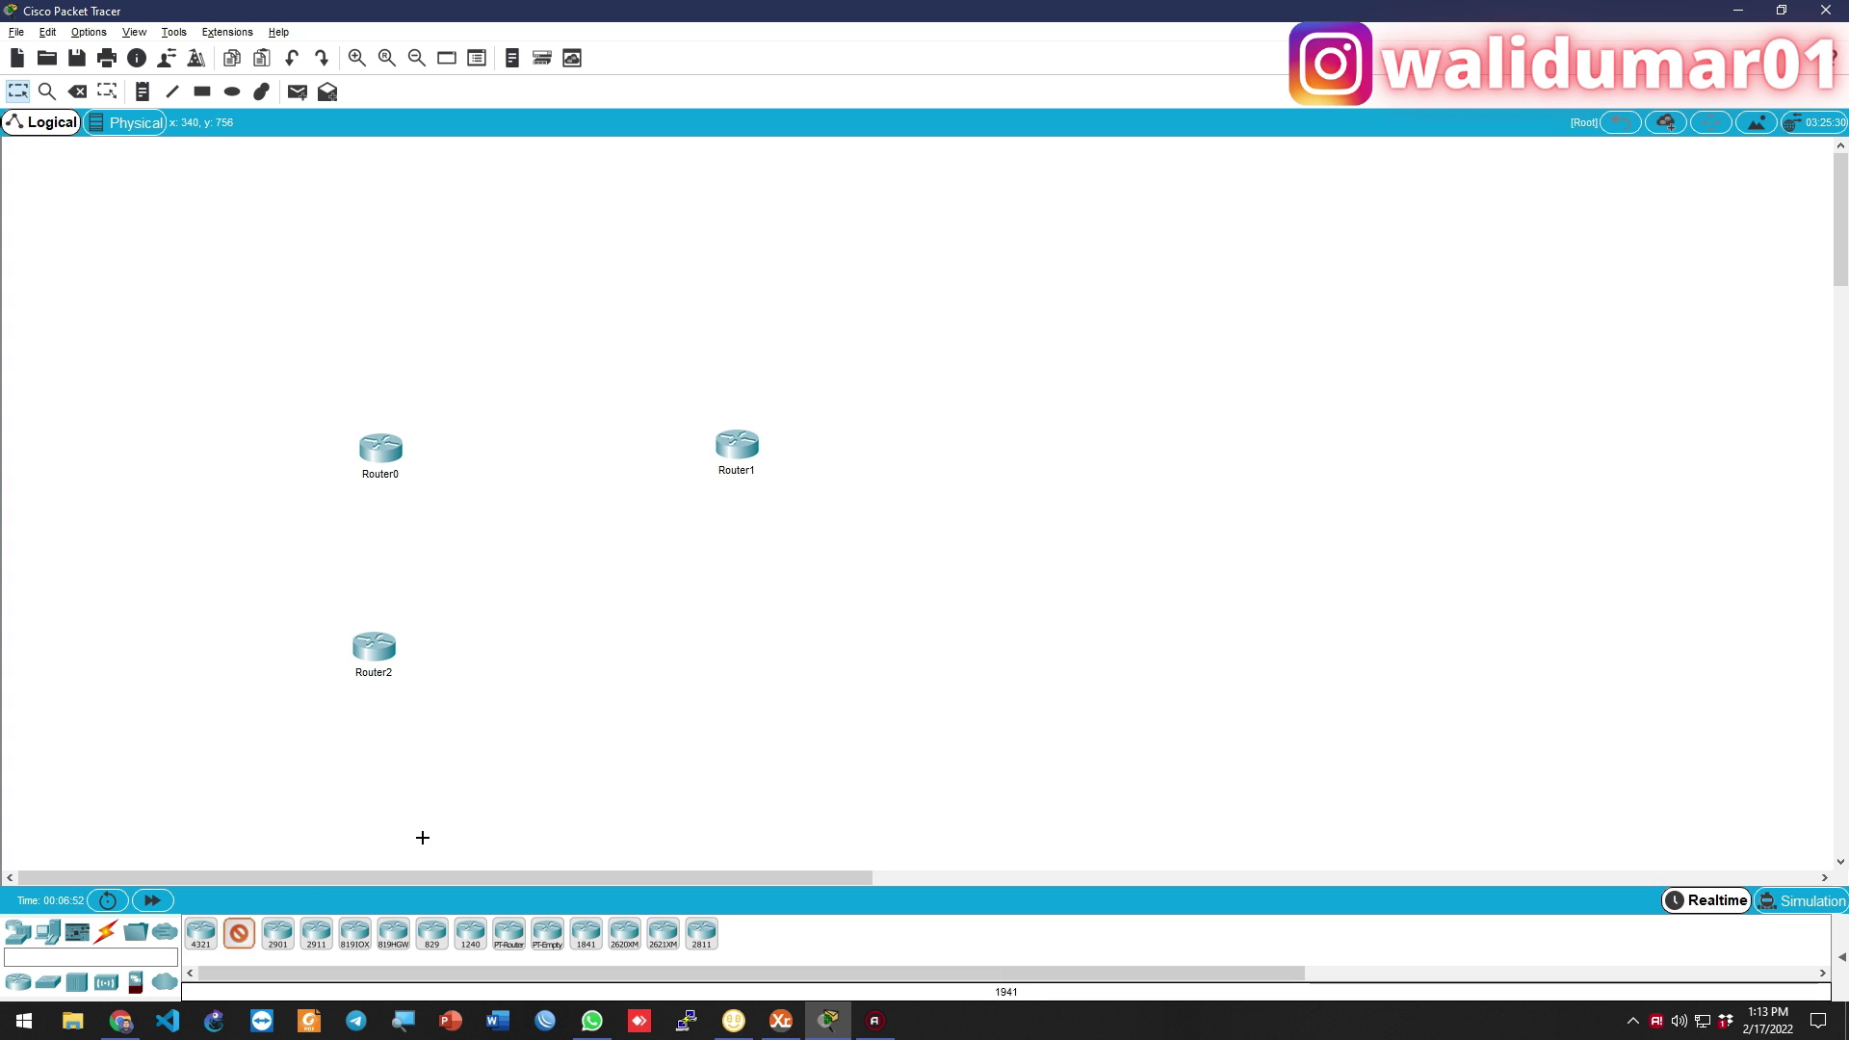
Place a fourth 1941 router beside Router2 to form a rectangle, and move all four routers up and to the right together
left_click(741, 645)
left_click_drag(829, 710, 333, 374)
left_click_drag(377, 438, 447, 351)
Enlarge the topology and adjust the positions of Router0, Router1 and Router3 so the four routers form an evenly spaced rectangle
left_click(356, 58)
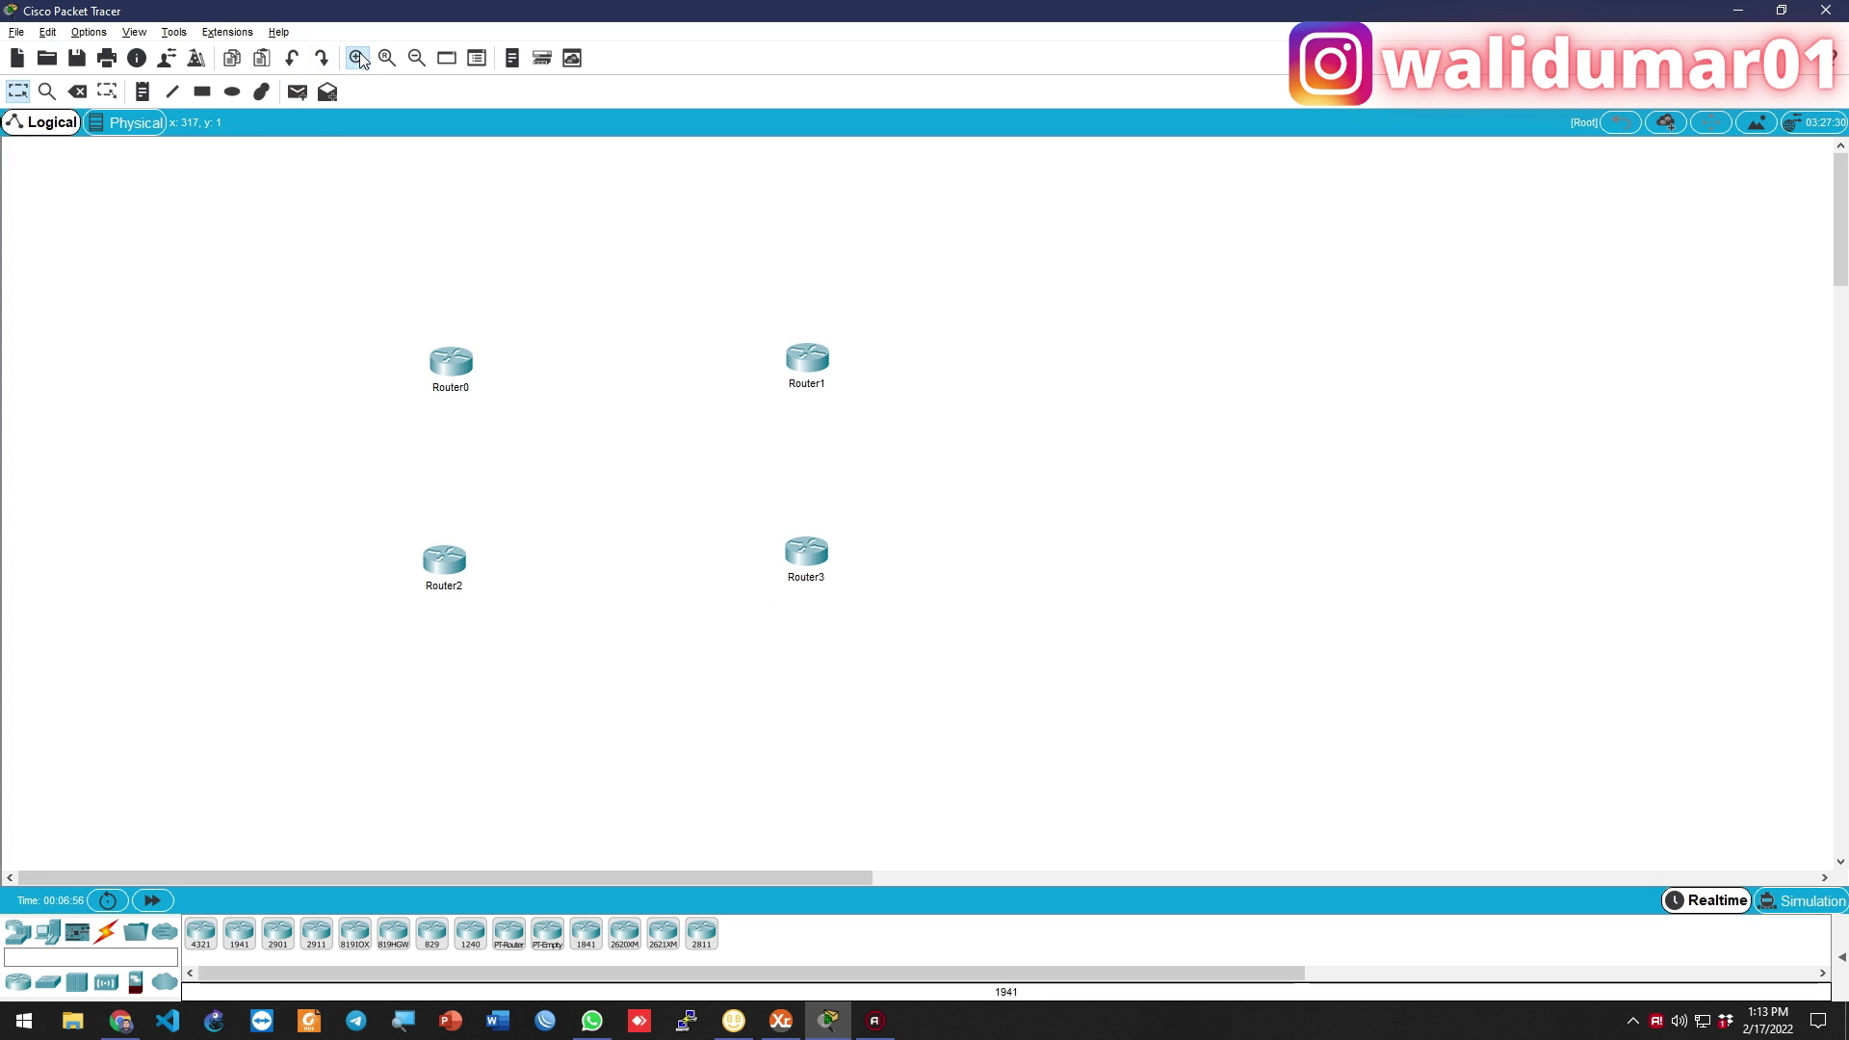
left_click_drag(770, 316, 775, 328)
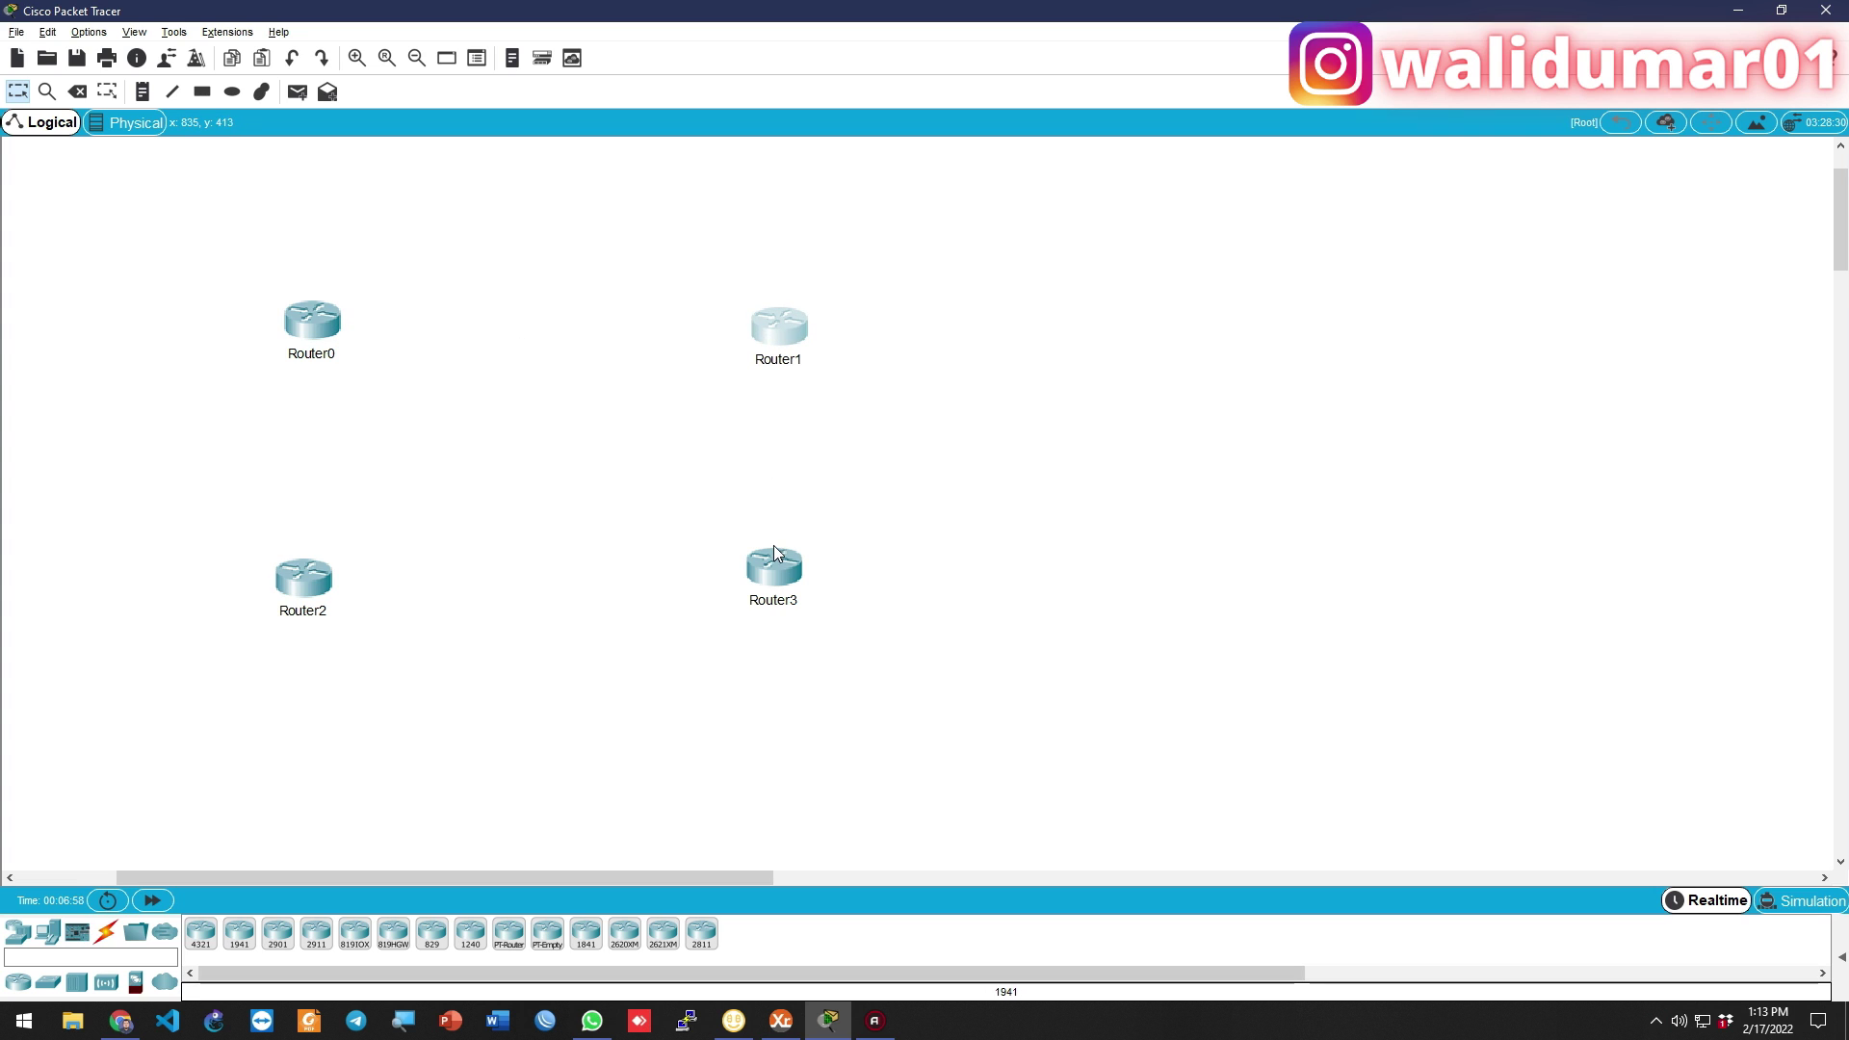
left_click_drag(776, 562, 777, 582)
left_click_drag(392, 875, 289, 878)
left_click(588, 321)
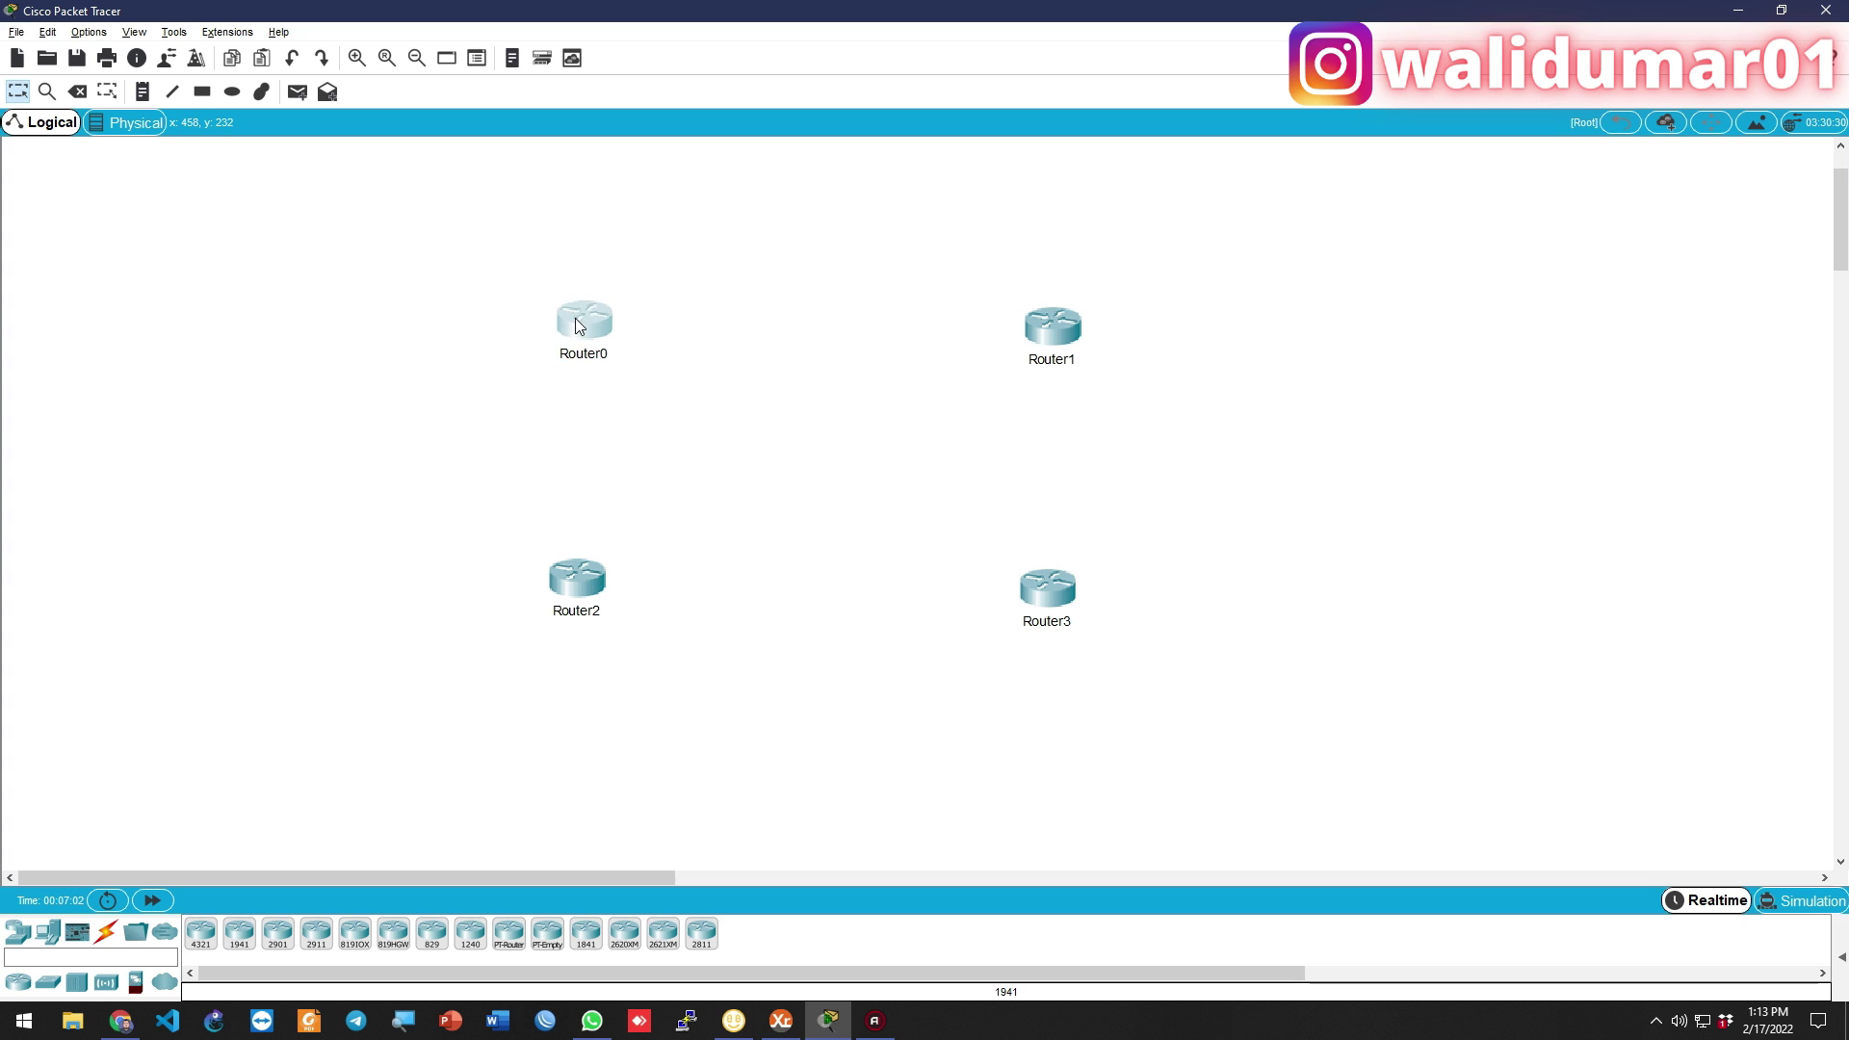
left_click(1047, 329)
left_click_drag(1047, 329, 1040, 334)
left_click_drag(1040, 589, 1040, 598)
left_click(898, 544)
left_click_drag(567, 331, 569, 333)
left_click(673, 379)
Rename Router0 as SULUT and Router1 as SULTENG
left_click(597, 356)
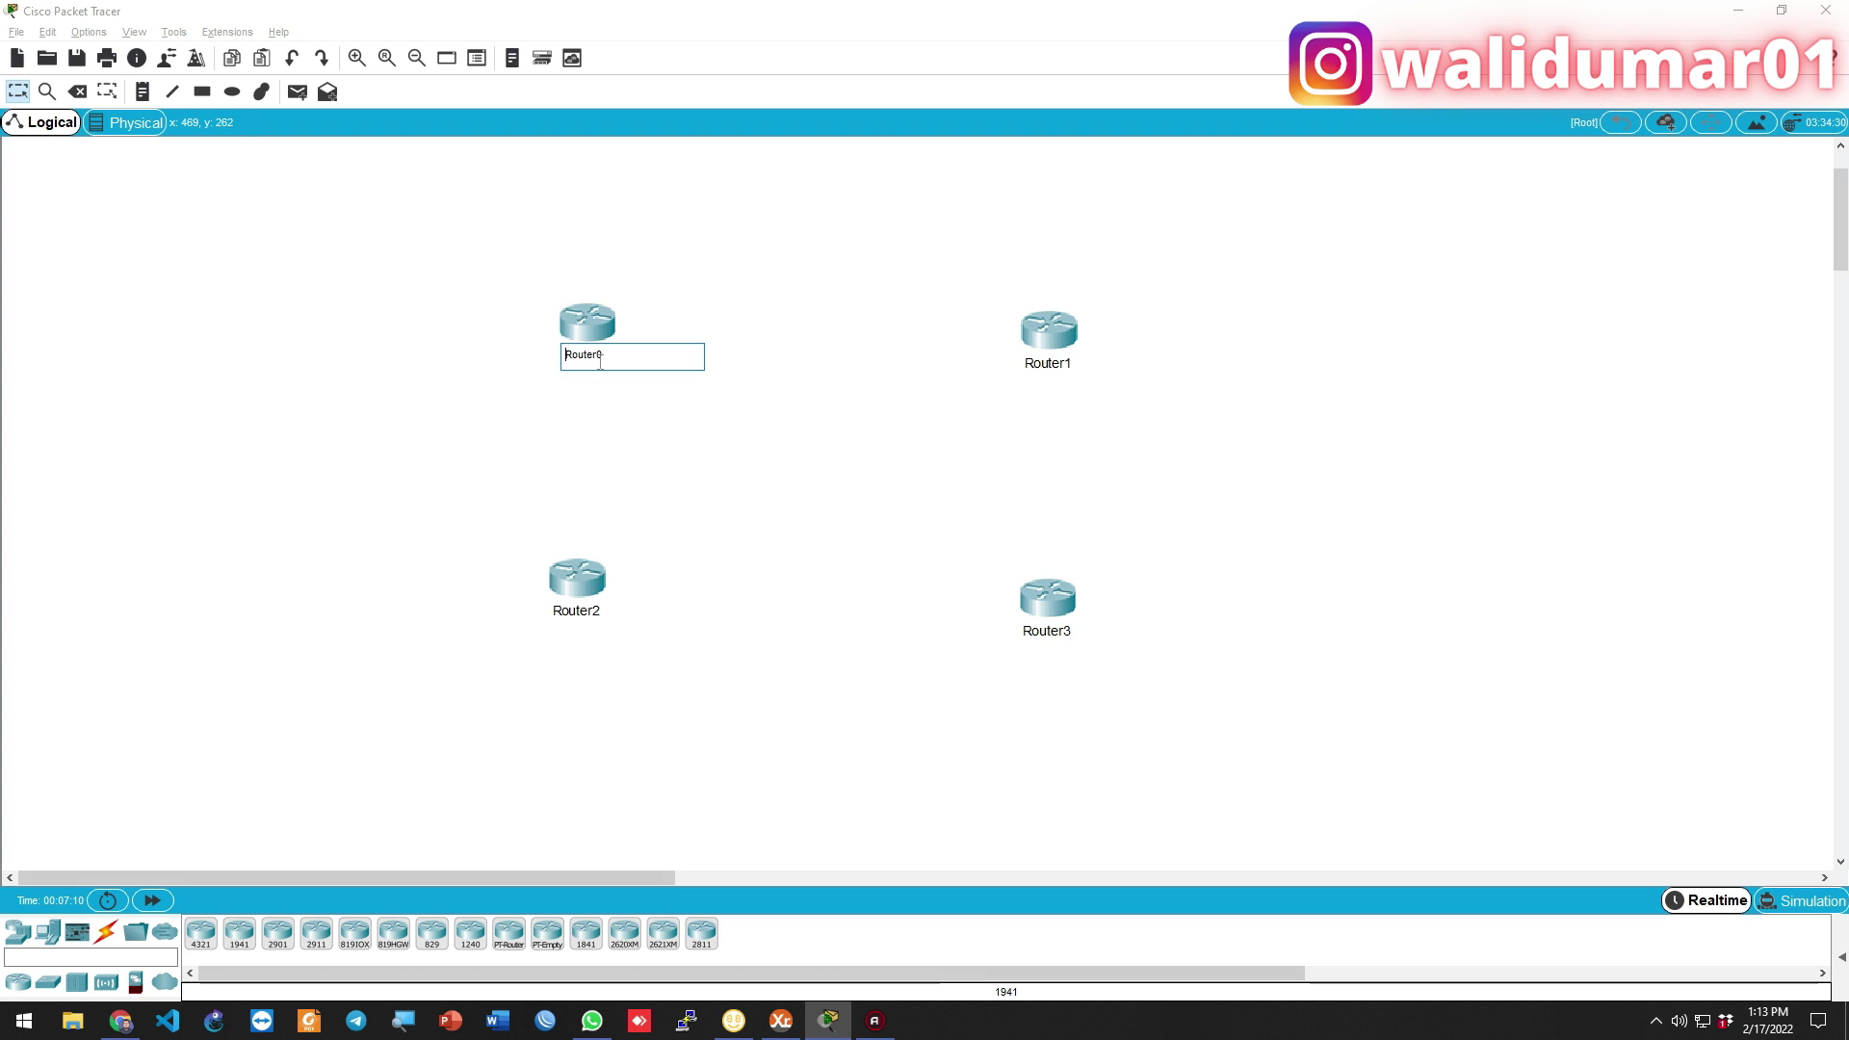
type("s")
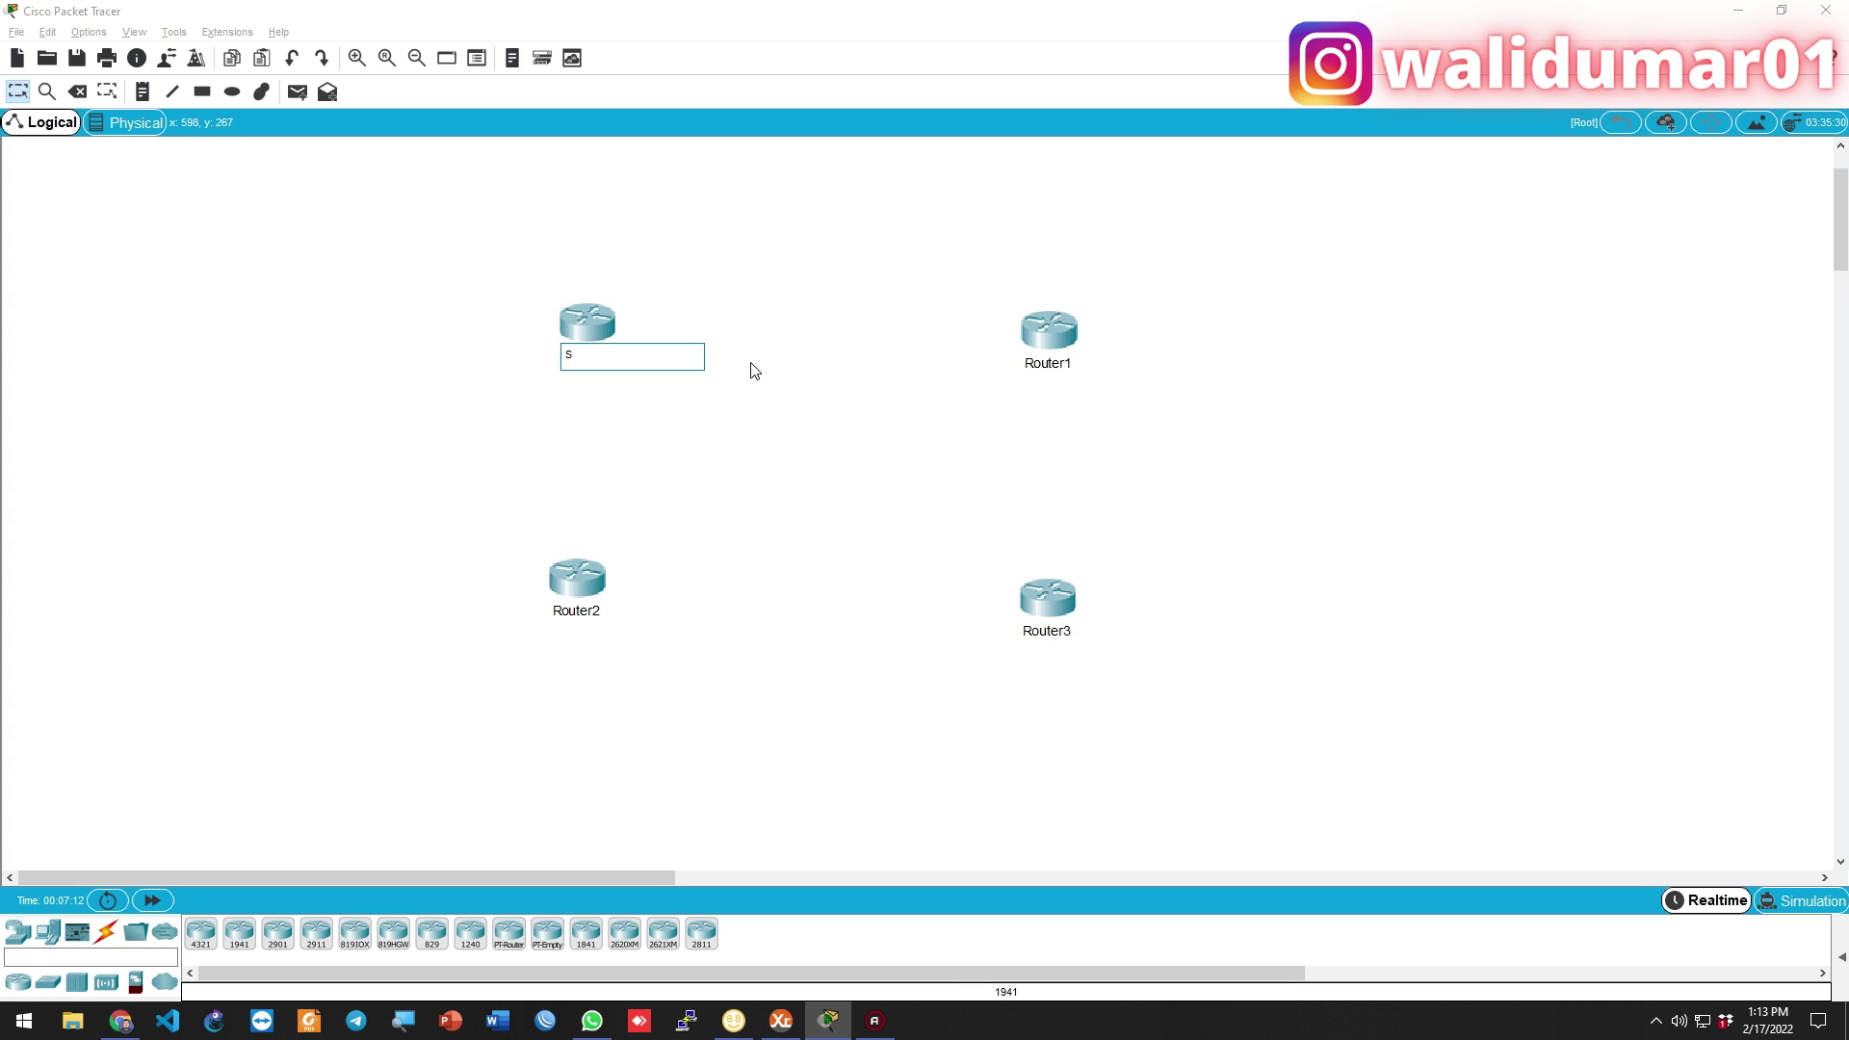
type("ULAWE")
type("UT")
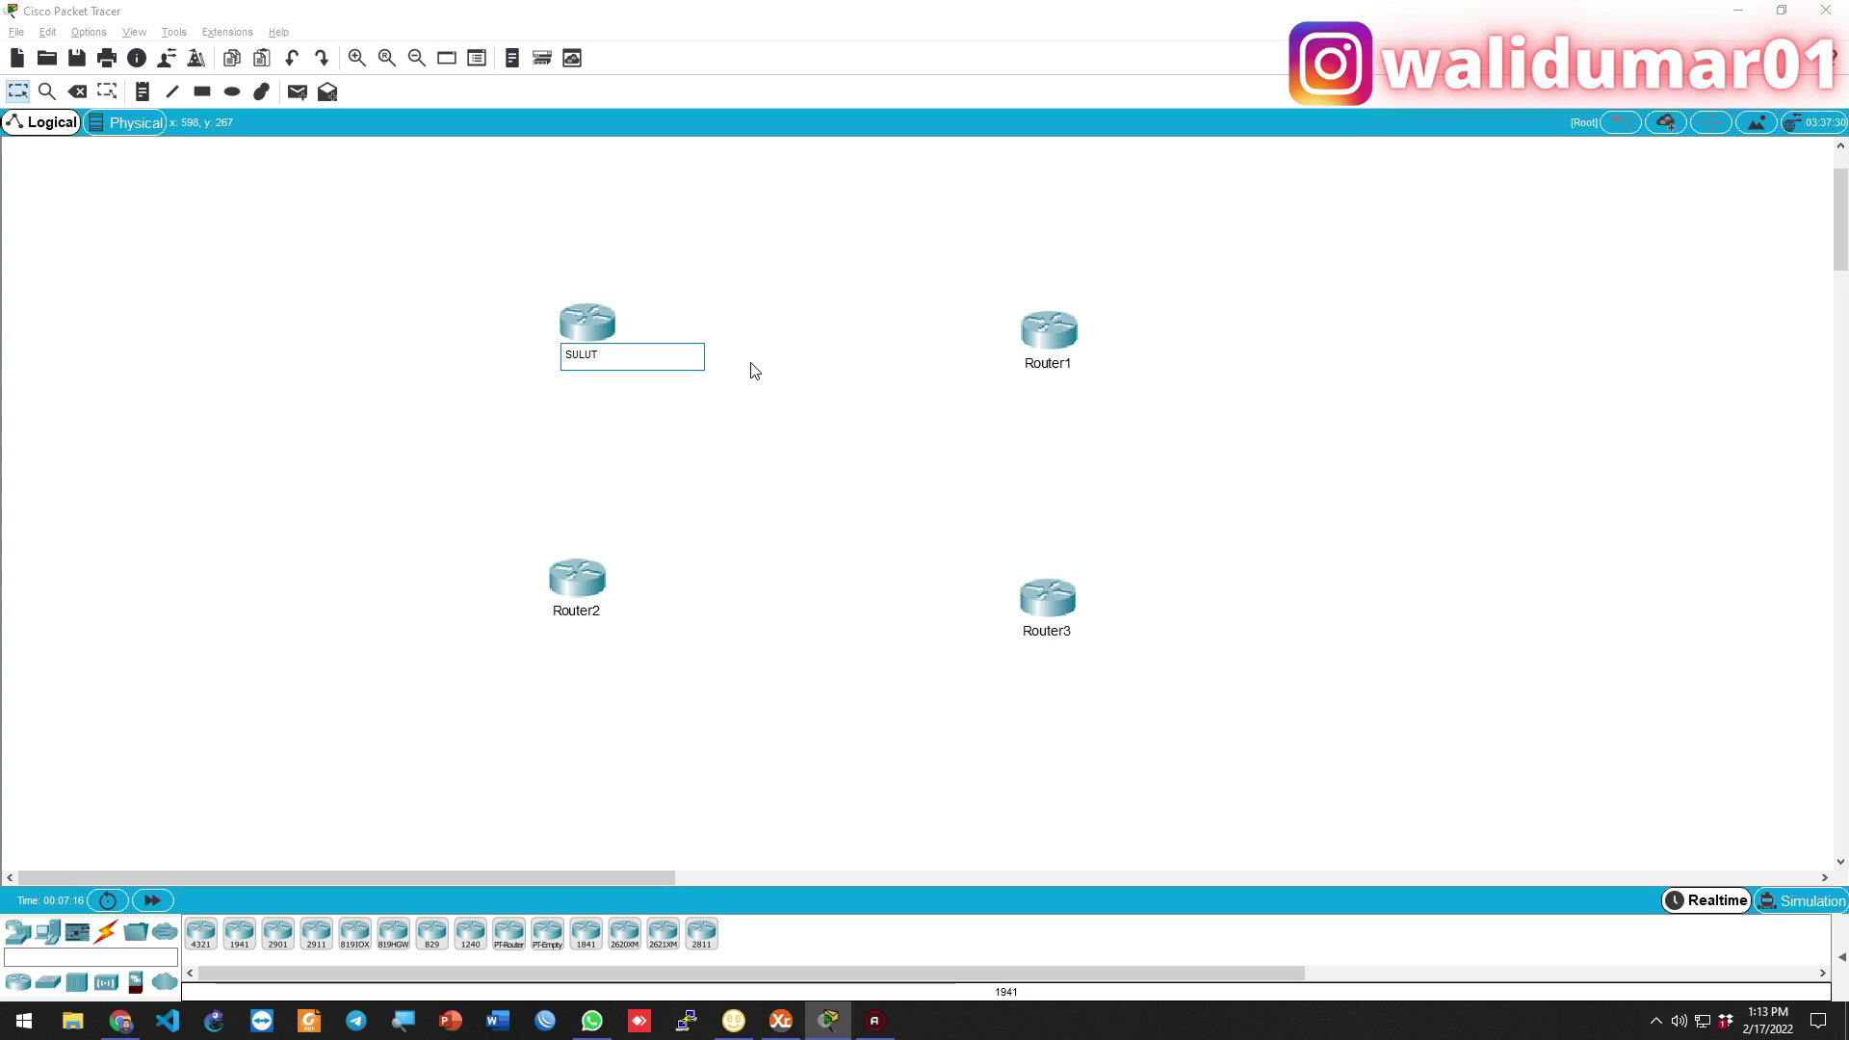
key("Return")
left_click(1044, 364)
type("SULTENG")
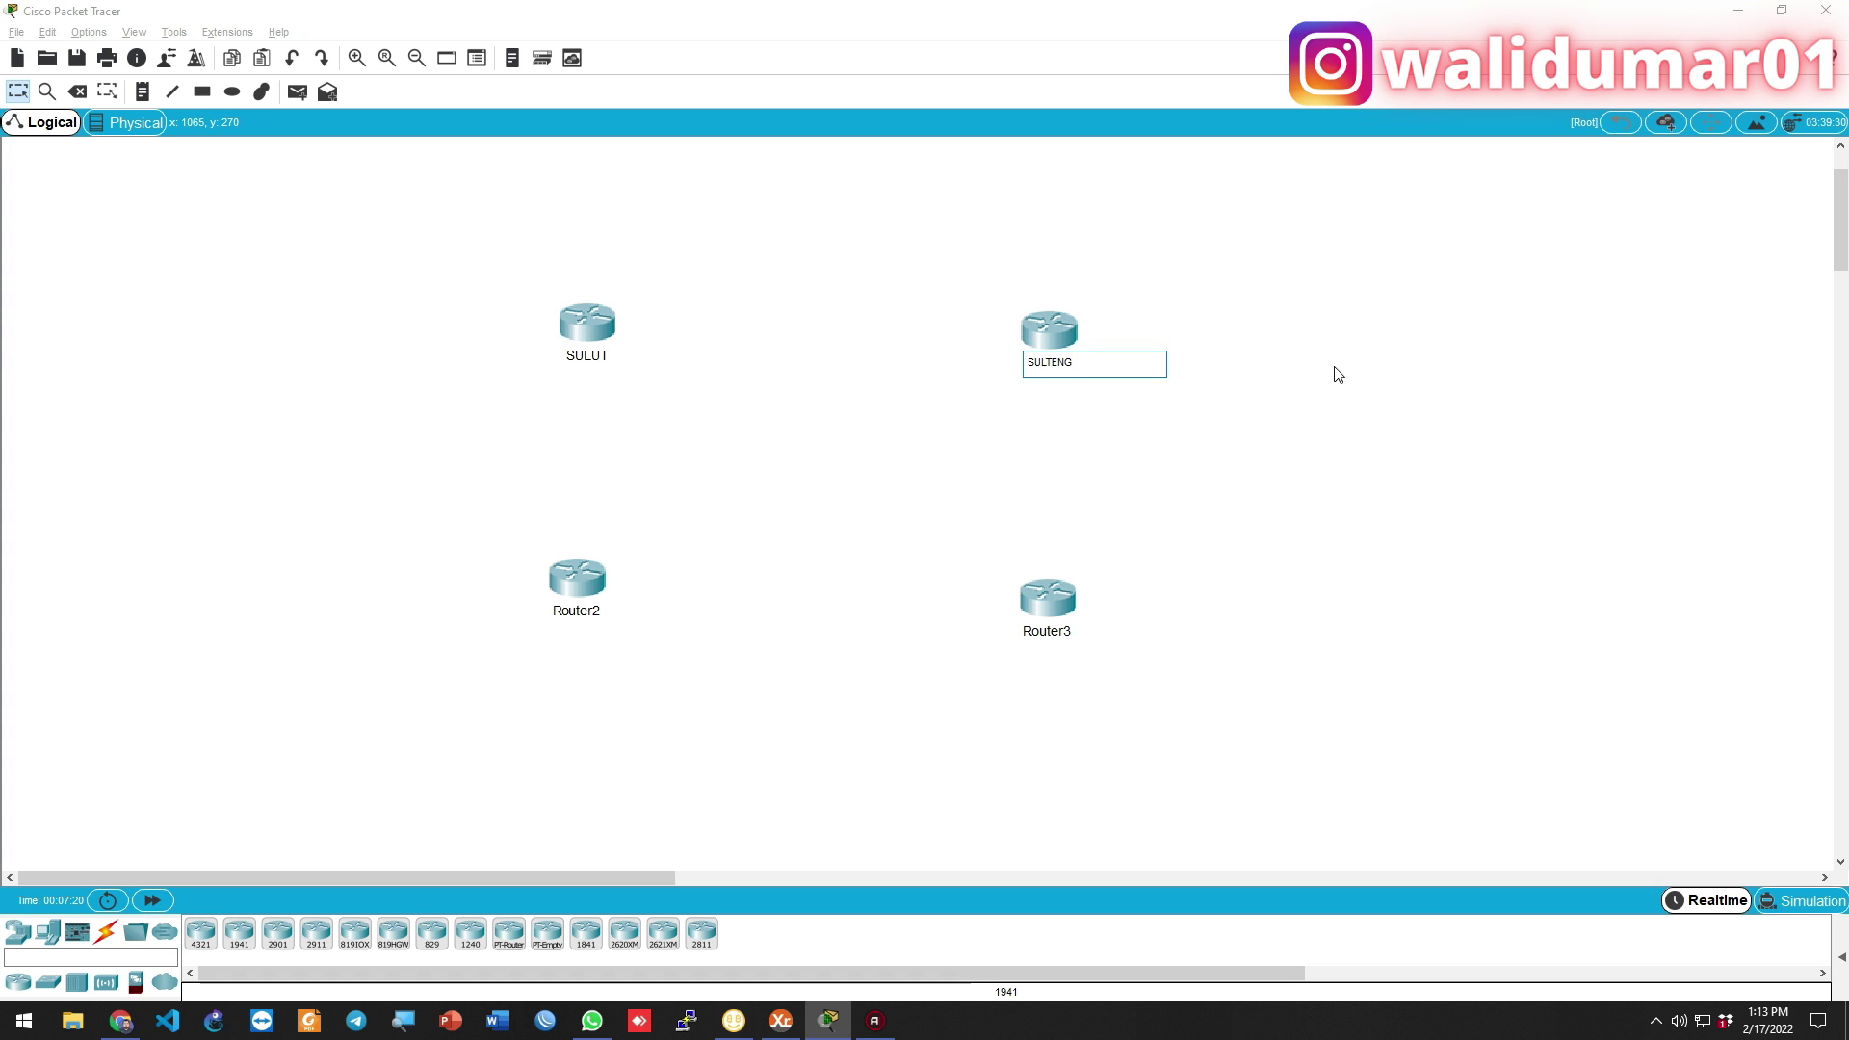
key("Return")
Rename Router2 as GORONTALO and Router3 as SULSES
left_click(575, 617)
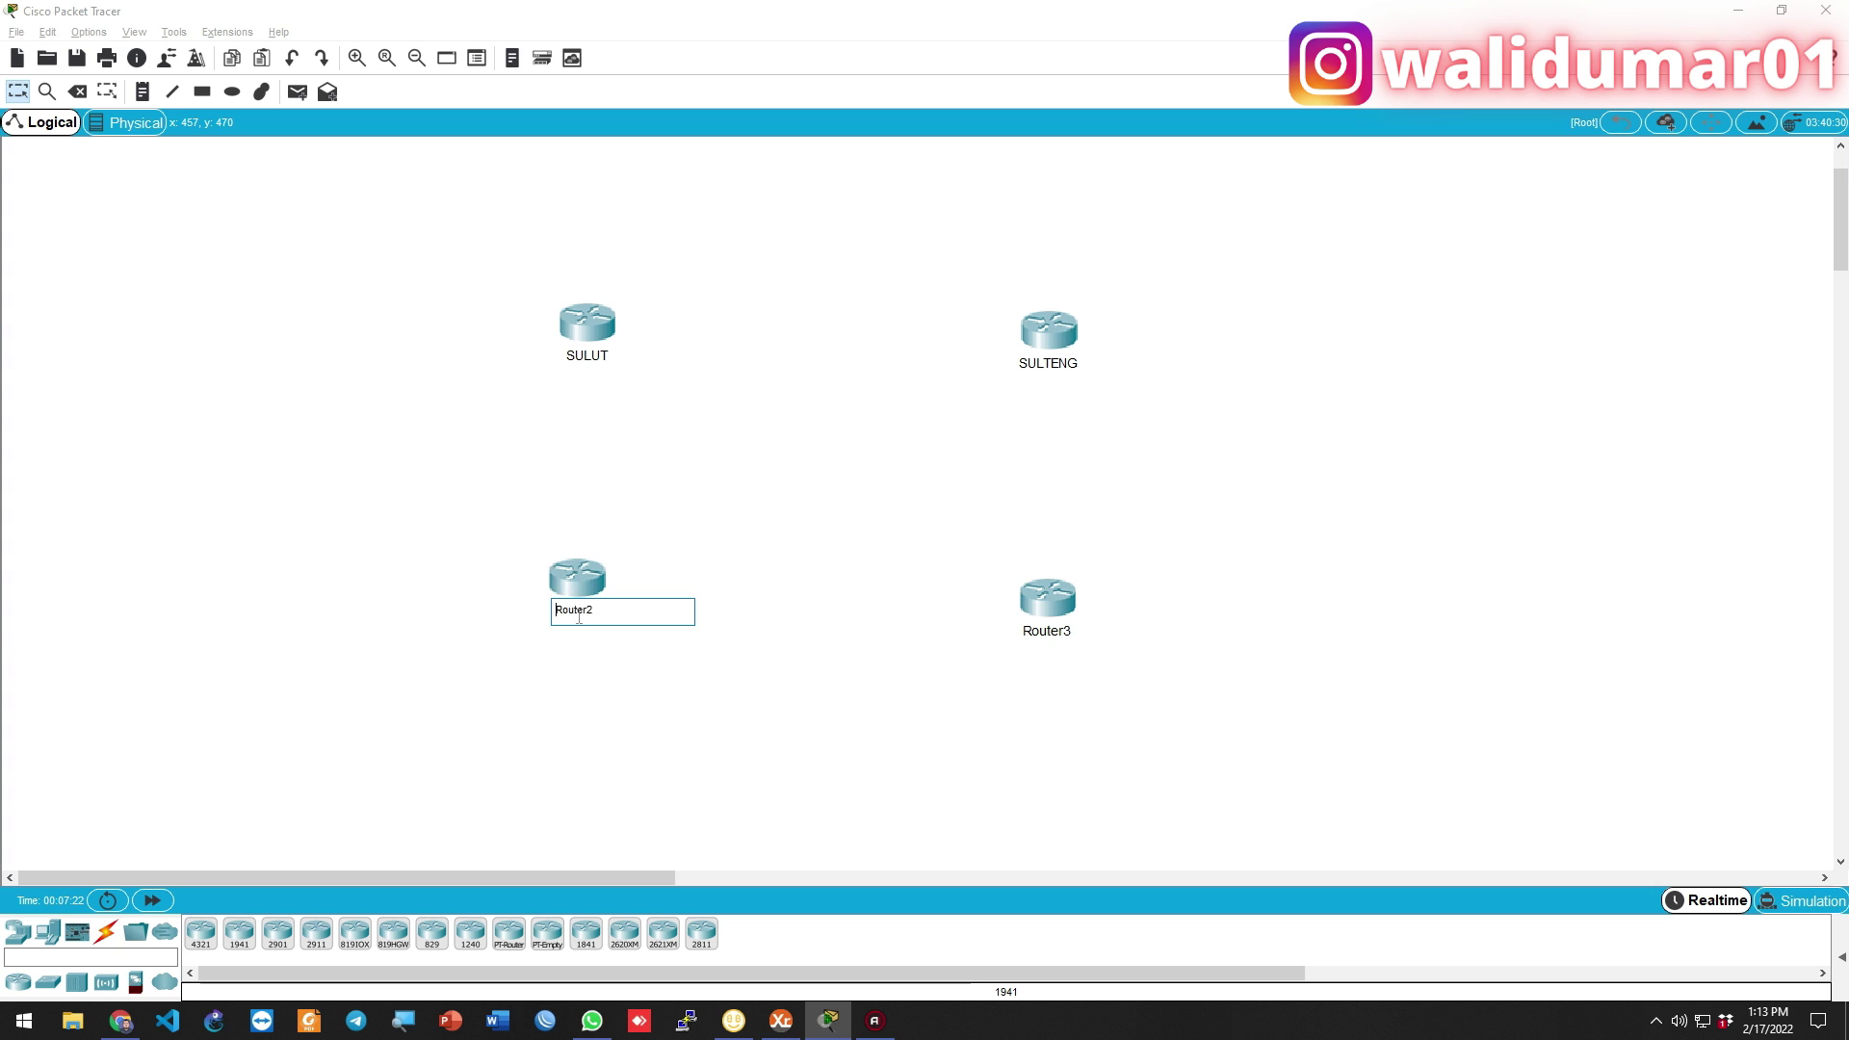
type("SUL")
type("ORONTALO")
key("Return")
left_click(1058, 634)
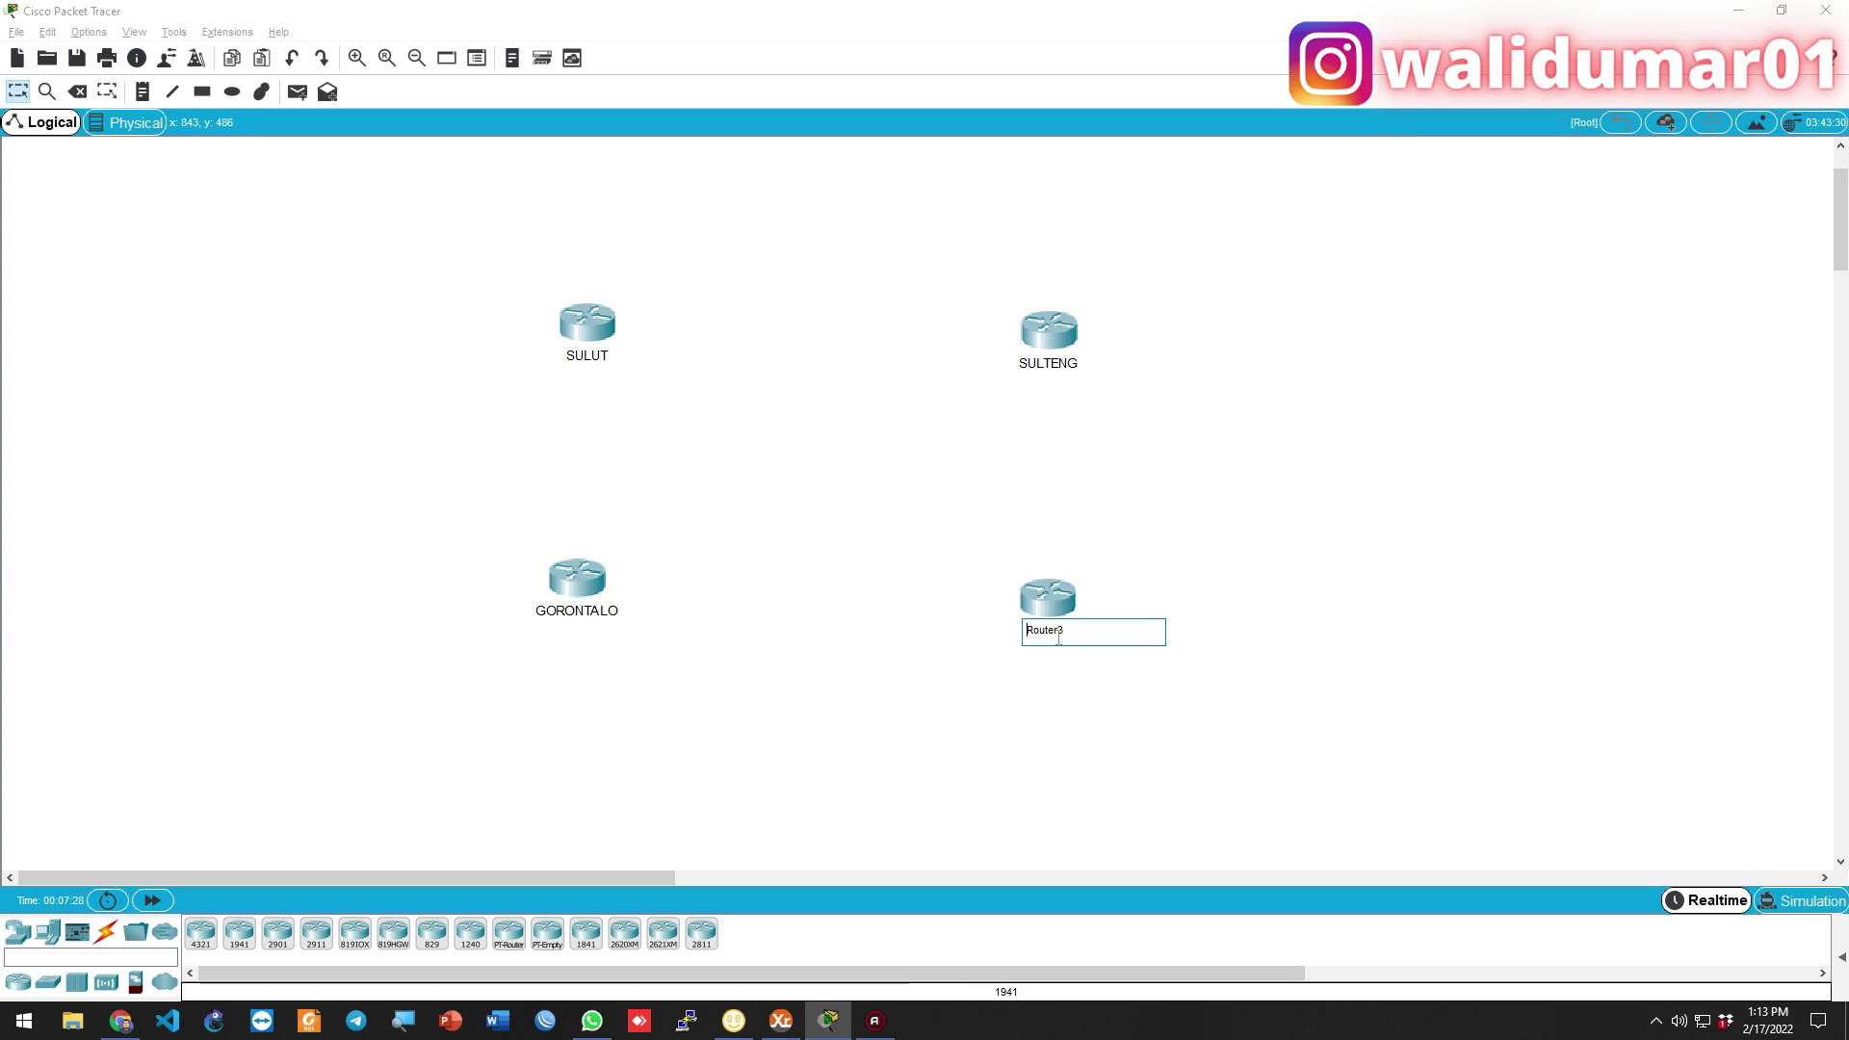
type("SULSES")
key("Return")
Nudge the SULUT, GORONTALO and SULSES routers to line them up in rows and columns
left_click_drag(575, 337, 565, 338)
left_click_drag(579, 585, 583, 593)
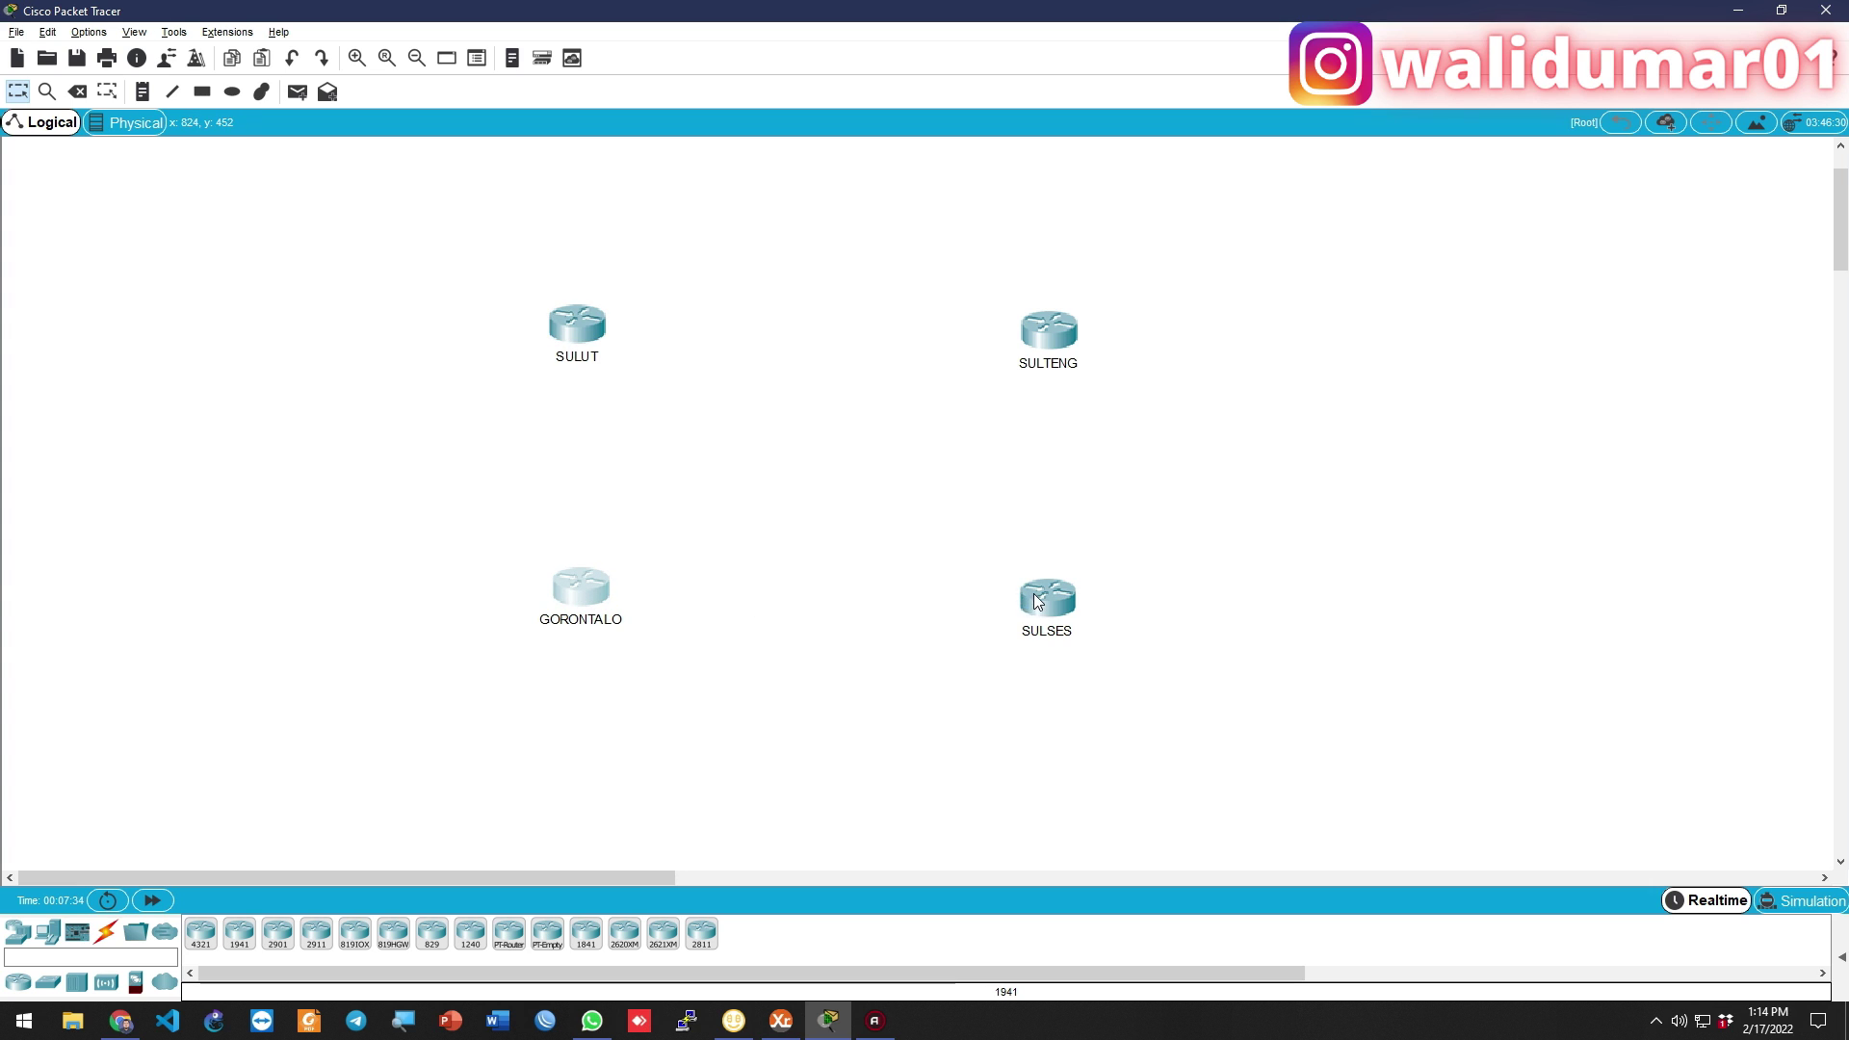
left_click_drag(1037, 602, 1036, 591)
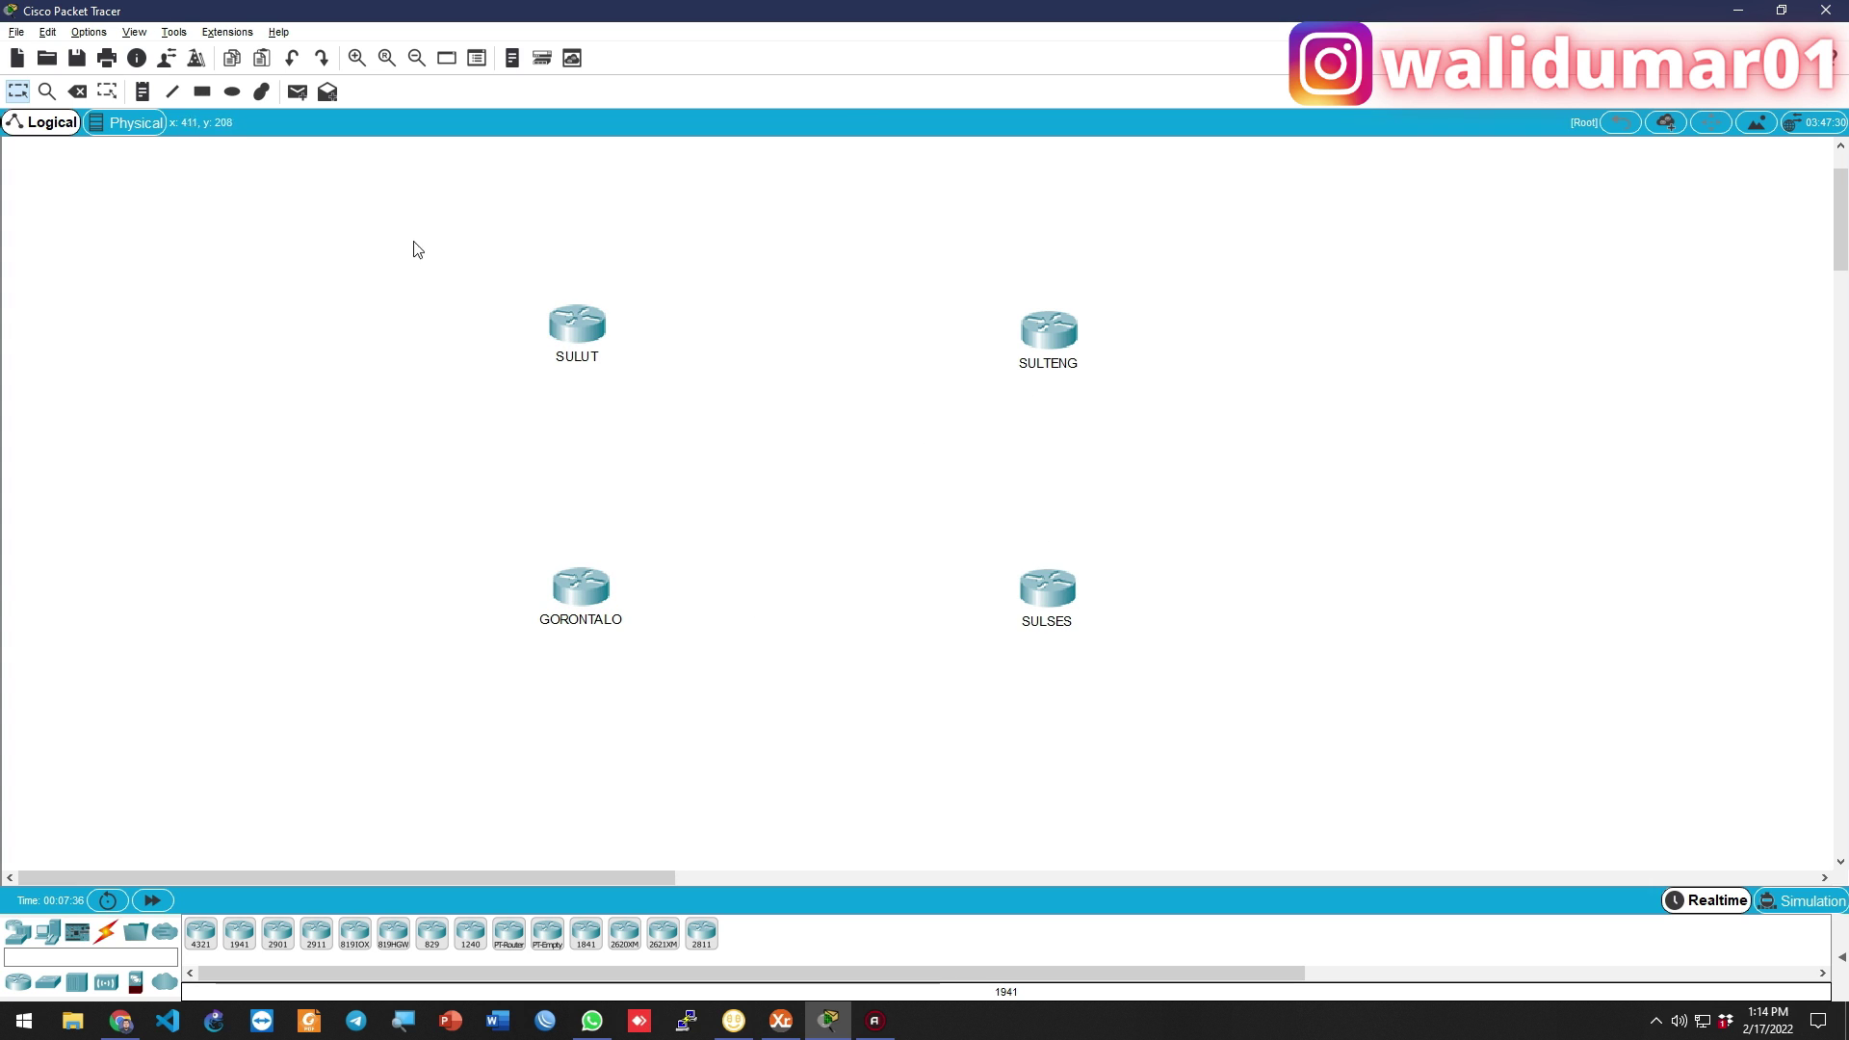
Add the title note "ROUTING INFORMATION PROTOCOL V2 PADA PERANGKAT CISCO" above the routers
left_click(764, 231)
type("ROUT")
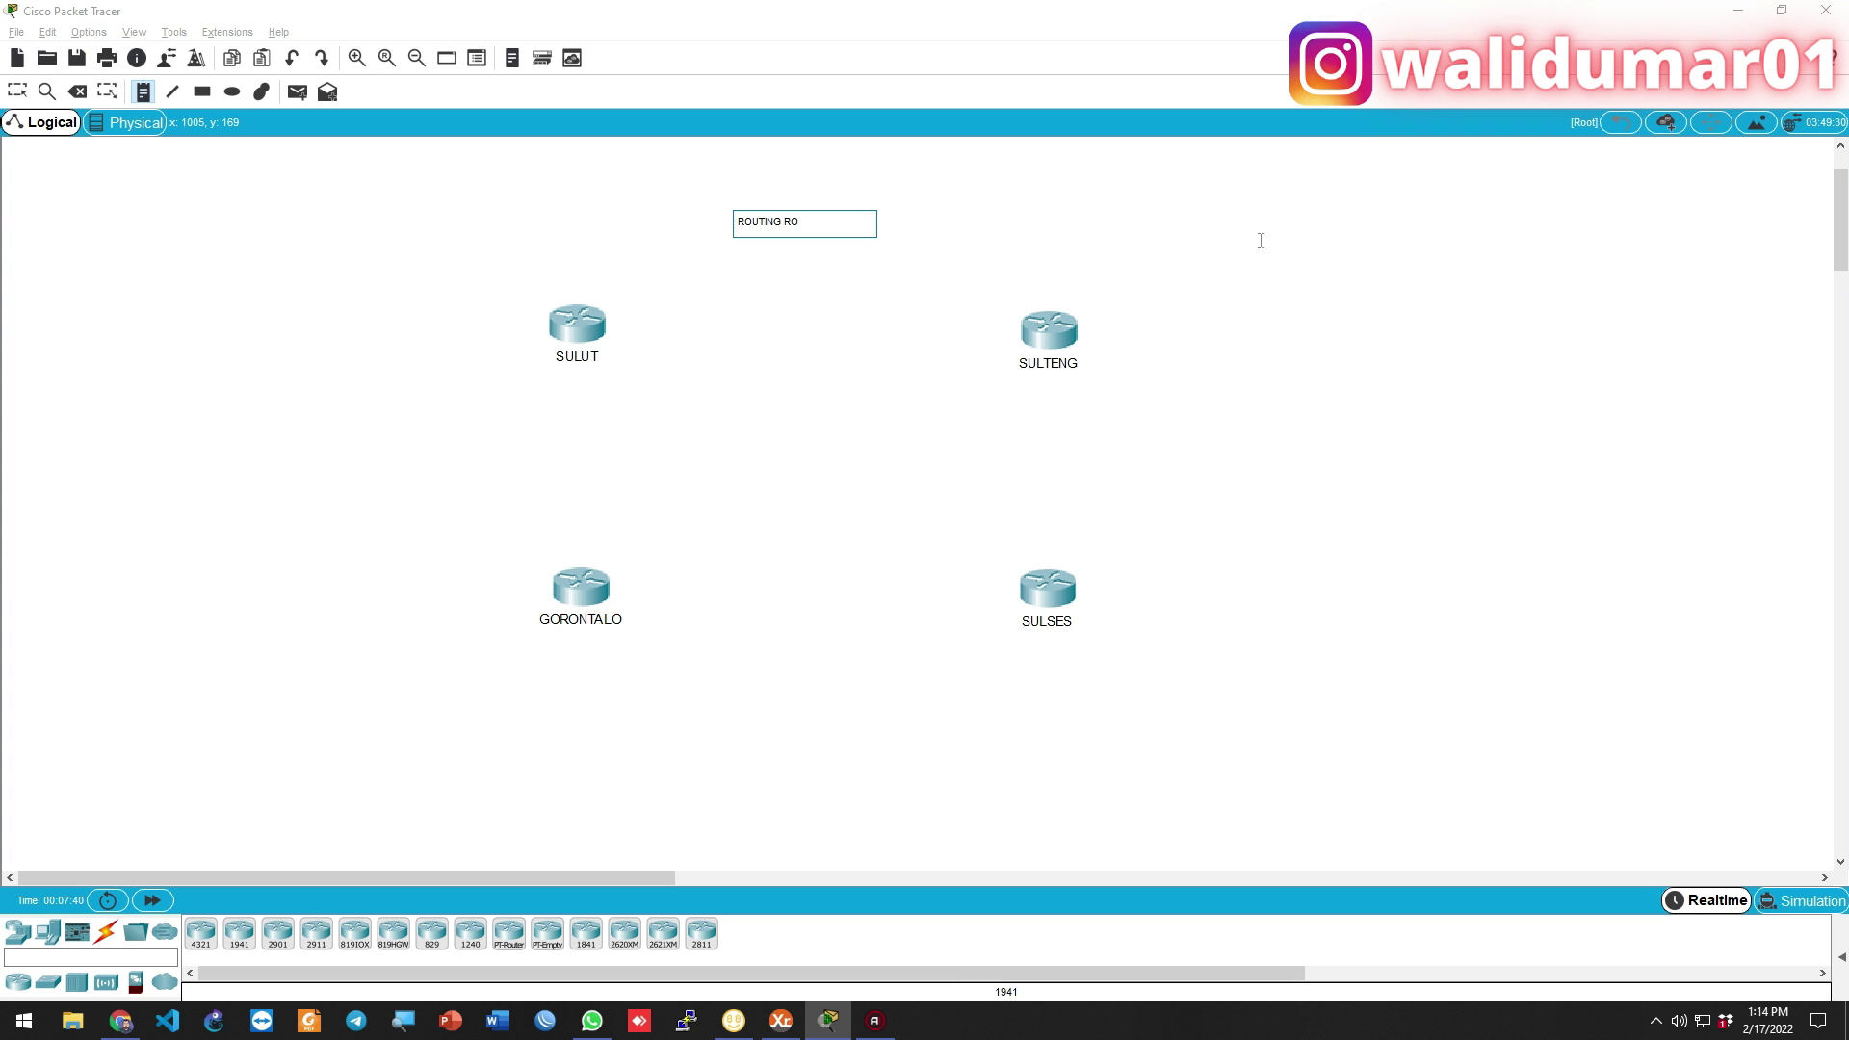
type("ING INFORMATION PROTOCOL V2 PADA PERANGKAT CISCO")
left_click(14, 88)
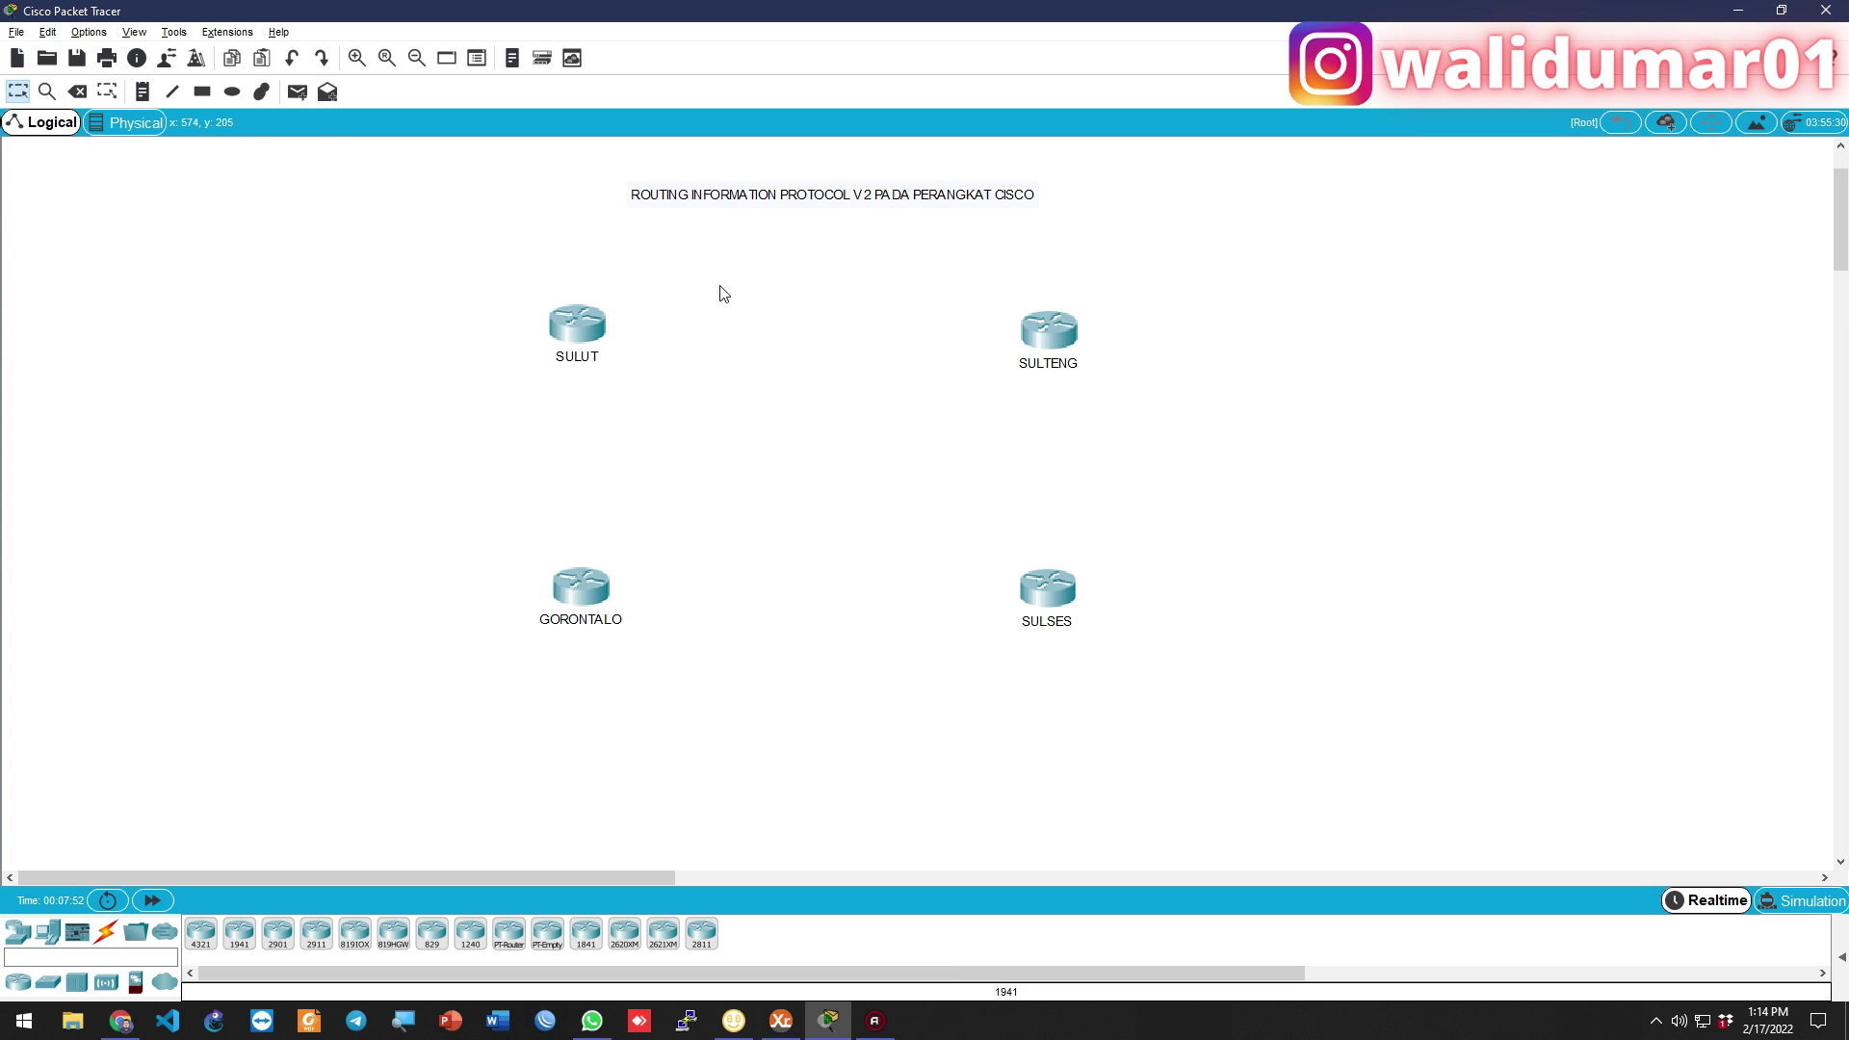
Install an HWIC-2T module in the SULUT router's empty slot beside the Ethernet ports and switch the router back on
mouse_move(567, 325)
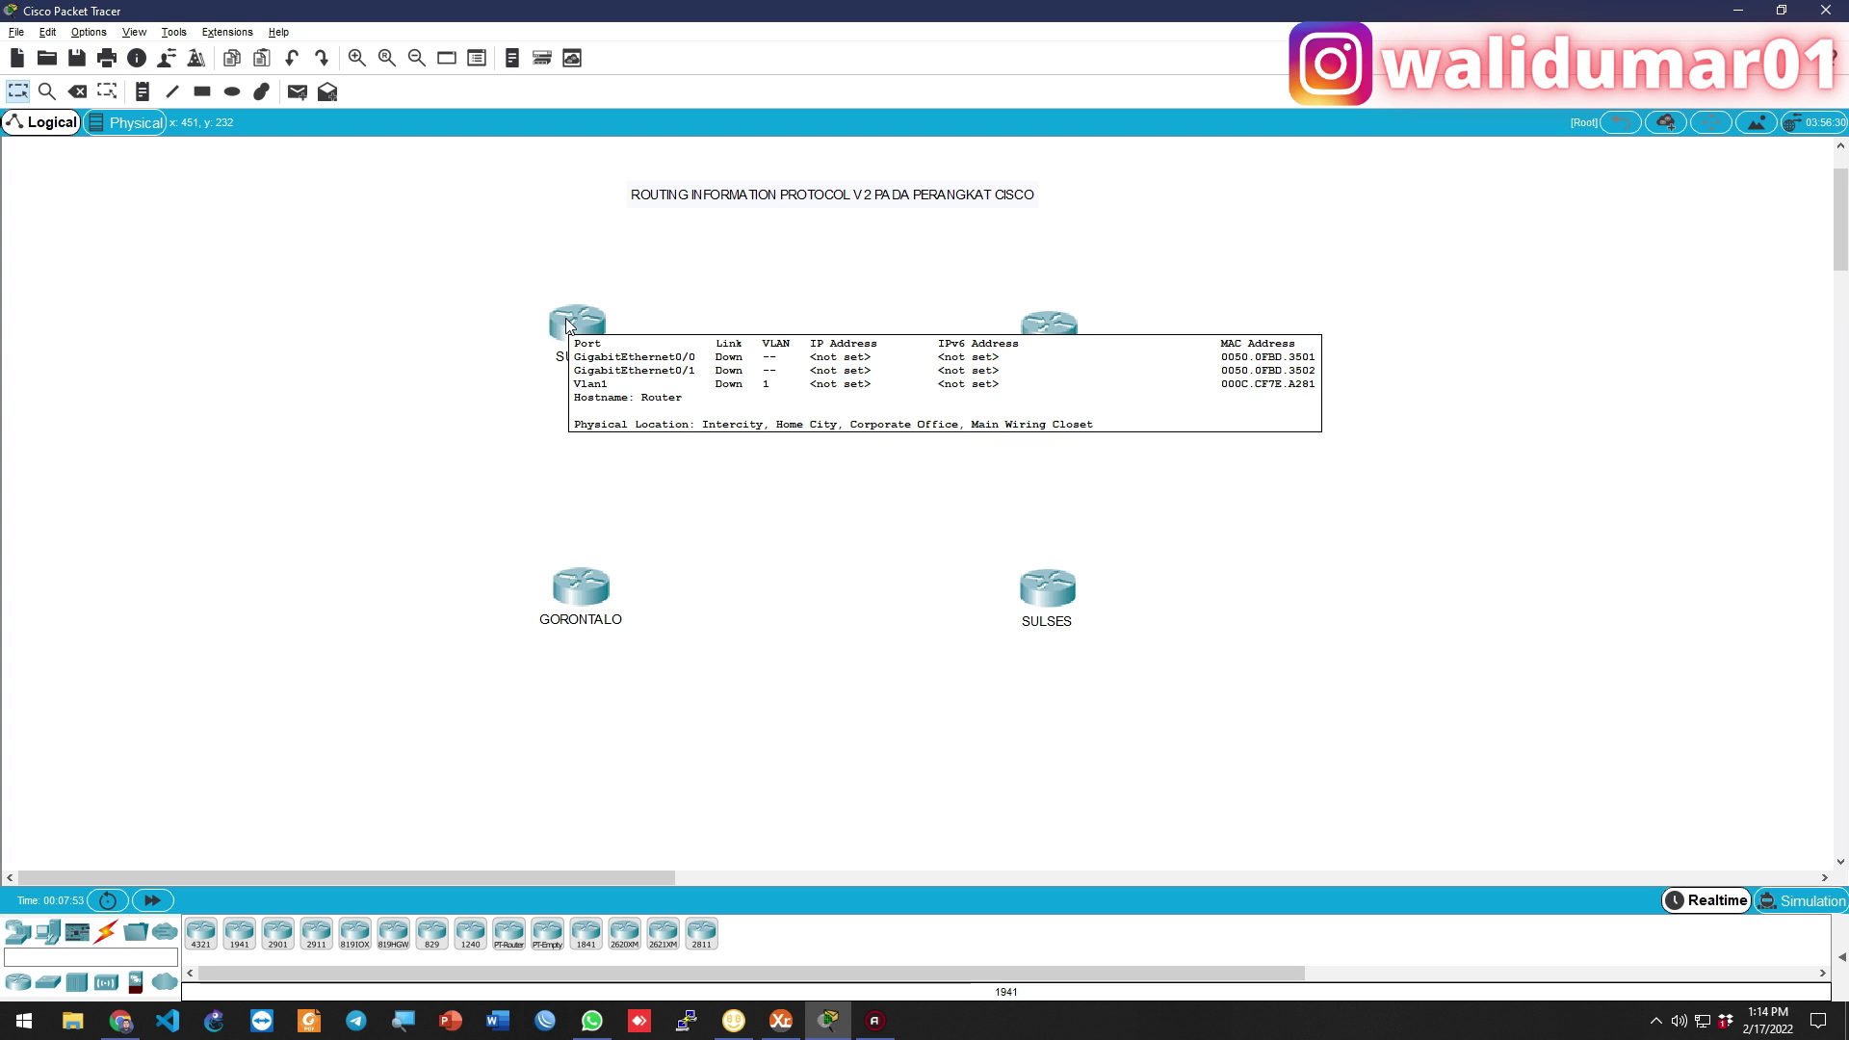
left_click(566, 323)
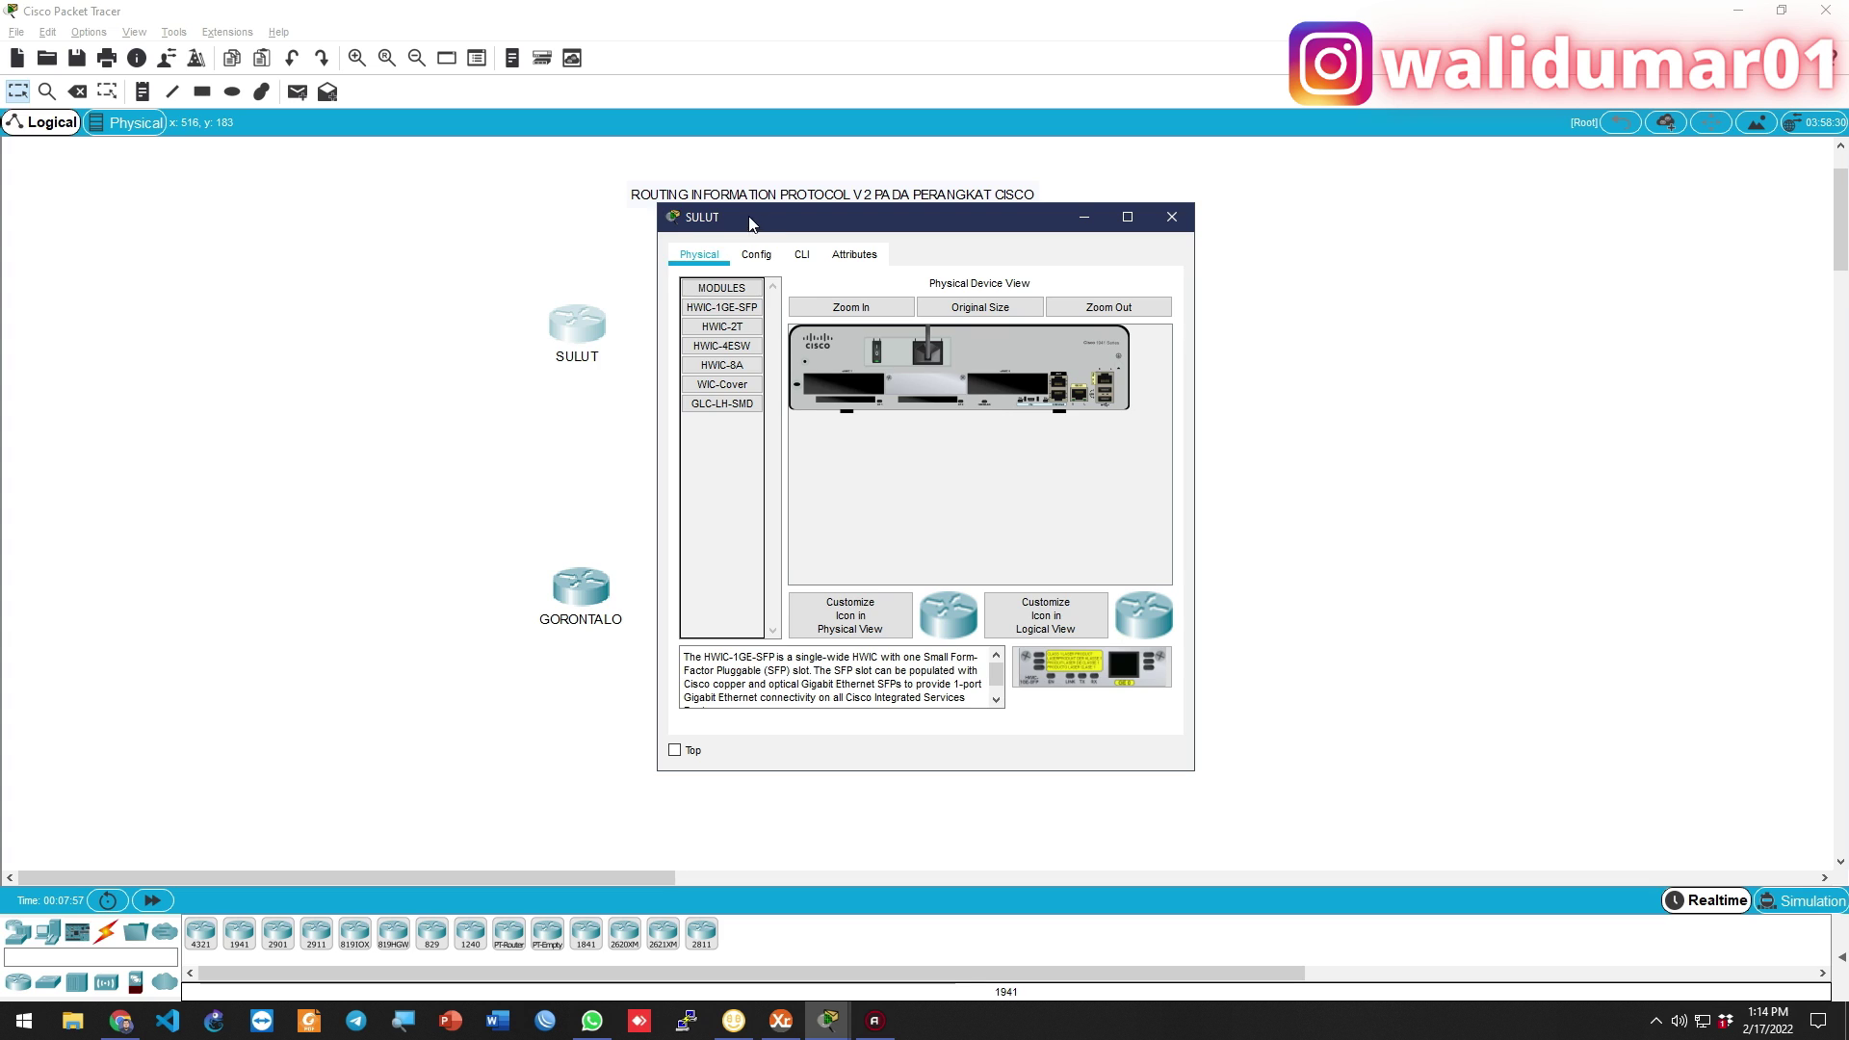
left_click_drag(739, 225, 848, 208)
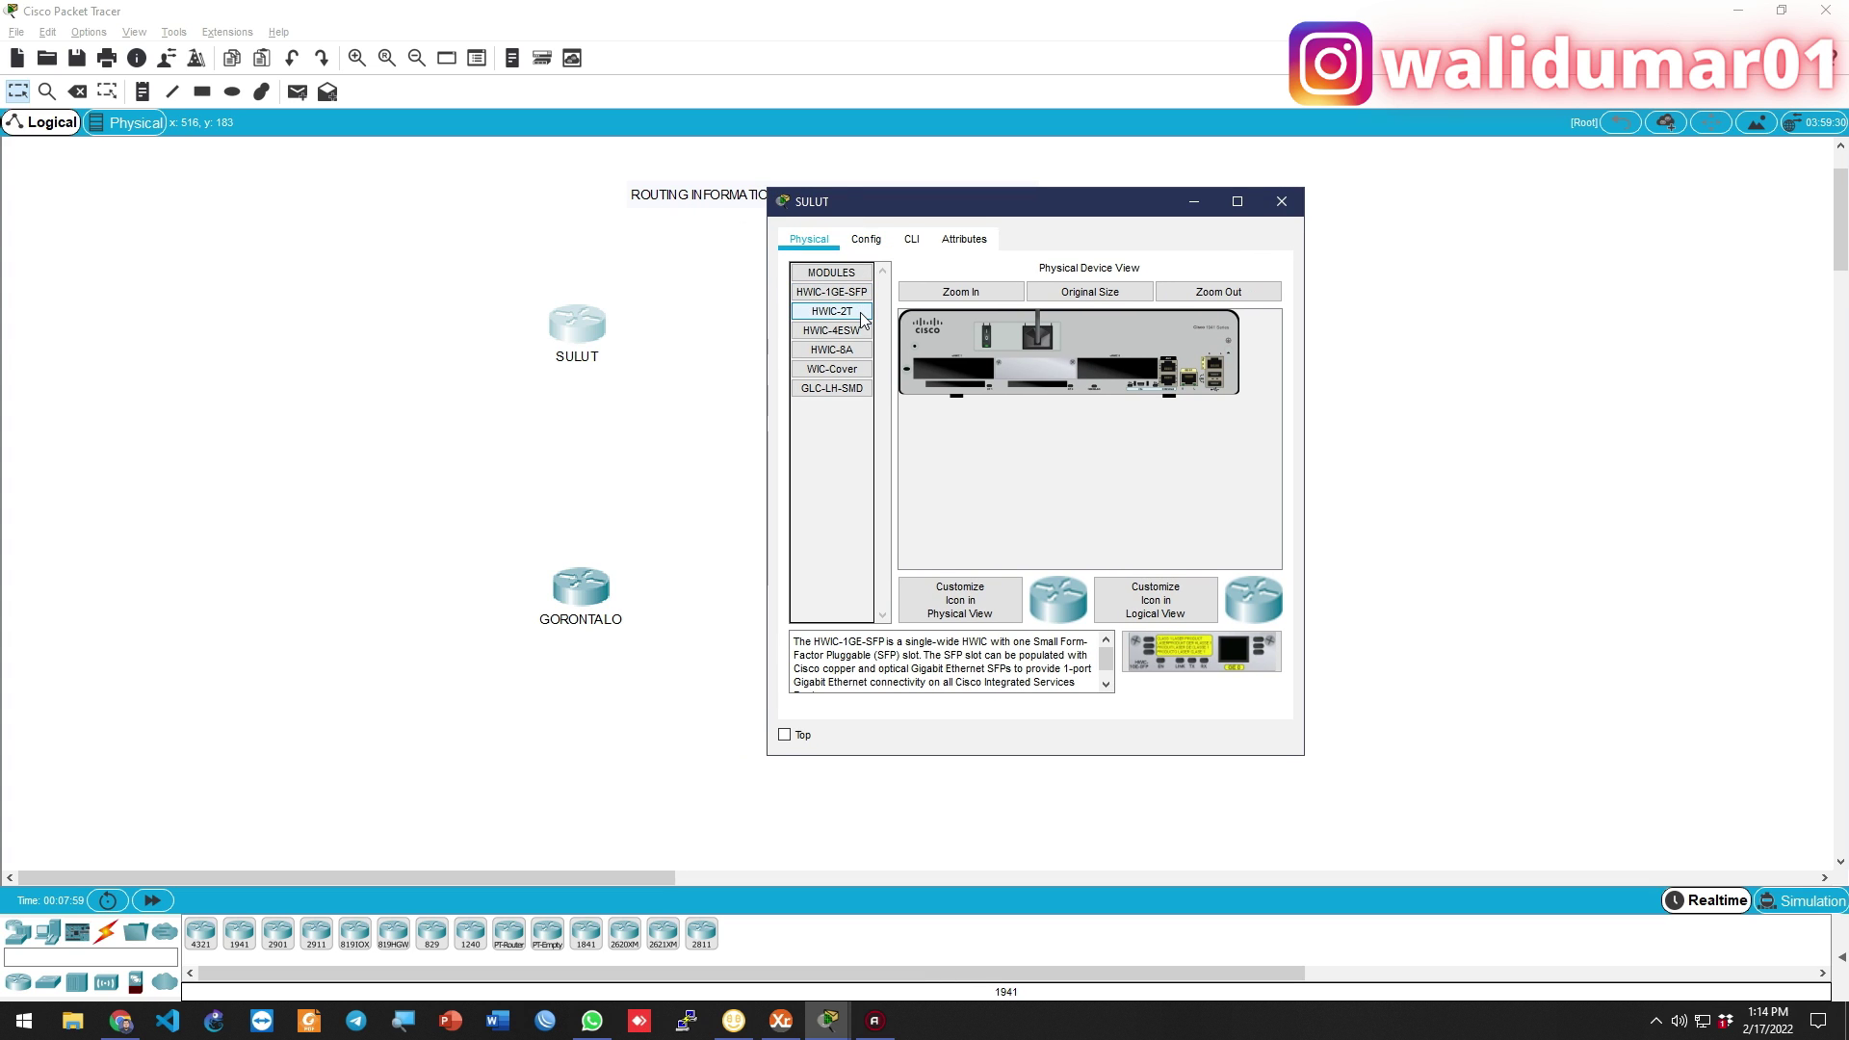
left_click(831, 311)
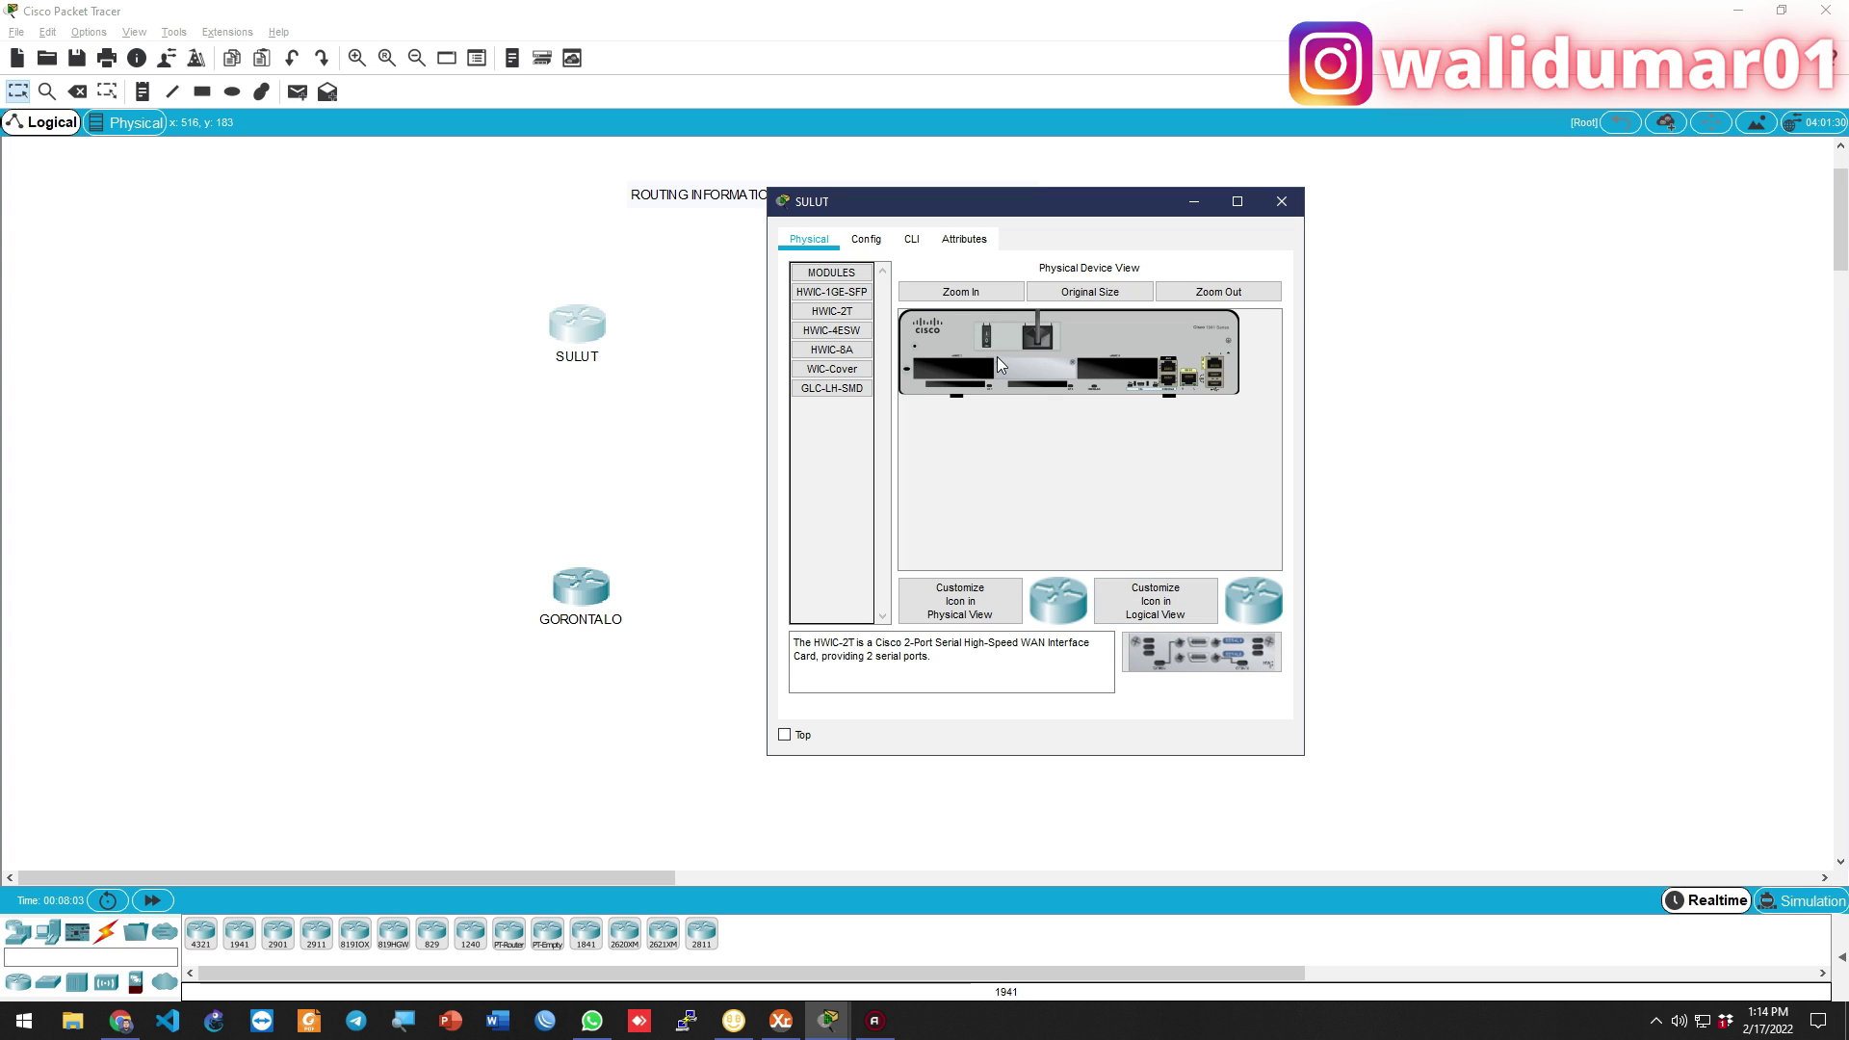
left_click_drag(1194, 660, 1117, 369)
left_click(985, 333)
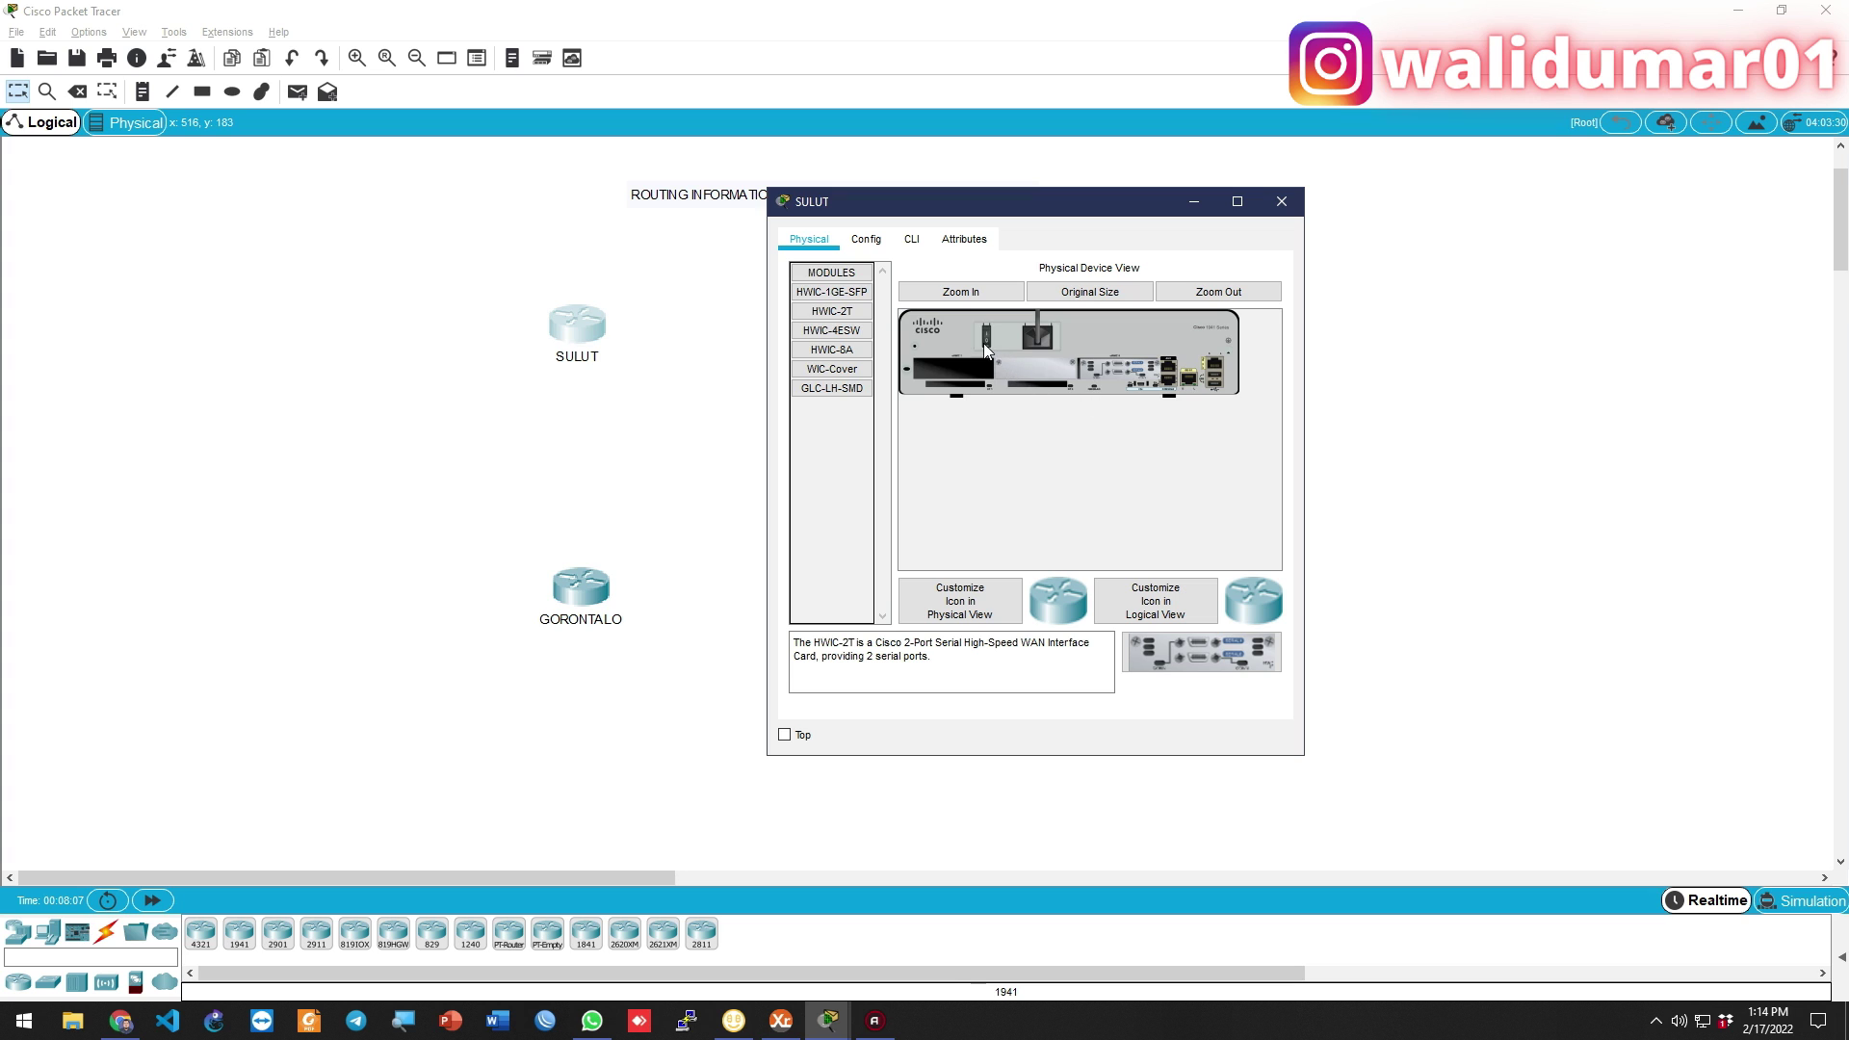
left_click(1282, 201)
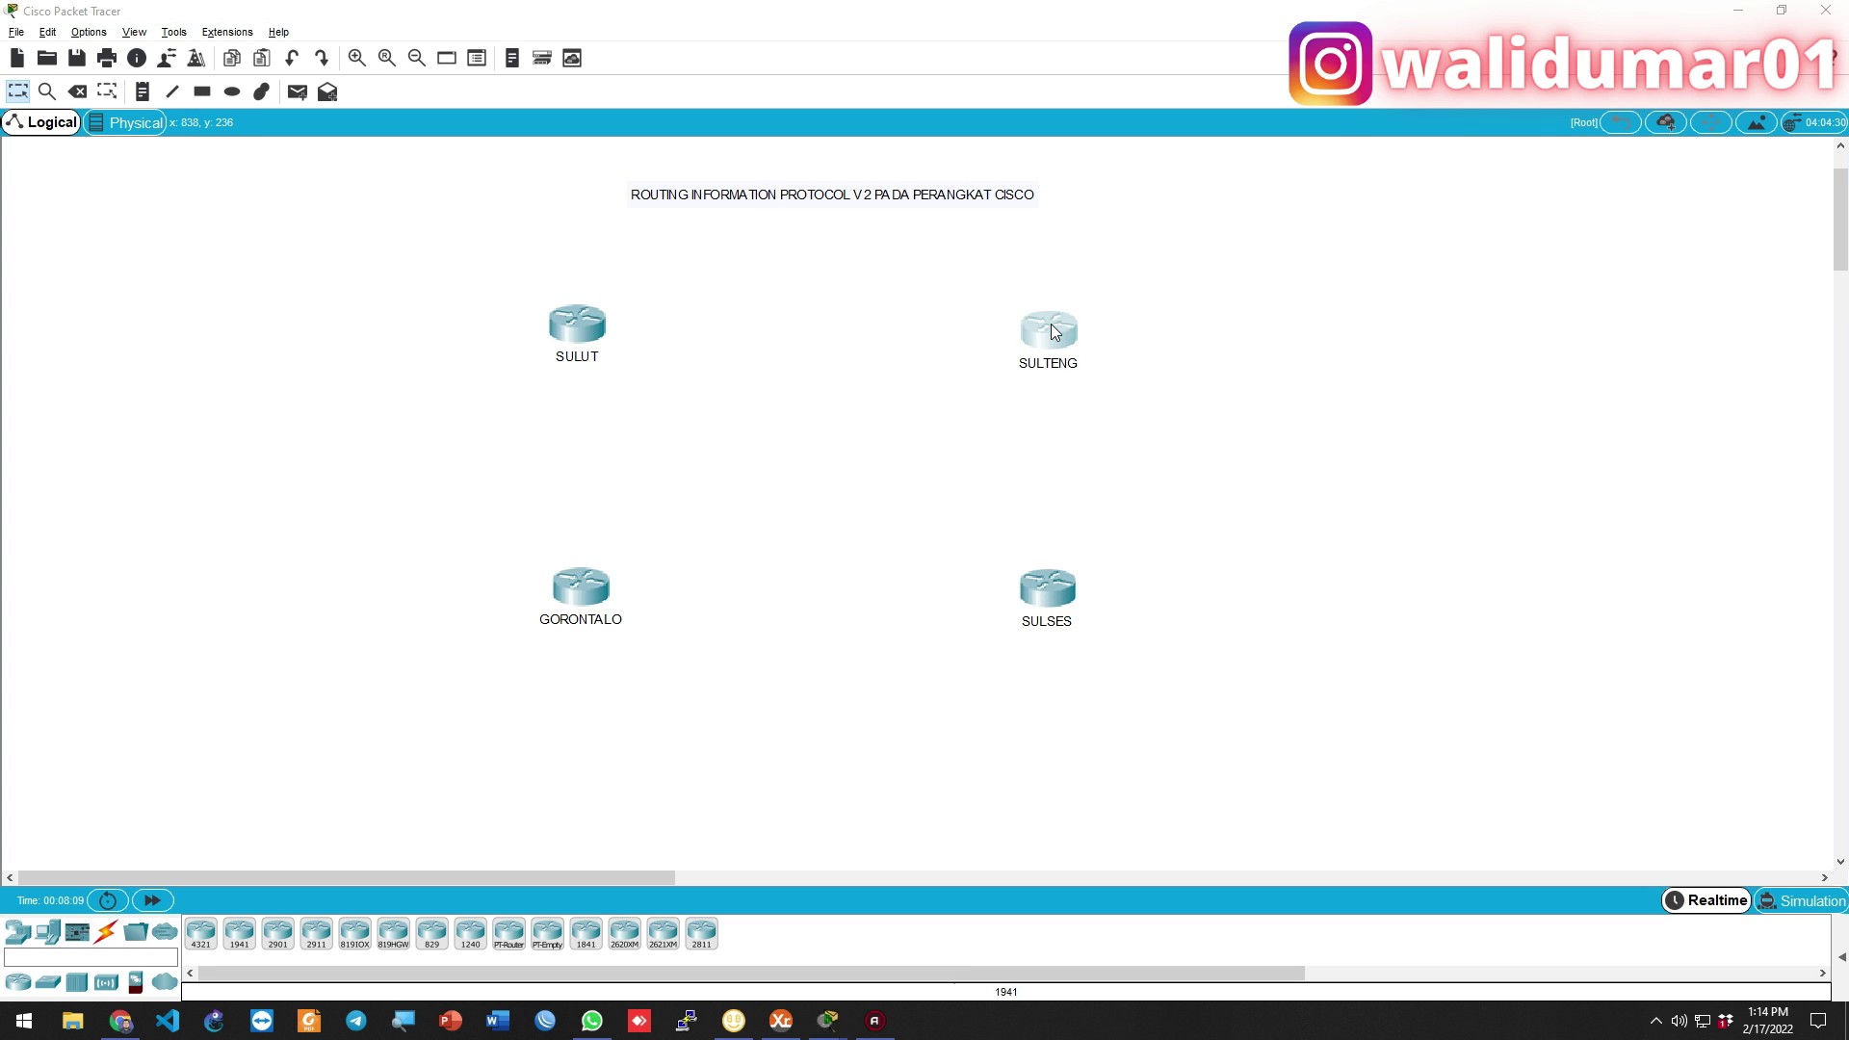
Install an HWIC-2T serial module in the SULTENG router's empty slot beside the Ethernet ports
left_click(1055, 333)
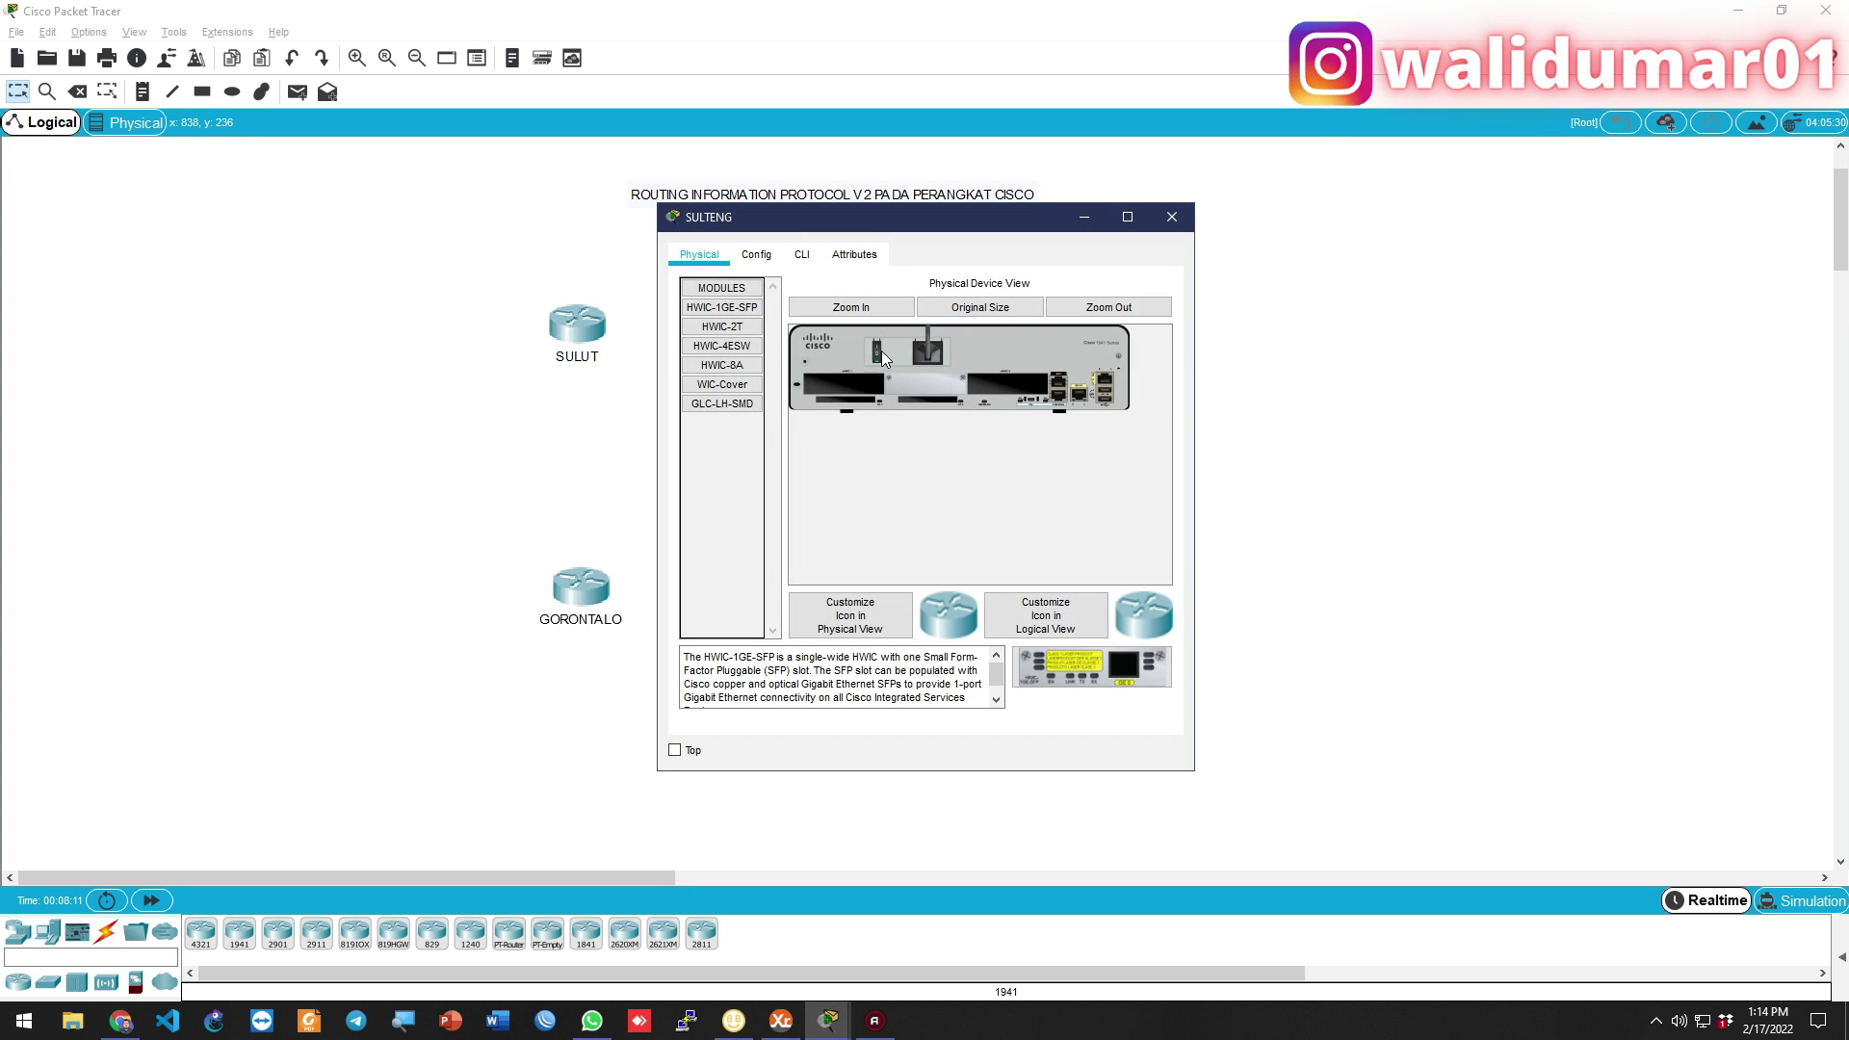
left_click(722, 326)
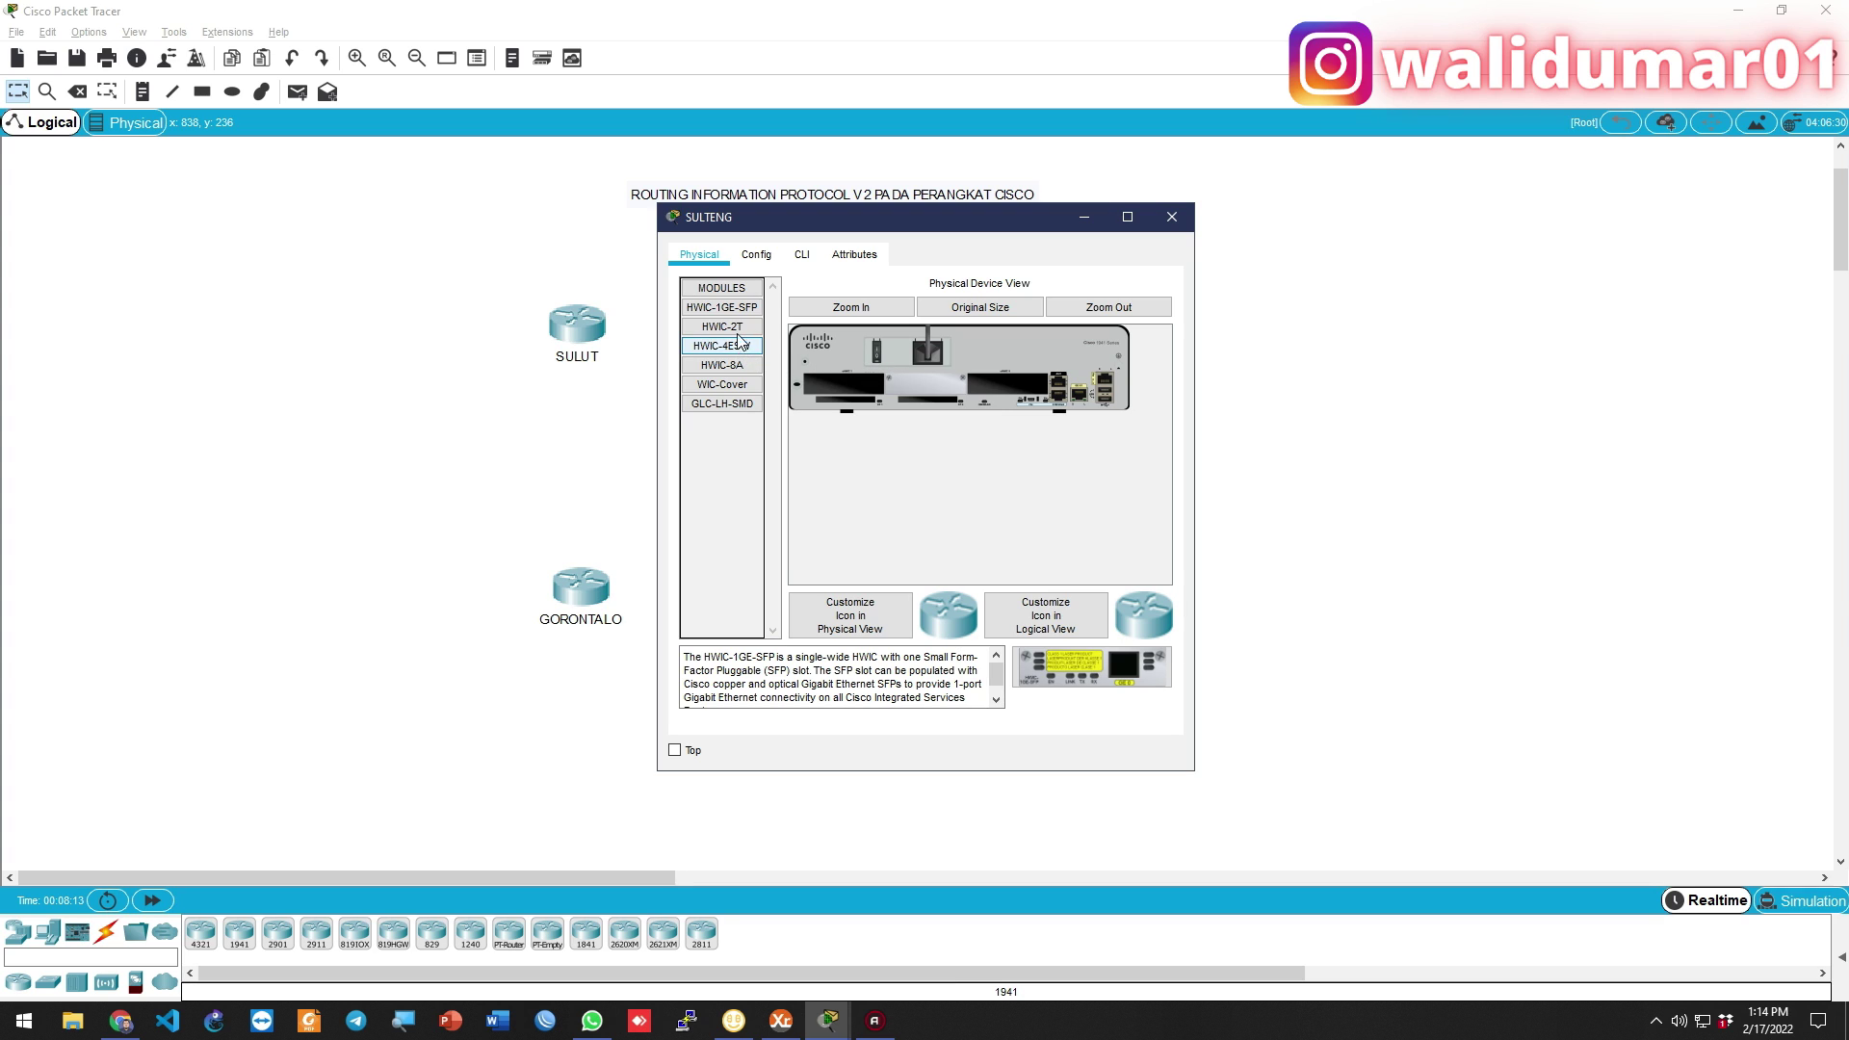
left_click_drag(1090, 668, 1005, 388)
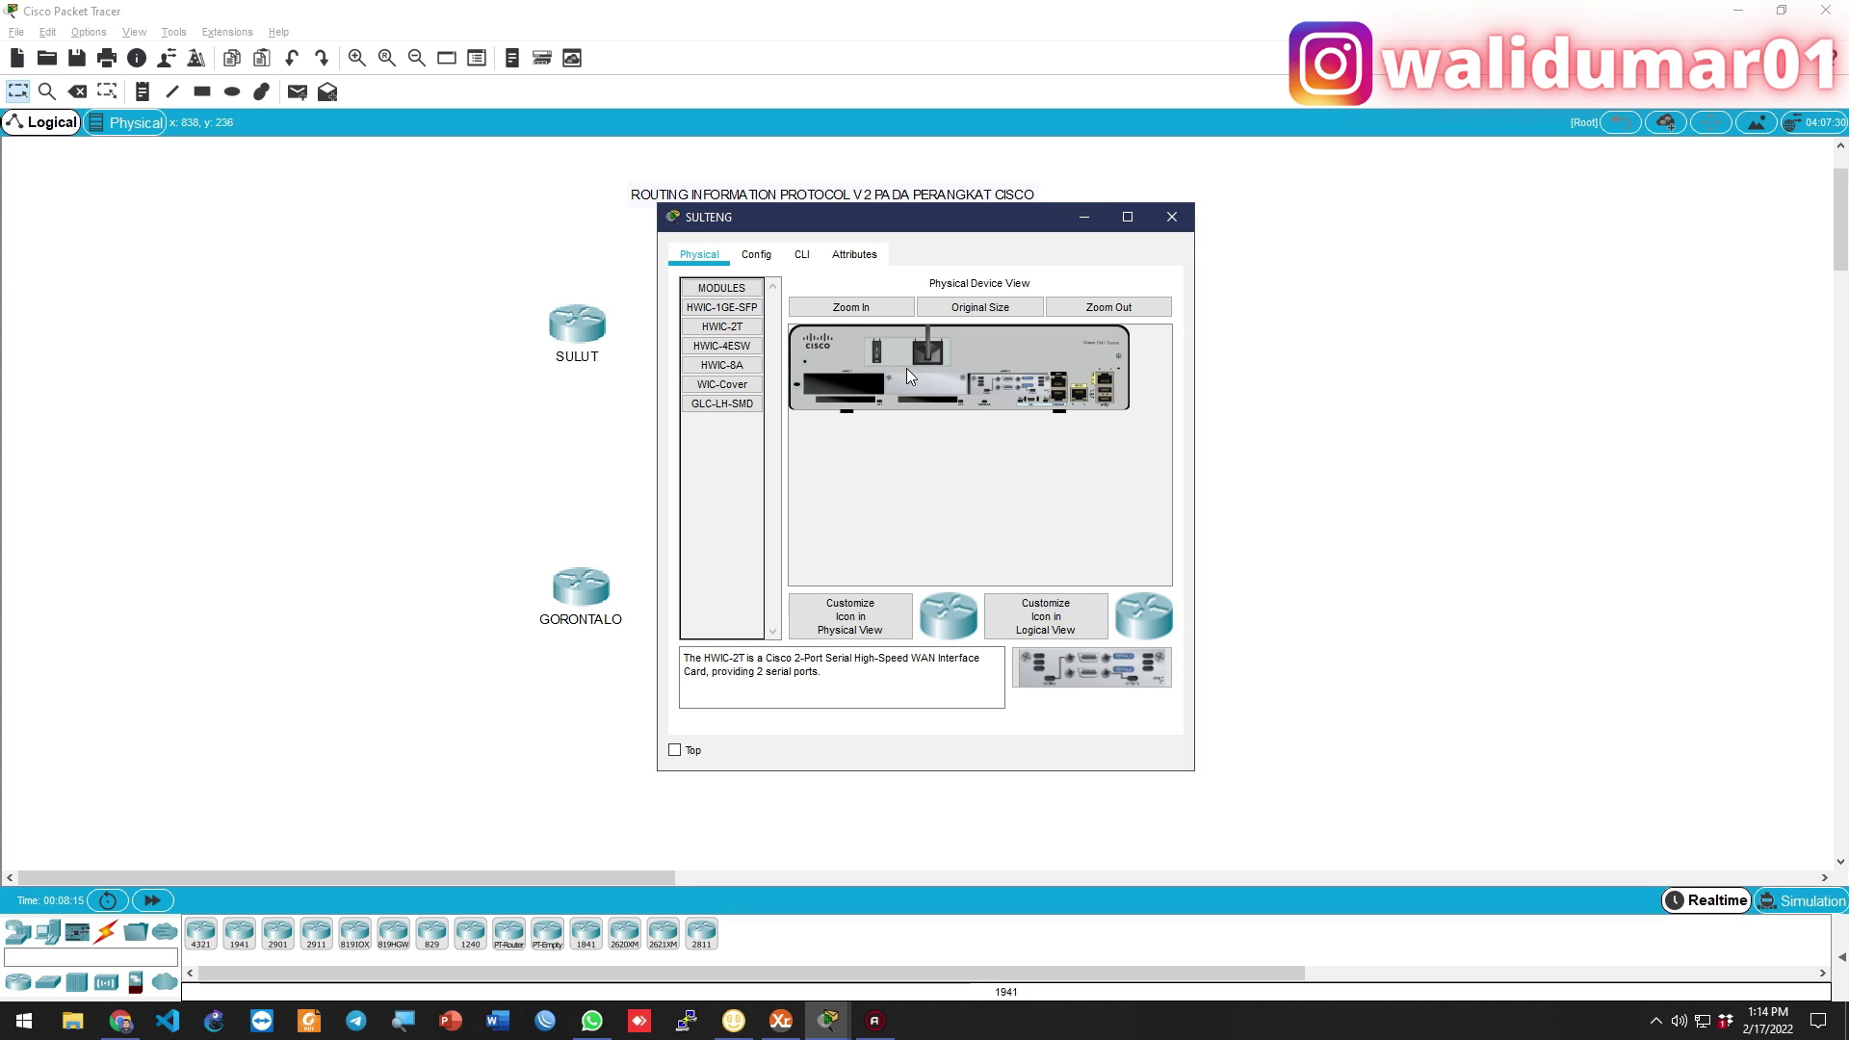
left_click(1170, 217)
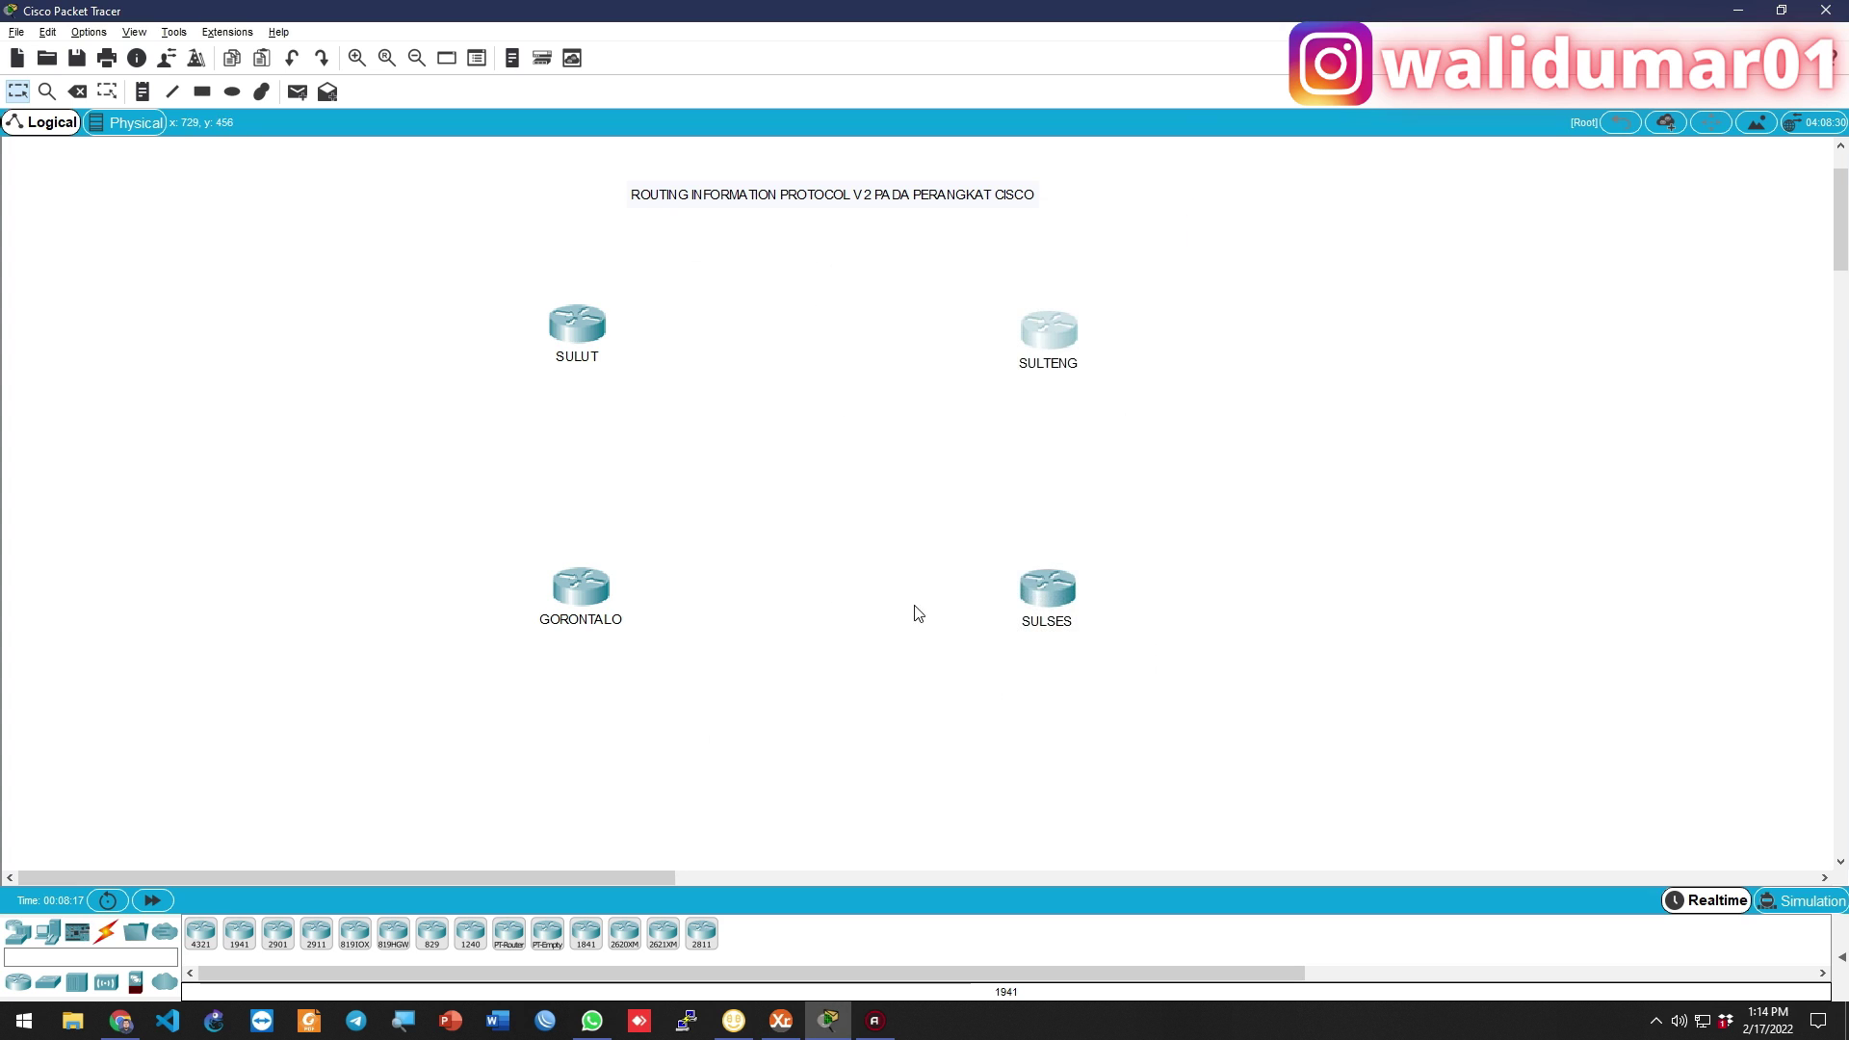
Install an HWIC-2T serial module in the SULSES router's empty slot beside the Ethernet ports
left_click(1066, 586)
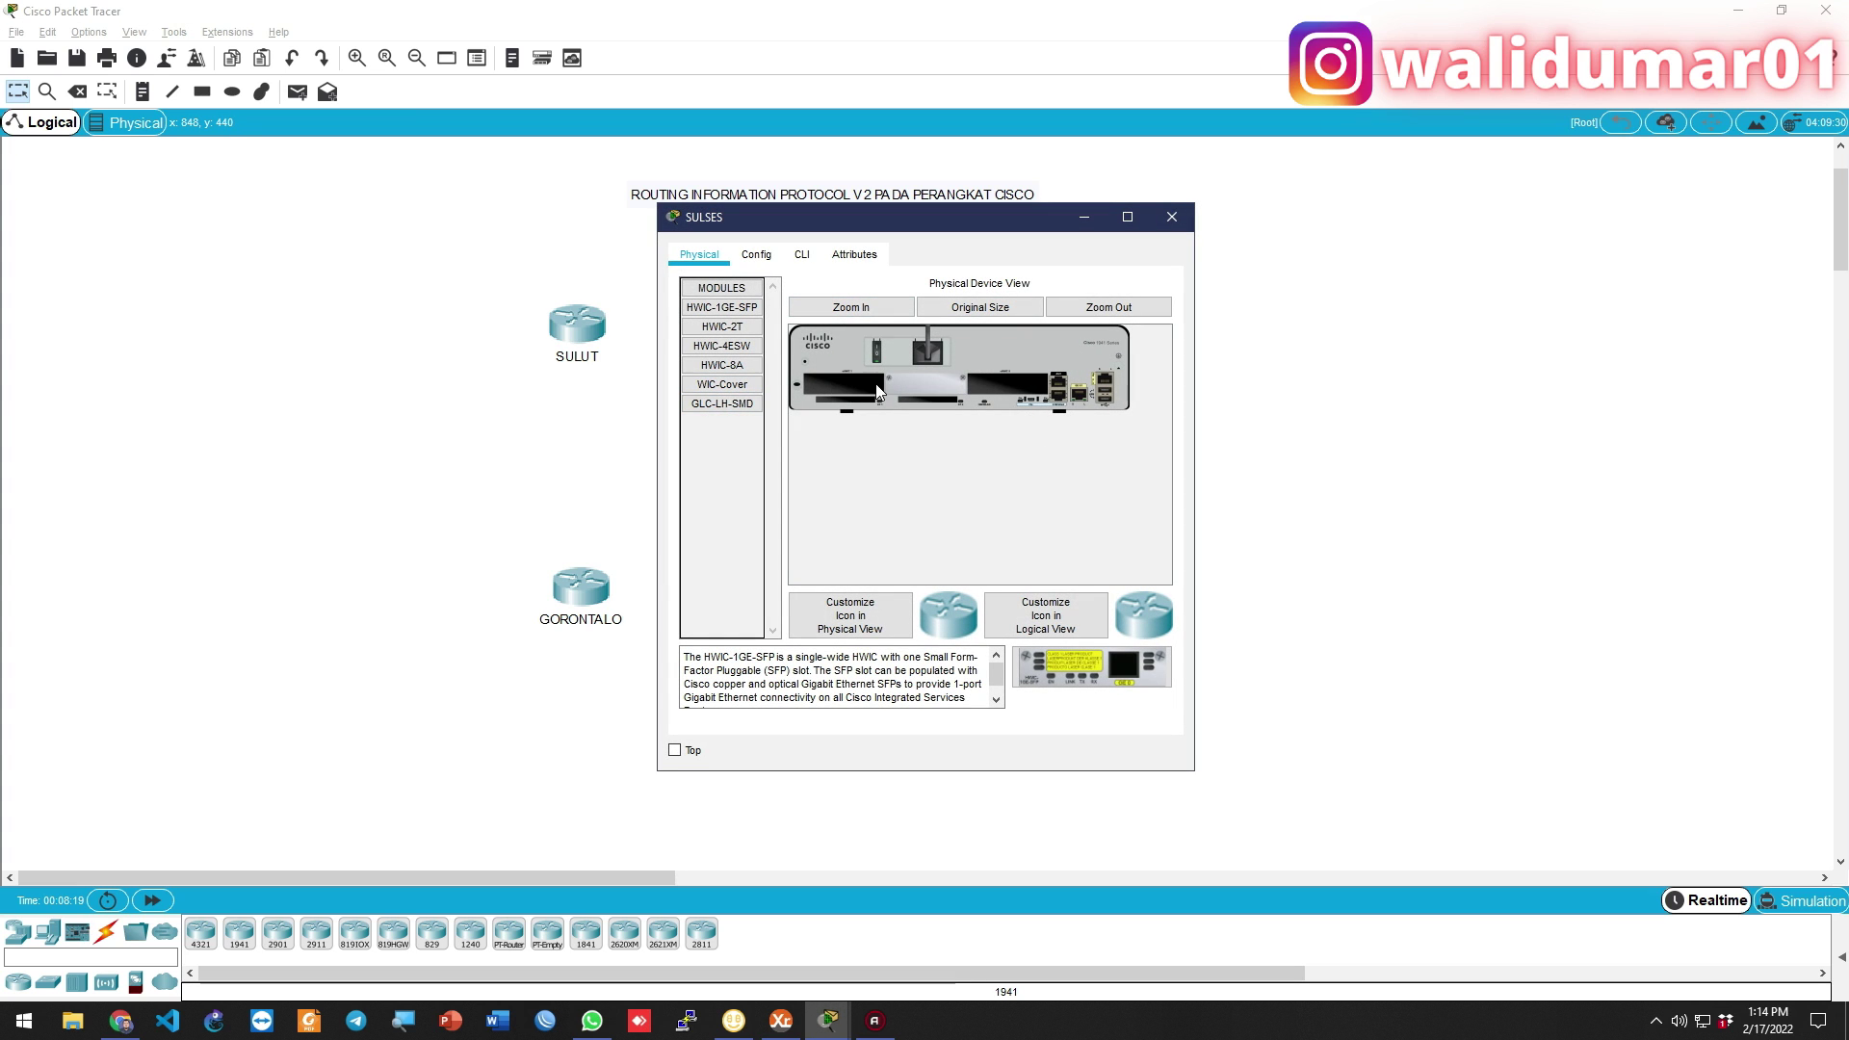
left_click(732, 328)
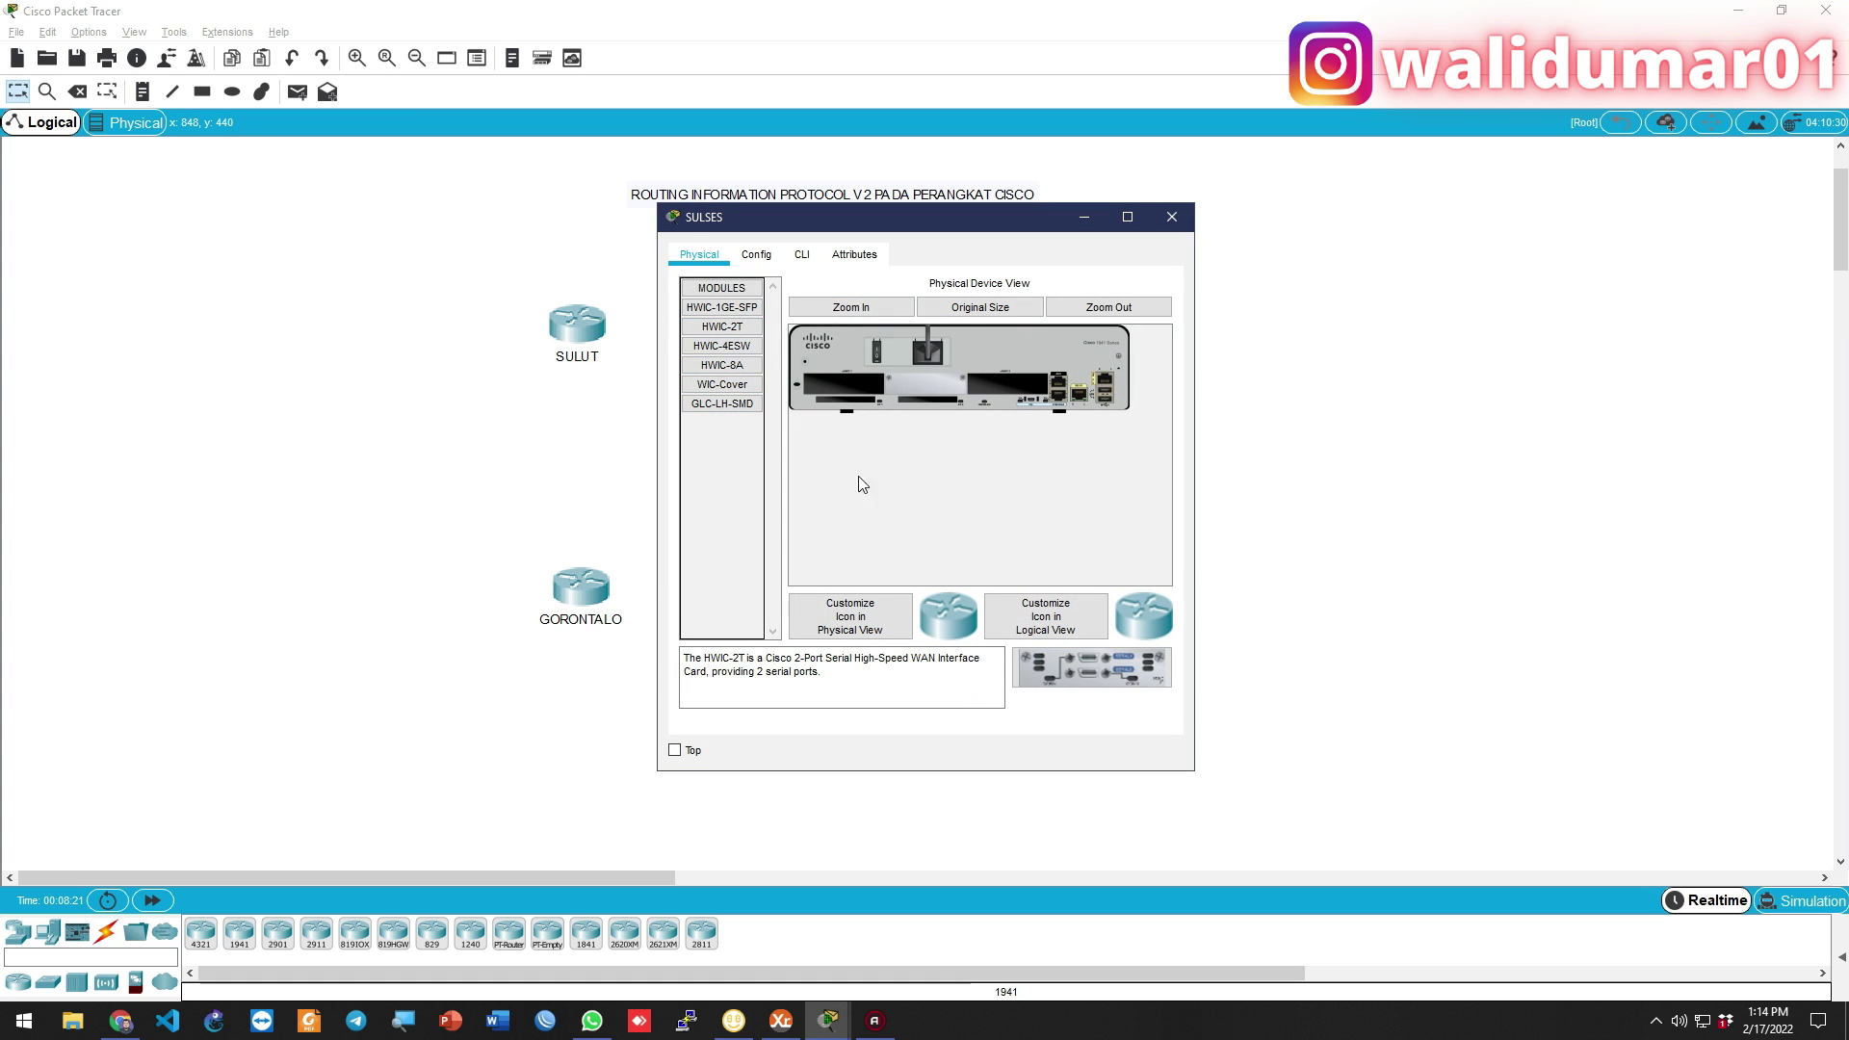
left_click_drag(1095, 668, 1011, 385)
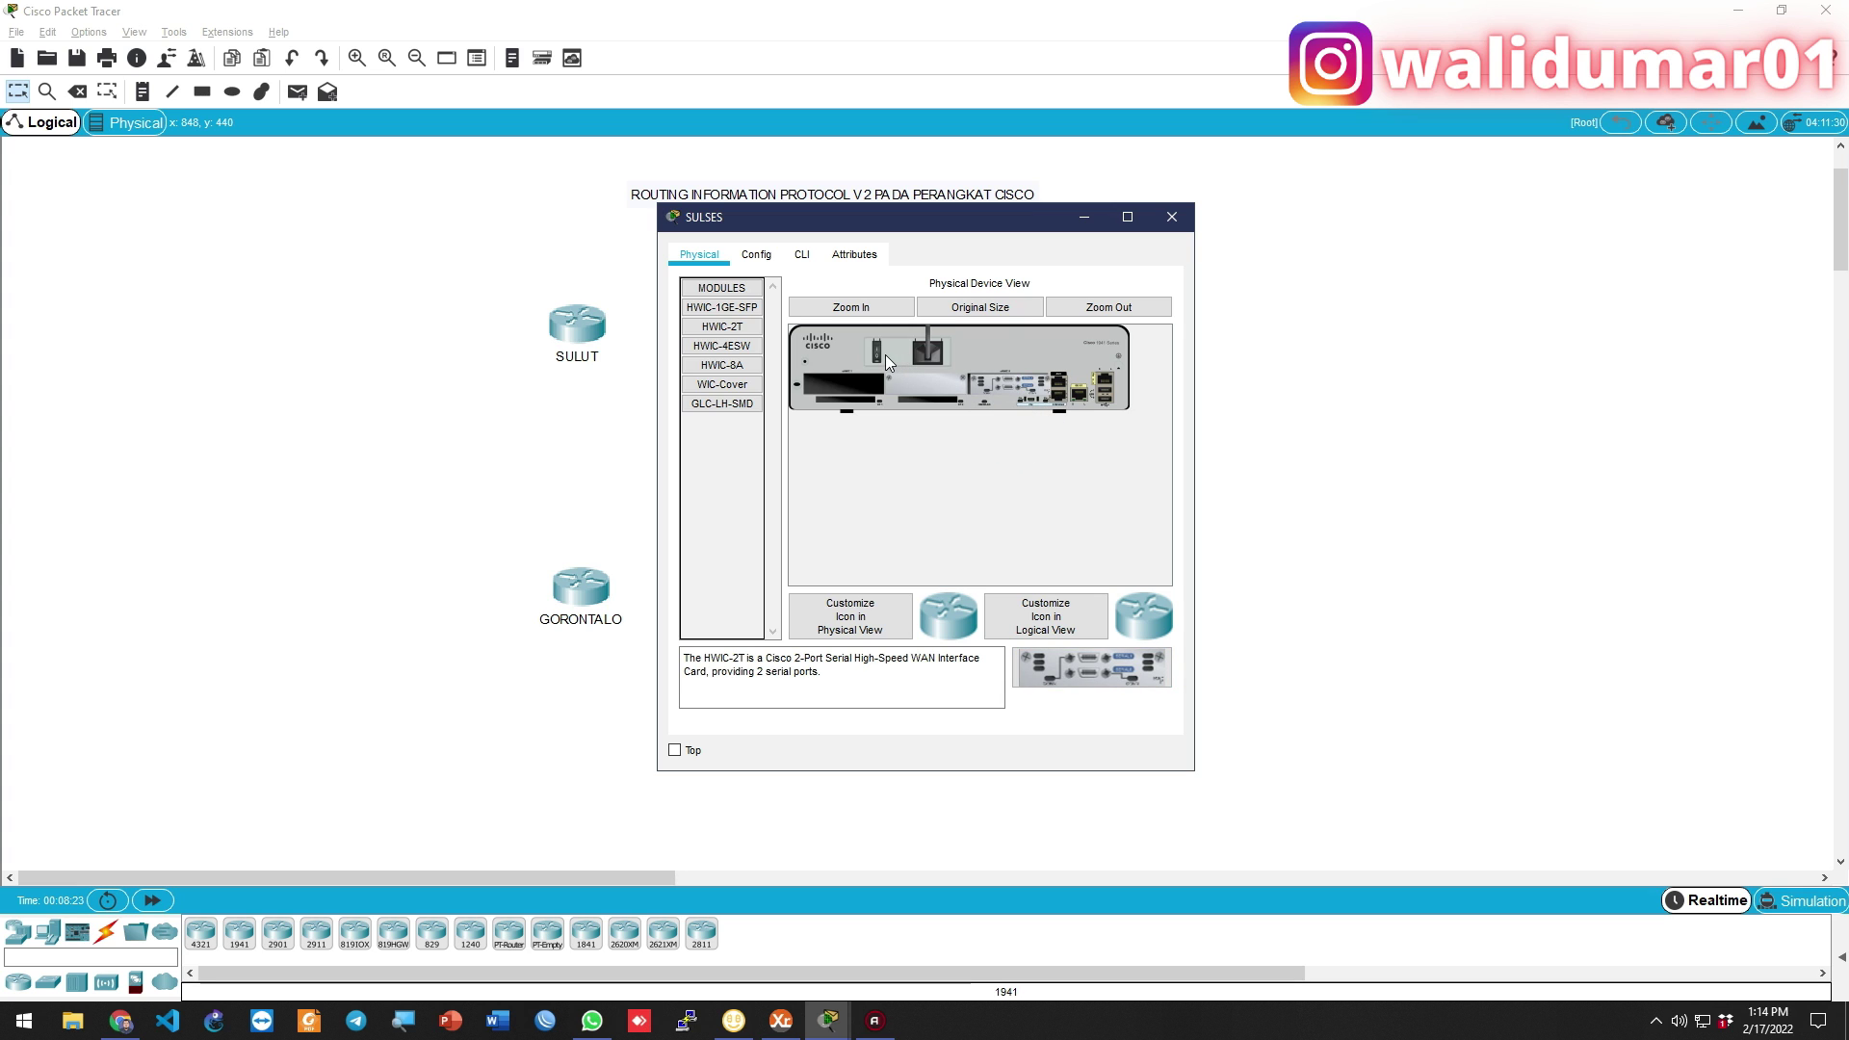
left_click(1171, 217)
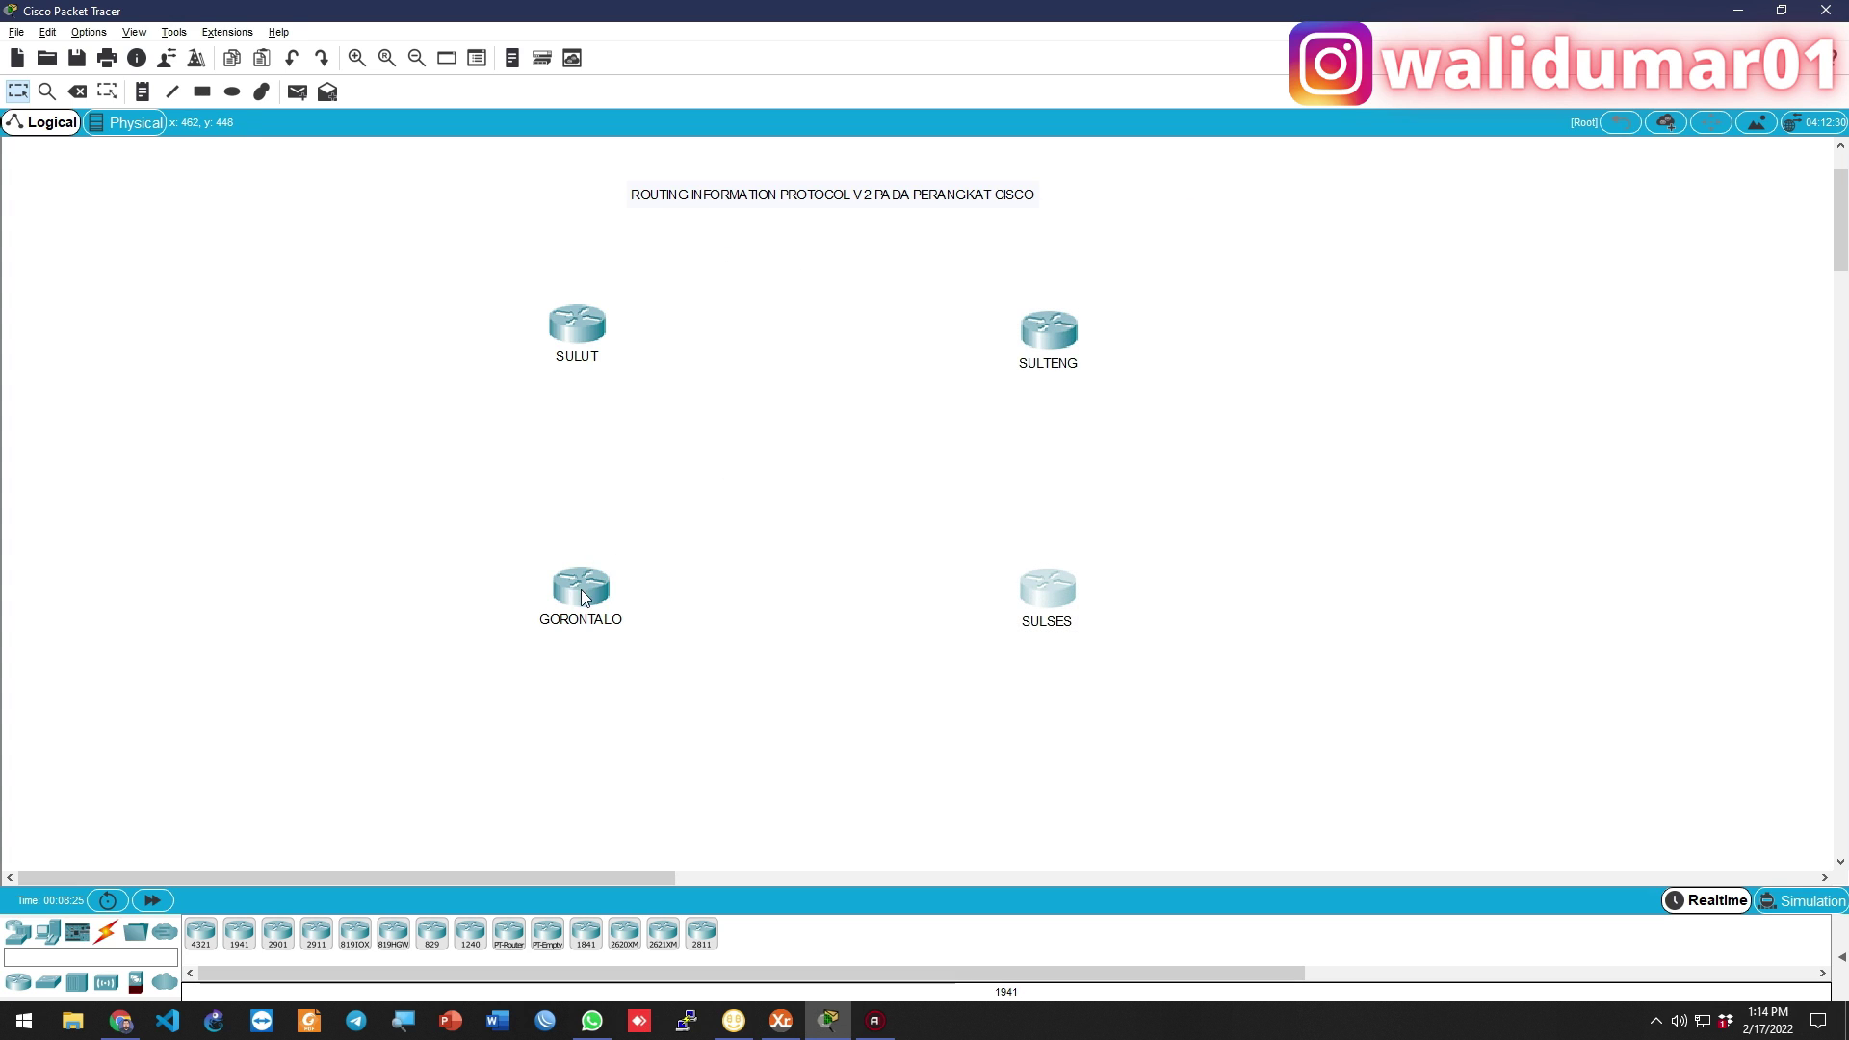
Install an HWIC-2T serial module in the GORONTALO router's empty slot beside the Ethernet ports
left_click(581, 590)
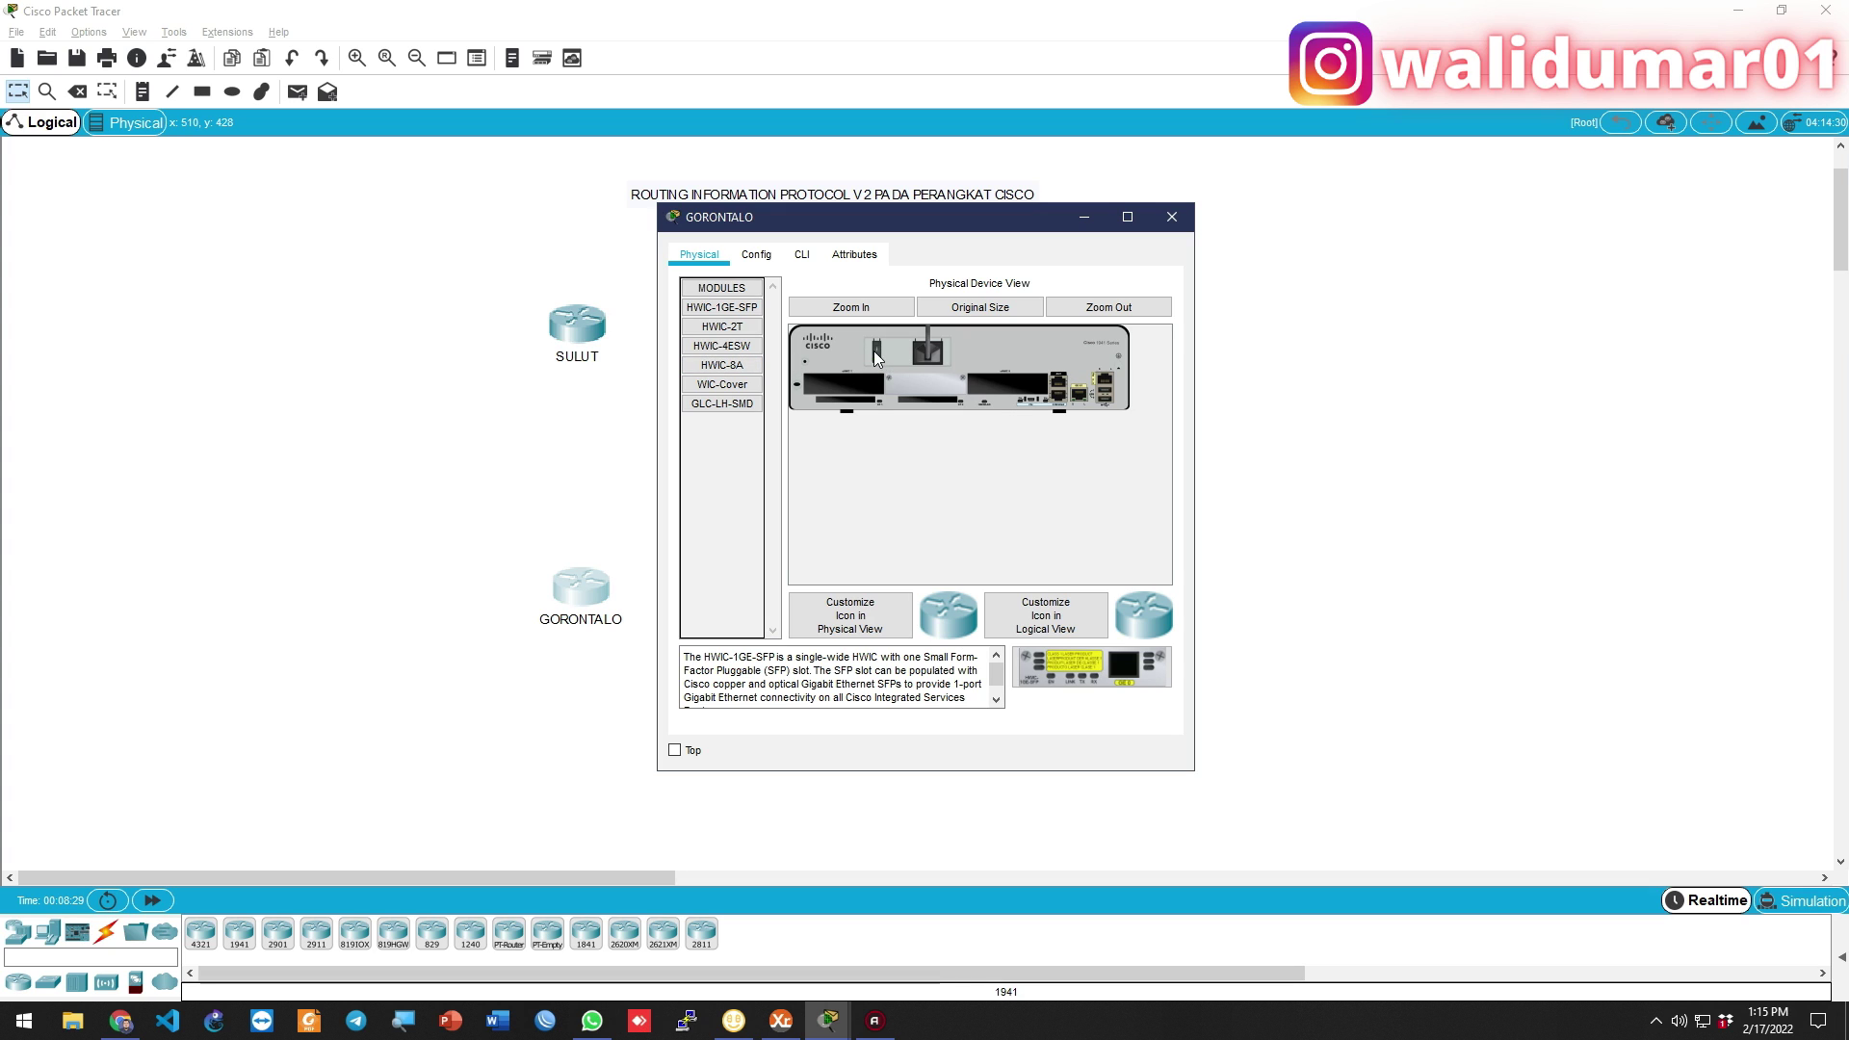
left_click_drag(722, 327, 1019, 385)
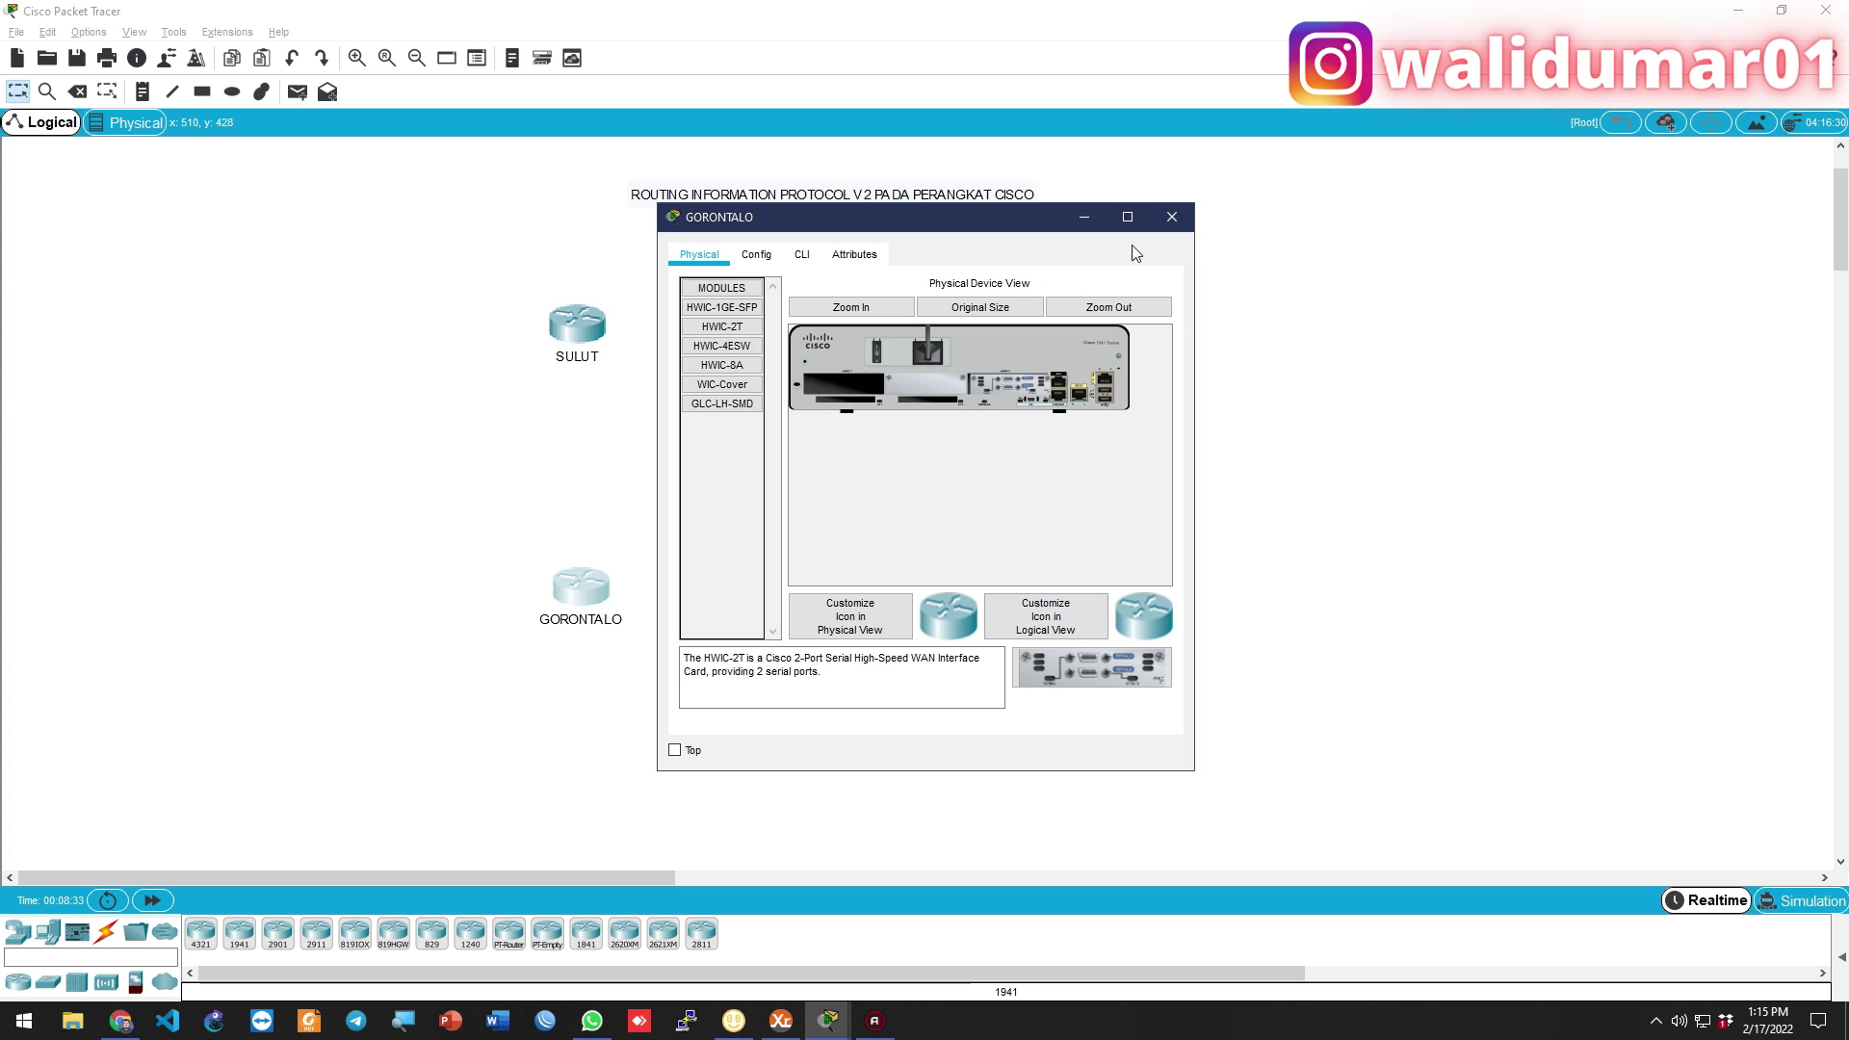
left_click(1172, 217)
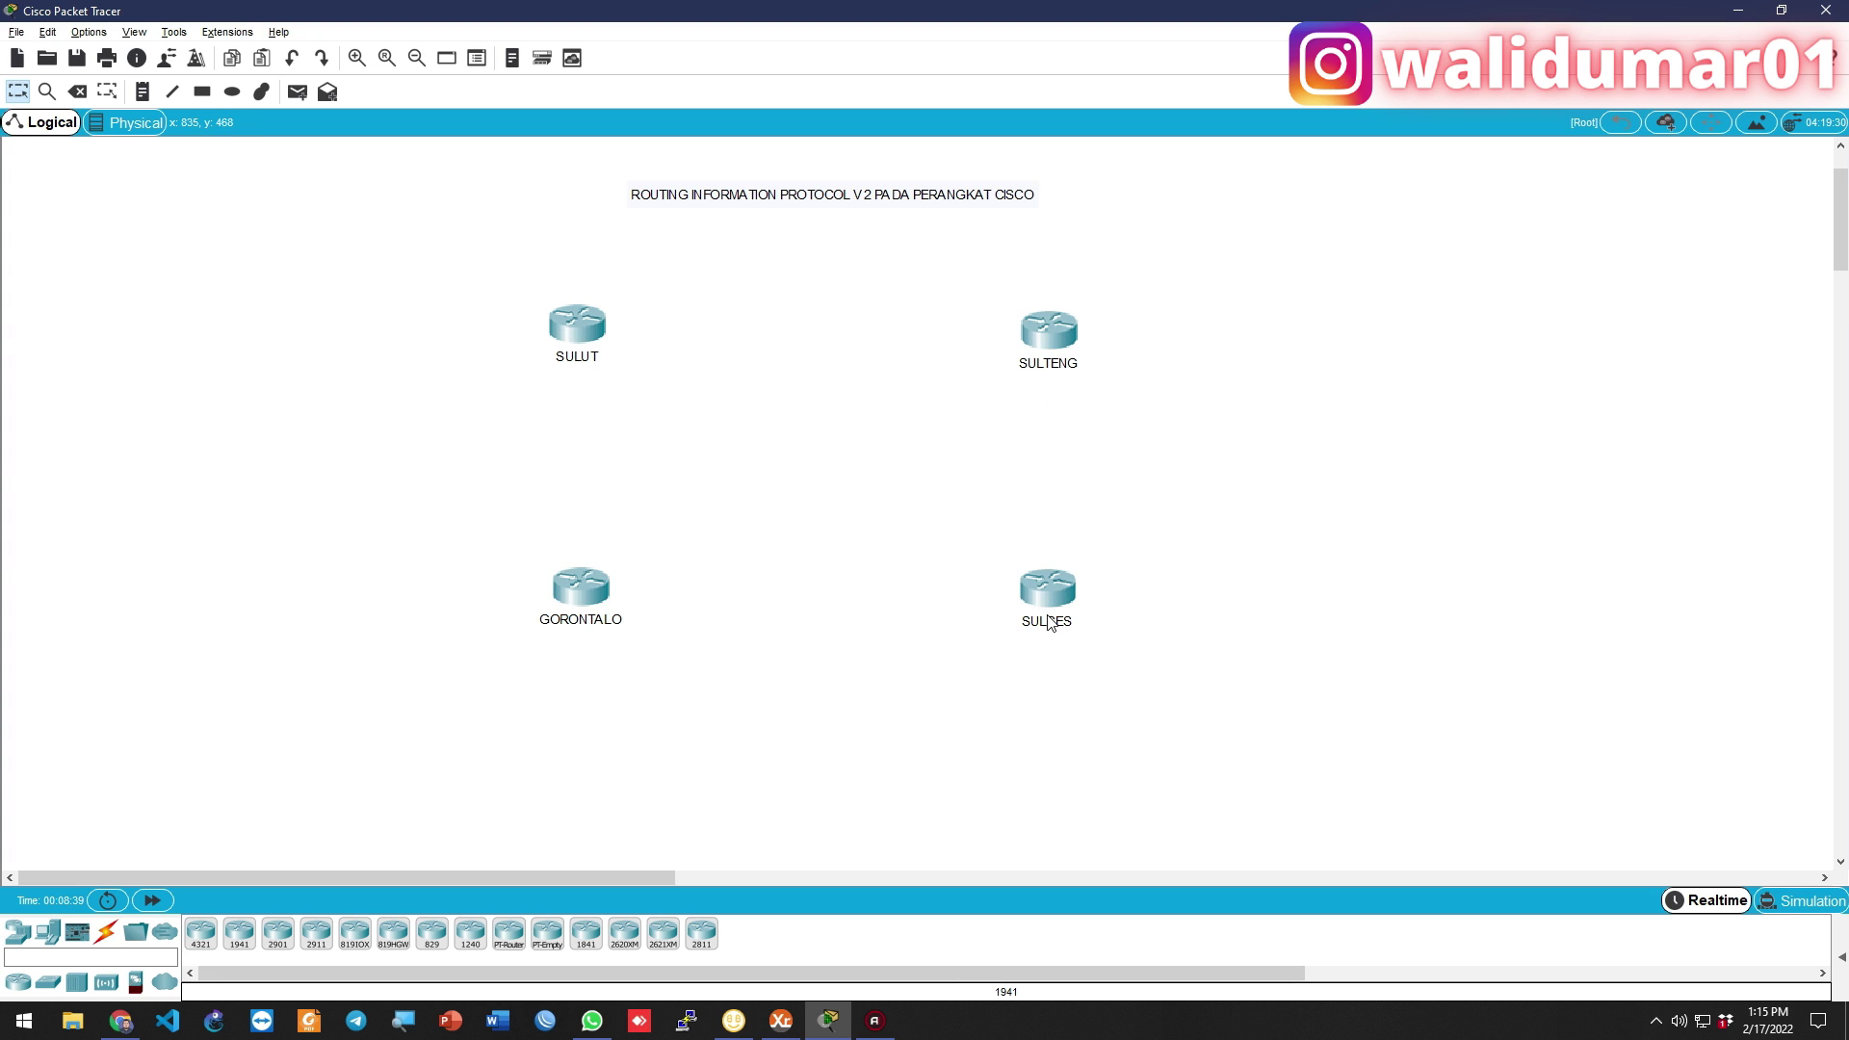
Connect SULUT's Serial0/0/0 port to SULTENG's Serial0/0/0 port with a Serial DCE cable, SULUT being the clocking end
mouse_move(1048, 607)
left_click(104, 932)
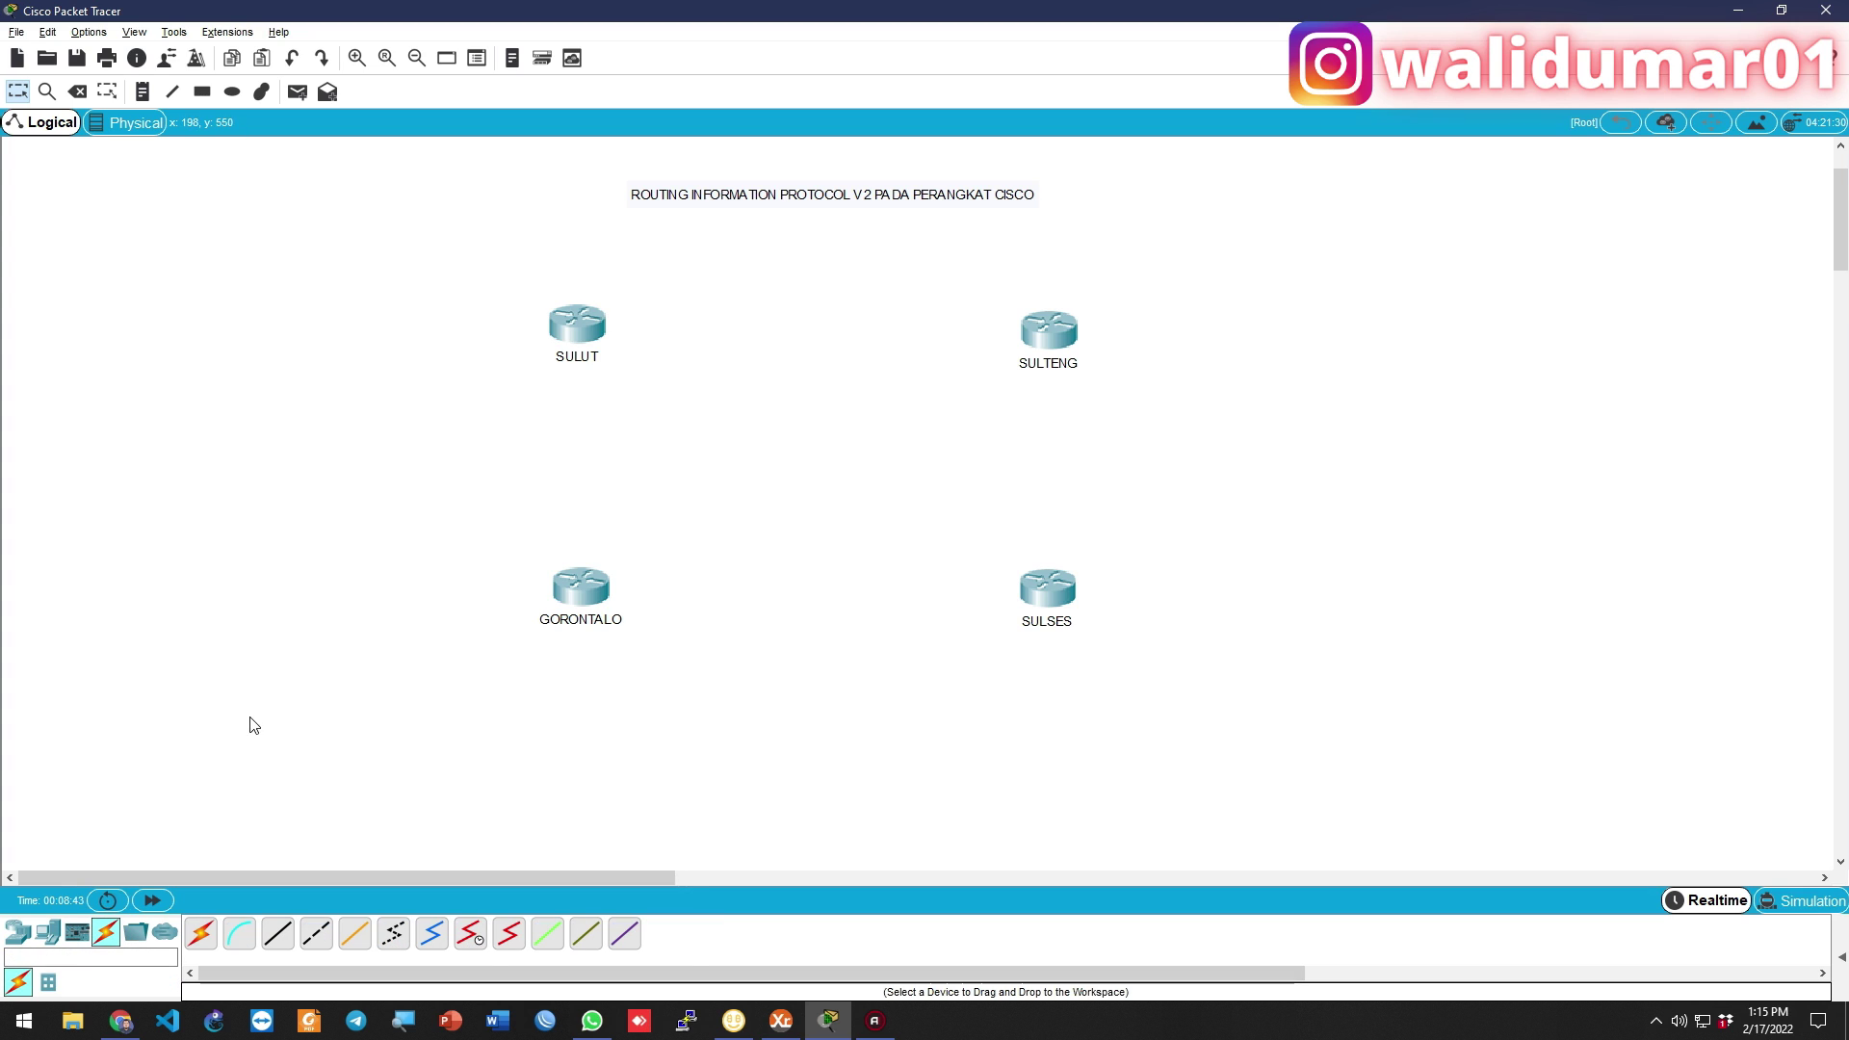
left_click(471, 934)
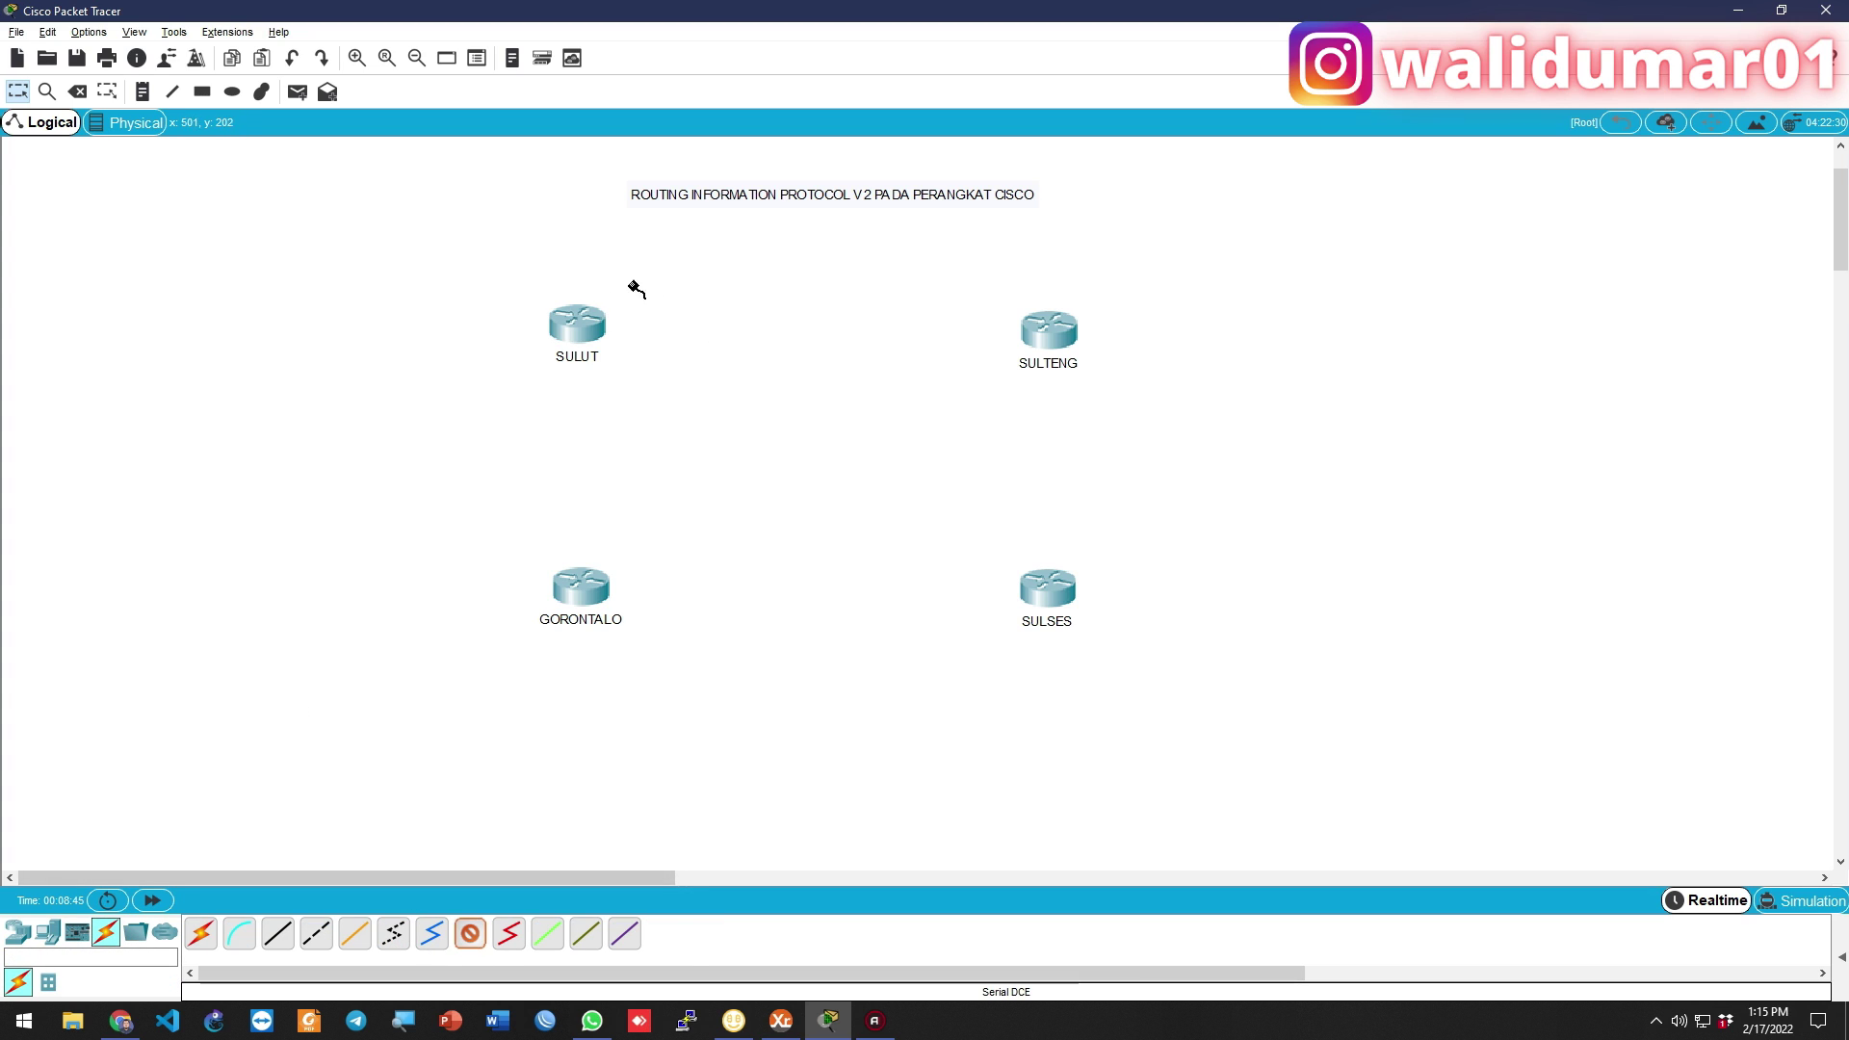
left_click(577, 332)
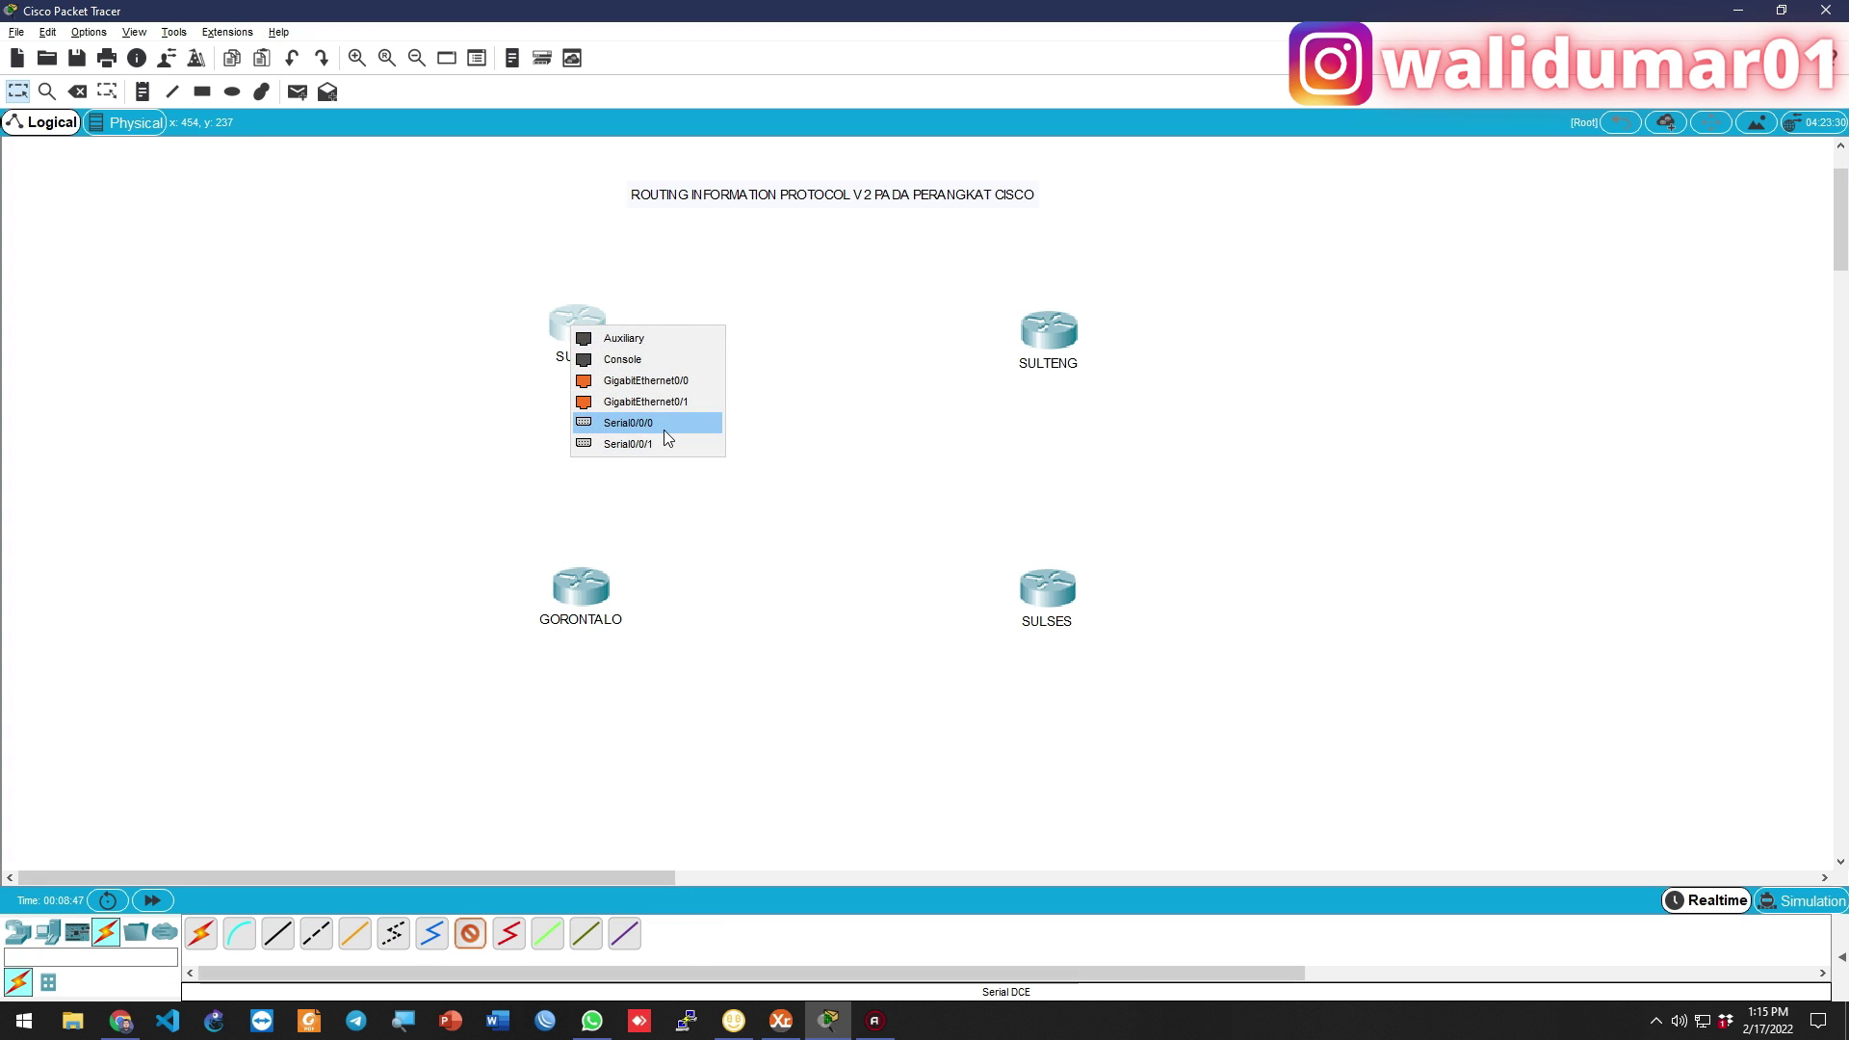
left_click(663, 428)
left_click(1047, 329)
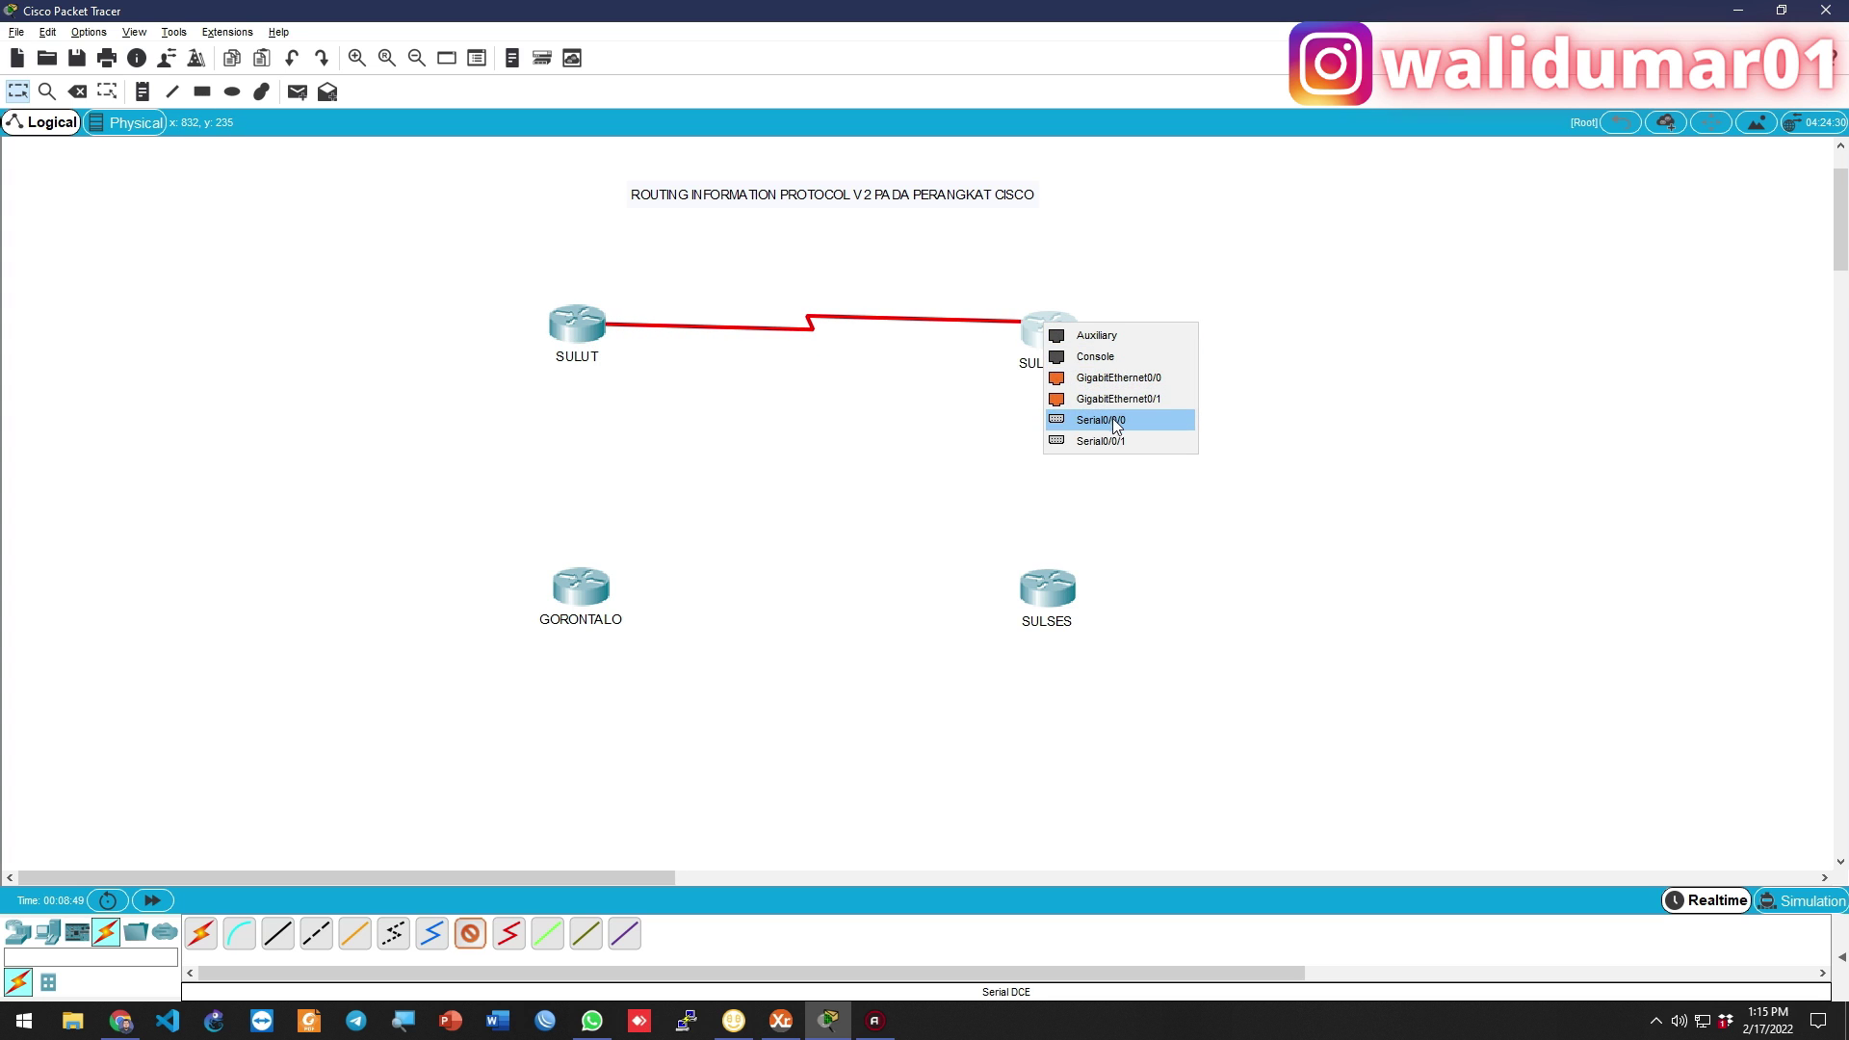
left_click(1115, 422)
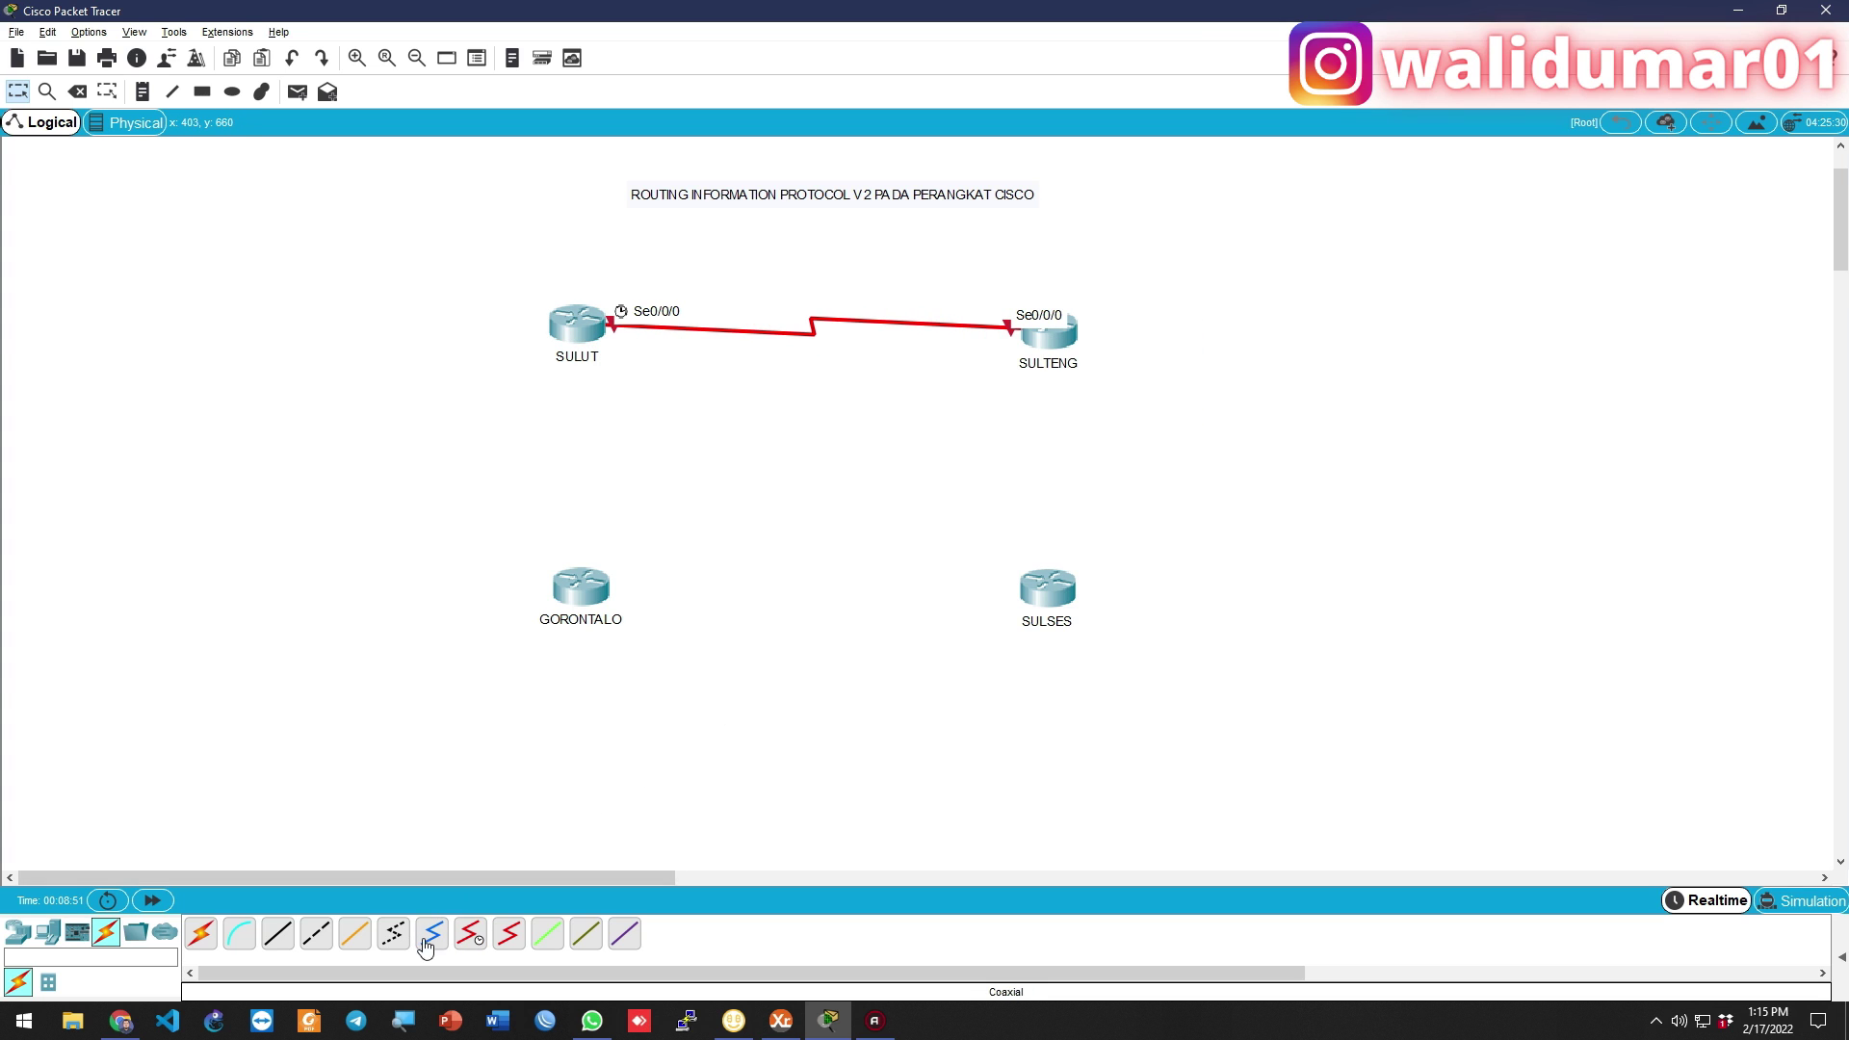
Connect GORONTALO's Serial0/0/1 port to SULSES's Serial0/0/1 port with a Serial DCE cable, GORONTALO being the clocking end
left_click(471, 939)
left_click(583, 597)
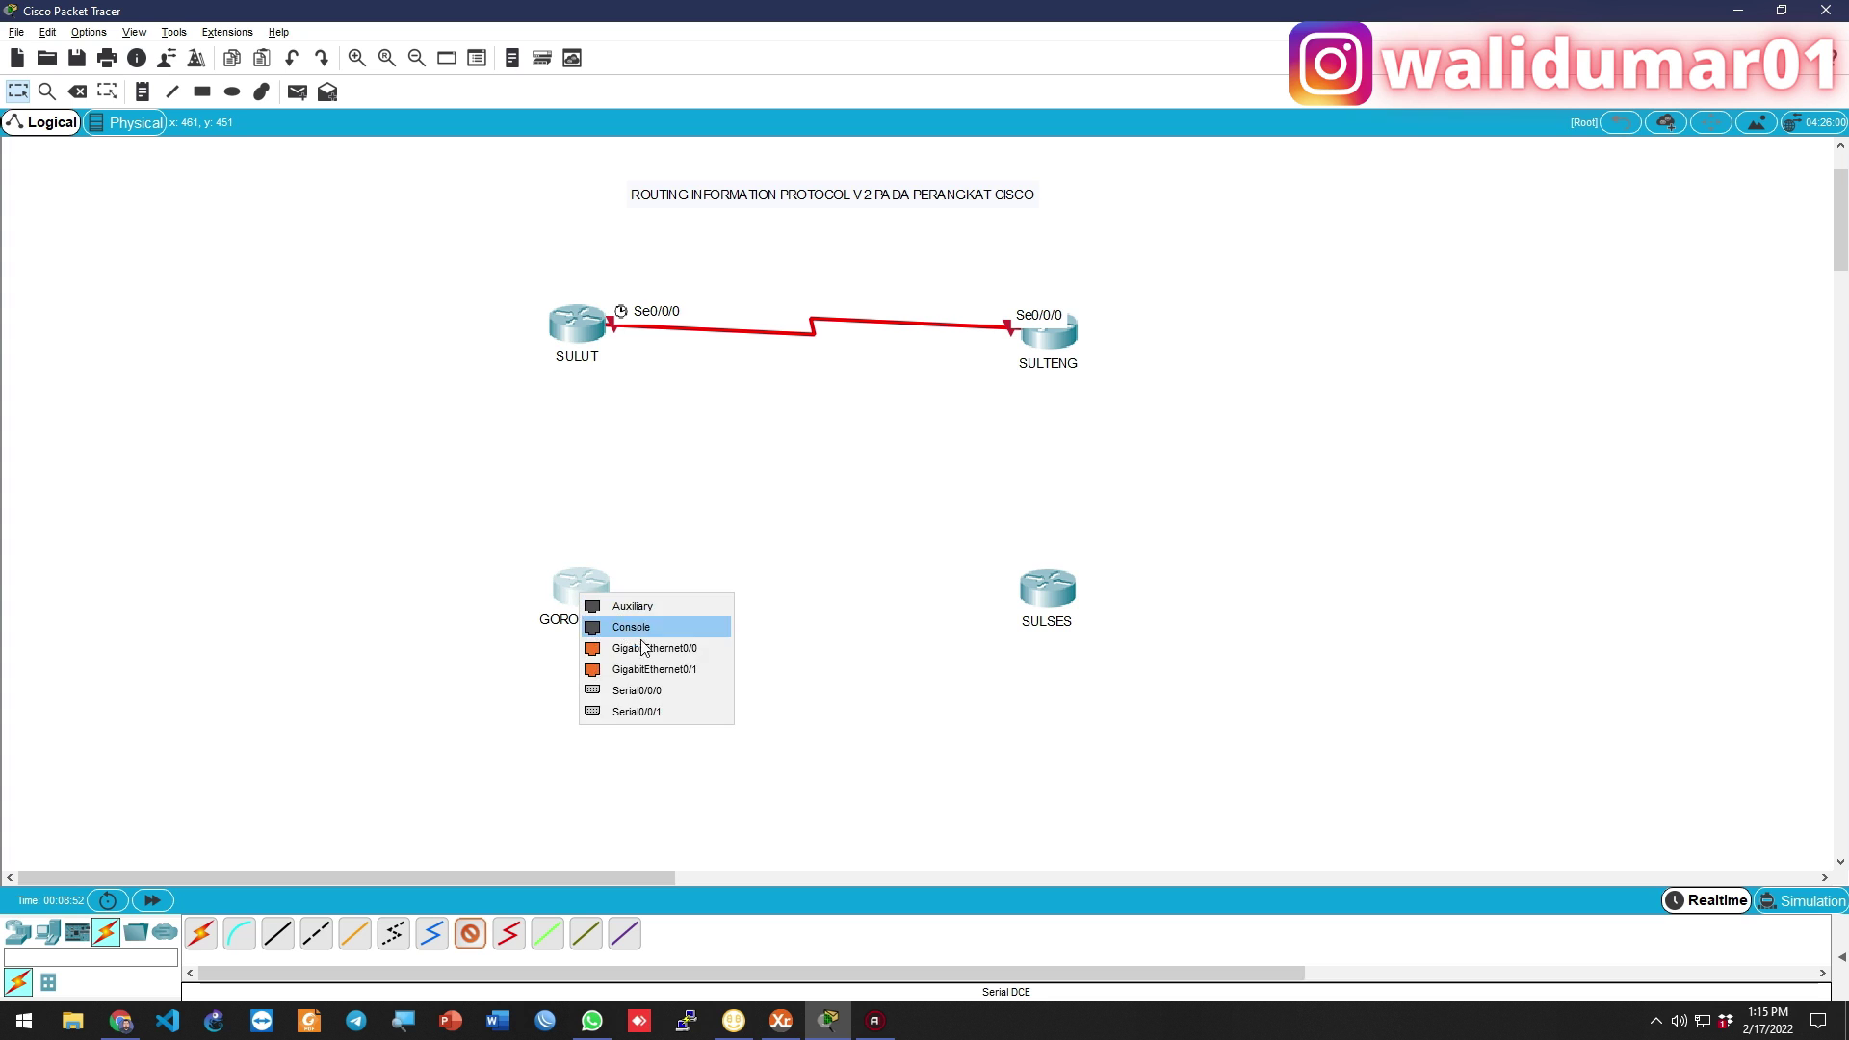
left_click(672, 708)
left_click(1048, 587)
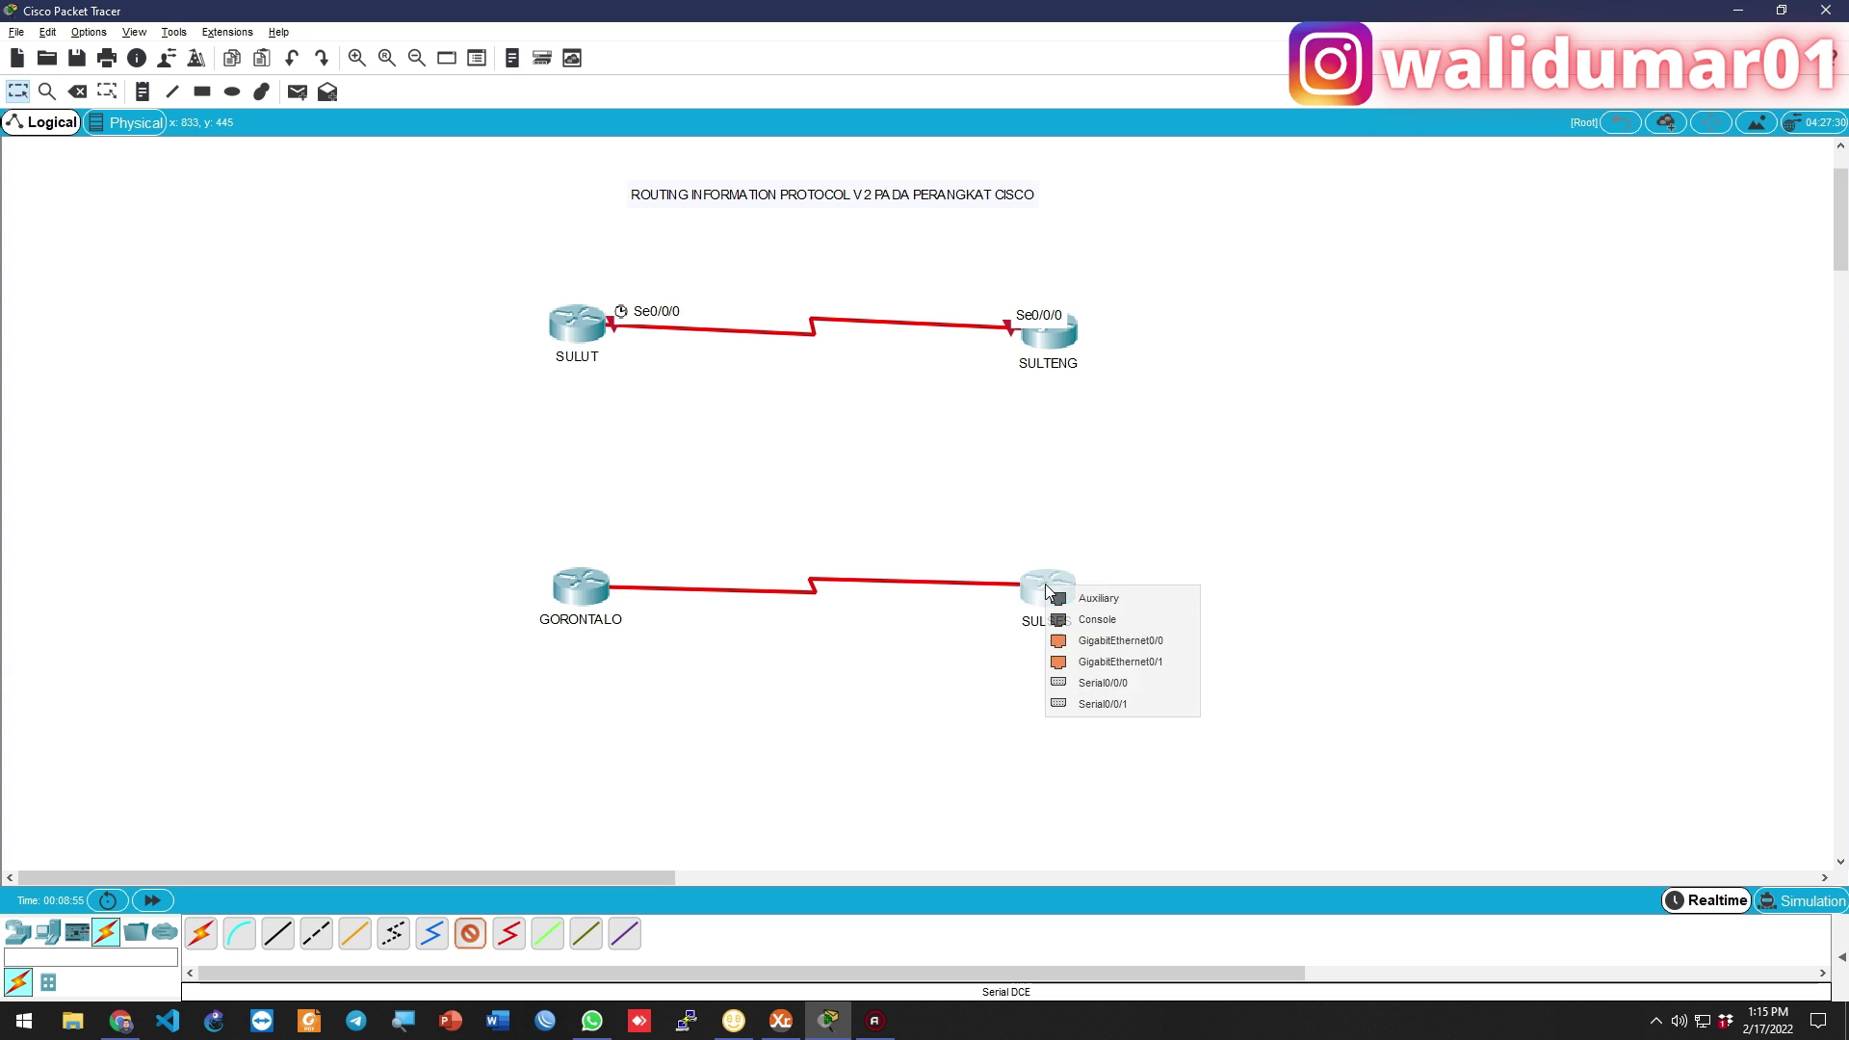
left_click(1098, 704)
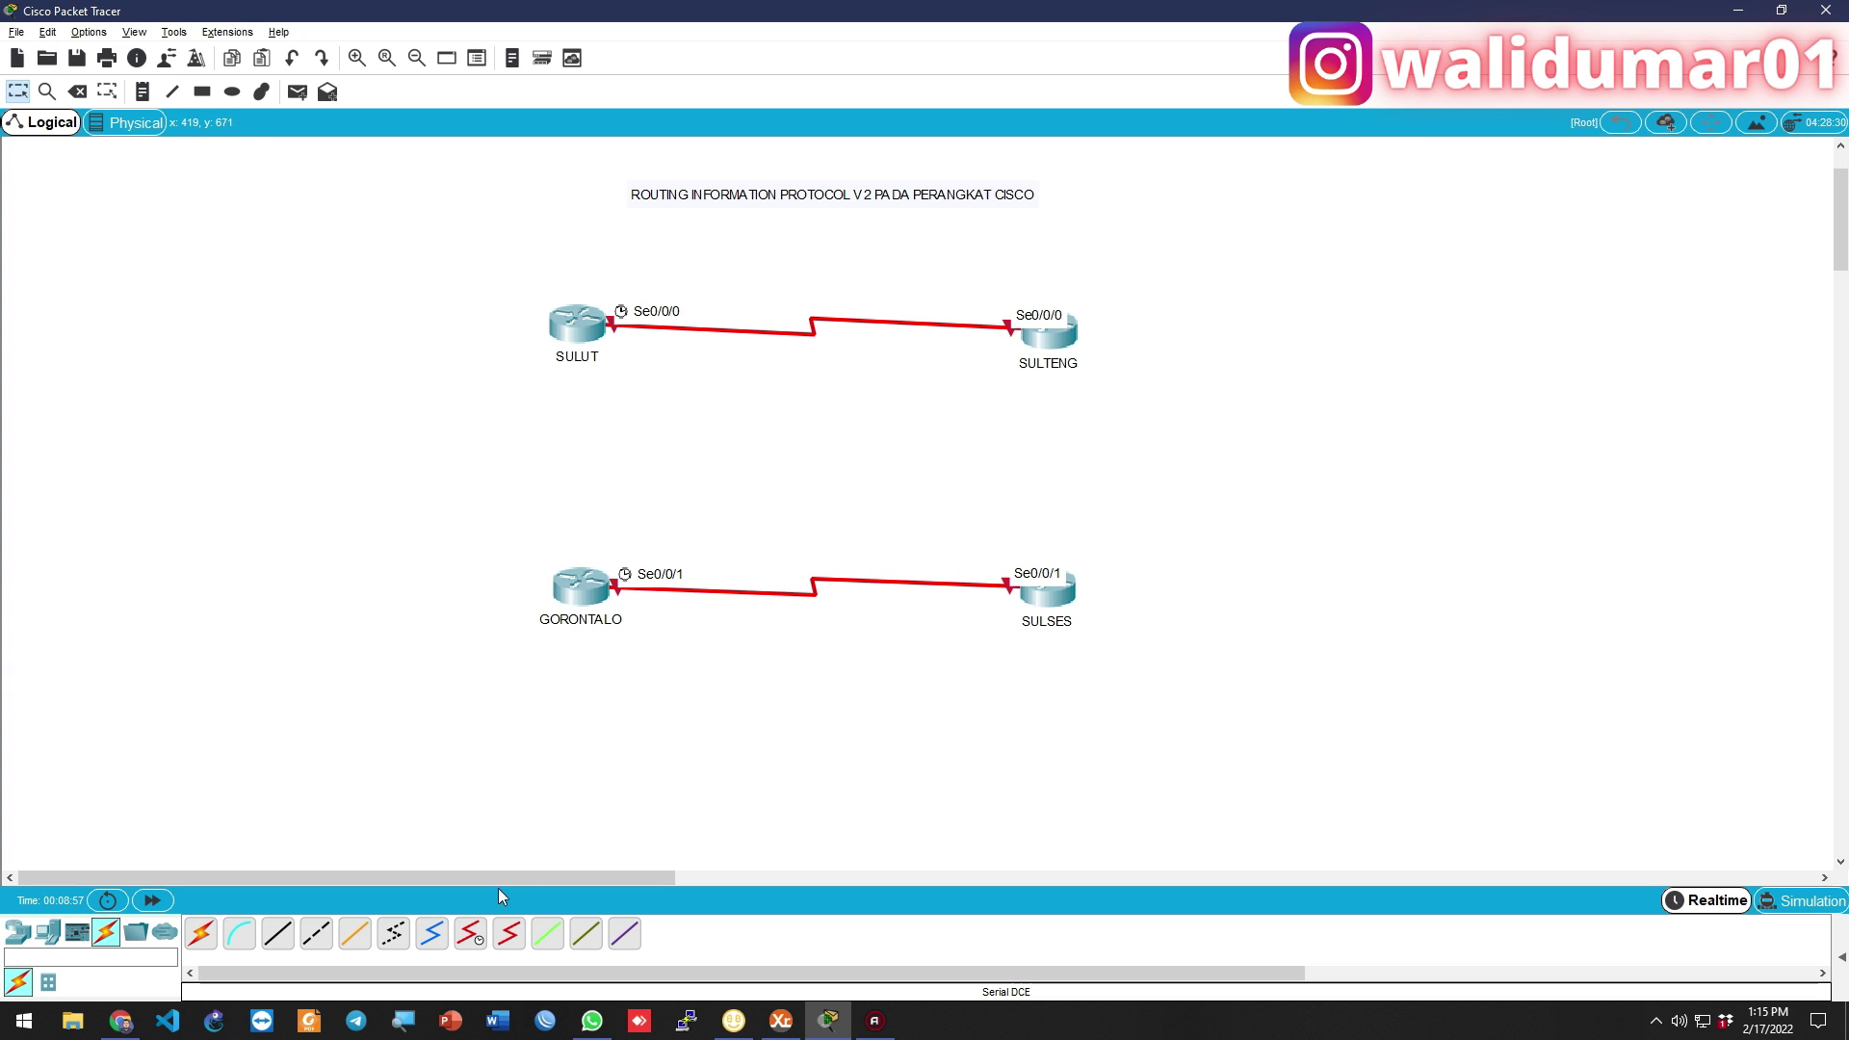
Connect SULUT's Serial0/0/1 port to GORONTALO's Serial0/0/0 port with a Serial DCE cable, SULUT being the clocking end
left_click(471, 933)
left_click(581, 337)
left_click(628, 435)
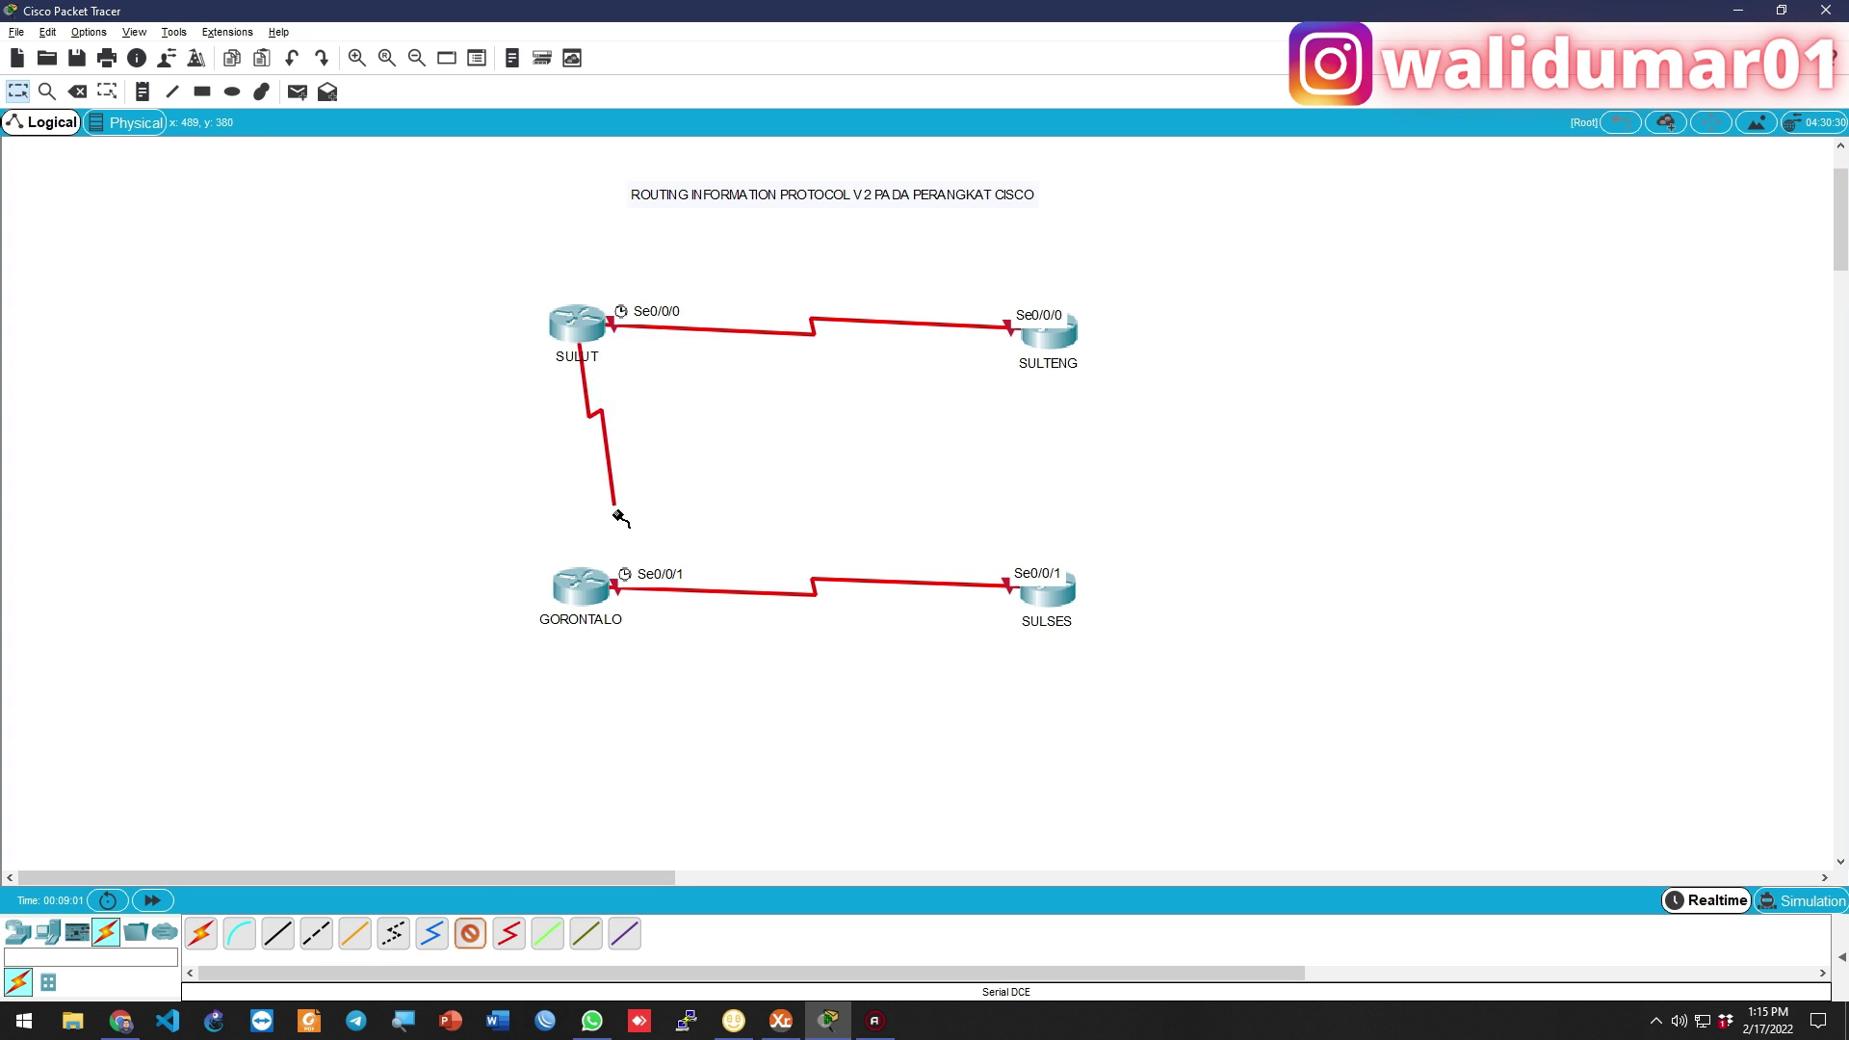
left_click(580, 585)
left_click(655, 687)
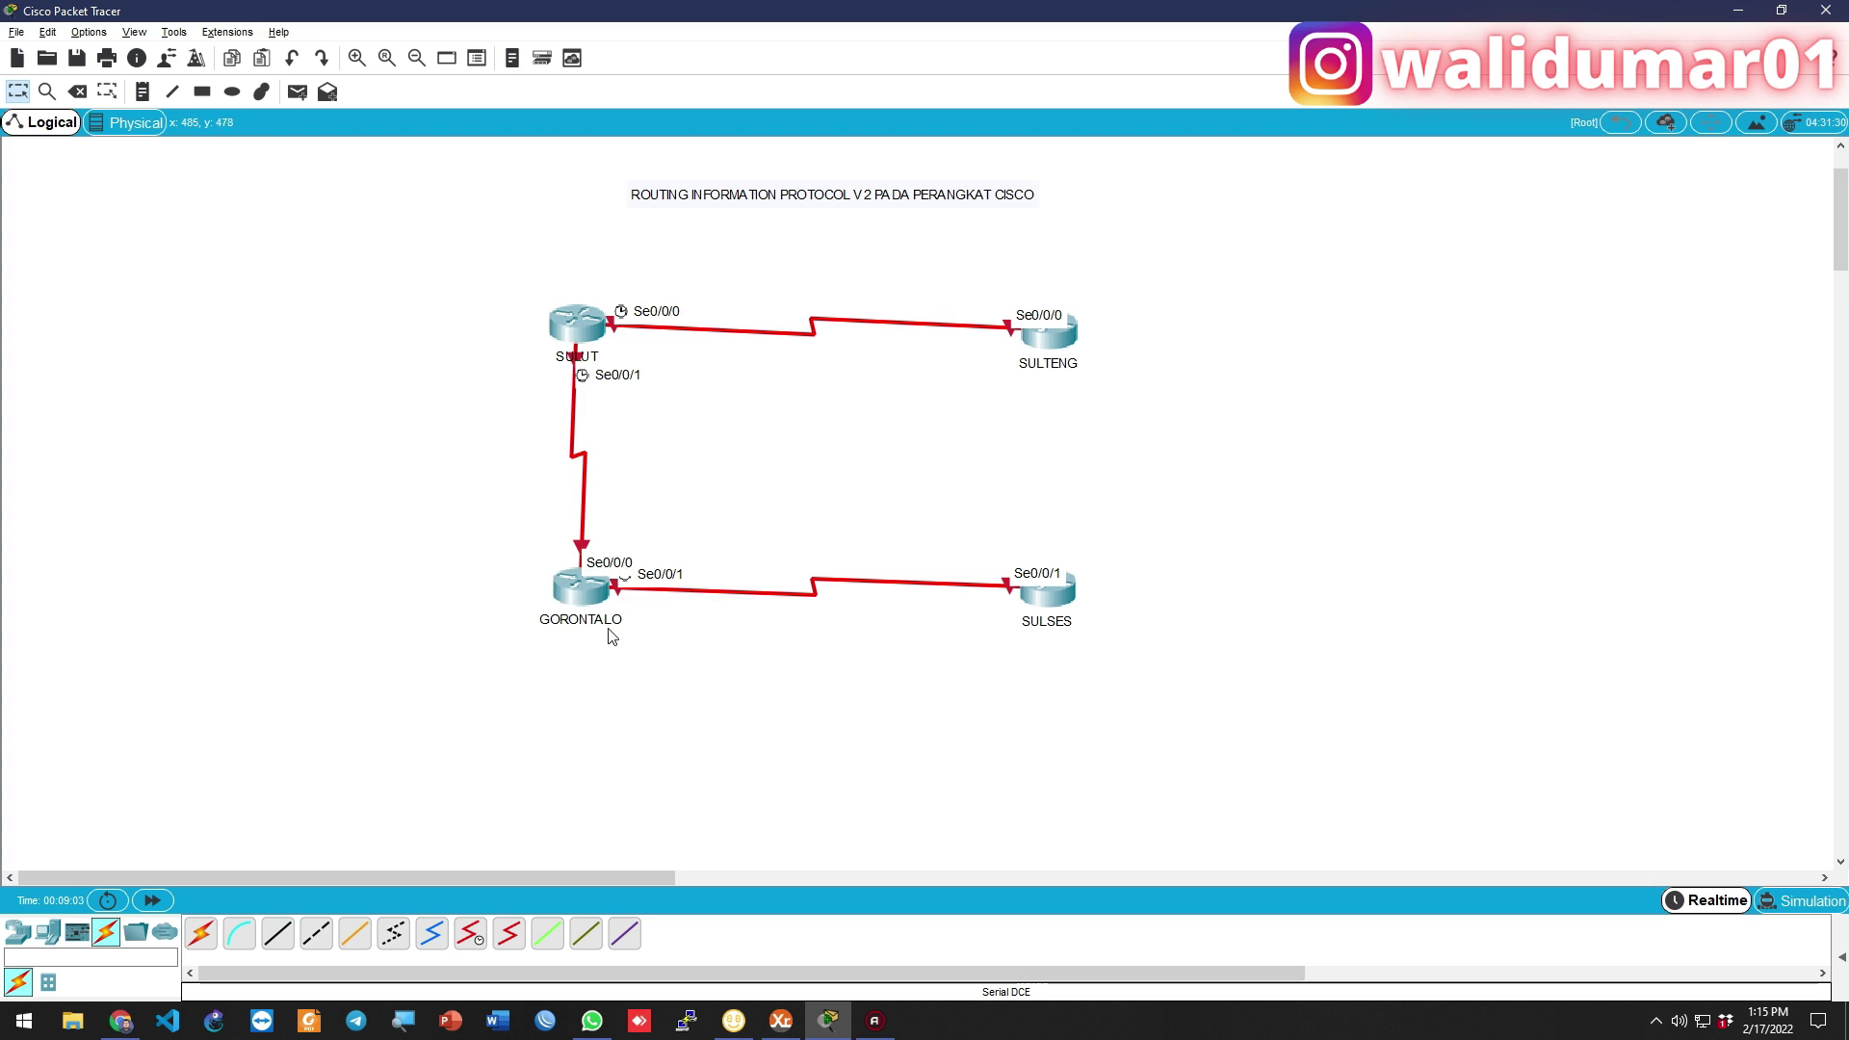
Connect SULTENG's Serial0/0/1 to SULSES's Serial0/0/0 with a Serial DCE cable starting at SULTENG, and move SULTENG slightly up level with SULUT
left_click(469, 939)
left_click(1043, 341)
left_click(1107, 432)
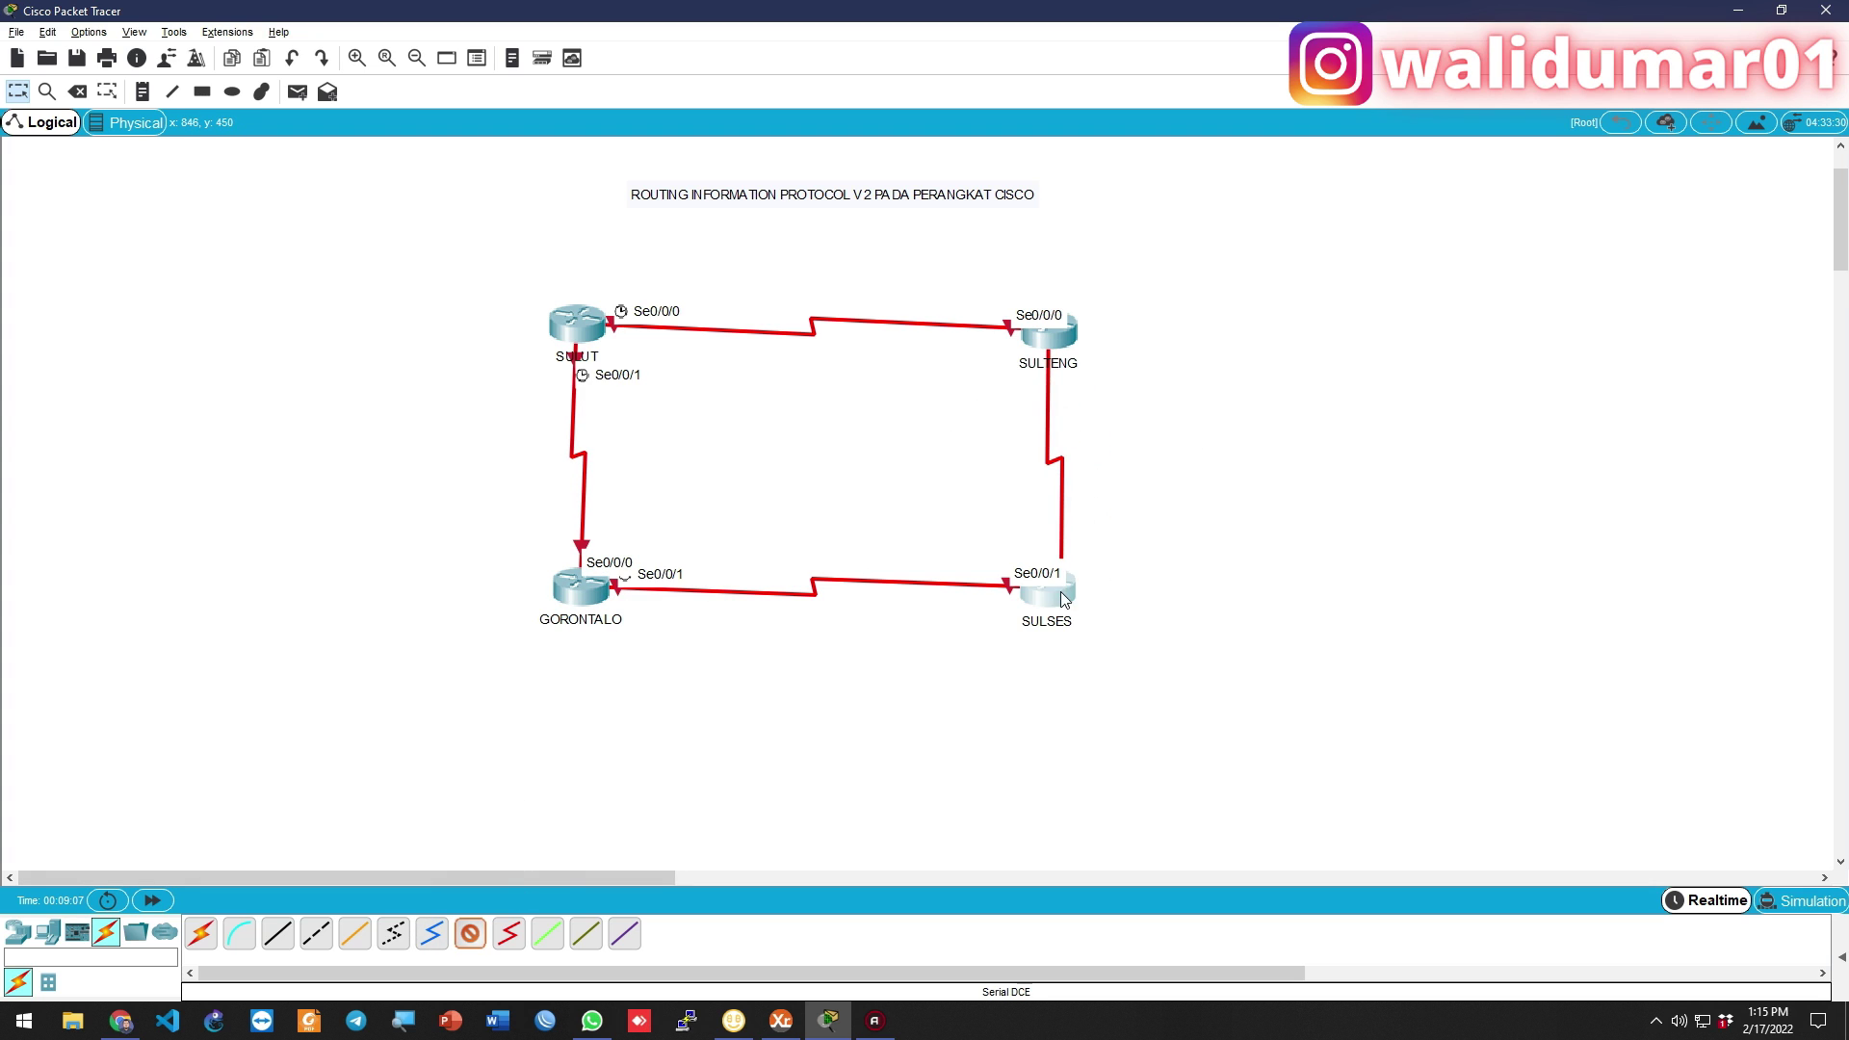
left_click(1065, 596)
left_click(1105, 691)
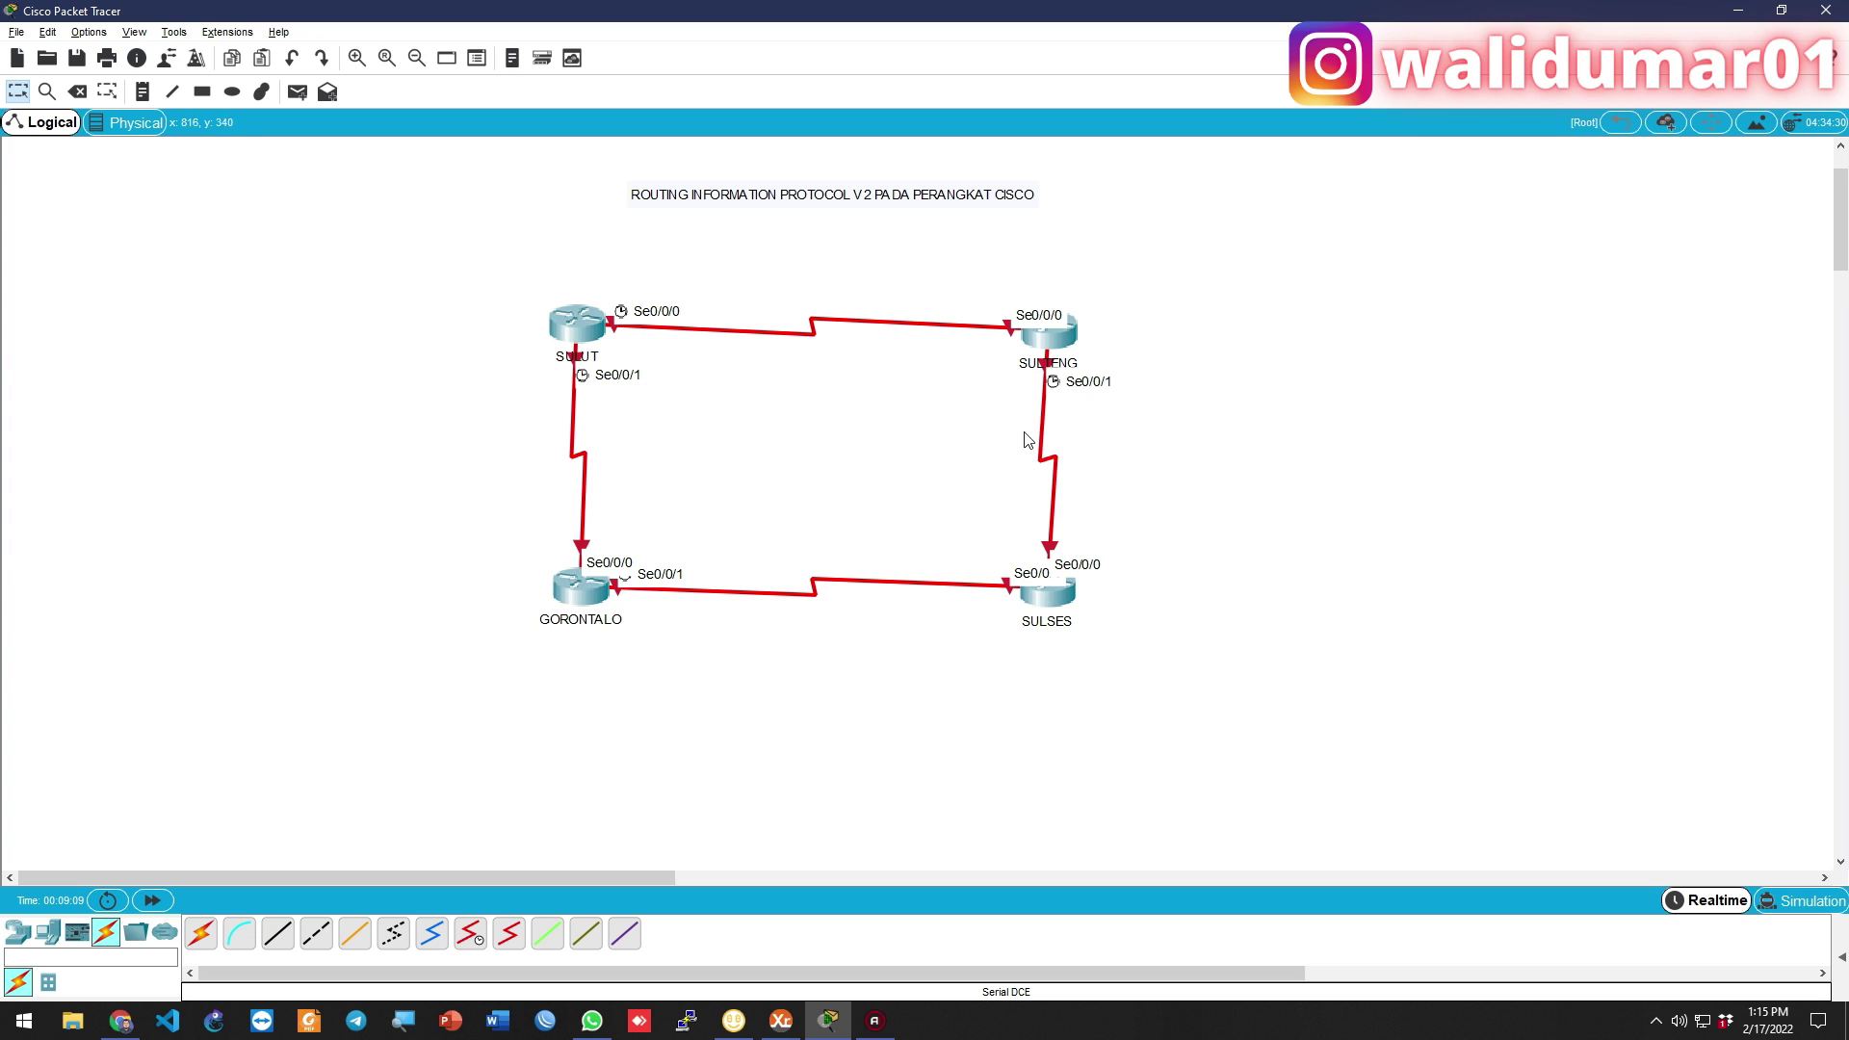
left_click_drag(1043, 342, 1030, 320)
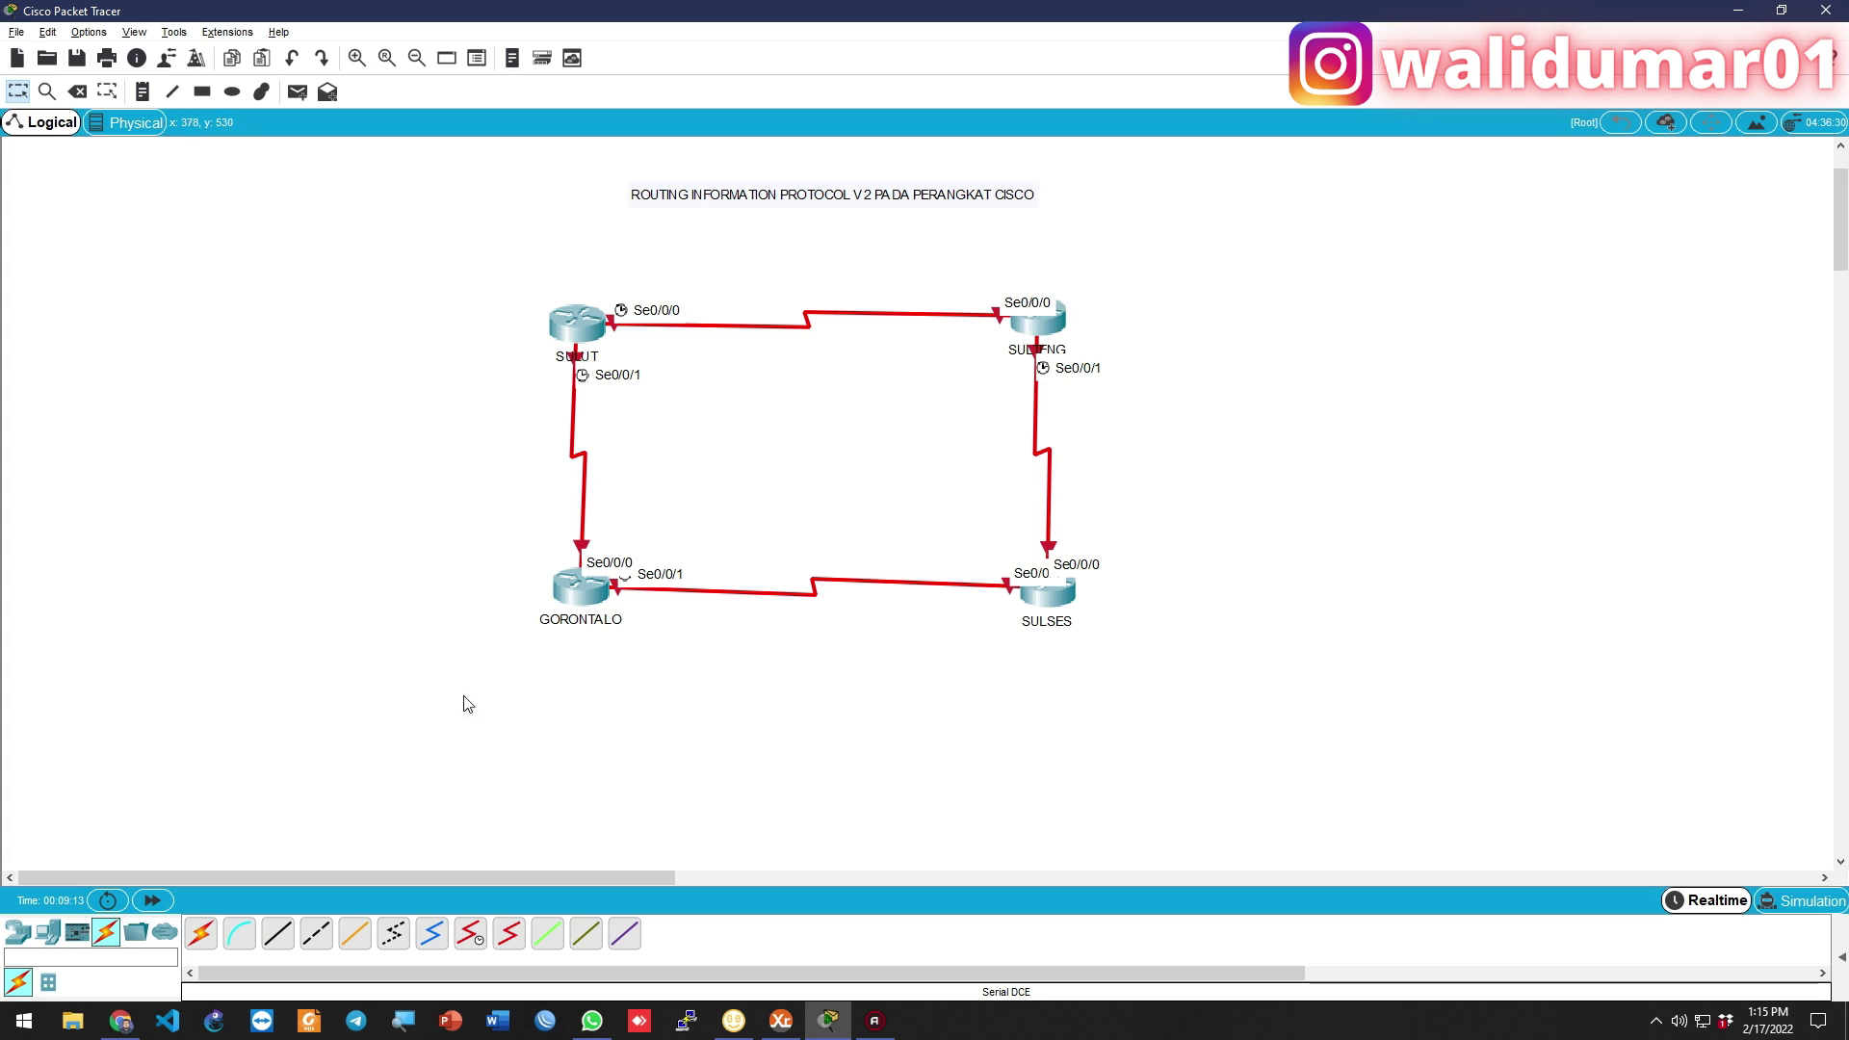
Place four 2960 switches, one on the outer side of each of the four routers
left_click(7, 934)
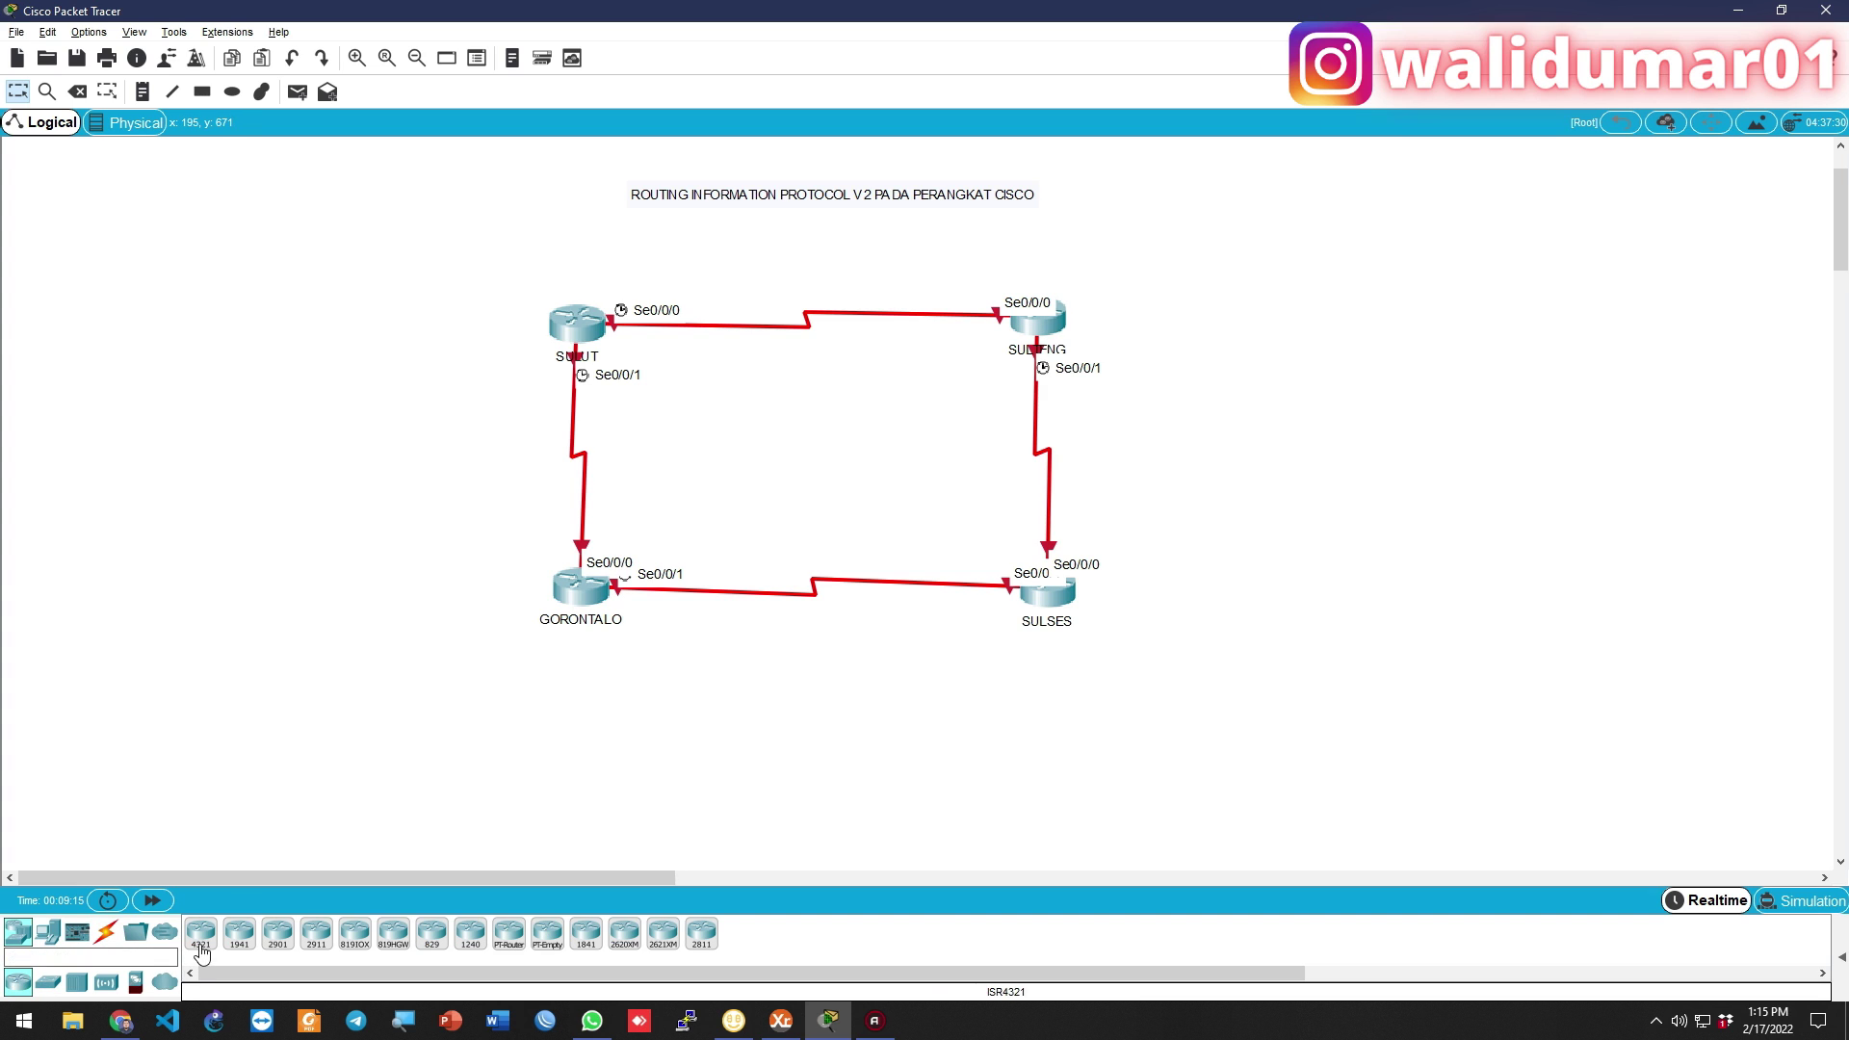
left_click(47, 981)
left_click_drag(200, 932, 417, 273)
left_click_drag(198, 930, 391, 680)
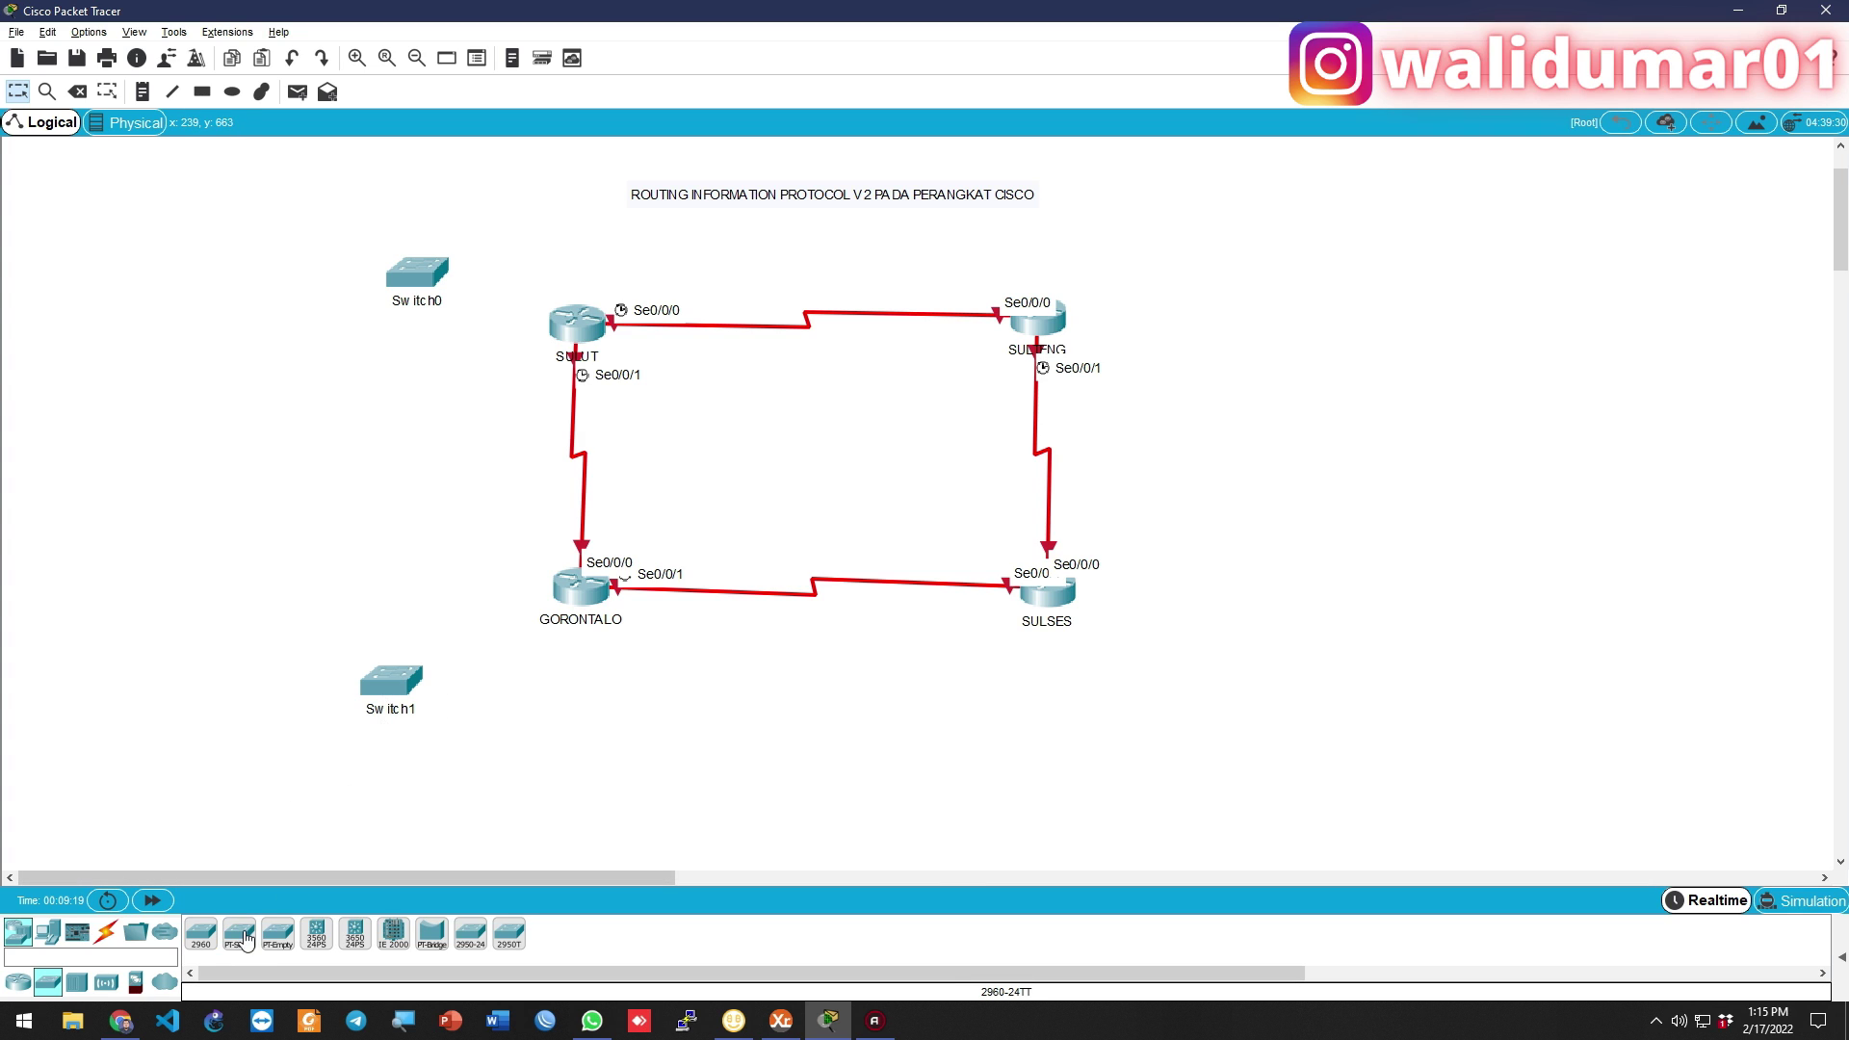
left_click_drag(198, 942, 1216, 706)
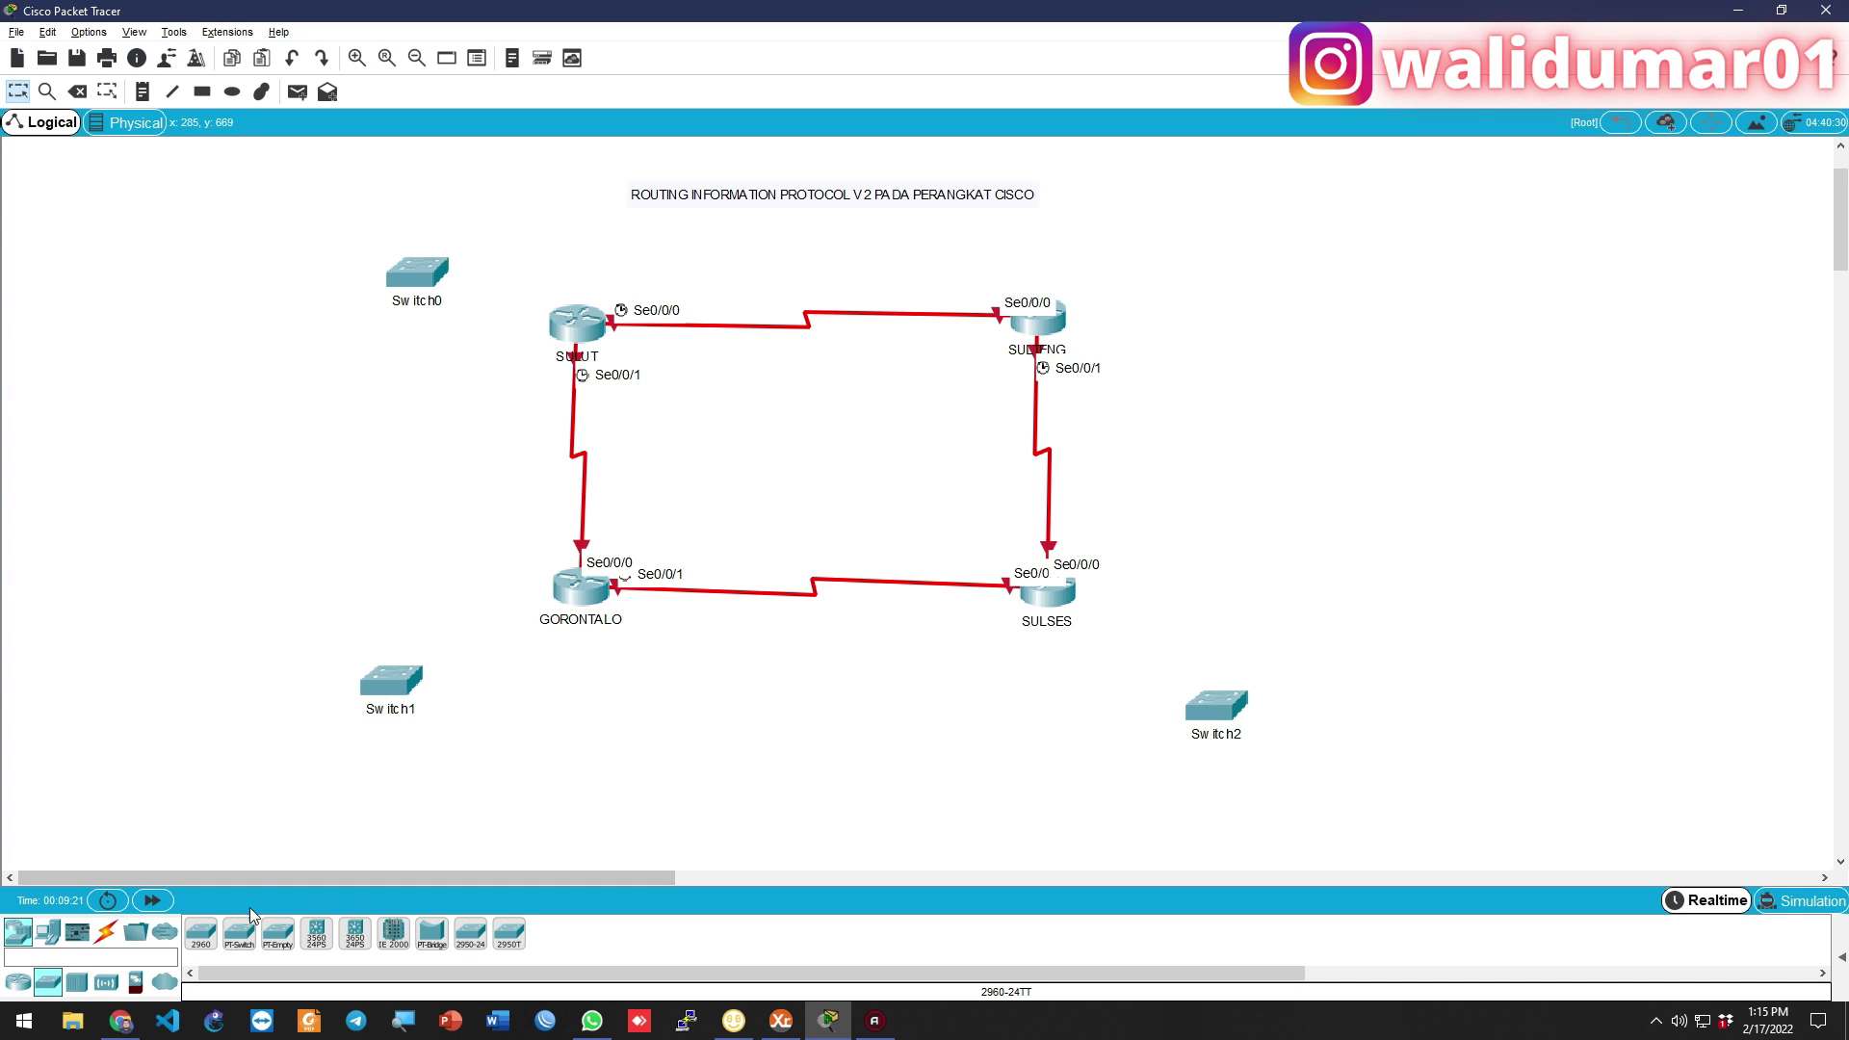
left_click_drag(212, 930, 1248, 275)
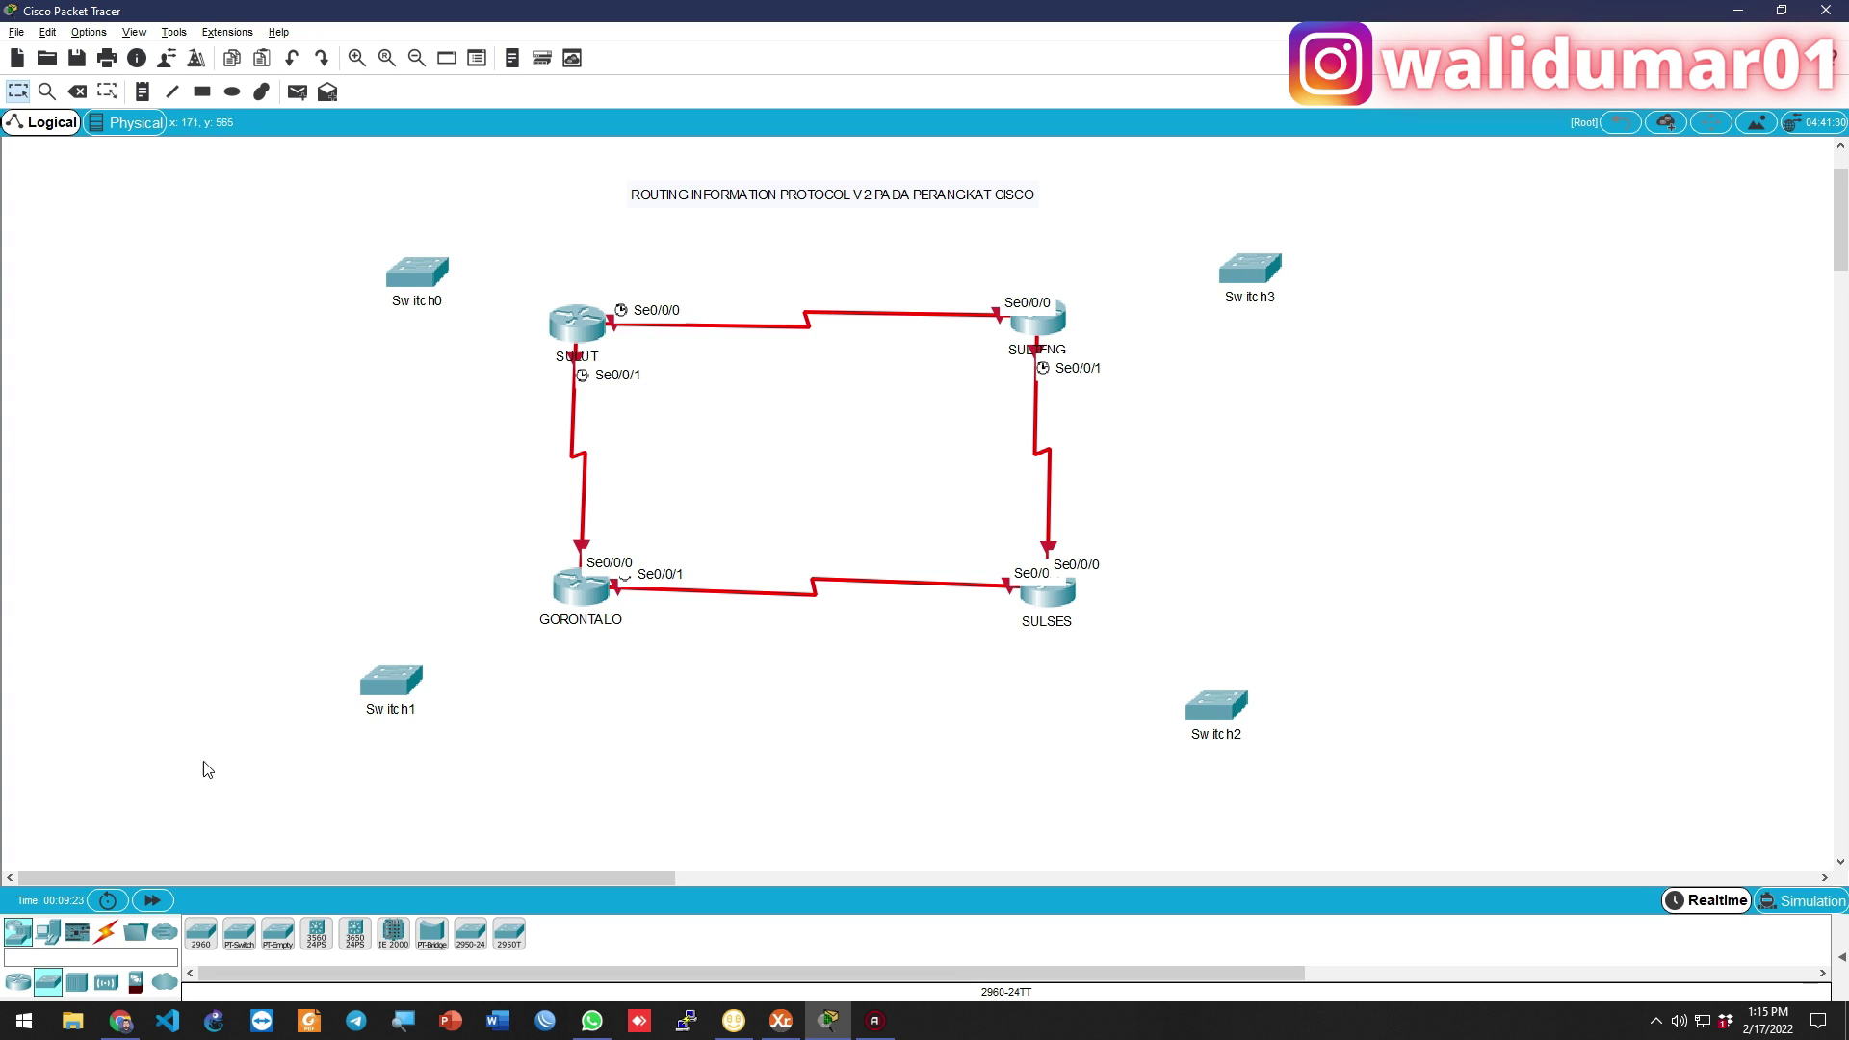
Place three PCs in a column on the outer side of Switch1 and space them out
left_click(54, 932)
left_click_drag(200, 932, 185, 813)
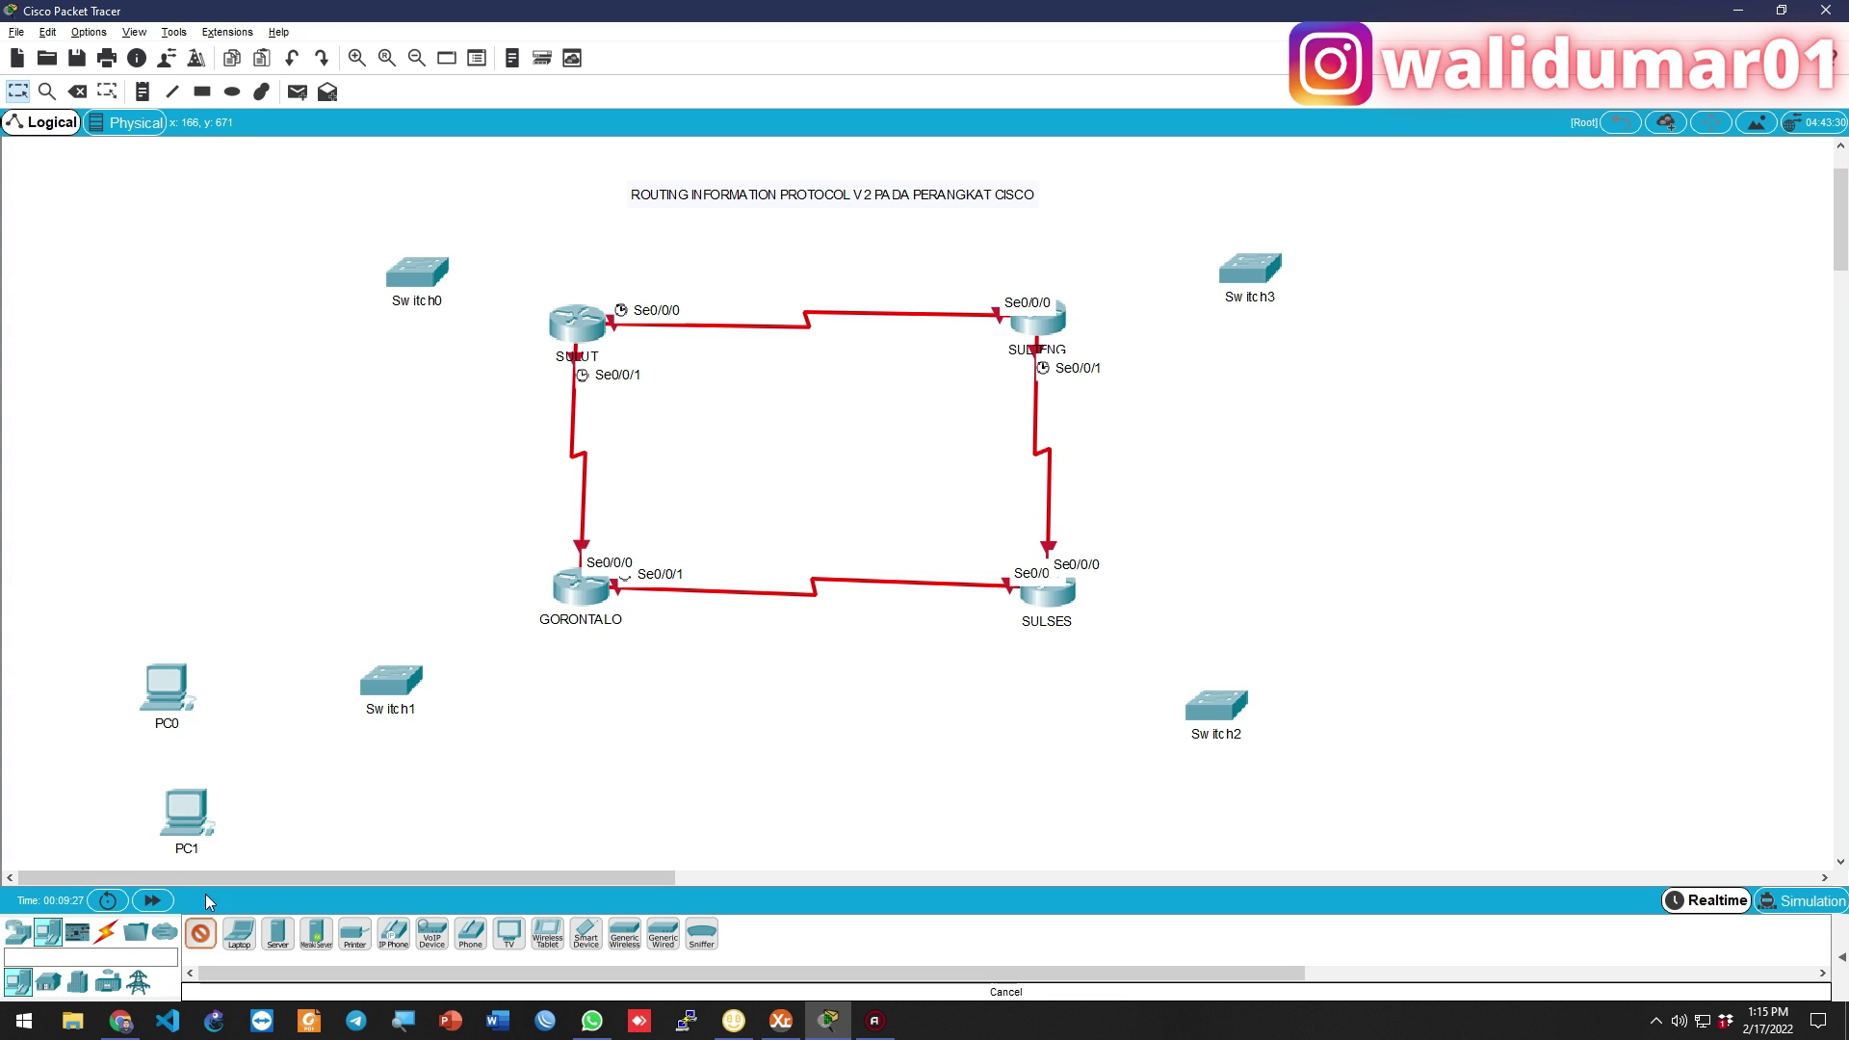
left_click(157, 600)
left_click_drag(169, 683, 171, 717)
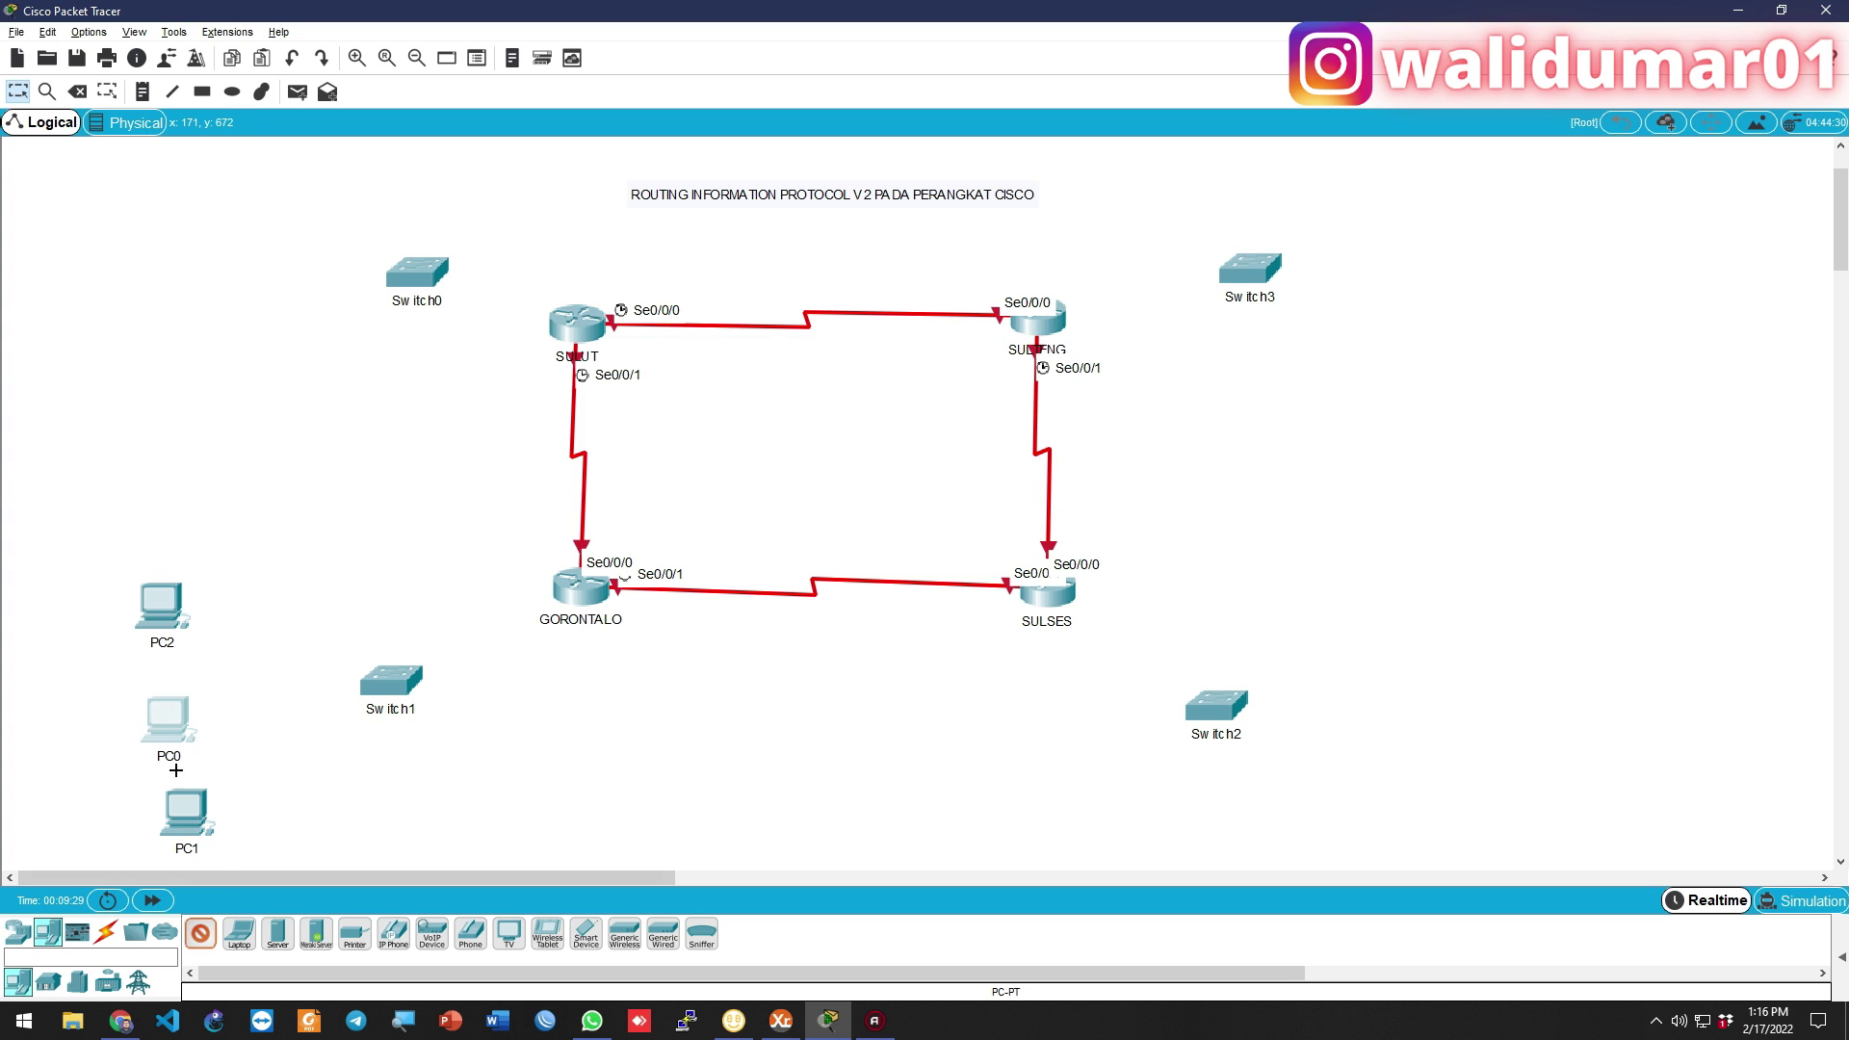
Place three PCs on the outer side of Switch0 for the SULUT network
left_click(257, 209)
left_click(210, 929)
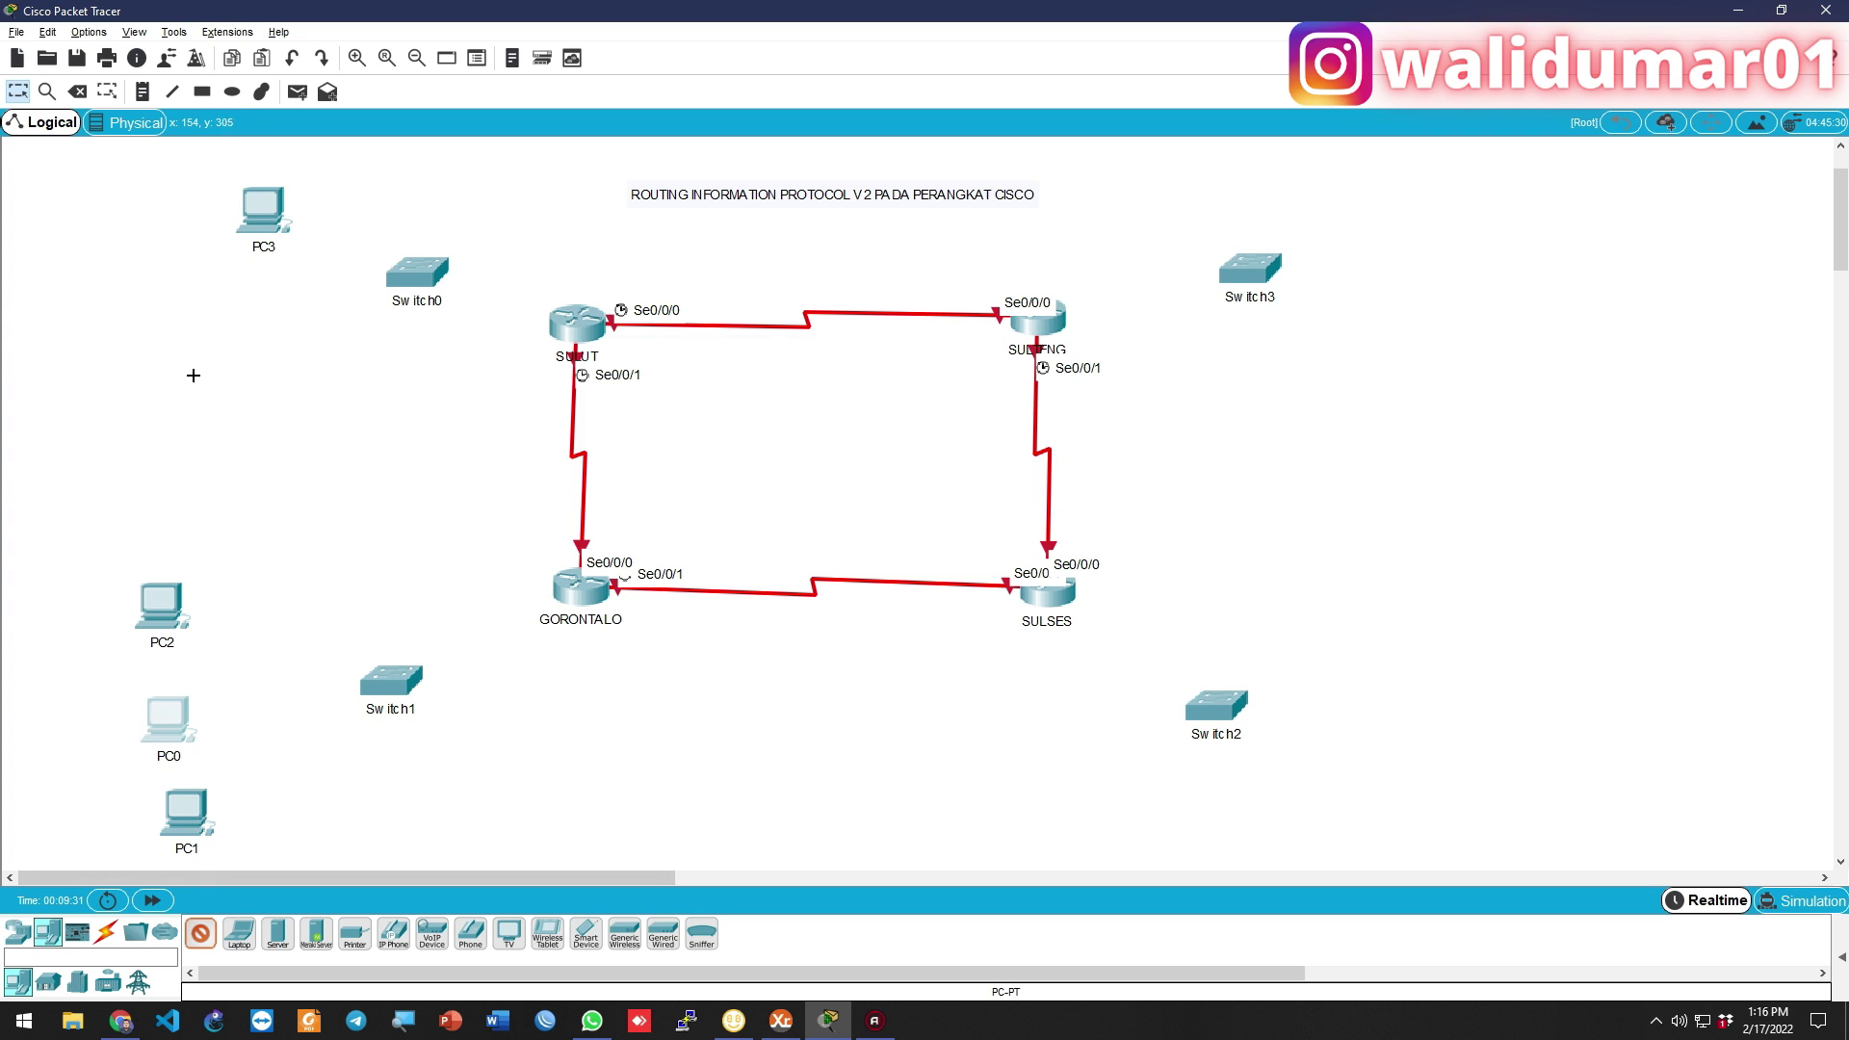
left_click(202, 277)
left_click(200, 932)
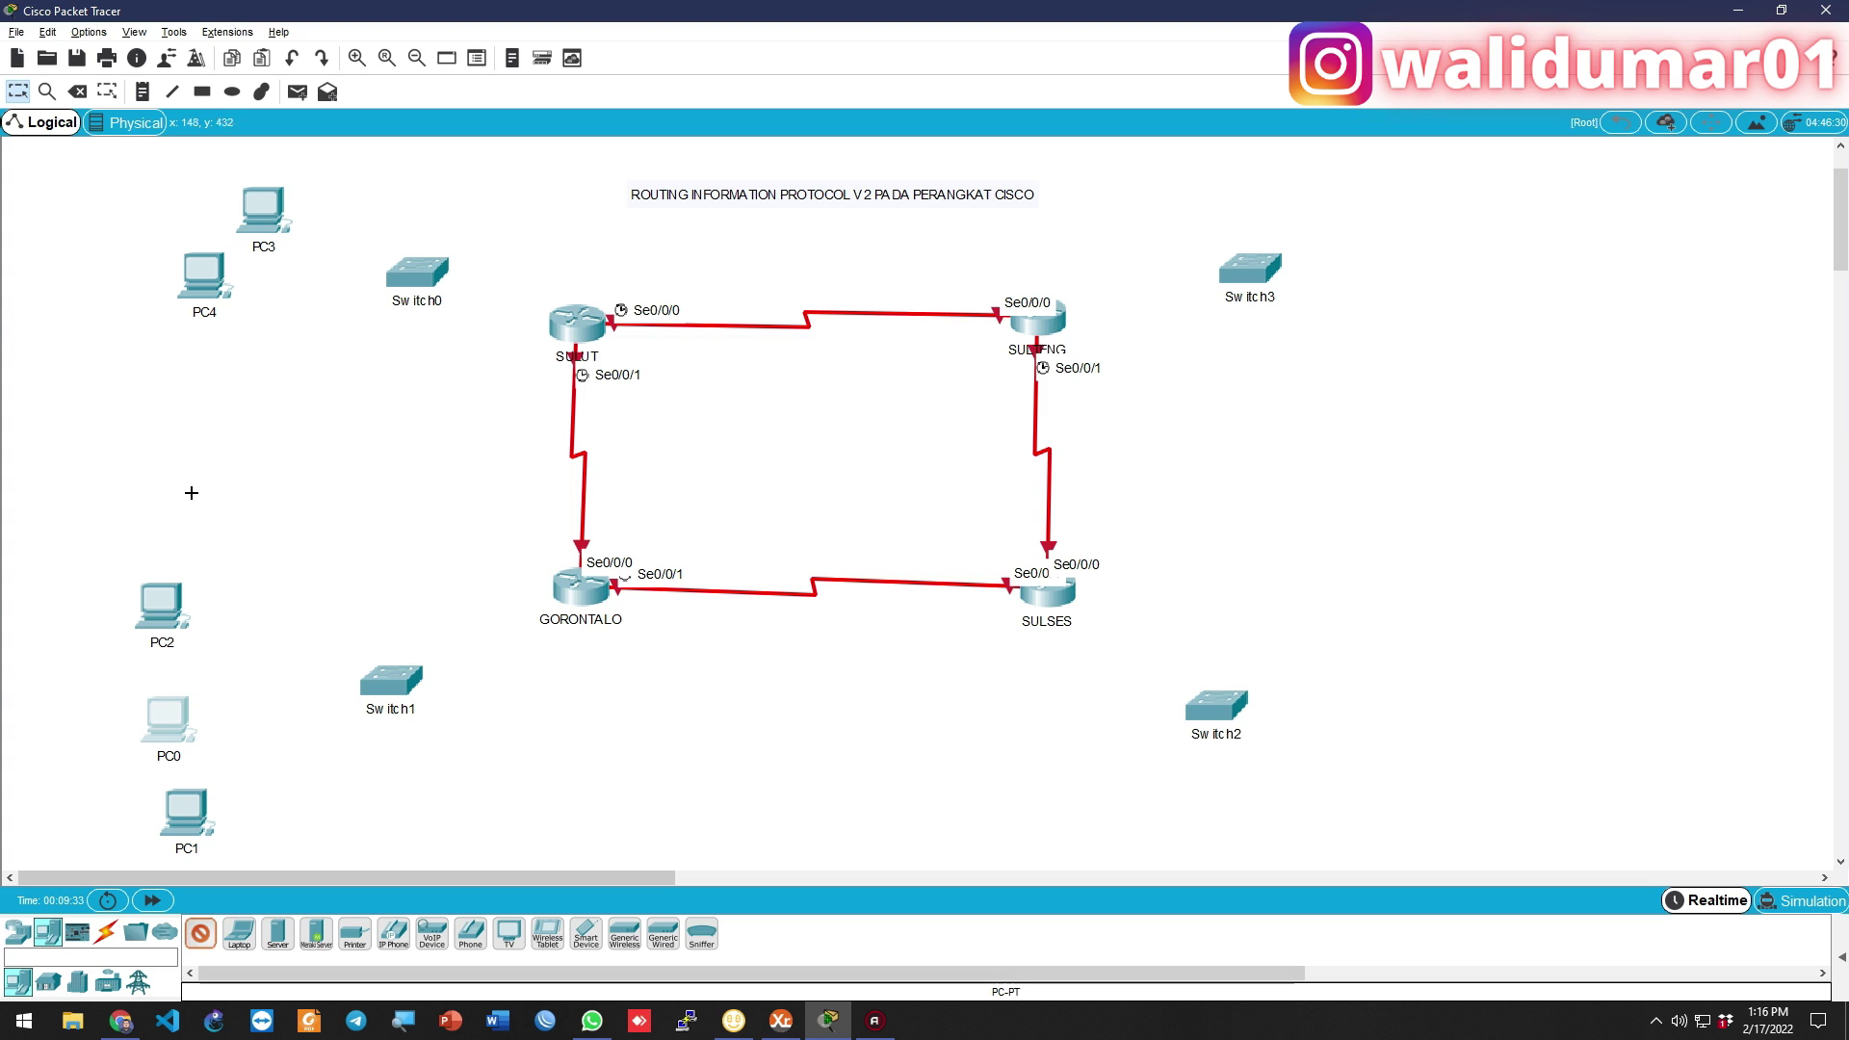
left_click(192, 371)
Place three PCs in a column on the outer side of Switch3 for the SULTENG network
left_click(201, 932)
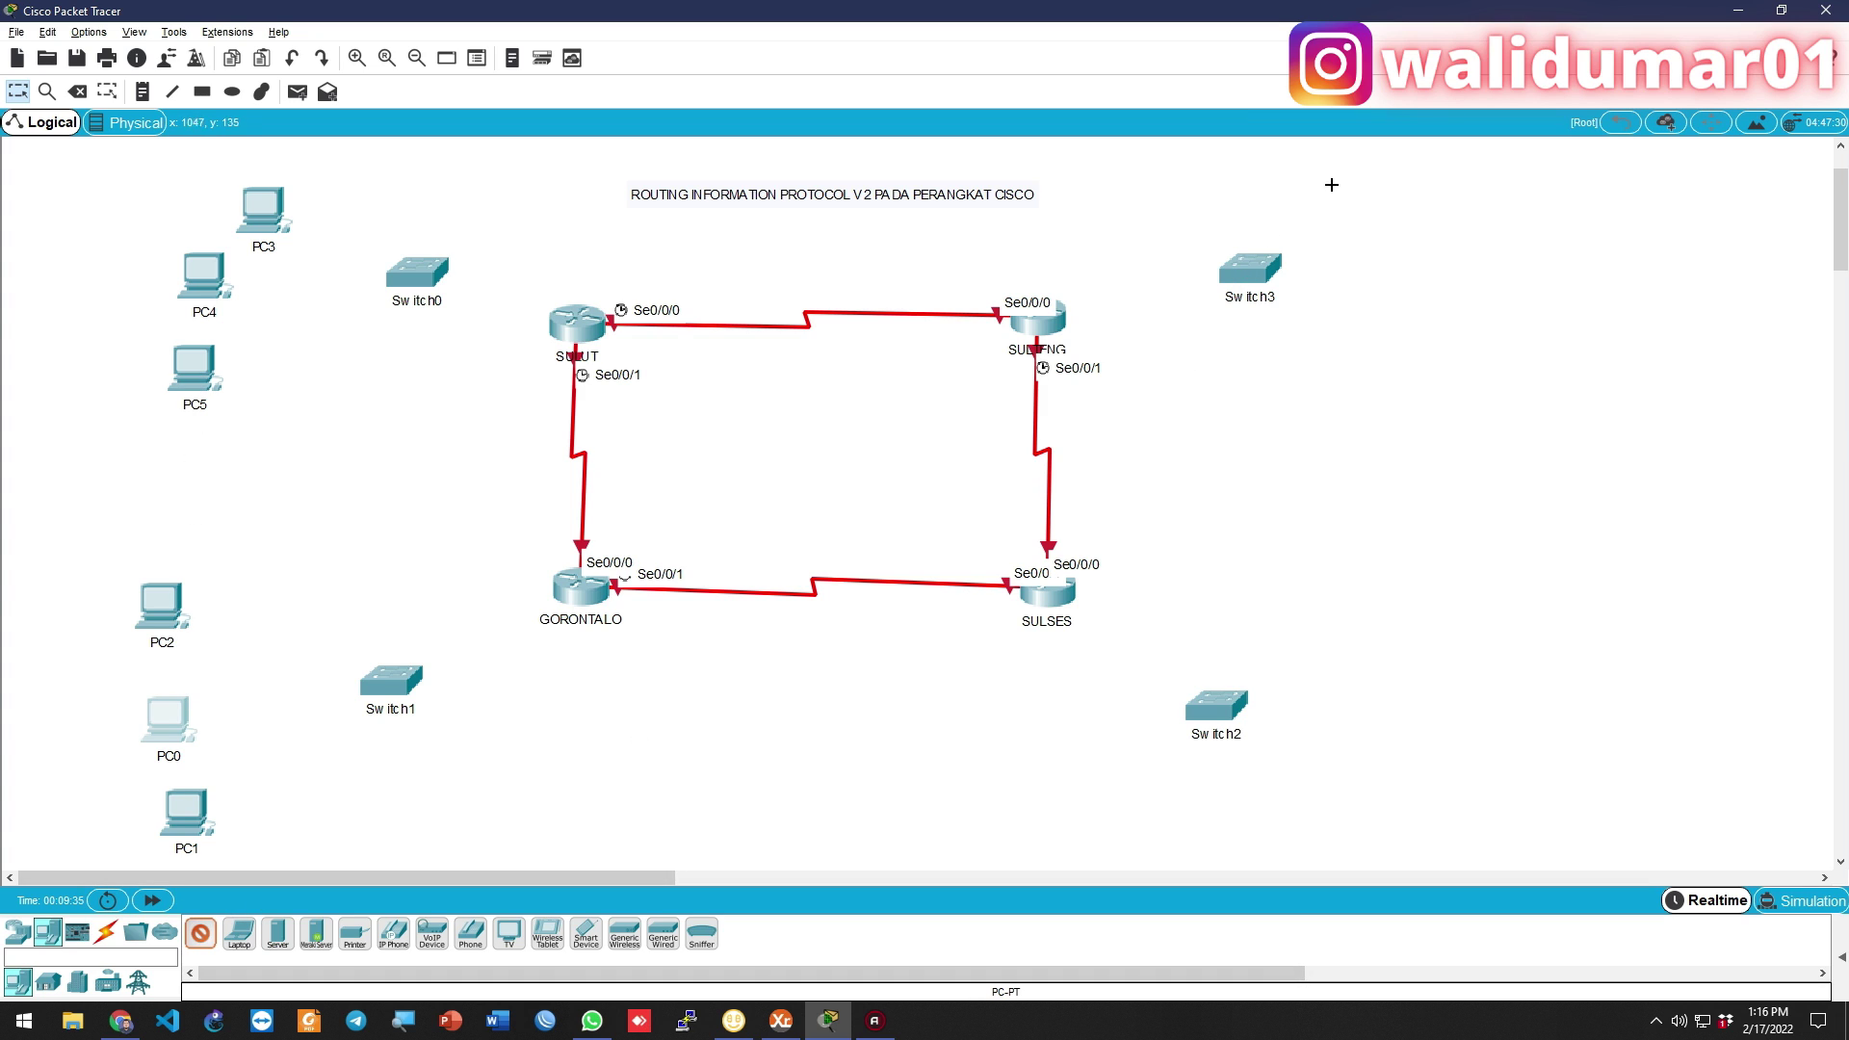
left_click(1394, 185)
left_click(202, 932)
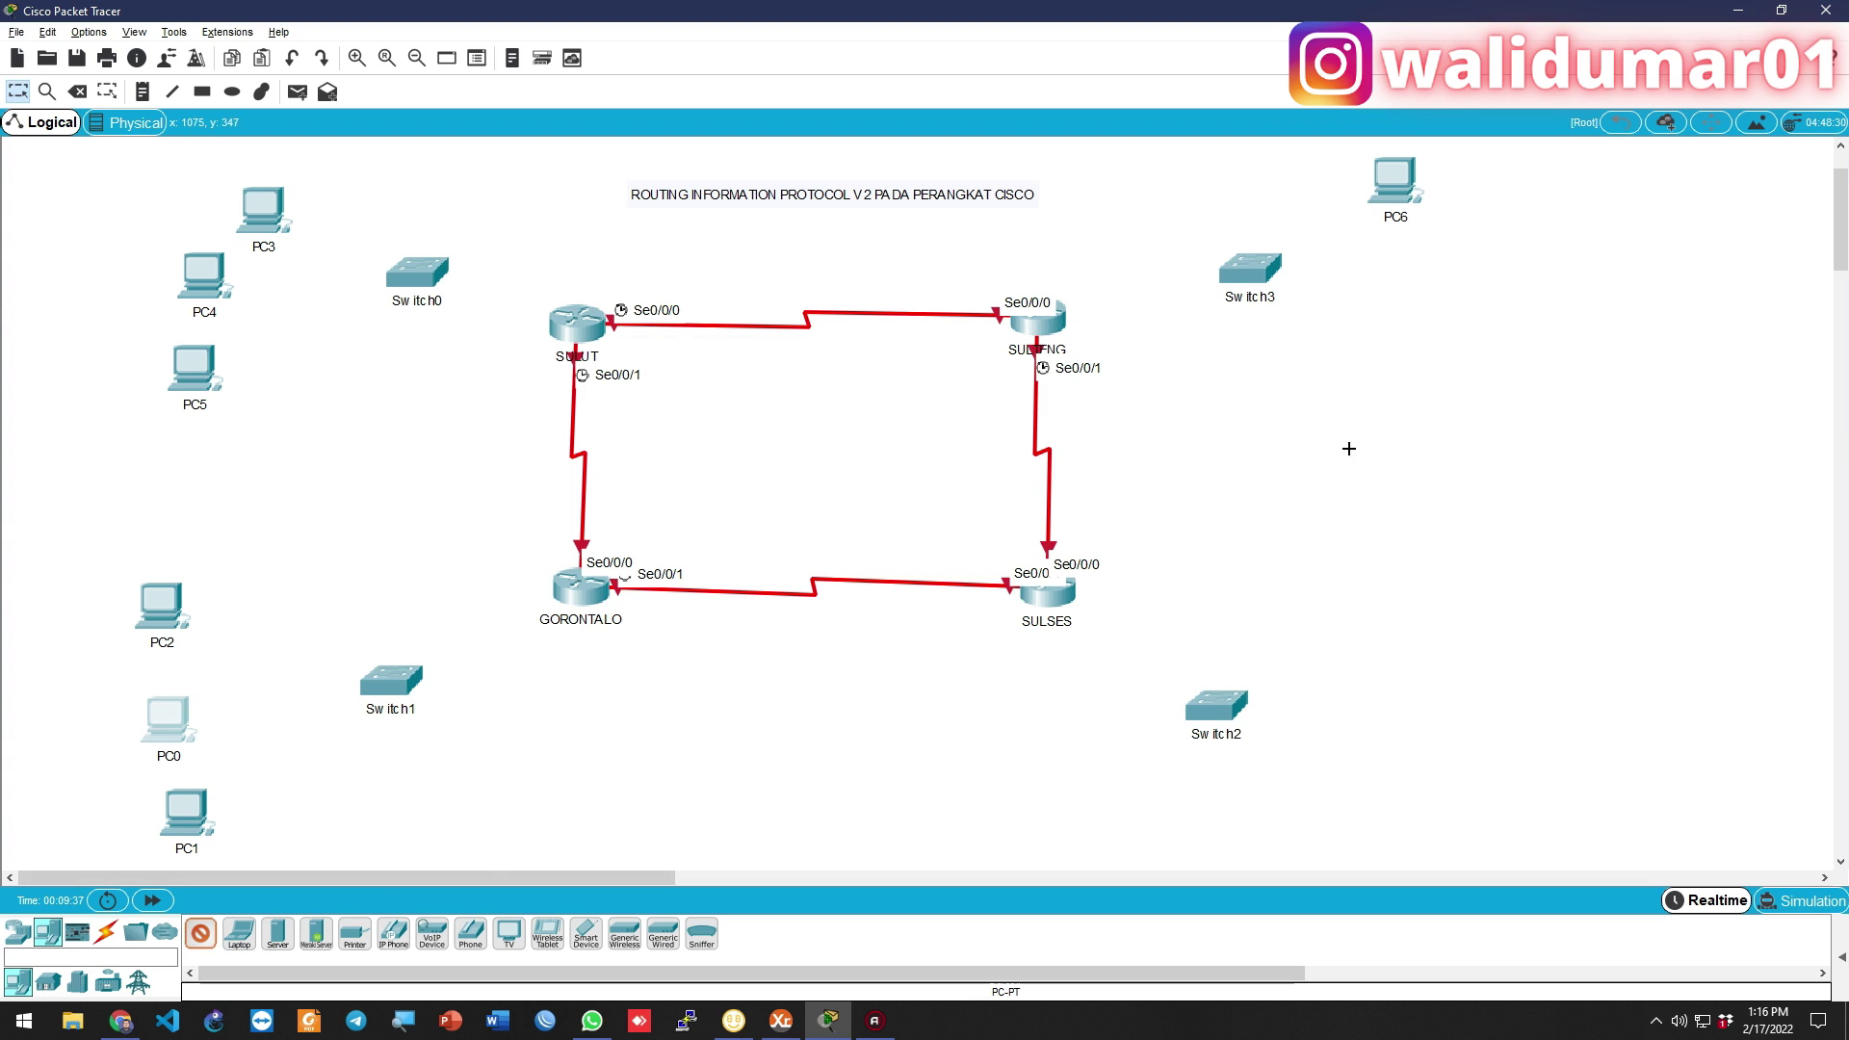
left_click(1435, 301)
left_click(200, 932)
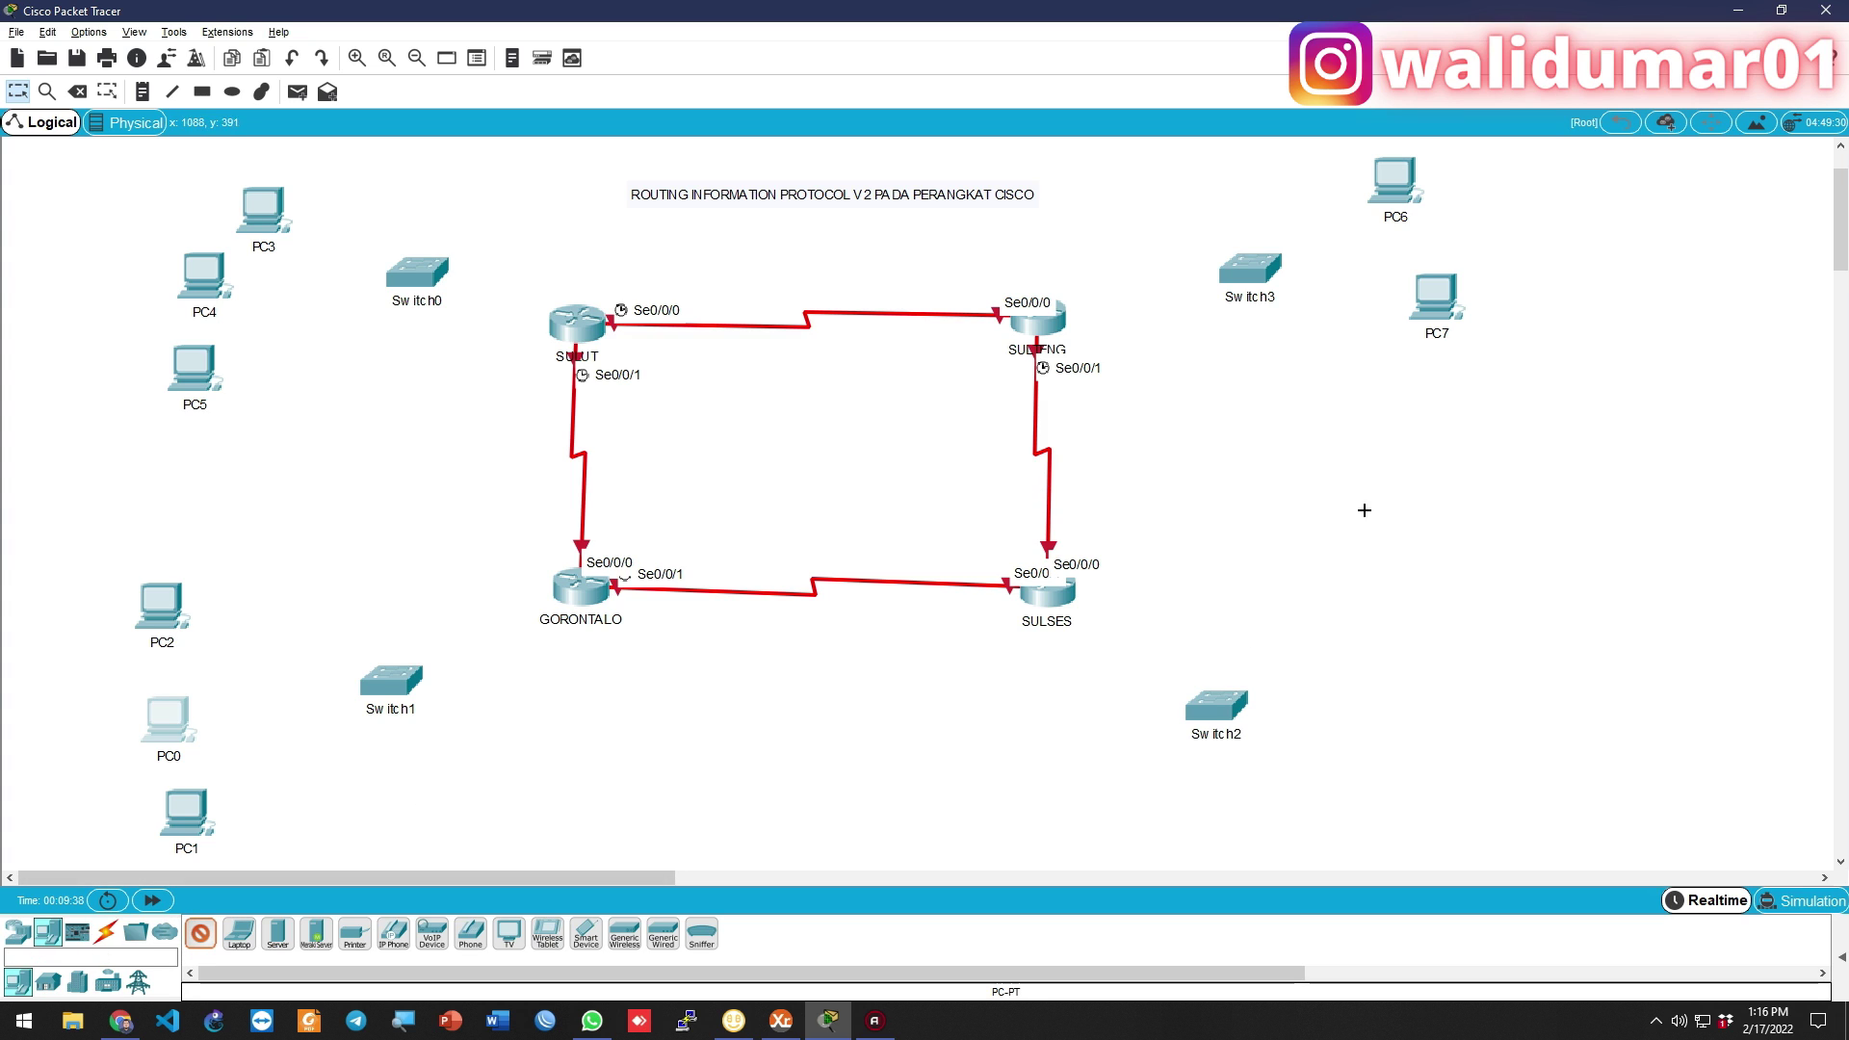
left_click(1435, 405)
Place three PCs around the outer side of Switch2 for the SULSES network, and shift PC9, PC10 and Switch2 slightly closer to the router
left_click(201, 932)
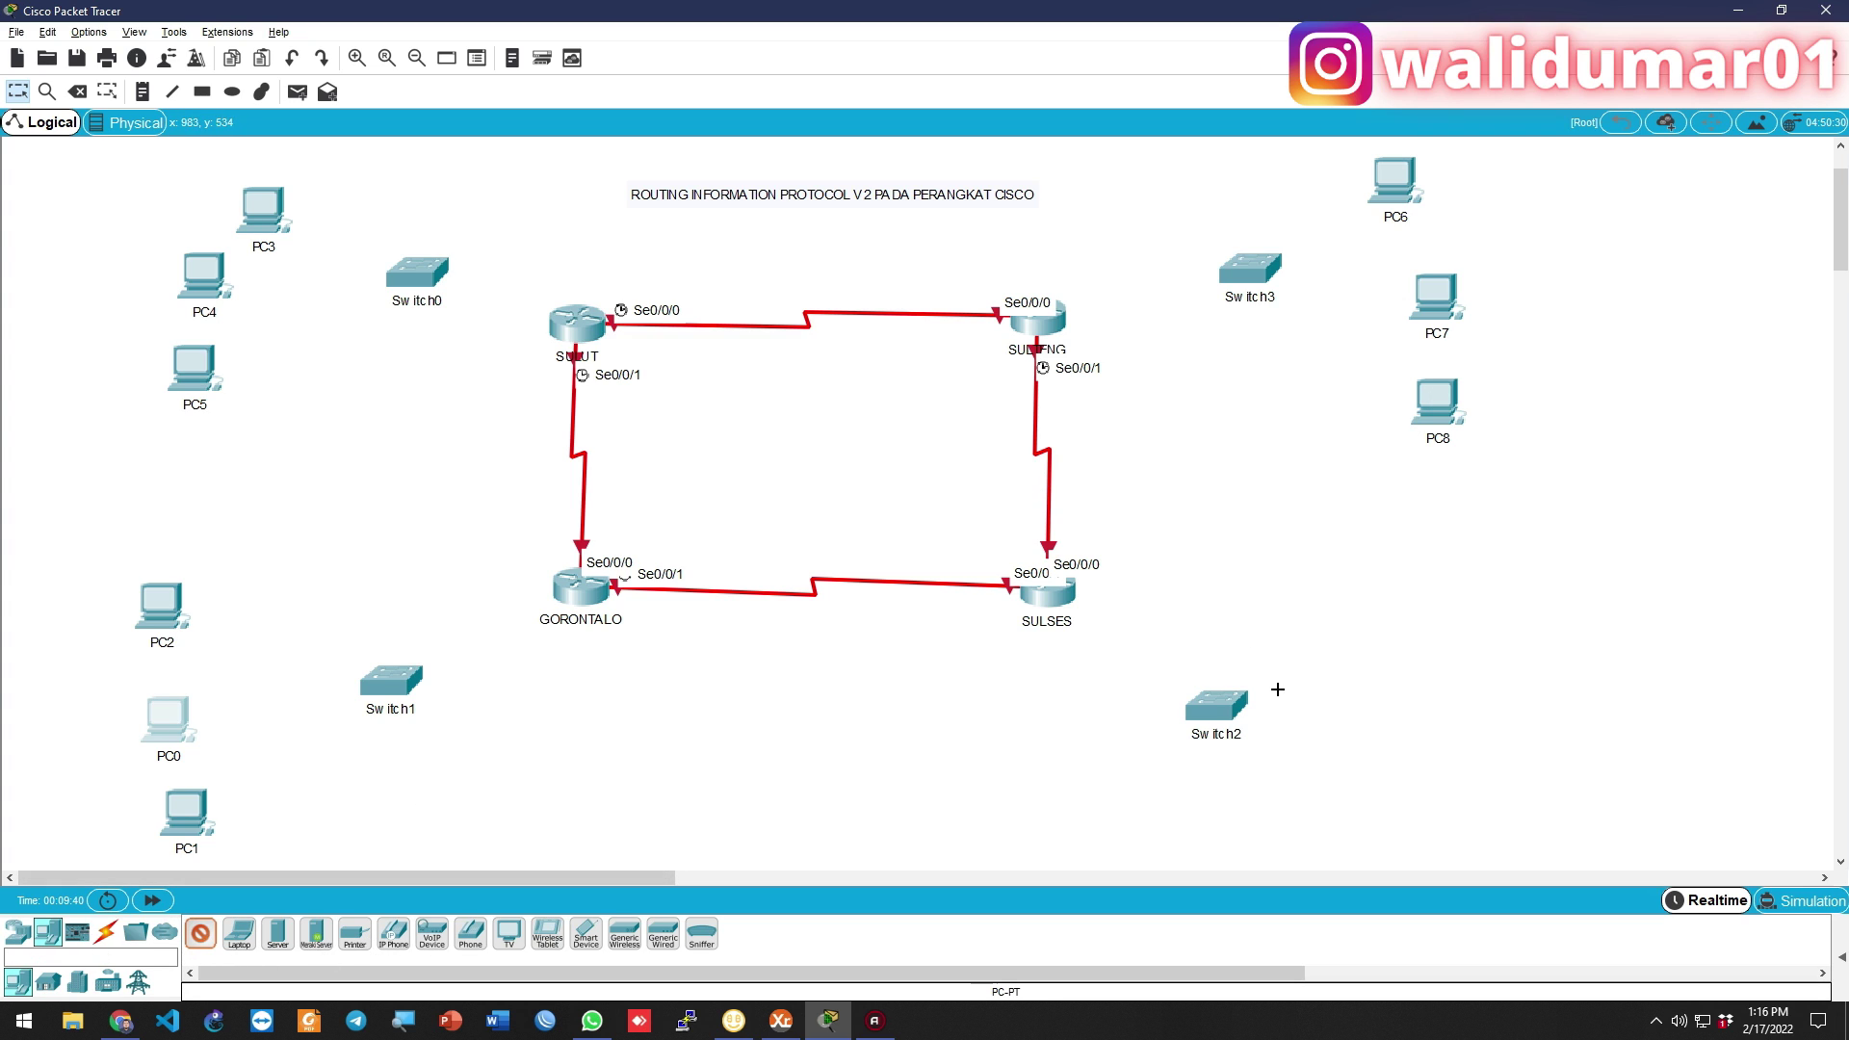
left_click(1442, 674)
left_click(200, 932)
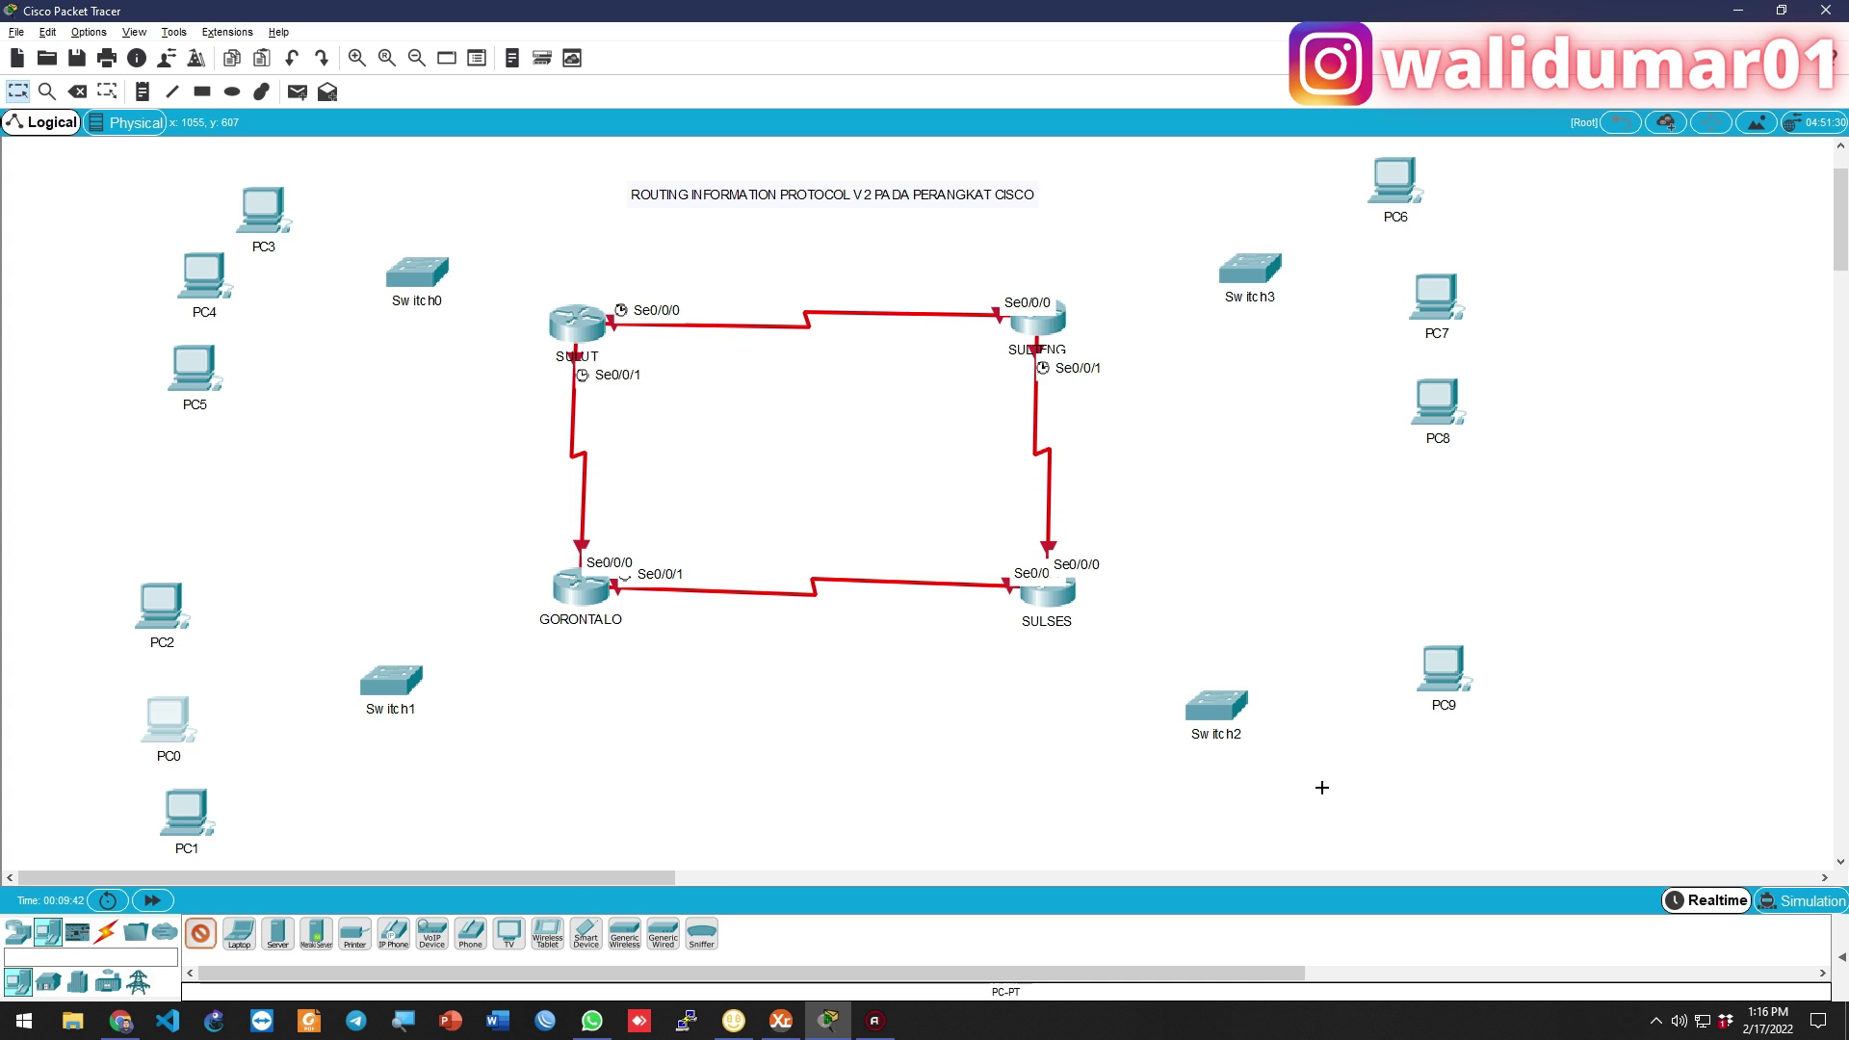
left_click(1398, 771)
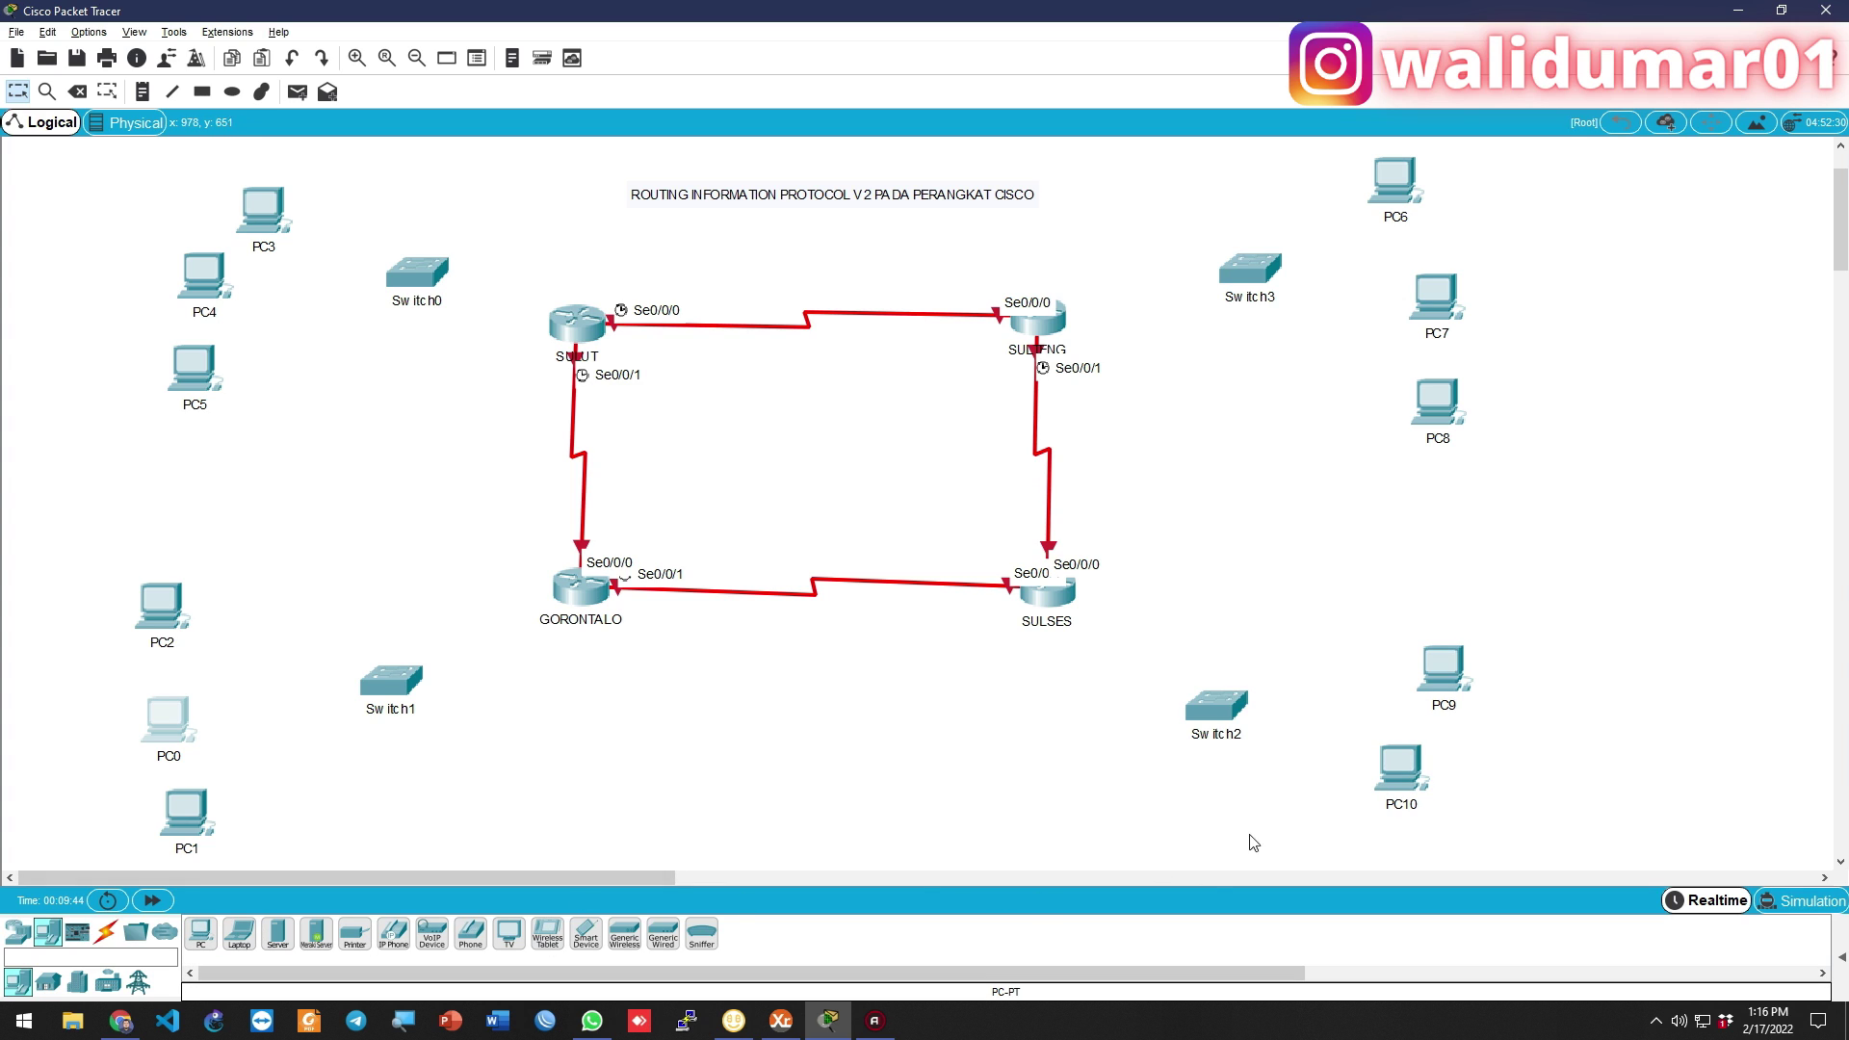
left_click(200, 932)
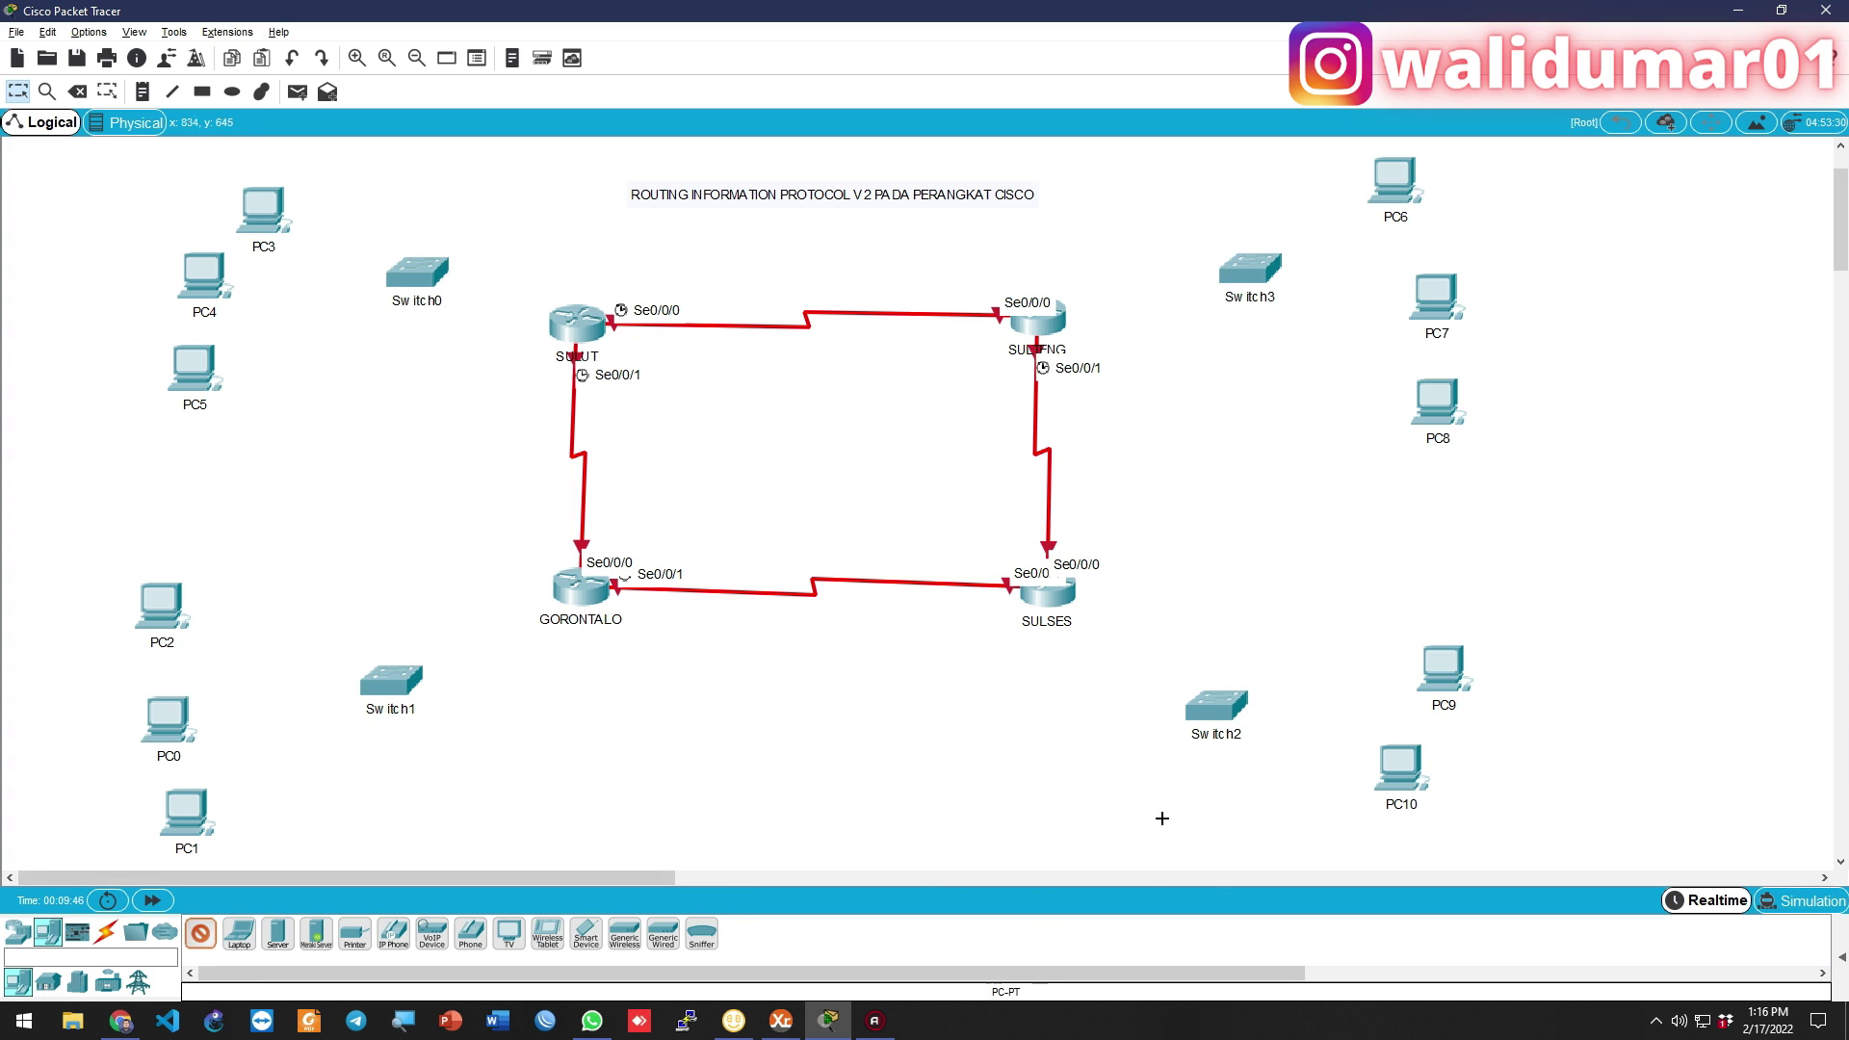
left_click(1290, 817)
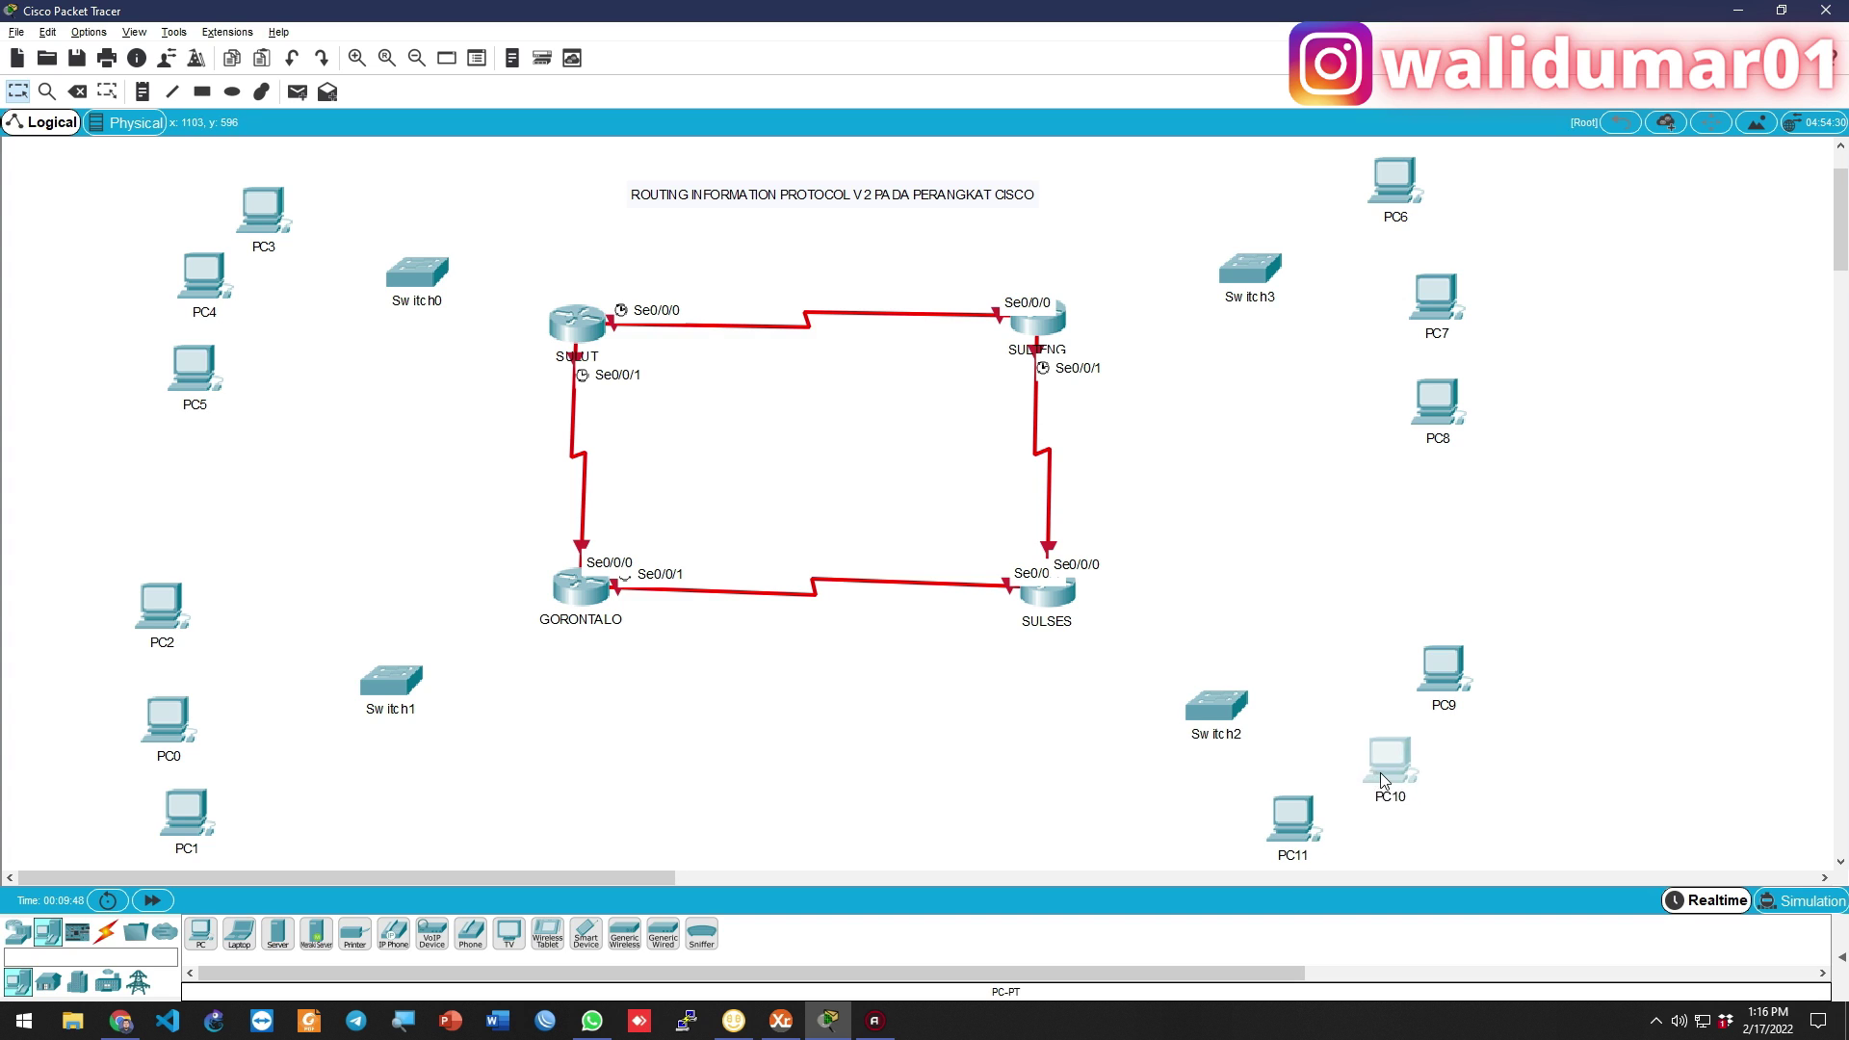
left_click_drag(1452, 679, 1427, 659)
left_click_drag(1240, 708, 1221, 680)
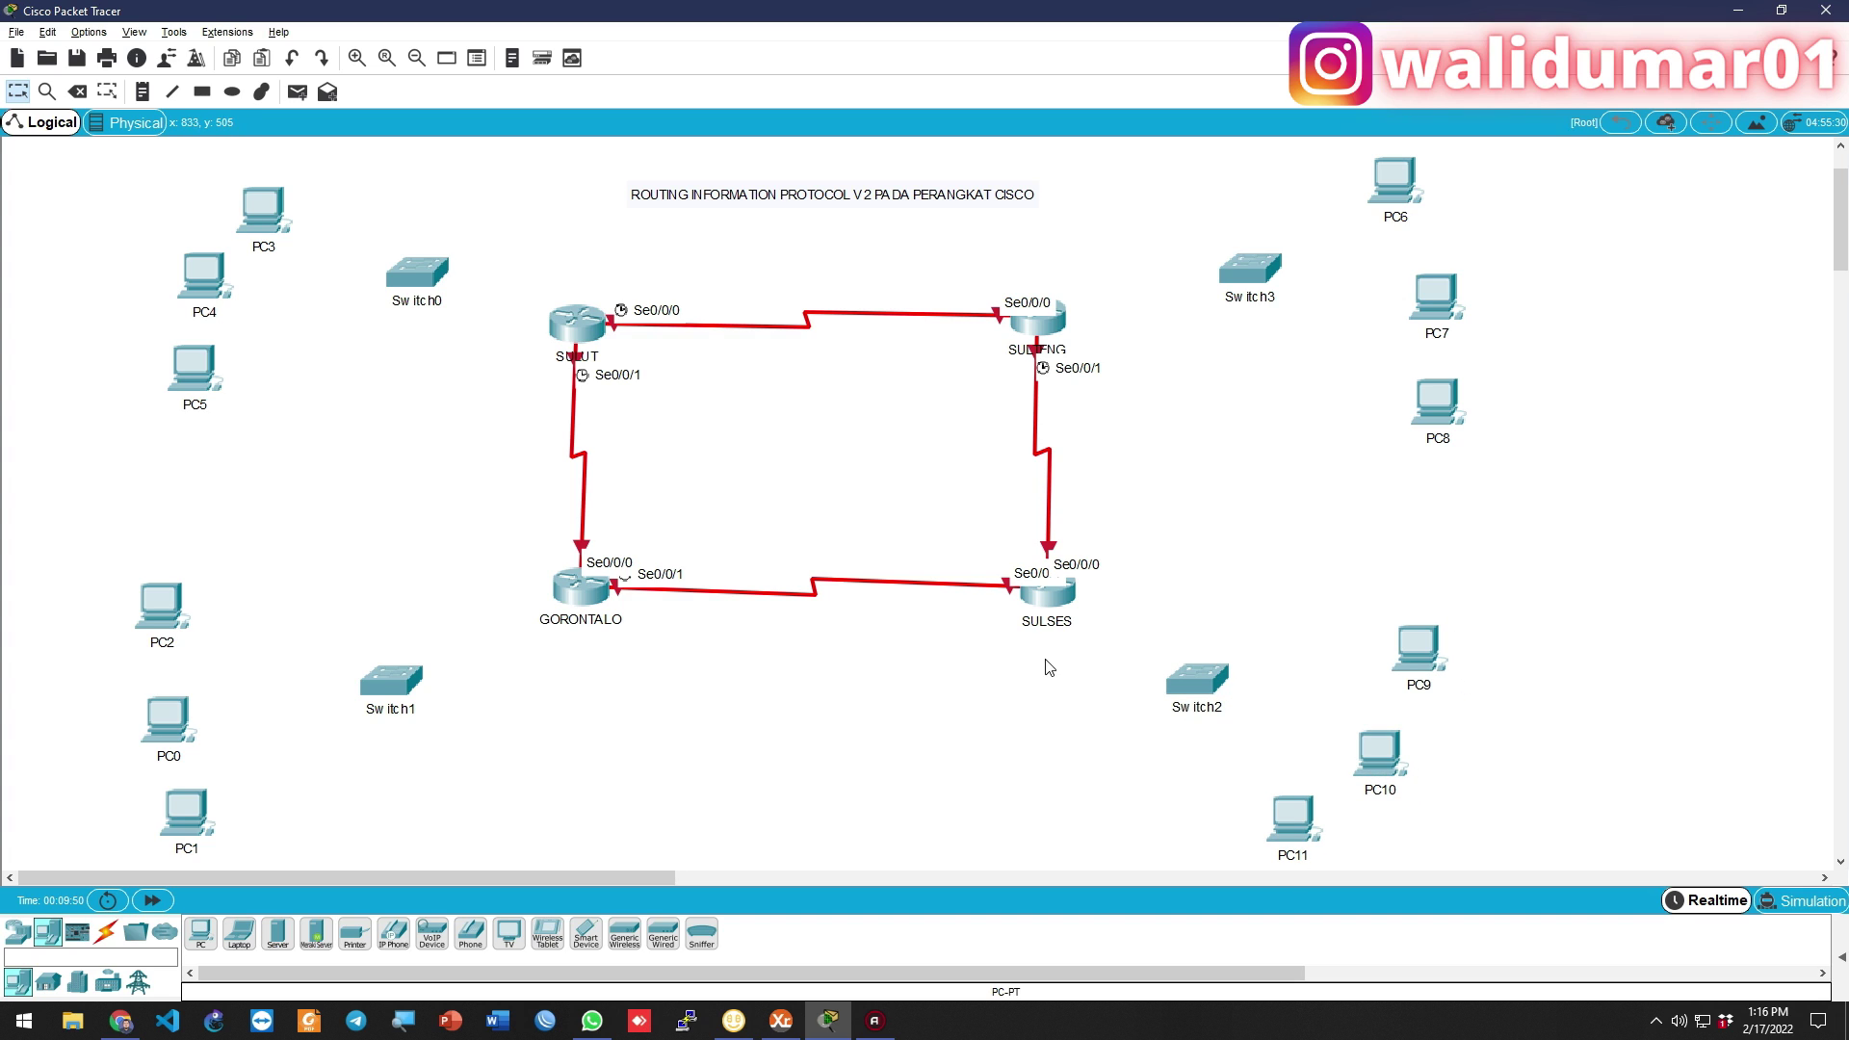
Connect Switch0's FastEthernet0/1 port to SULUT's GigabitEthernet0/0 port with a Copper Straight-Through cable
left_click(106, 932)
left_click(279, 932)
left_click(417, 273)
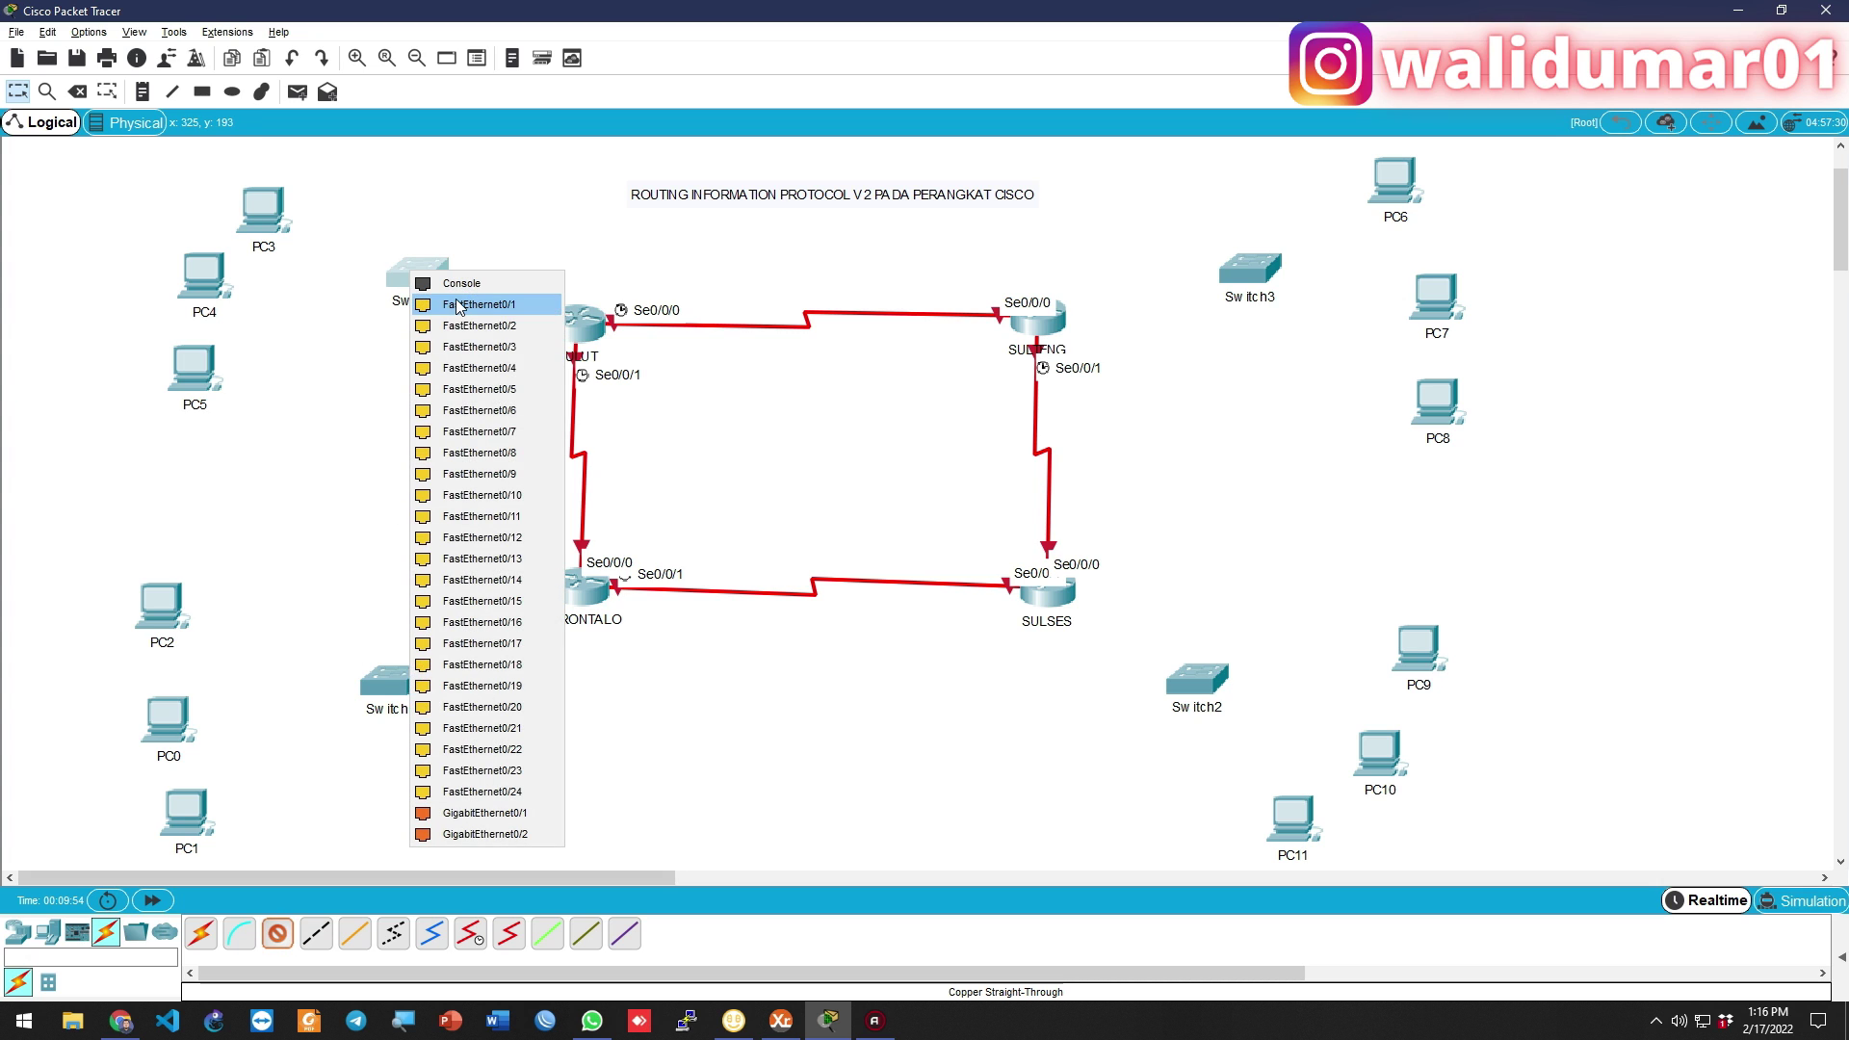
left_click(452, 300)
left_click(579, 323)
left_click(655, 375)
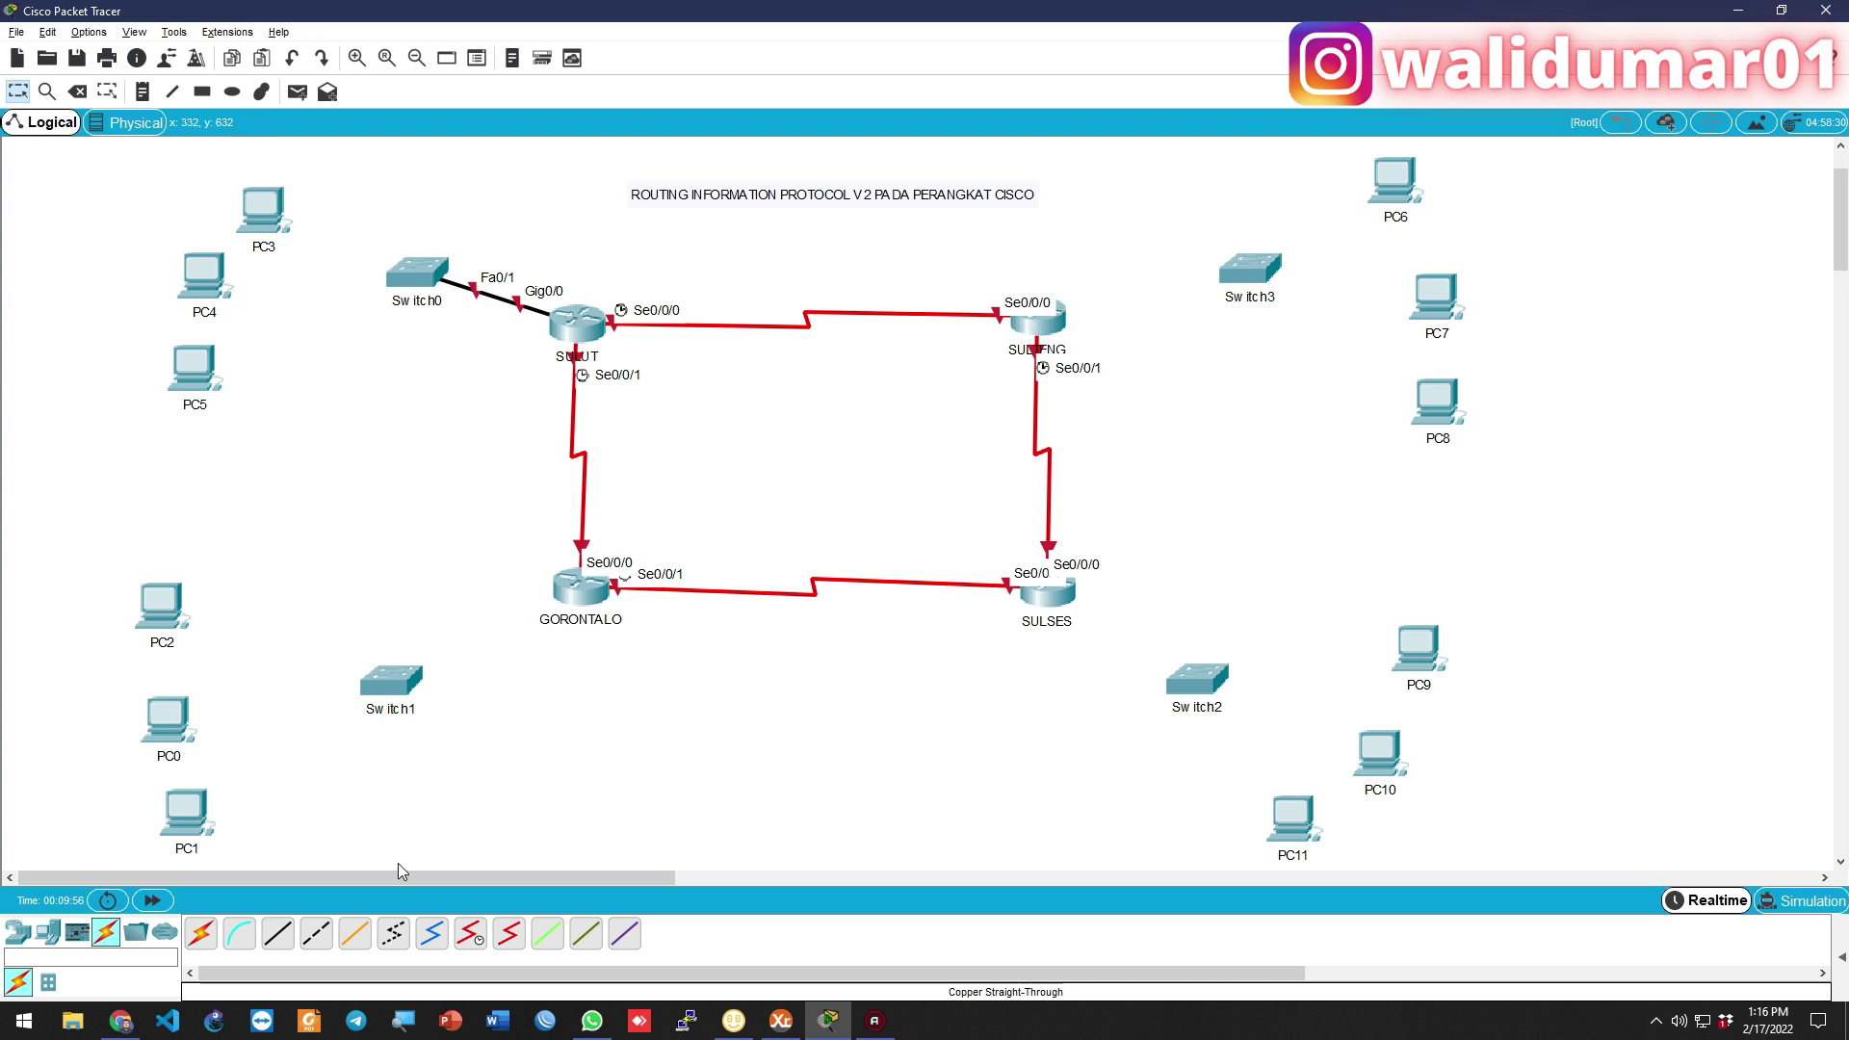
Connect Switch1's FastEthernet0/1 port to GORONTALO's GigabitEthernet0/0 port with a Copper Straight-Through cable
left_click(278, 932)
left_click(399, 682)
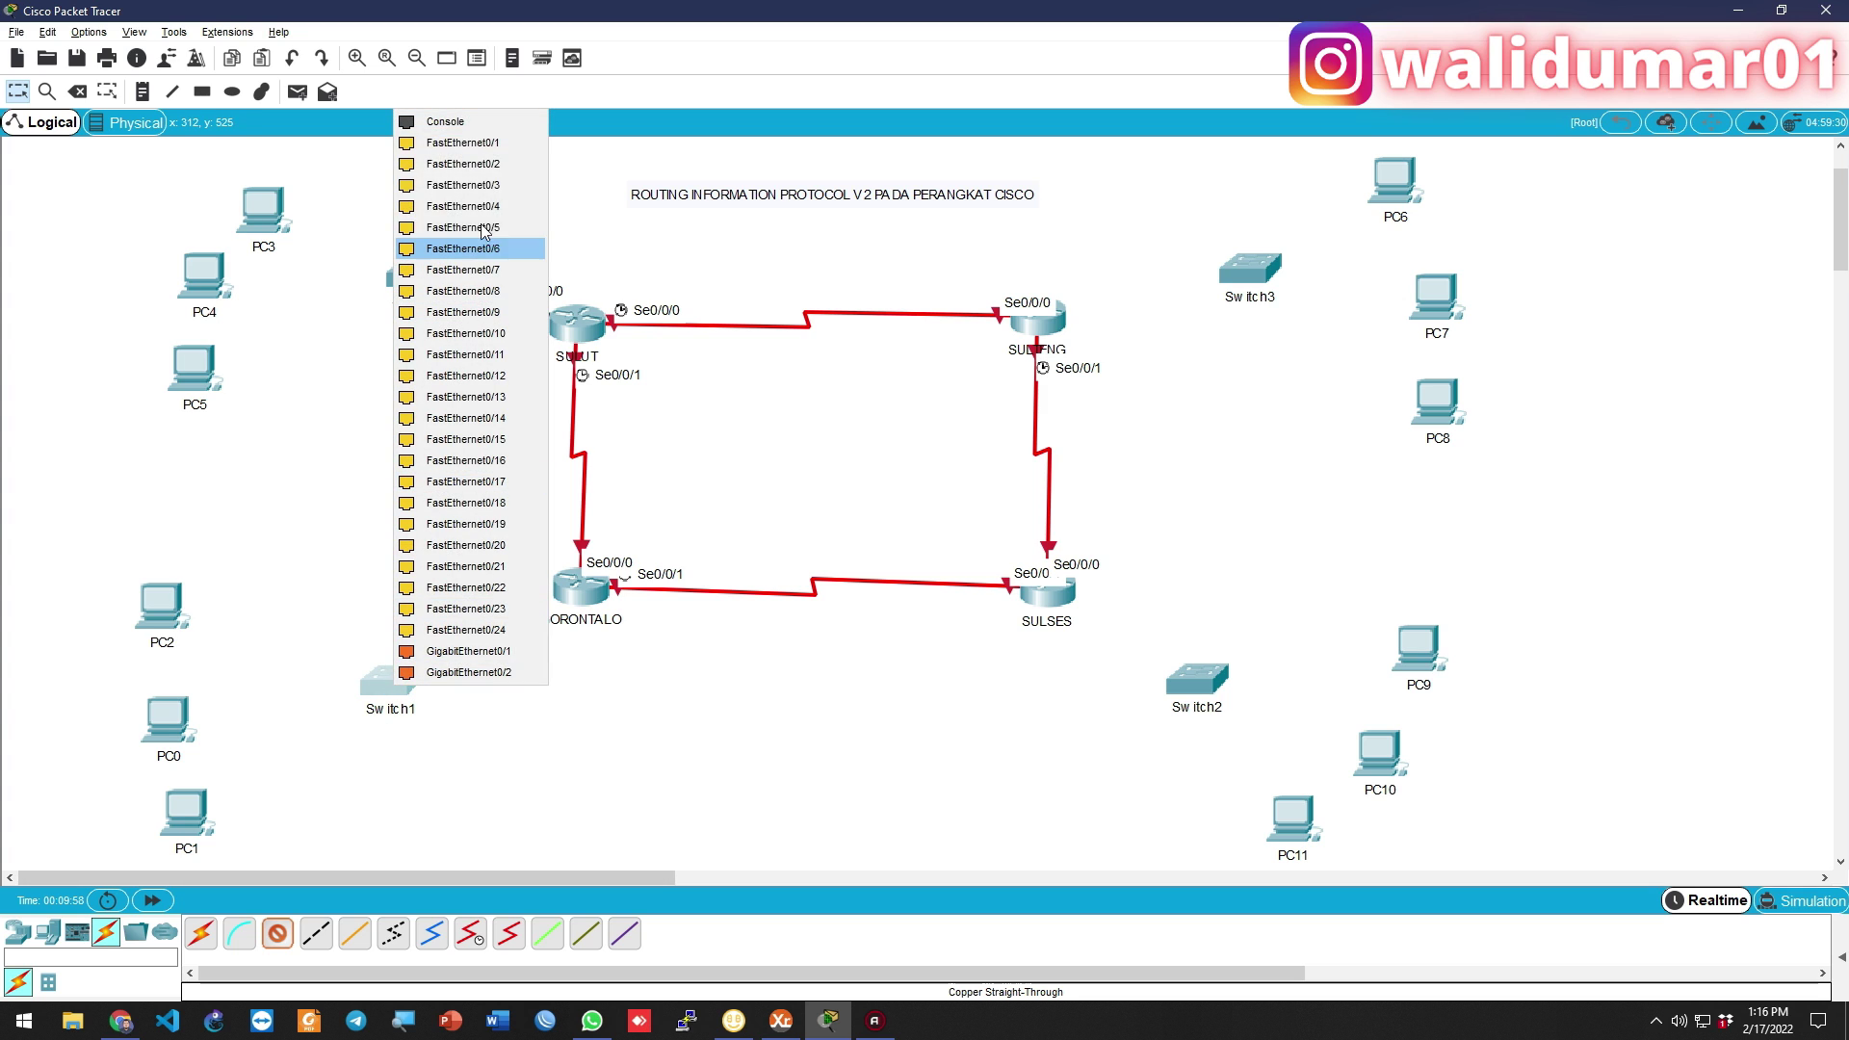
left_click(497, 144)
left_click(578, 583)
left_click(635, 592)
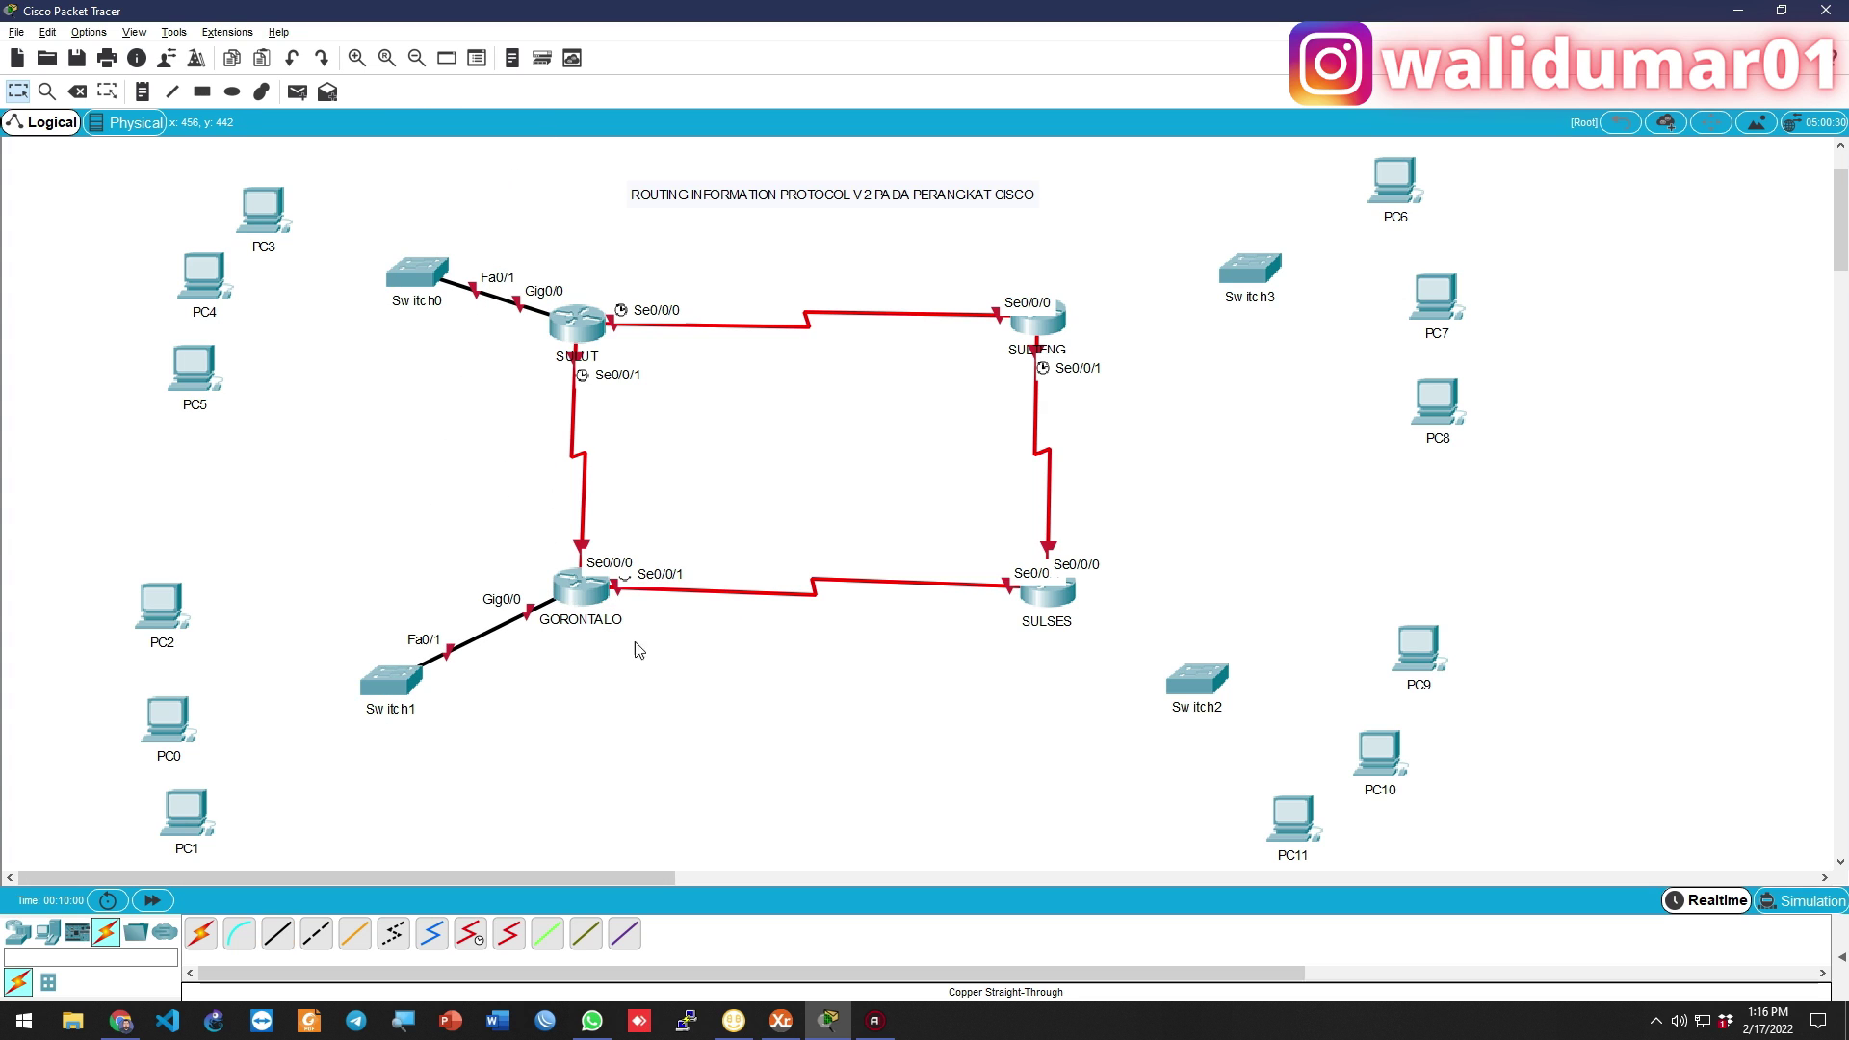
Connect SULSES's GigabitEthernet0/0 port to Switch2's FastEthernet0/1 port with a Copper Straight-Through cable
left_click(277, 932)
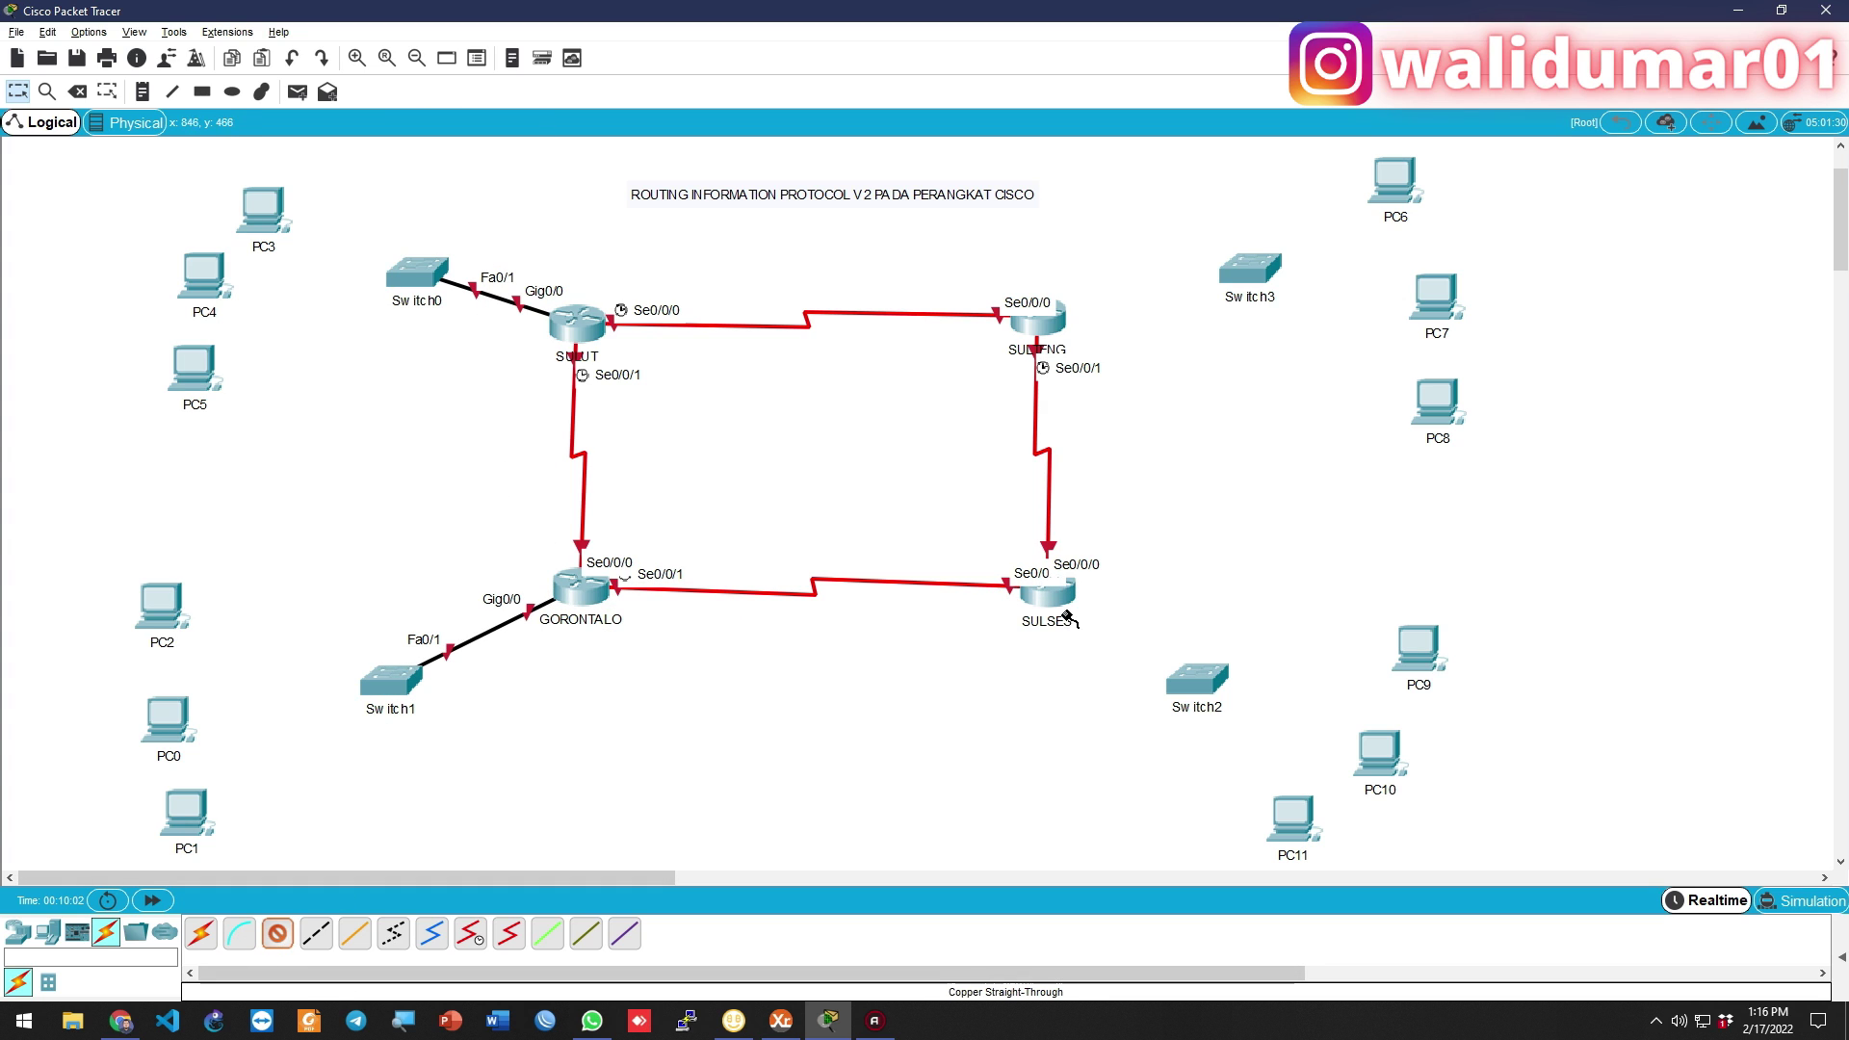
left_click(1067, 617)
left_click(1117, 648)
left_click(1196, 679)
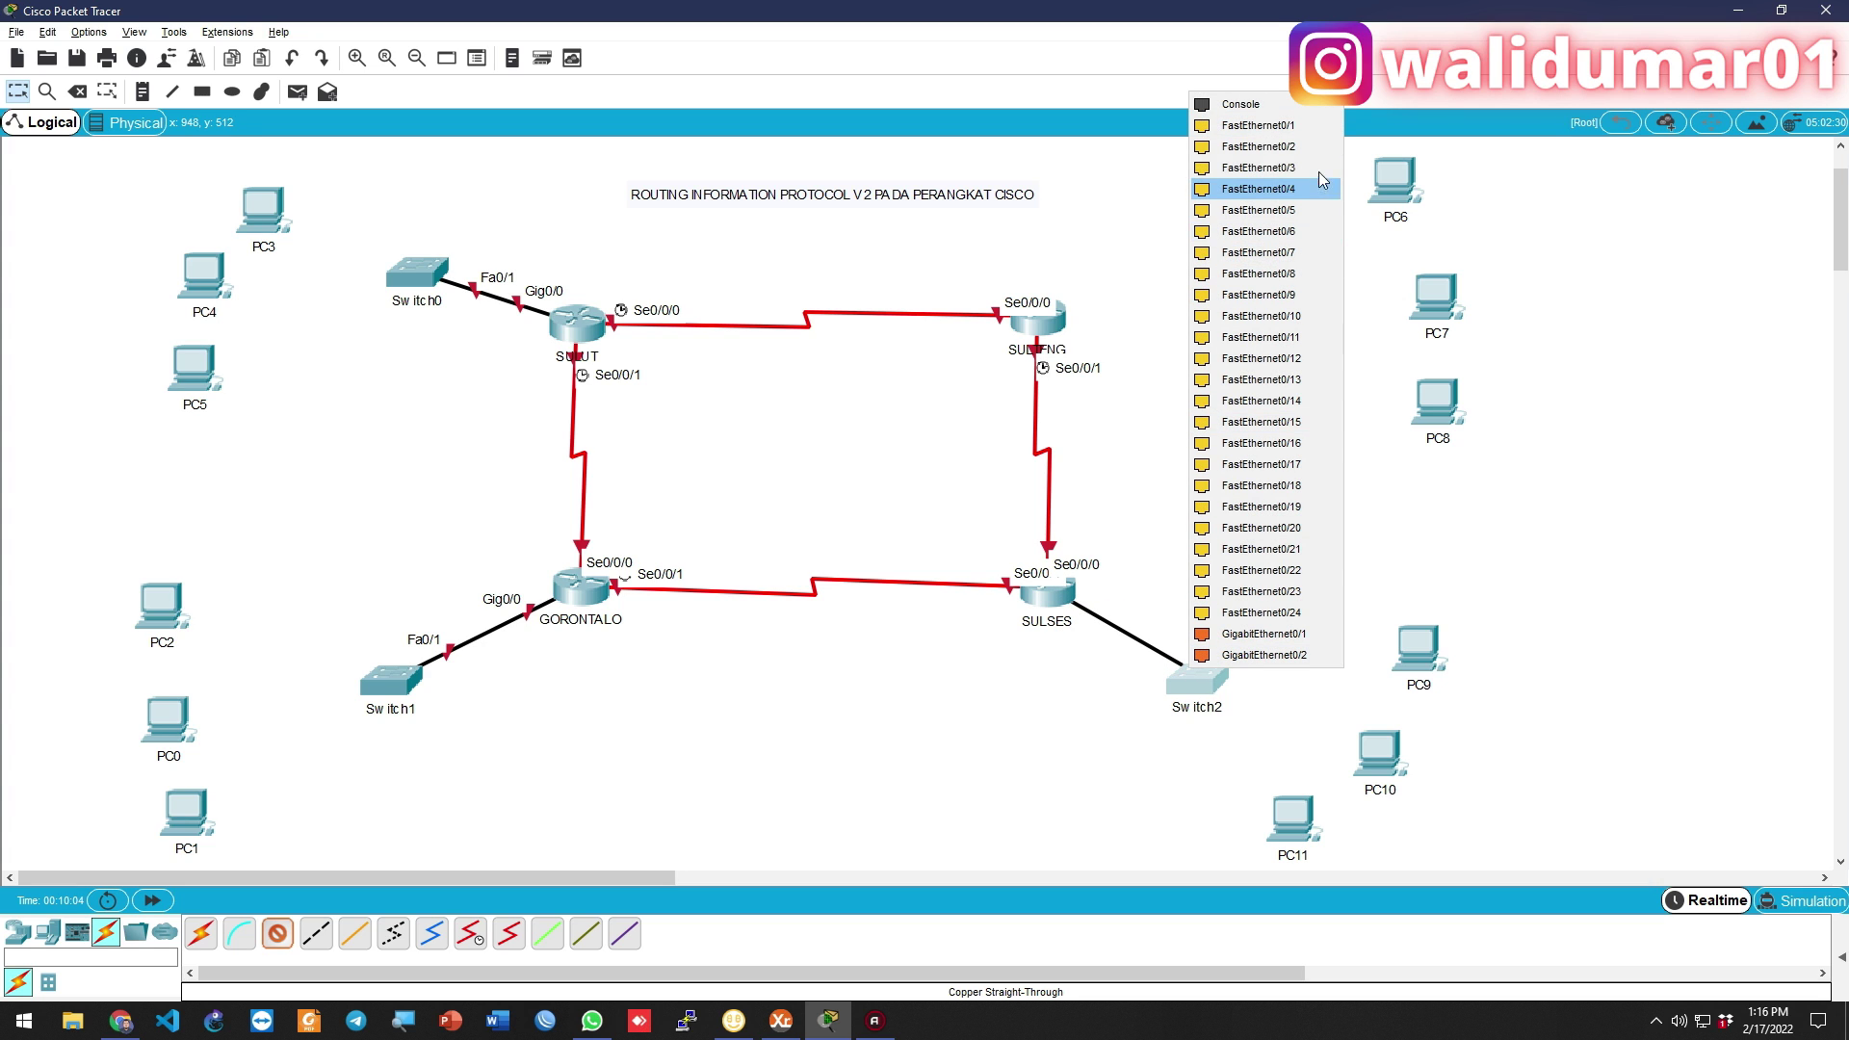
left_click(1281, 126)
Connect Switch3's FastEthernet0/1 port to SULTENG's GigabitEthernet0/0 port with a Copper Straight-Through cable
left_click(1239, 264)
left_click(1317, 291)
left_click(1044, 324)
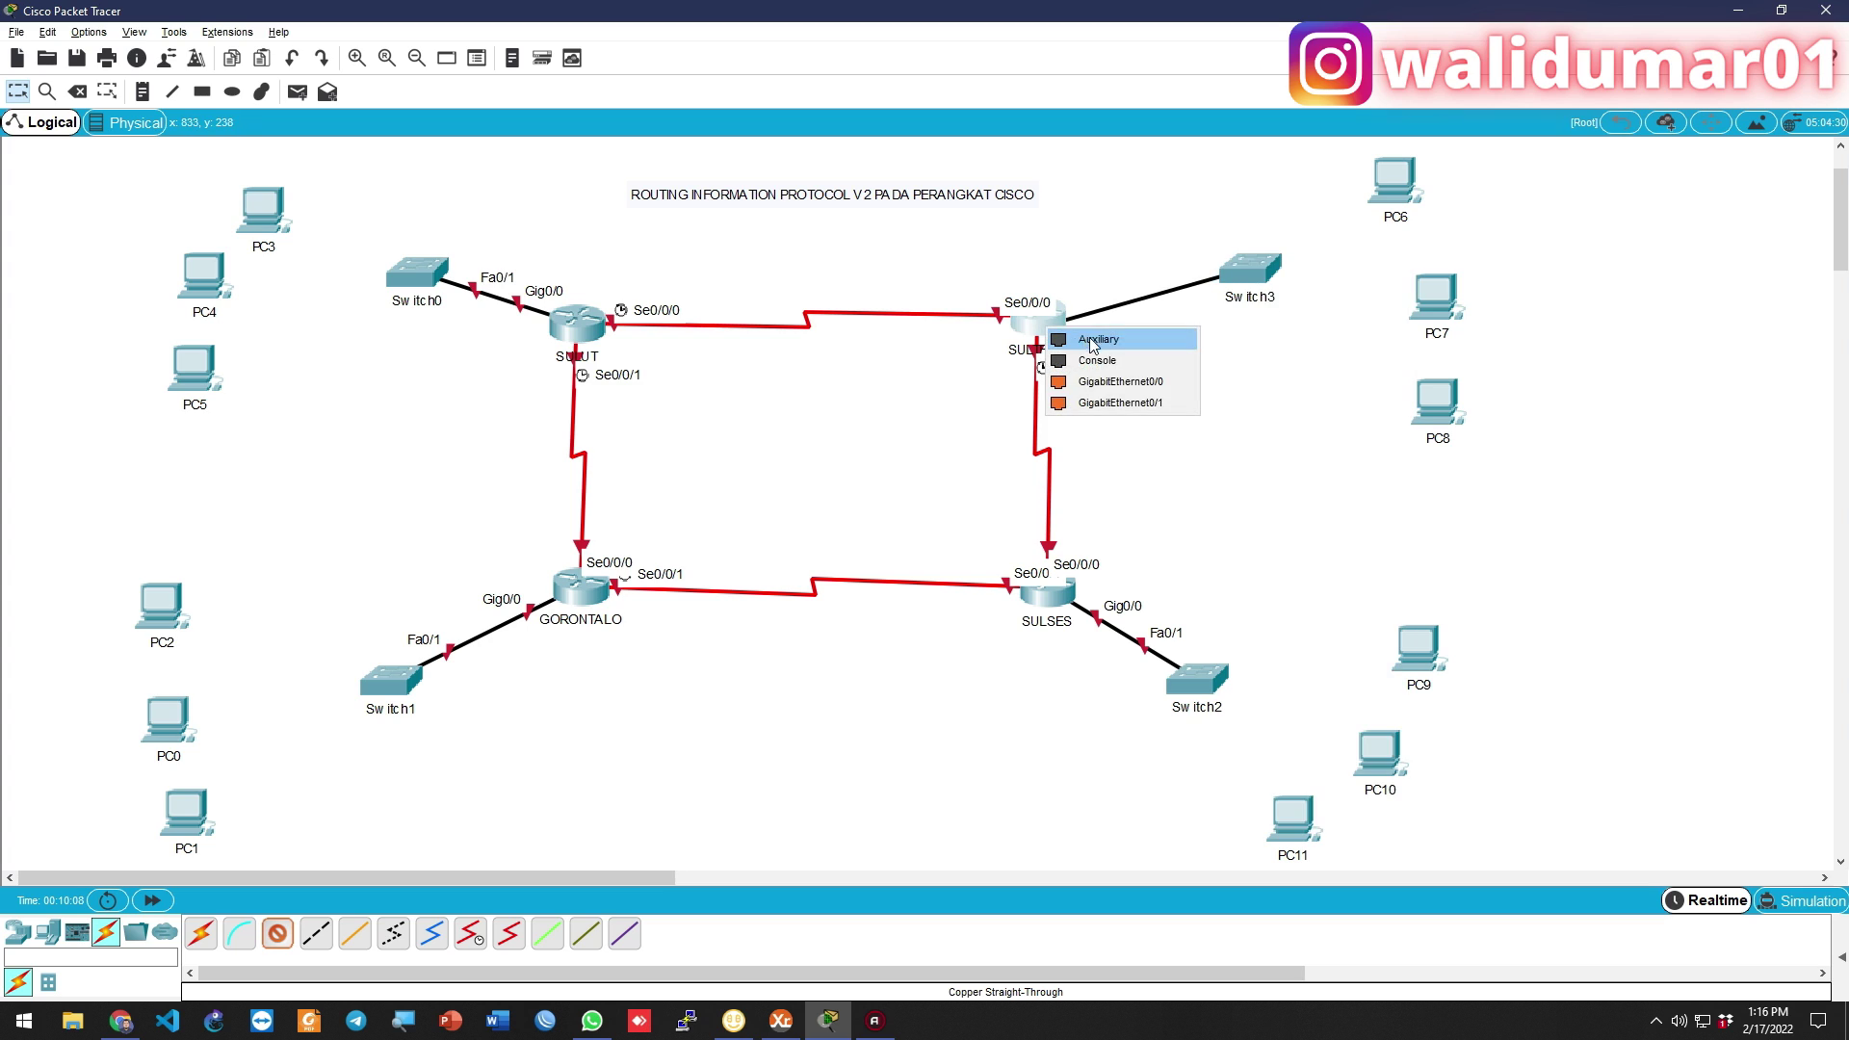
left_click(1117, 382)
Move PC3, PC4 and PC5 up slightly, and connect PC3's FastEthernet0 to Switch0's FastEthernet0/2 with a Copper Straight-Through cable
left_click_drag(295, 407, 246, 175)
left_click(199, 946)
left_click(276, 926)
left_click(268, 173)
left_click(303, 234)
left_click(414, 273)
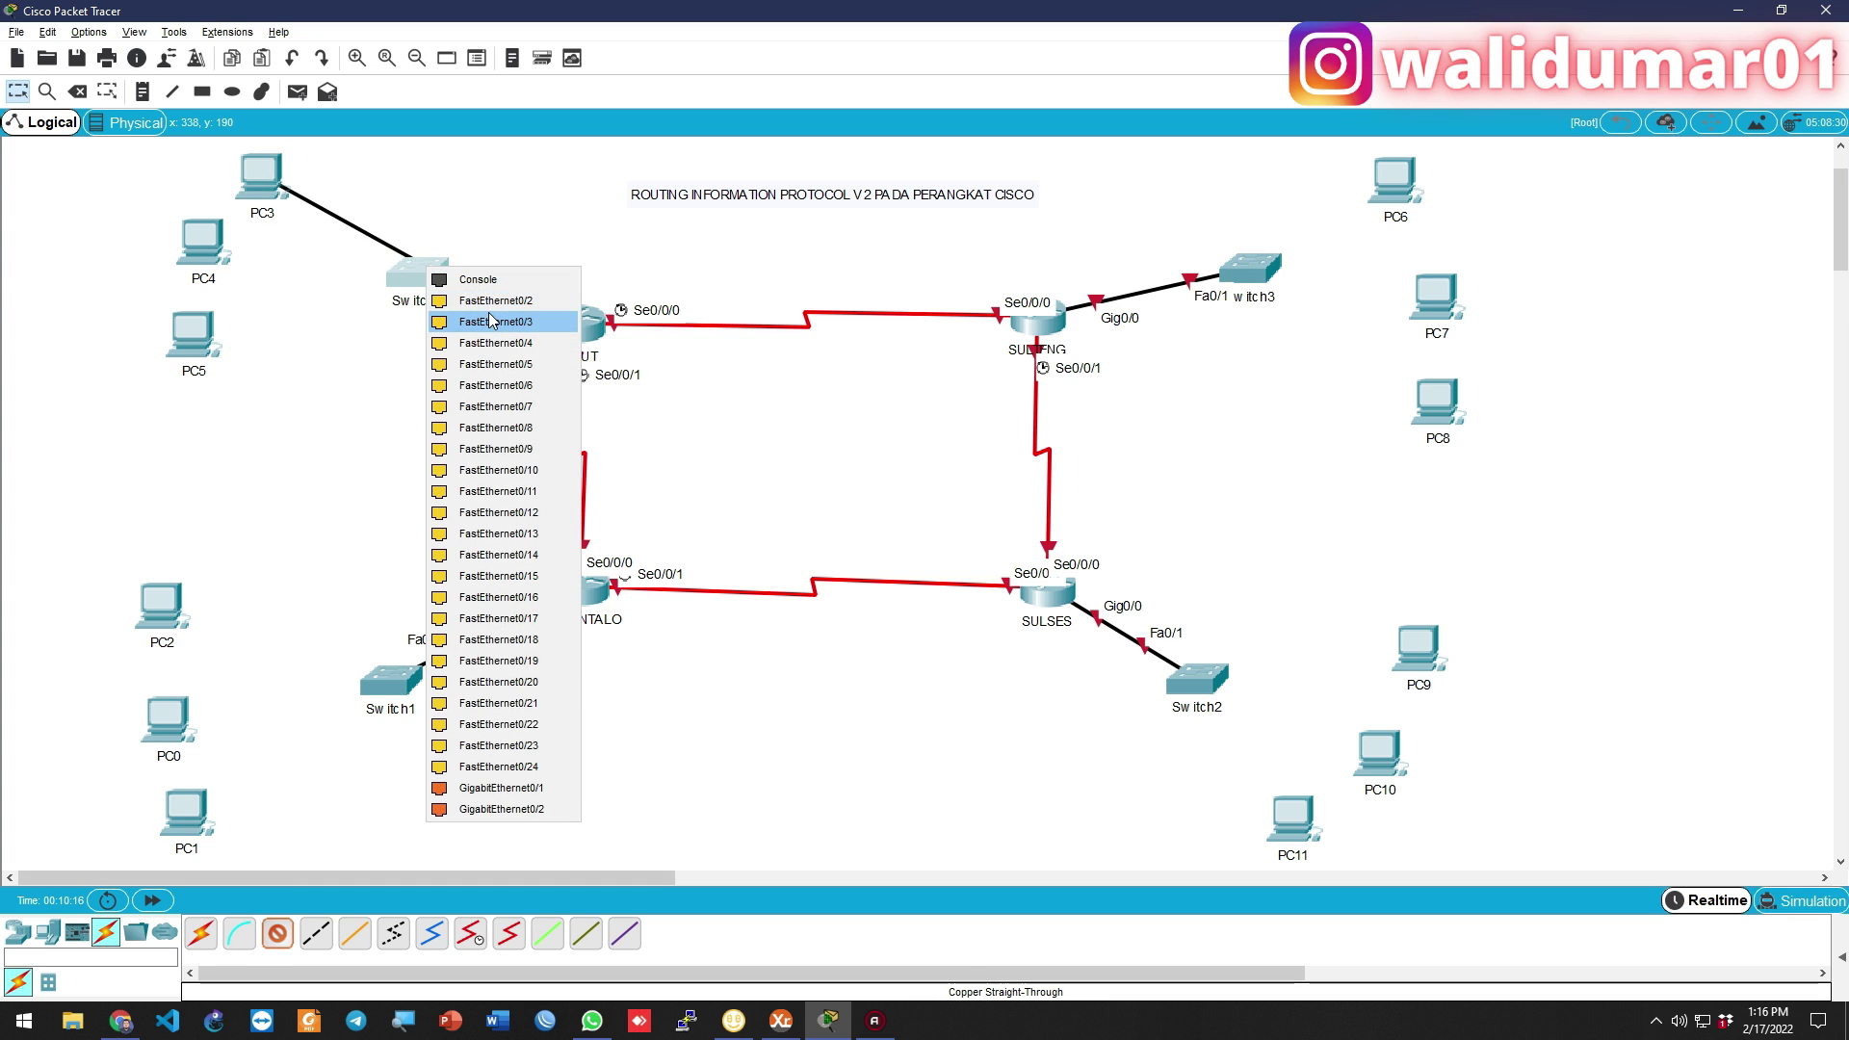
left_click(481, 322)
Connect Switch0's FastEthernet0/3 port to PC4's FastEthernet0 port with a Copper Straight-Through cable
left_click(276, 933)
left_click(414, 273)
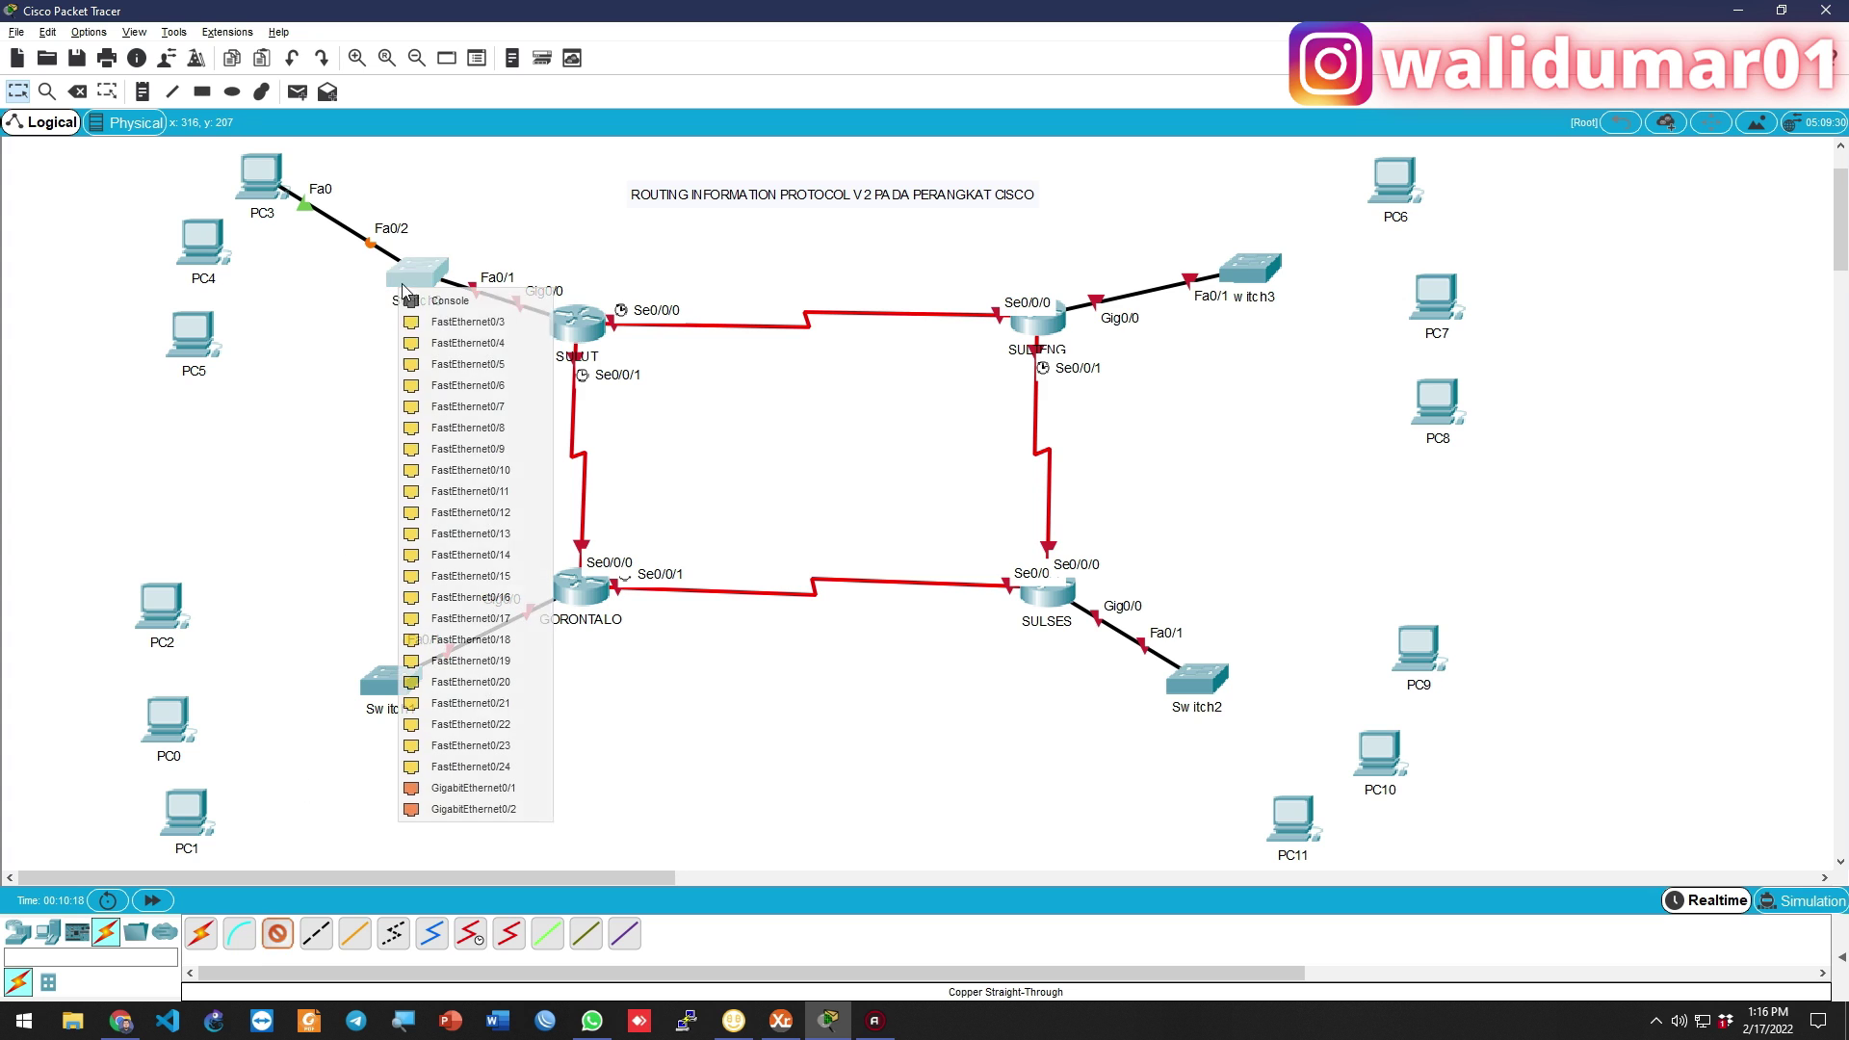
left_click(429, 327)
left_click(197, 245)
left_click(245, 313)
Connect Switch0's next free FastEthernet port to PC5's FastEthernet0 port with a Copper Straight-Through cable
left_click(277, 933)
left_click(414, 272)
left_click(423, 323)
left_click(193, 337)
left_click(212, 370)
left_click(239, 944)
left_click(390, 685)
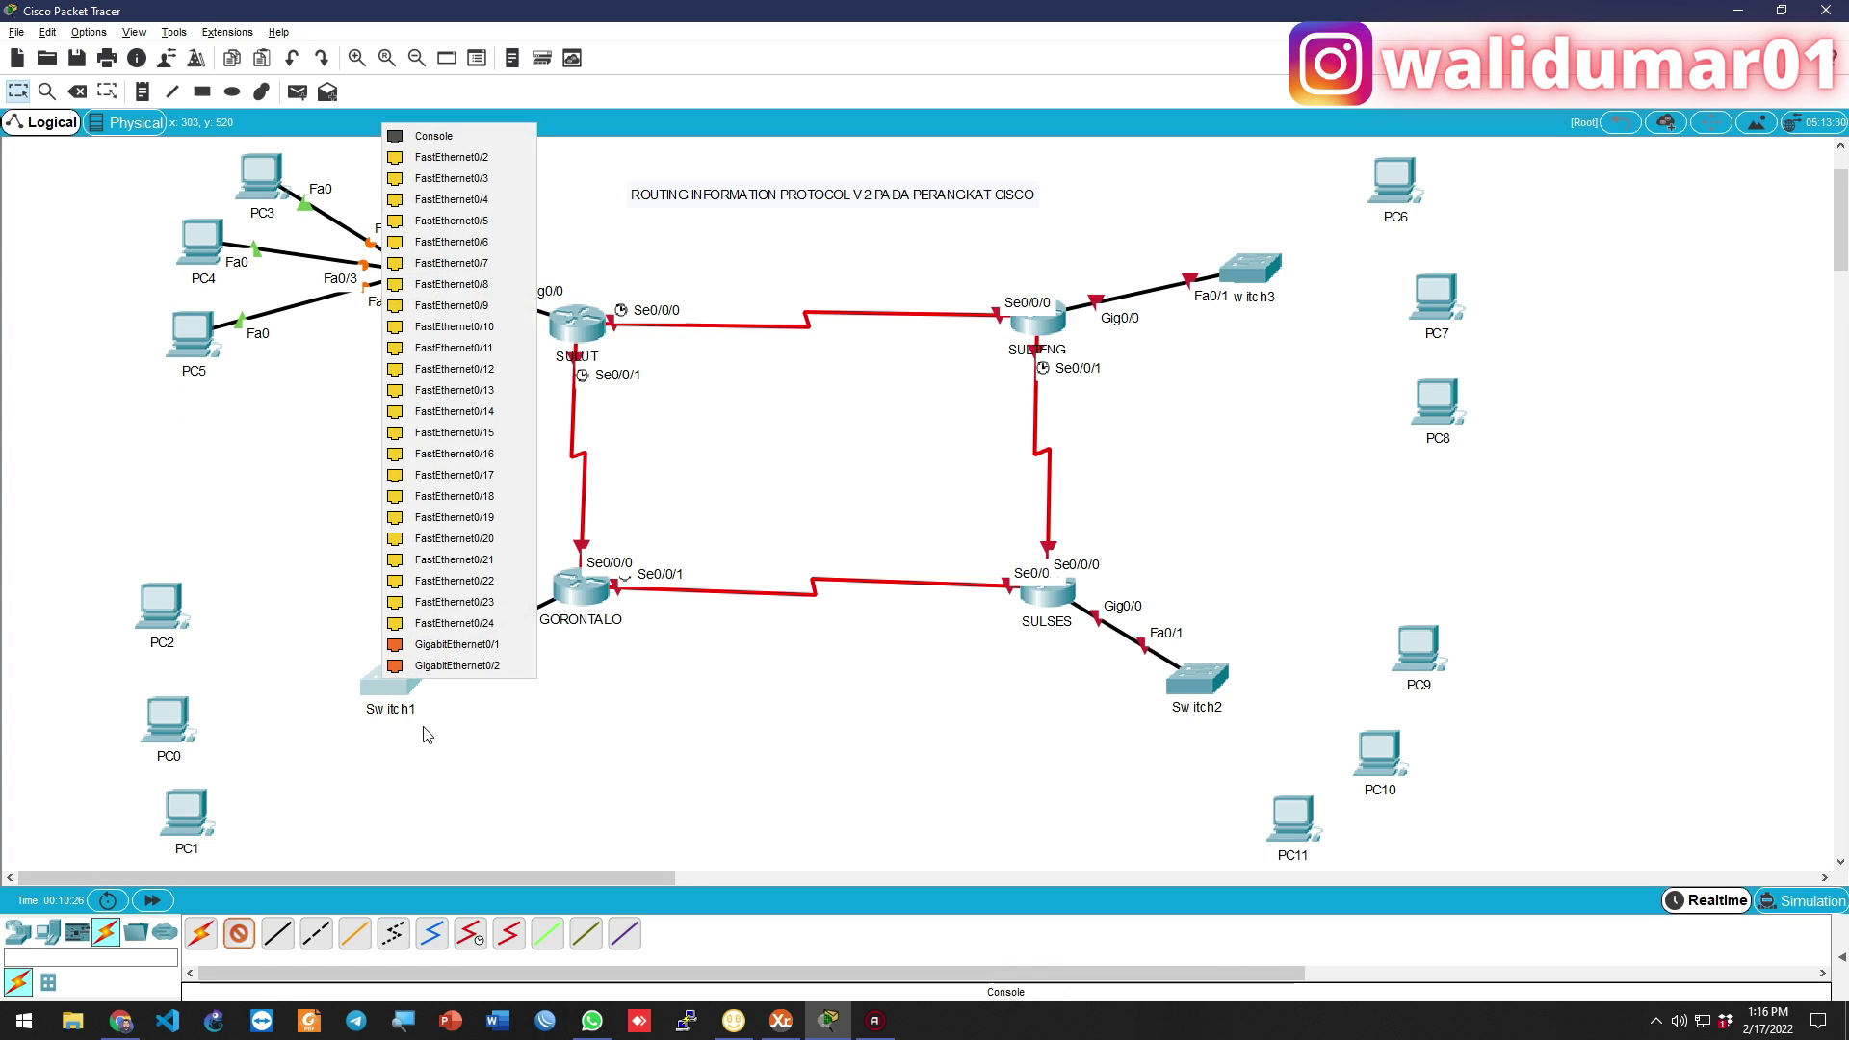
left_click(433, 136)
left_click(239, 933)
Connect Switch1's FastEthernet0/2 port to PC2's FastEthernet0 port with a Copper Straight-Through cable
left_click(277, 932)
left_click(390, 686)
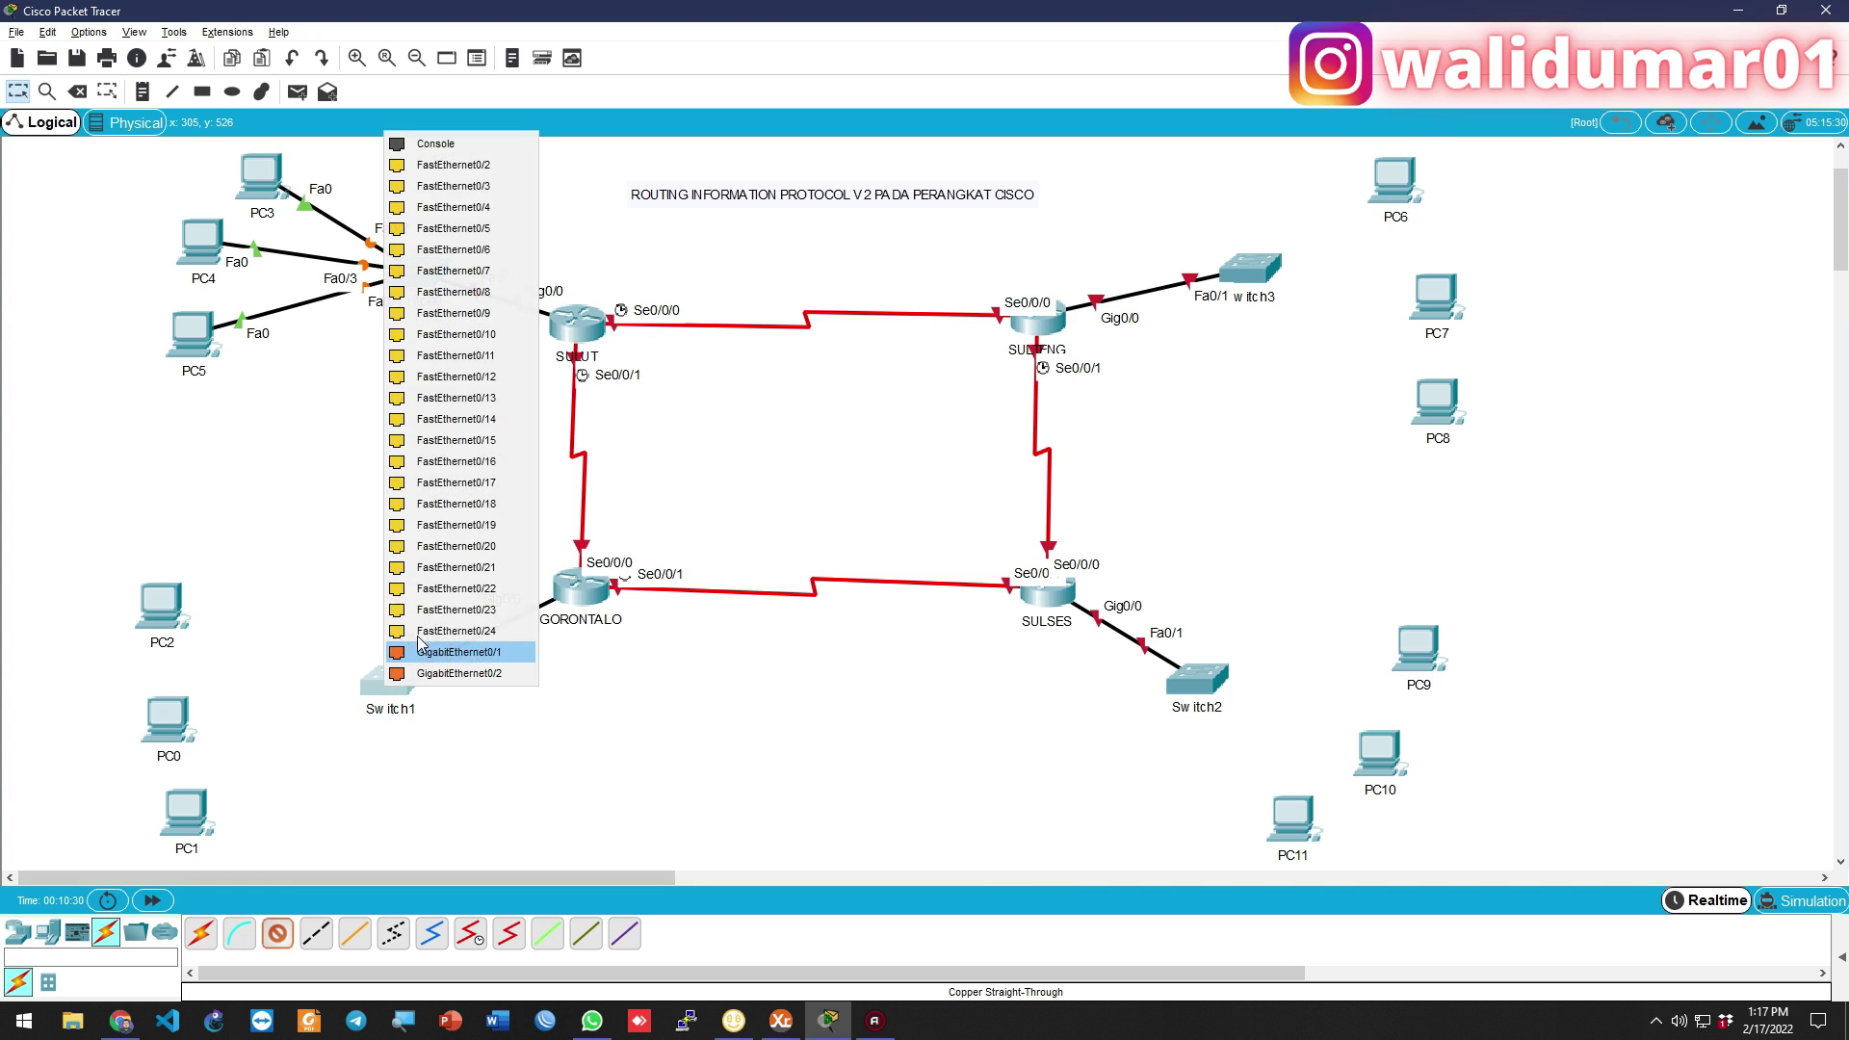
left_click(424, 165)
left_click(159, 605)
left_click(197, 666)
Connect Switch1's FastEthernet0/3 port to PC0's FastEthernet0 port with a Copper Straight-Through cable
left_click(276, 933)
left_click(390, 684)
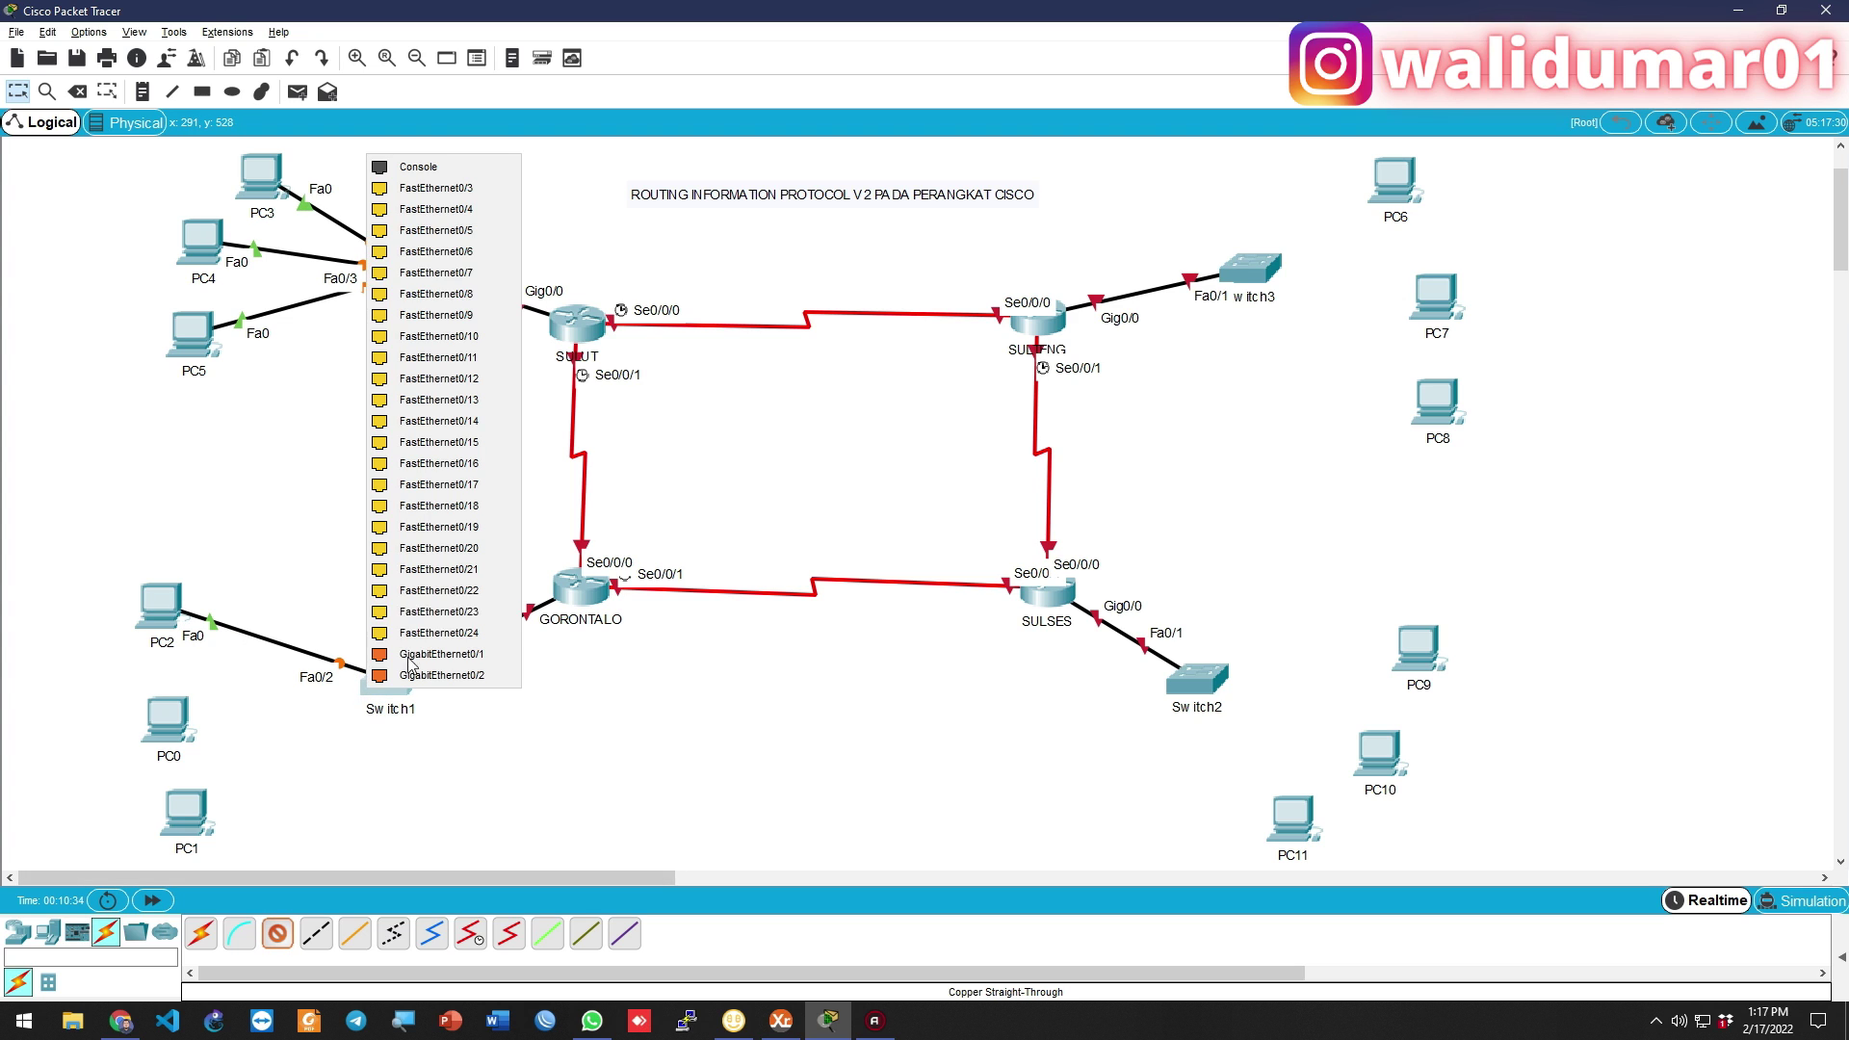
left_click(424, 197)
left_click(183, 720)
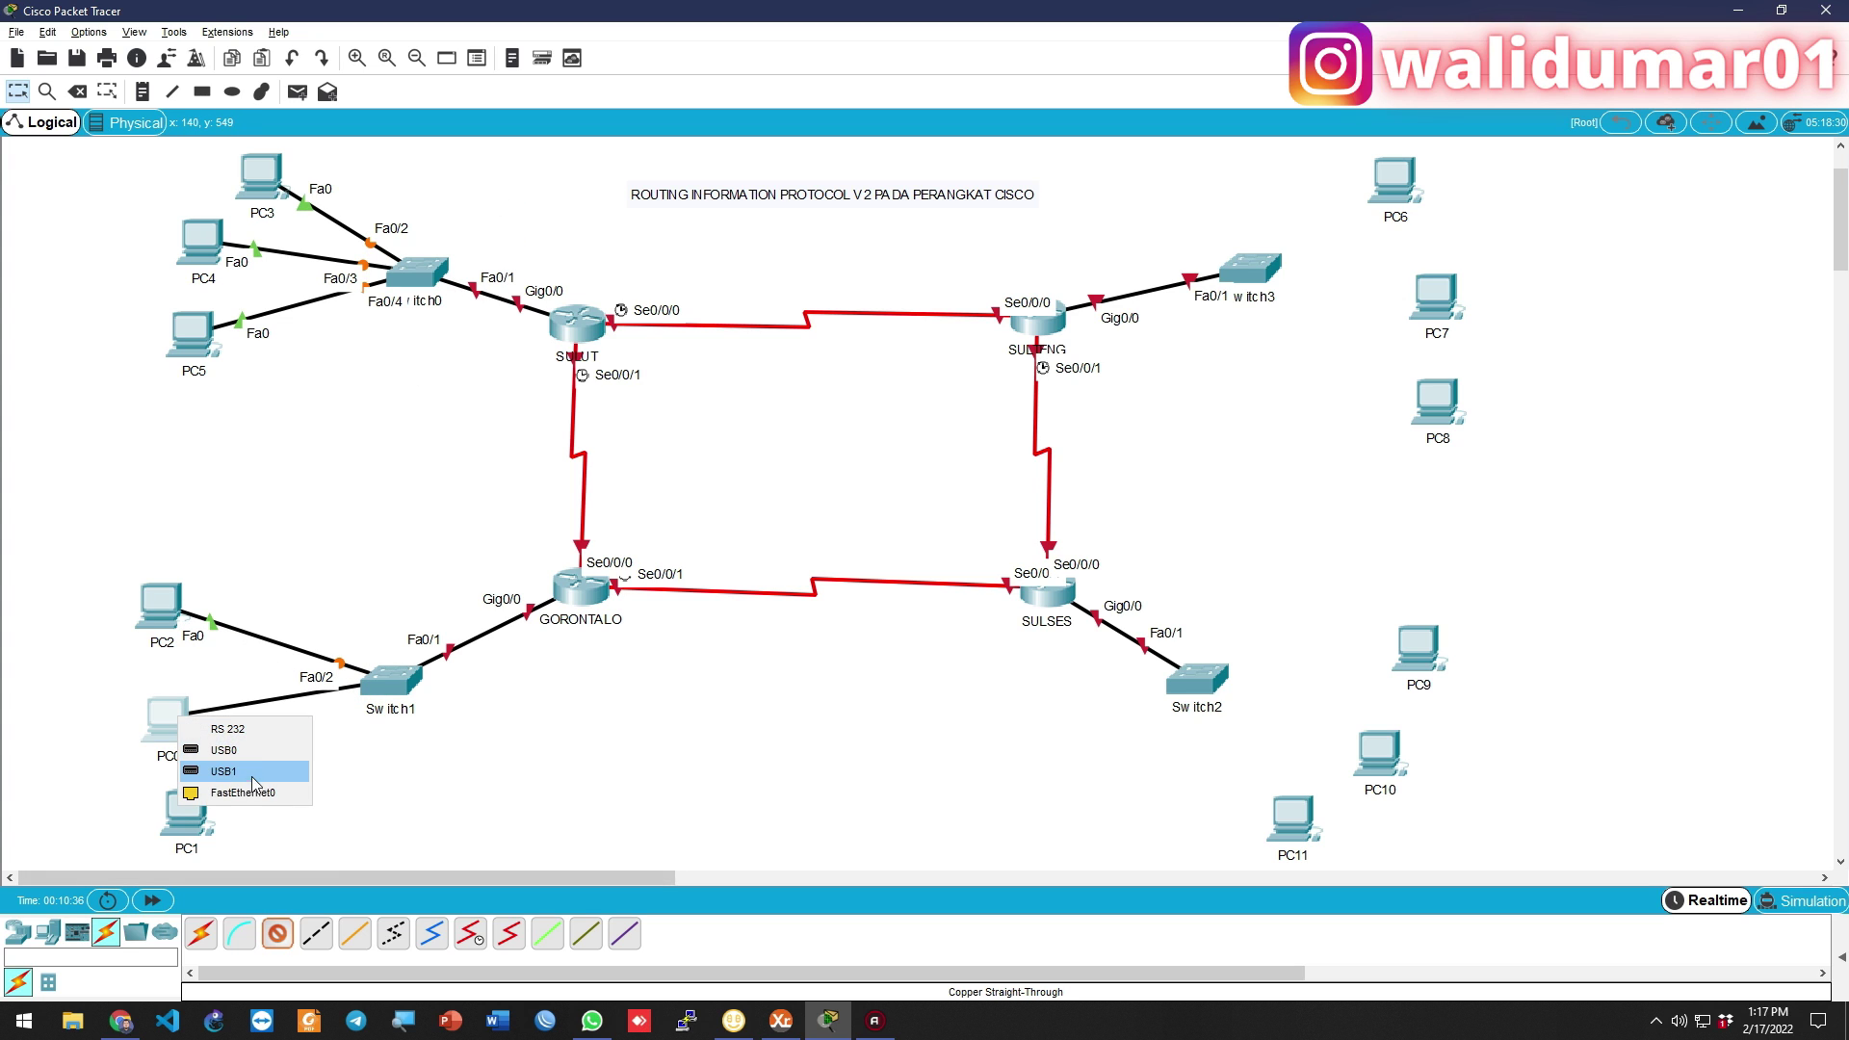
left_click(253, 788)
Connect Switch1's FastEthernet0/4 port to PC1's FastEthernet0 port with a Copper Straight-Through cable, and move PC1 slightly to the right
left_click(278, 933)
left_click(402, 685)
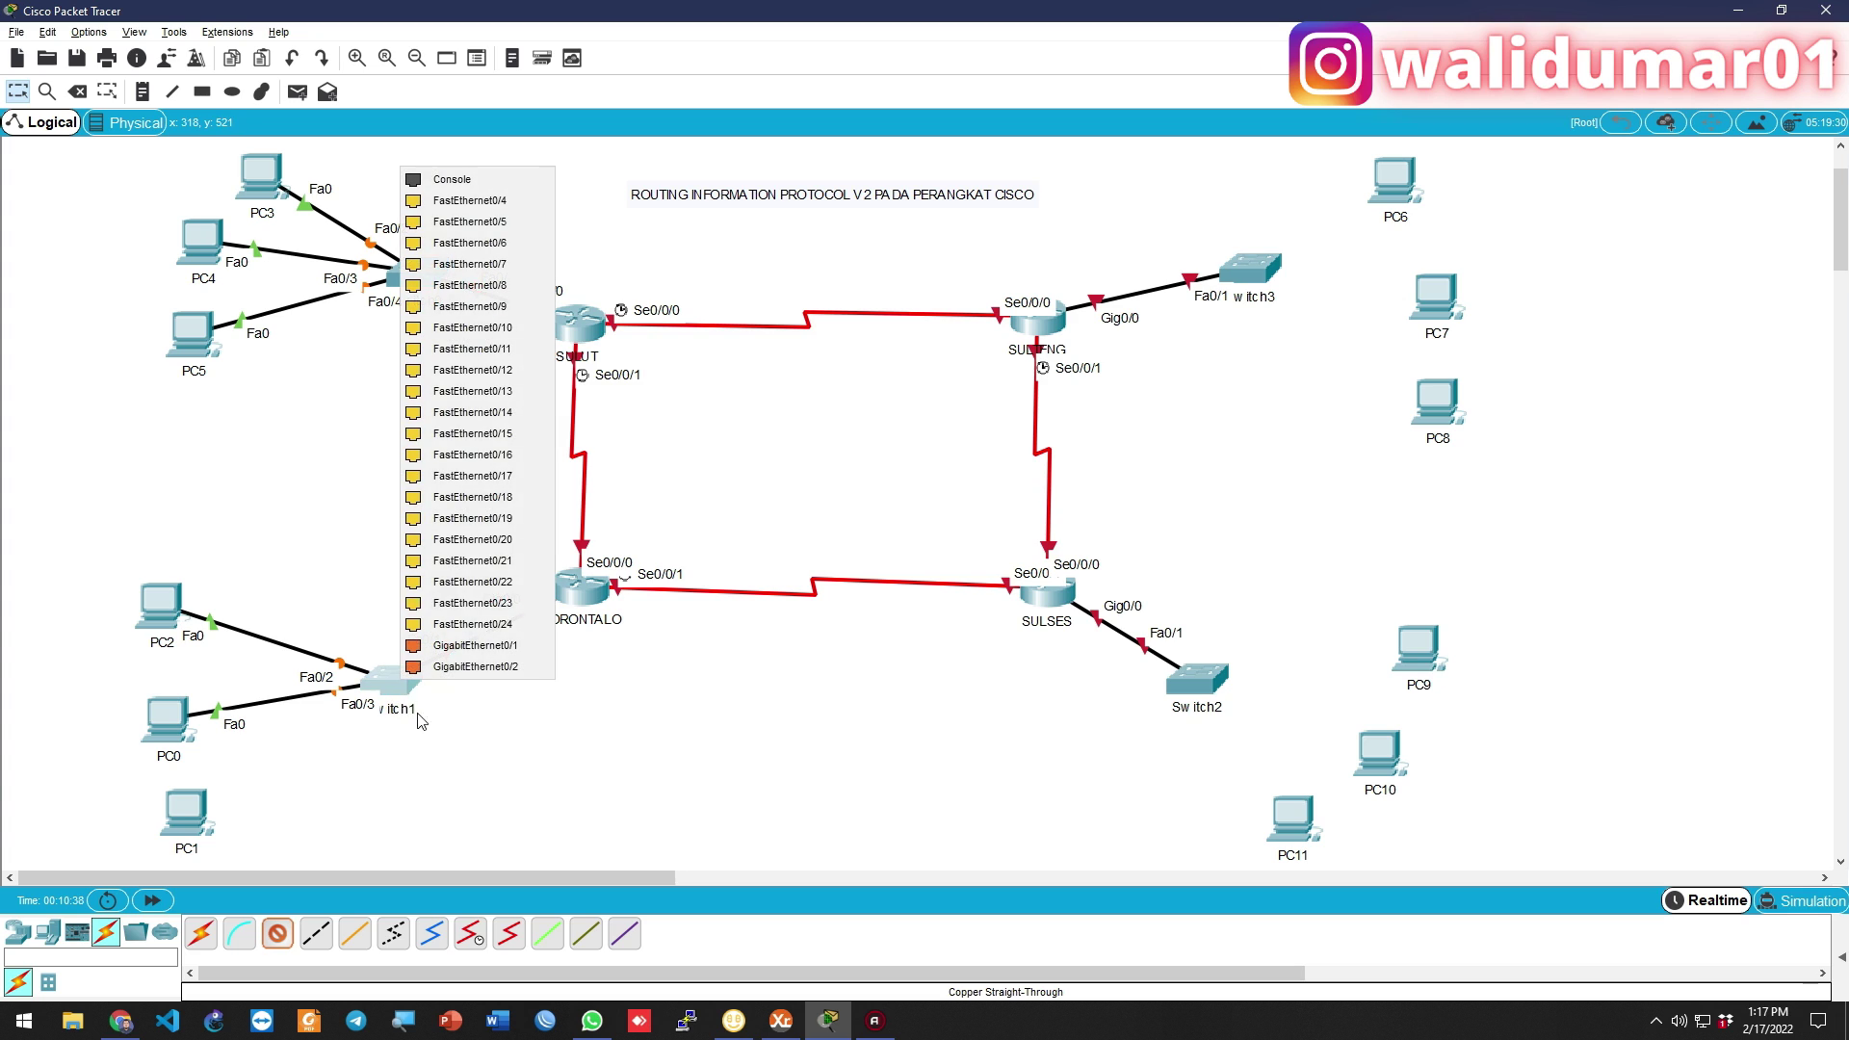
left_click(508, 207)
left_click(185, 814)
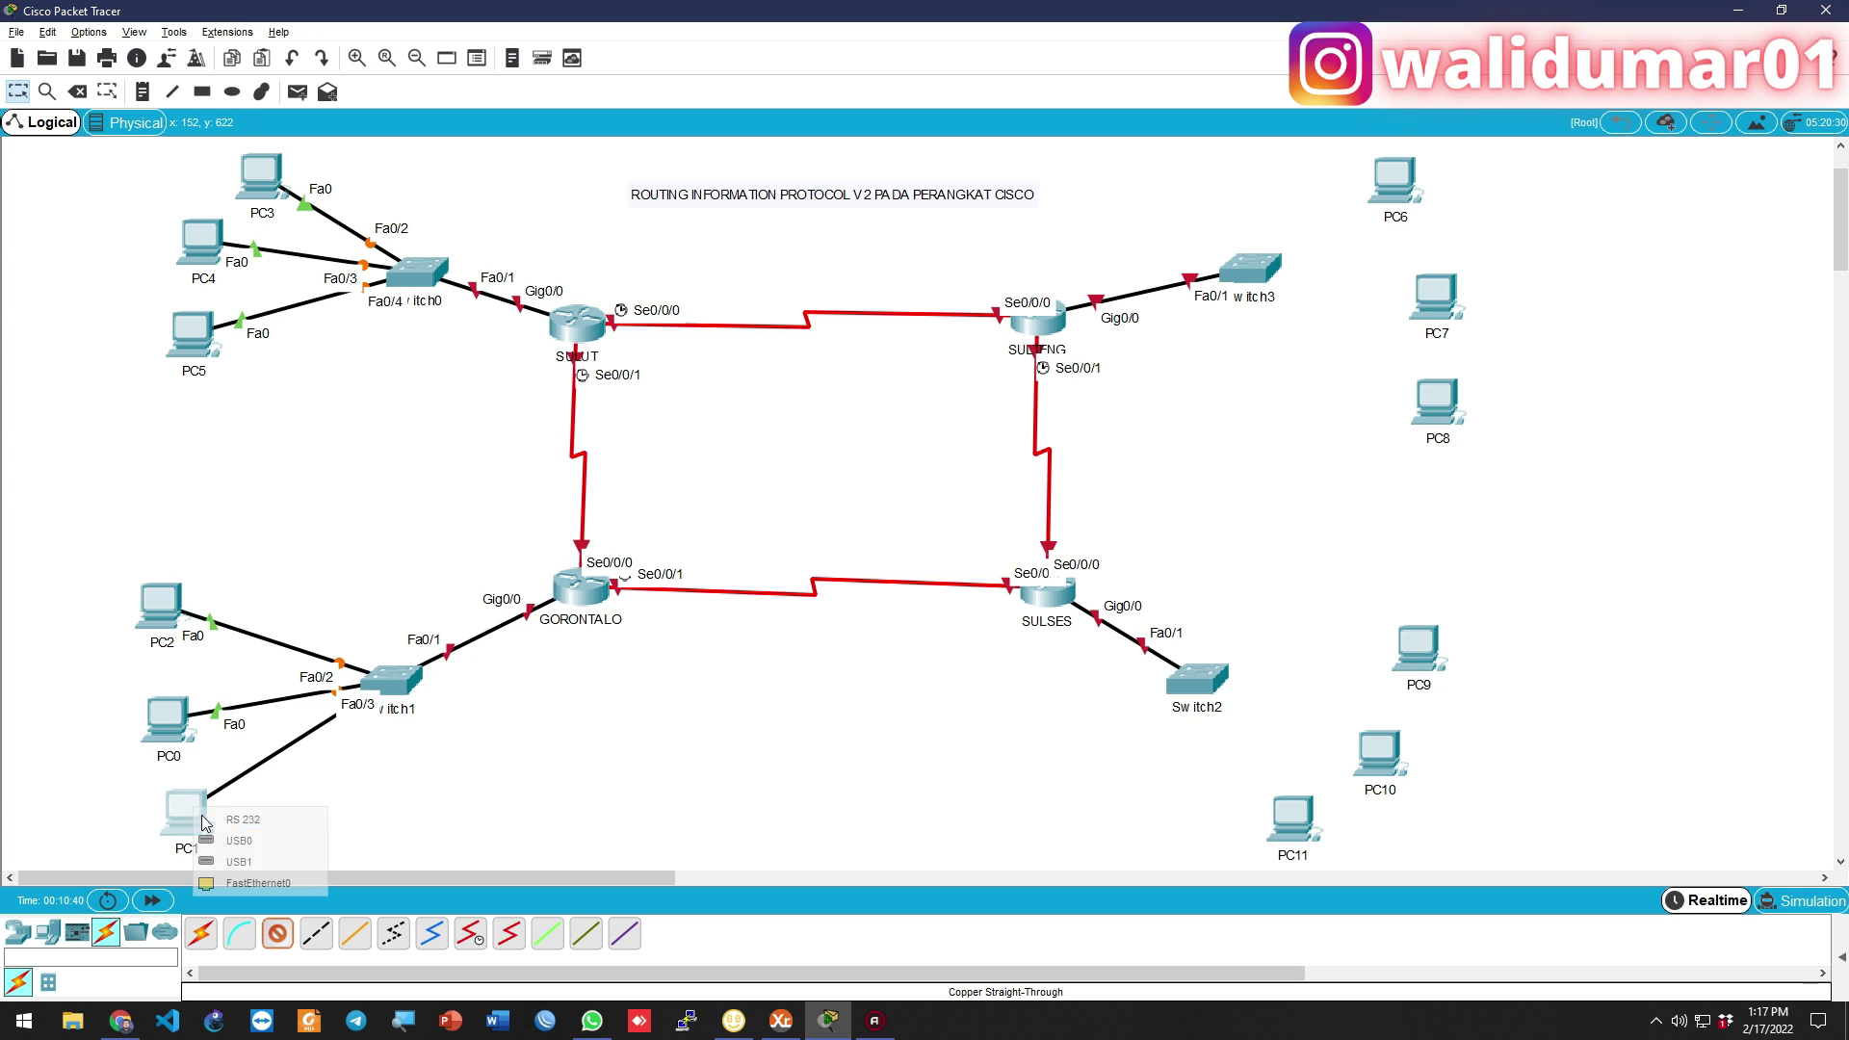
left_click(258, 882)
left_click_drag(181, 830, 225, 834)
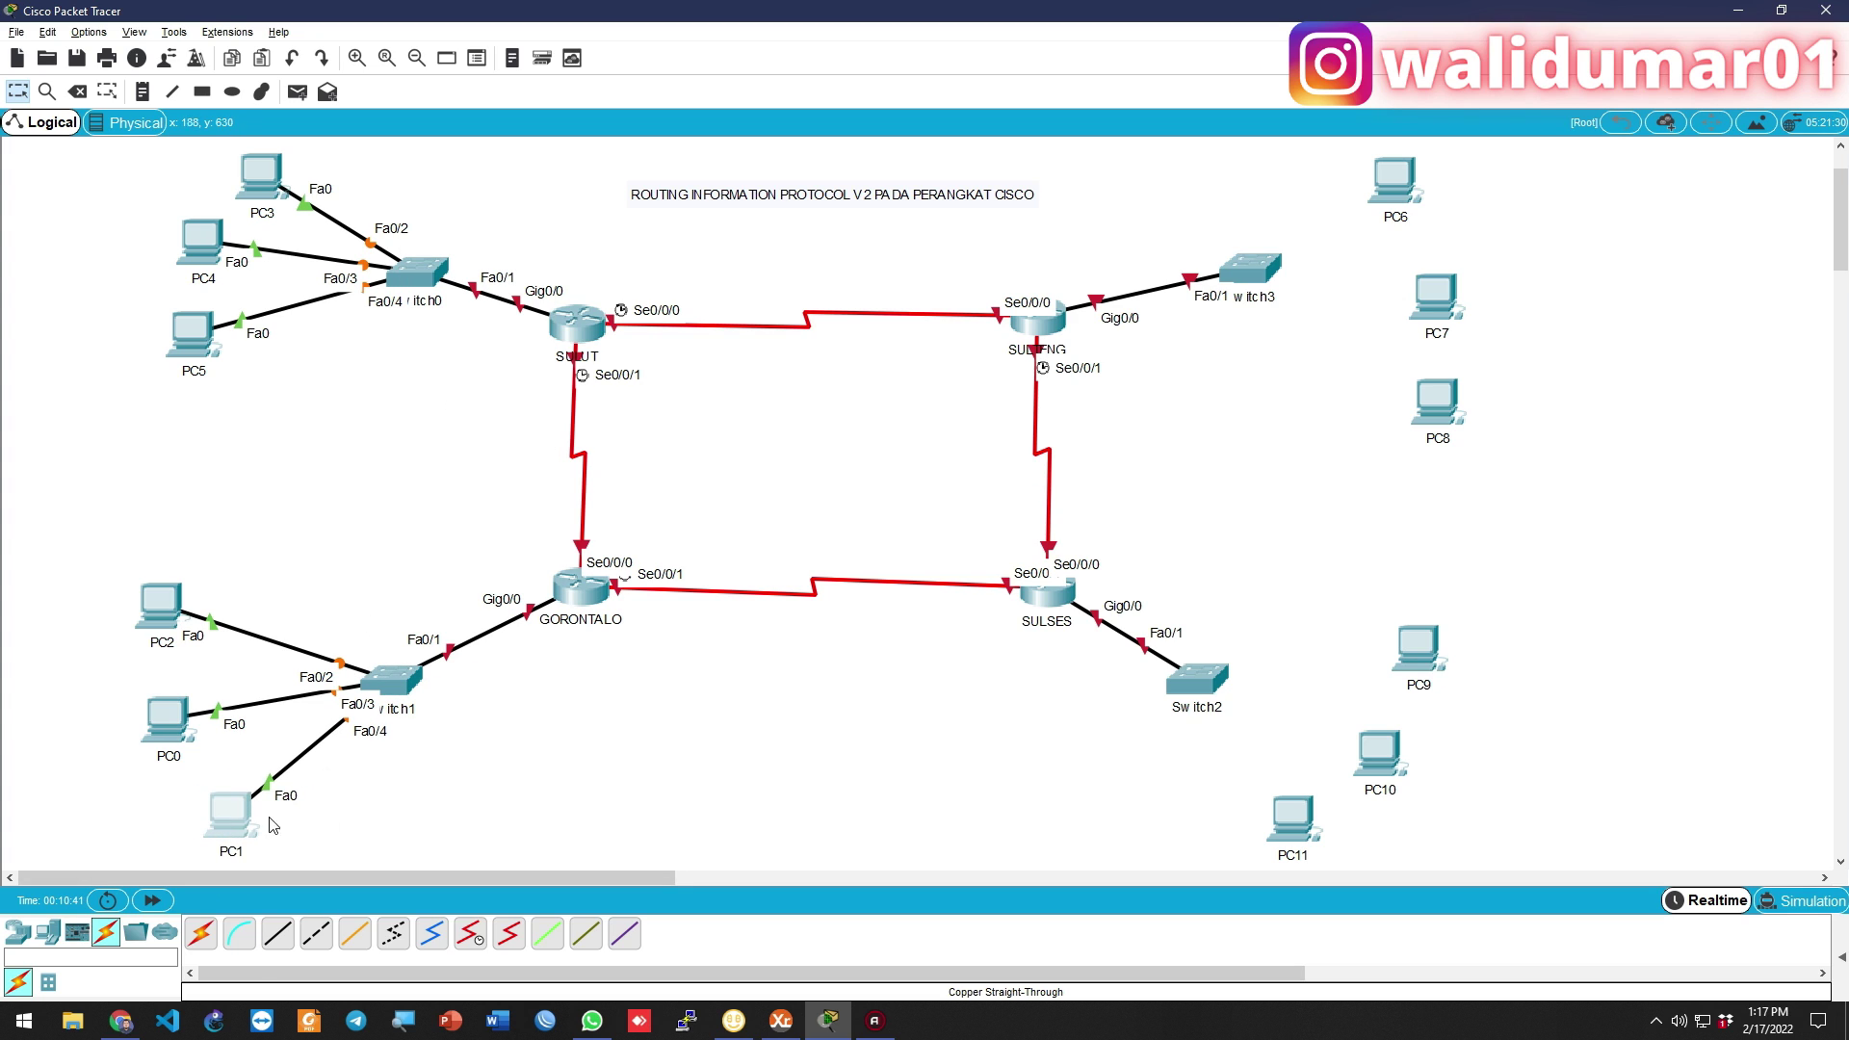
Connect PC6's FastEthernet0 port to Switch3's FastEthernet0/2 port with a Copper Straight-Through cable
left_click(277, 933)
left_click(1410, 183)
left_click(1423, 214)
left_click(1263, 268)
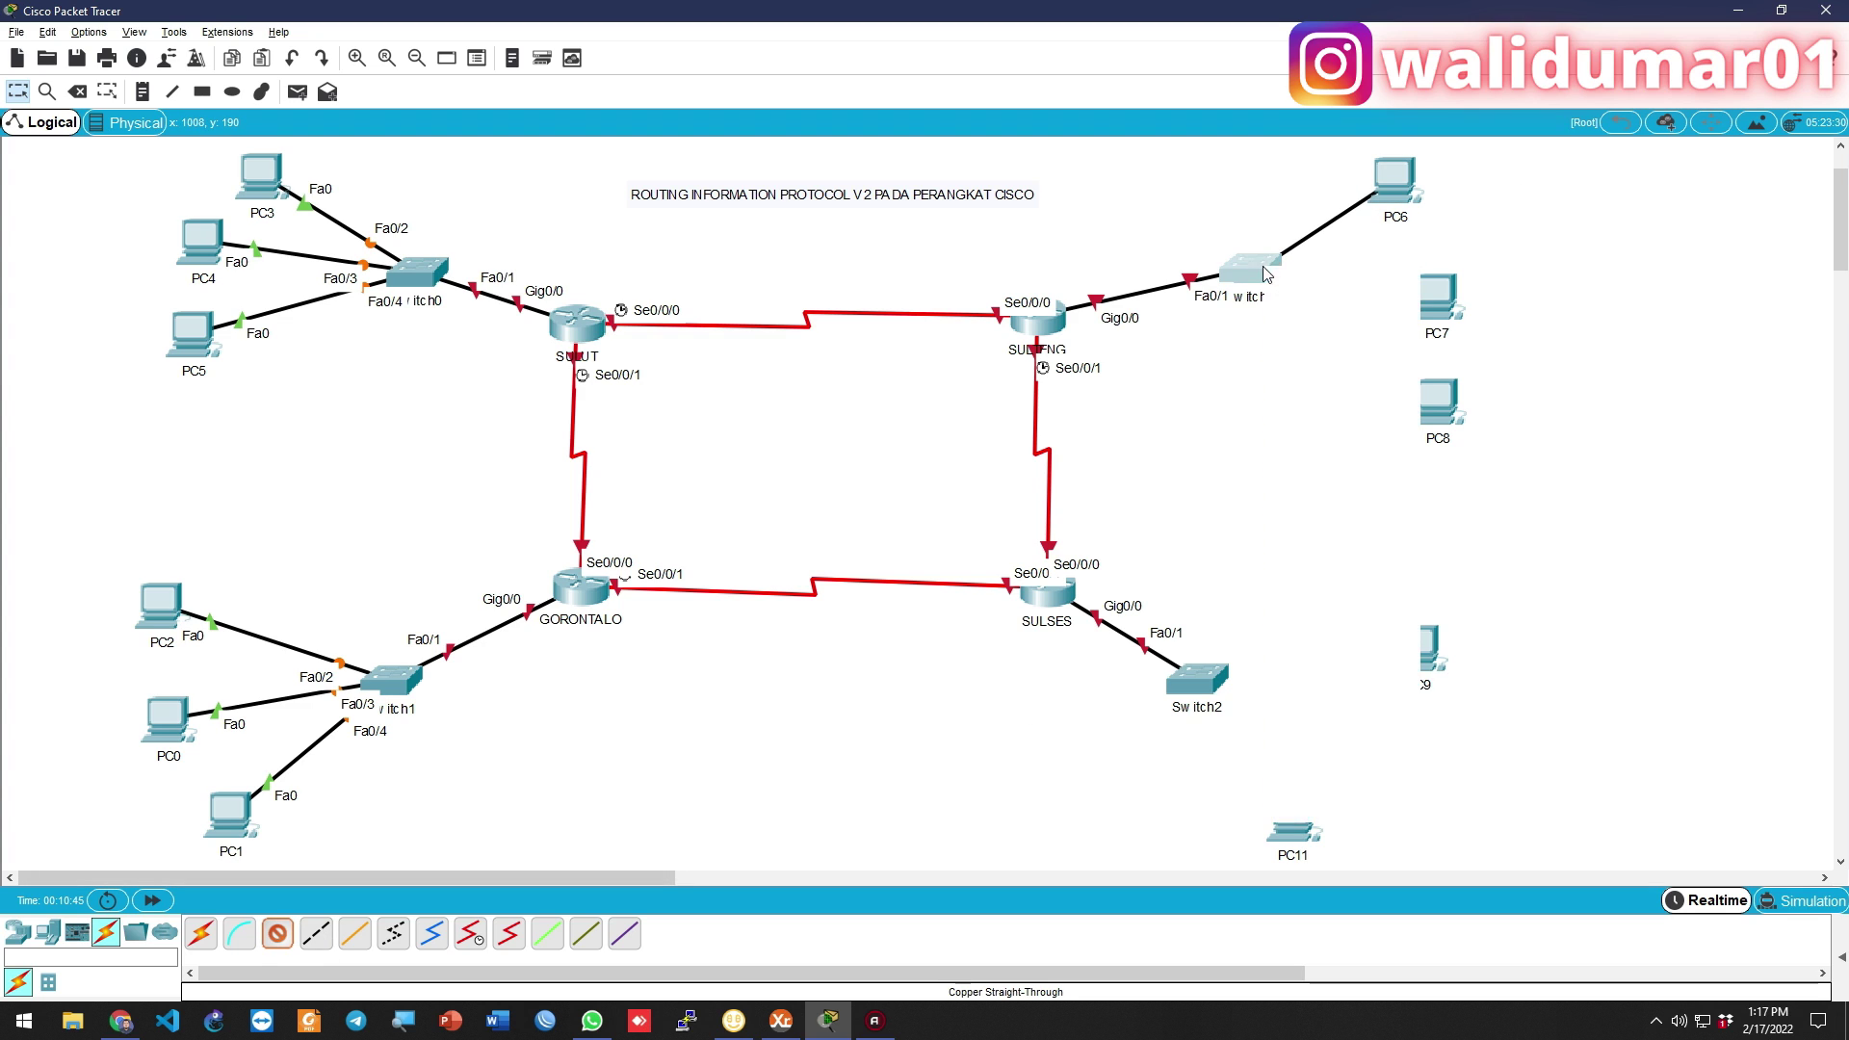
left_click(1290, 320)
Connect PC7's FastEthernet0 port to Switch3's FastEthernet0/3 port with a Copper Straight-Through cable
left_click(278, 933)
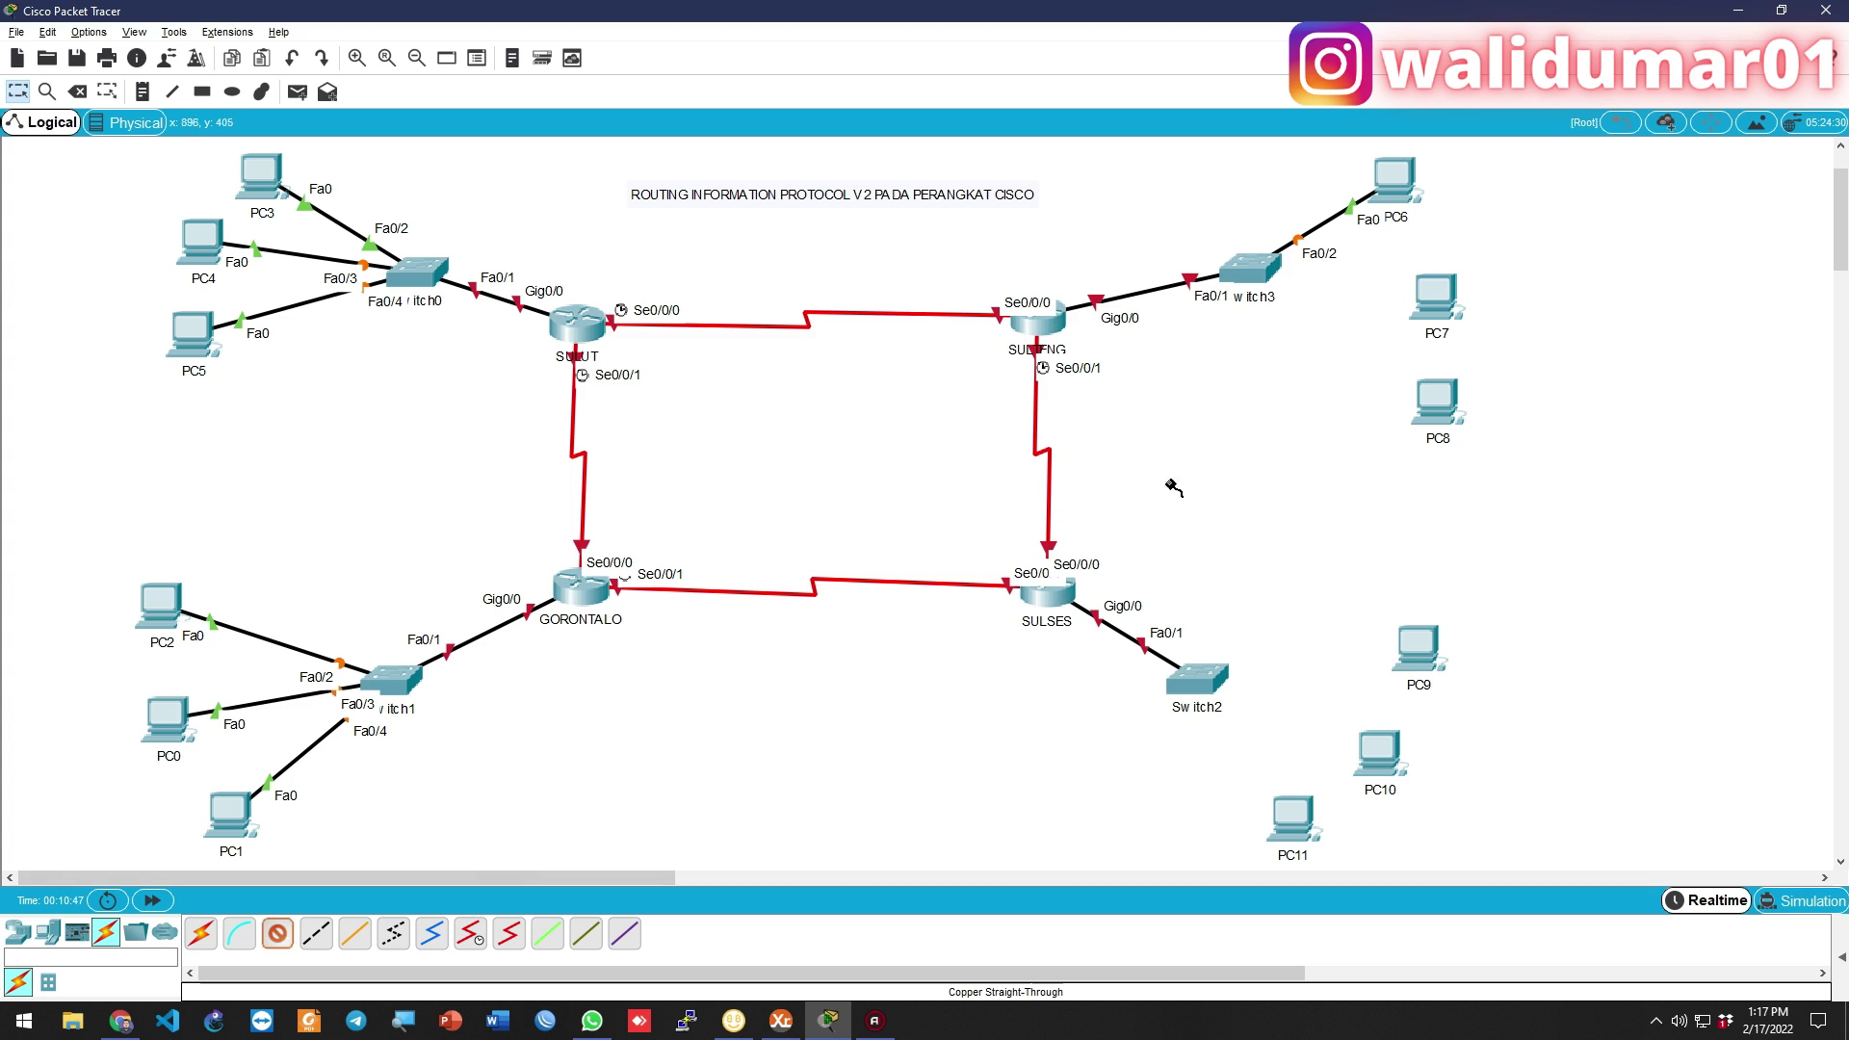
left_click(1440, 294)
left_click(1473, 367)
left_click(1264, 269)
left_click(1333, 303)
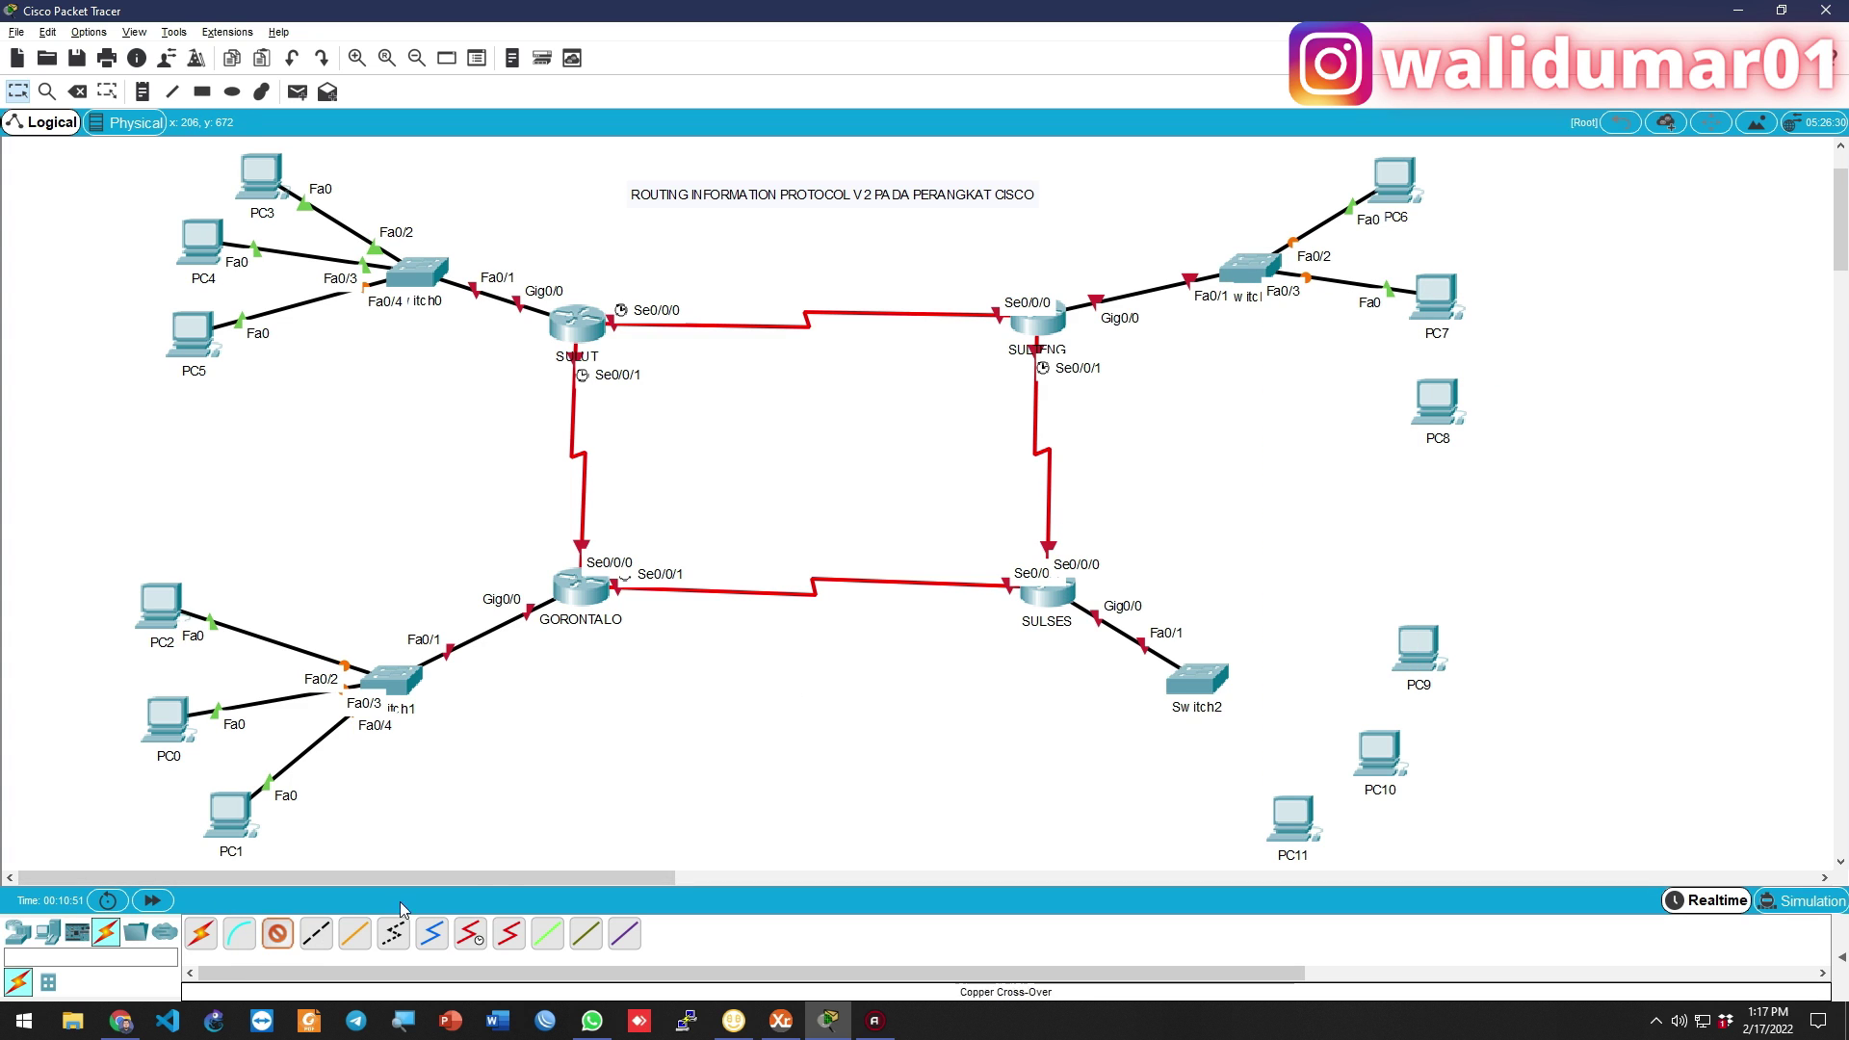
Connect PC8's FastEthernet0 port to Switch3's FastEthernet0/4 port with a Copper Straight-Through cable
left_click(1435, 400)
left_click(1487, 482)
left_click(1261, 266)
left_click(1326, 292)
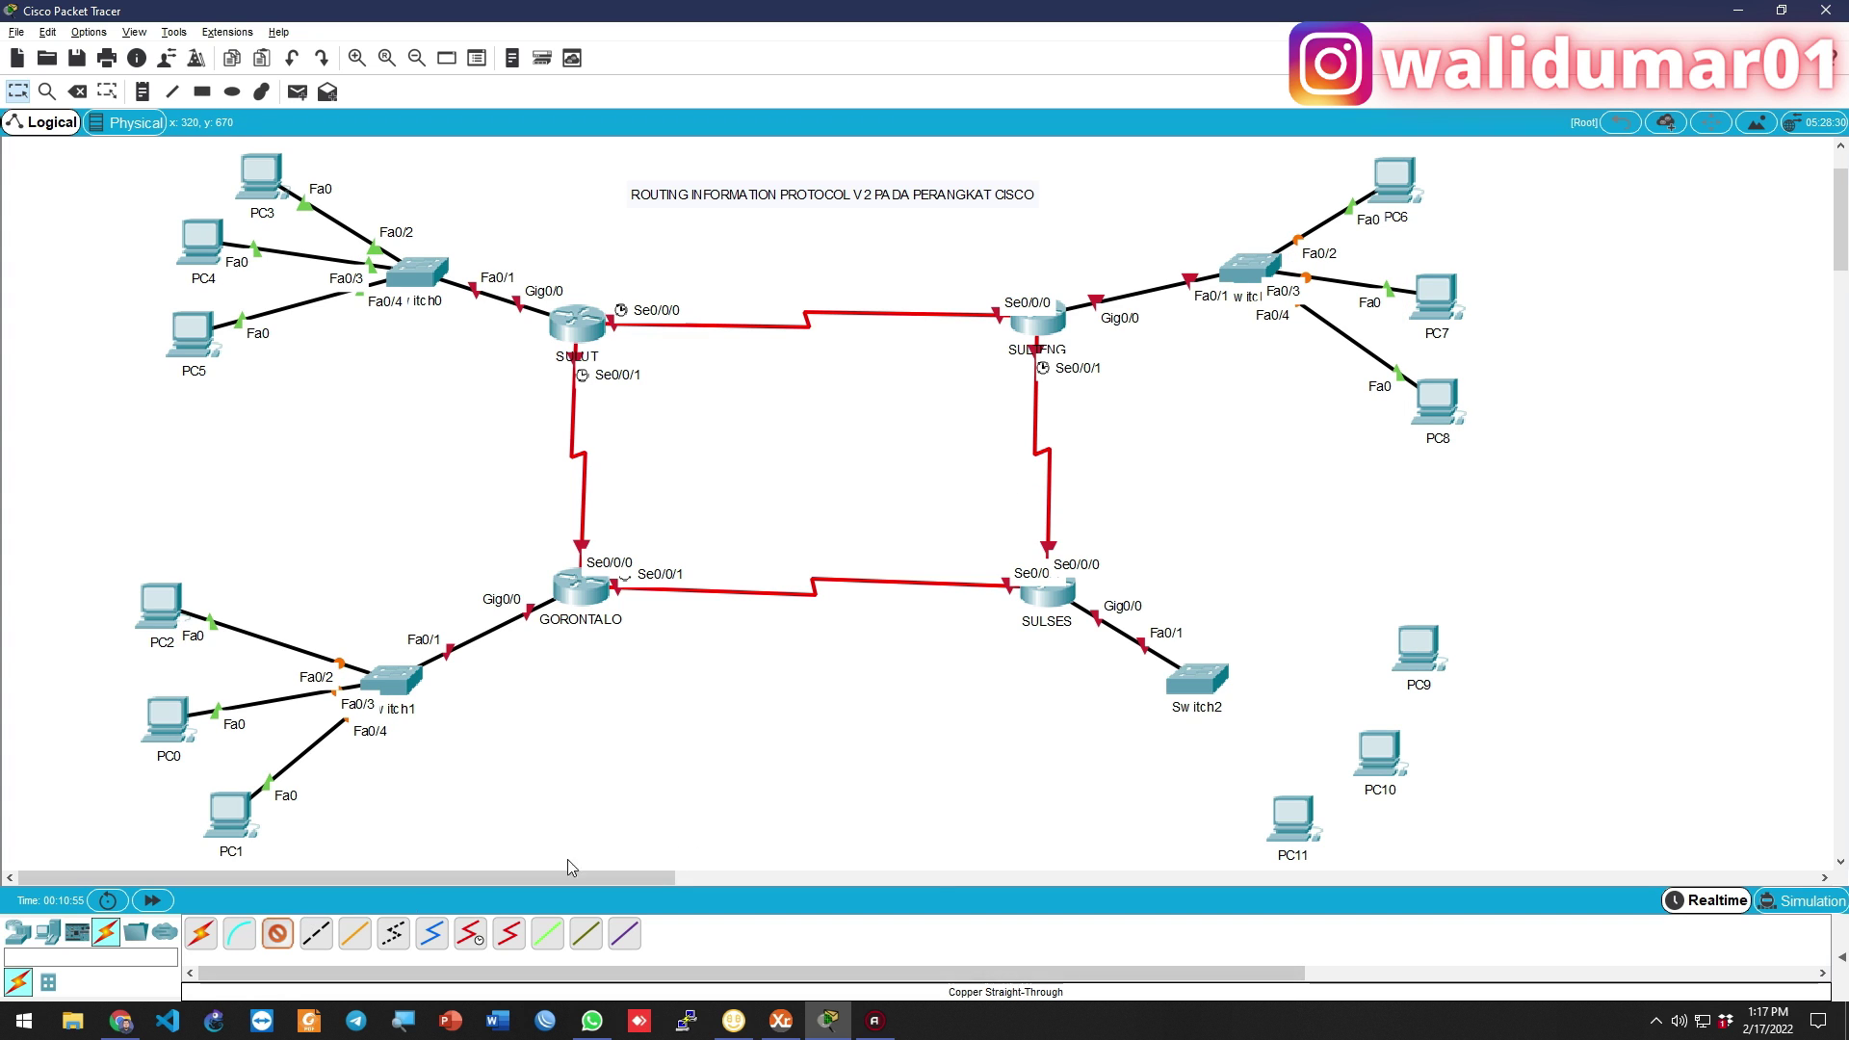
Connect PC9's FastEthernet0 port to Switch2's FastEthernet0/2 port with a Copper Straight-Through cable
left_click(1413, 635)
left_click(1463, 718)
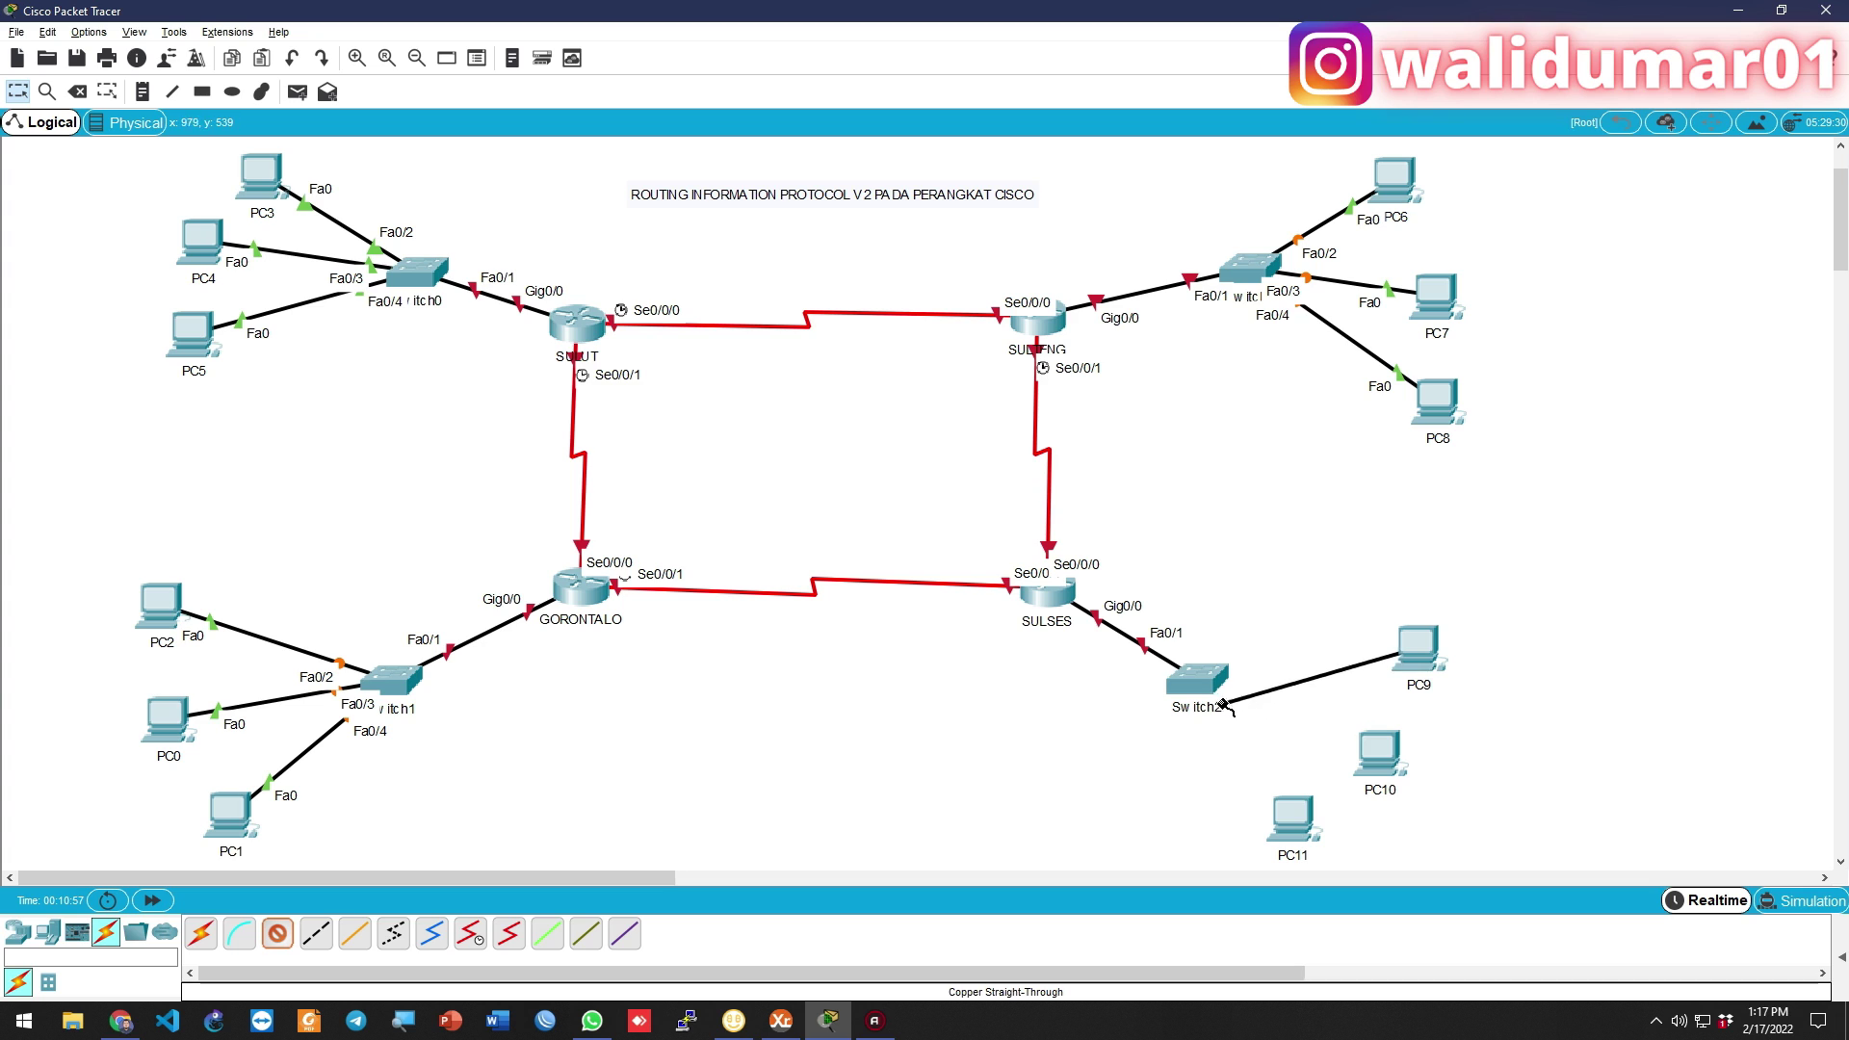
left_click(1196, 679)
left_click(1303, 144)
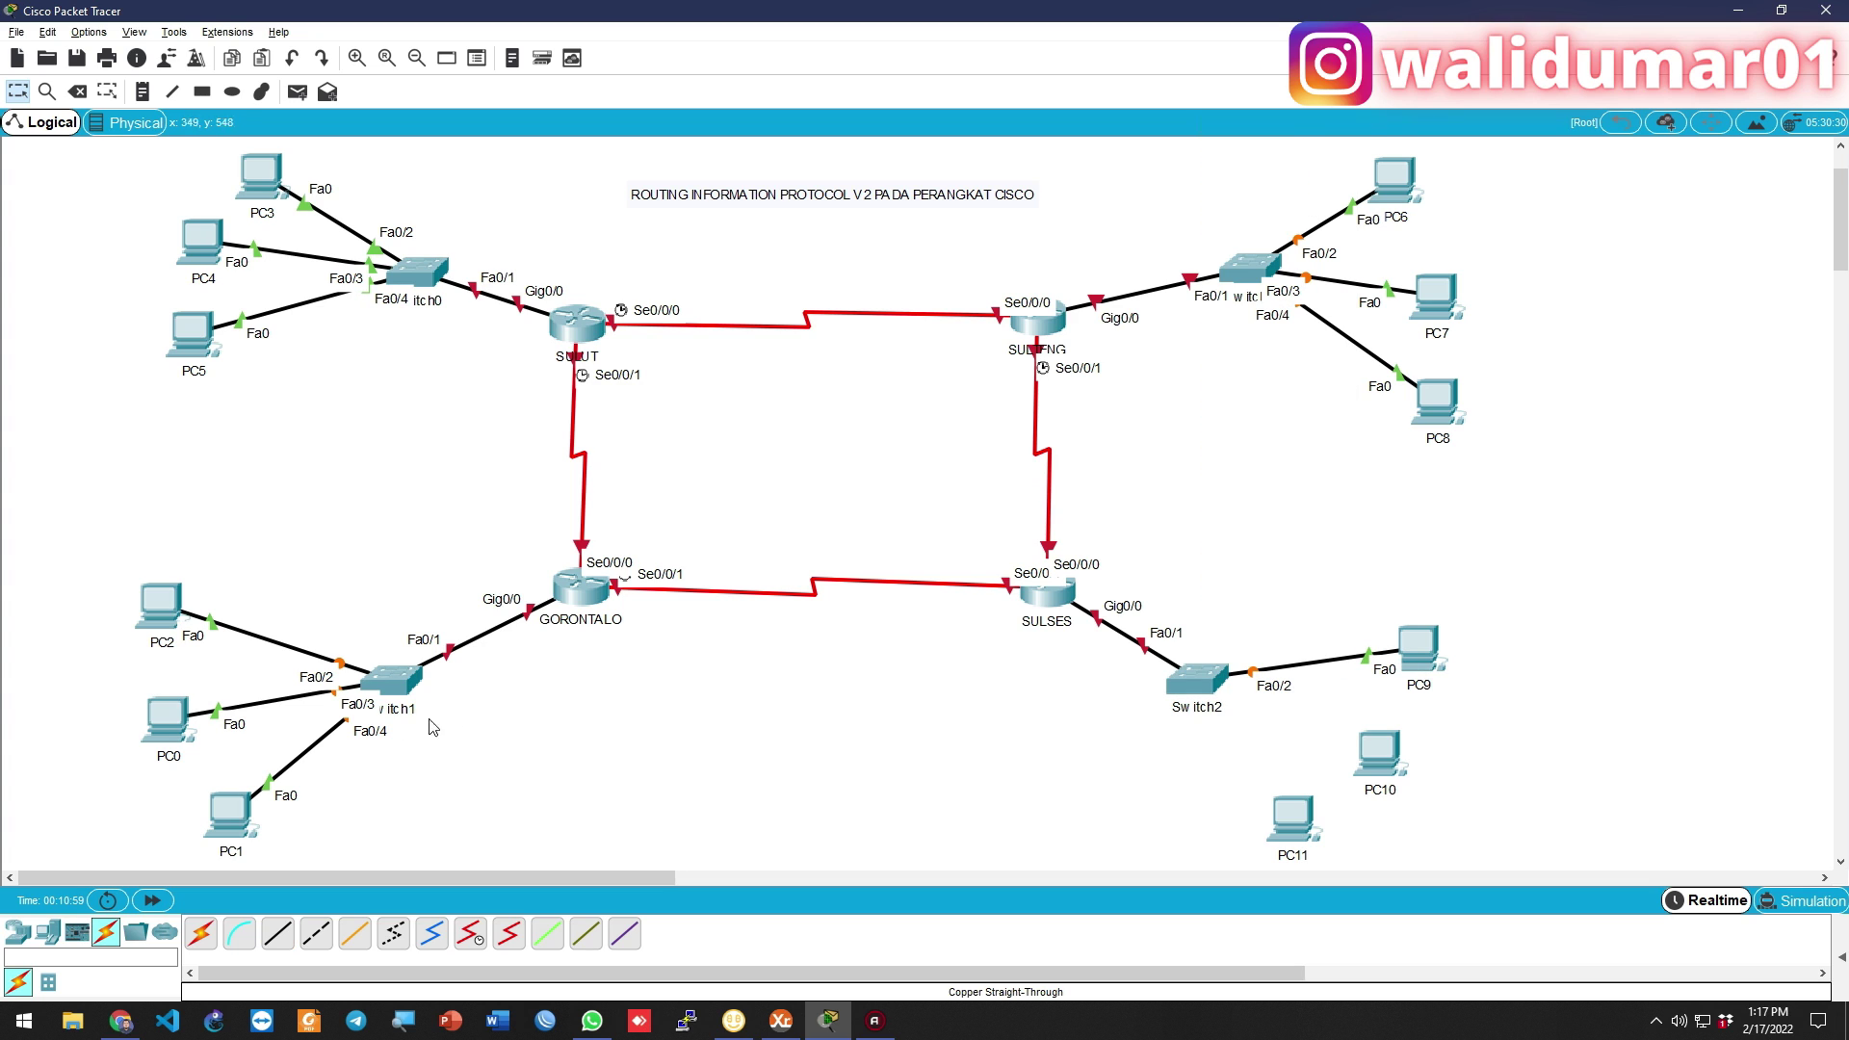
Connect PC10's FastEthernet0 port to Switch2's FastEthernet0/3 port with a Copper Straight-Through cable
left_click(276, 934)
left_click(1398, 748)
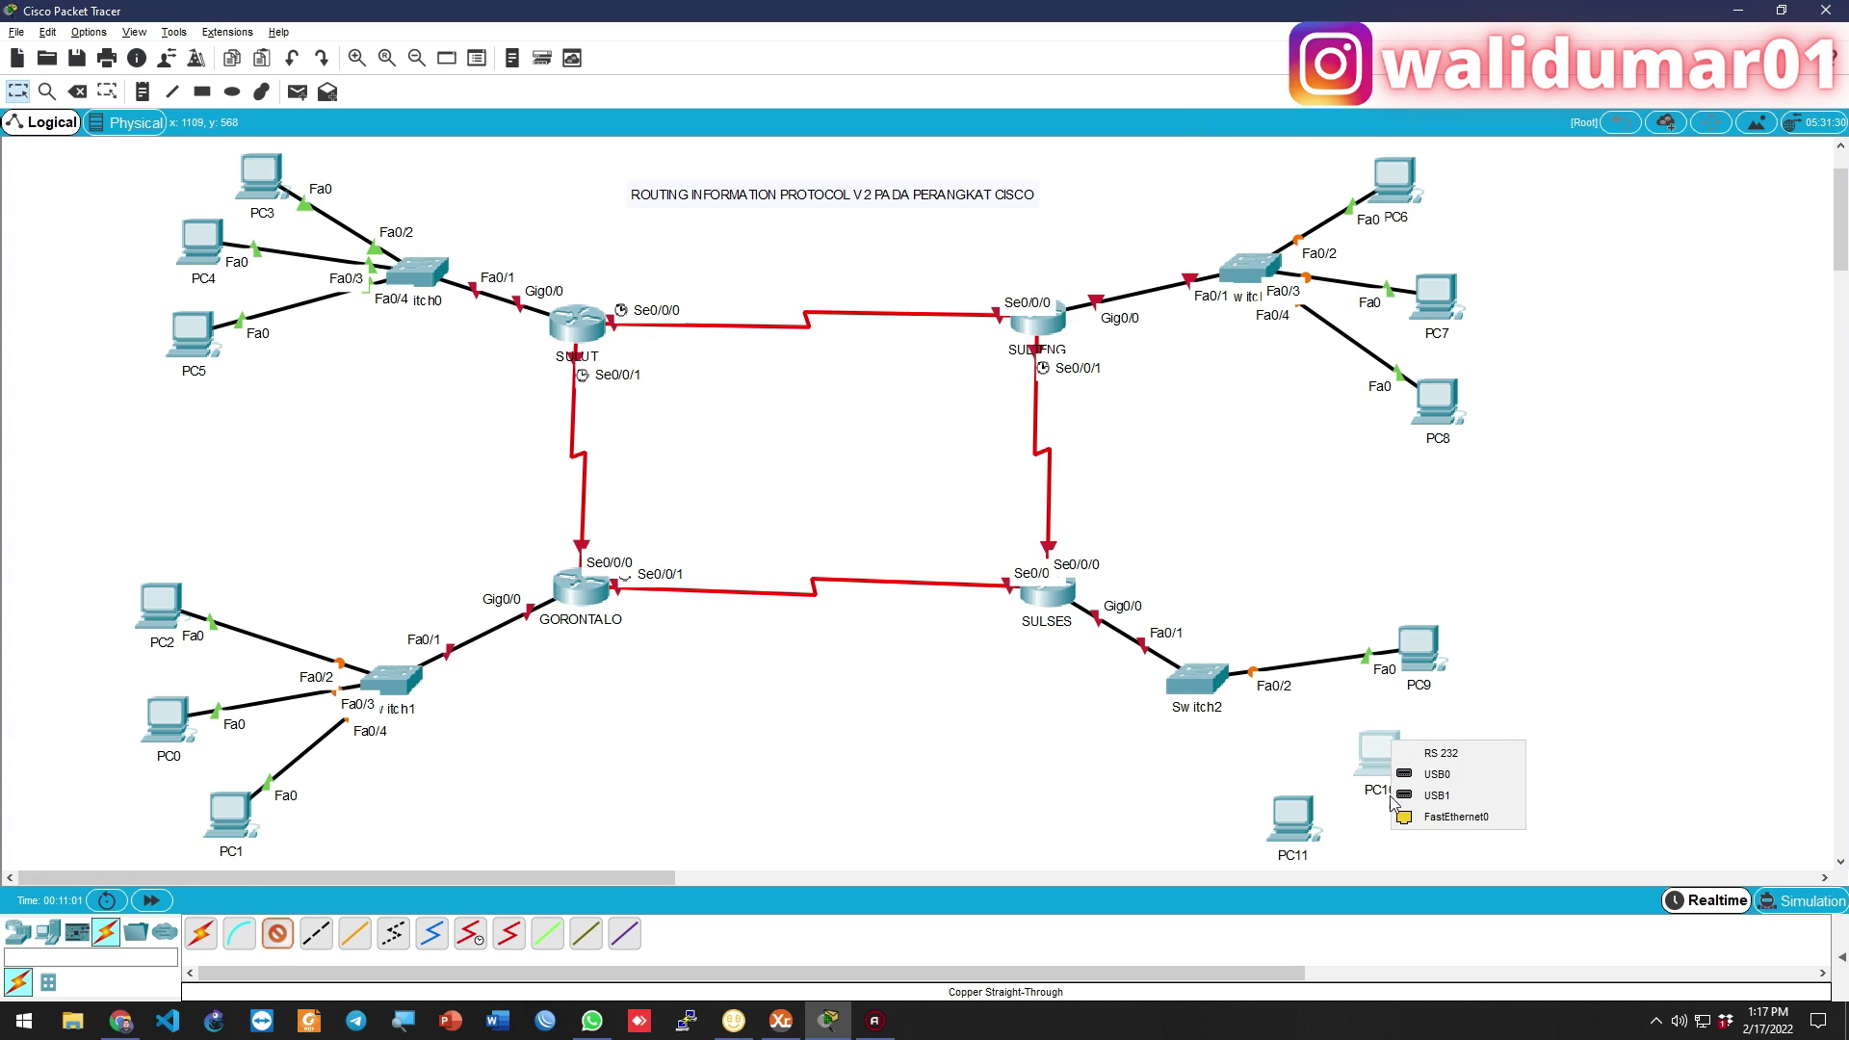
left_click(1426, 813)
left_click(1197, 679)
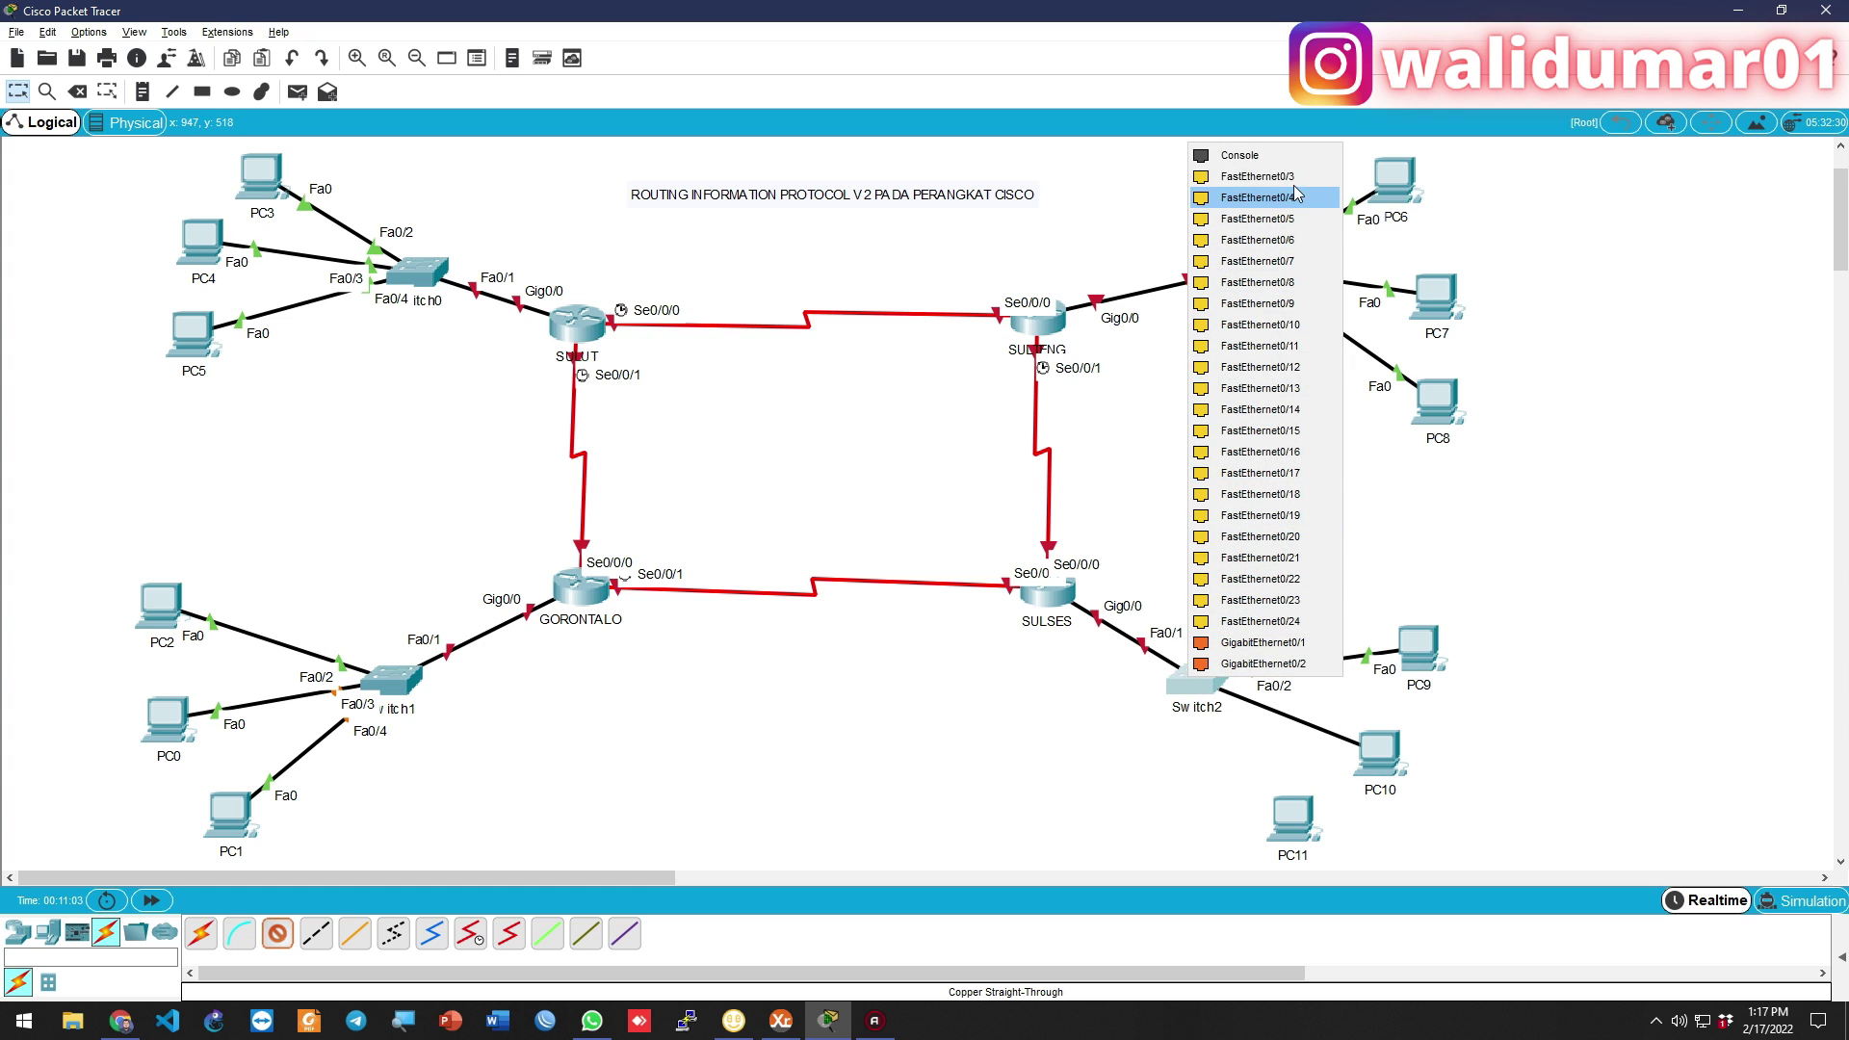
left_click(1270, 196)
Connect PC11's FastEthernet0 port to Switch2's FastEthernet0/4 port with a Copper Straight-Through cable
left_click(279, 931)
left_click(1295, 836)
left_click(1324, 781)
left_click(1194, 679)
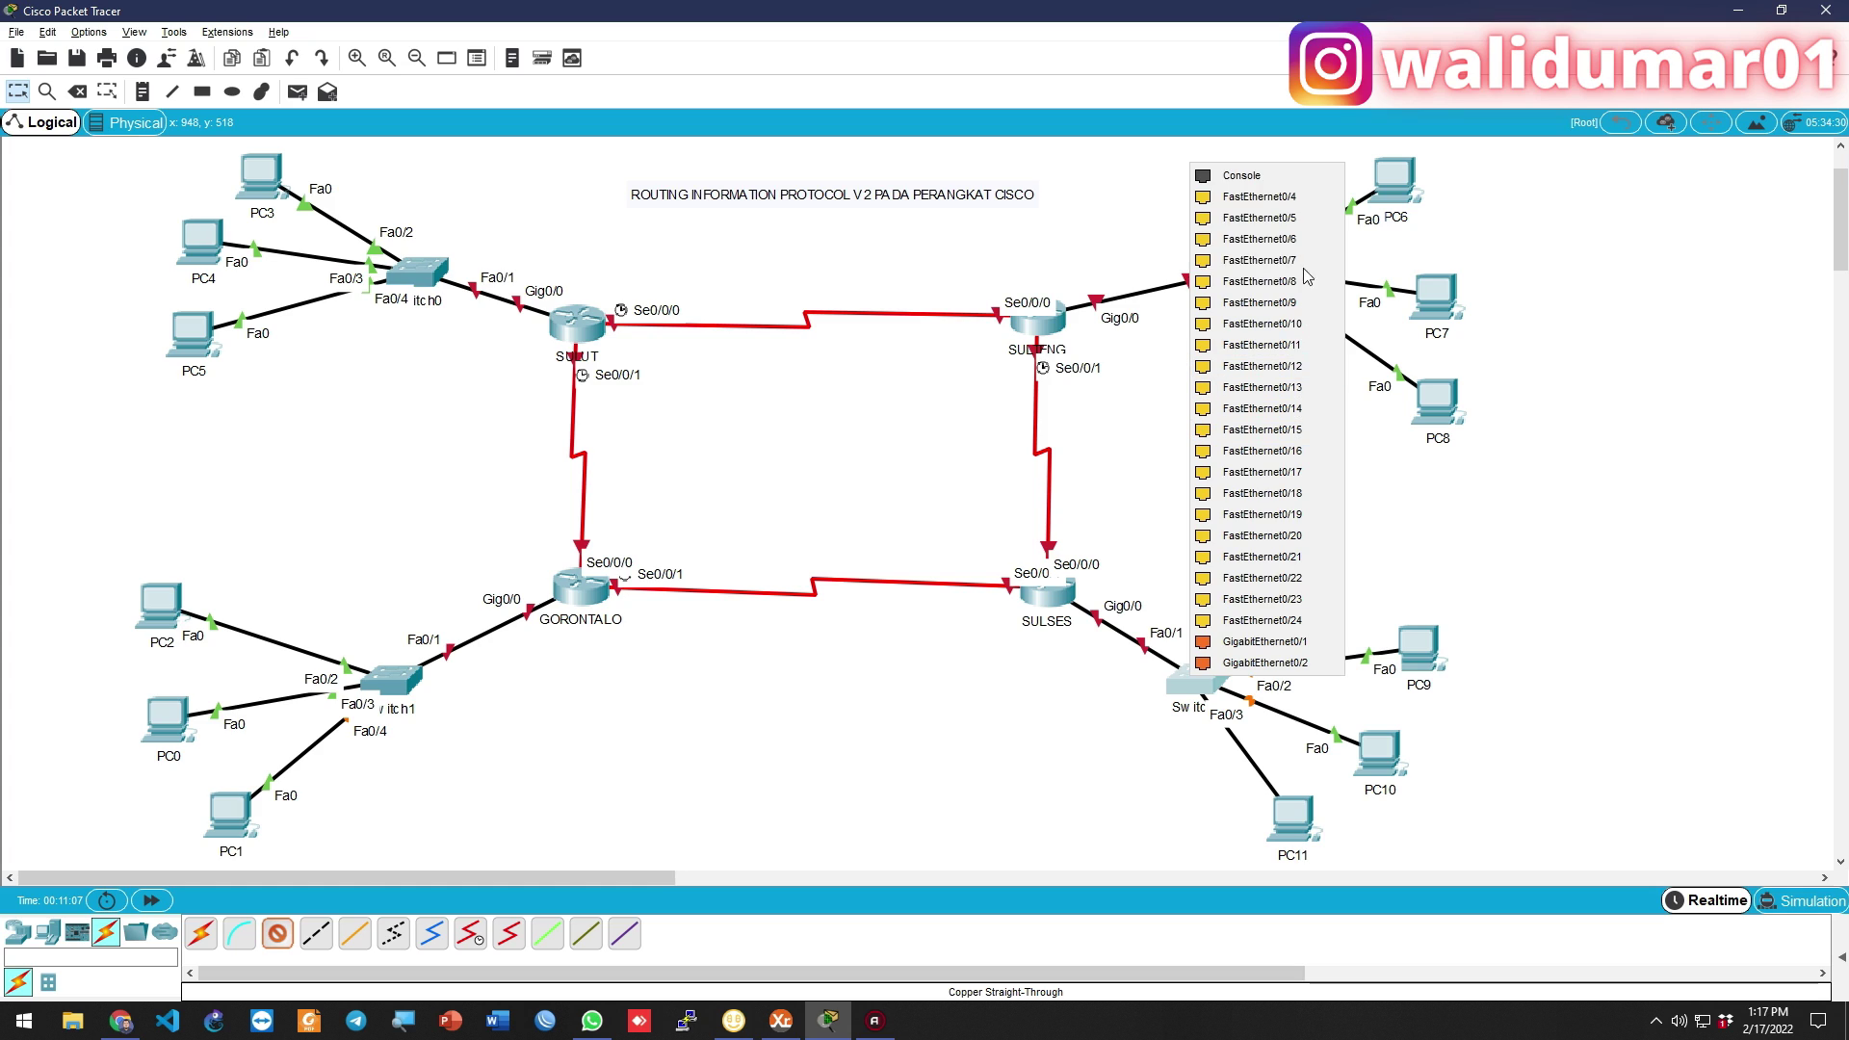
left_click(1296, 194)
Add the note 10.10.10.0/30 above the SULUT–SULTENG link and the note 10.10.20.0/30 below the GORONTALO–SULSES link
key("n")
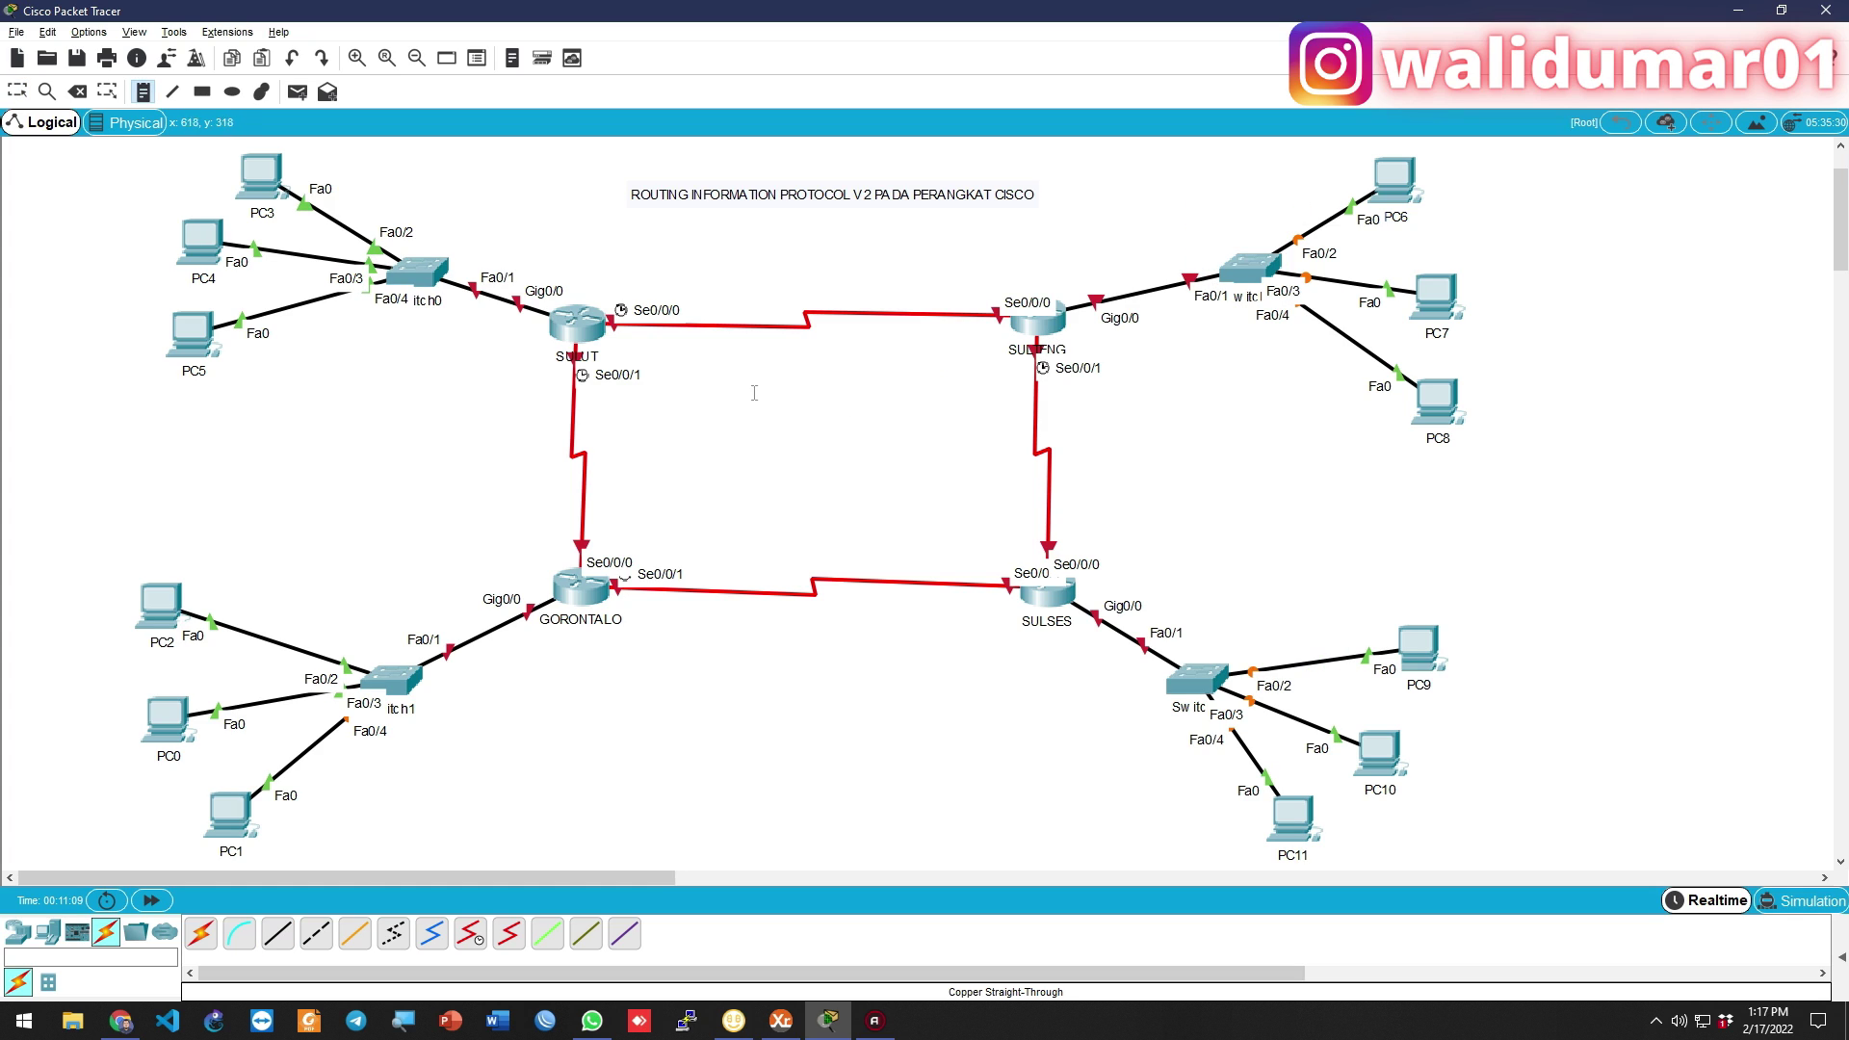
left_click(728, 266)
type("10.10.10.0/30")
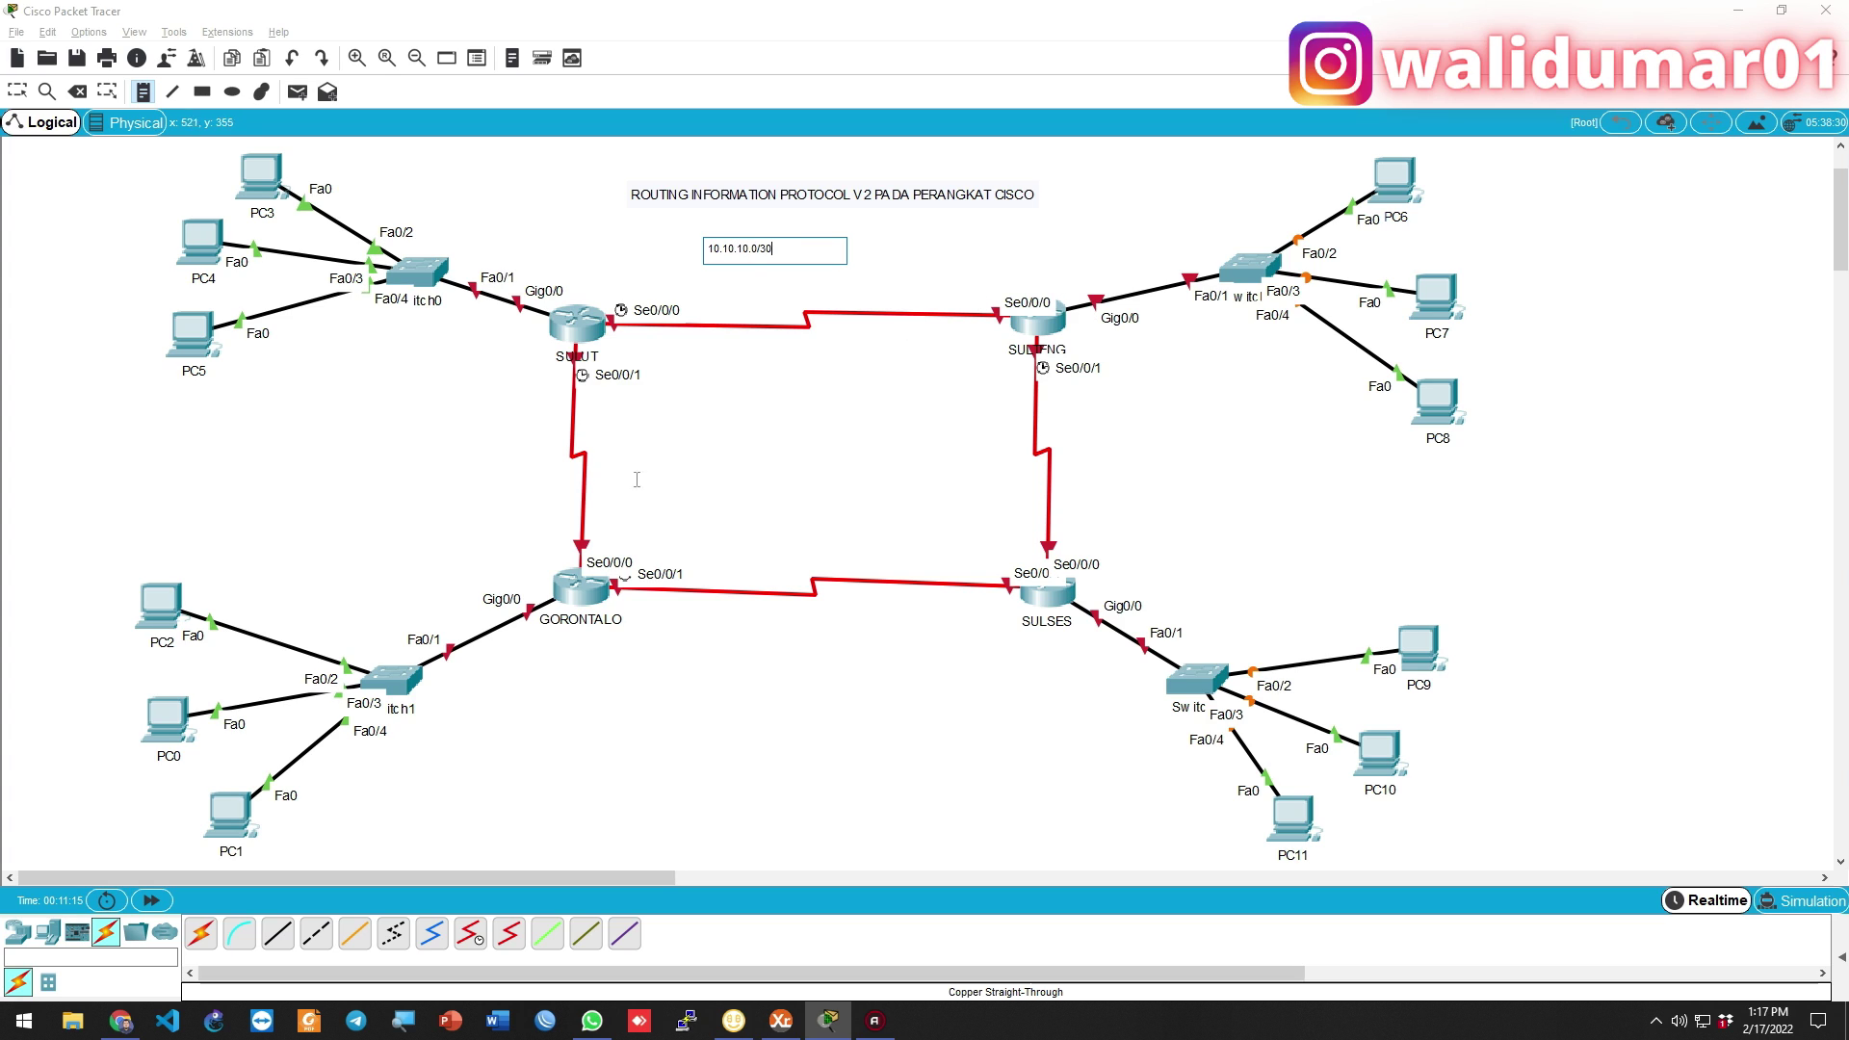
key("Escape")
key("n")
left_click(732, 635)
type("10.10.20.0/30")
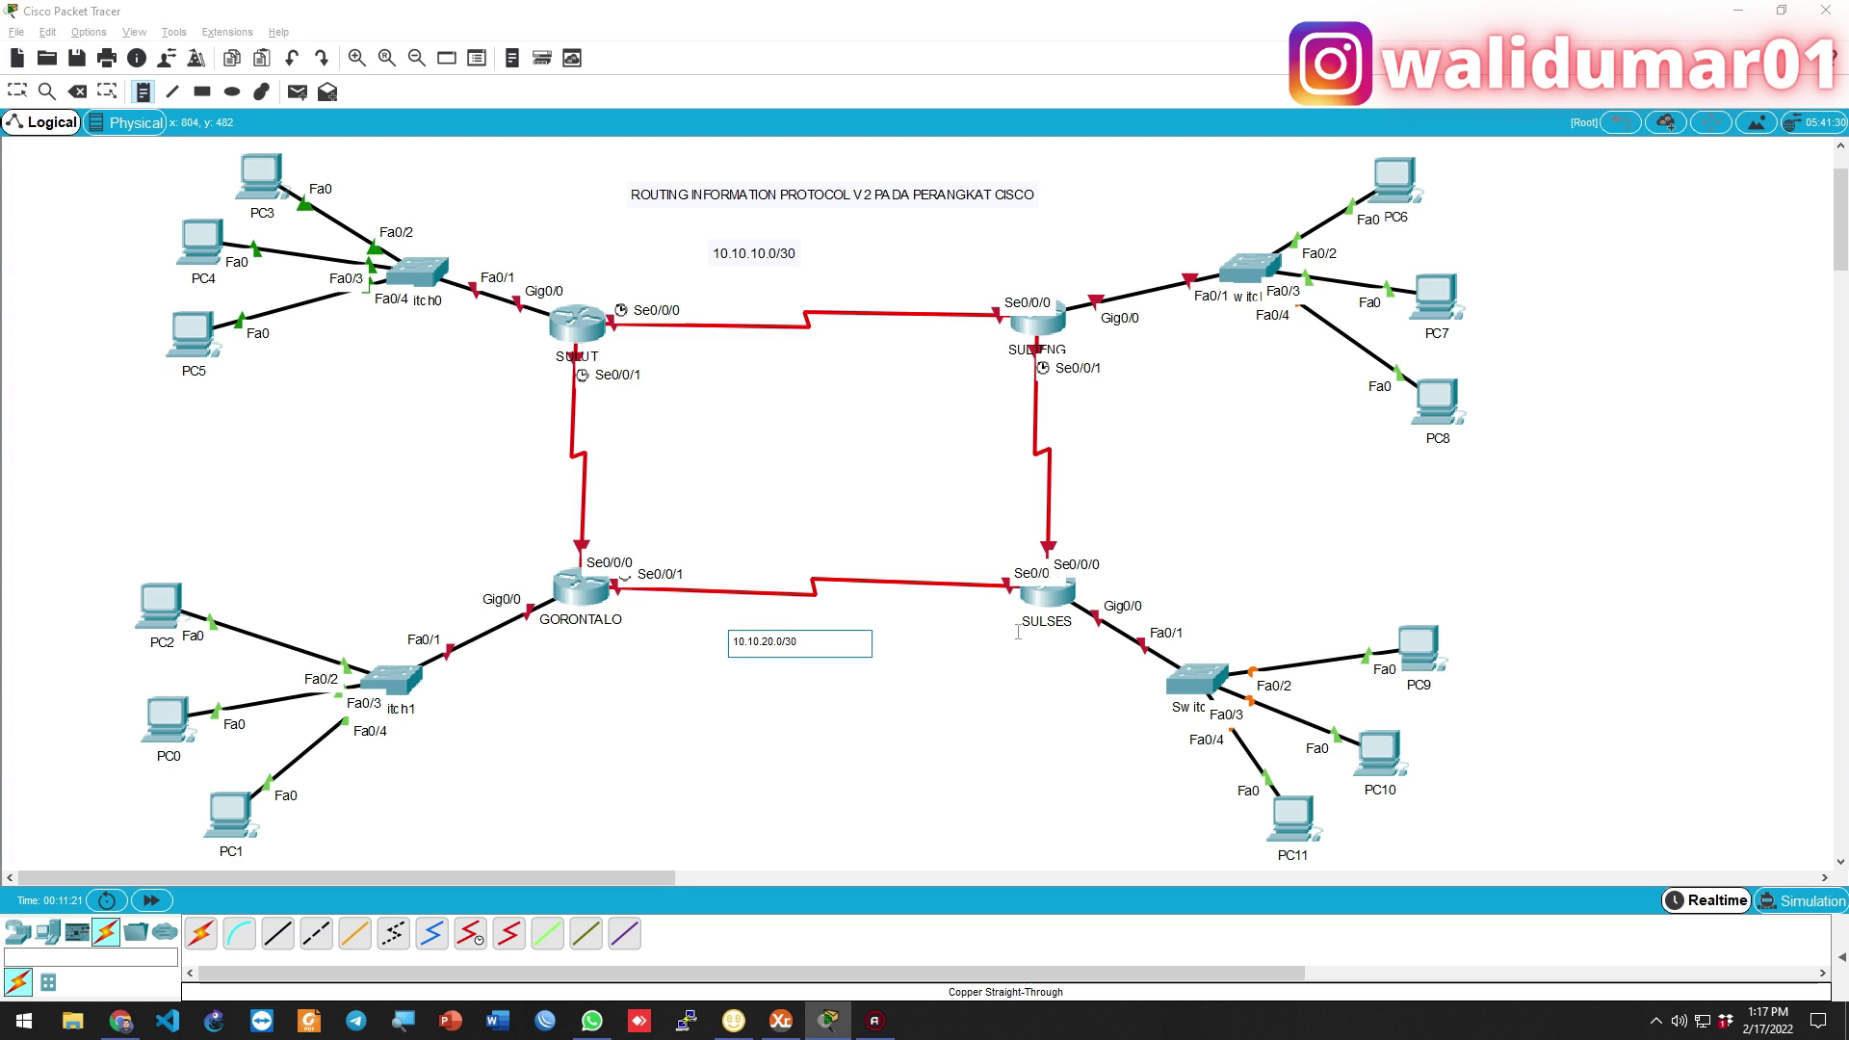
Add the note 10.10.30.0/30 beside the SULTENG–SULSES link and the note 10.10.40.0/30 beside the SULUT–GORONTALO link
left_click(1097, 470)
left_click(1076, 443)
type("10.10.30.0/30")
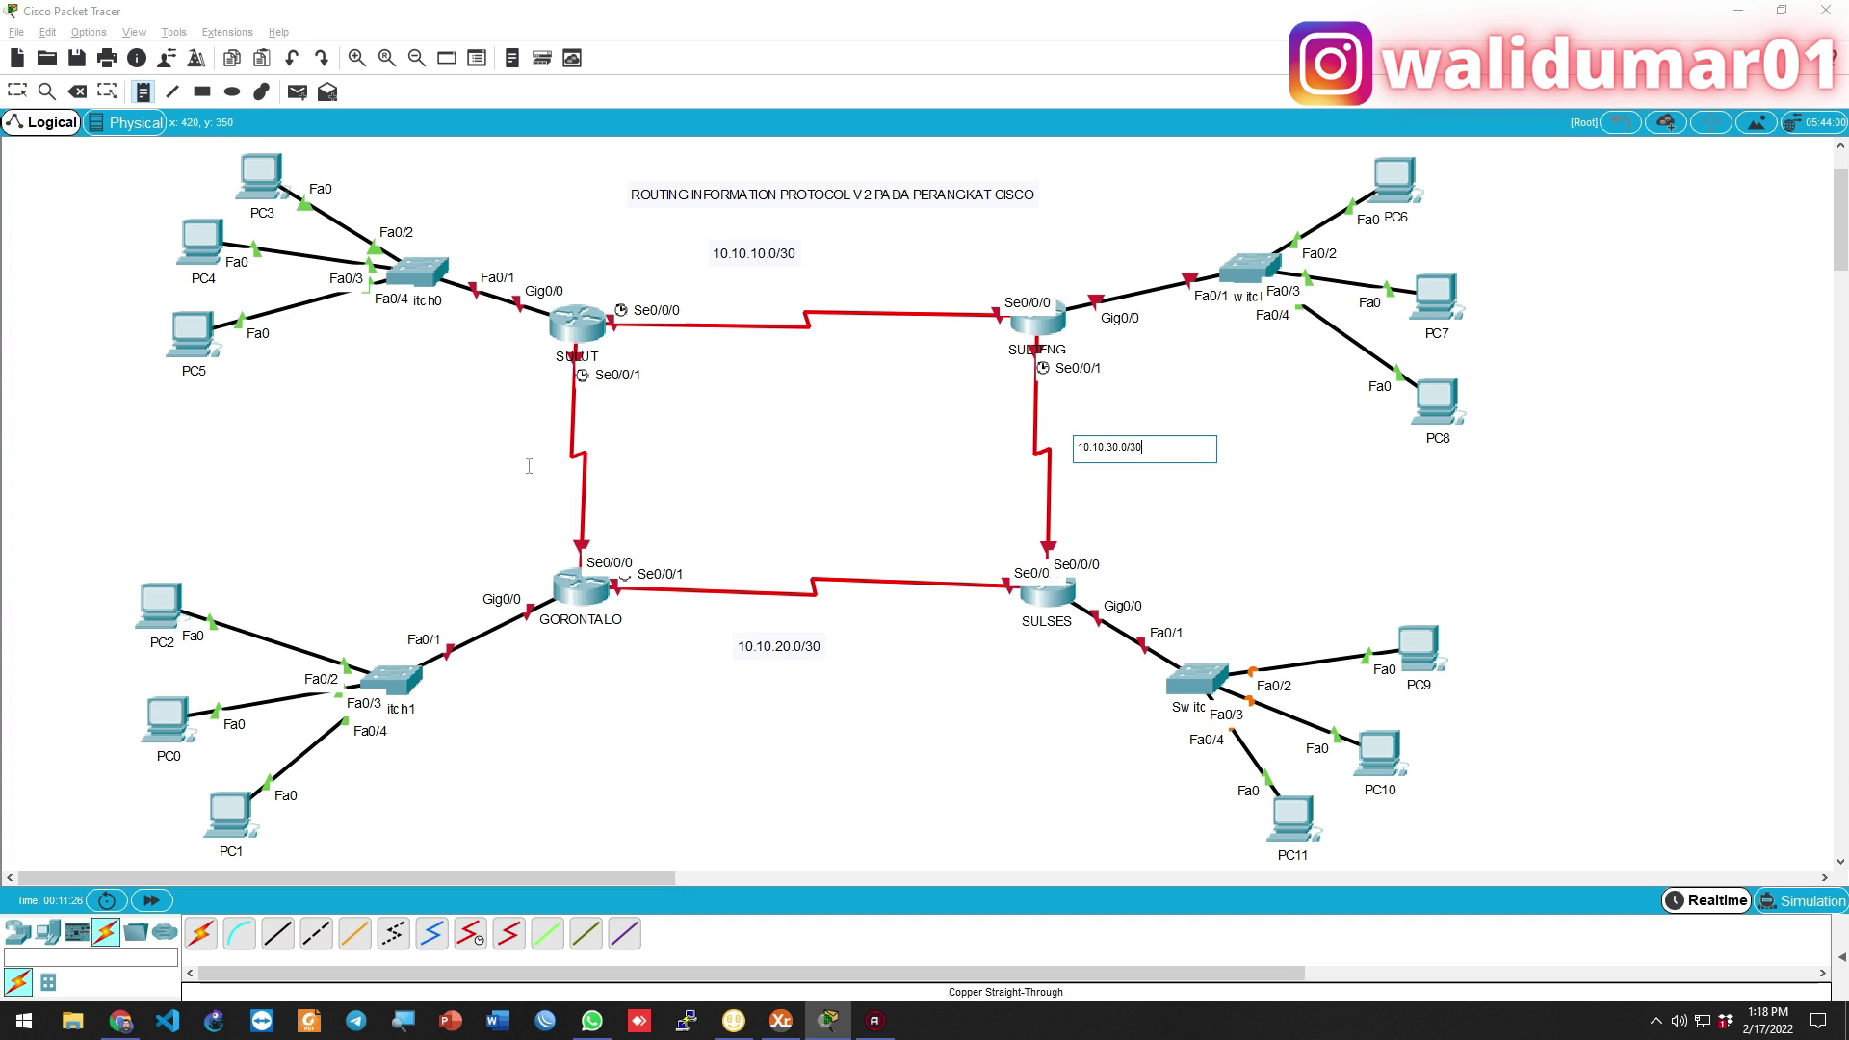
left_click(528, 466)
left_click(502, 434)
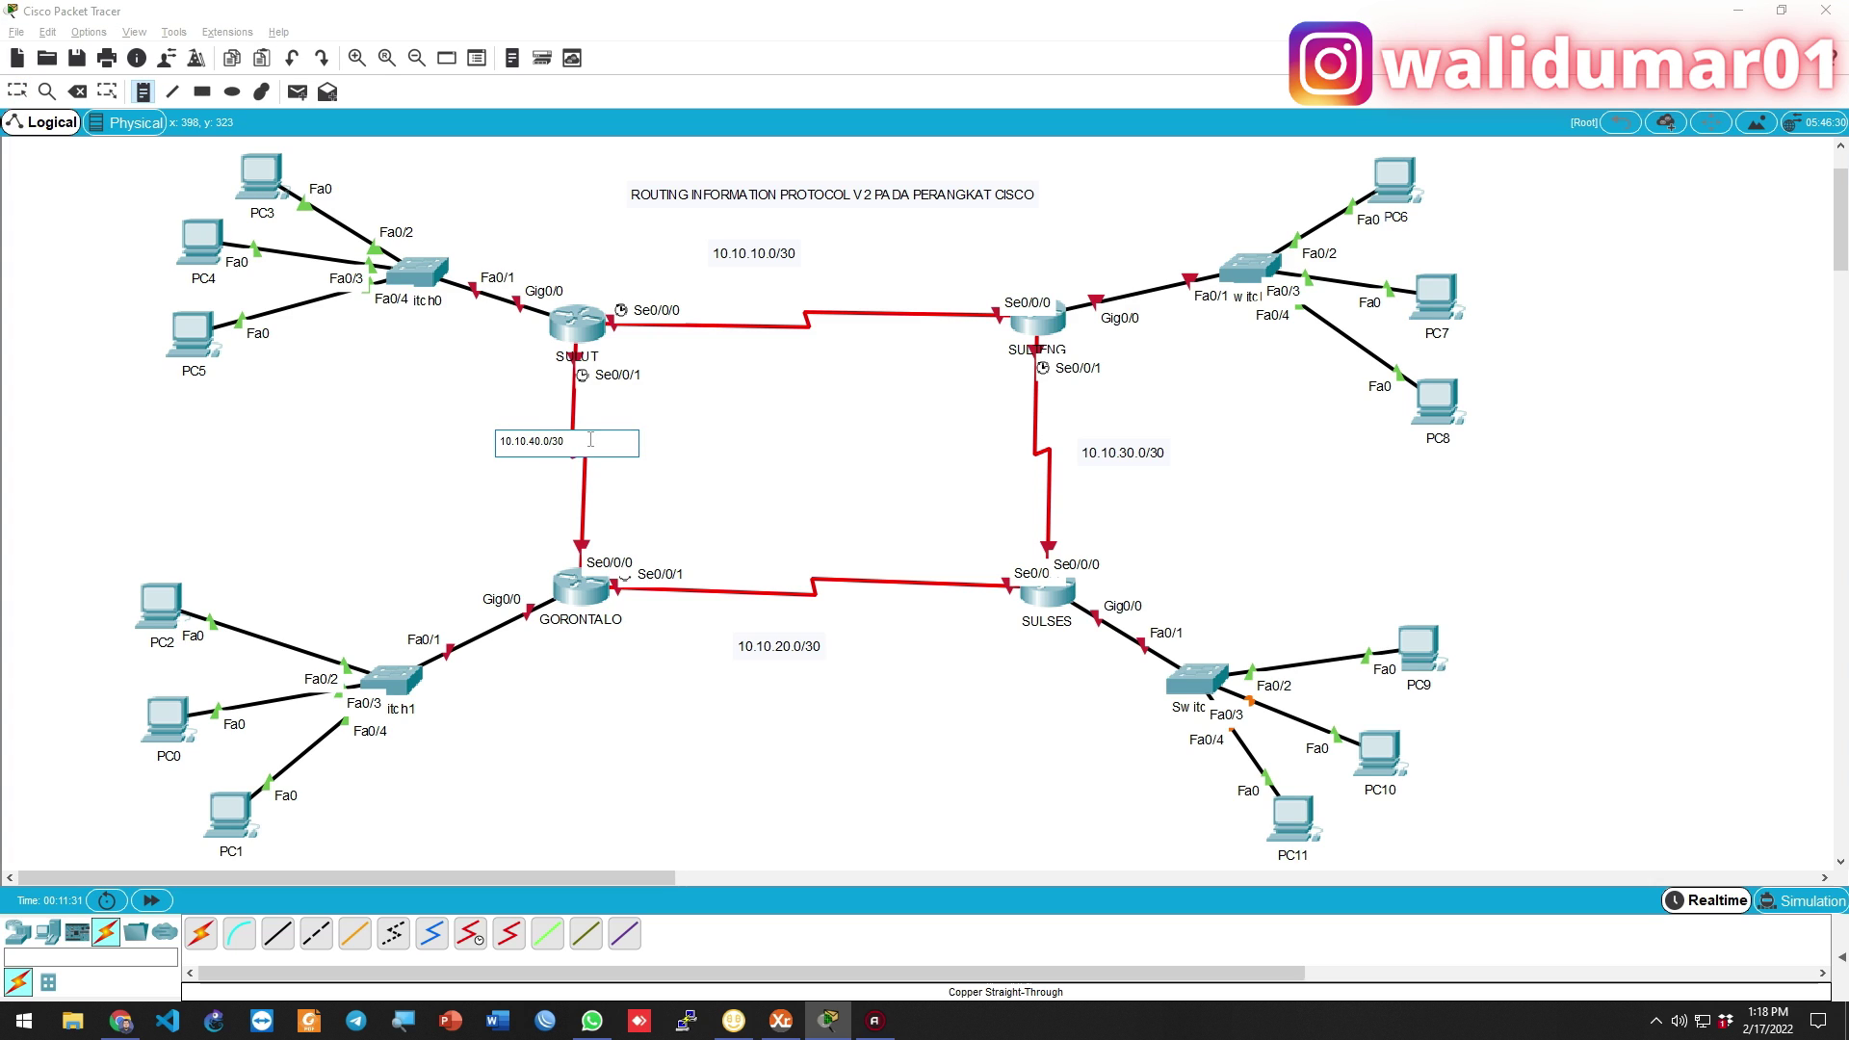
left_click(652, 458)
Move the four 10.10.x.0/30 notes close to their serial links, with the two side-link notes inside the router ring
left_click_drag(549, 453, 646, 464)
left_click_drag(1098, 454, 951, 464)
left_click_drag(806, 641, 821, 614)
left_click_drag(786, 249, 841, 282)
Add the note 192.168.1.0/27n above the Switch0–SULUT link and the note 192.168.2.0/27 above the SULTENG–Switch3 link
key("n")
left_click(456, 222)
type("192.168.1.0/27n")
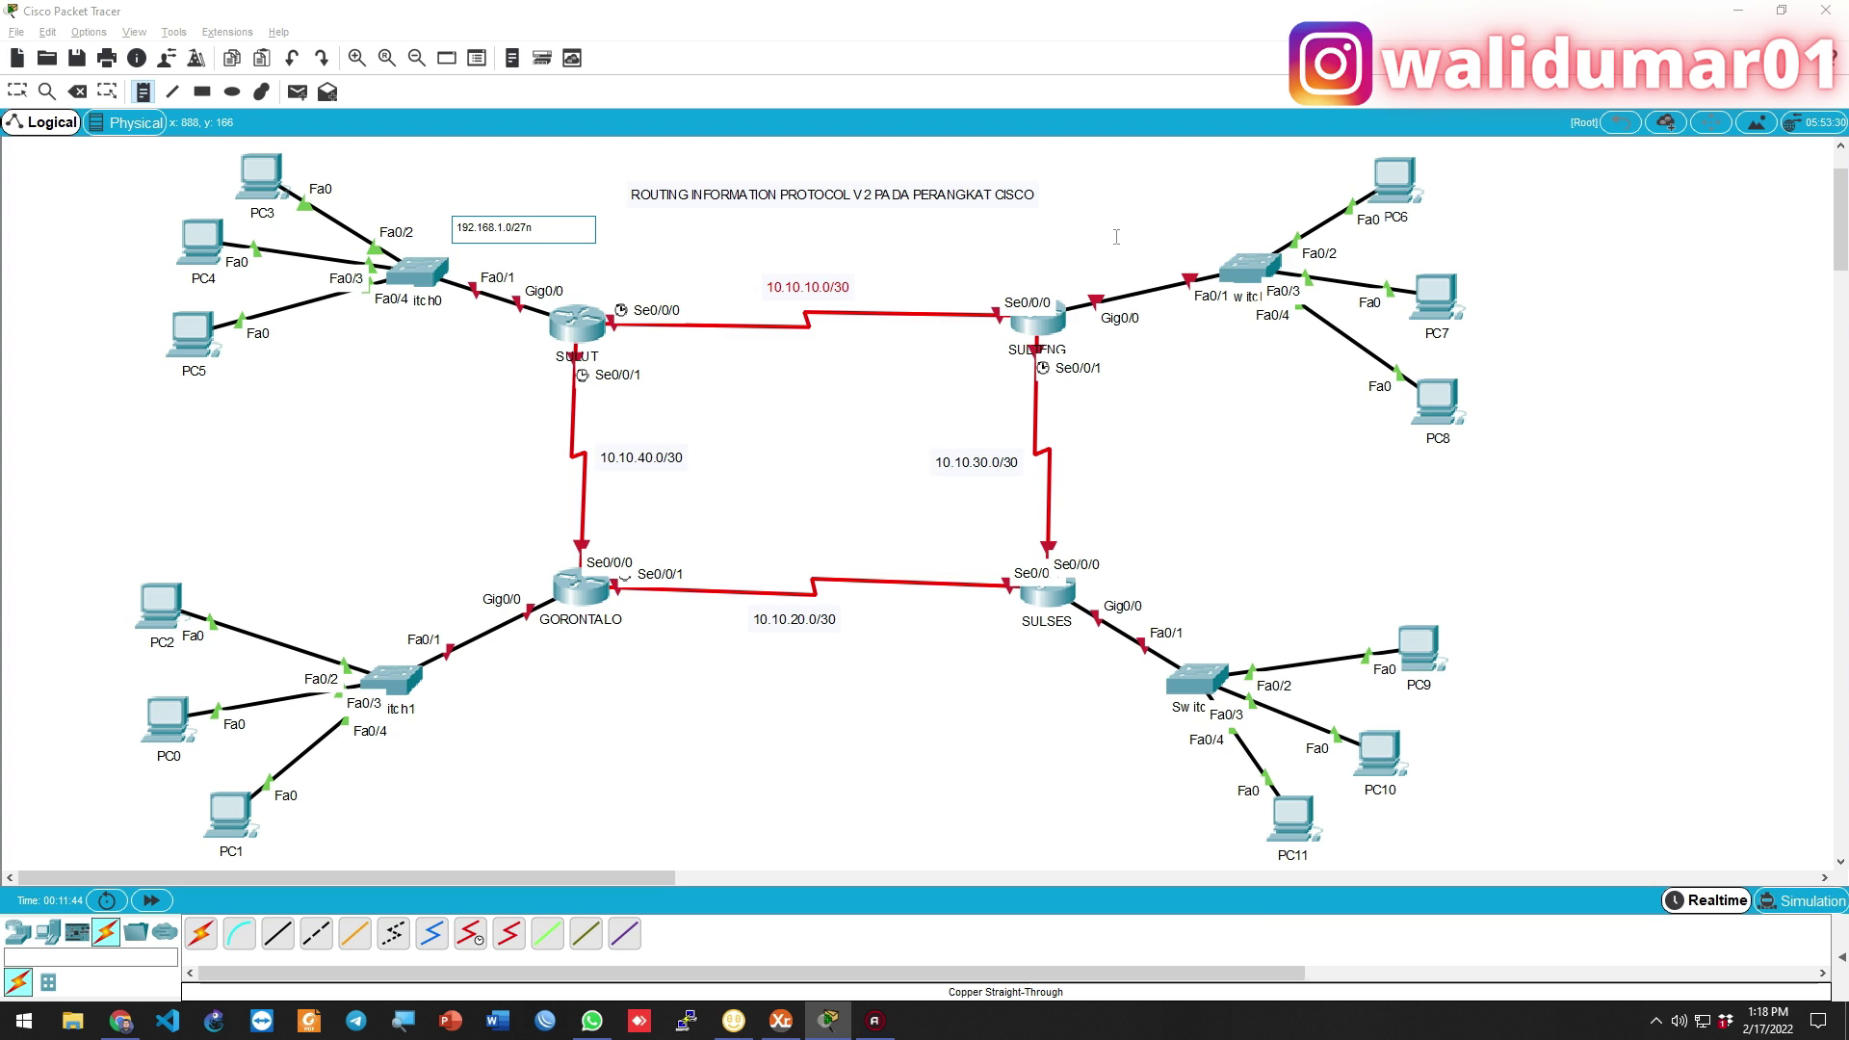
key("Escape")
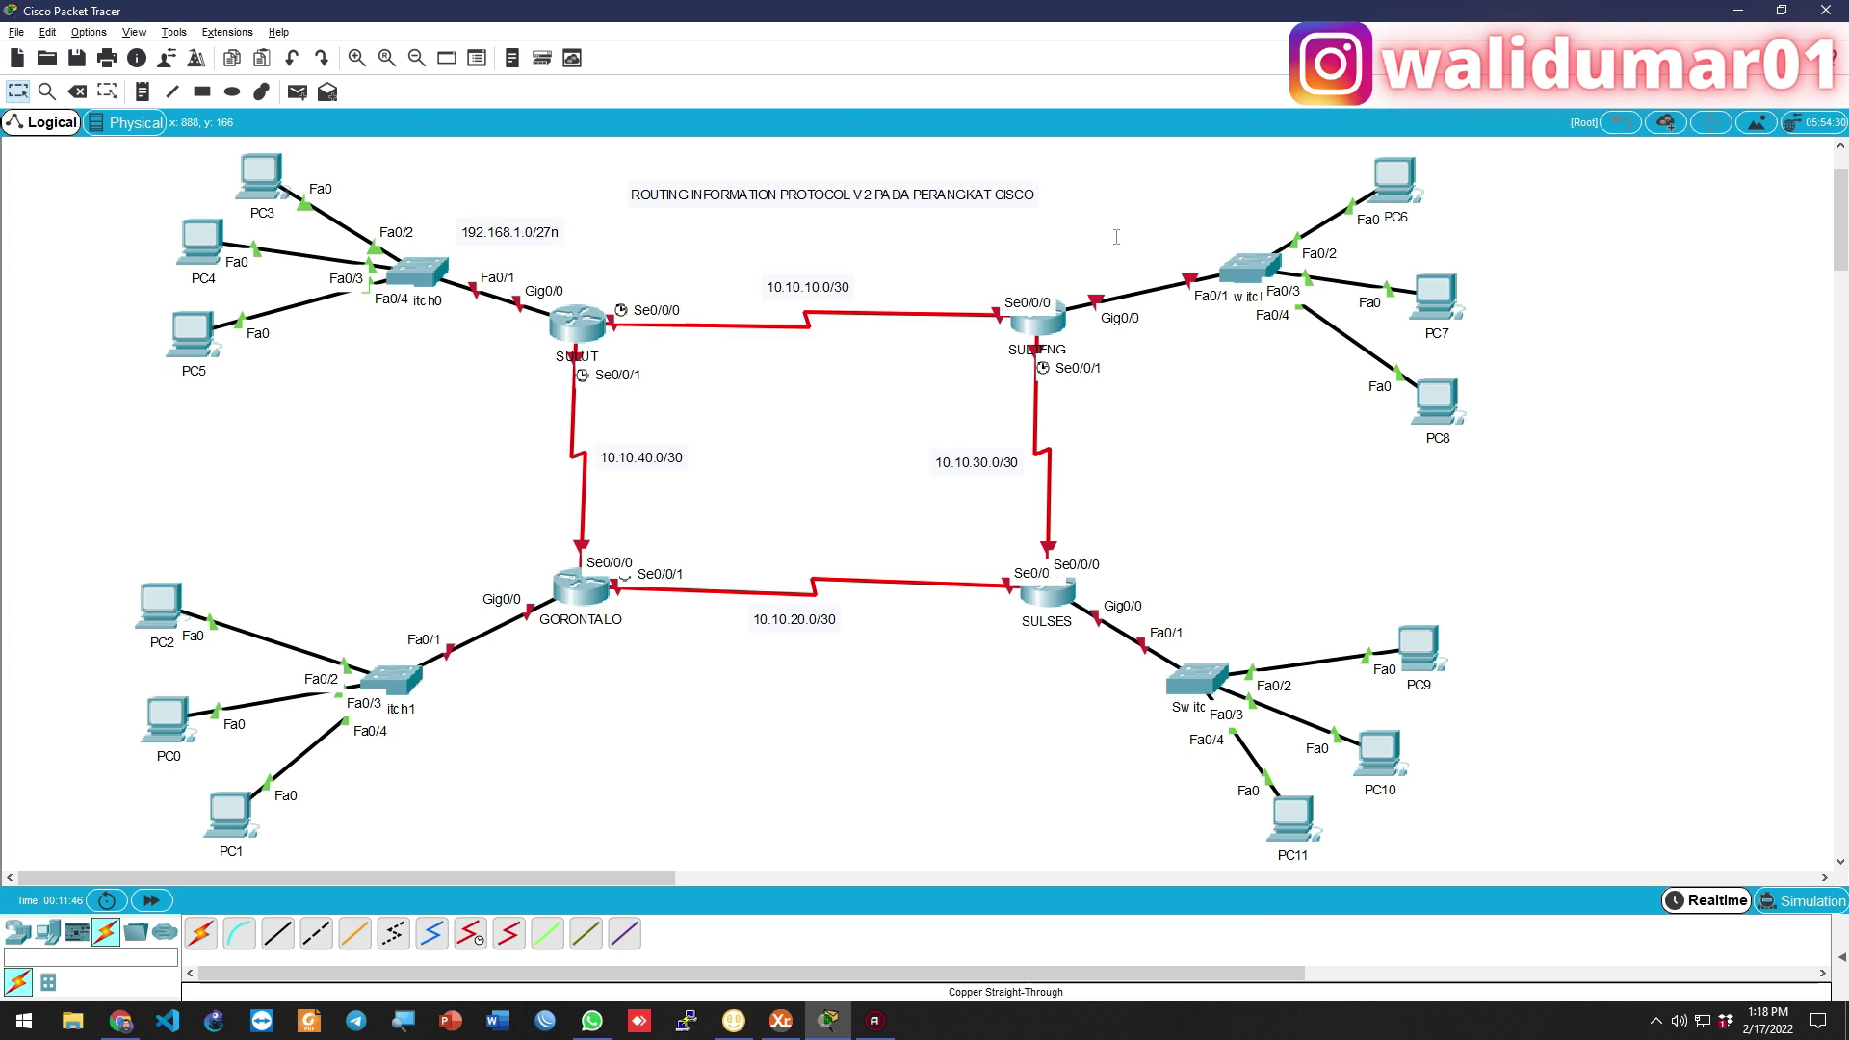
key("n")
left_click(1093, 247)
type("192.168.2.0/27")
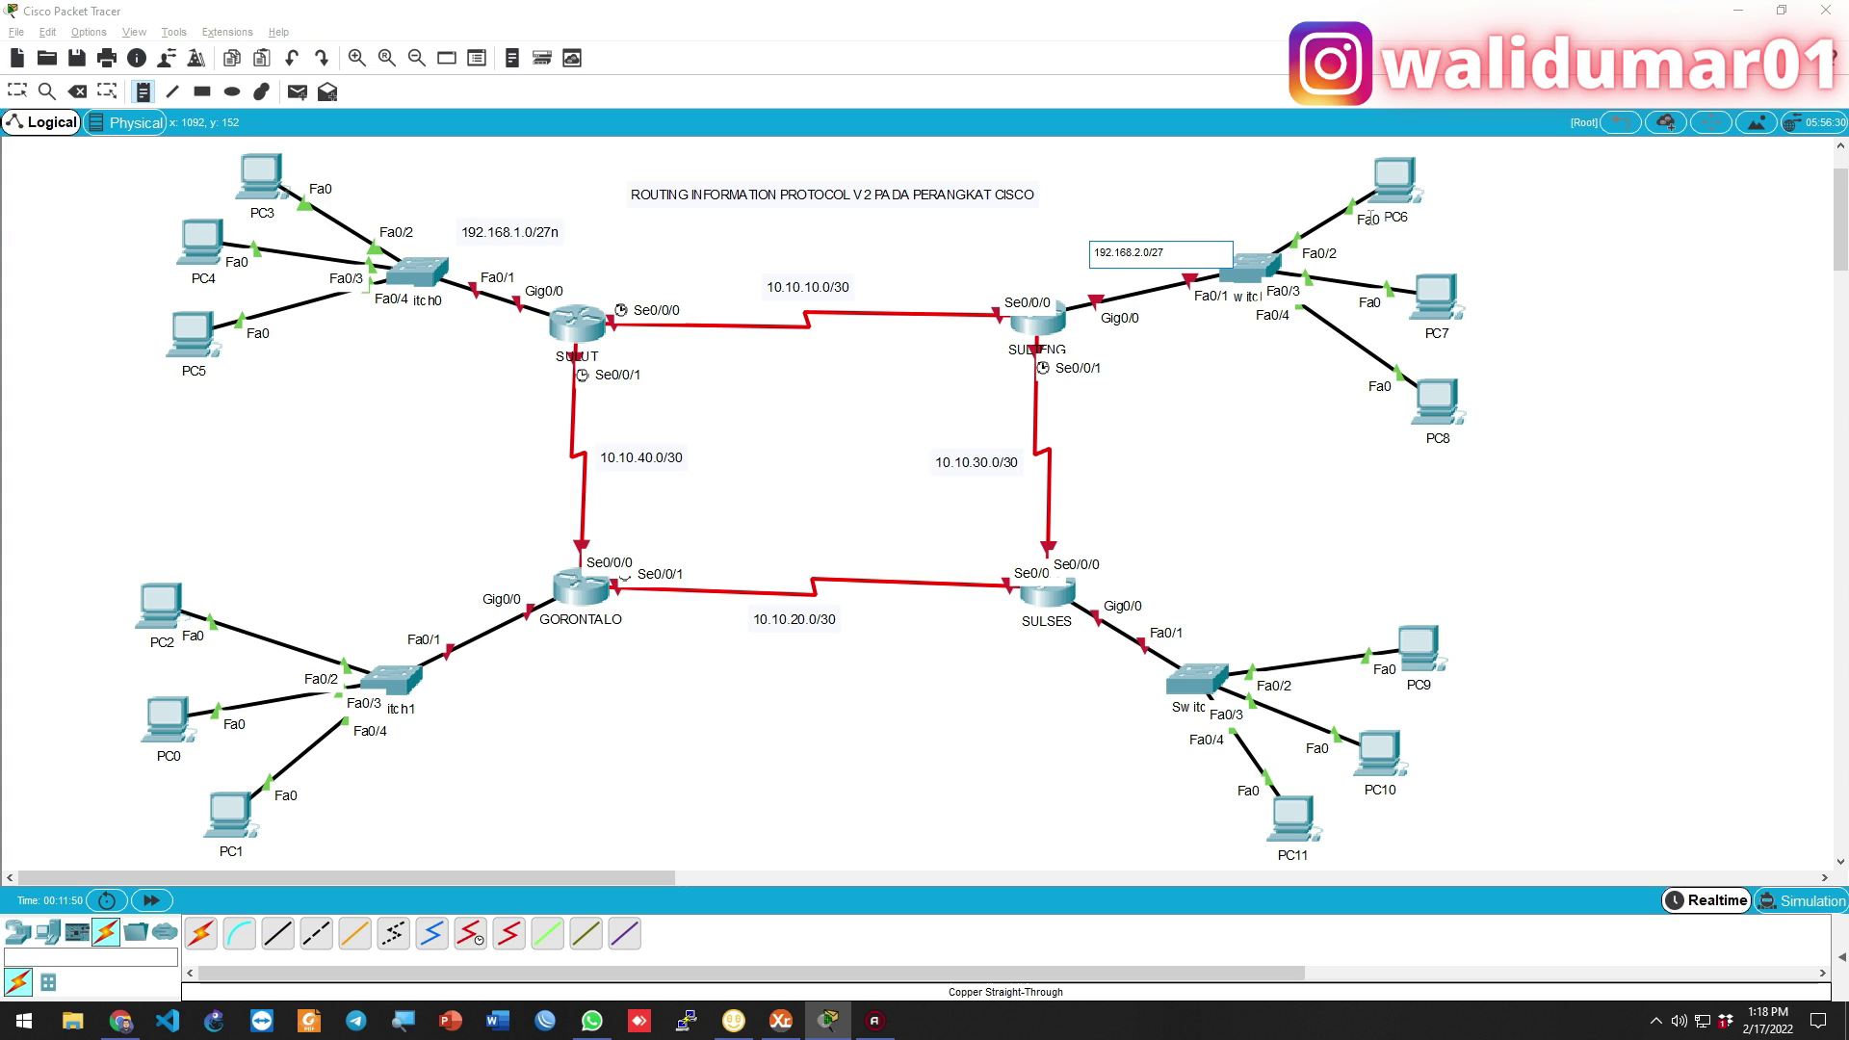
key("Escape")
Add the note 192.168.3.0/27 just below Switch2 for the SULSES LAN
key("n")
left_click(1095, 709)
type("192.168.3.0")
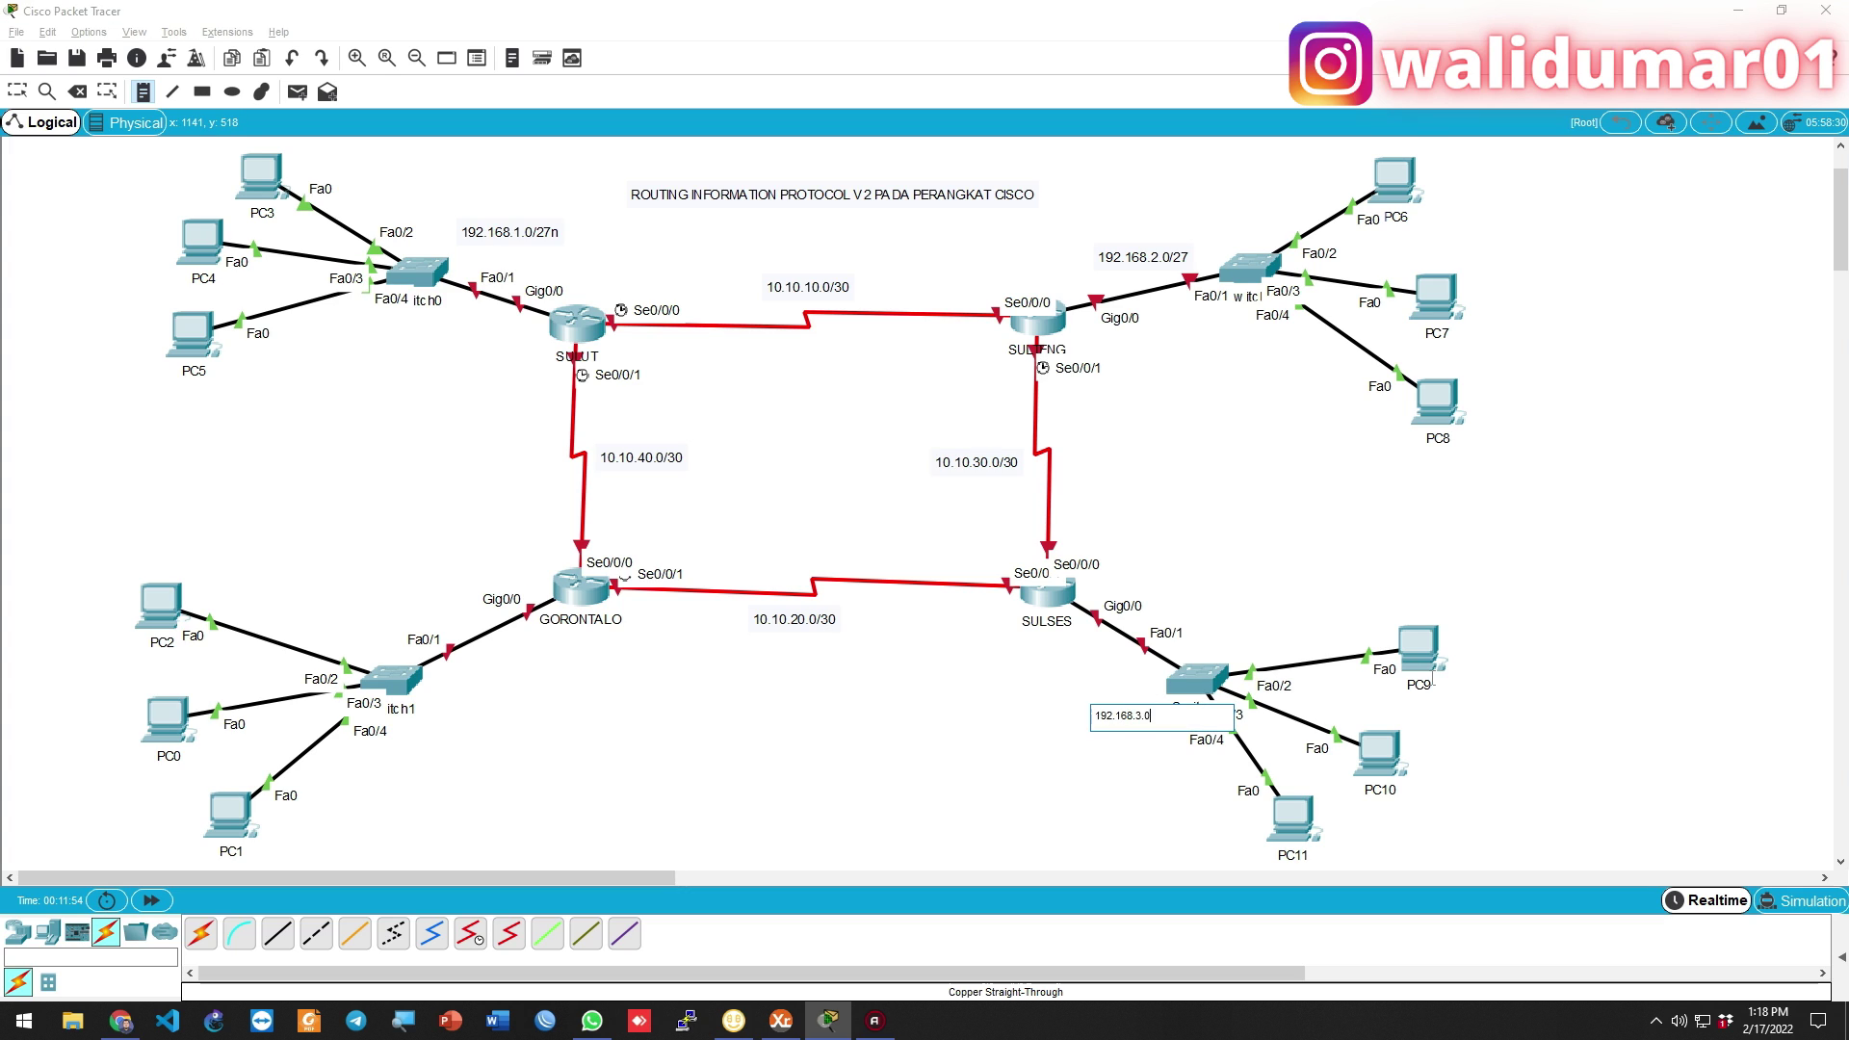
key("Escape")
Add the note 192.168.4.0/27 for the GORONTALO LAN and move it above Switch1
key("n")
left_click(529, 714)
type("192.168.4.0/27")
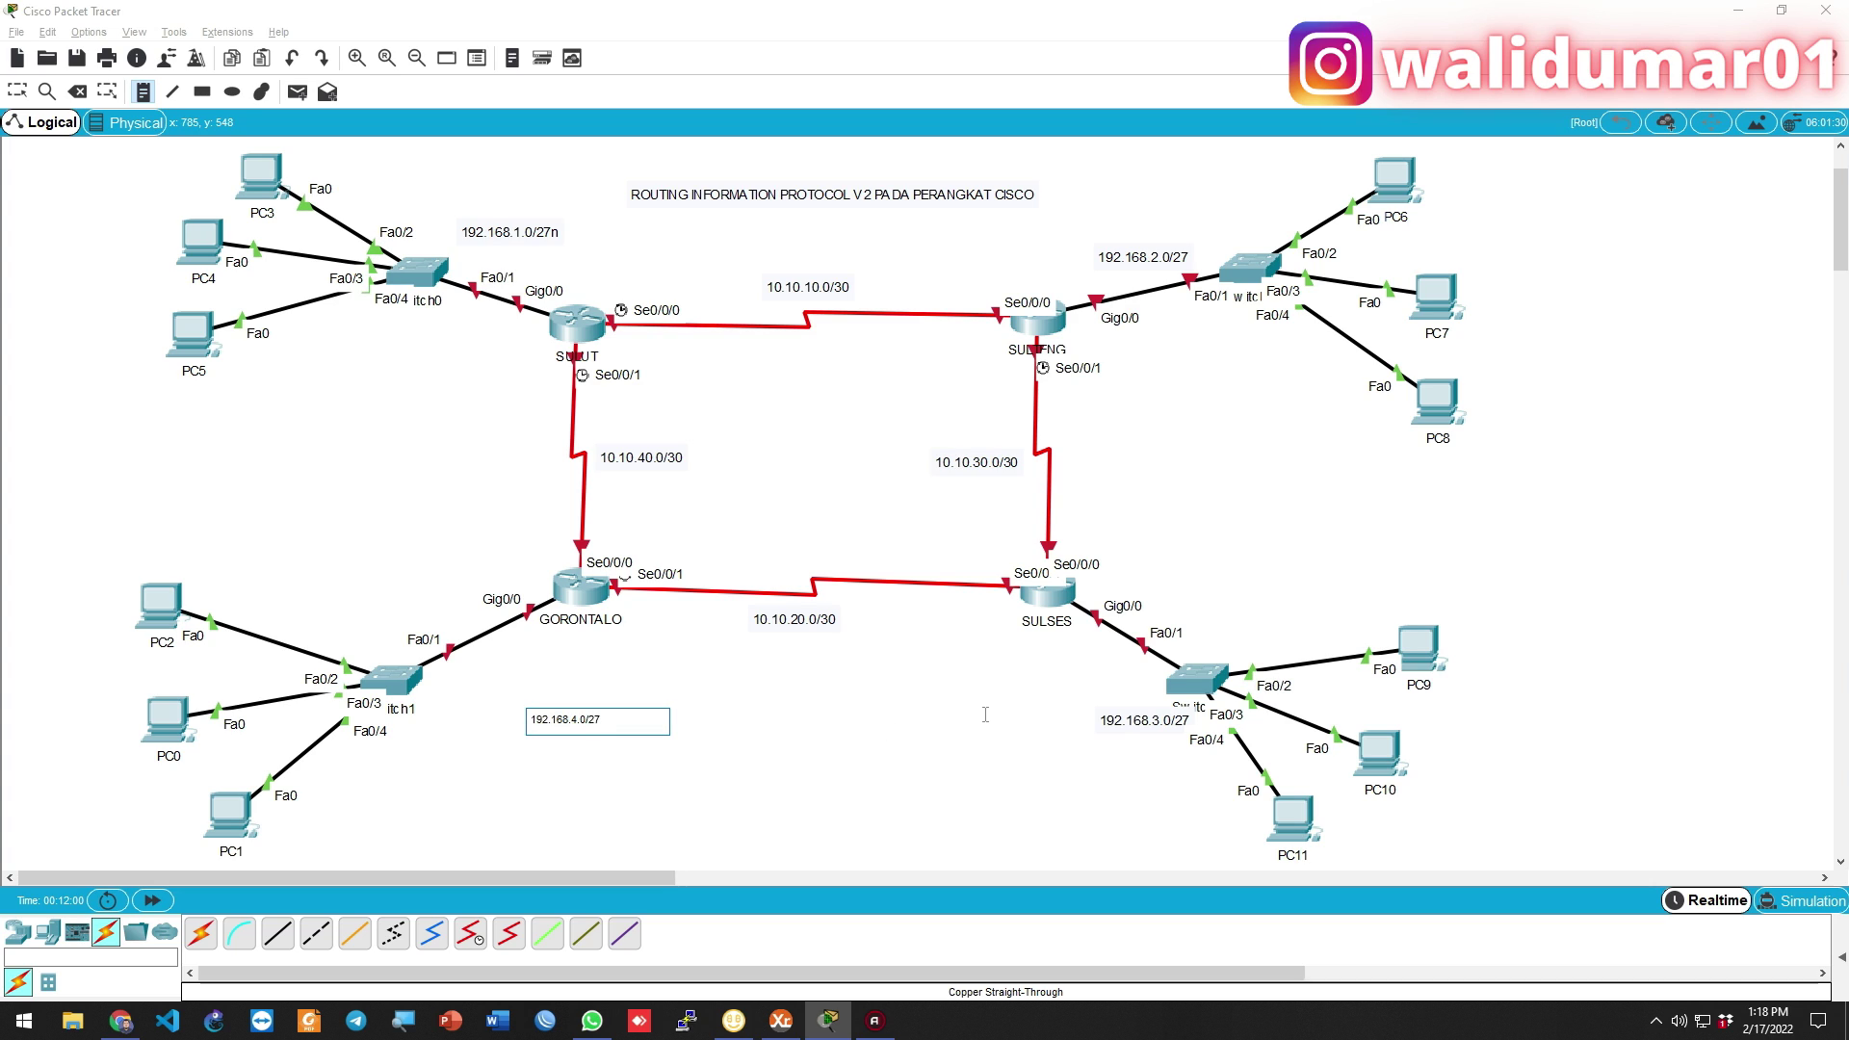
key("Escape")
left_click_drag(564, 732, 381, 621)
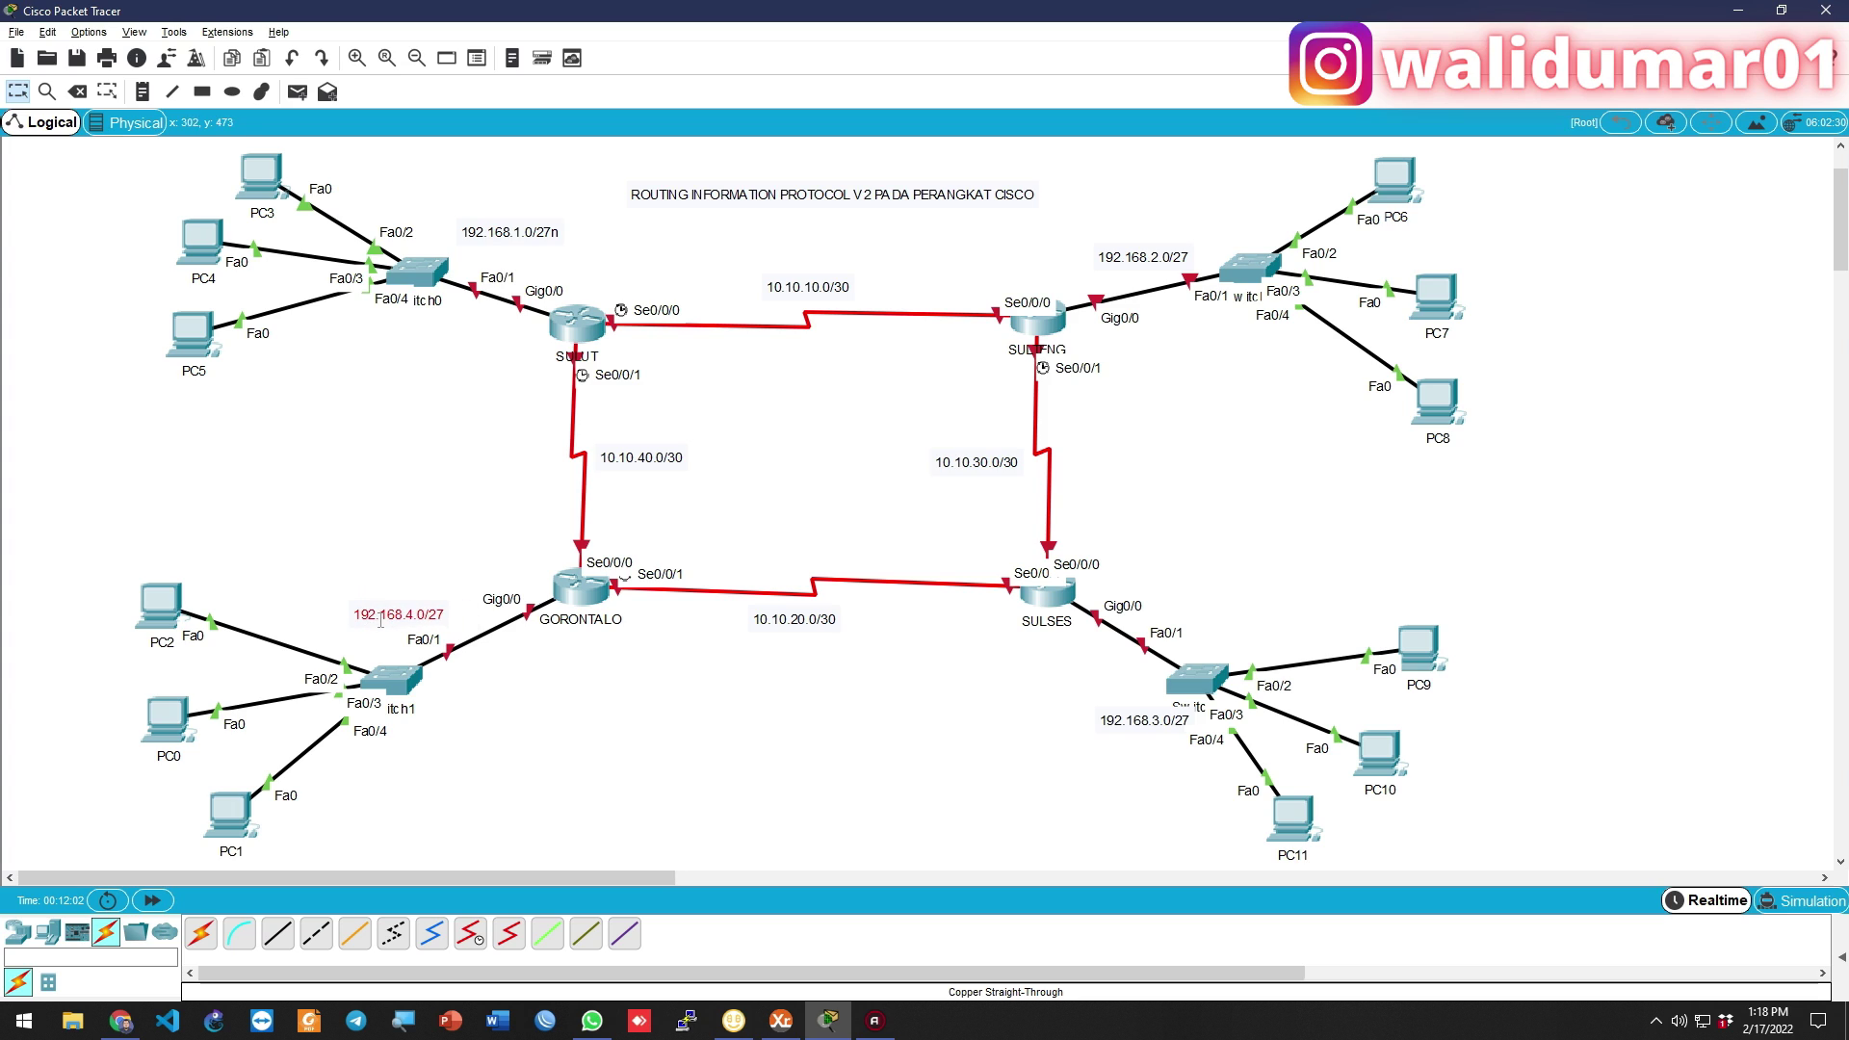
Remove the stray n from the 192.168.1.0/27n note, and move the GORONTALO router slightly down and to the right
double_click(554, 229)
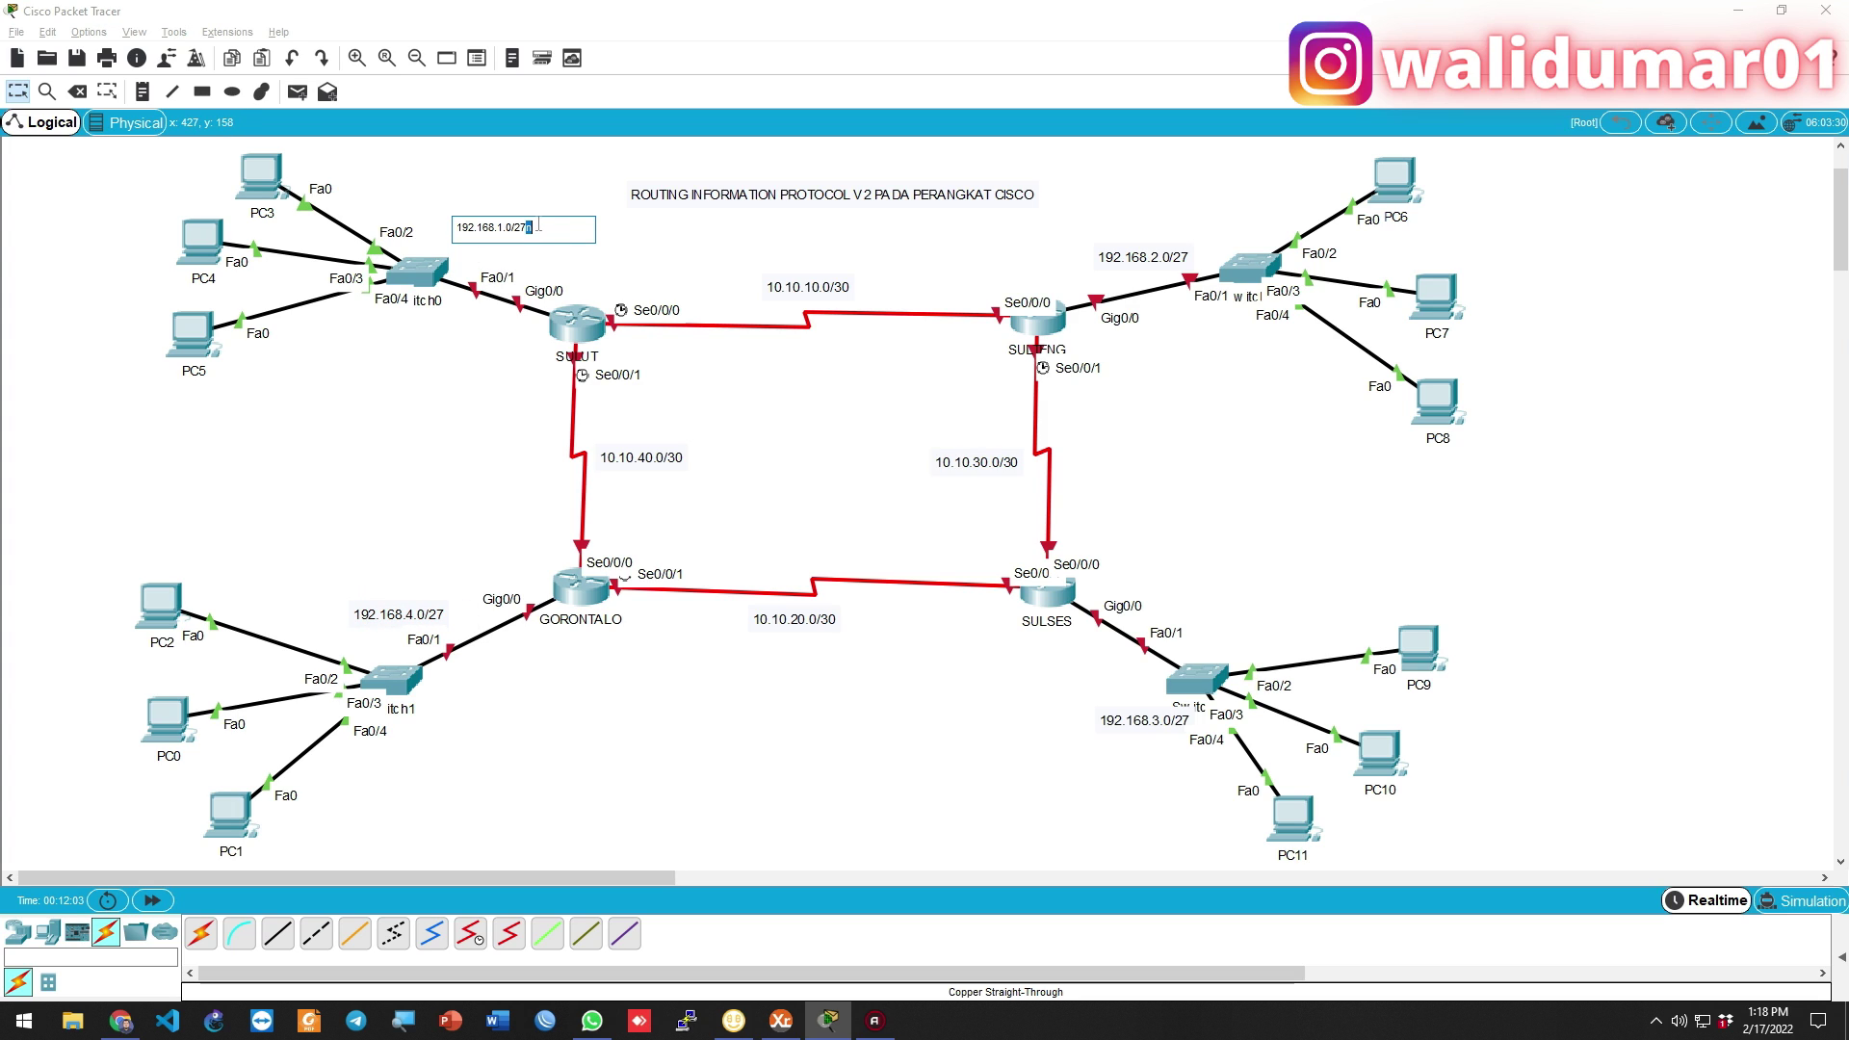
key("Escape")
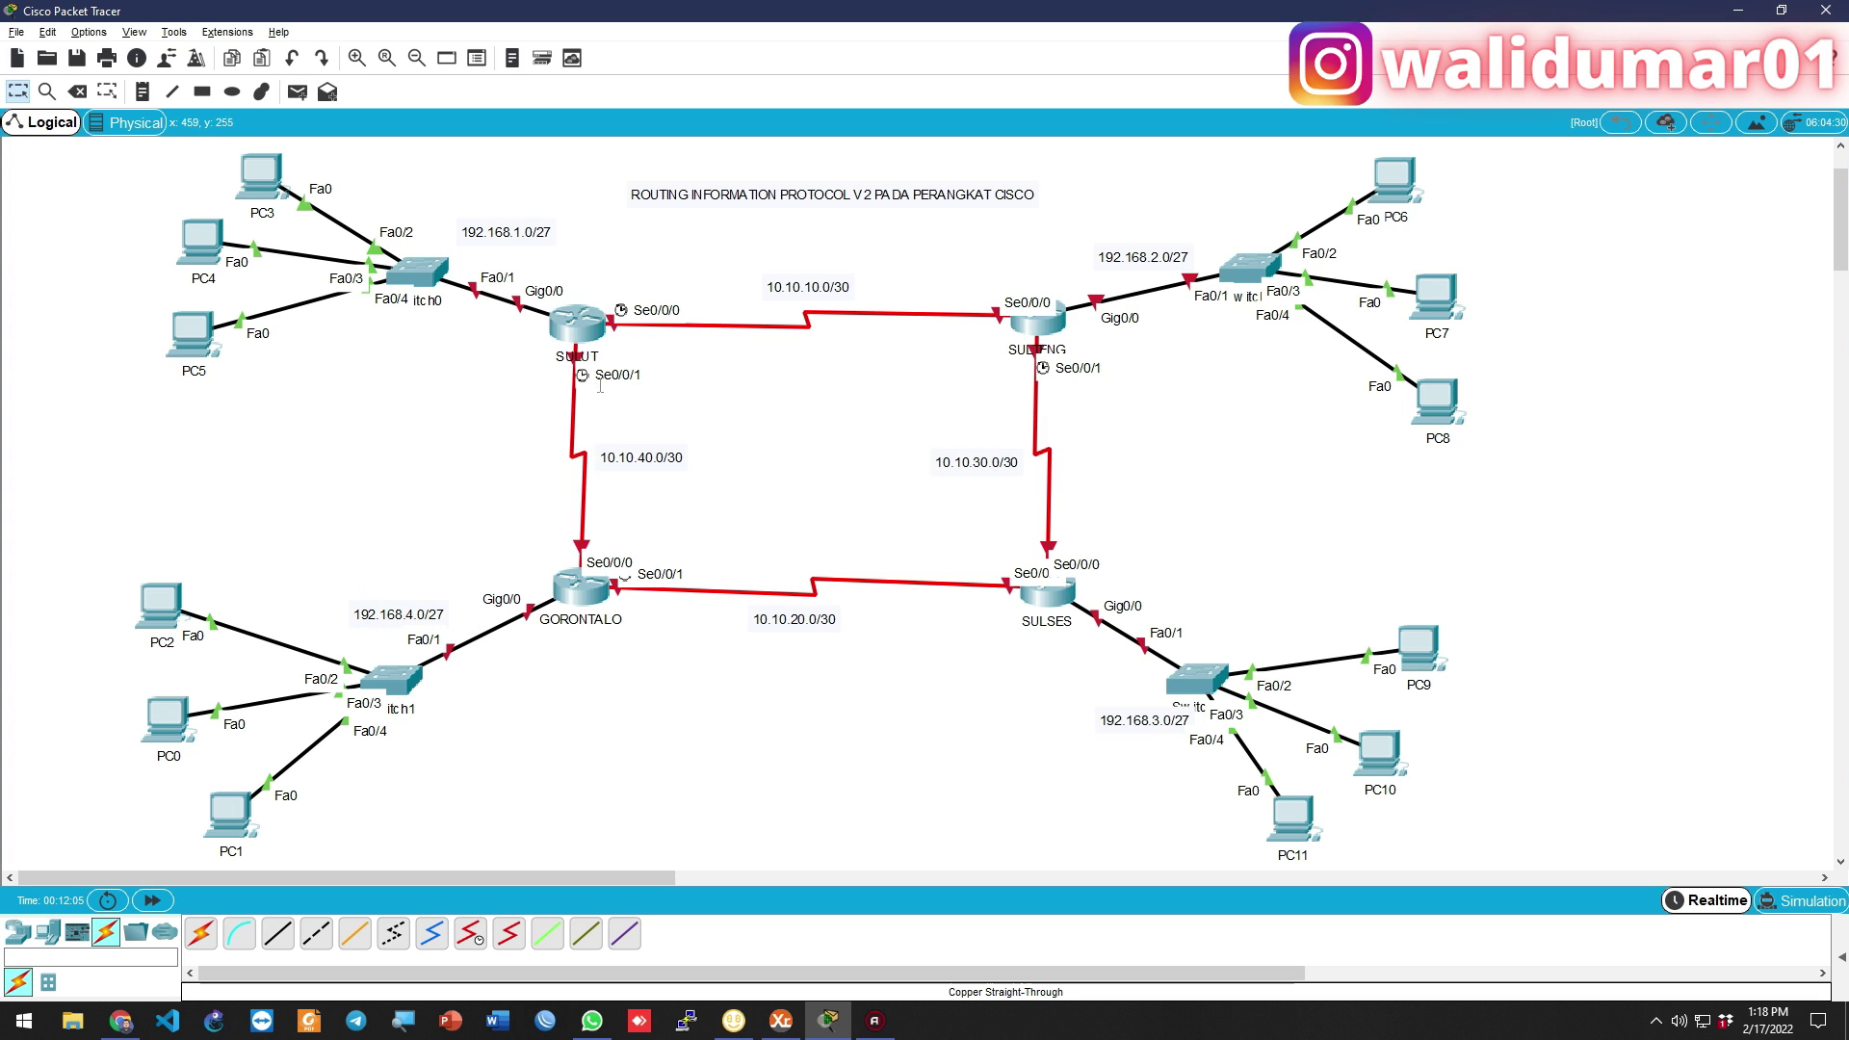
left_click_drag(566, 594, 584, 609)
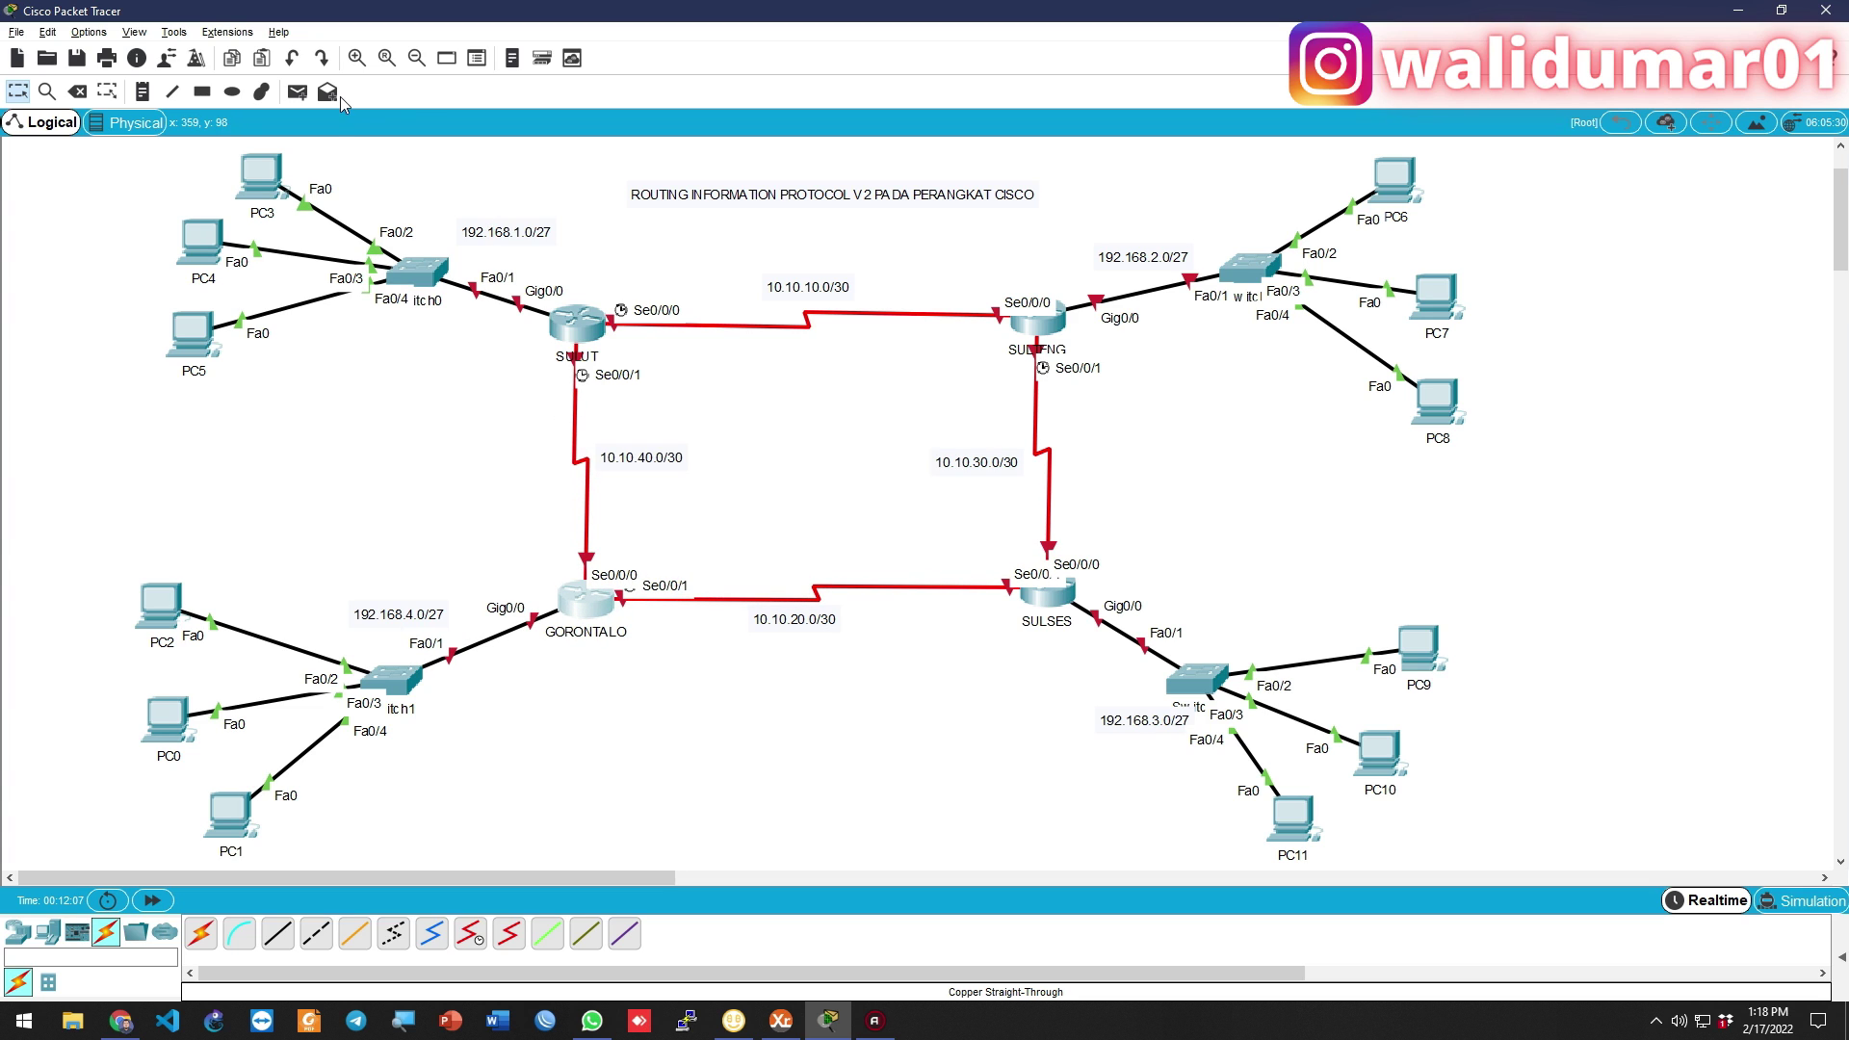
Draw a light yellow filled rectangle with a black outline around Switch1, PC2, PC0 and PC1, reaching to the GORONTALO router
left_click(203, 92)
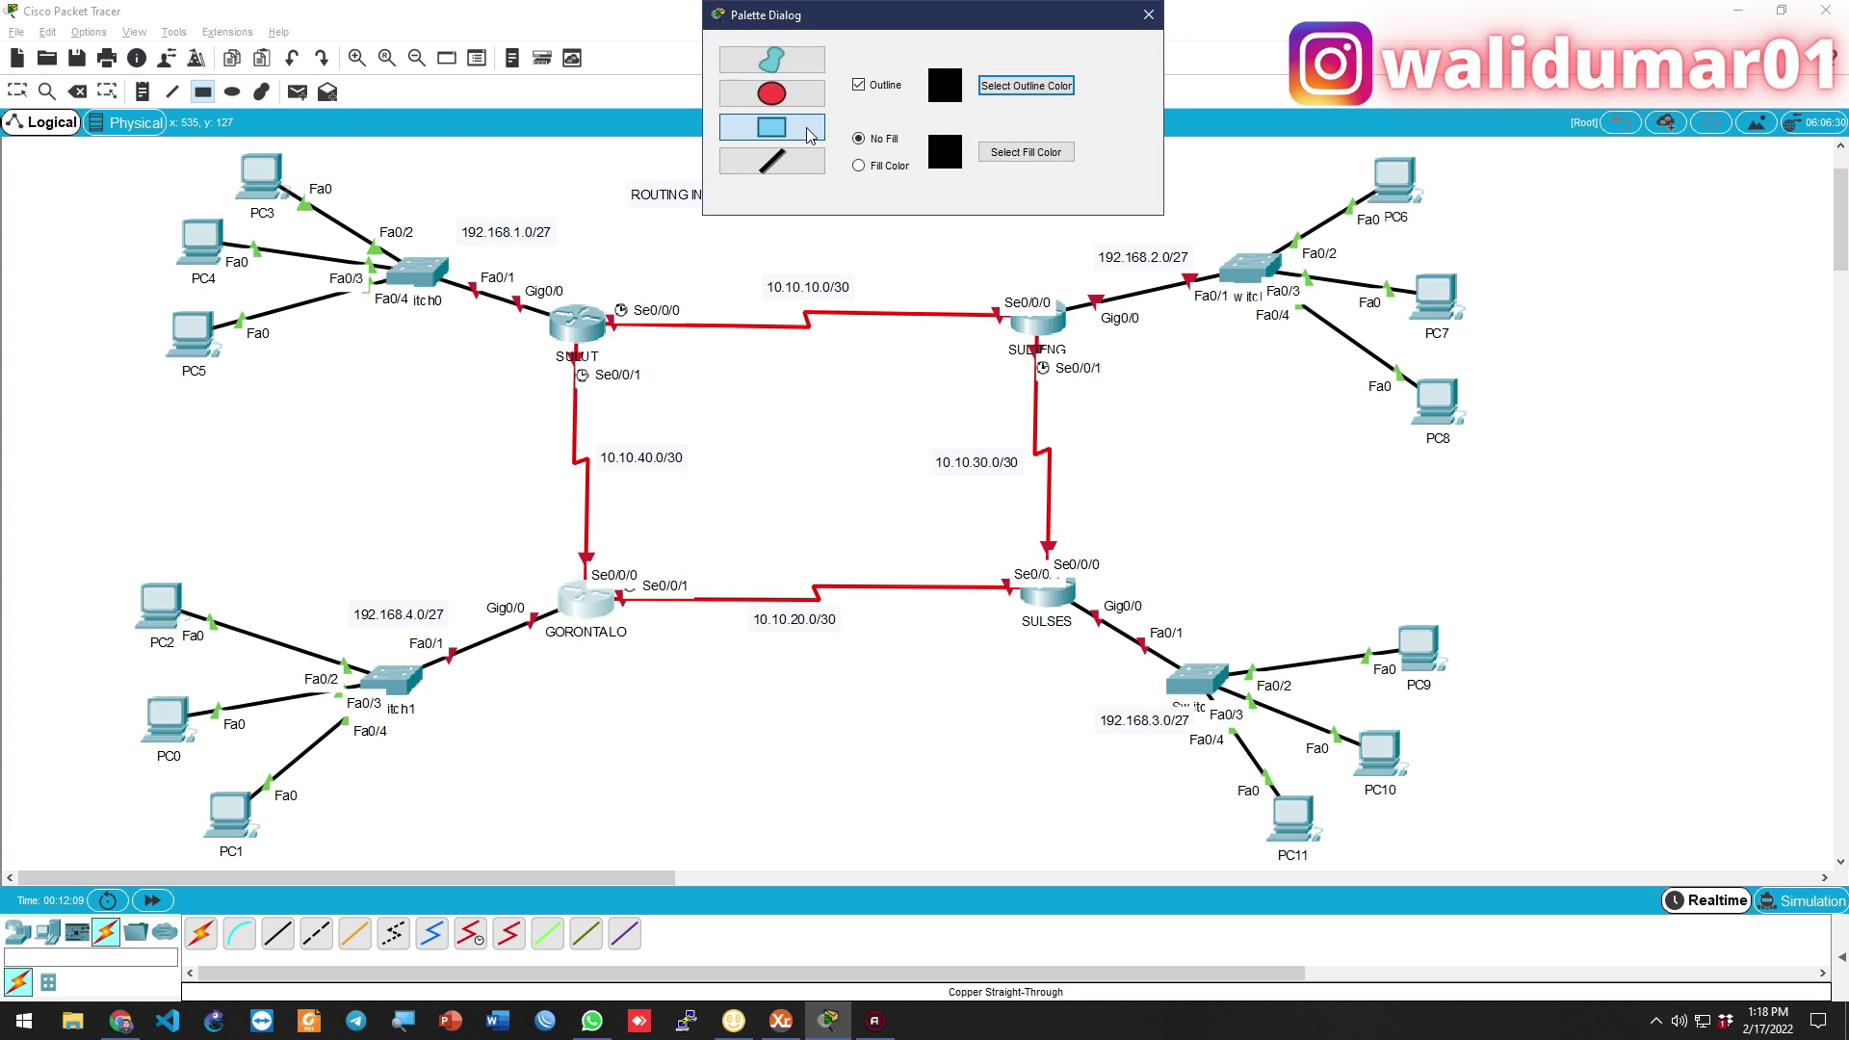
left_click(858, 165)
left_click(1025, 151)
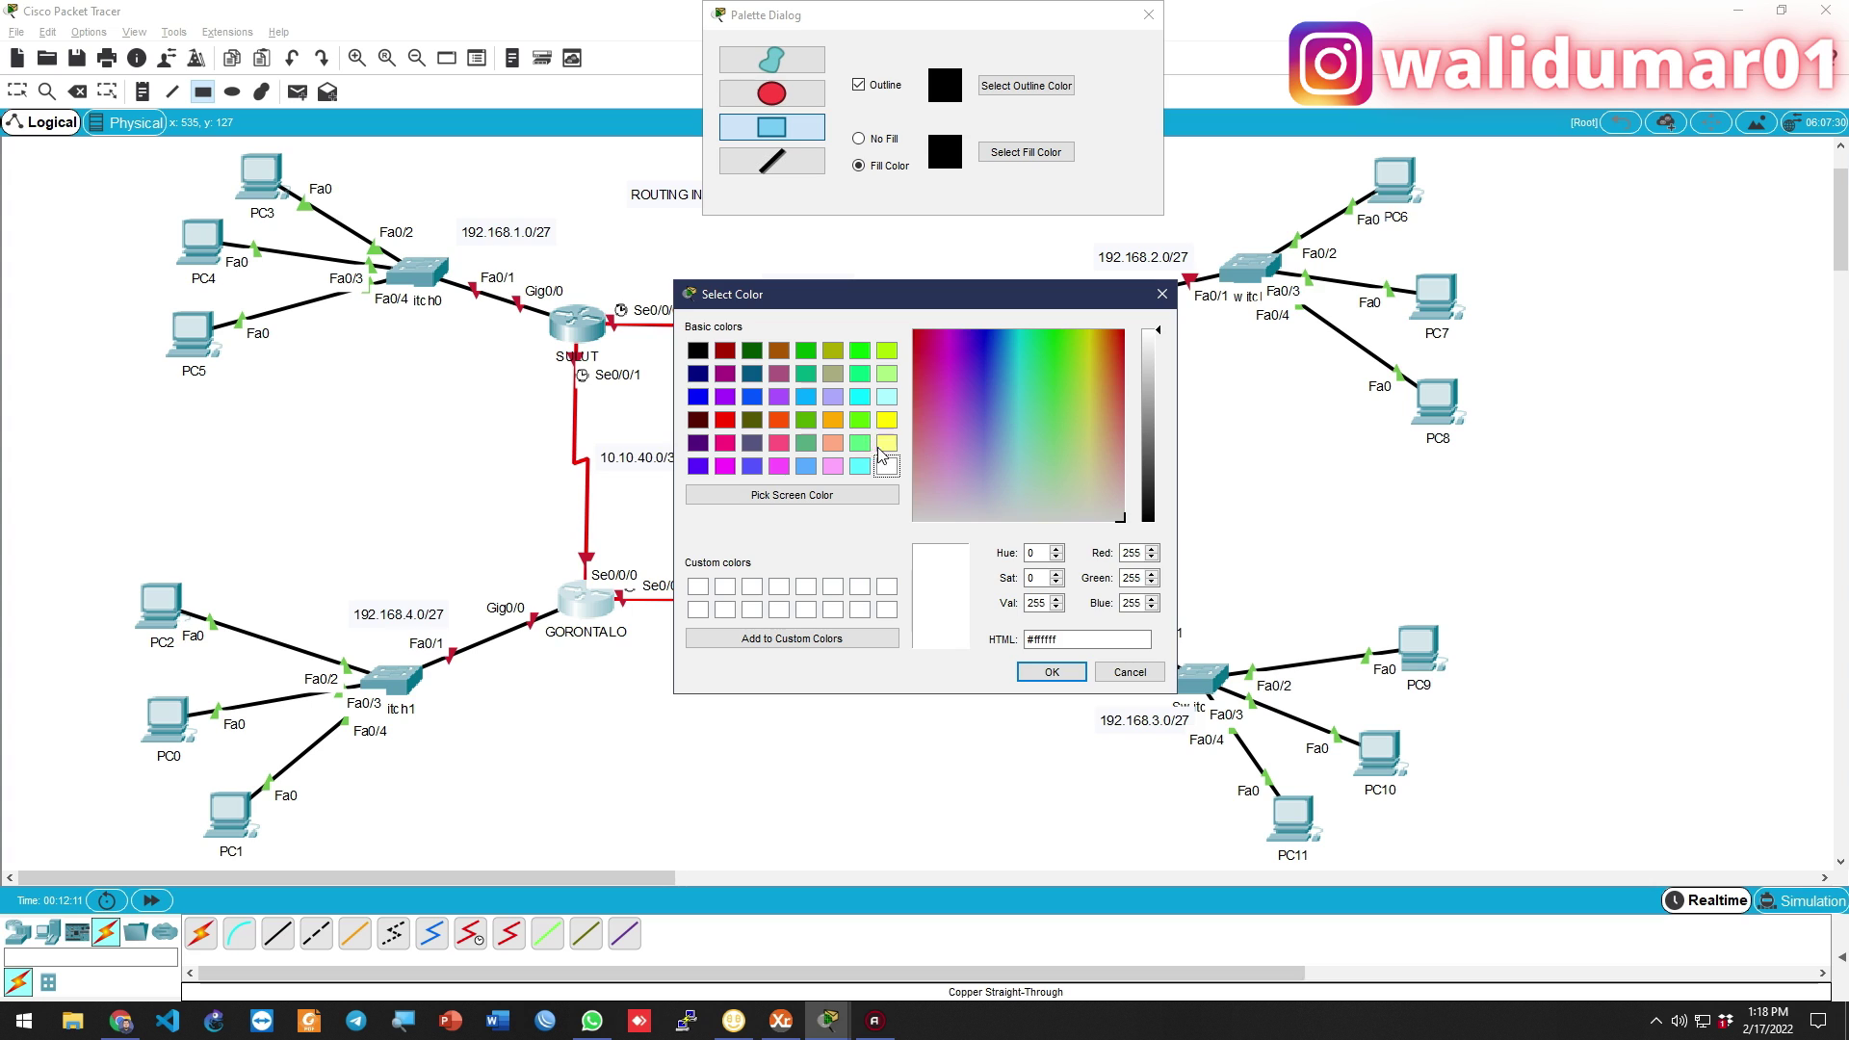
left_click(886, 442)
left_click(1051, 671)
left_click_drag(91, 576, 561, 890)
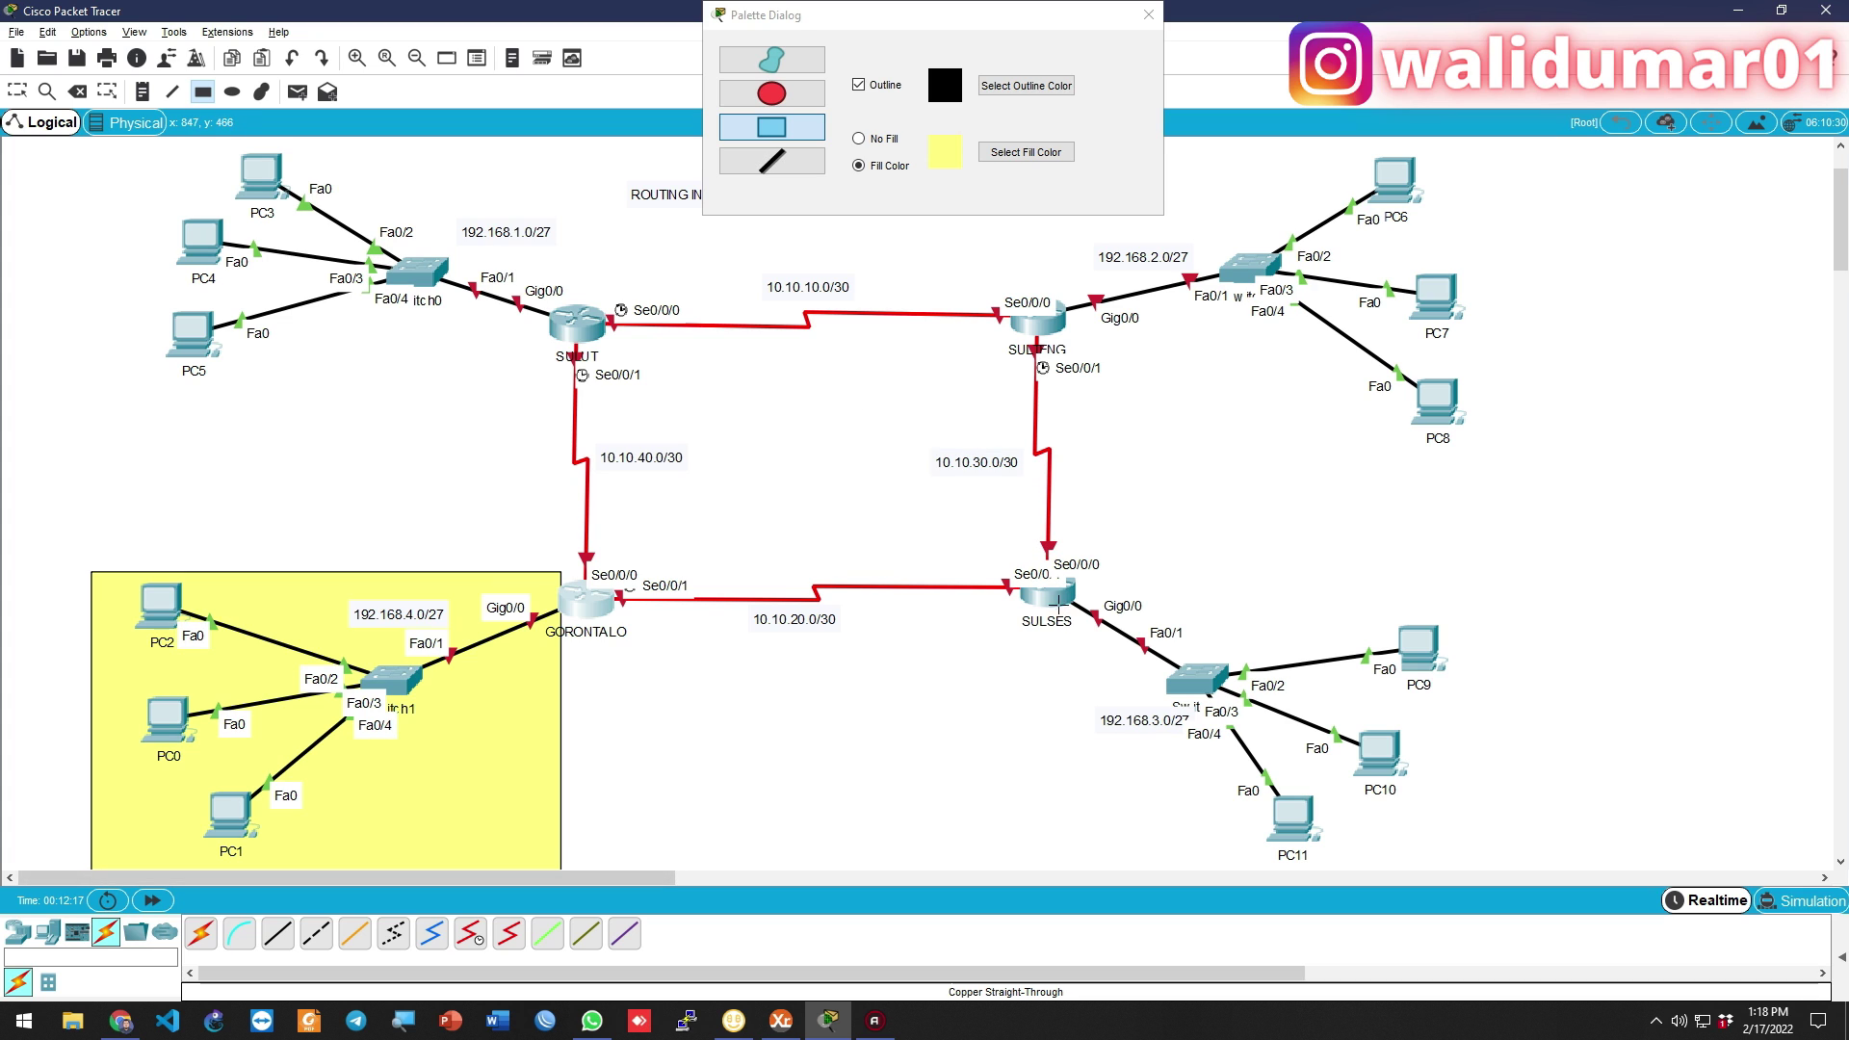
Draw a bright green filled rectangle around Switch2, PC9, PC10 and PC11, starting at the SULSES router
left_click(1018, 154)
left_click(885, 425)
left_click(860, 424)
left_click(1051, 671)
left_click_drag(1045, 587, 1515, 910)
Draw a magenta filled rectangle with a black outline around the SULTENG LAN's switch, PC6, PC7 and PC8
scroll(1580, 710, "down", 3)
scroll(1580, 710, "up", 4)
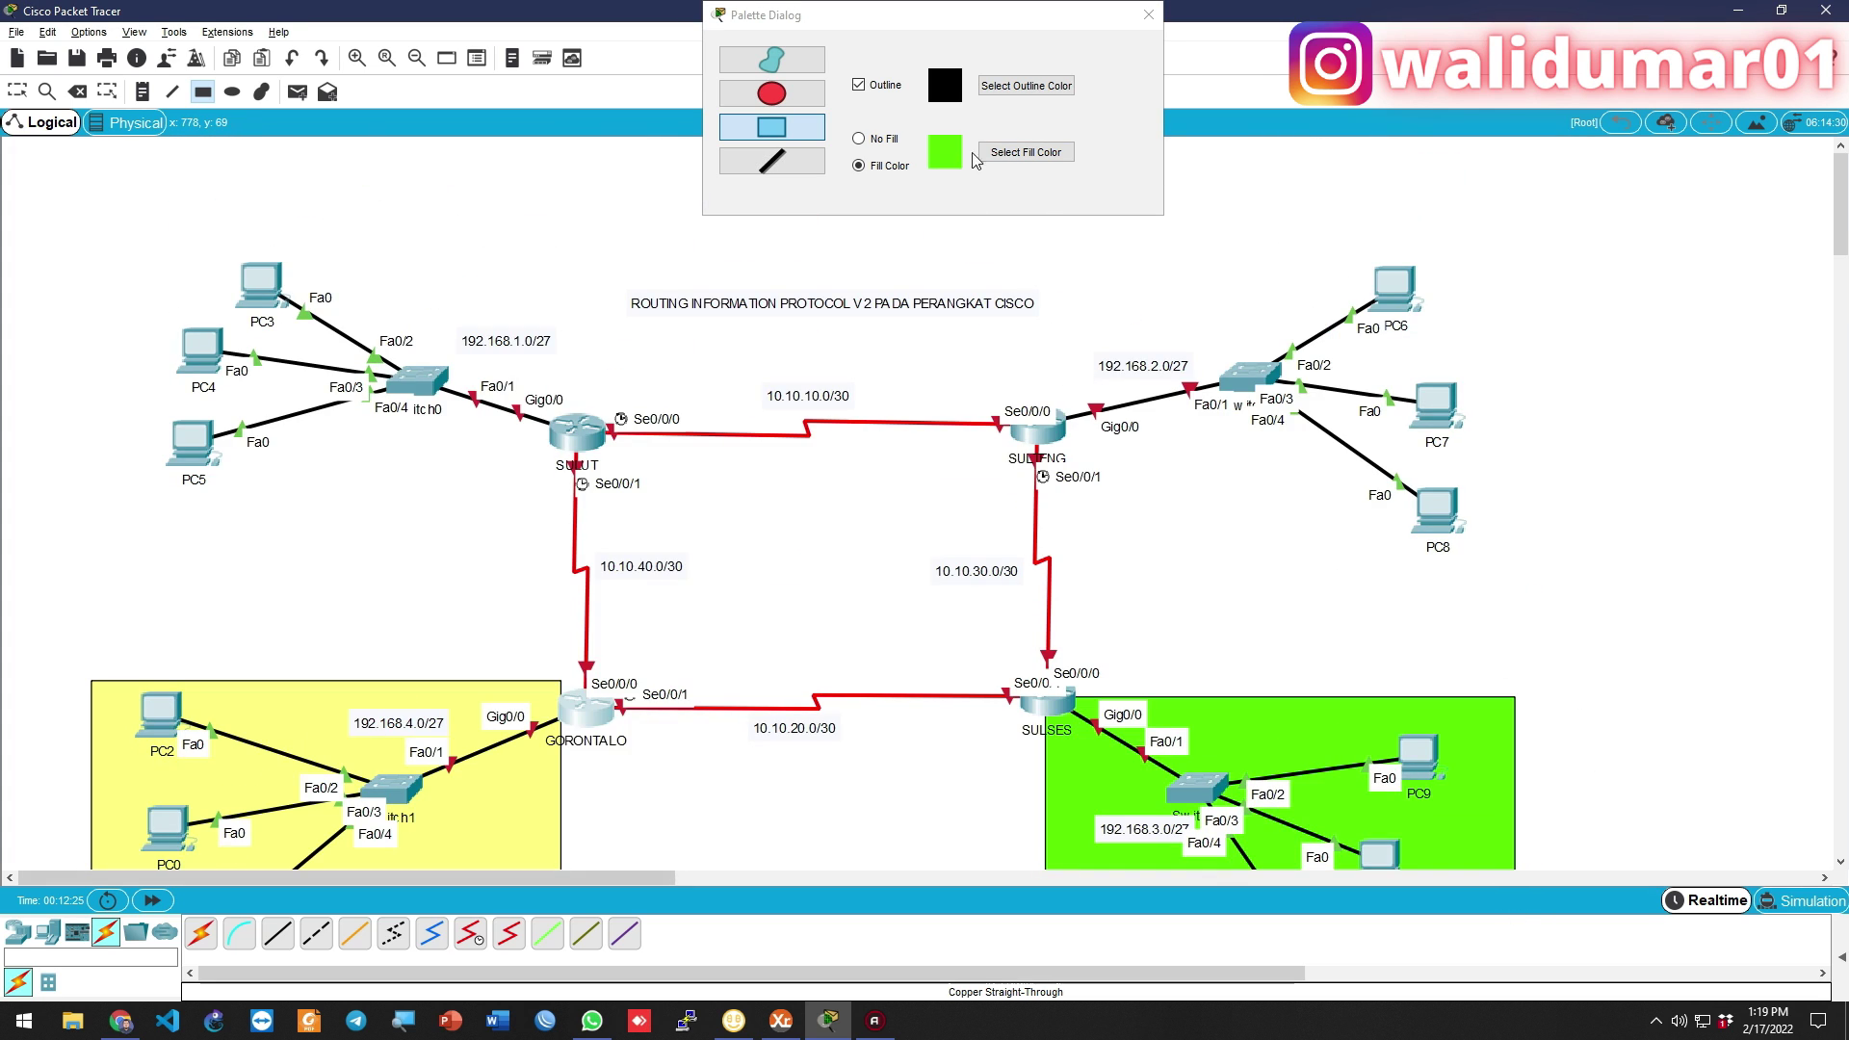
left_click(1002, 152)
left_click(805, 442)
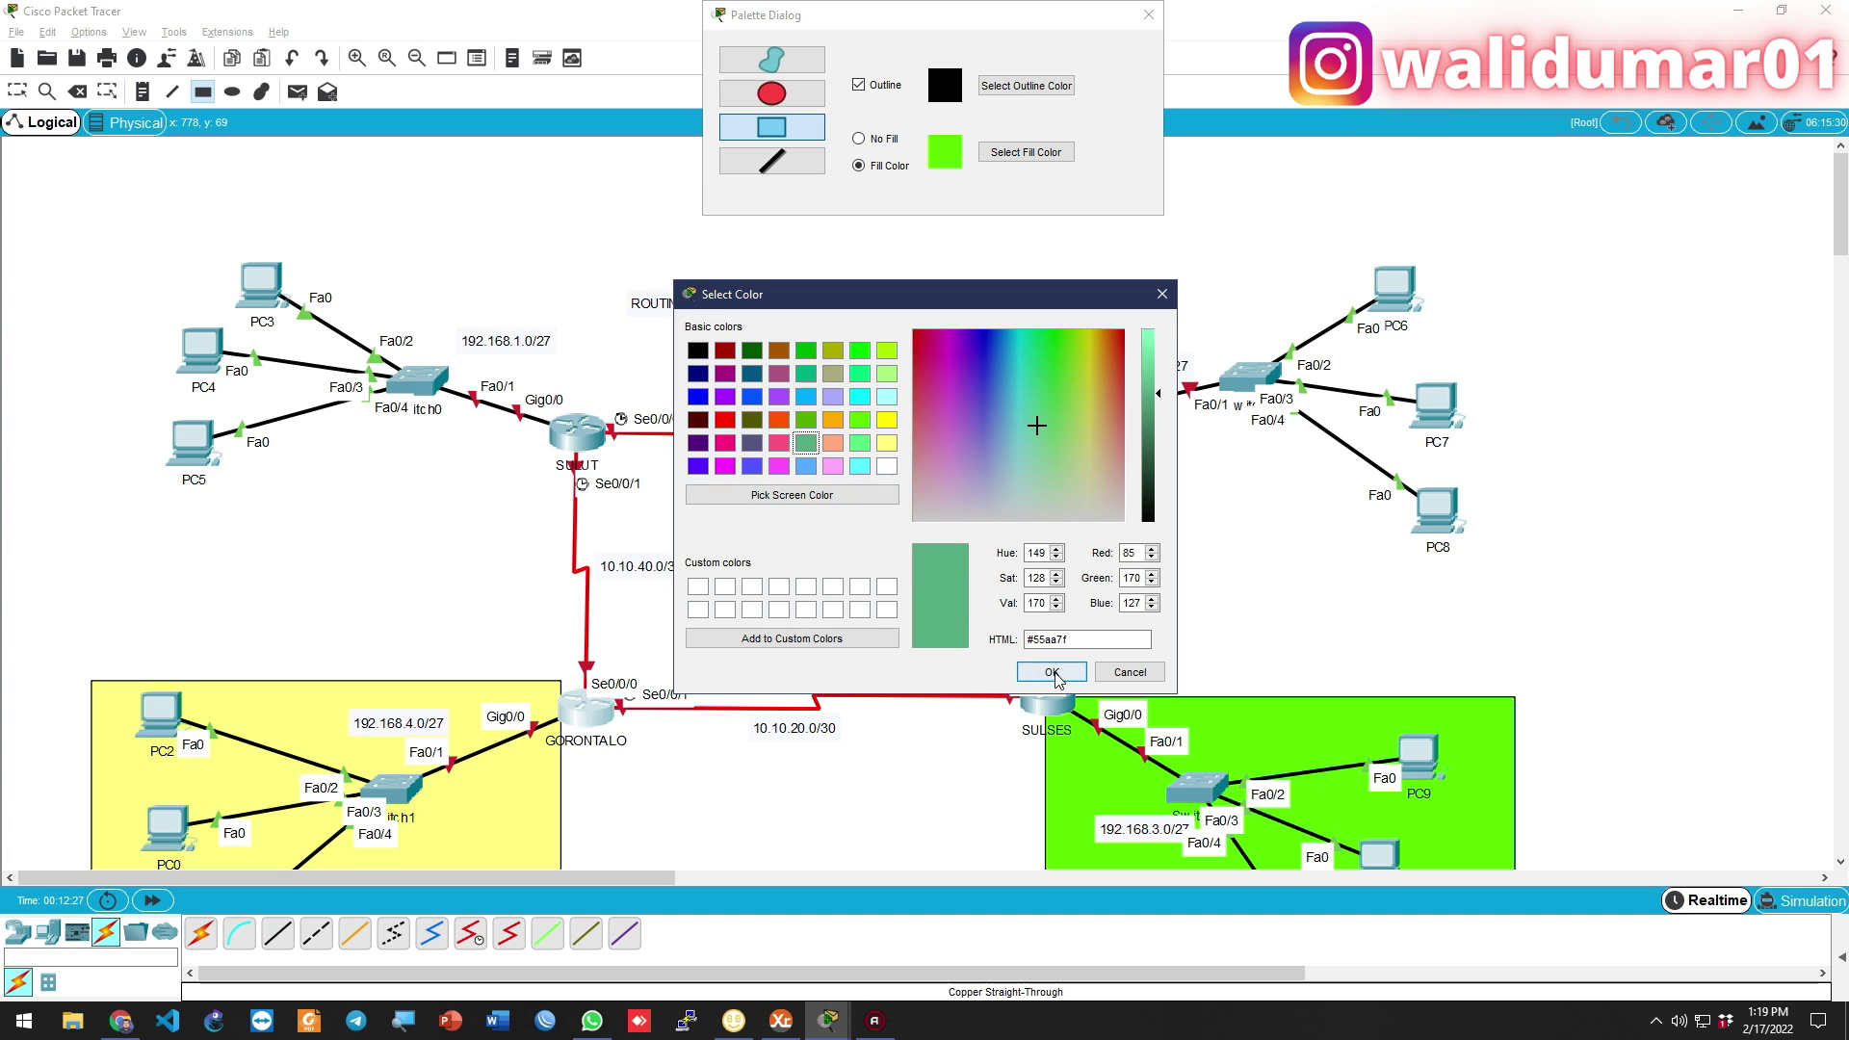
left_click(780, 468)
left_click(1051, 671)
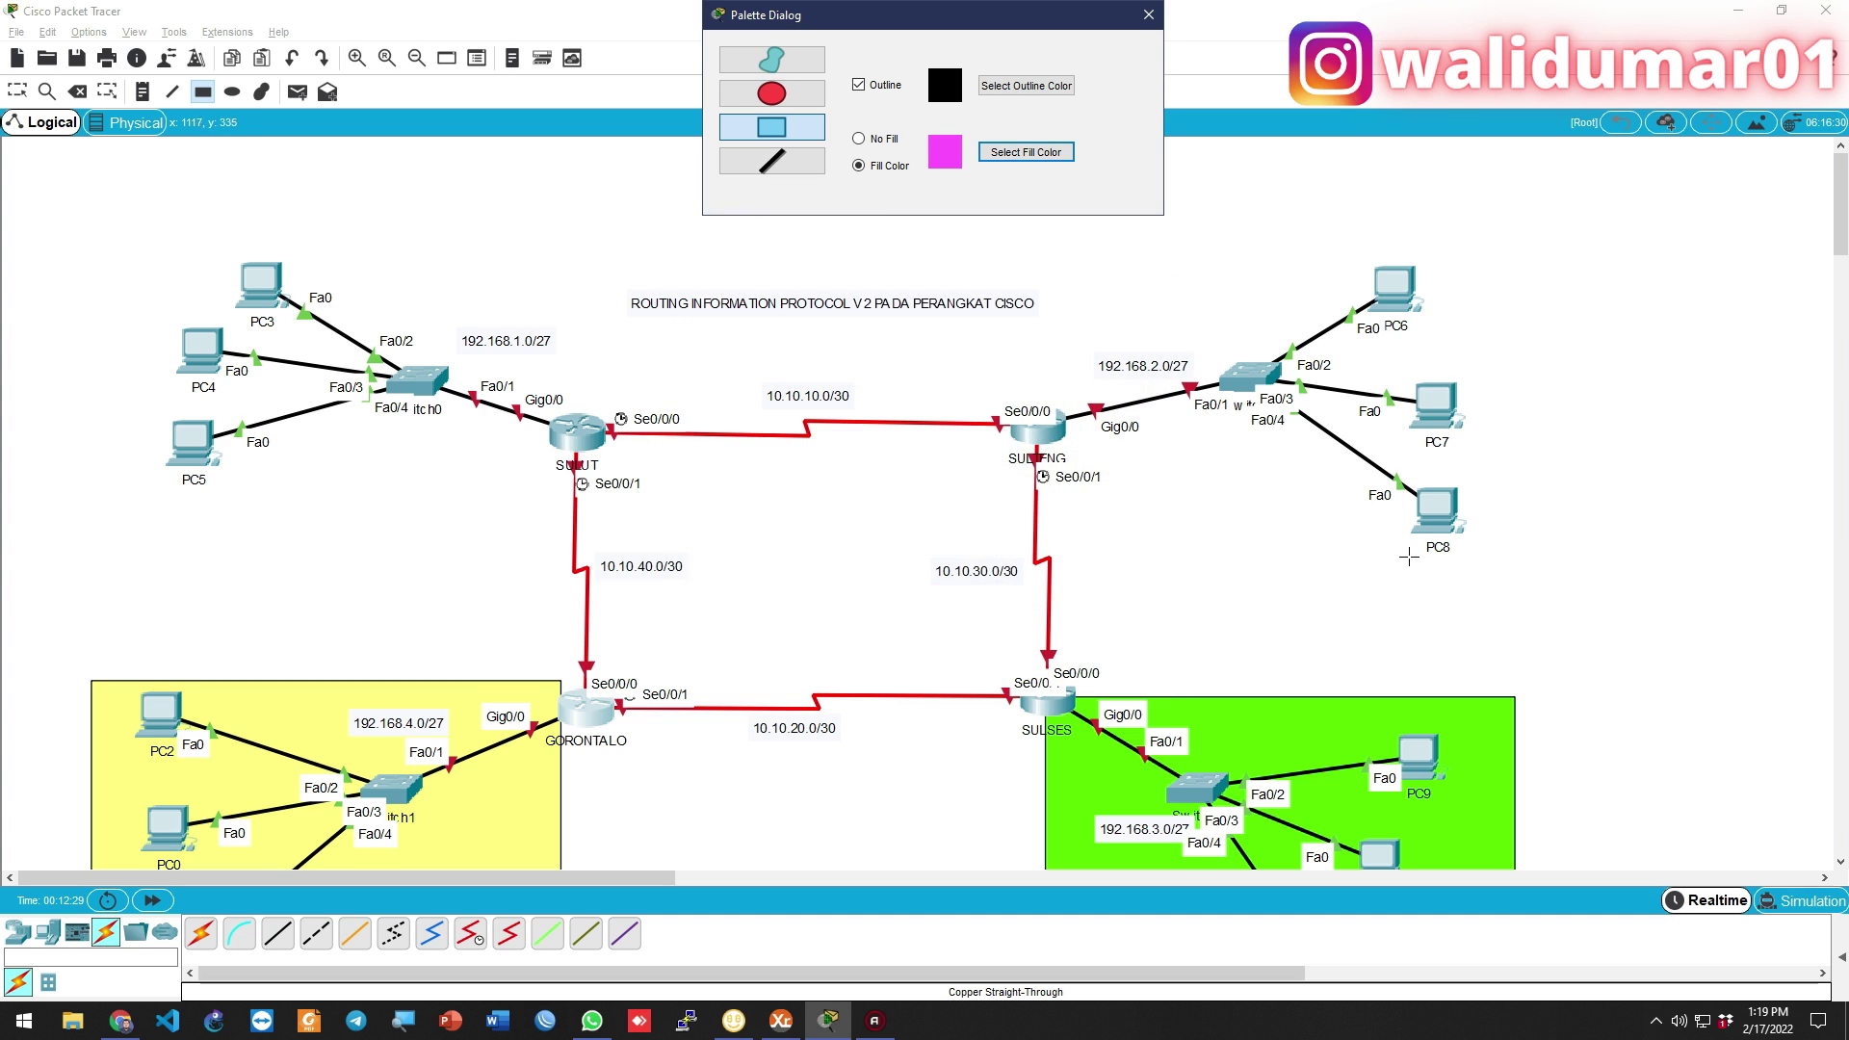
mouse_move(1489, 570)
left_mouse_down()
mouse_move(1110, 301)
mouse_move(1054, 227)
left_mouse_up()
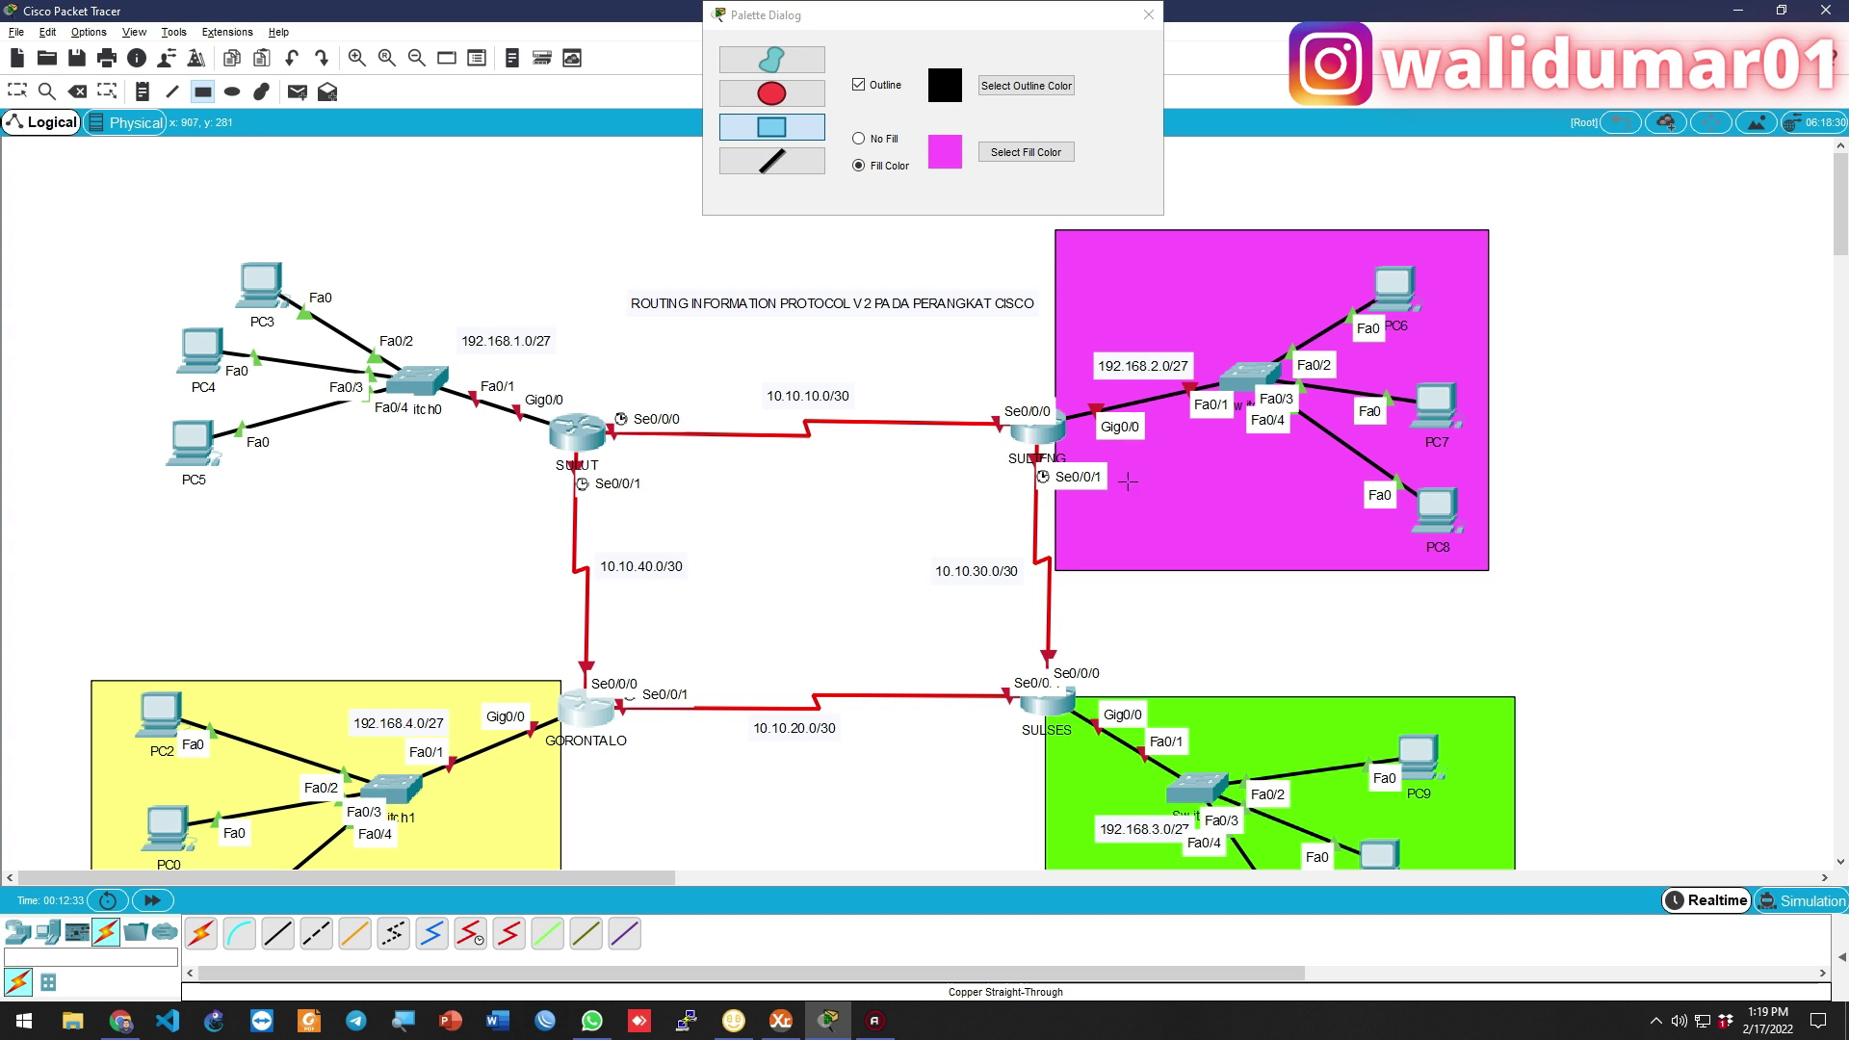
Draw a light cyan filled rectangle around Switch0, PC3, PC4 and PC5, reaching to the SULUT router, and close the drawing palette
left_click(1052, 152)
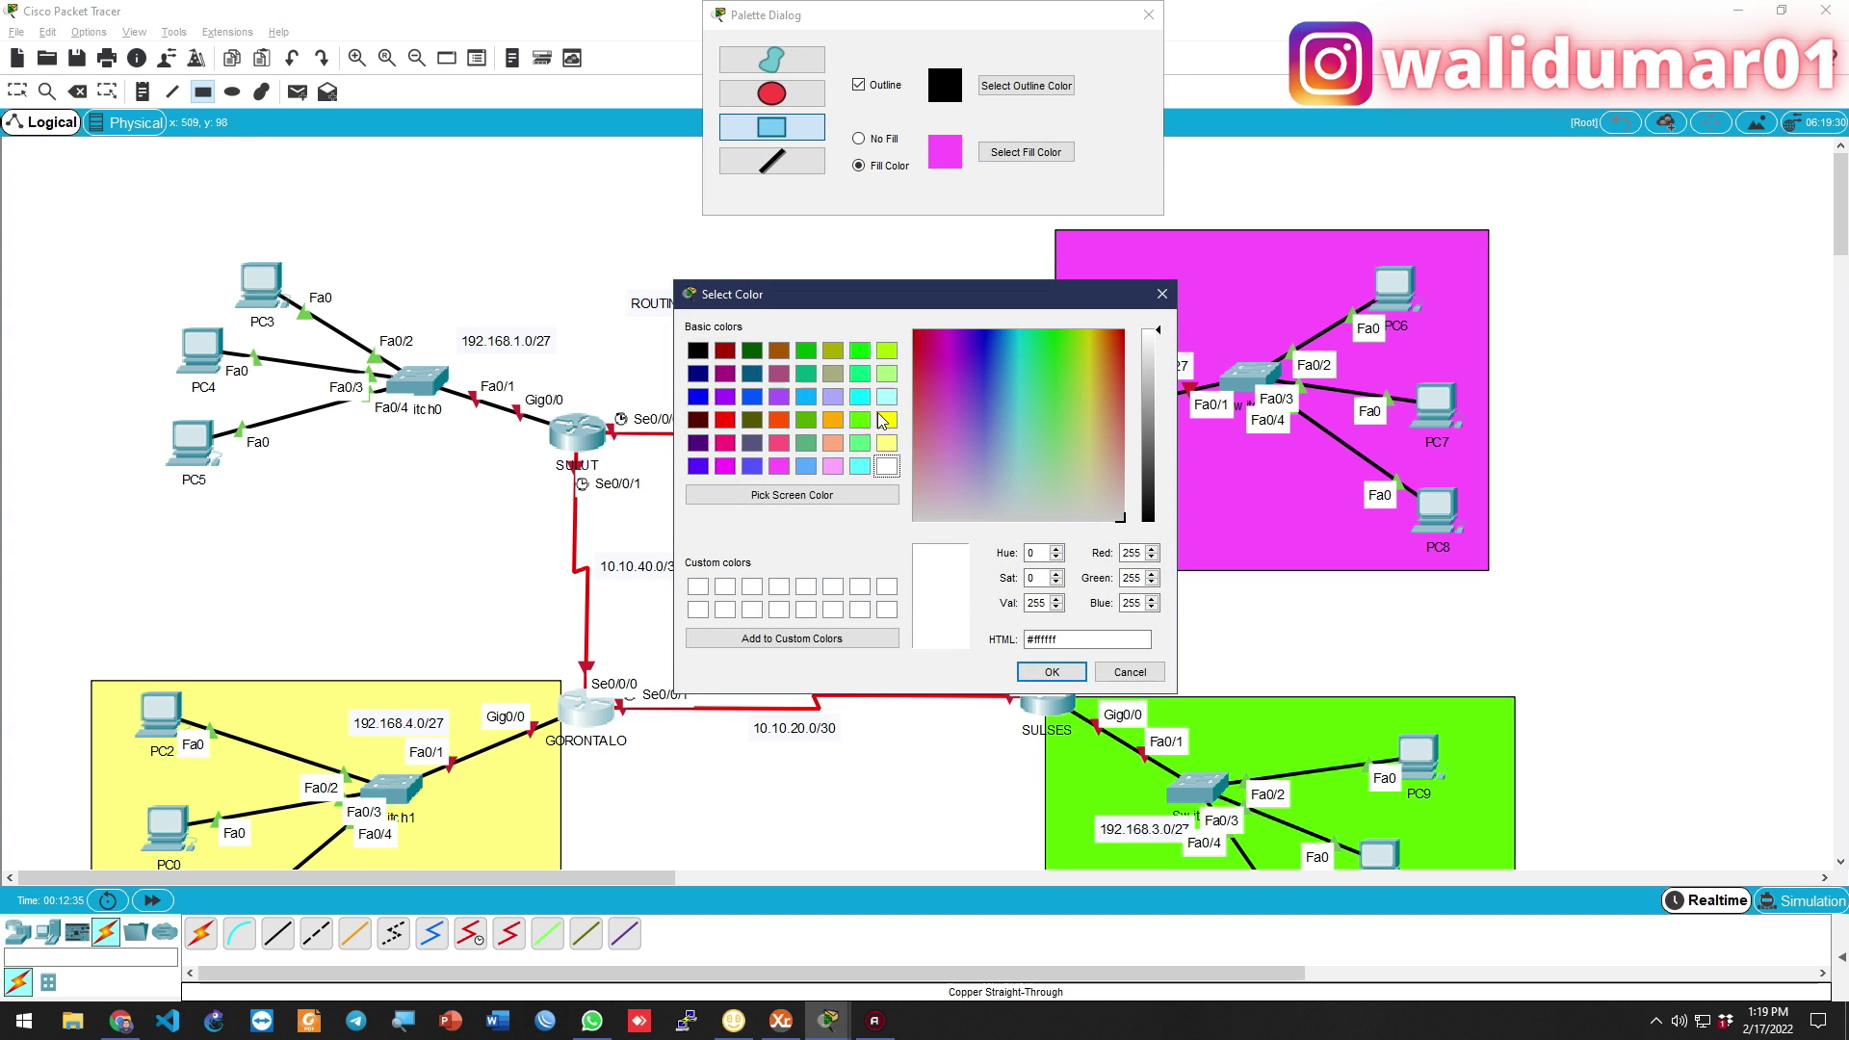
left_click(881, 402)
left_click(1052, 671)
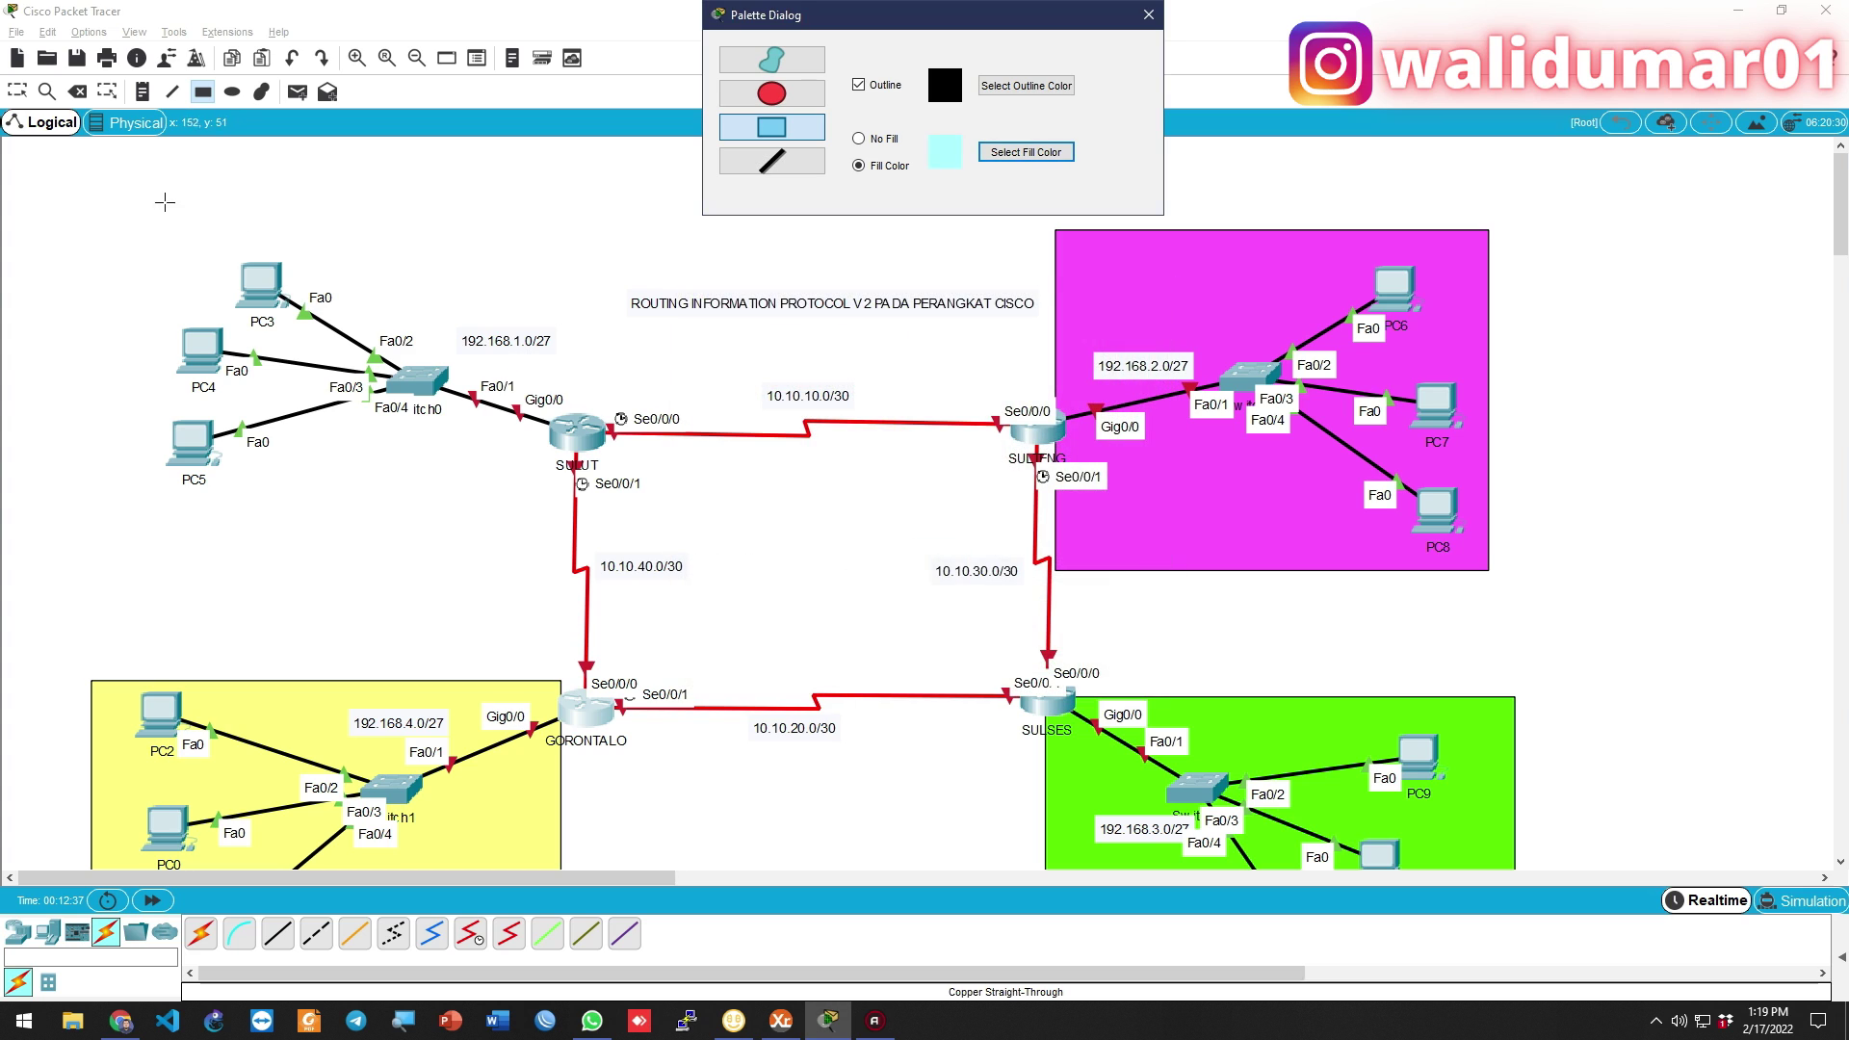
left_click_drag(104, 183, 564, 496)
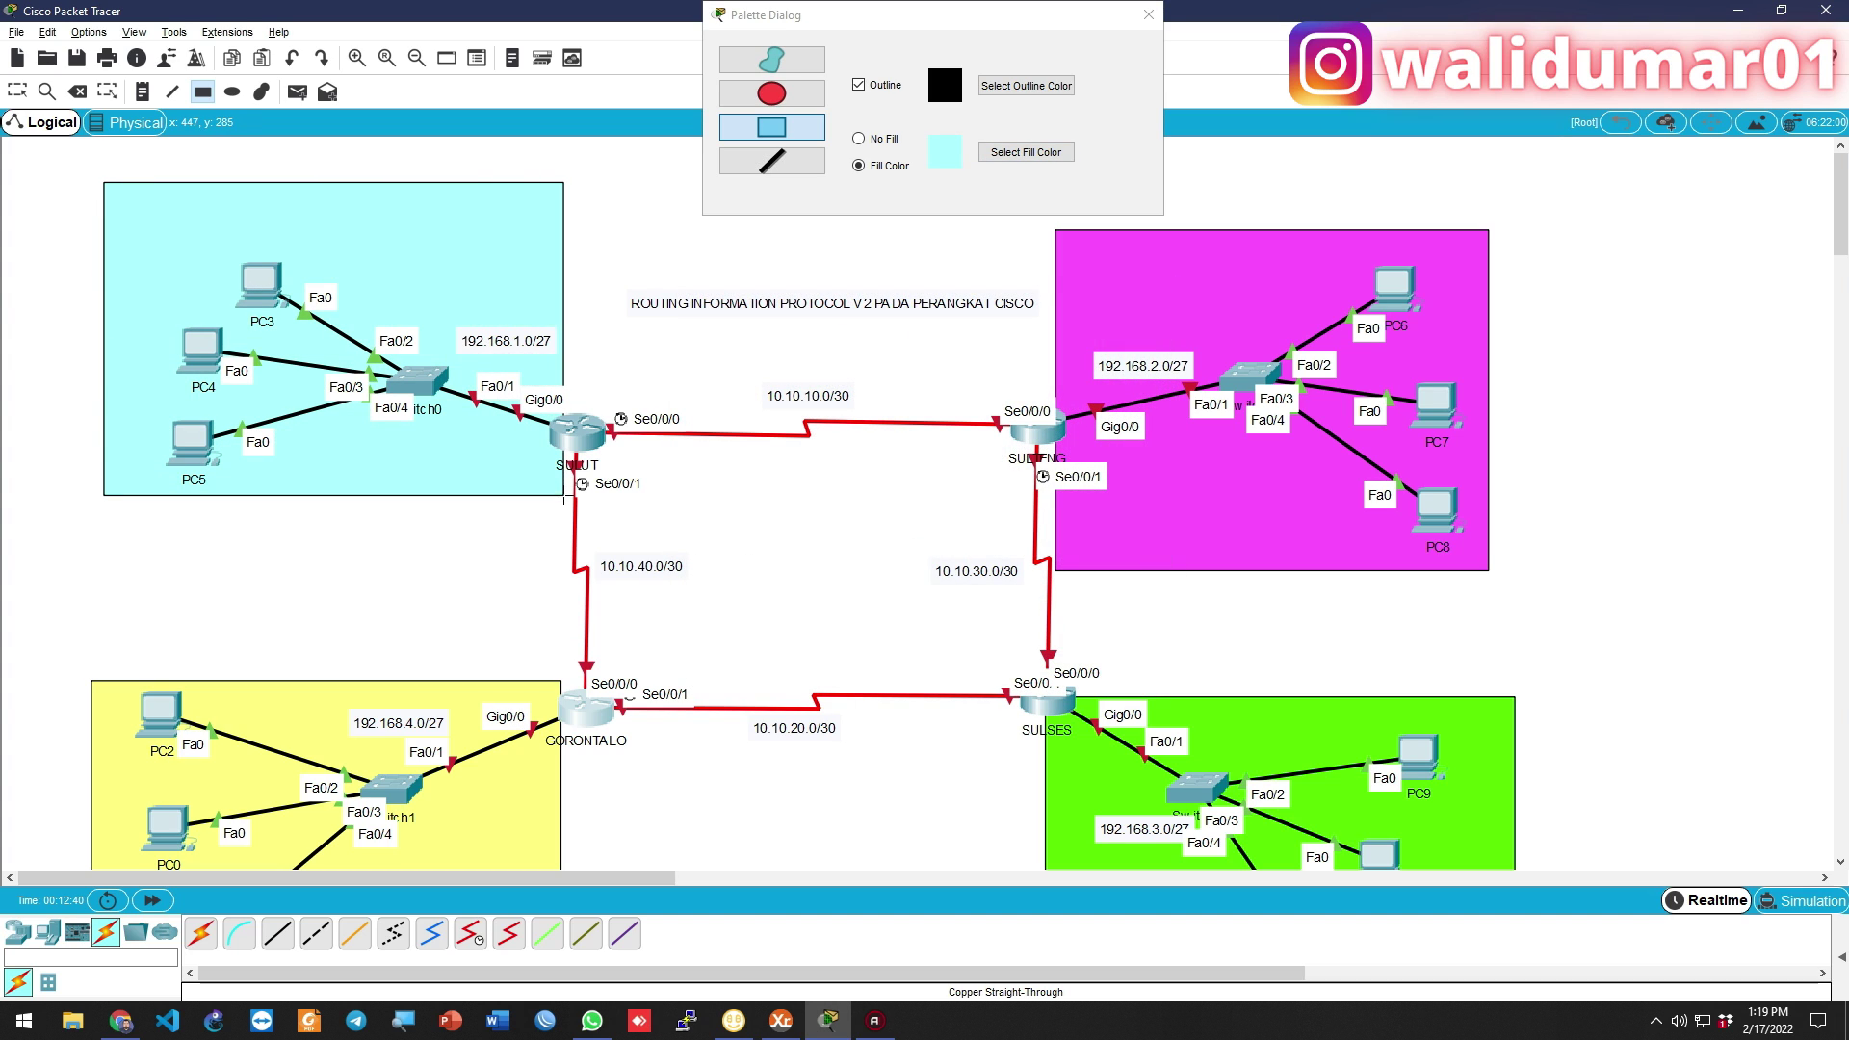
left_click(1148, 14)
left_click(18, 92)
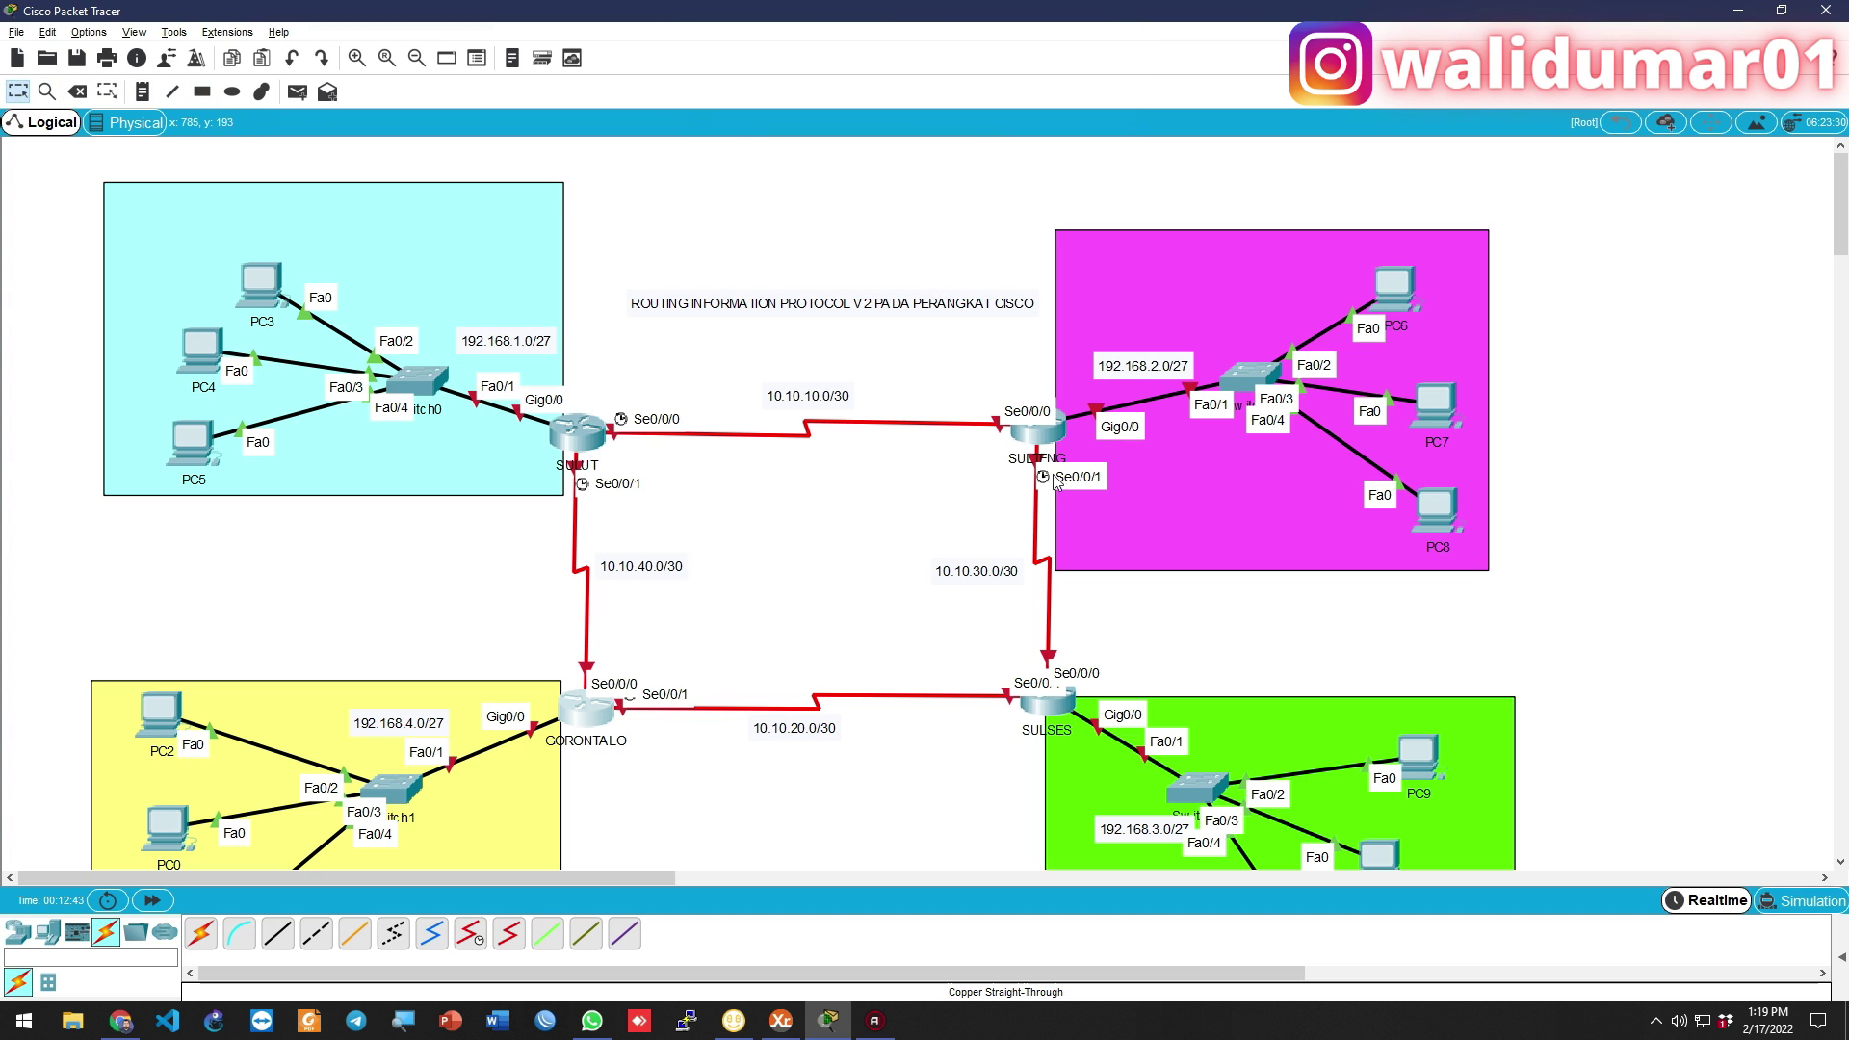
Move the magenta rectangle up to line up with the cyan area, and shift PC6, PC7 and PC8 upward inside it
left_click_drag(1194, 556, 1203, 509)
left_click_drag(1444, 510, 1439, 368)
left_click_drag(1403, 287, 1384, 233)
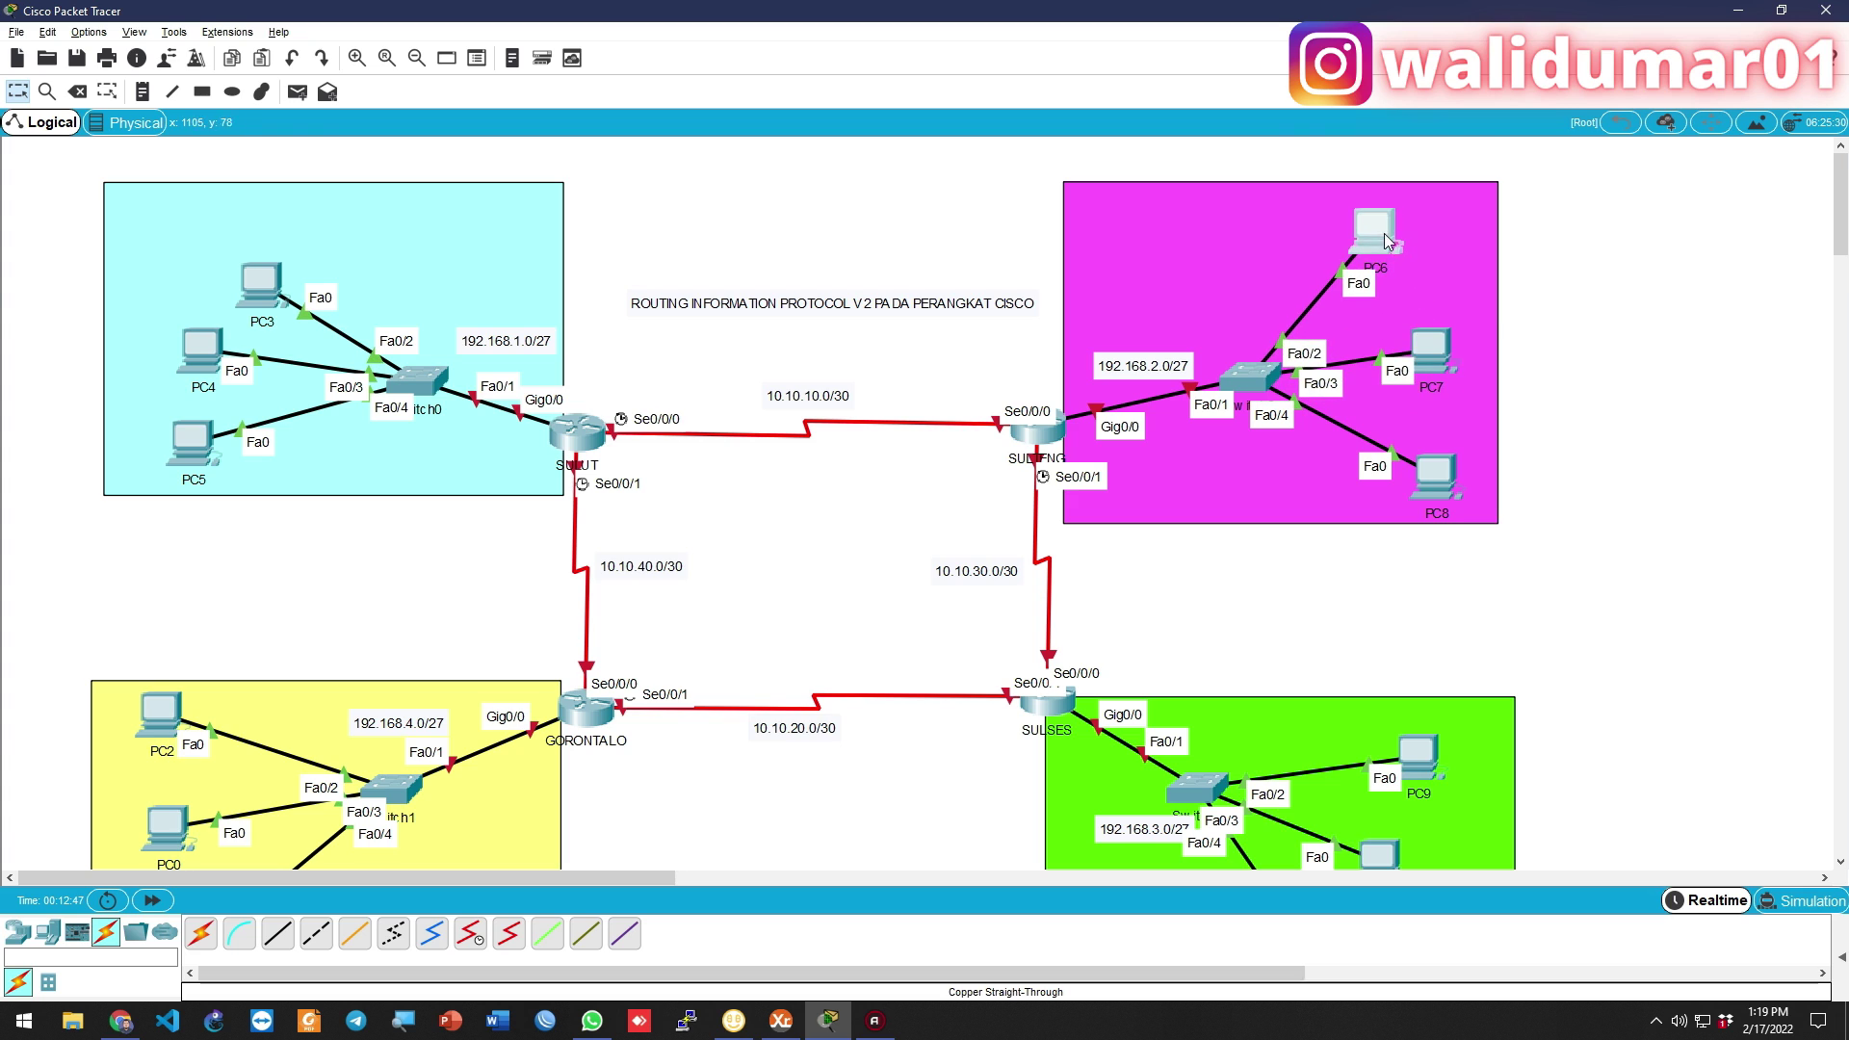
left_click_drag(1435, 448, 1434, 422)
left_click_drag(1431, 342, 1447, 313)
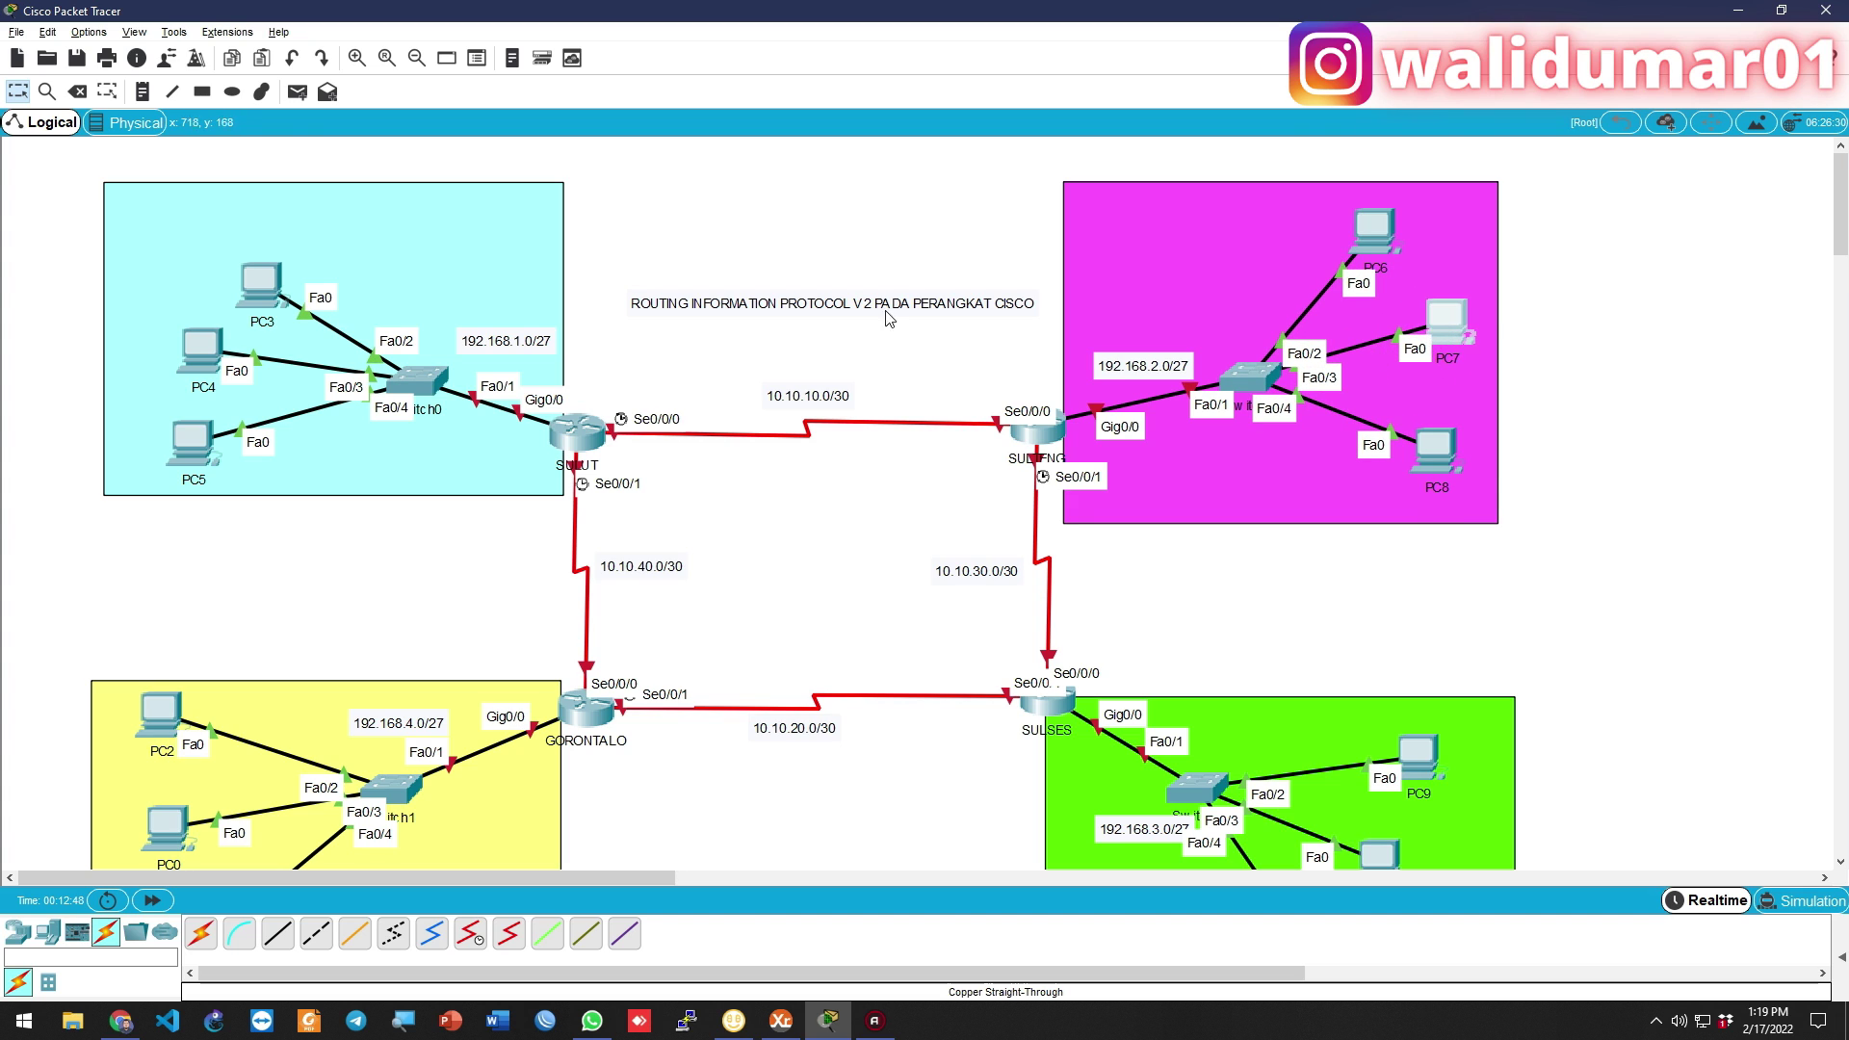
Move the yellow rectangle slightly down and to the right, and reposition PC2, PC0 and PC1 lower inside it
scroll(847, 384, "down", 3)
scroll(818, 400, "up", 2)
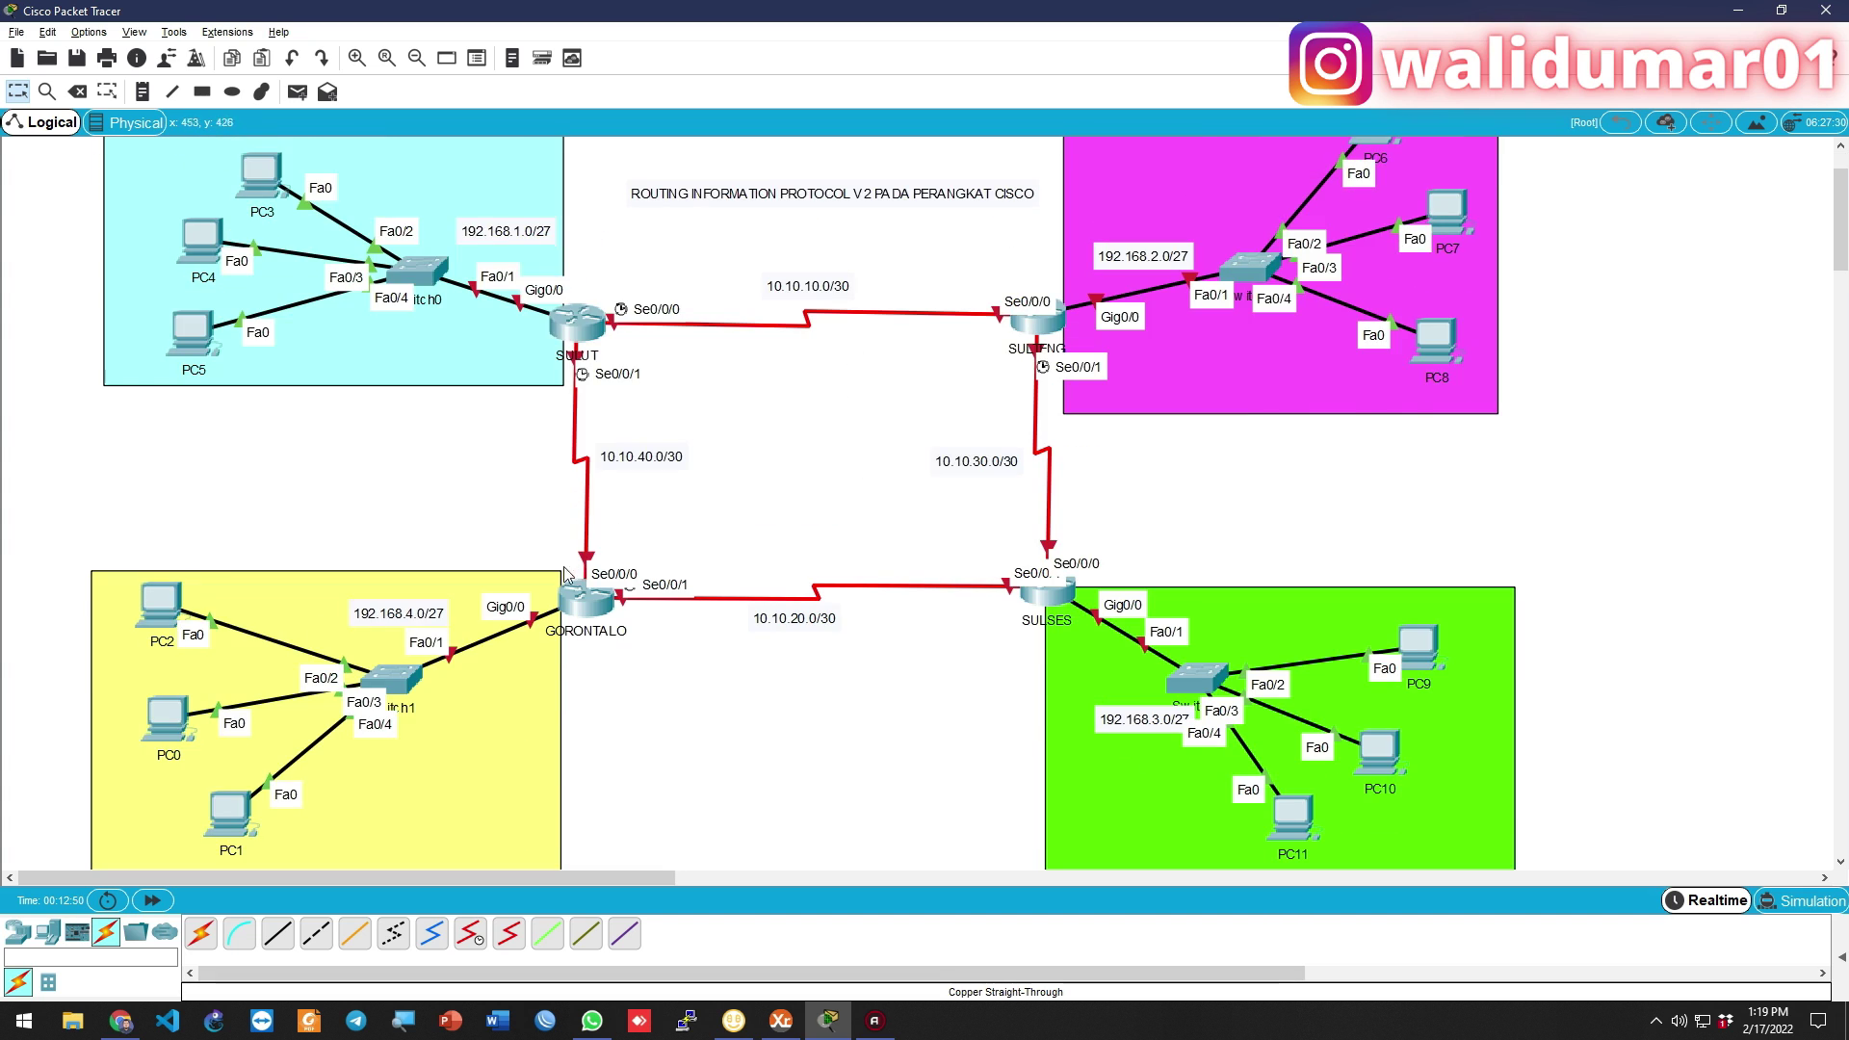
left_click_drag(539, 729, 554, 745)
left_click(279, 523)
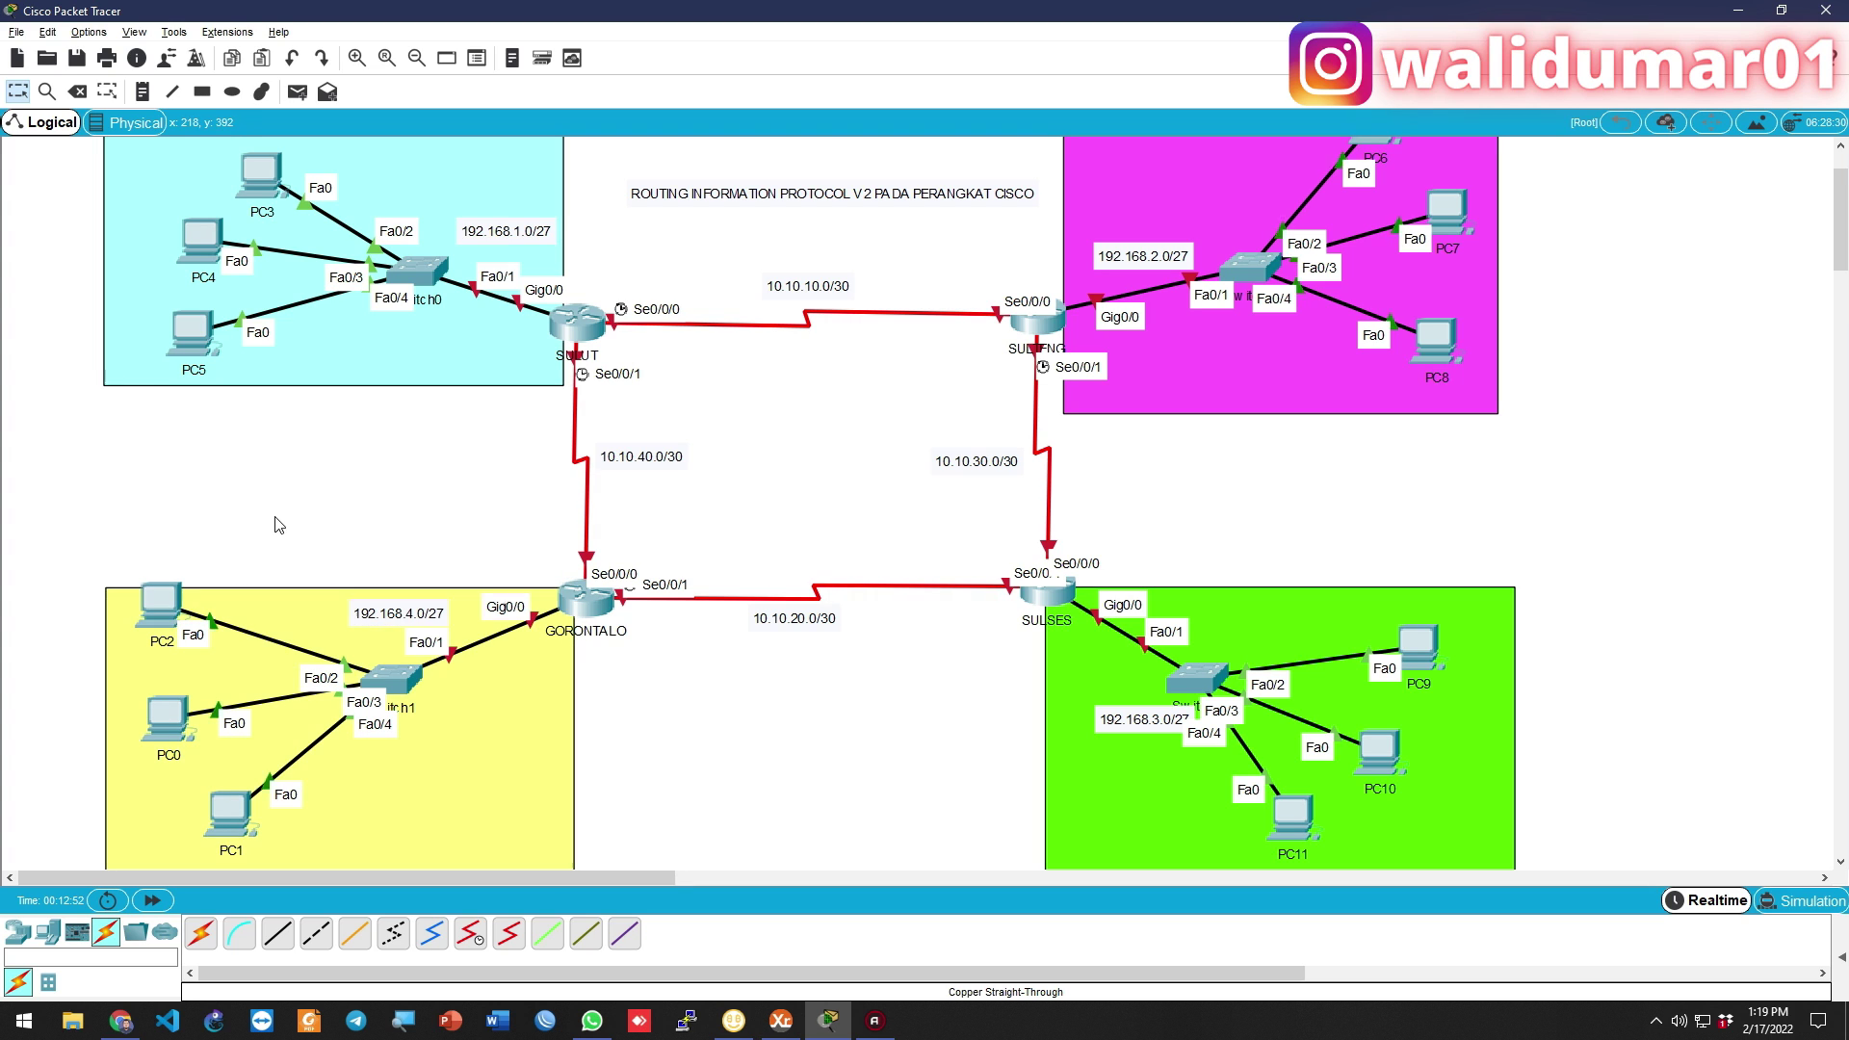
left_click_drag(174, 617, 177, 652)
left_click_drag(166, 718, 170, 751)
left_click_drag(227, 813, 242, 837)
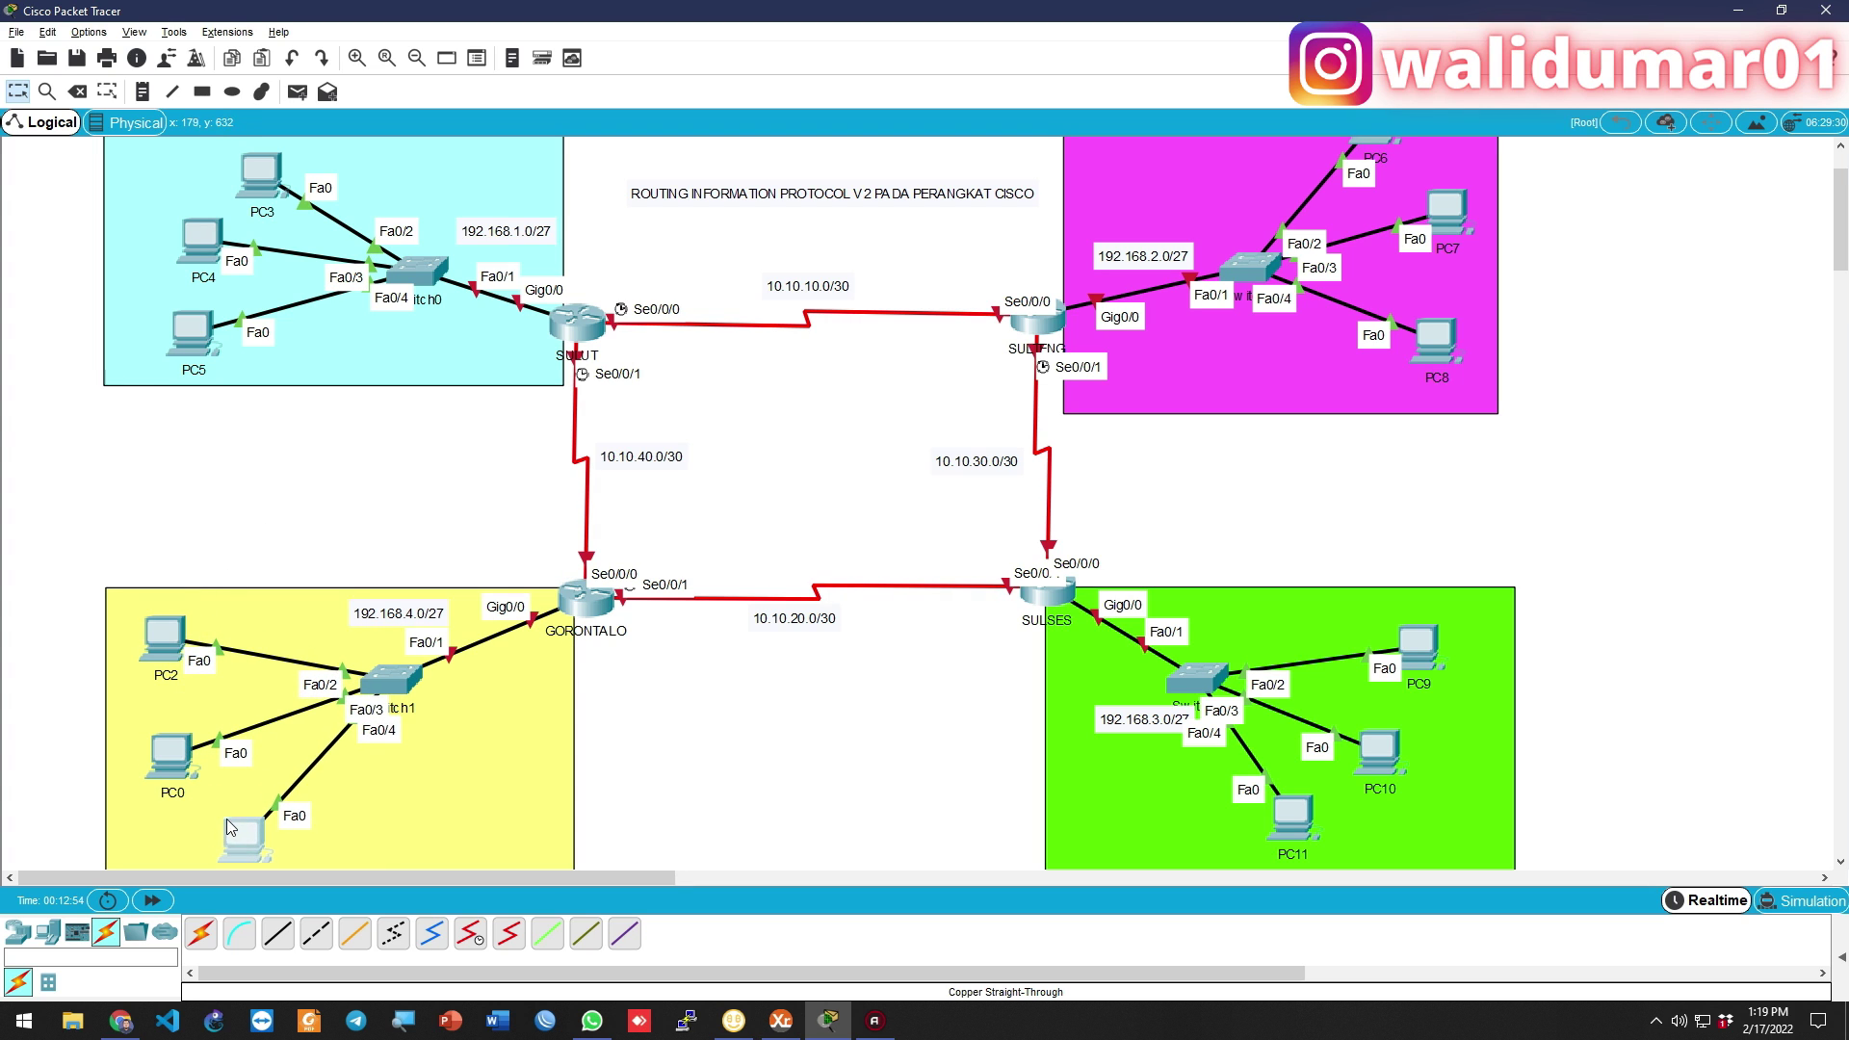
Open the SULUT router's command line in an enlarged window and answer no to the initial configuration dialog
scroll(491, 505, "up", 1)
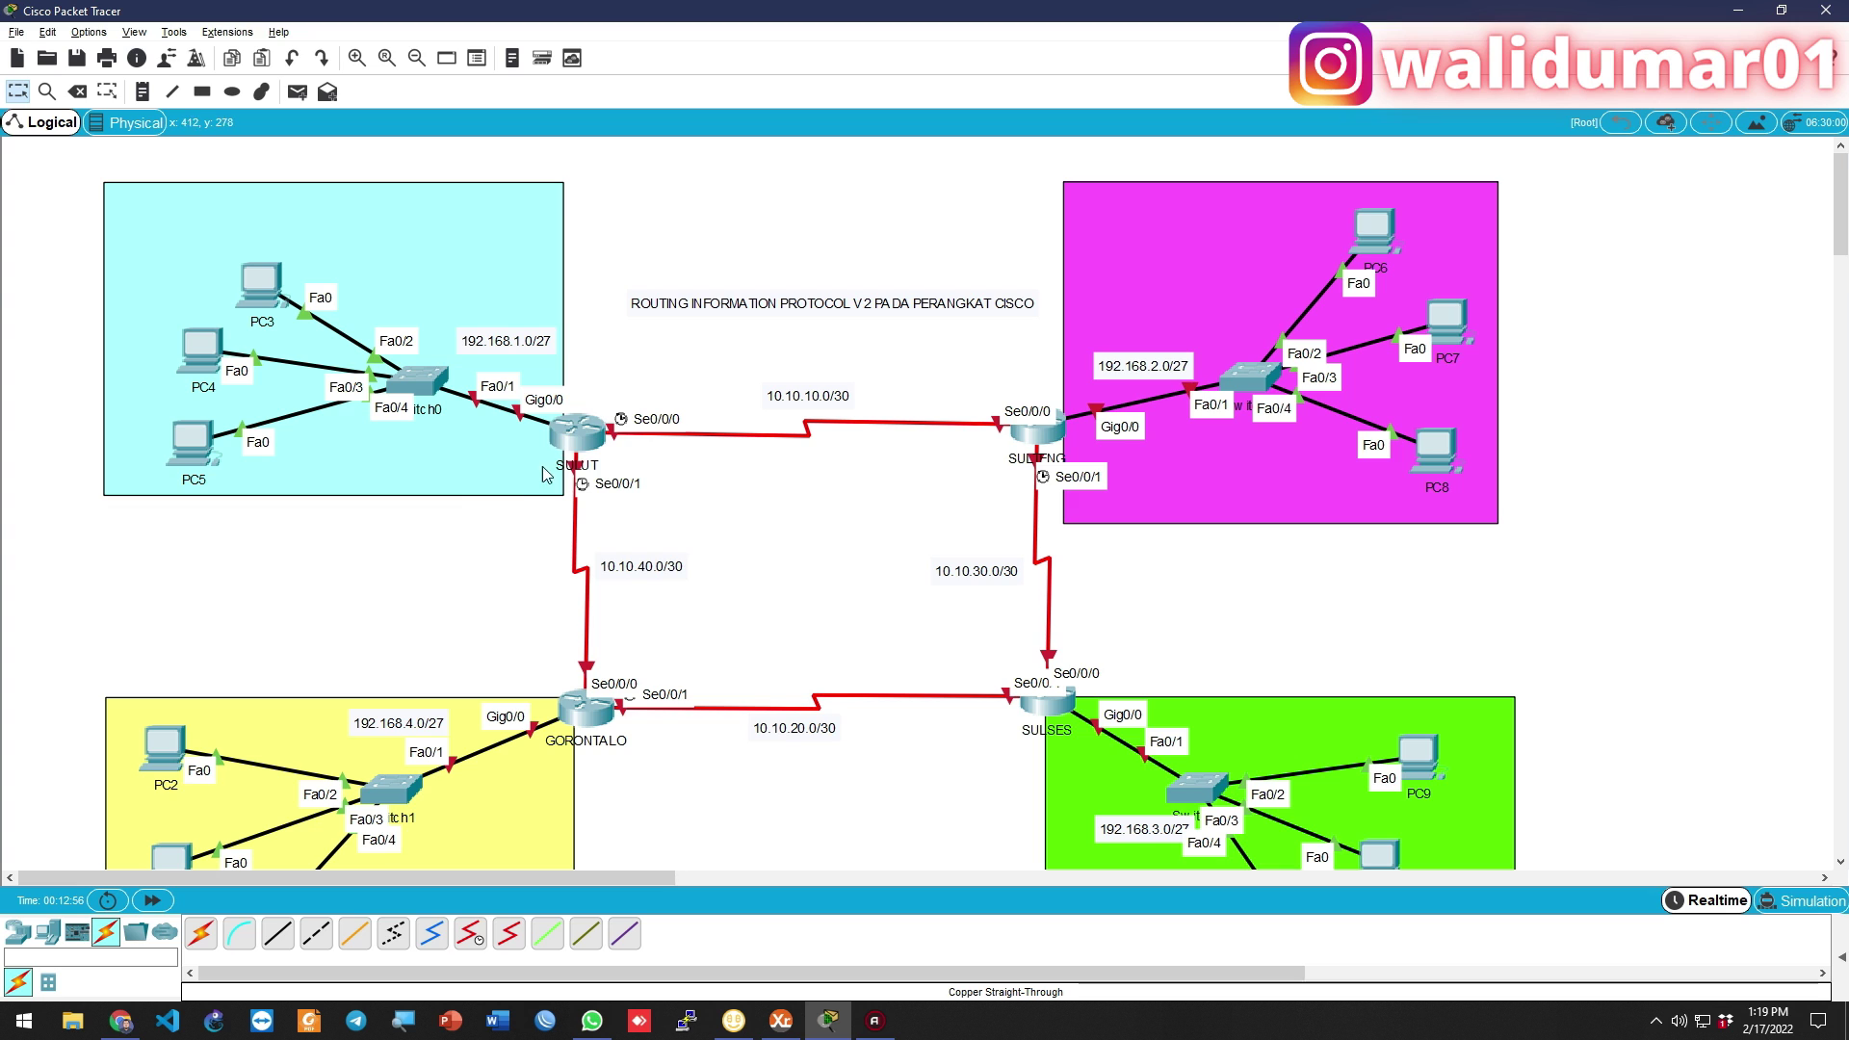
left_click(577, 431)
left_click(808, 248)
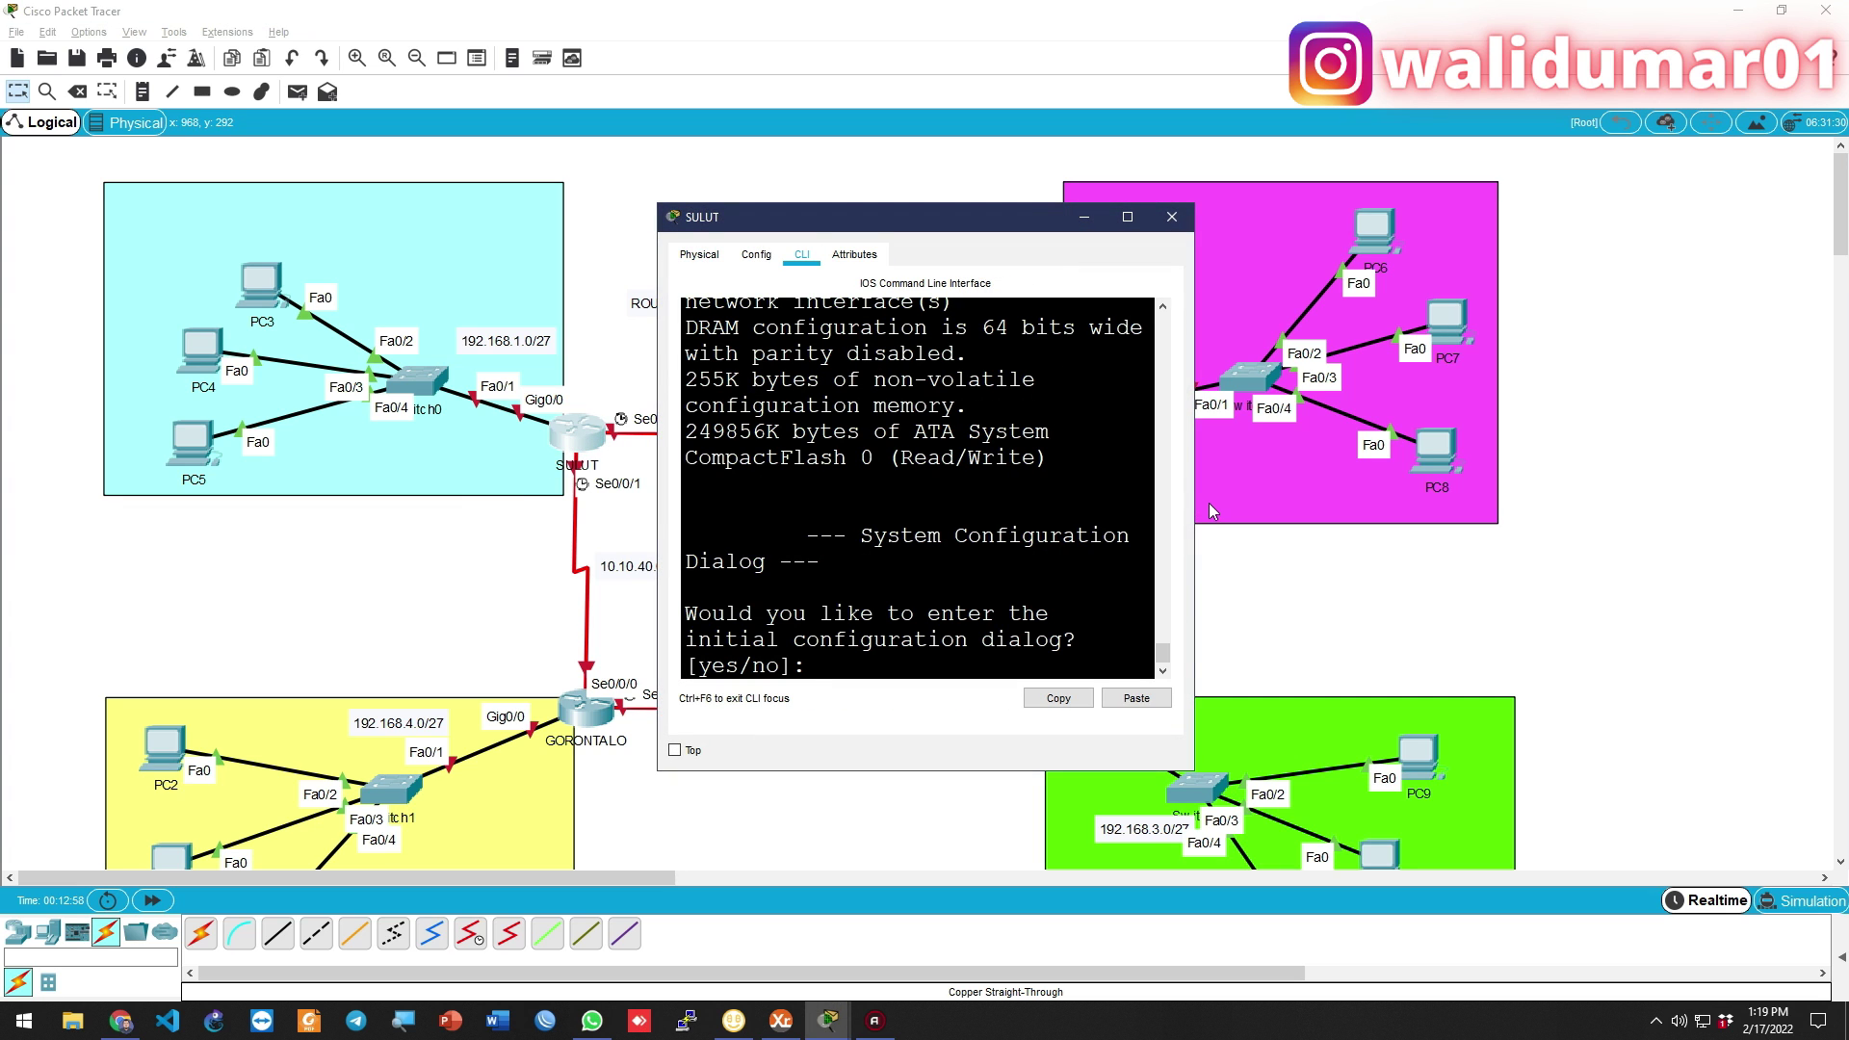
left_click_drag(1194, 501, 1695, 497)
left_click_drag(914, 231, 967, 223)
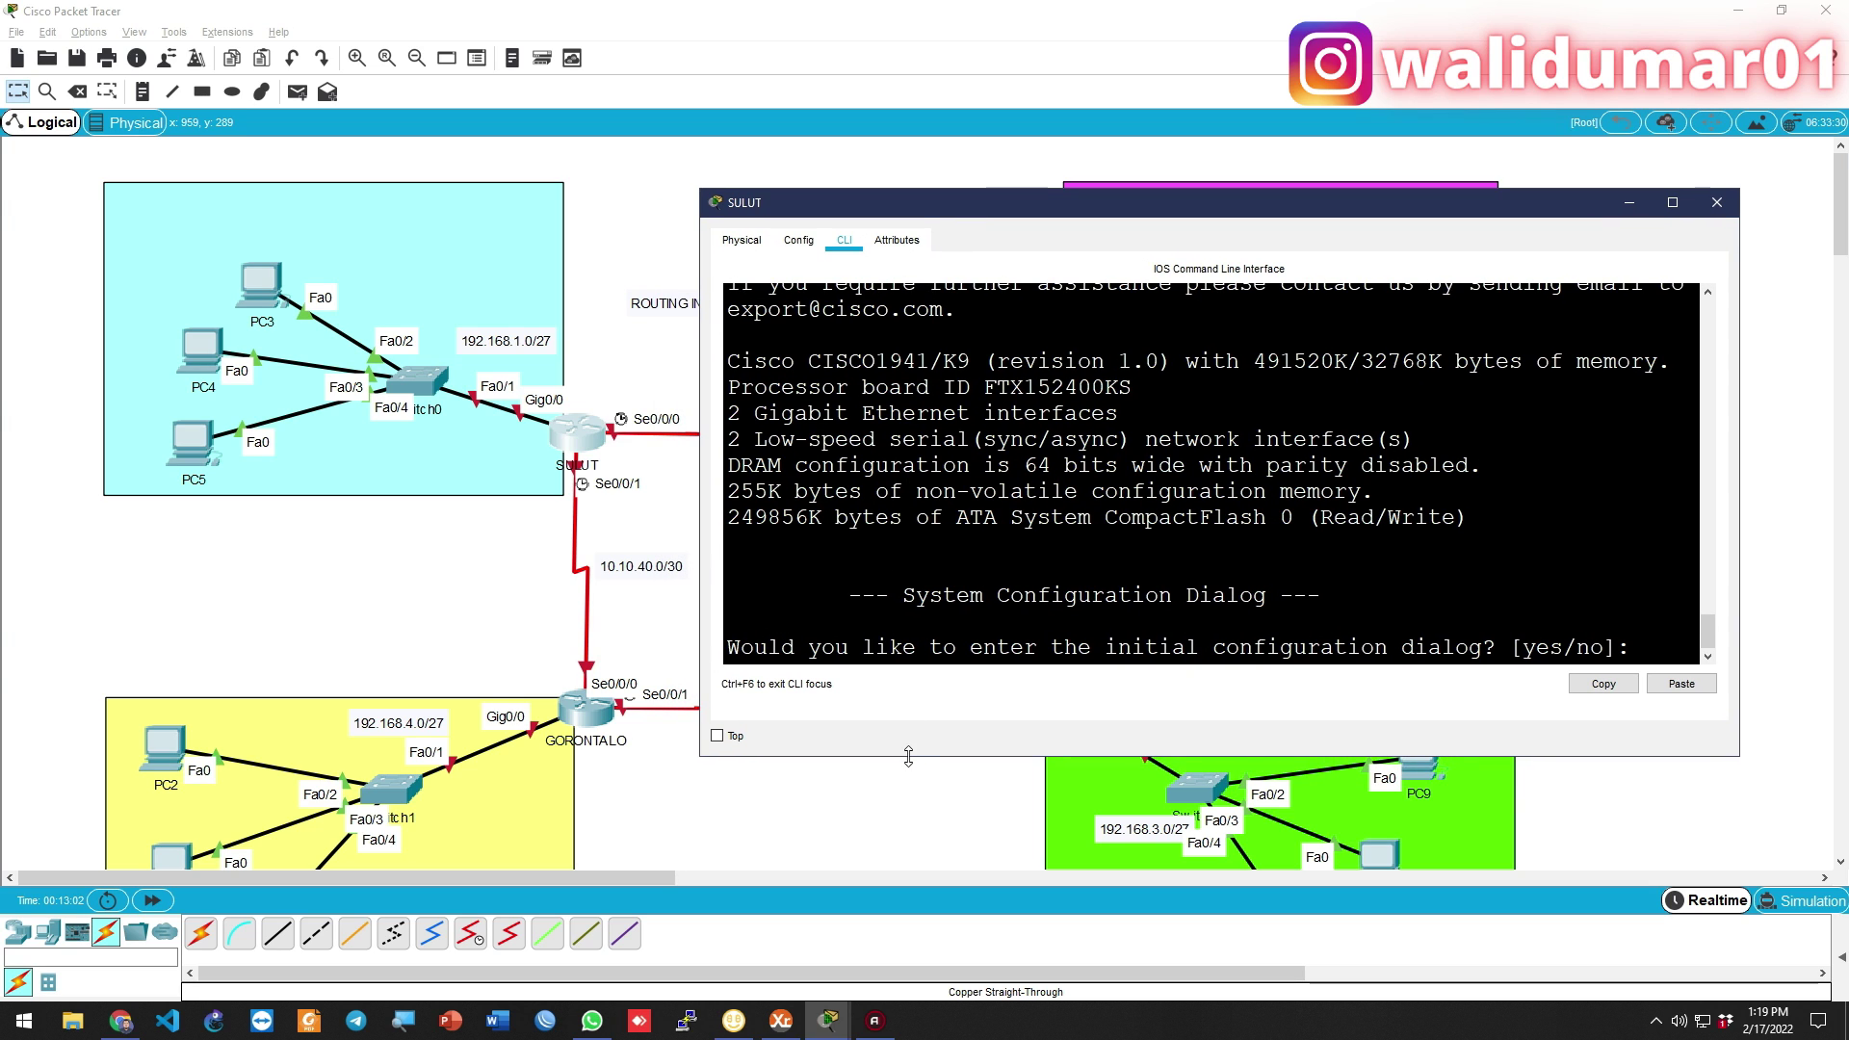
left_click_drag(911, 756, 911, 890)
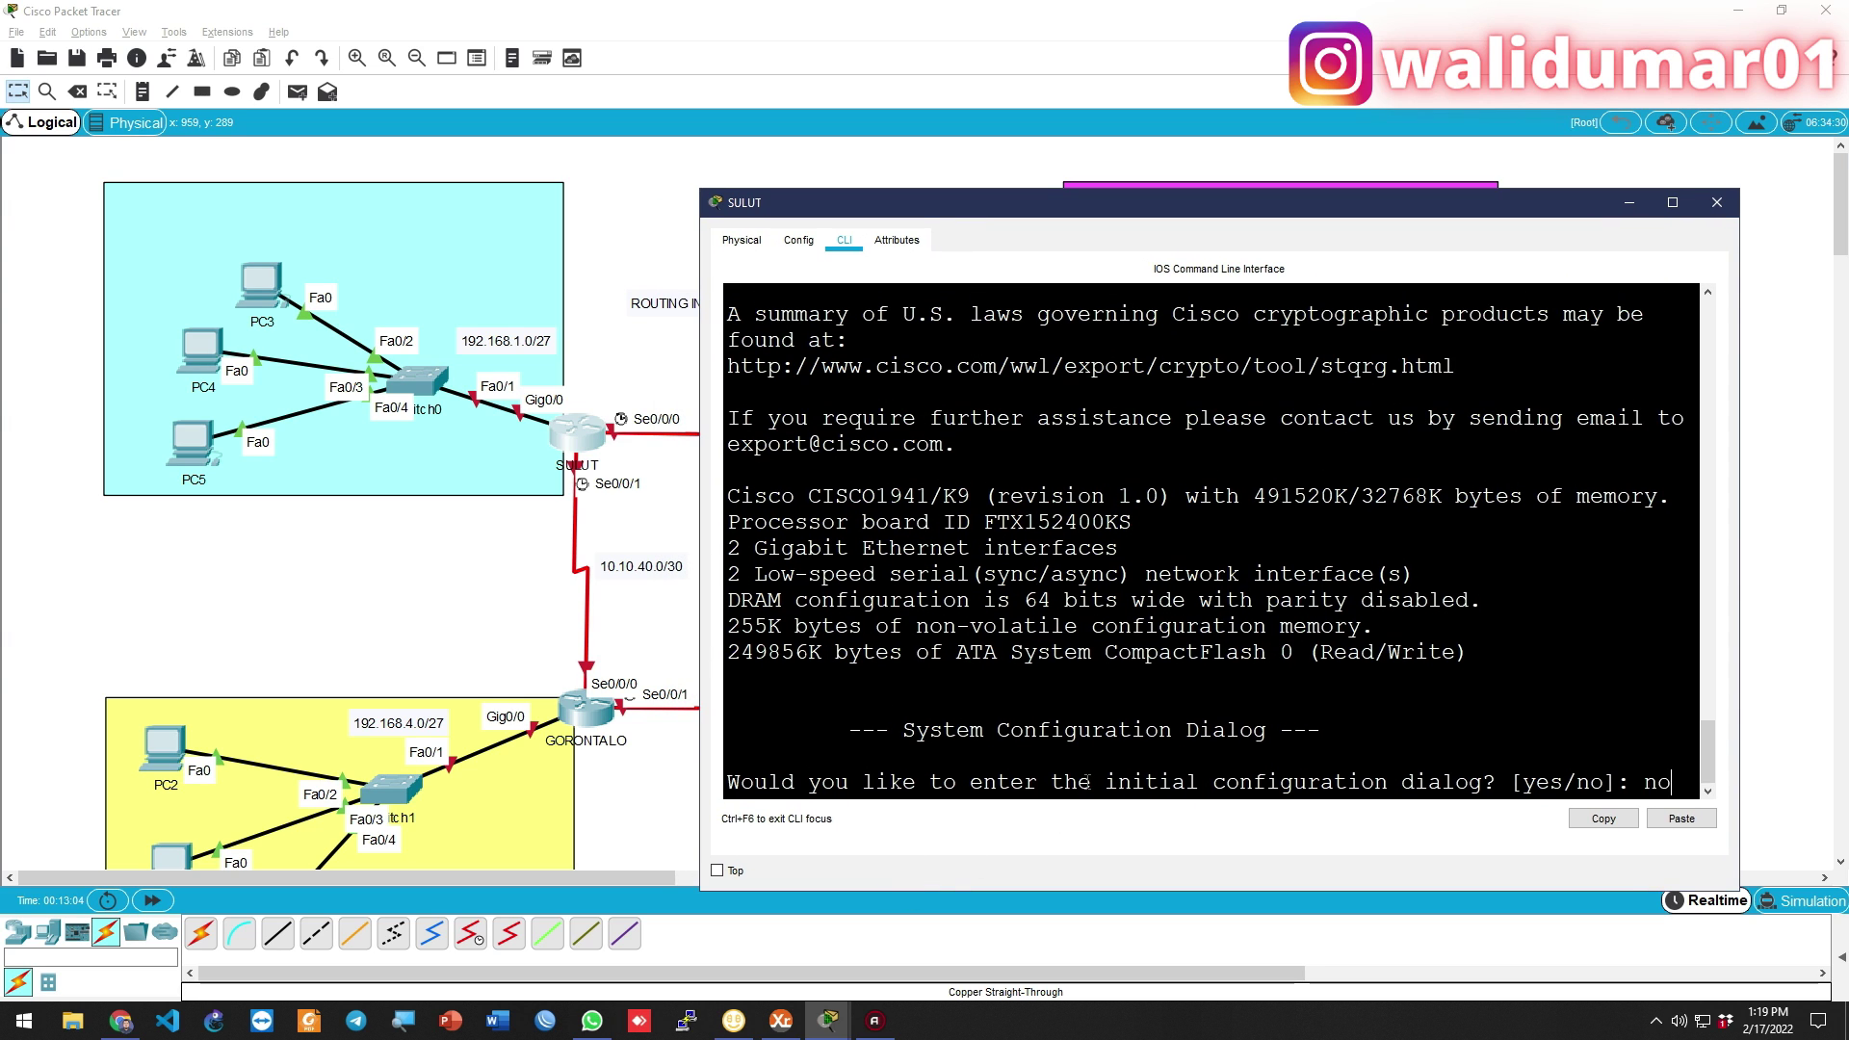
key("Return")
Enter privileged and global configuration mode on the router and set its hostname to SULUT
type("enabkl")
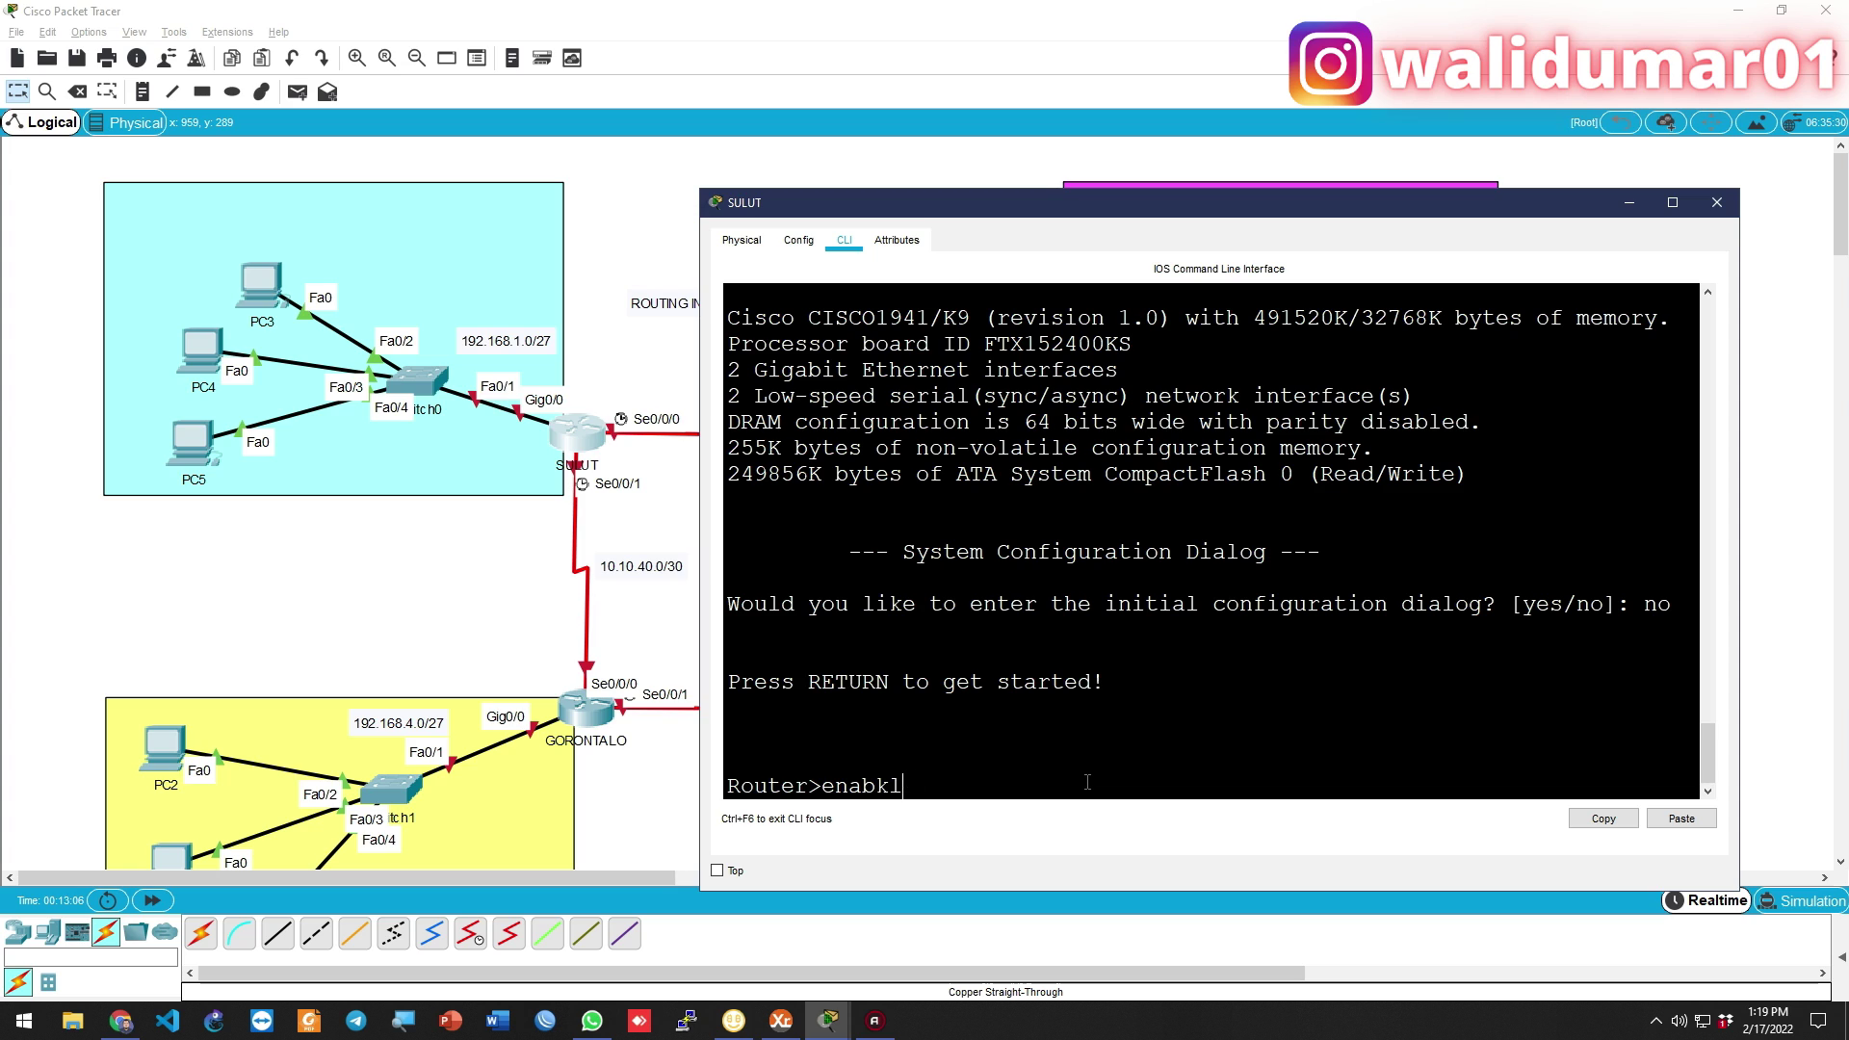
type("ele")
key("Return")
type("conf t")
key("Return")
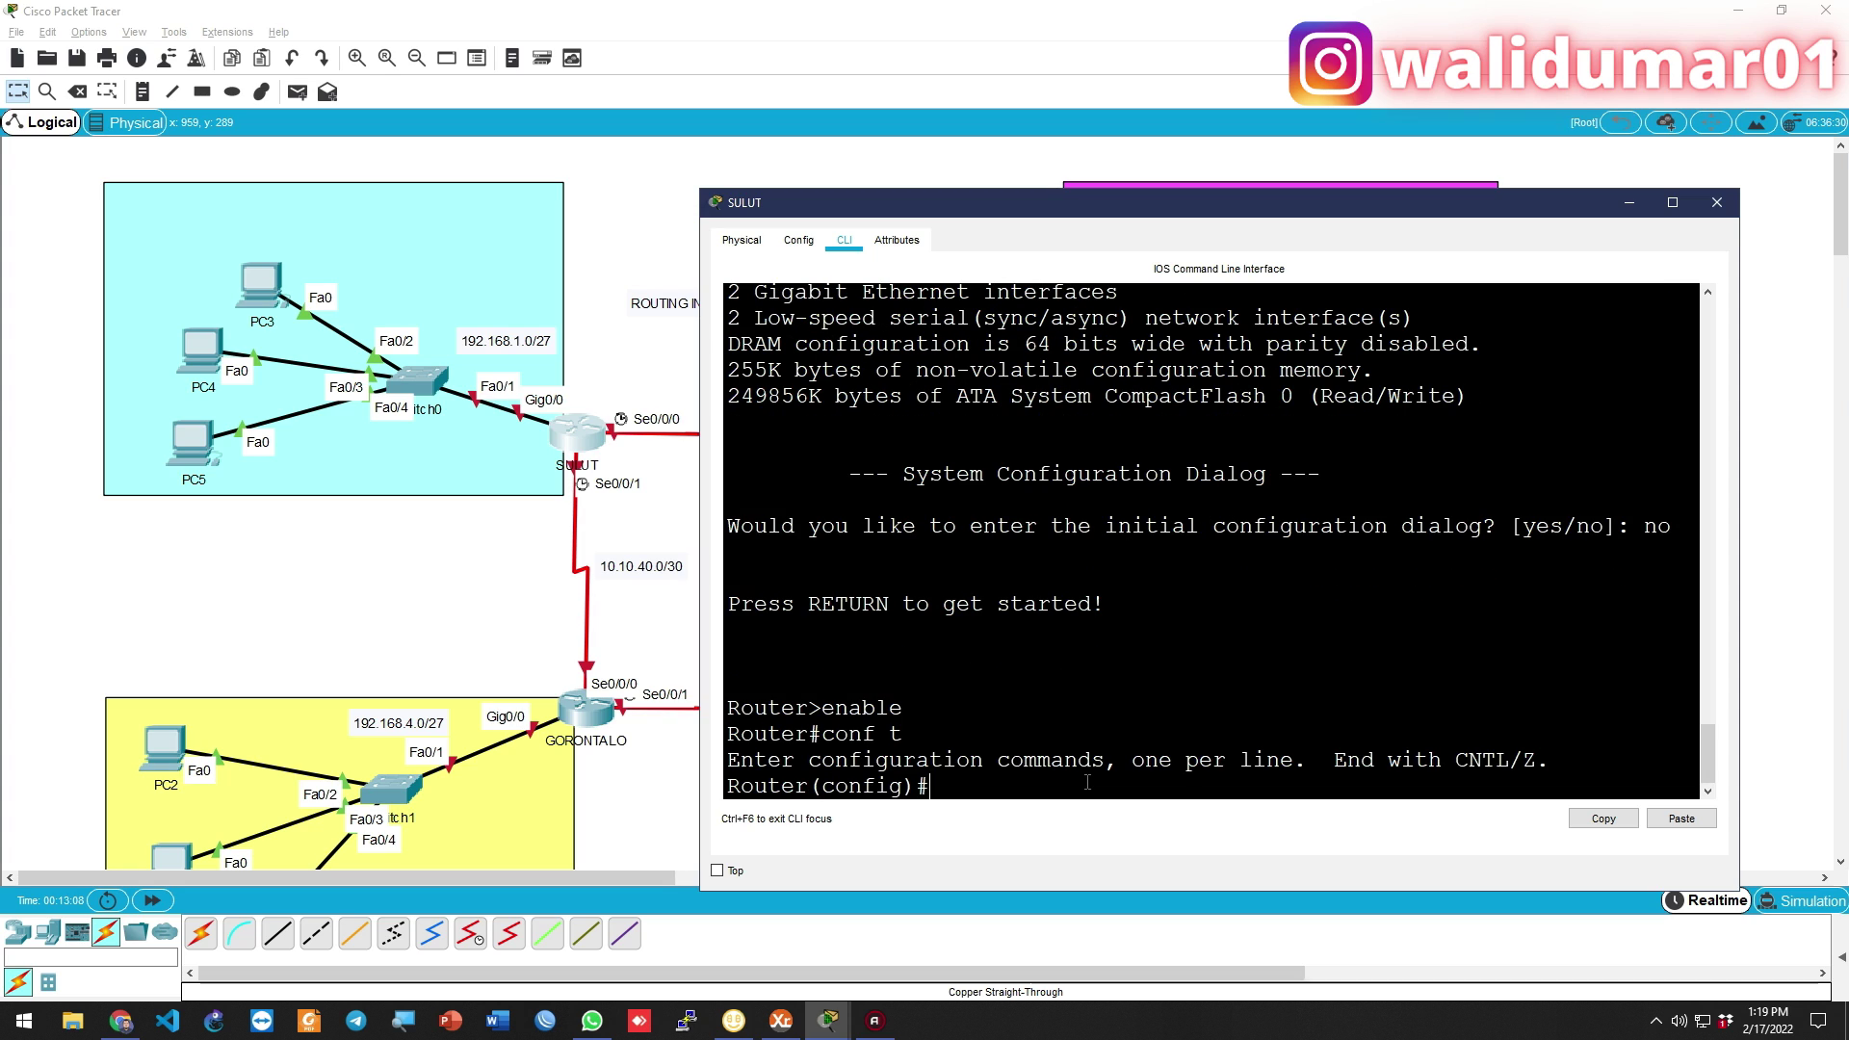
type("hostname SULUT")
key("Return")
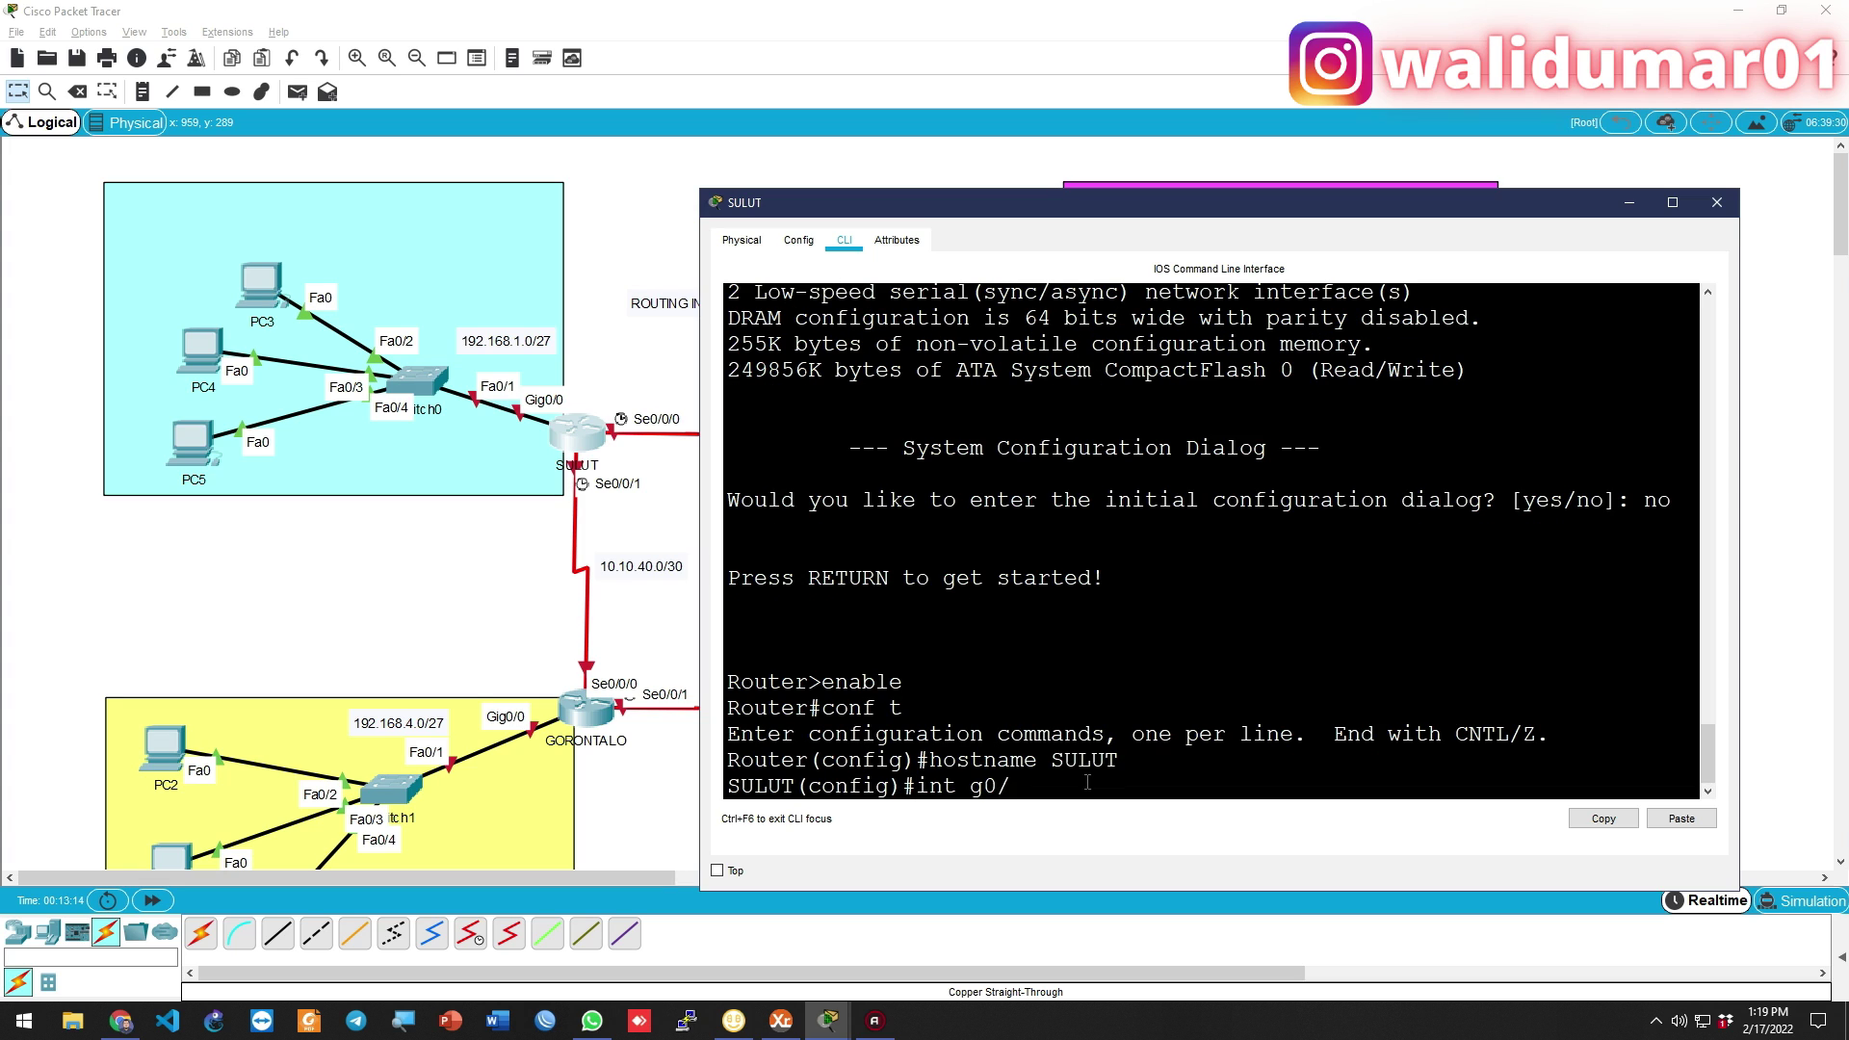
Configure SULUT's g0/0 interface with IP address 192.168.1.1 255.255.255.224, bring it up and leave interface mode
type("int g0/0")
key("Return")
type("ip address 192.168.1.1 255.255.255.224")
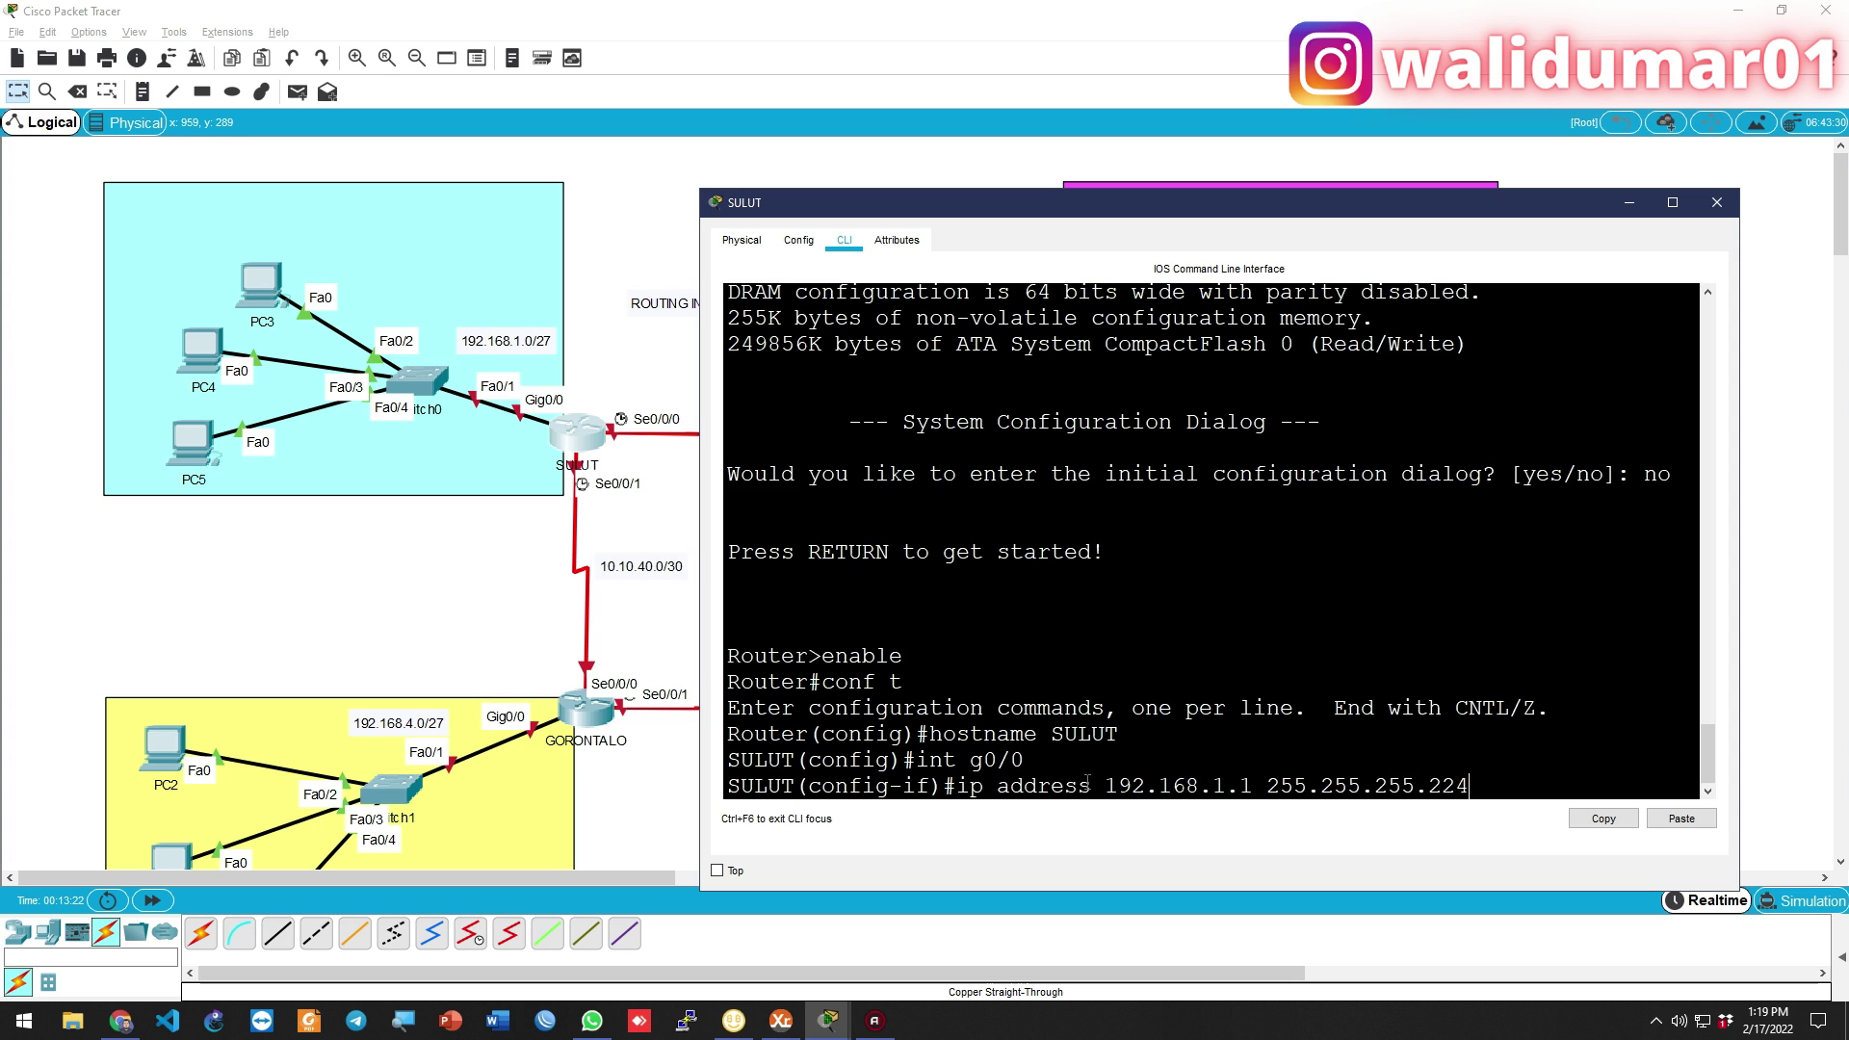
key("Return")
type("no shutdown")
key("Return")
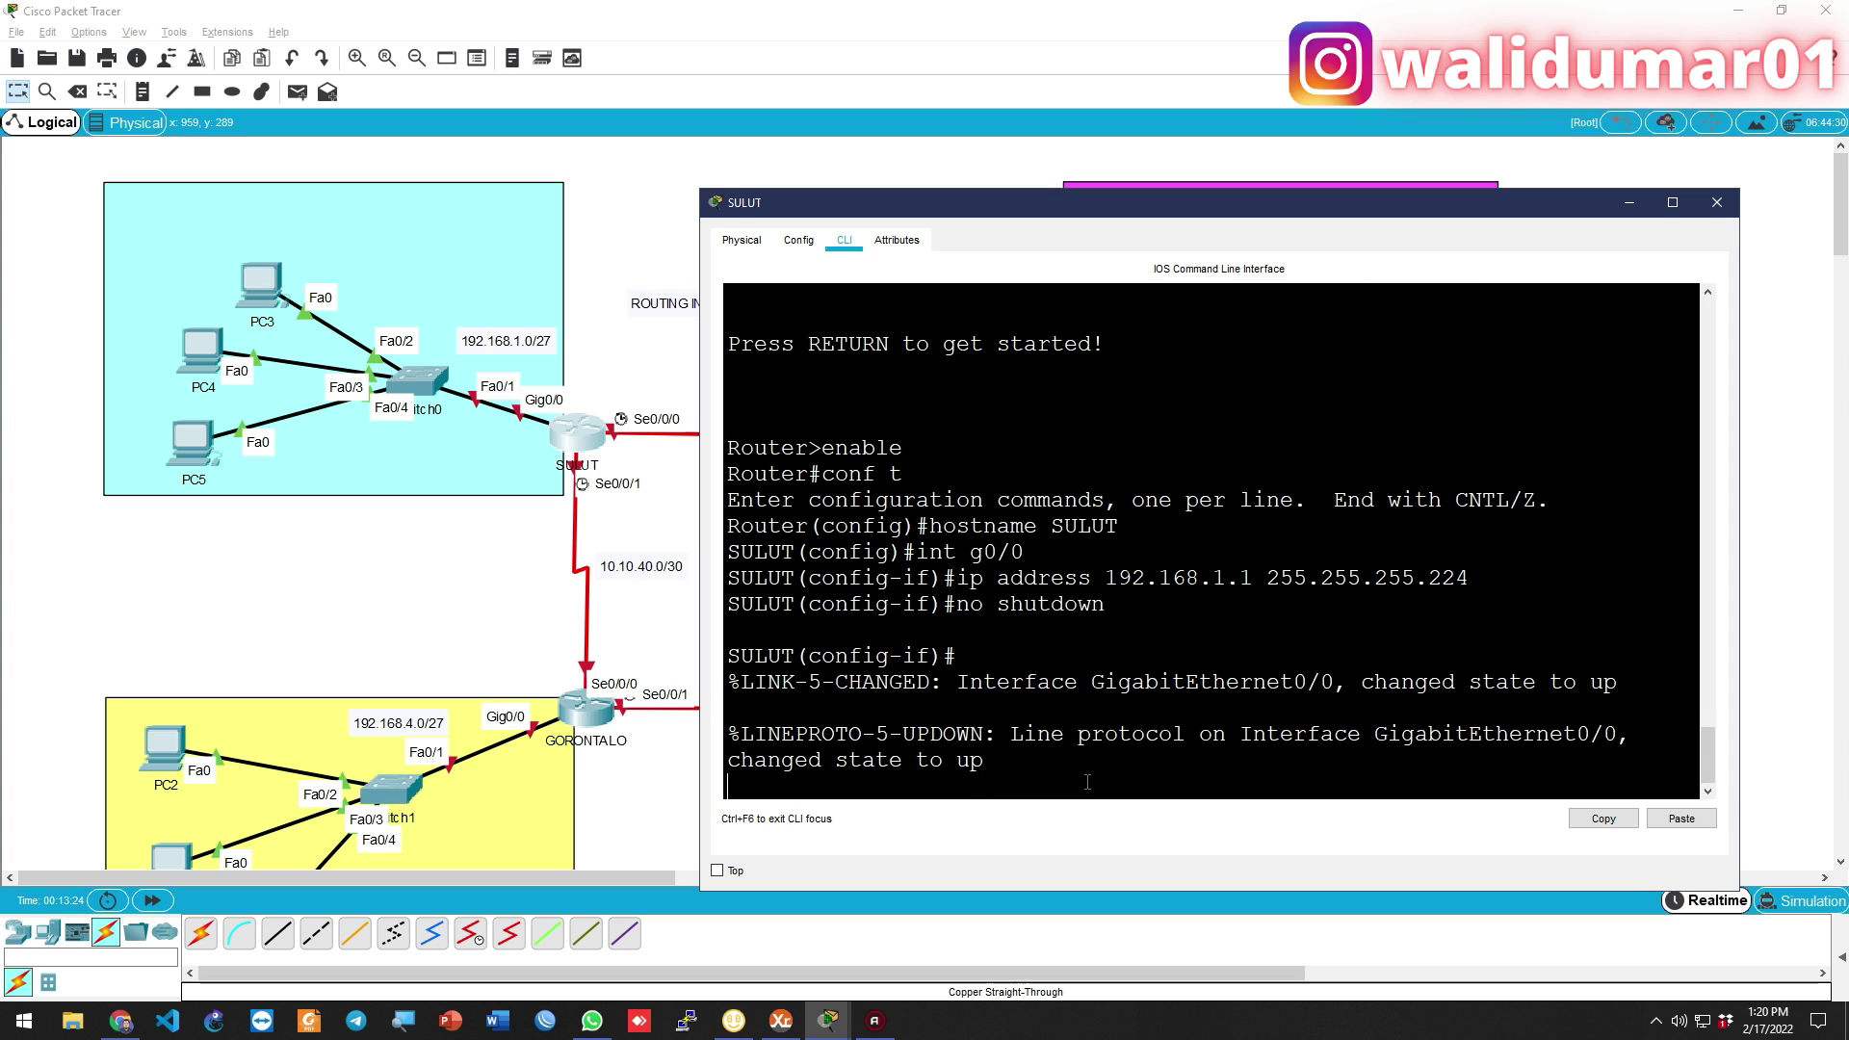
left_click_drag(609, 876, 690, 878)
key("Return")
key("Return")
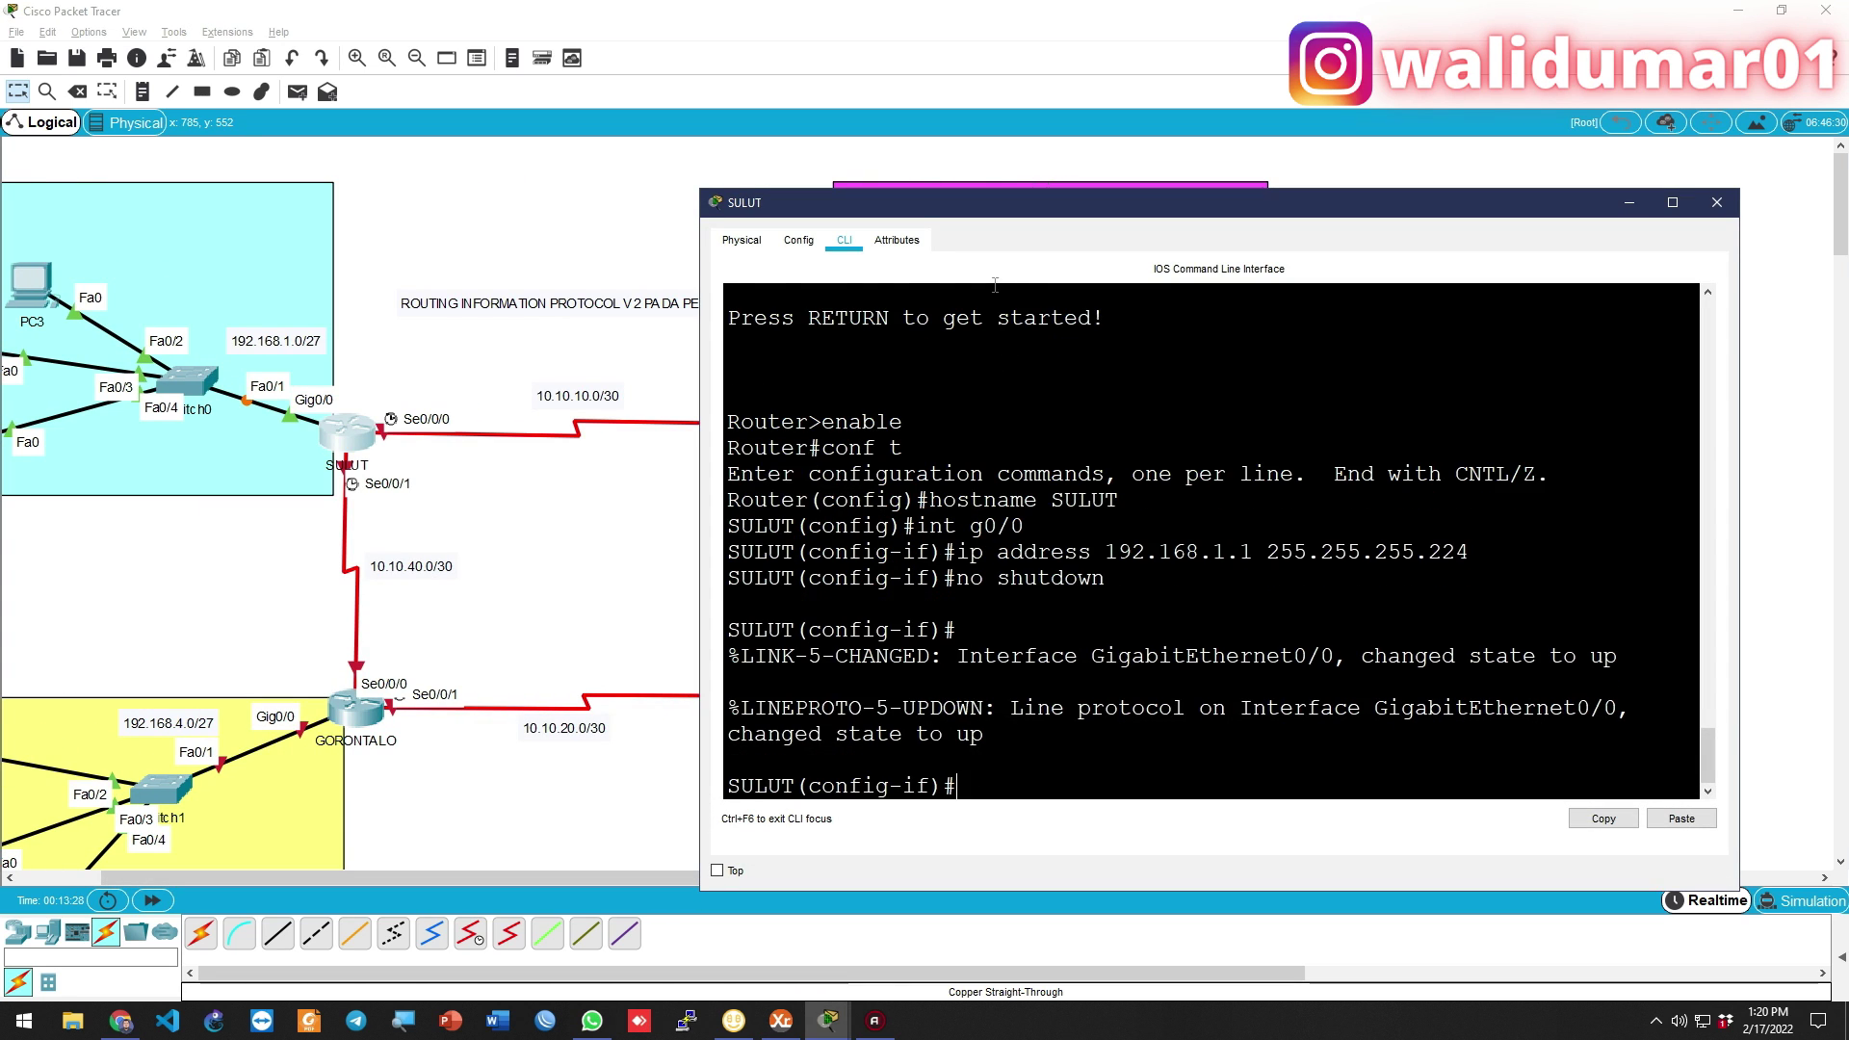
type("exit")
key("Return")
Assign IP address 10.10.10.1 255.255.255.252 to SULUT's s0/0/0 interface
type("int s0/0/0")
key("Return")
type("ip address 10.10.")
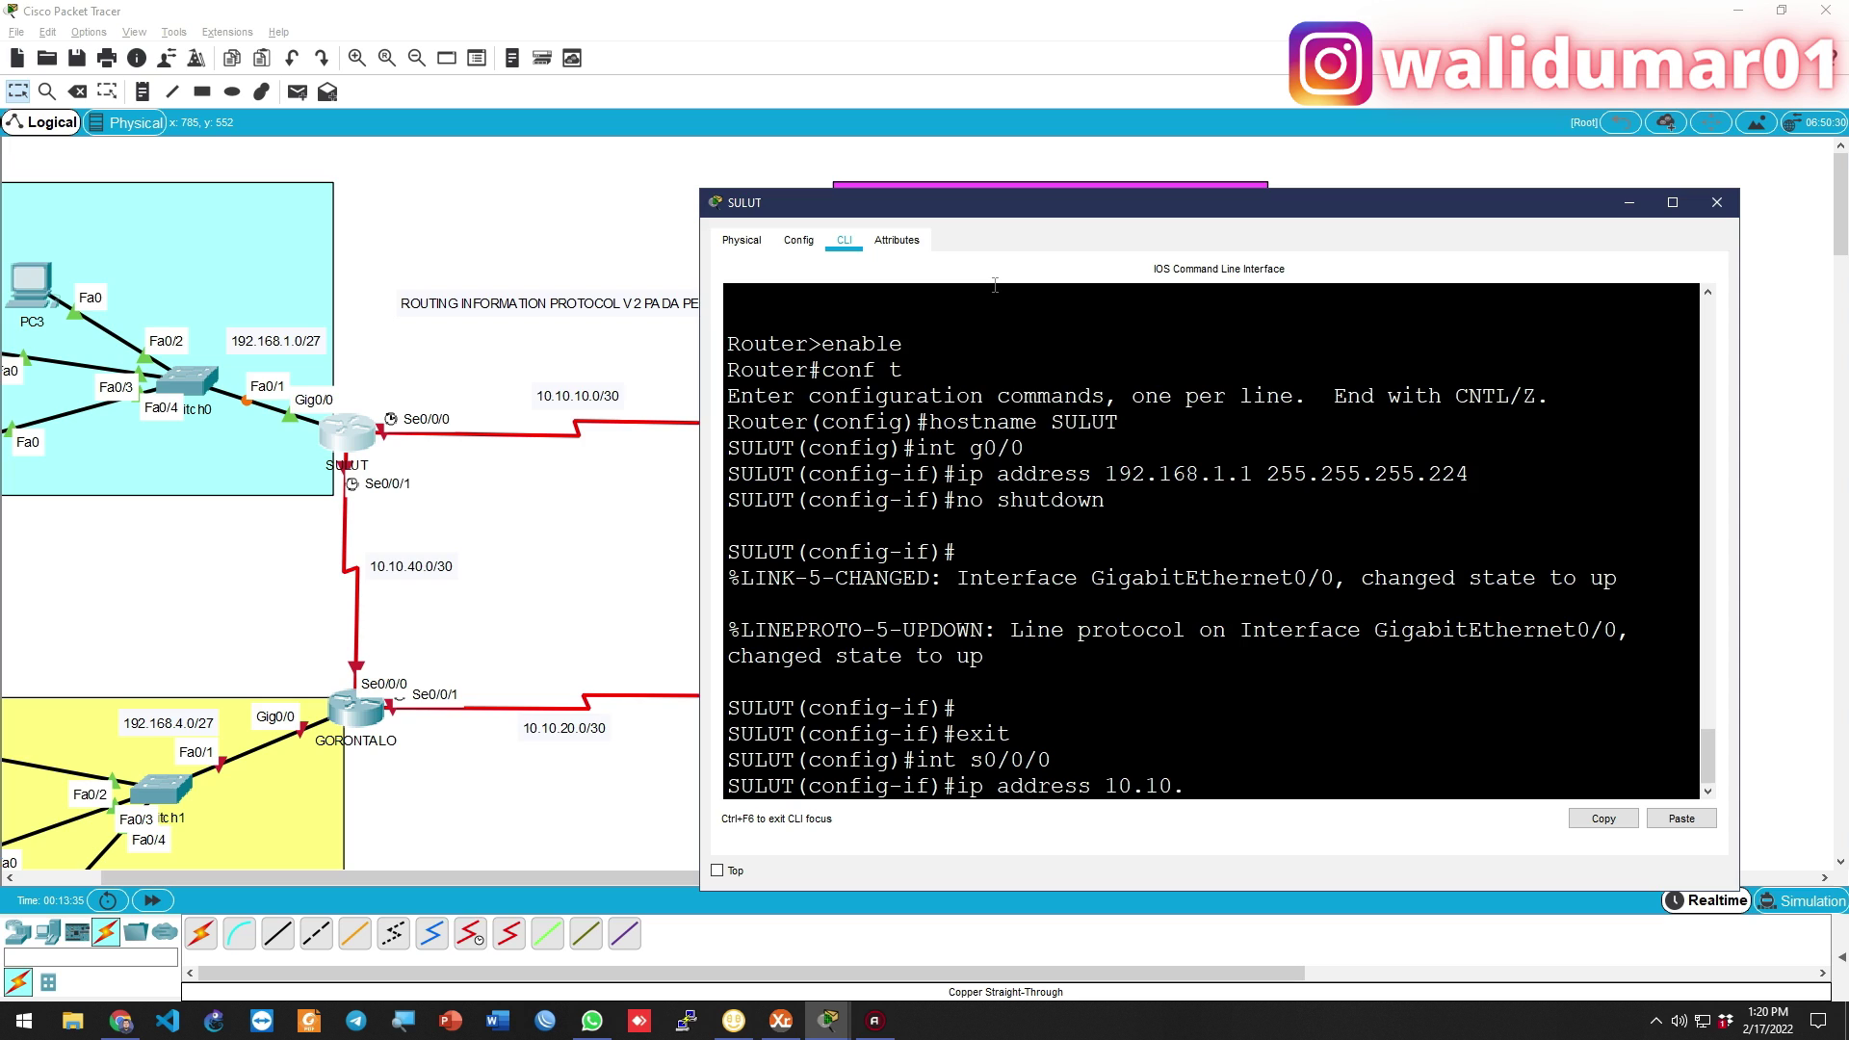
type("10.1 255.255.255.252")
key("Return")
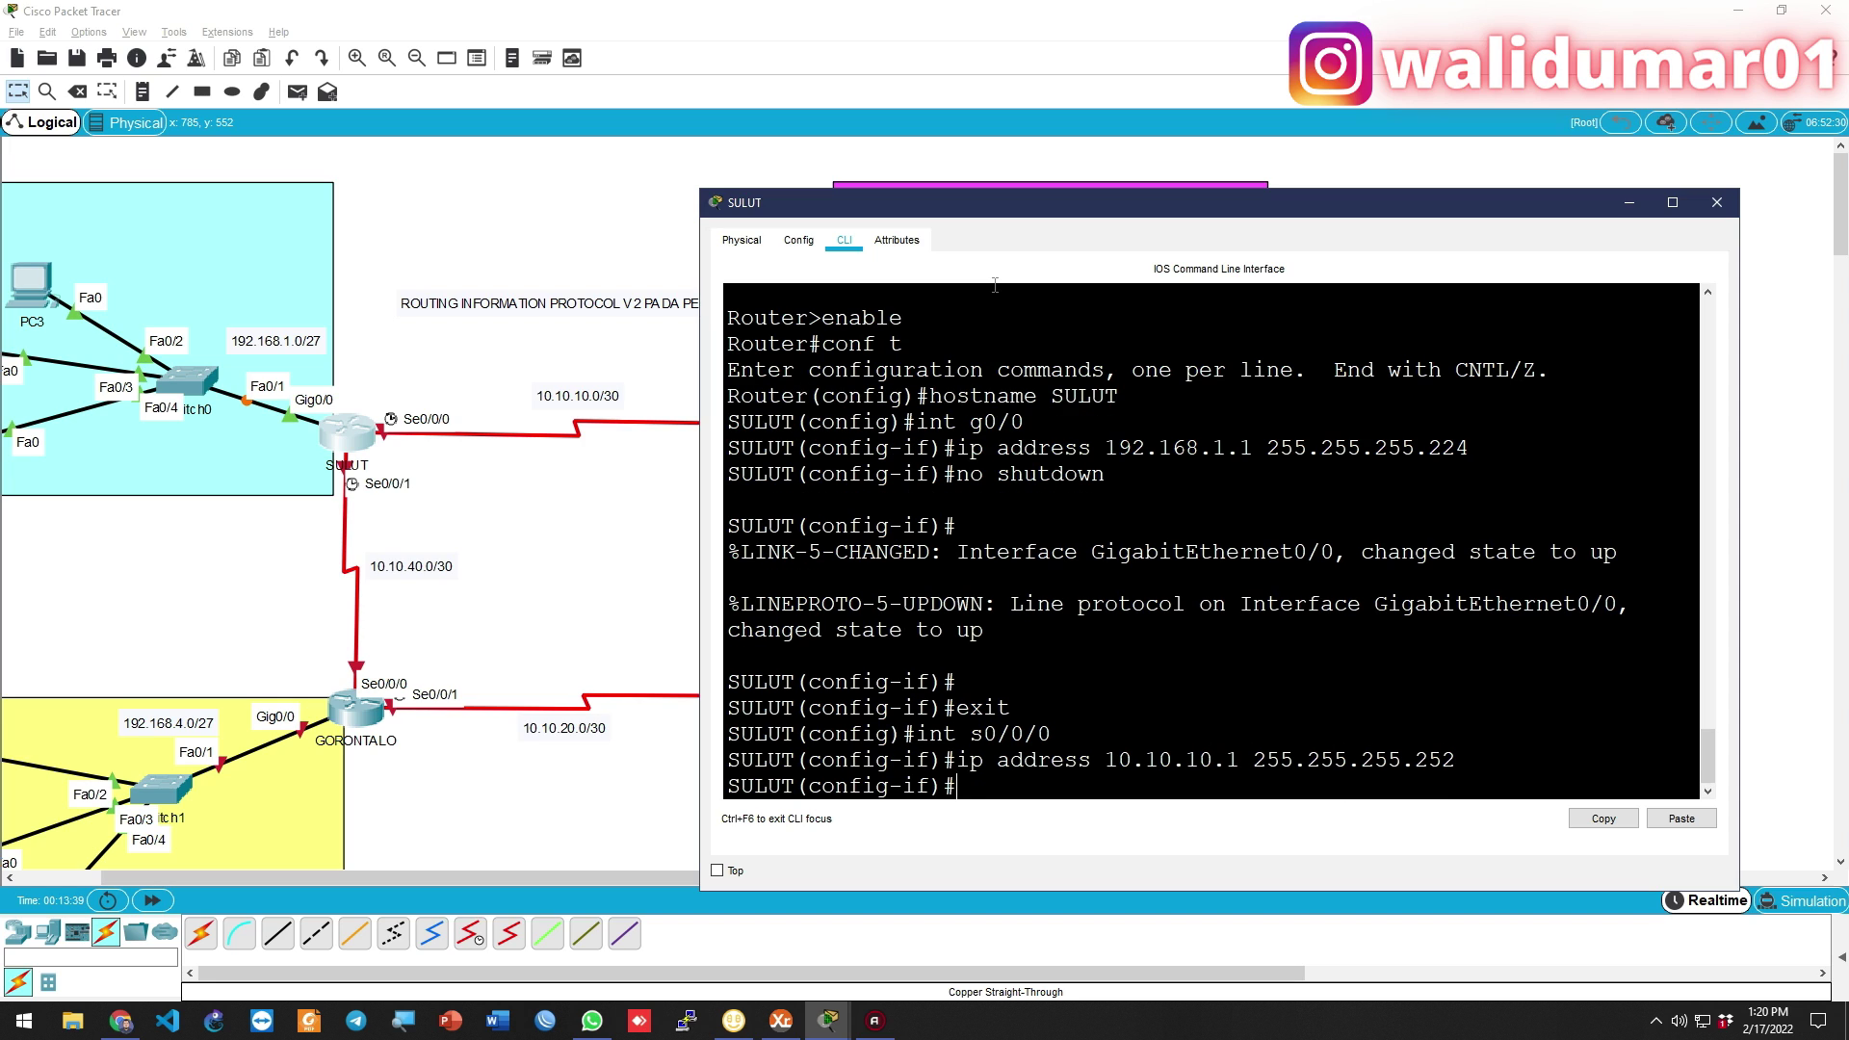
Set the clock rate of s0/0/0 to 64000, enable the interface with no shutdown and leave interface mode
type("clockrat")
key("BackSpace")
key("BackSpace")
key("BackSpace")
type("rate 64000")
key("Return")
type("no shutdown")
key("Return")
type("exi")
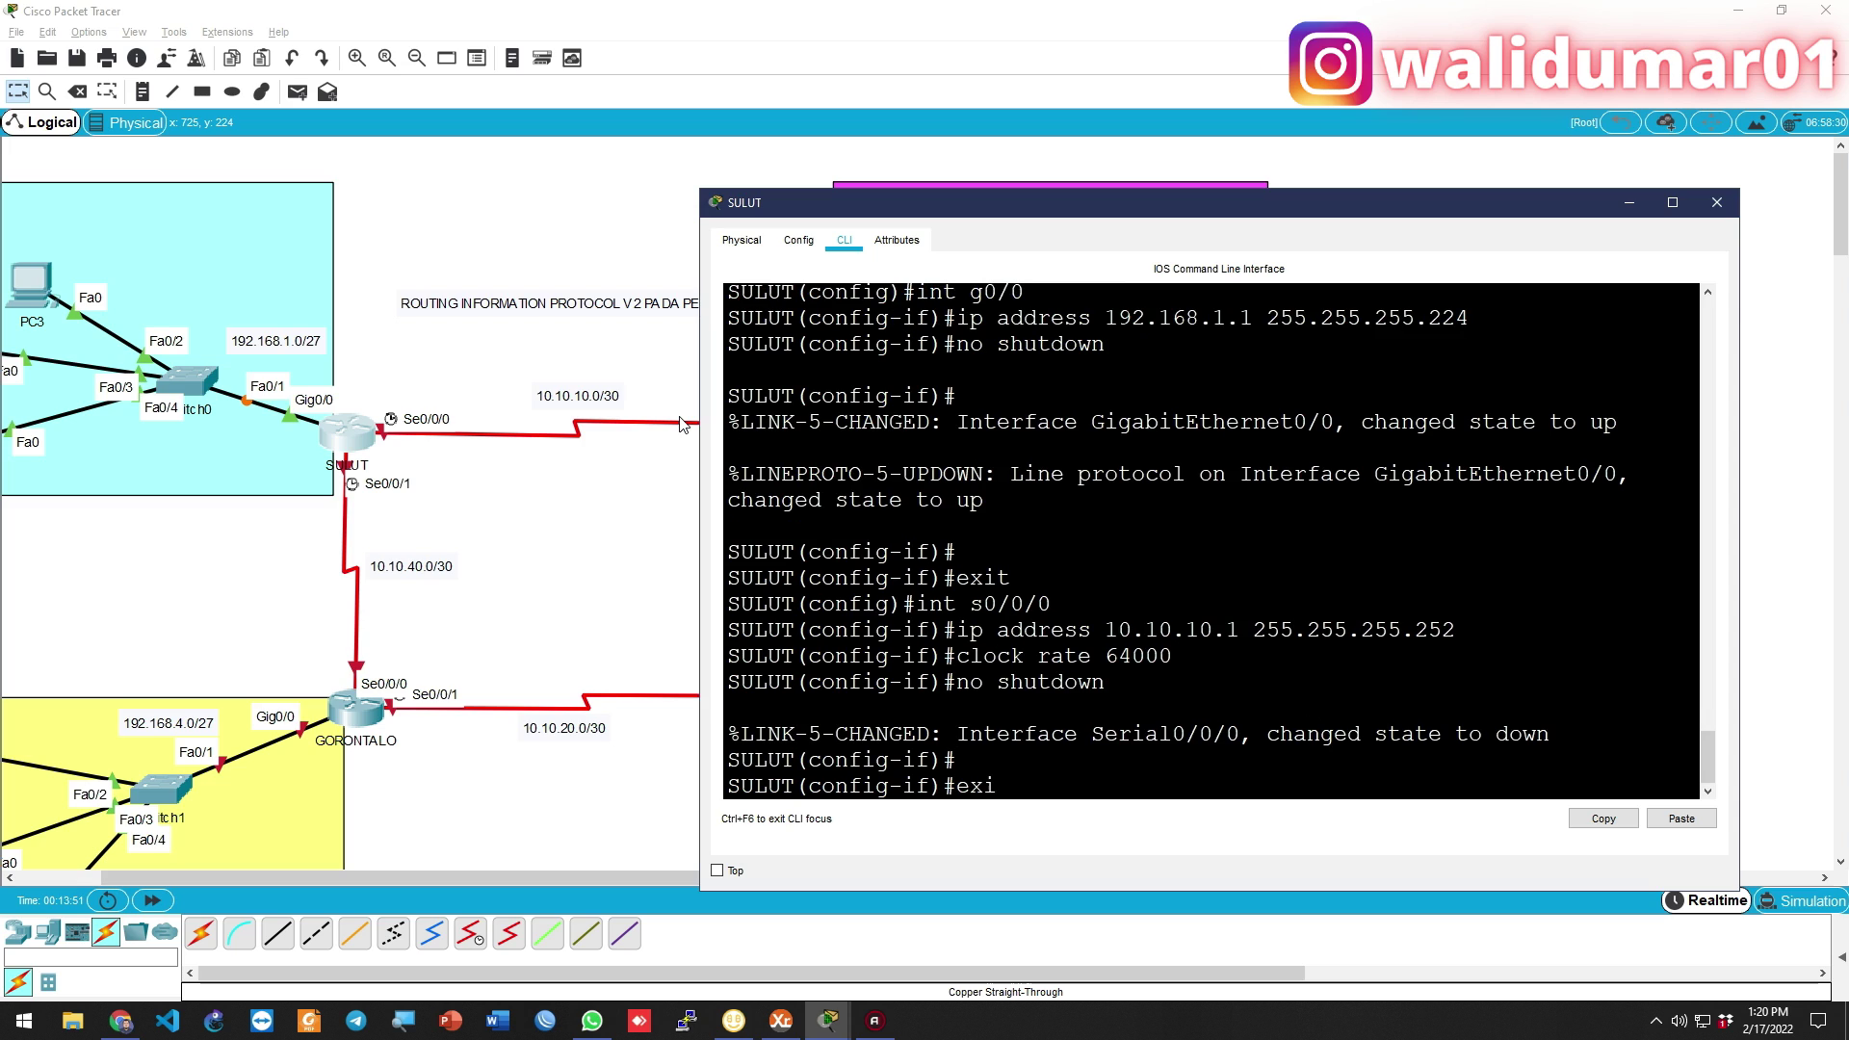
type("t")
key("Return")
Assign IP address 10.10.40.1 255.255.255.252 to SULUT's s0/0/1 interface and enable it with no shutdown
type("int s0/0")
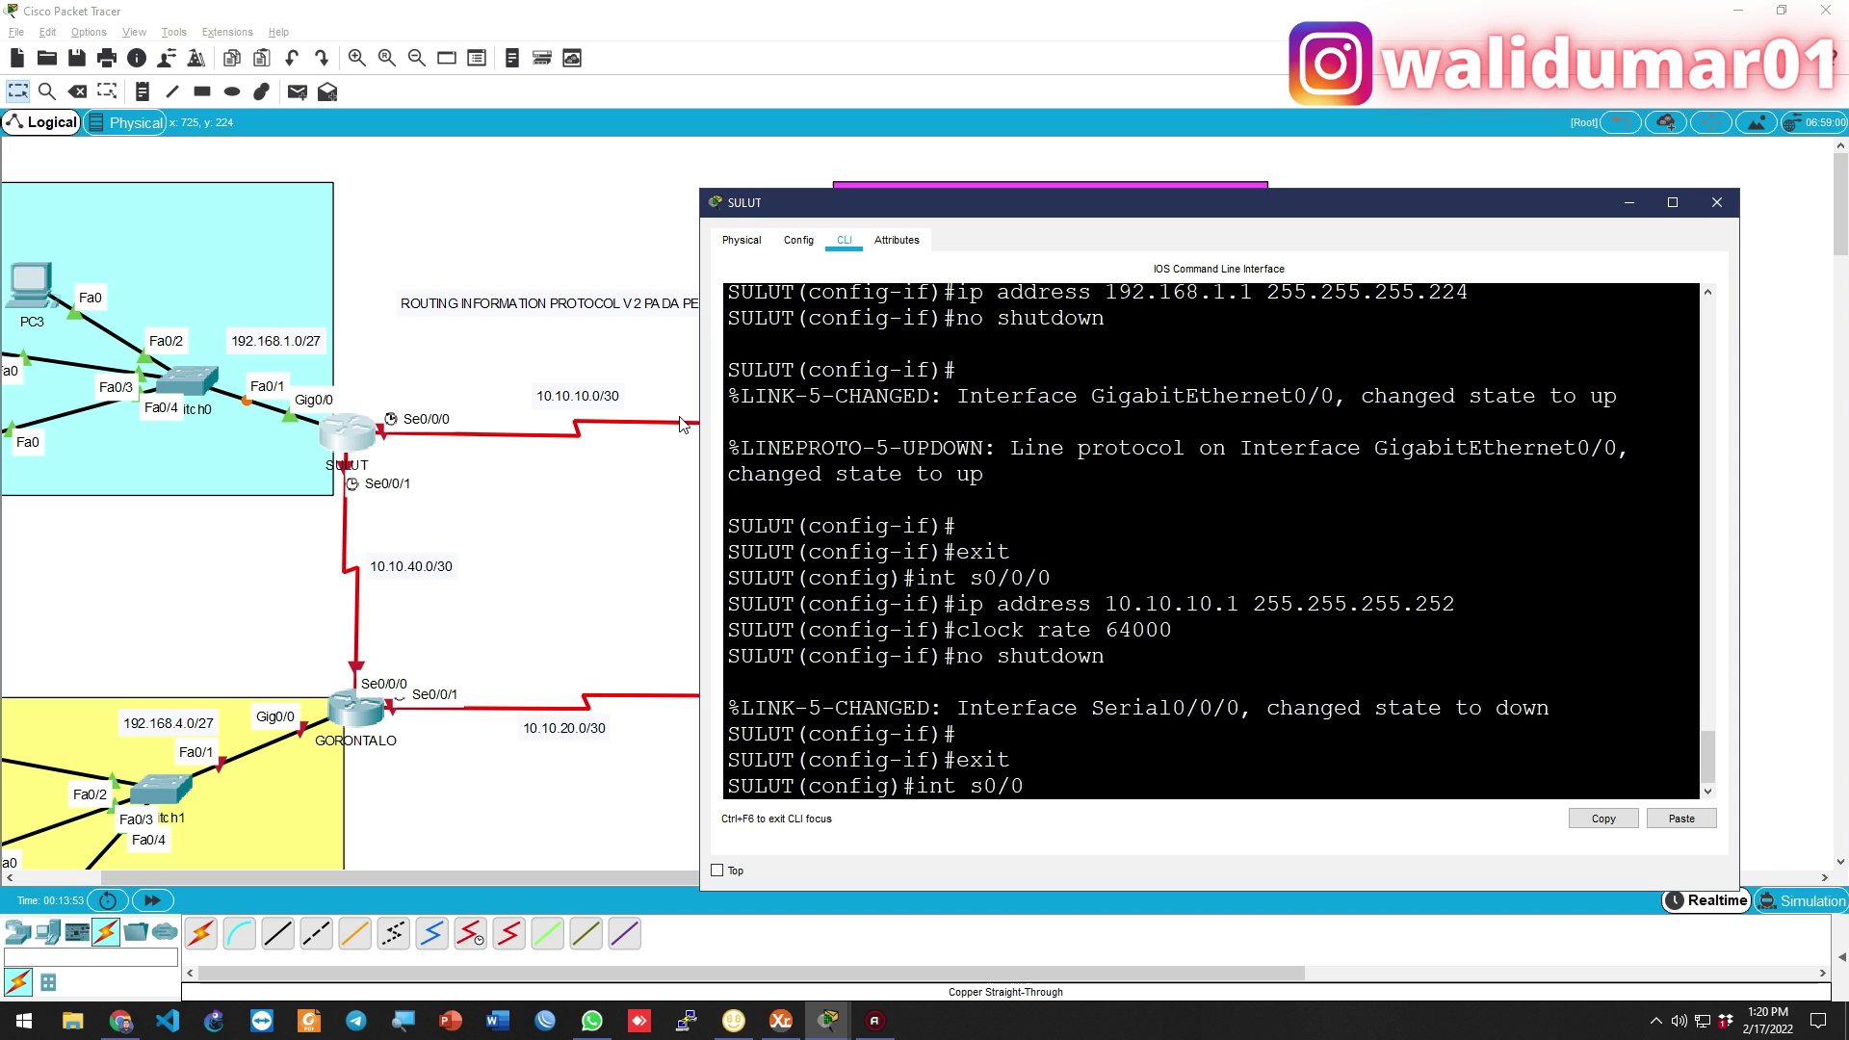
type("/1")
key("Return")
type("ip address 10.10.40.1 2")
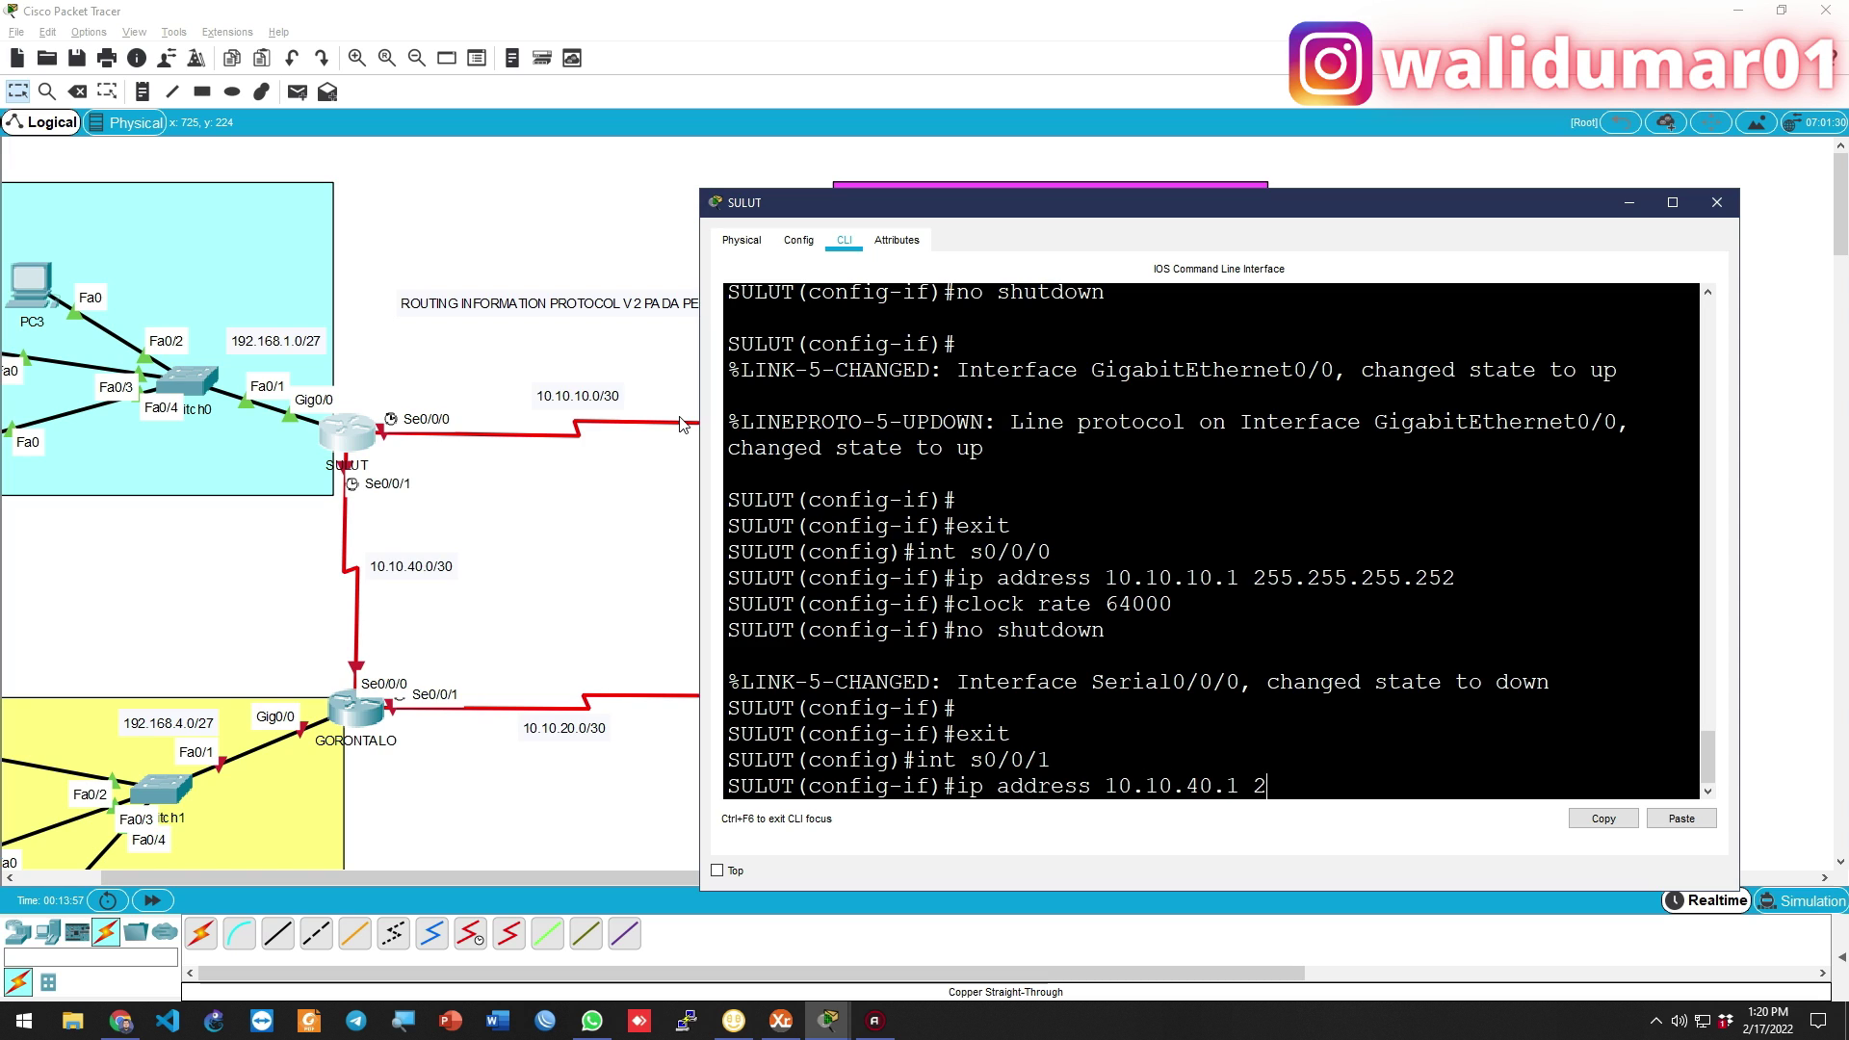
type("55.255.255.252")
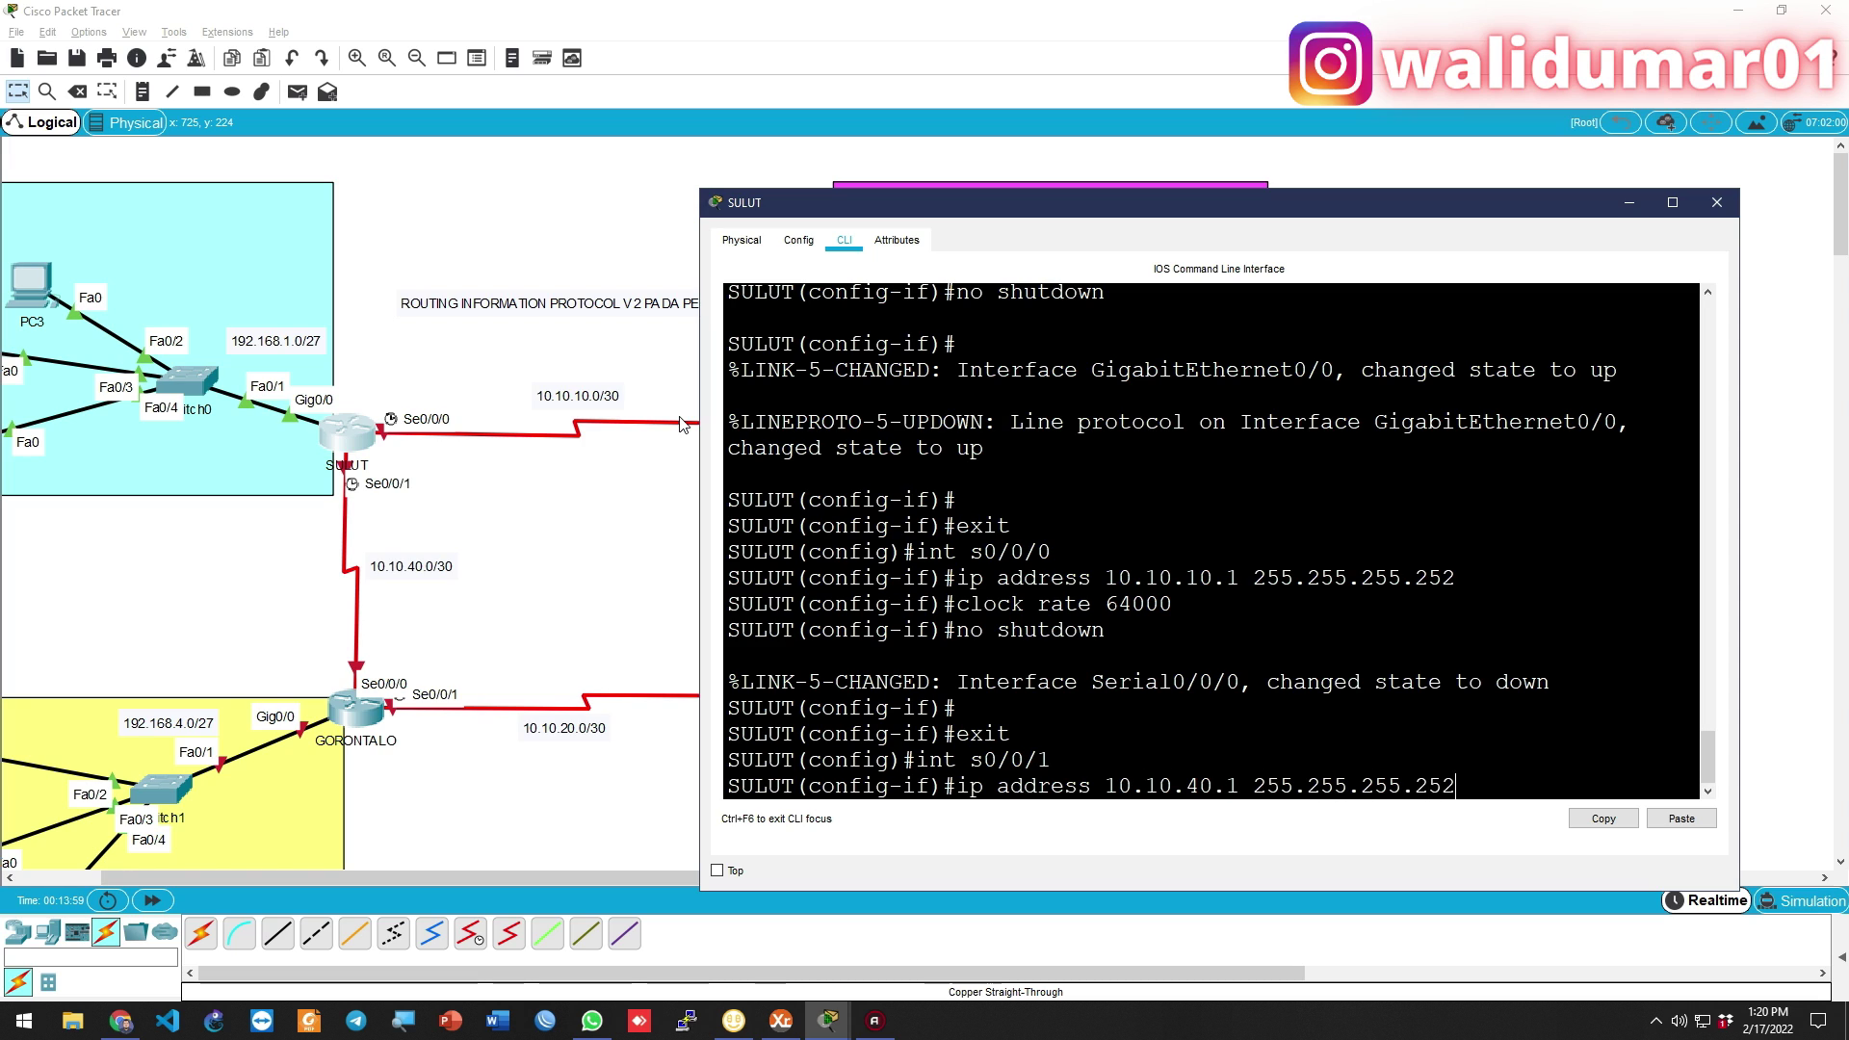
key("Return")
type("no shutdown")
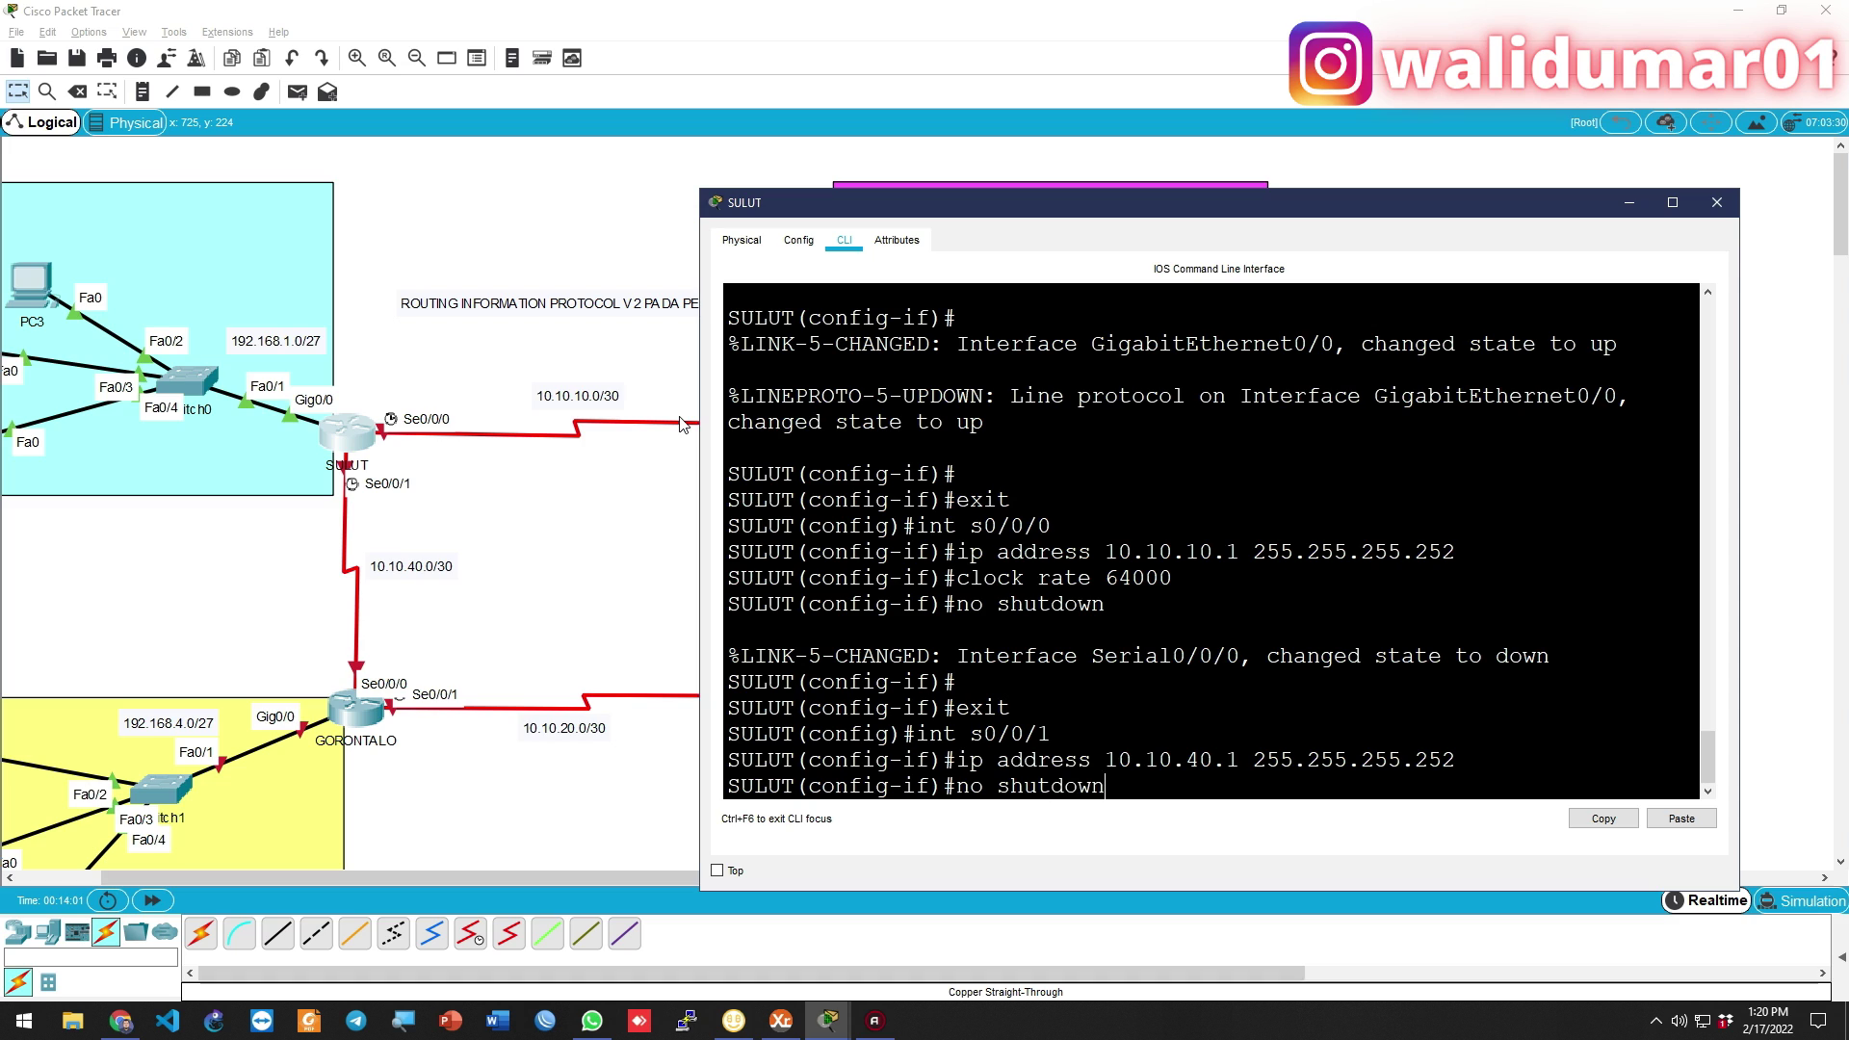
key("Return")
Set the clock rate of s0/0/1 to 64000 and return to global configuration mode
type("cloc")
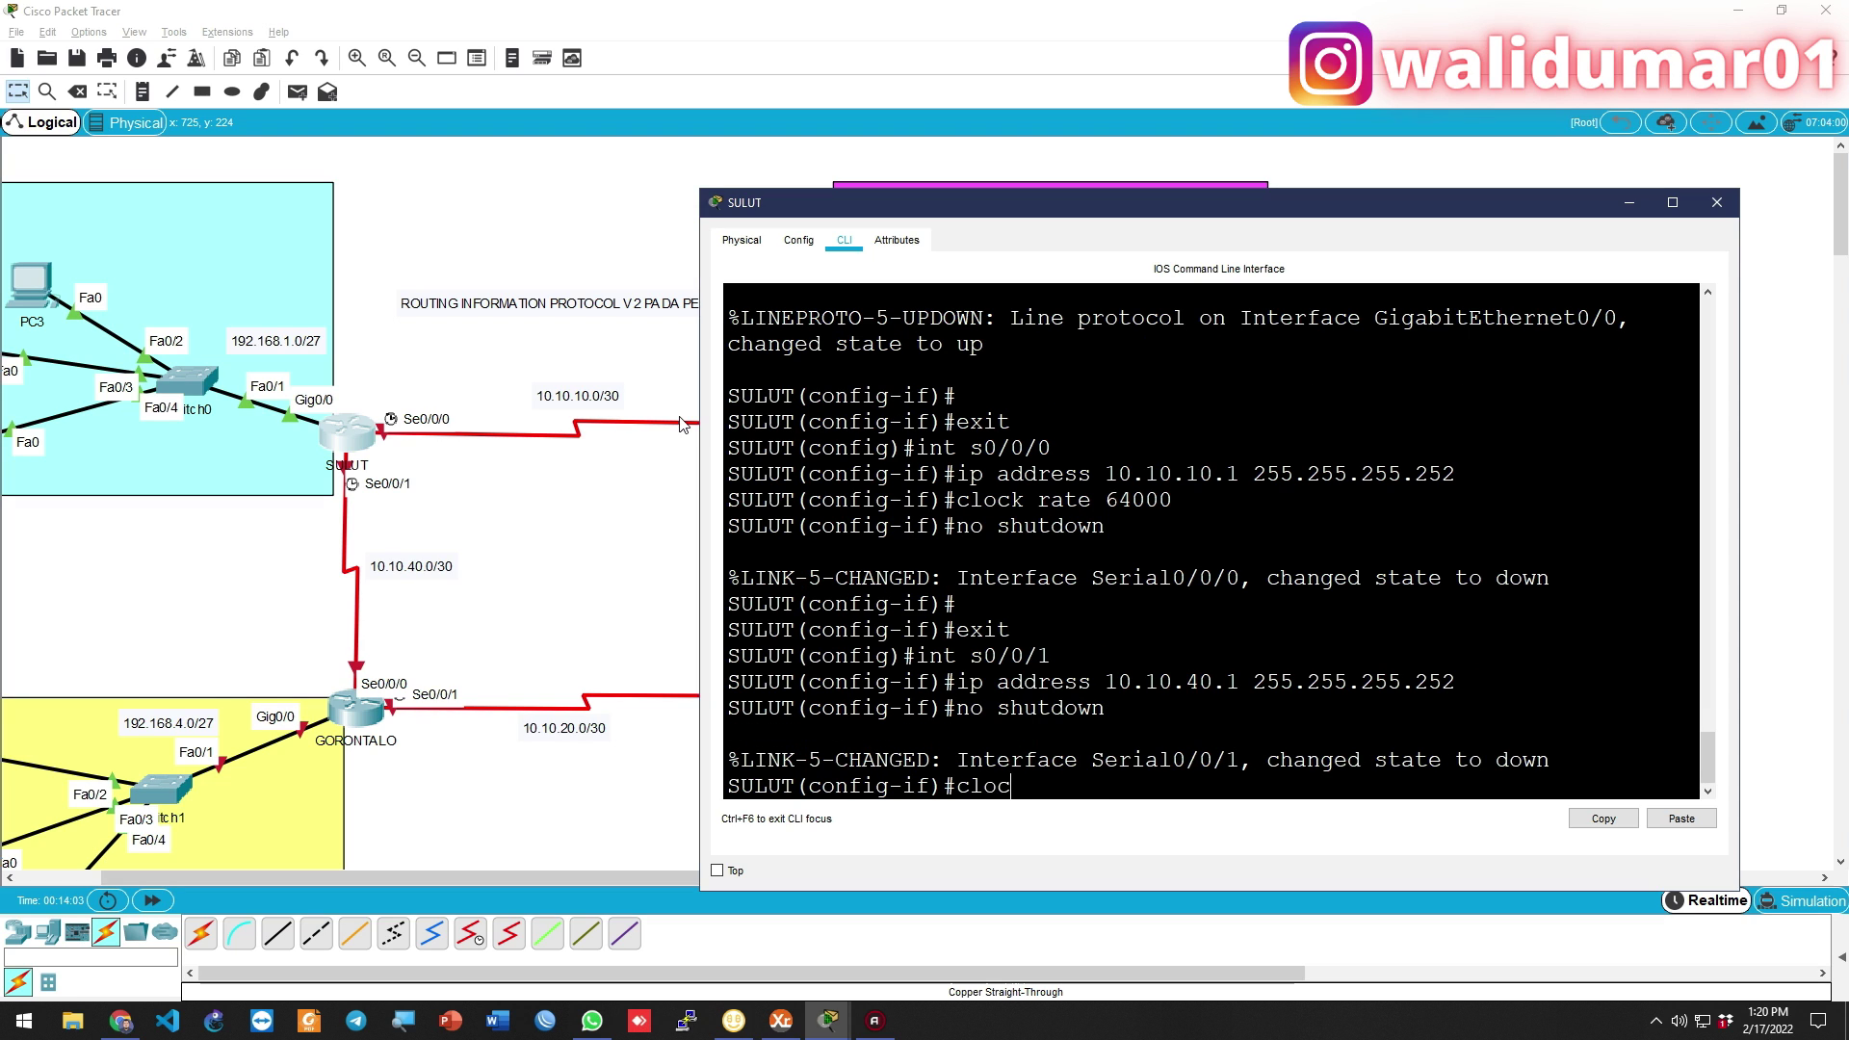
type("k rate")
key("Return")
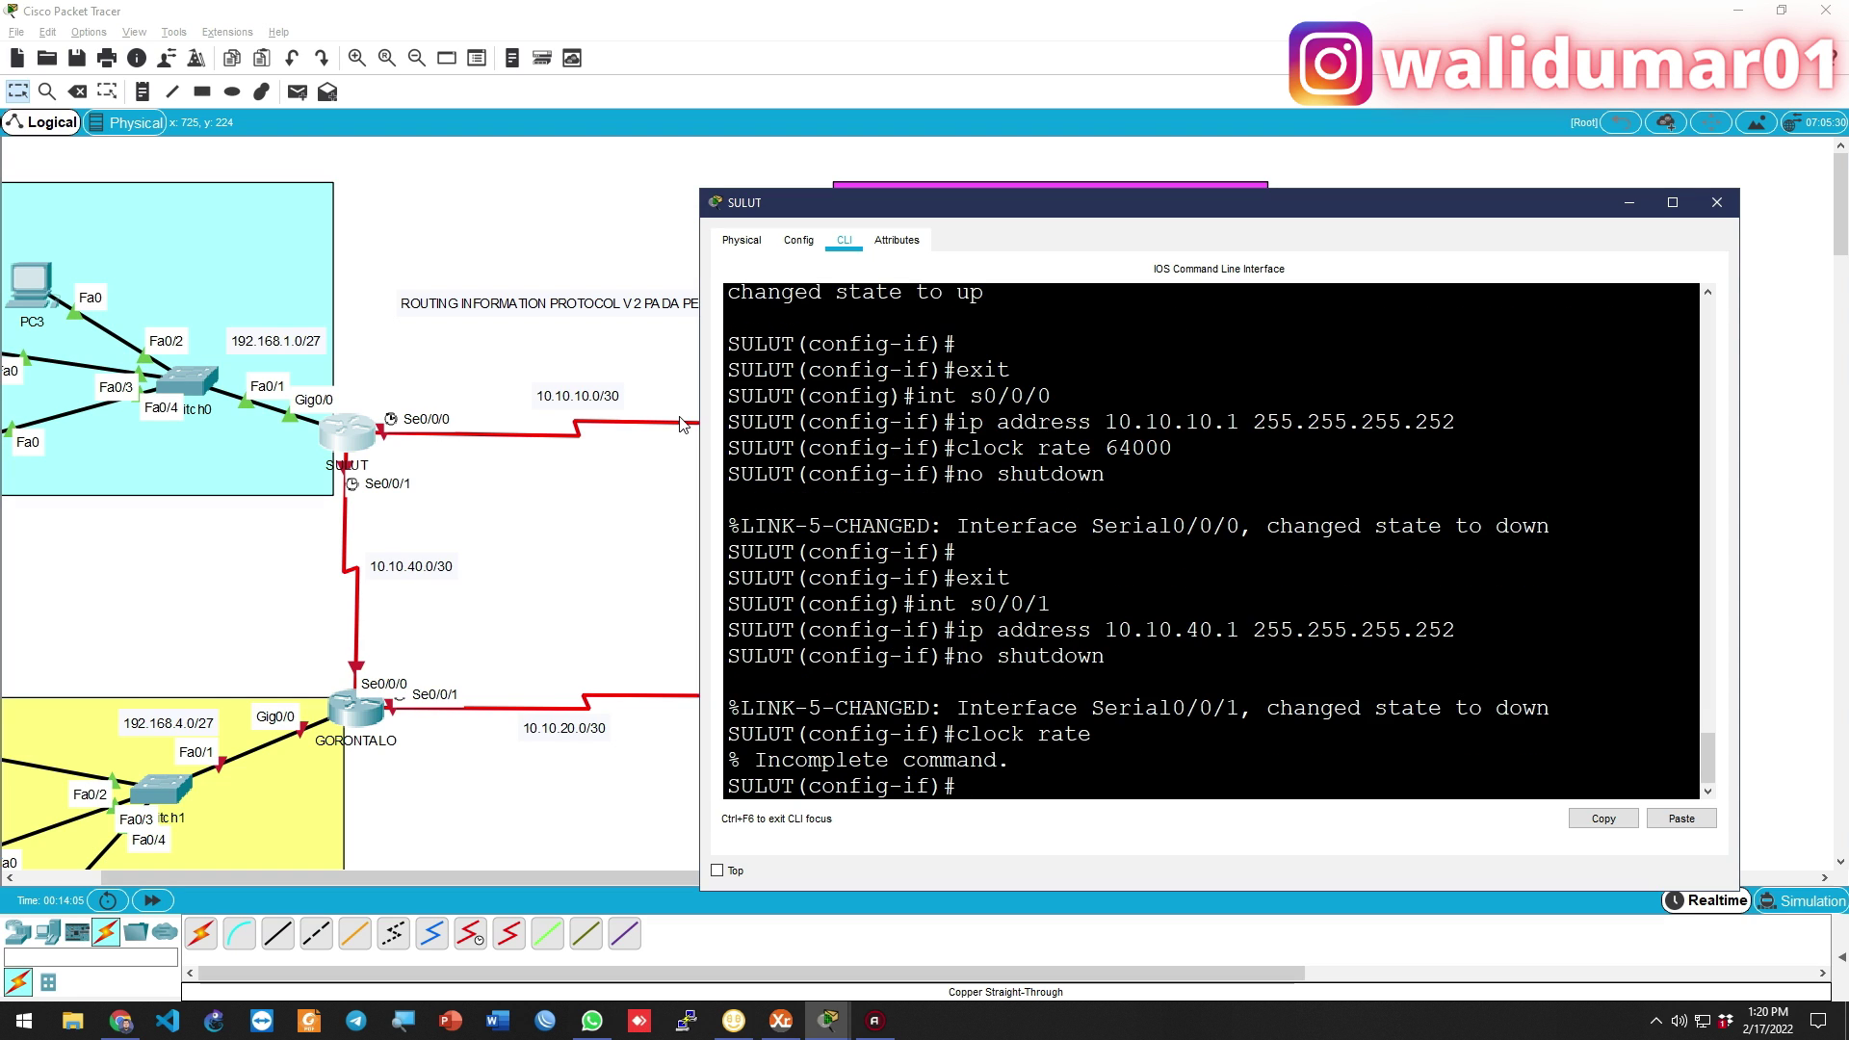
key("Up")
type("64000")
key("Return")
type("exit")
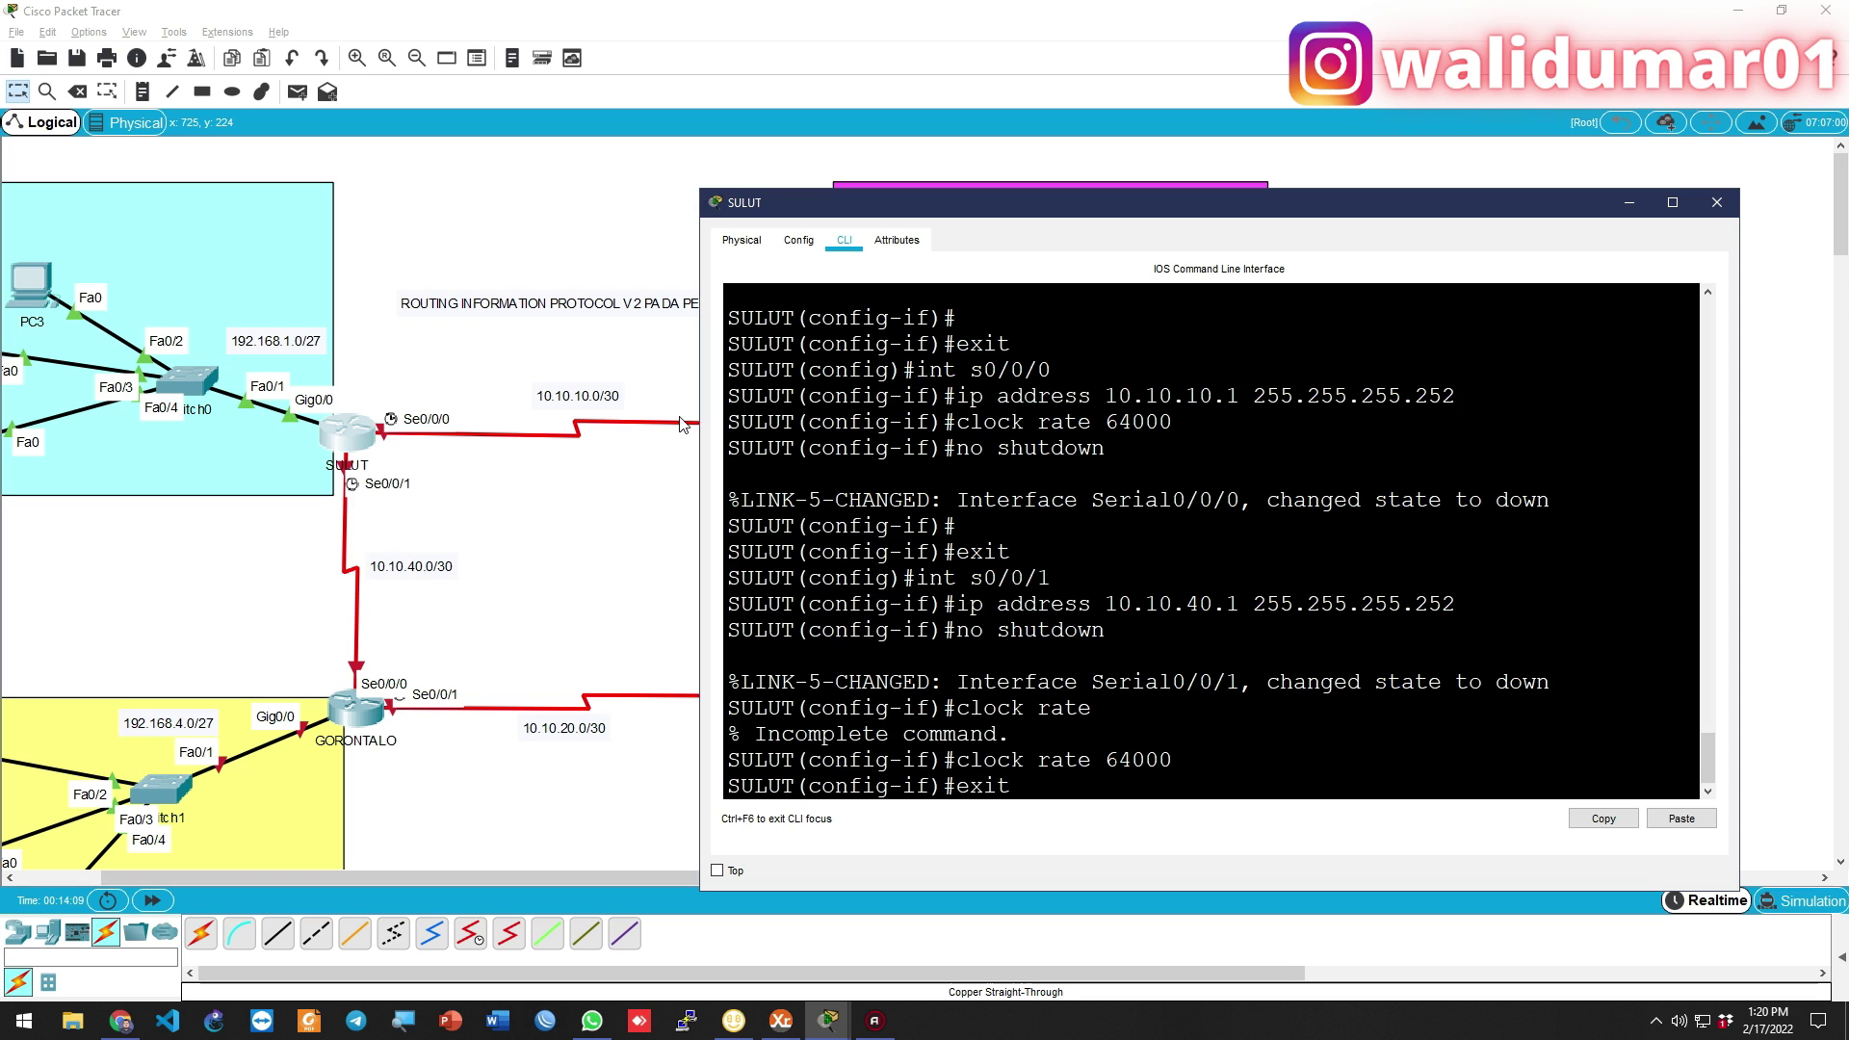
key("Return")
Start RIP routing on SULUT from global configuration mode and set it to version 2
type("router rip")
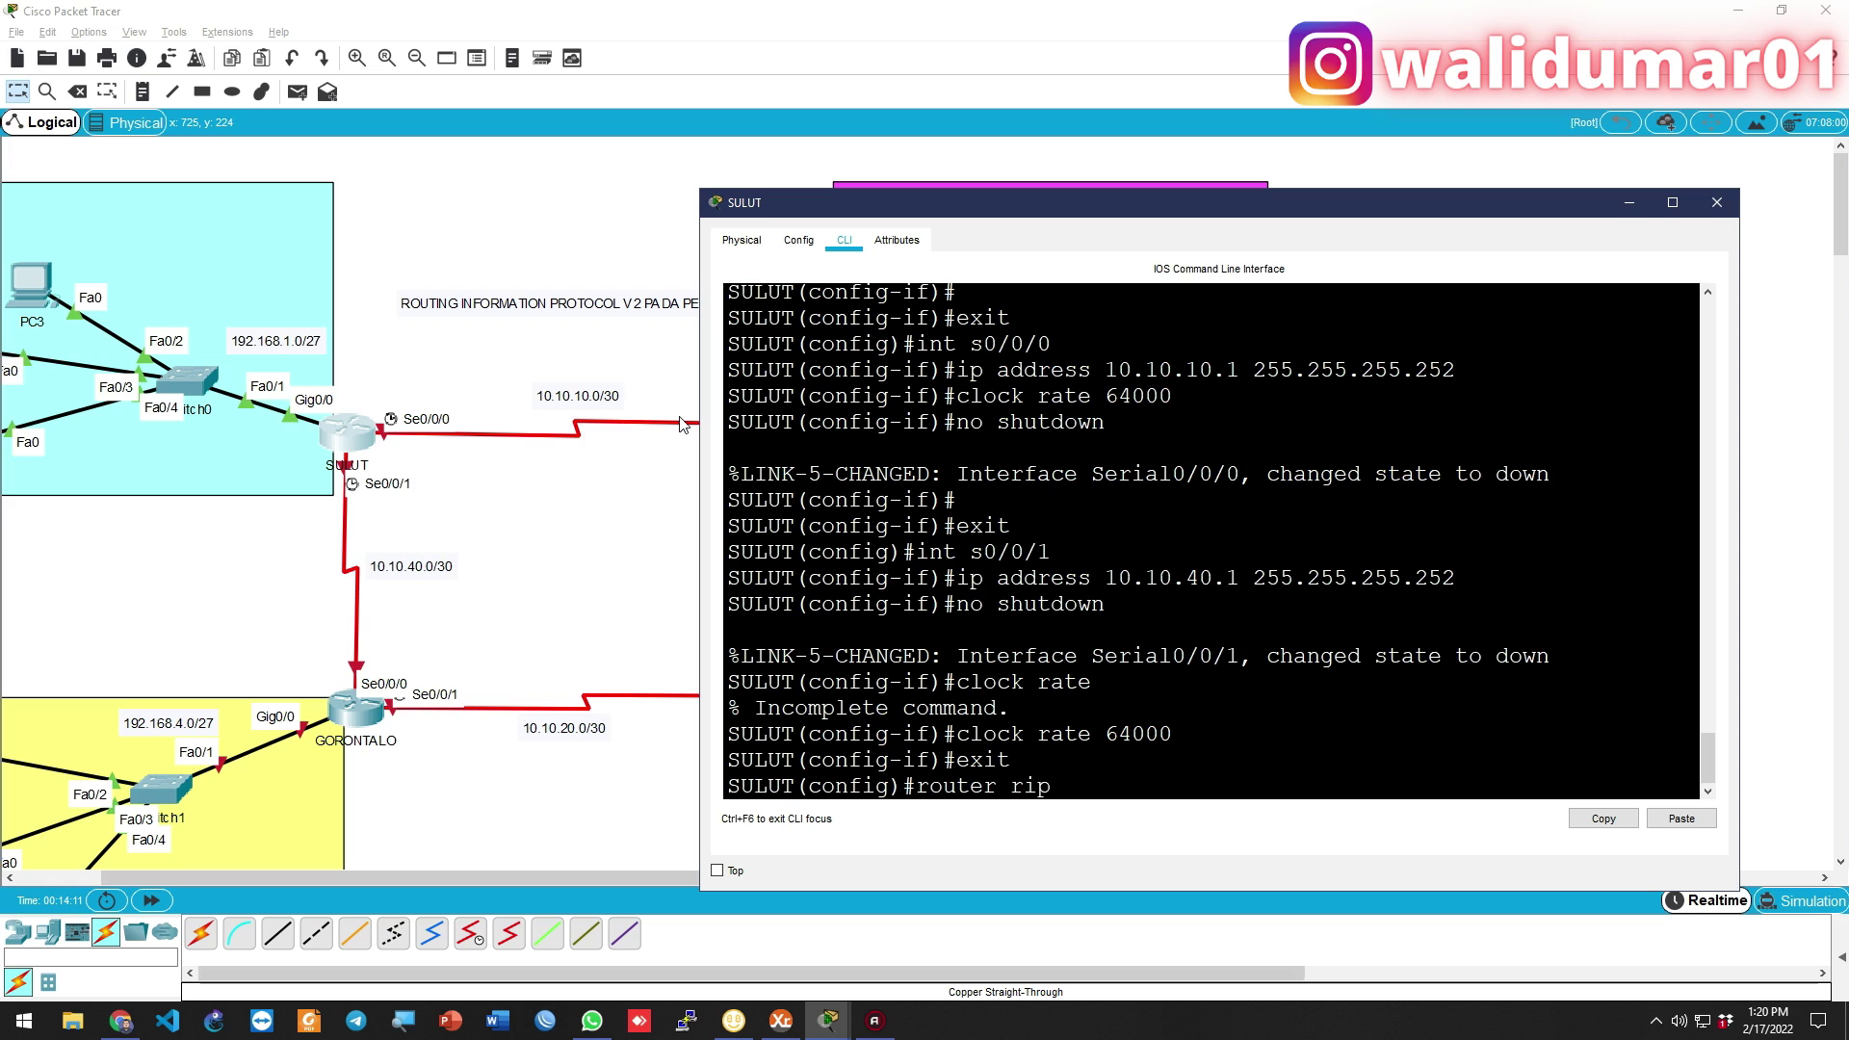
key("Return")
type("ve")
key("BackSpace")
key("BackSpace")
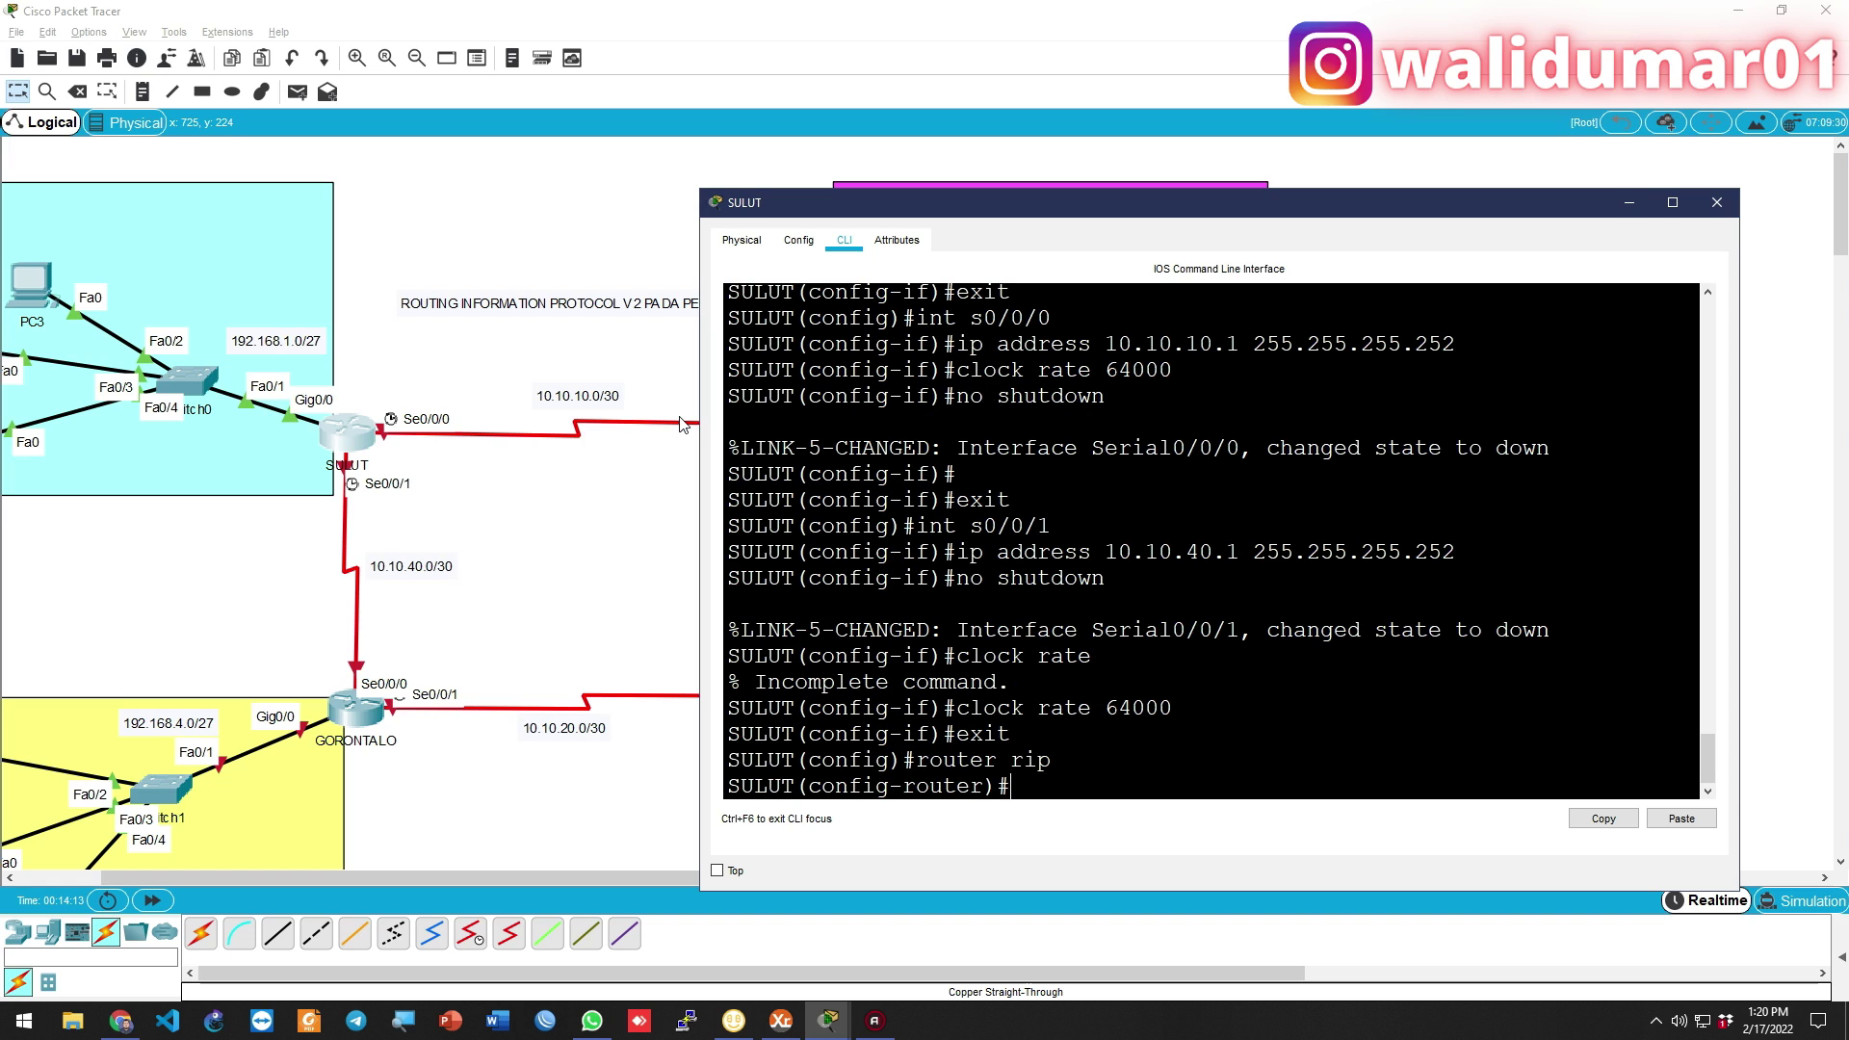
type("version")
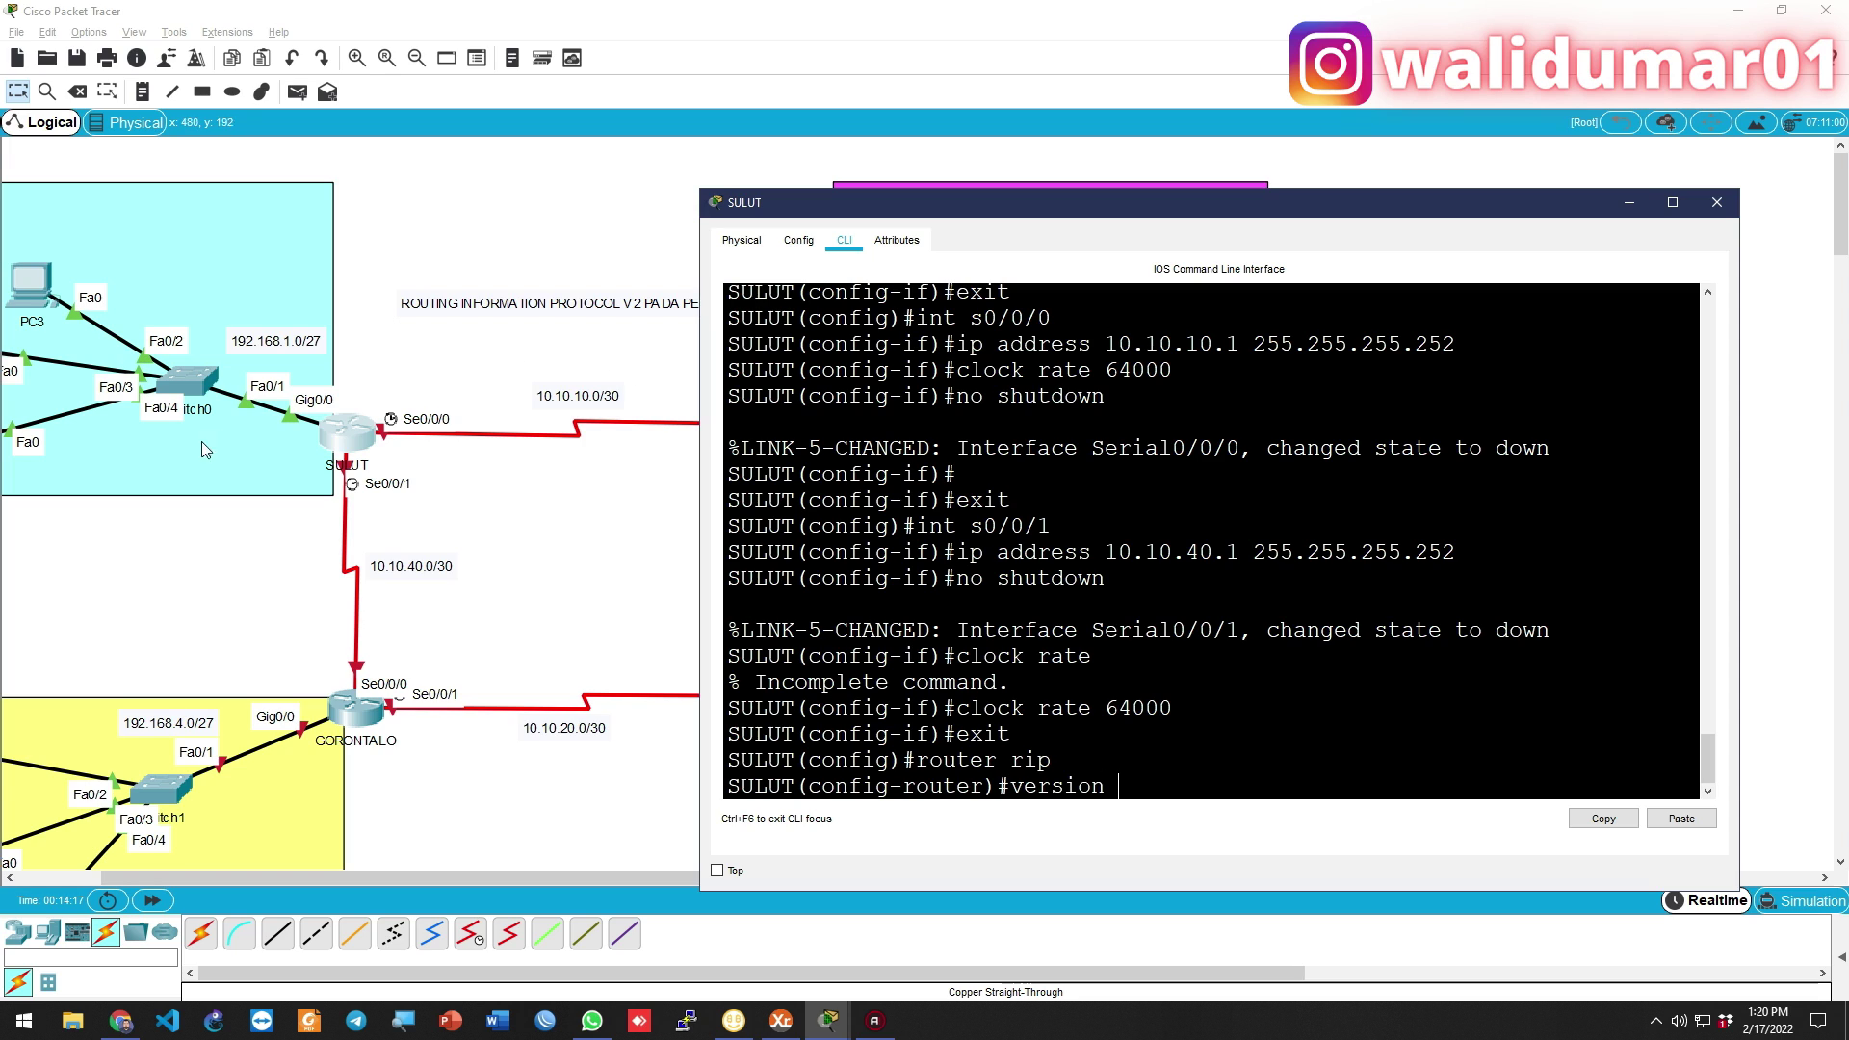
left_click(376, 414)
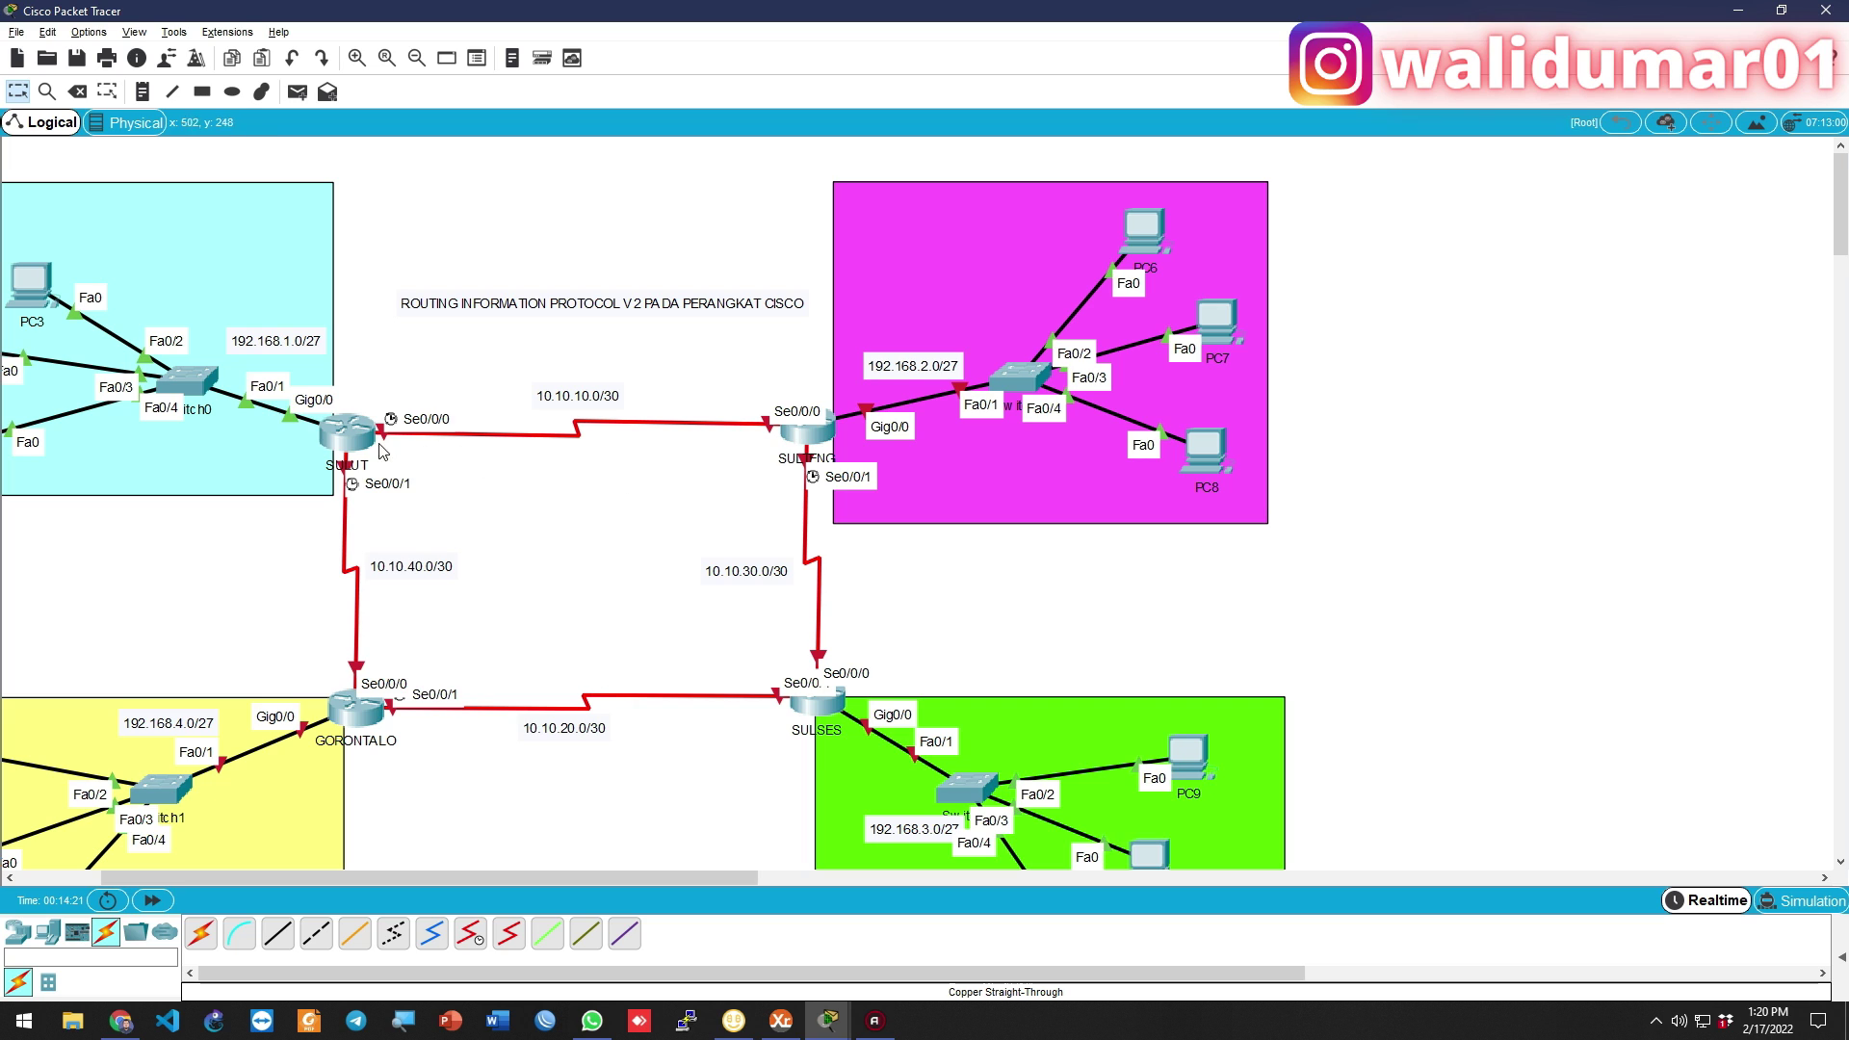
left_click(351, 434)
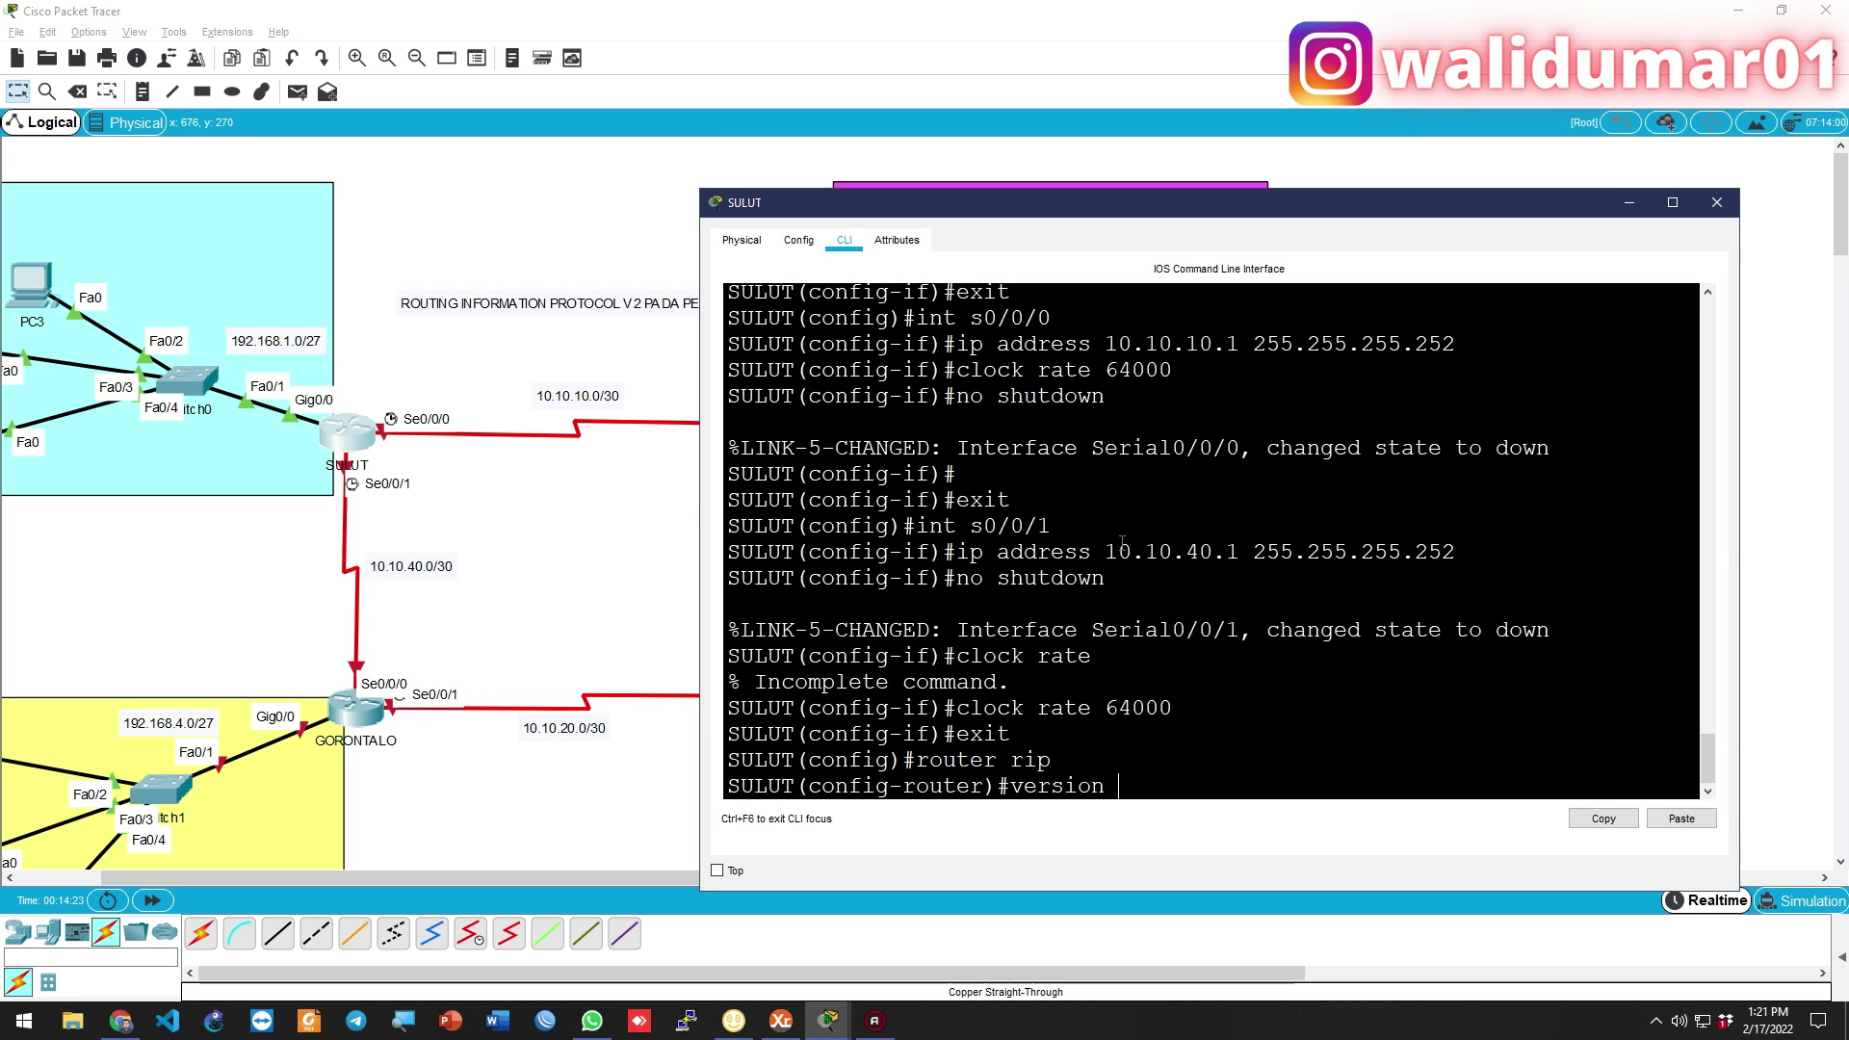
left_click_drag(1150, 210, 1227, 206)
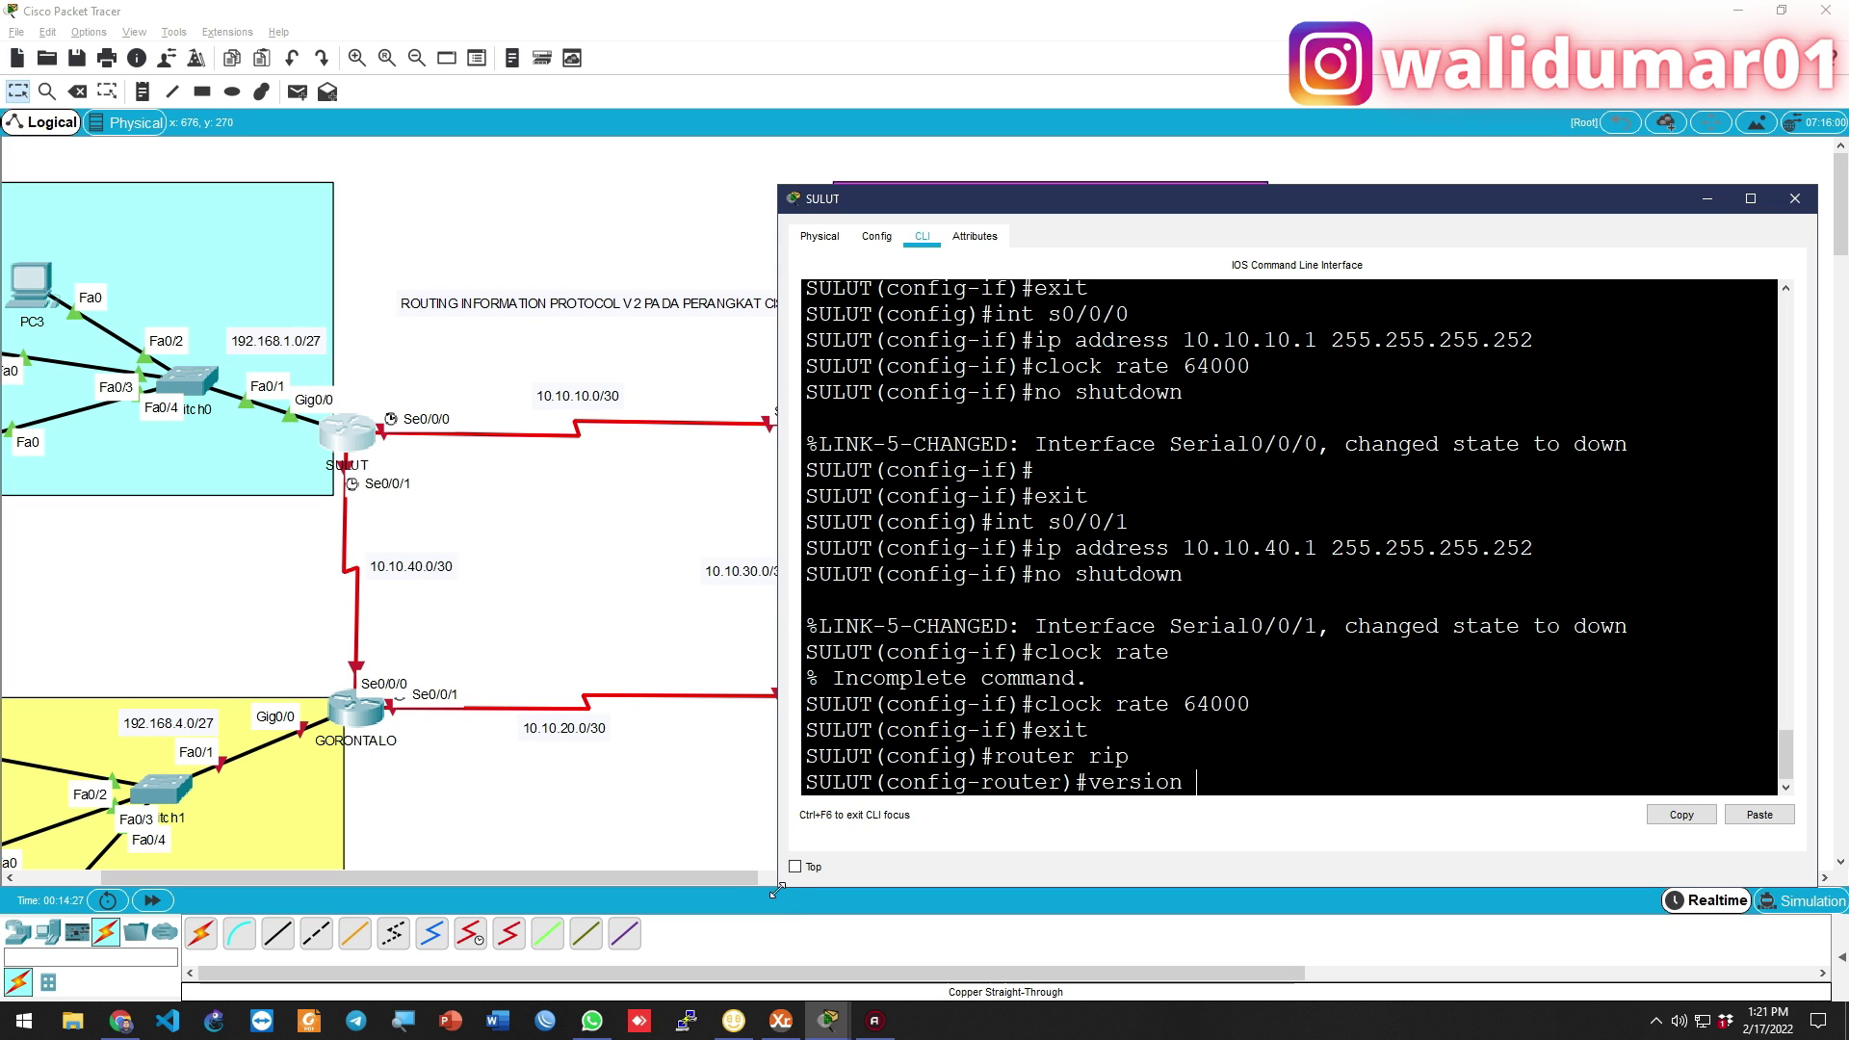
left_click_drag(776, 885, 684, 949)
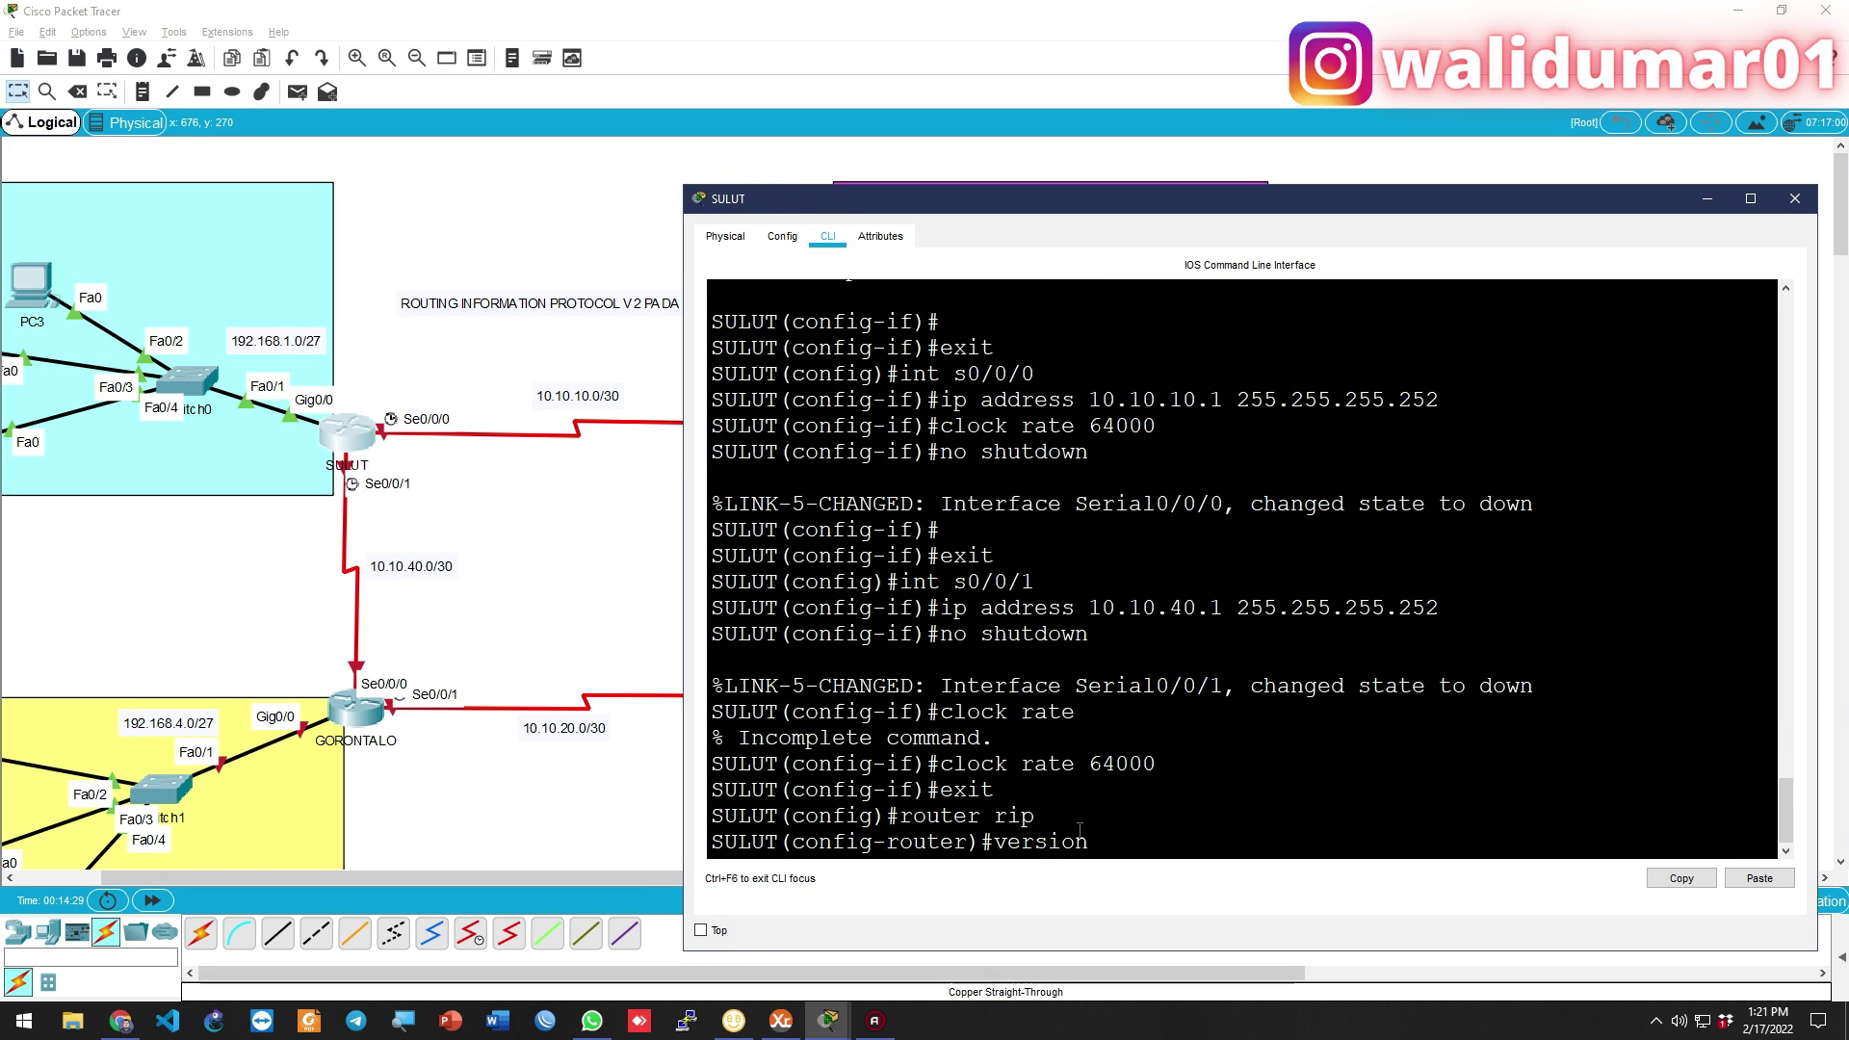
key("Return")
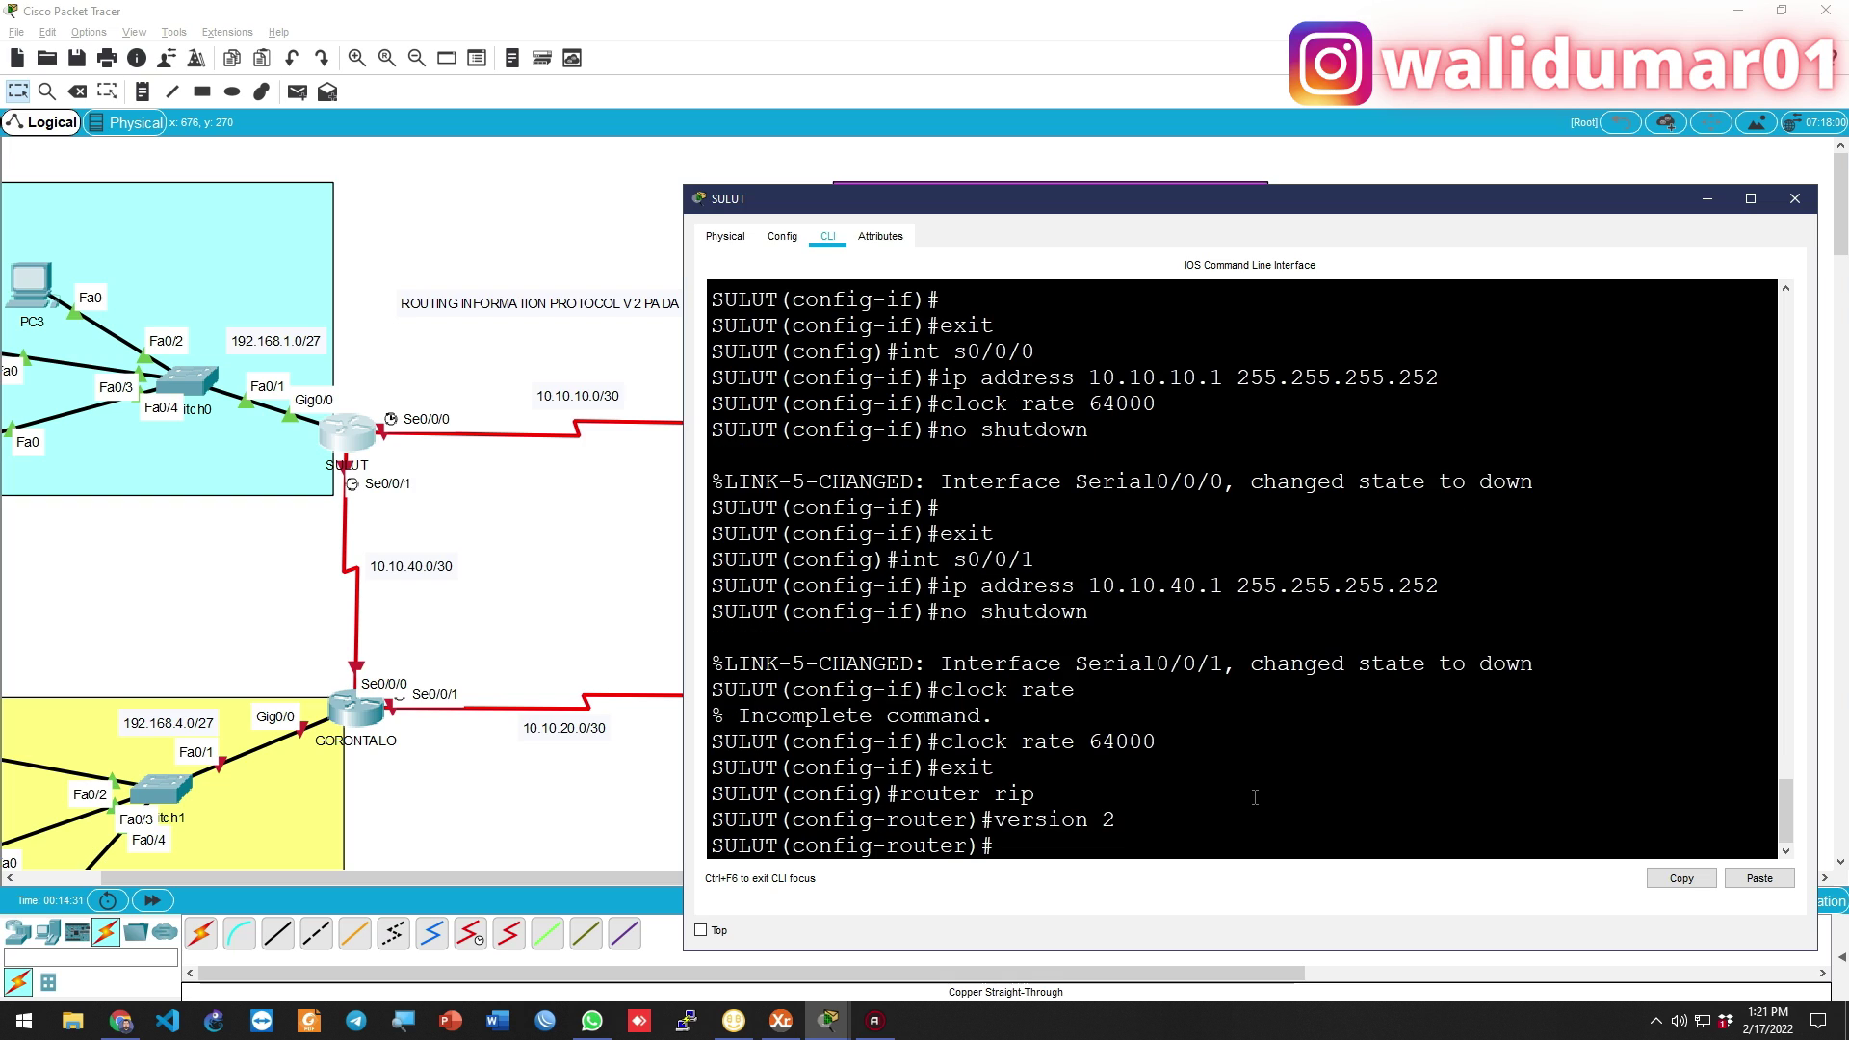
Add networks 192.168.1.0, 10.10.10.0 and 10.10.40.0 to SULUT's RIP configuration
type("network 192.168.1.0")
key("Return")
type("network 10.10.10.0")
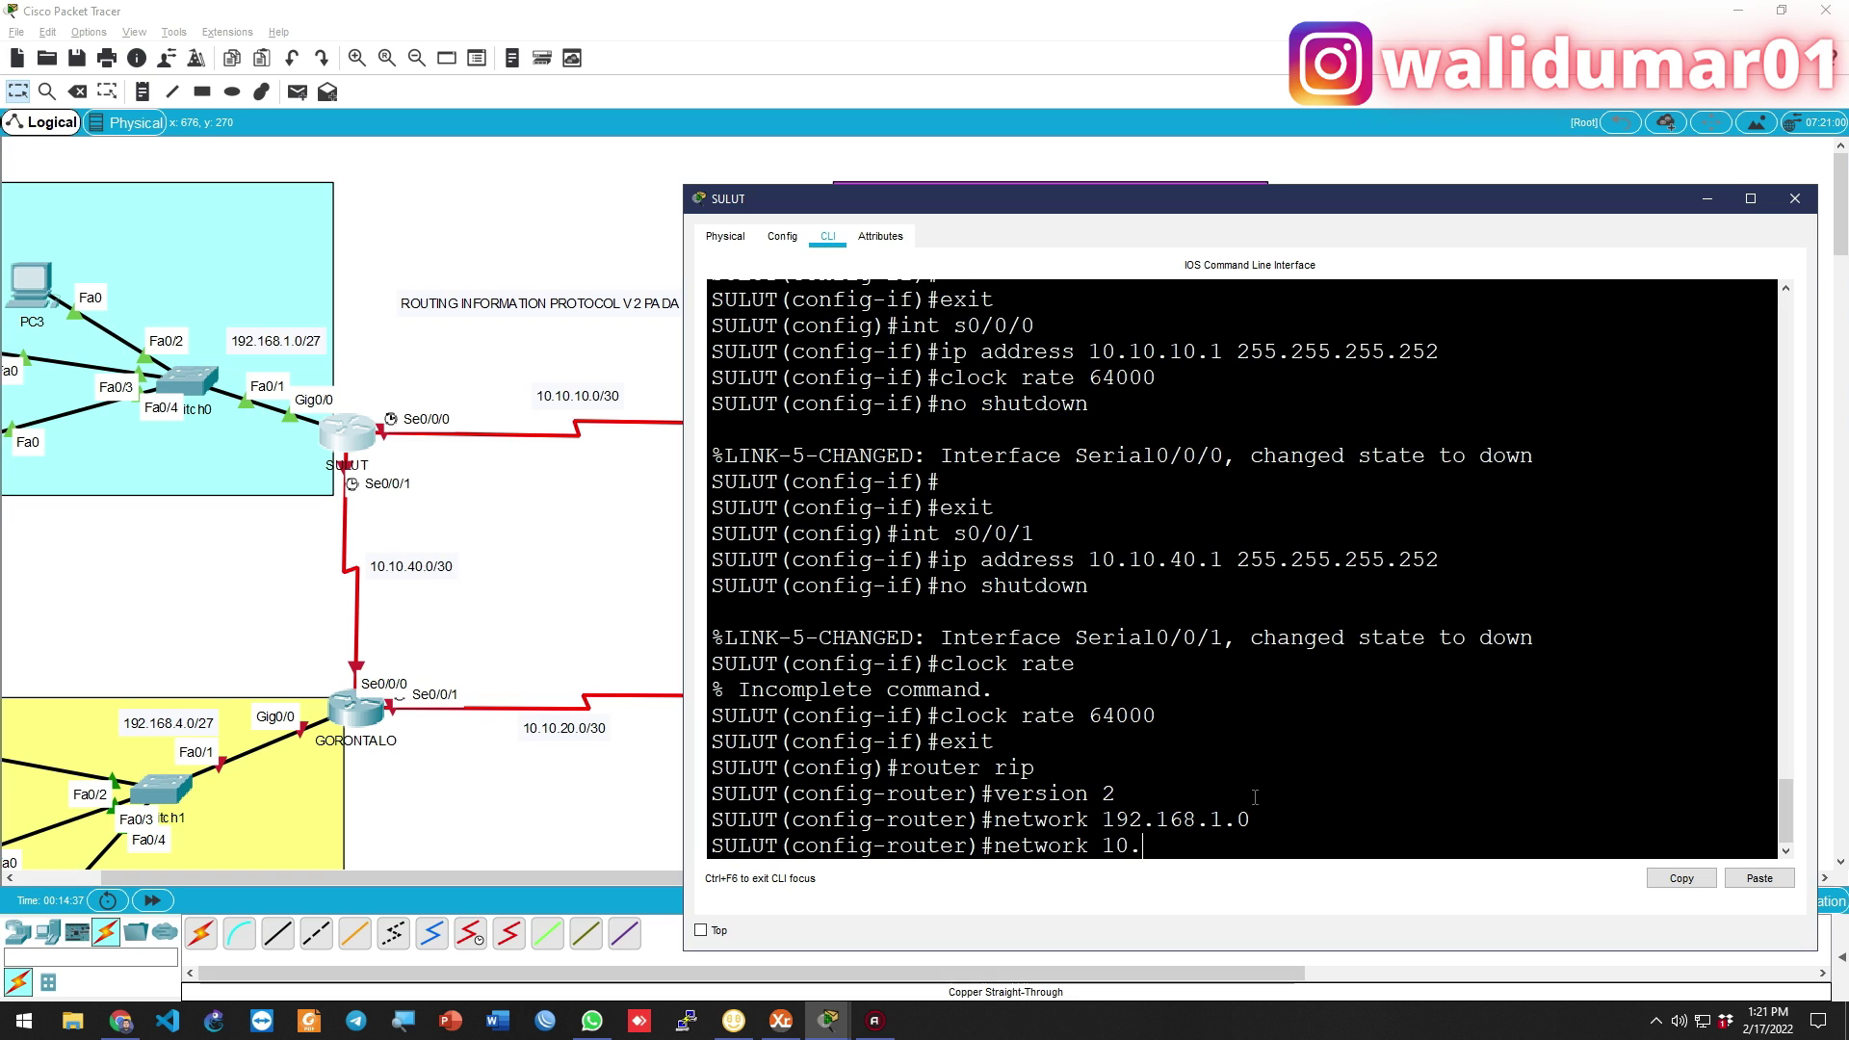
key("Return")
type("network 10.10.40.0")
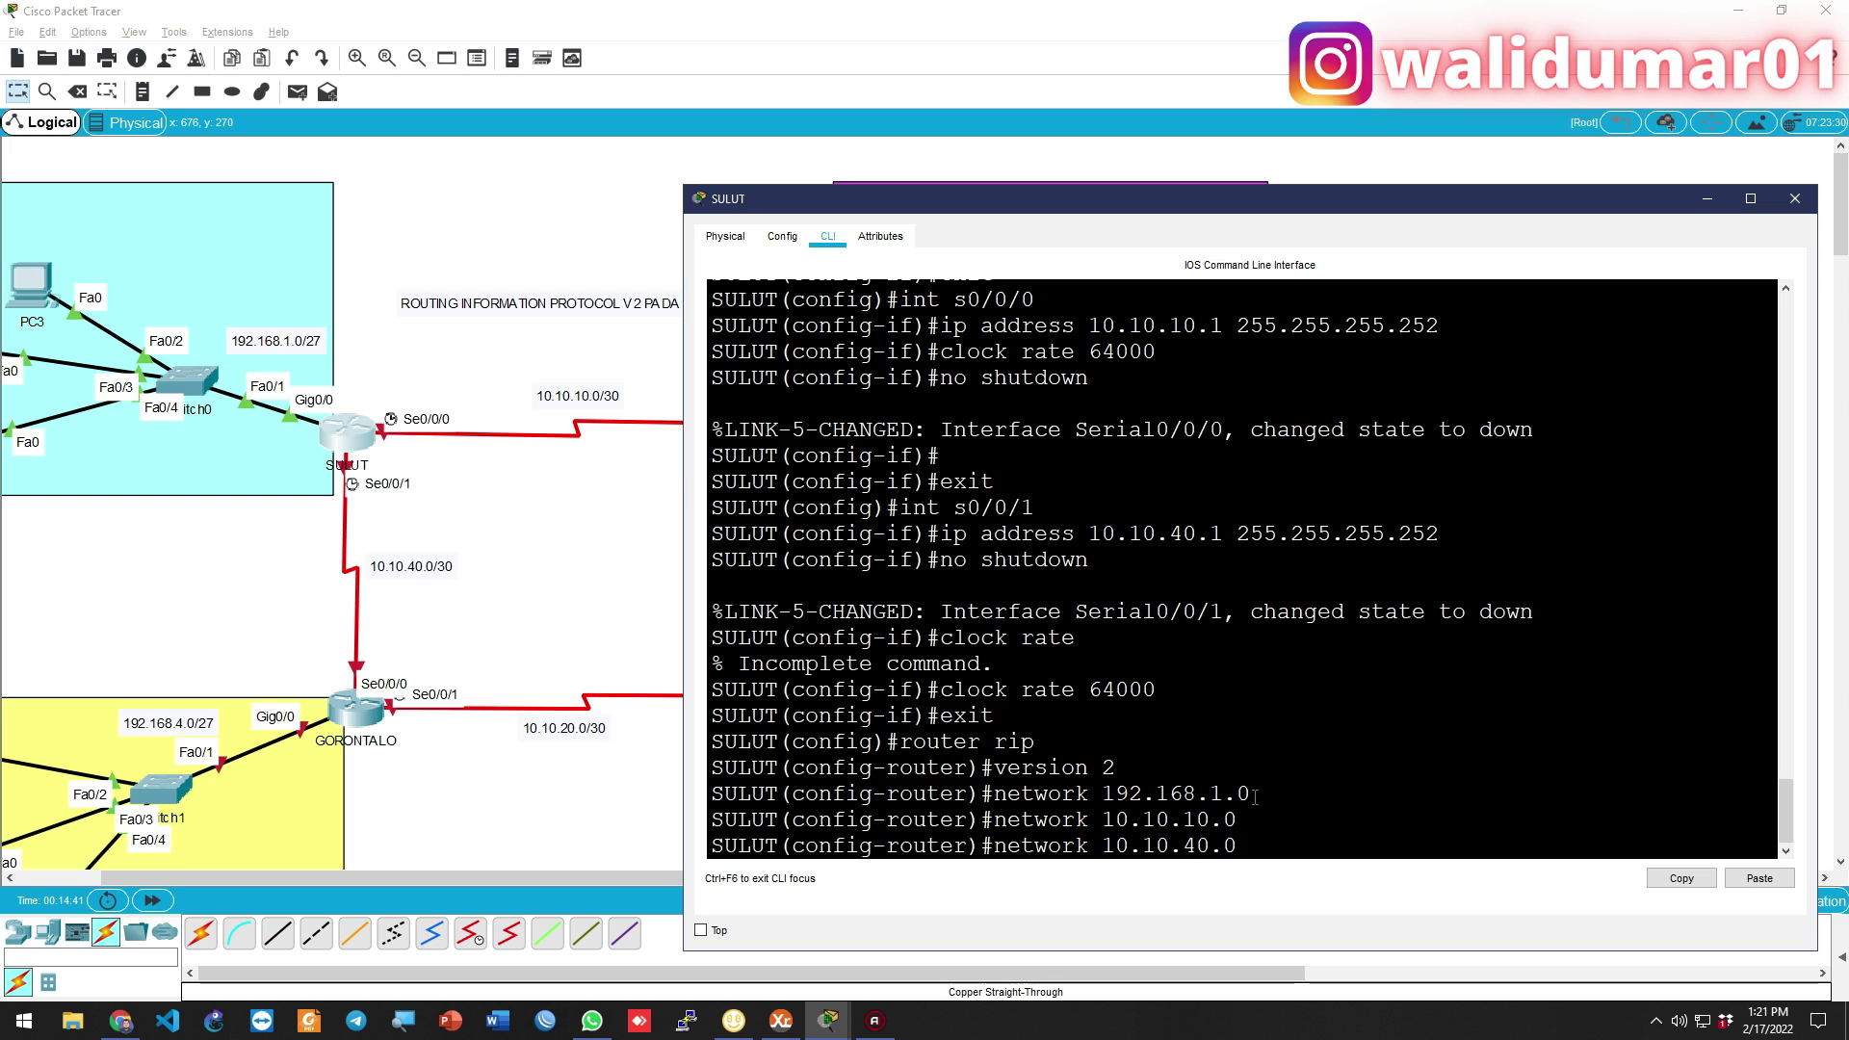
key("Return")
Disable RIP auto-summary on SULUT, leave router mode and save the configuration with do wr
type("no aut")
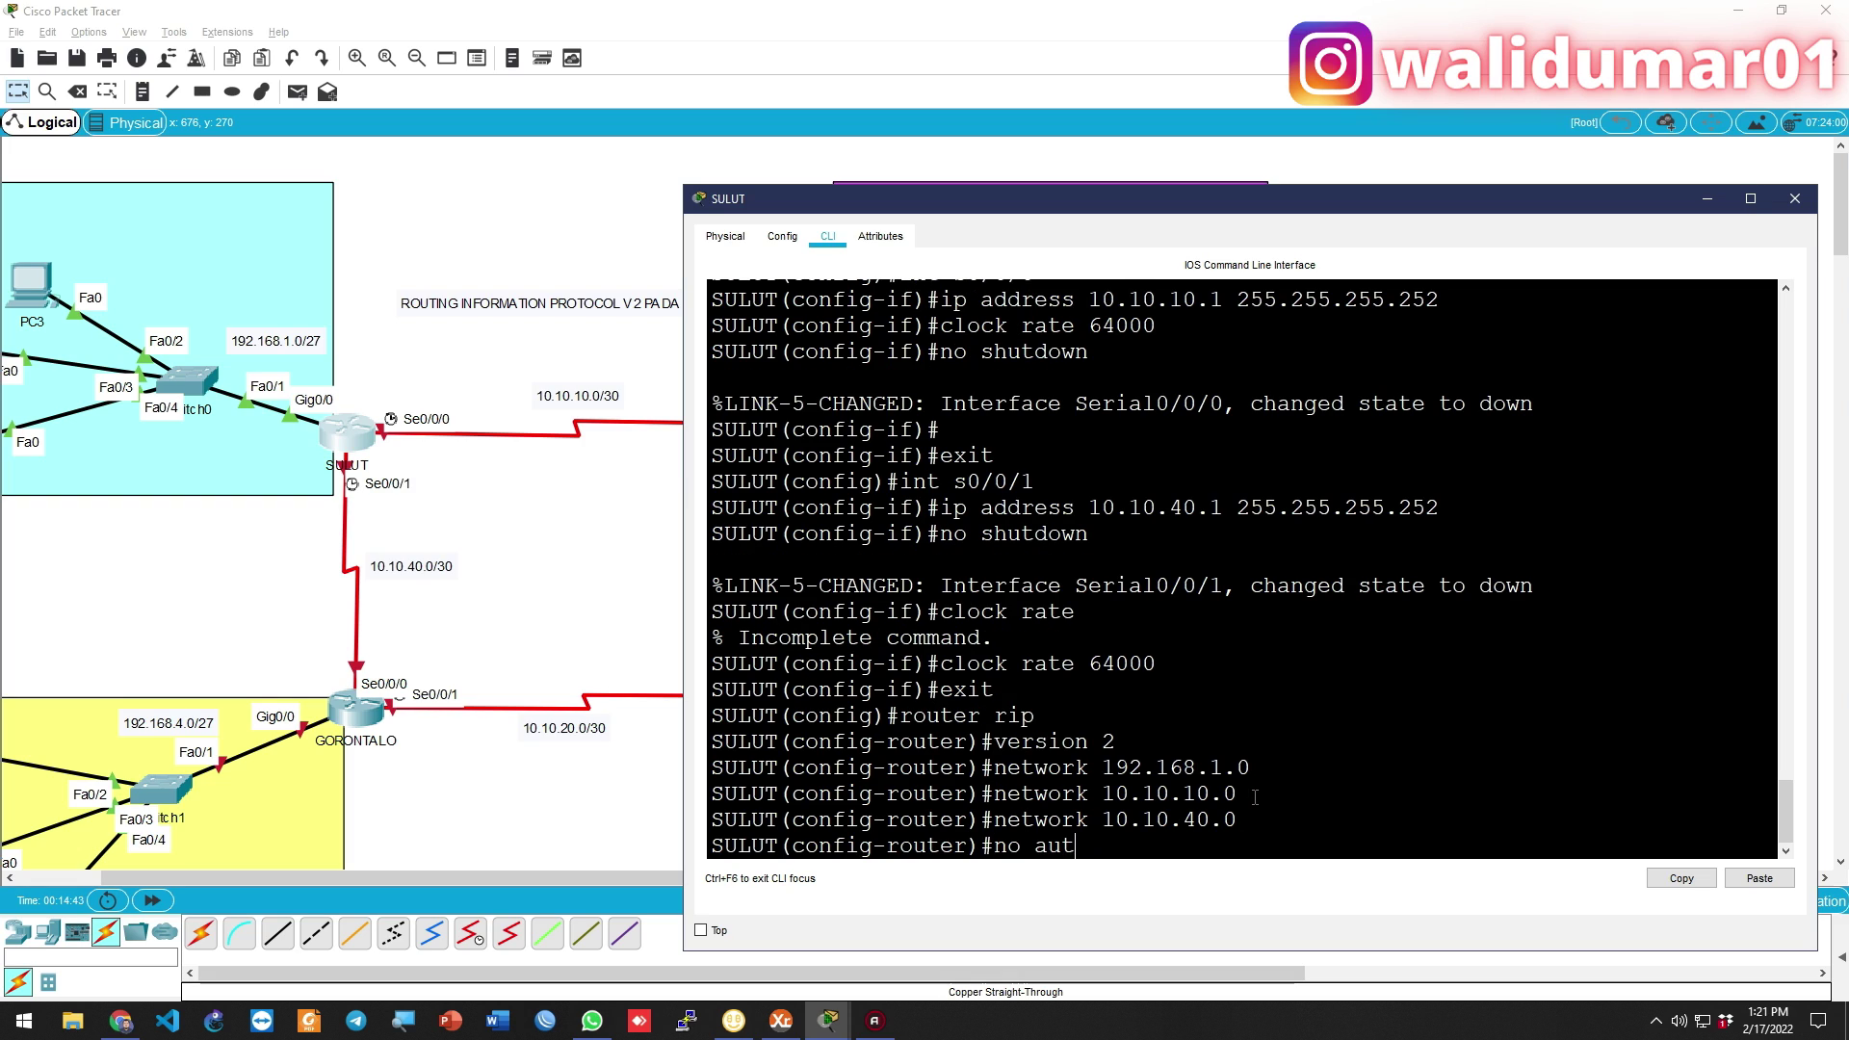
type("o-summary")
key("Return")
type("exit")
key("Return")
type("do wr")
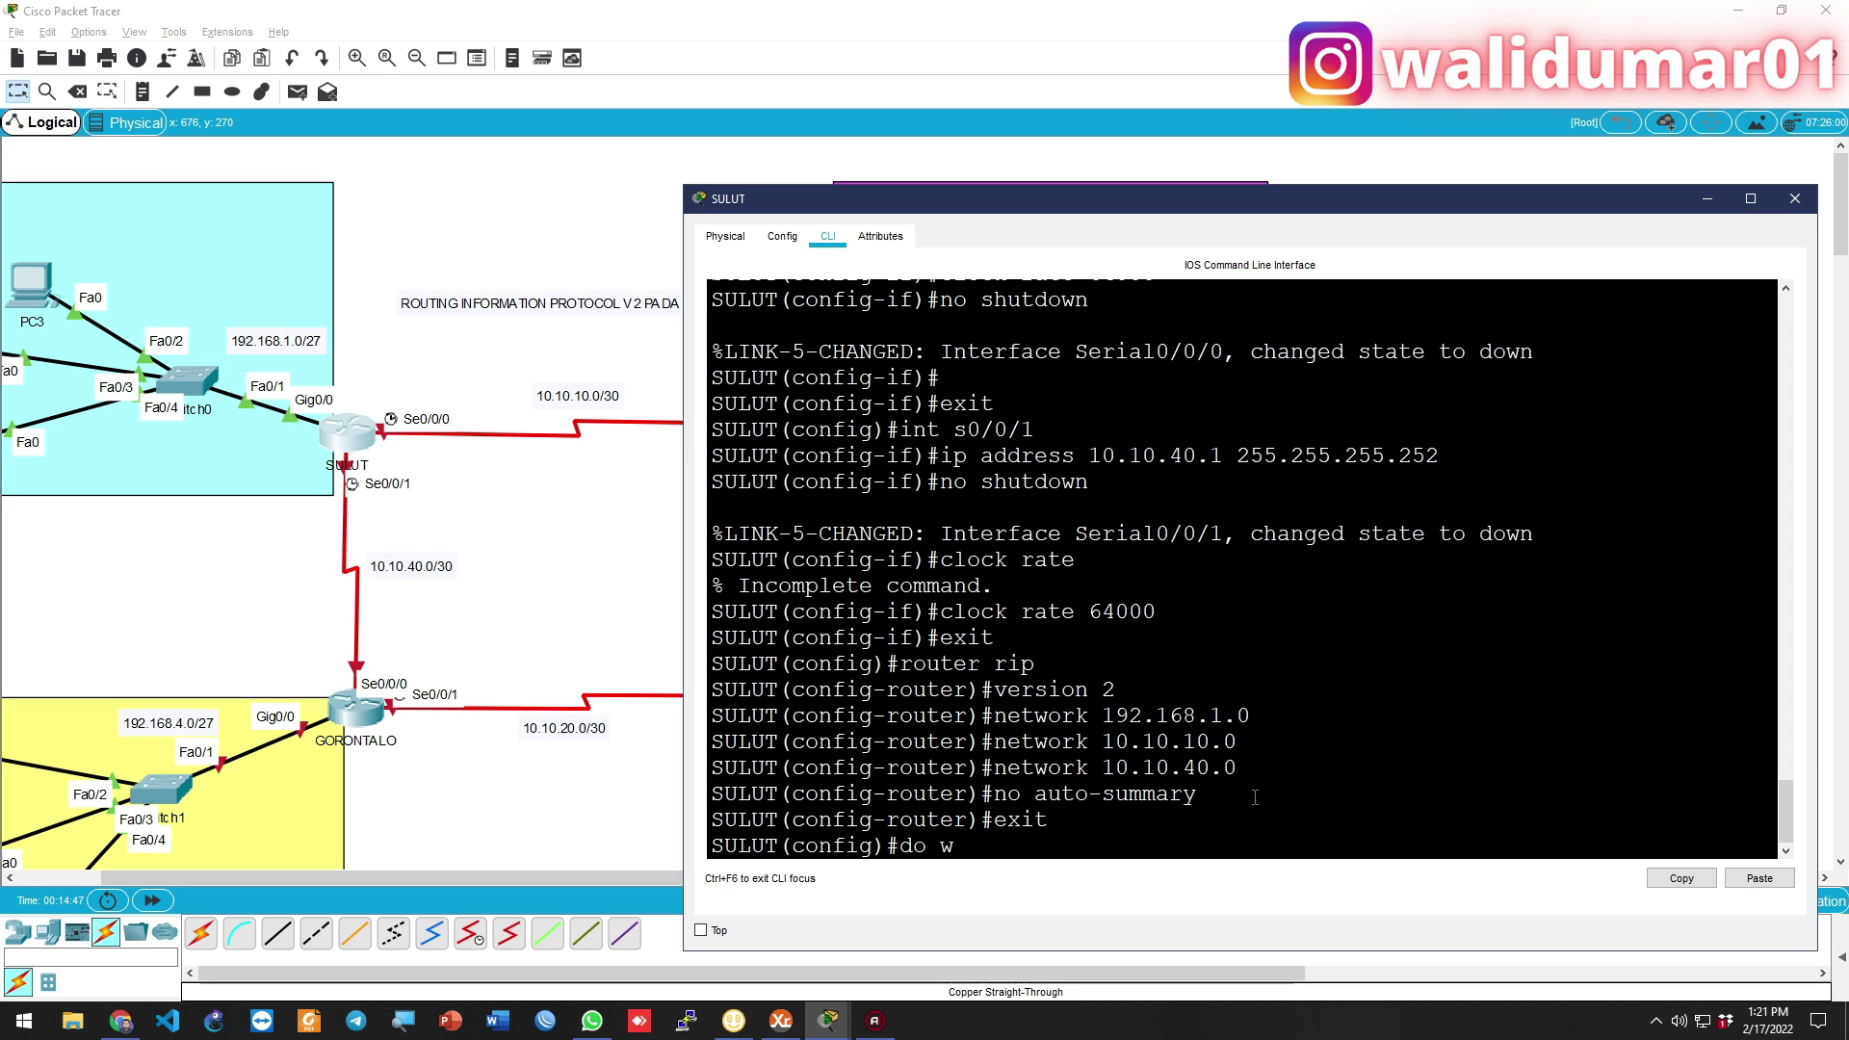
key("Return")
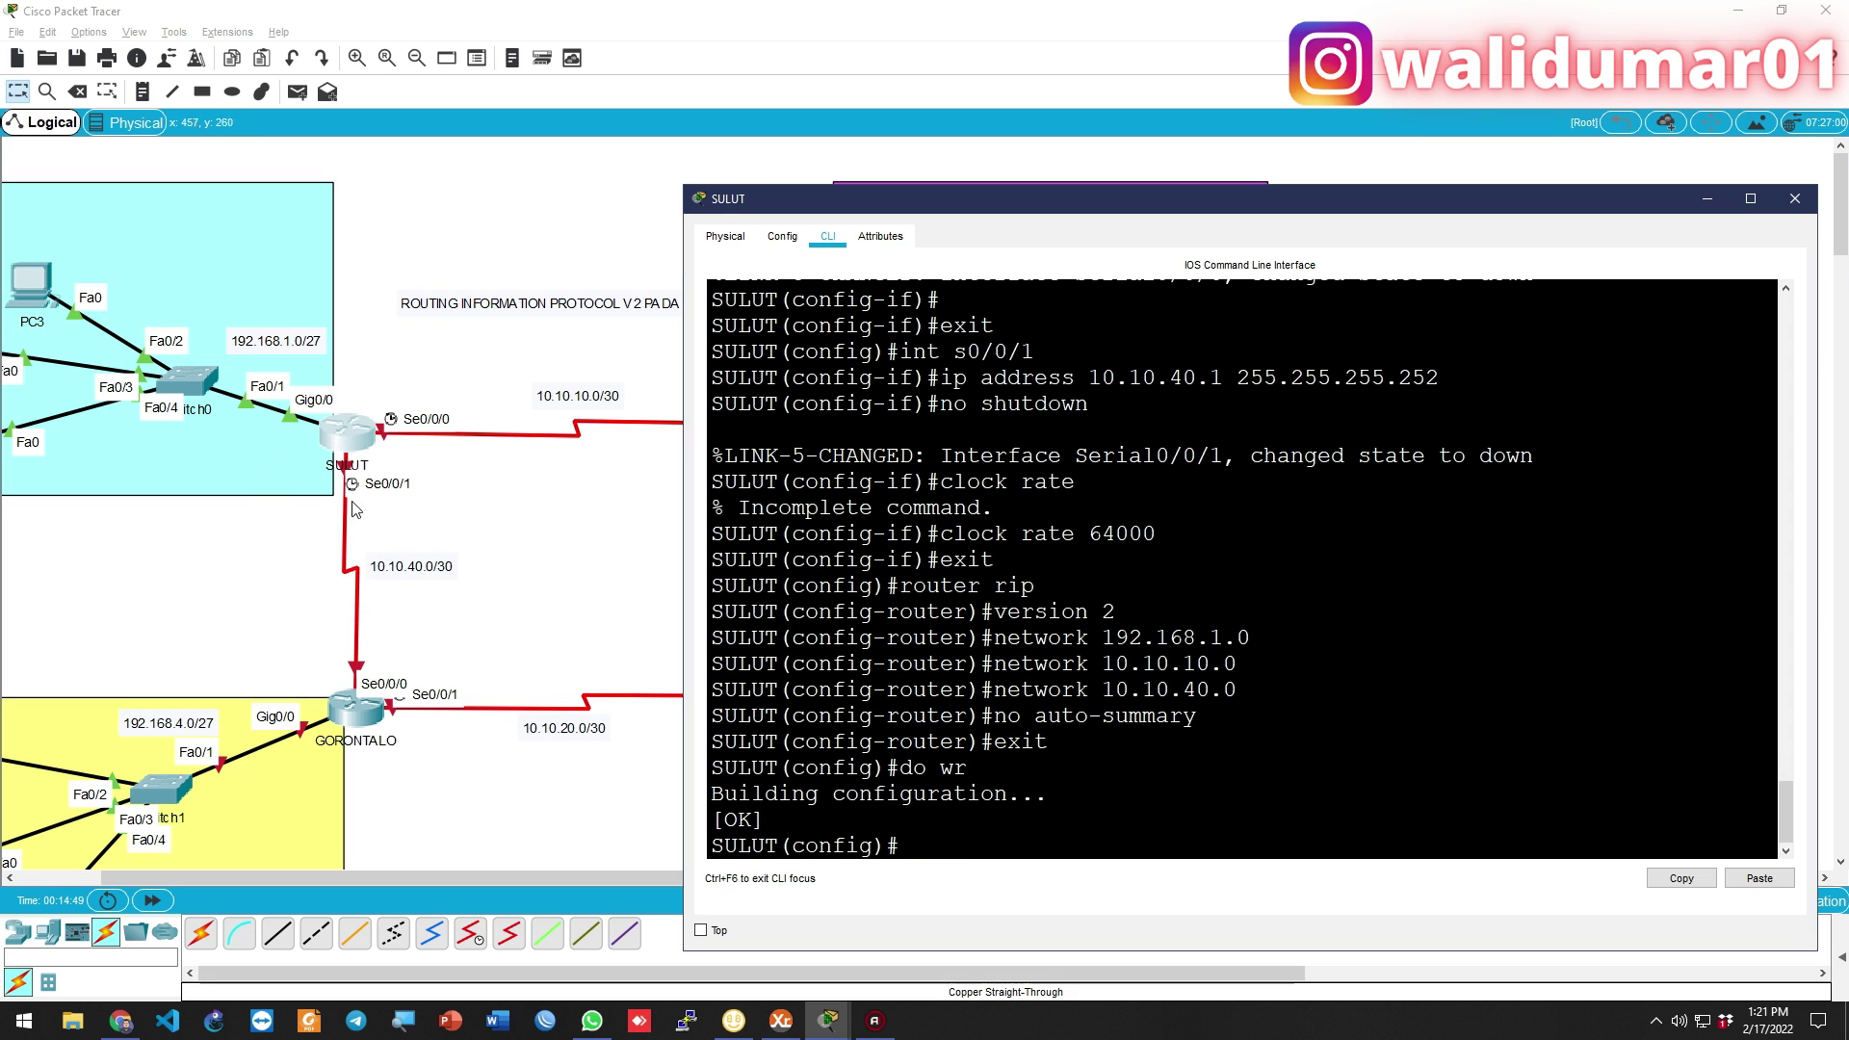
Review SULUT's RIP commands, comparing the three network statements with the subnets labelled in the topology
left_click_drag(845, 456, 926, 663)
scroll(927, 664, "up", 3)
scroll(995, 747, "down", 2)
scroll(995, 747, "down", 1)
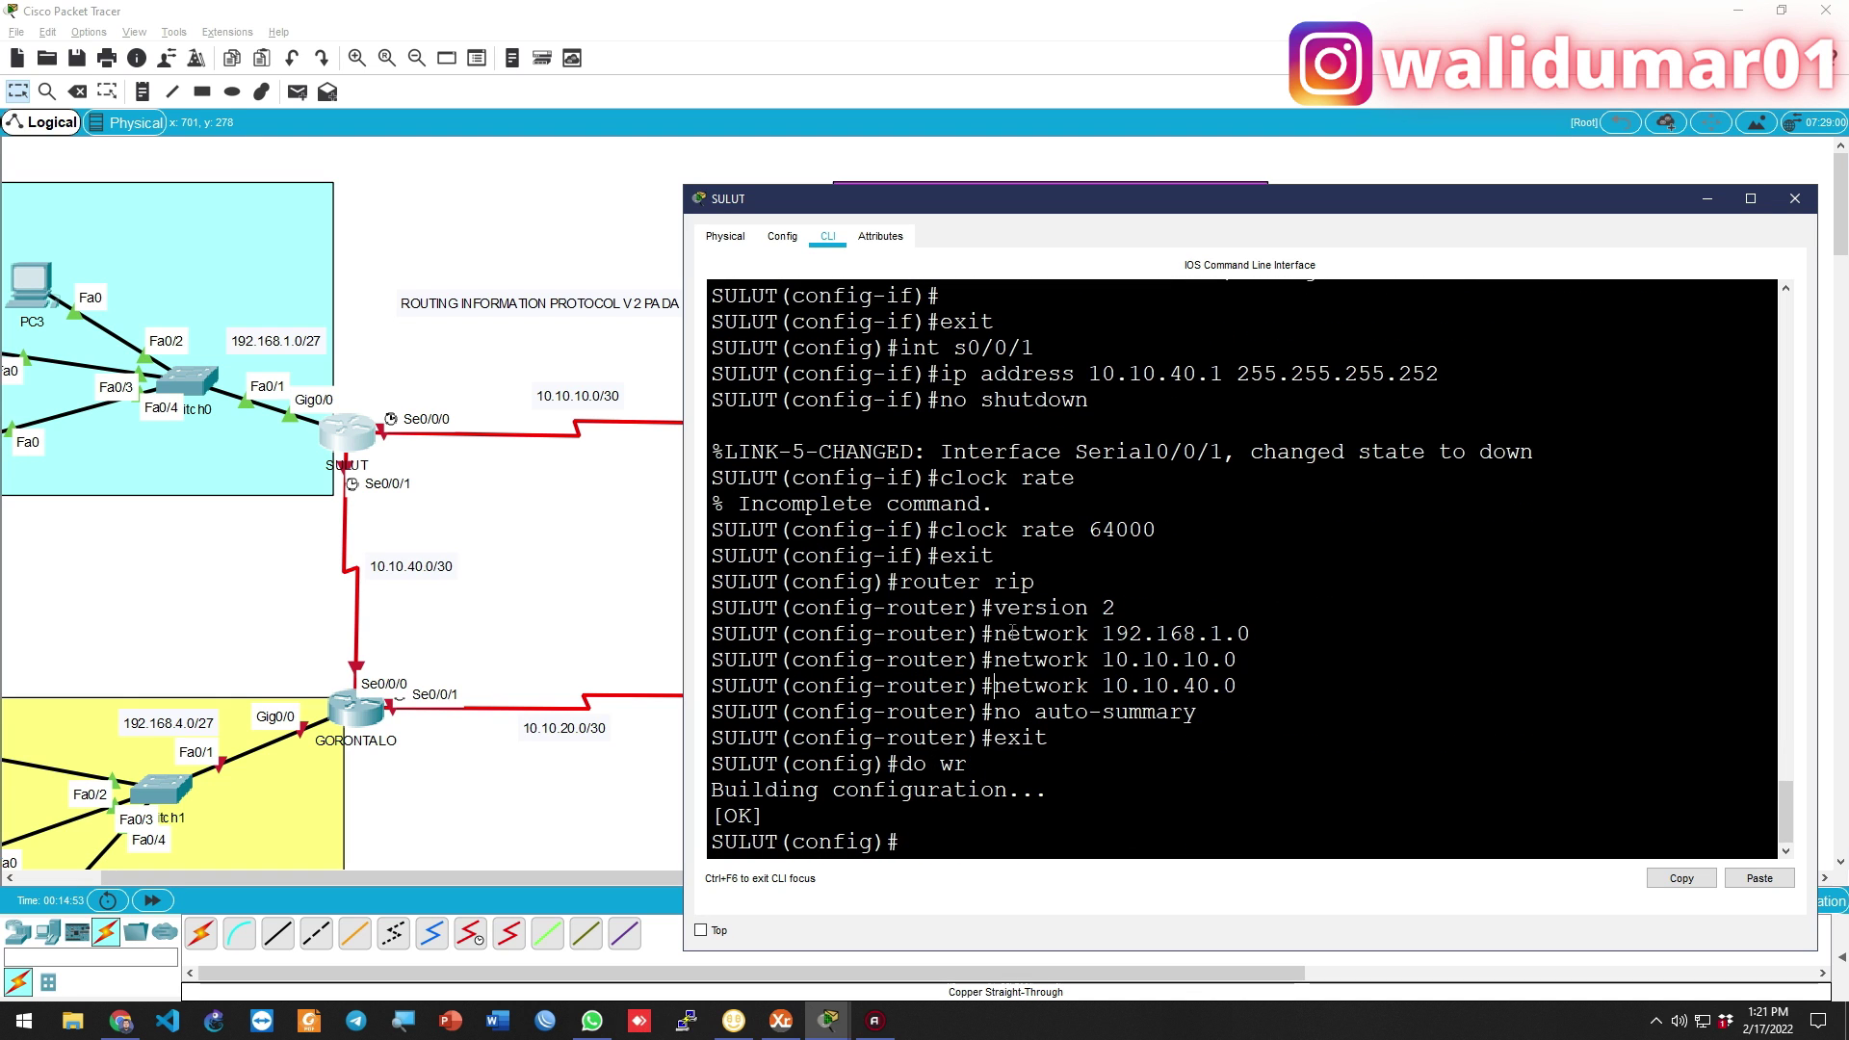
left_click_drag(713, 581, 1208, 834)
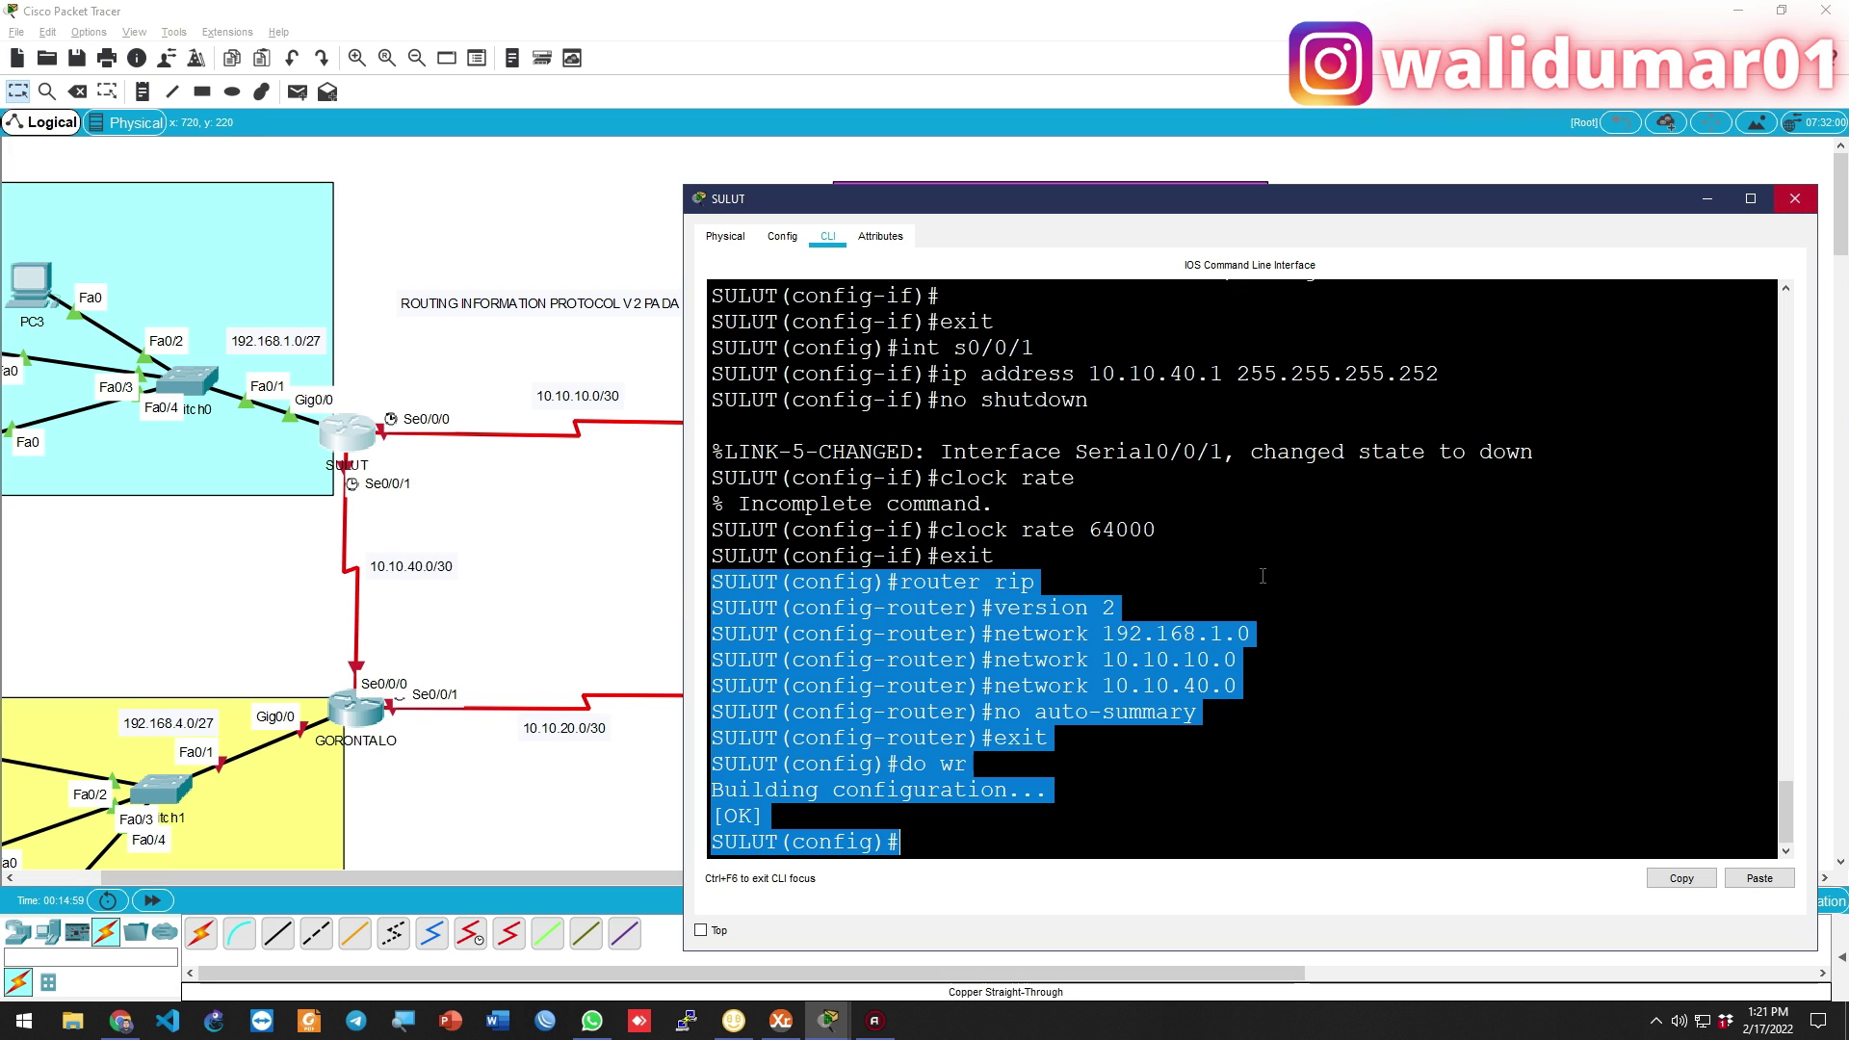
left_click_drag(995, 634, 1255, 703)
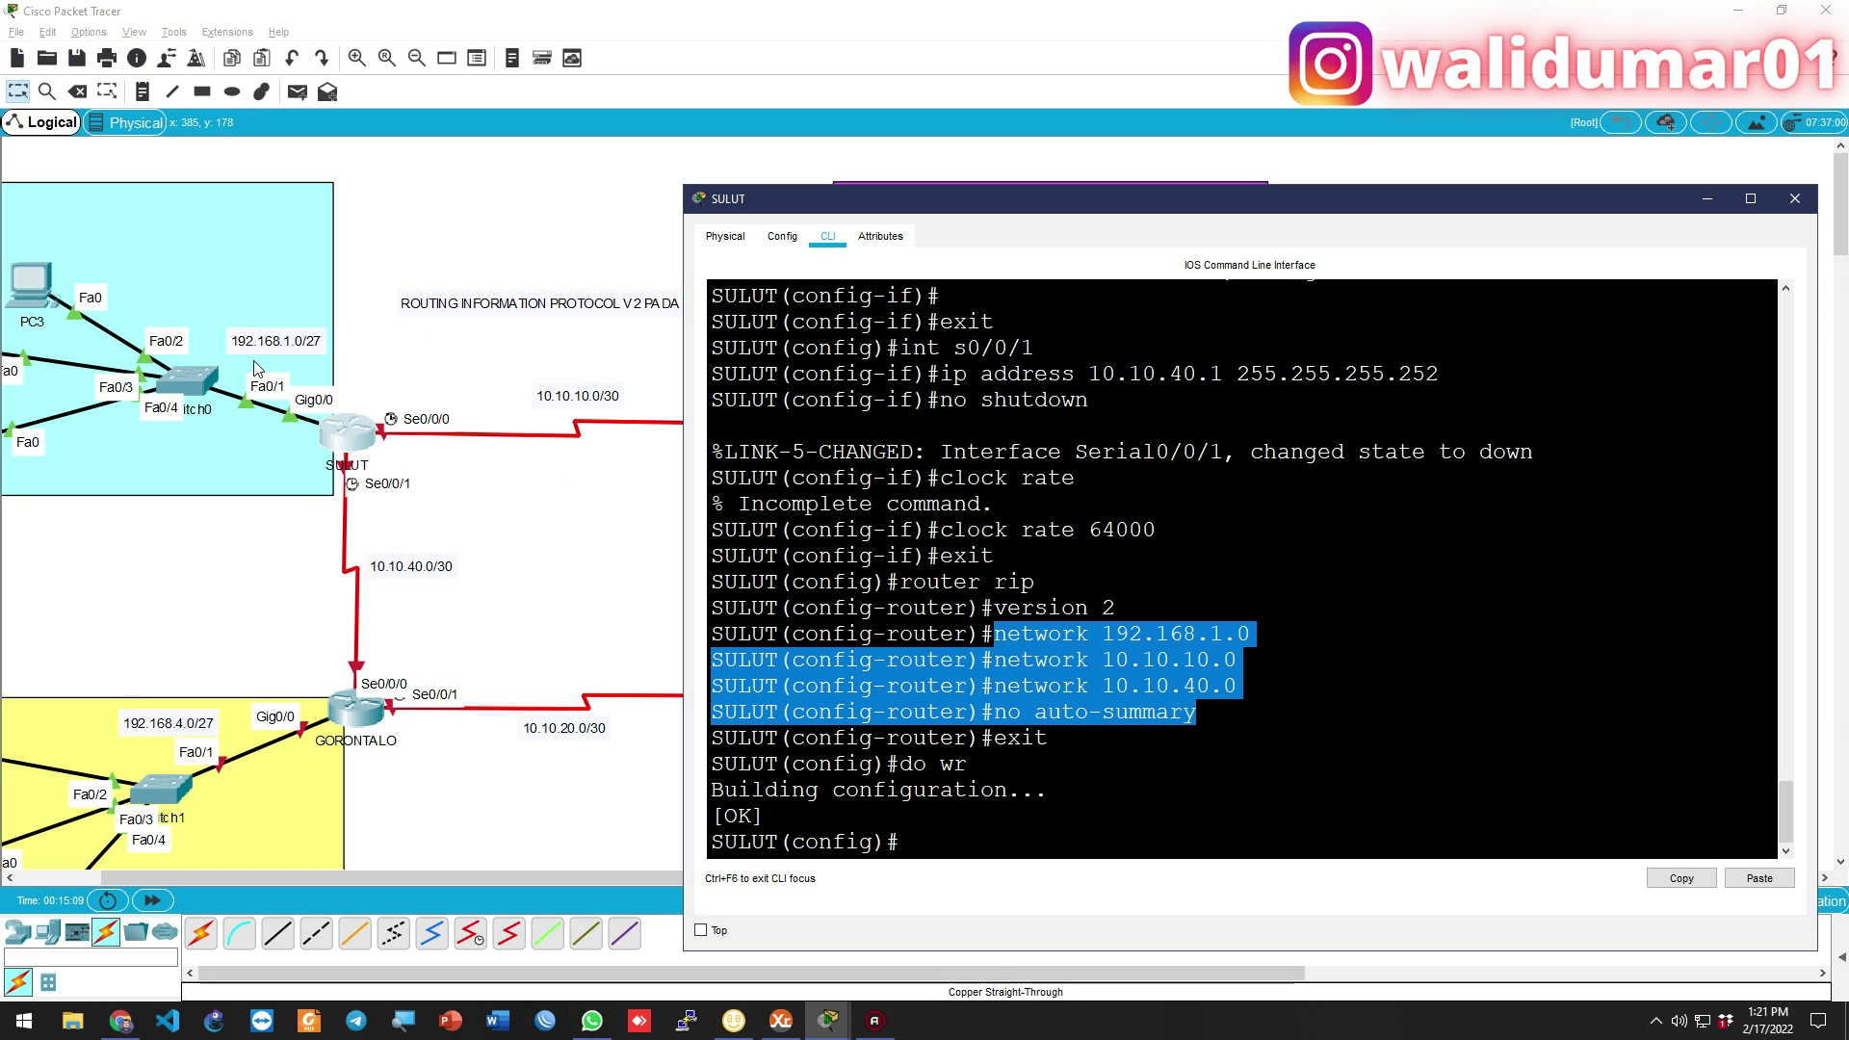
left_click(716, 642)
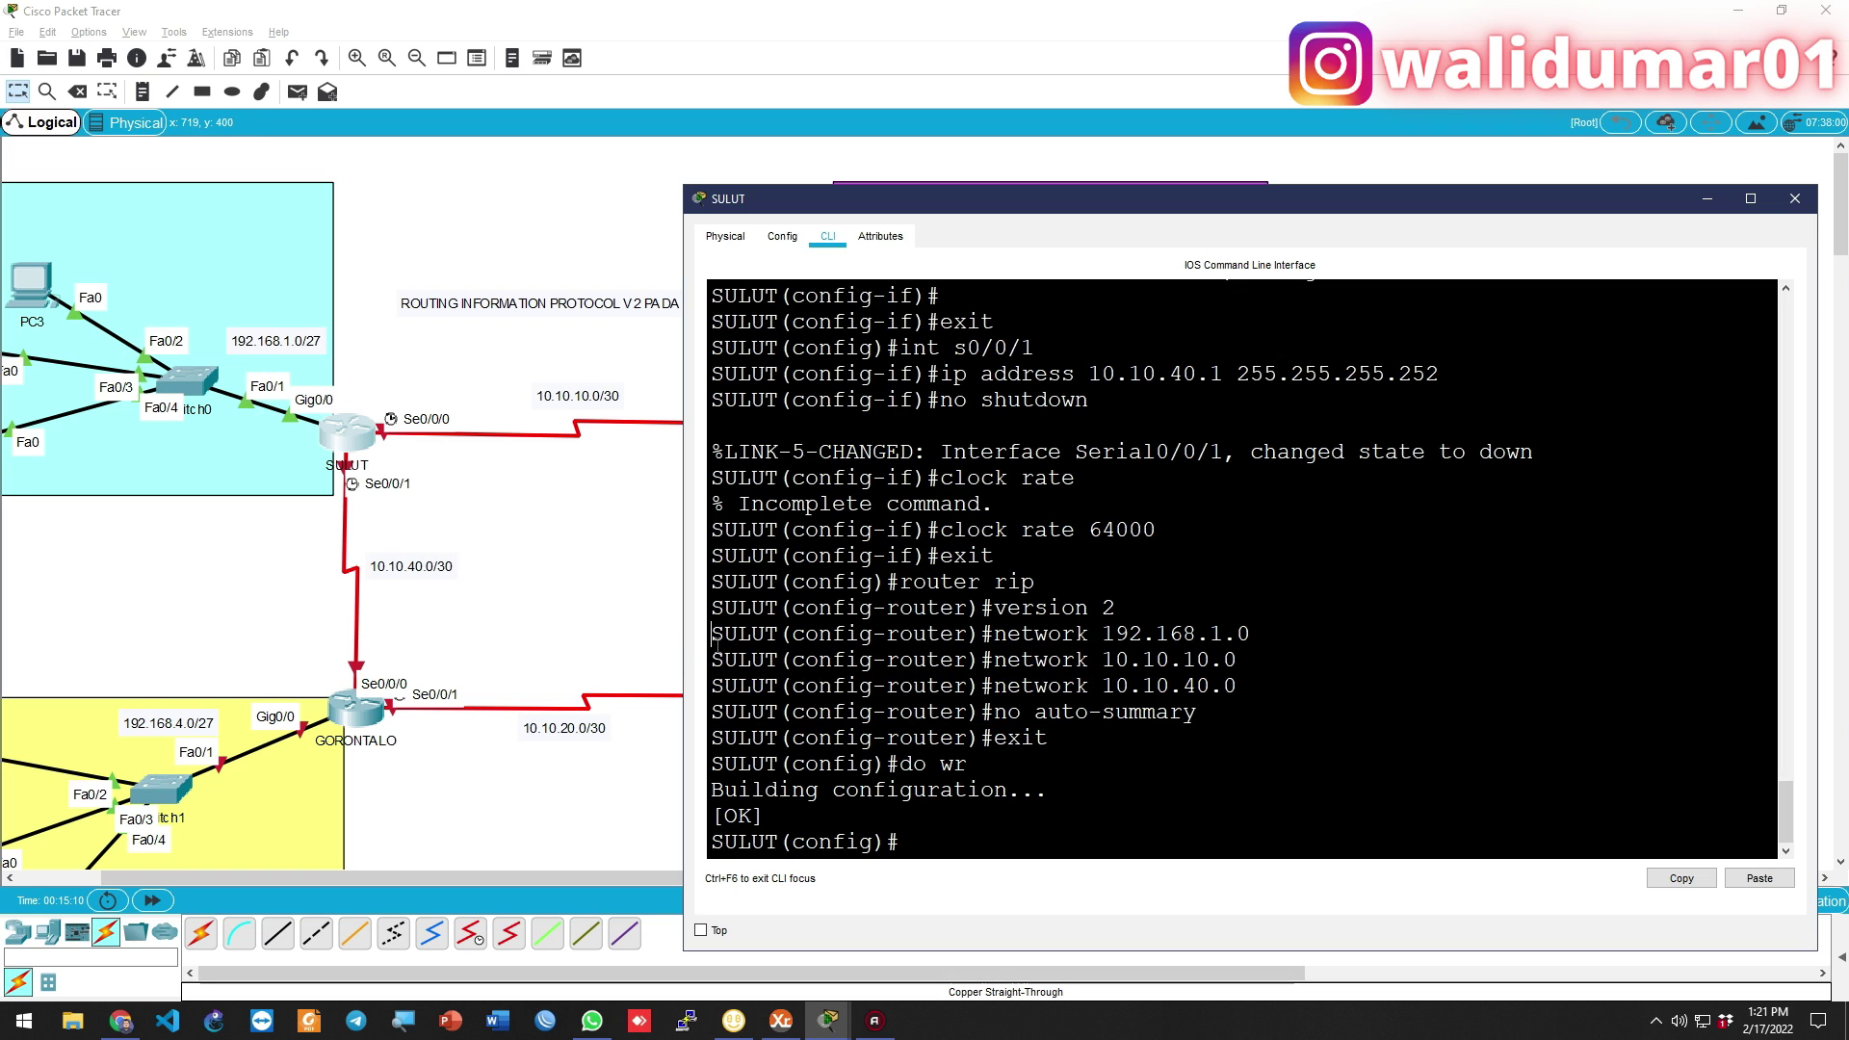
left_click_drag(713, 636, 1245, 712)
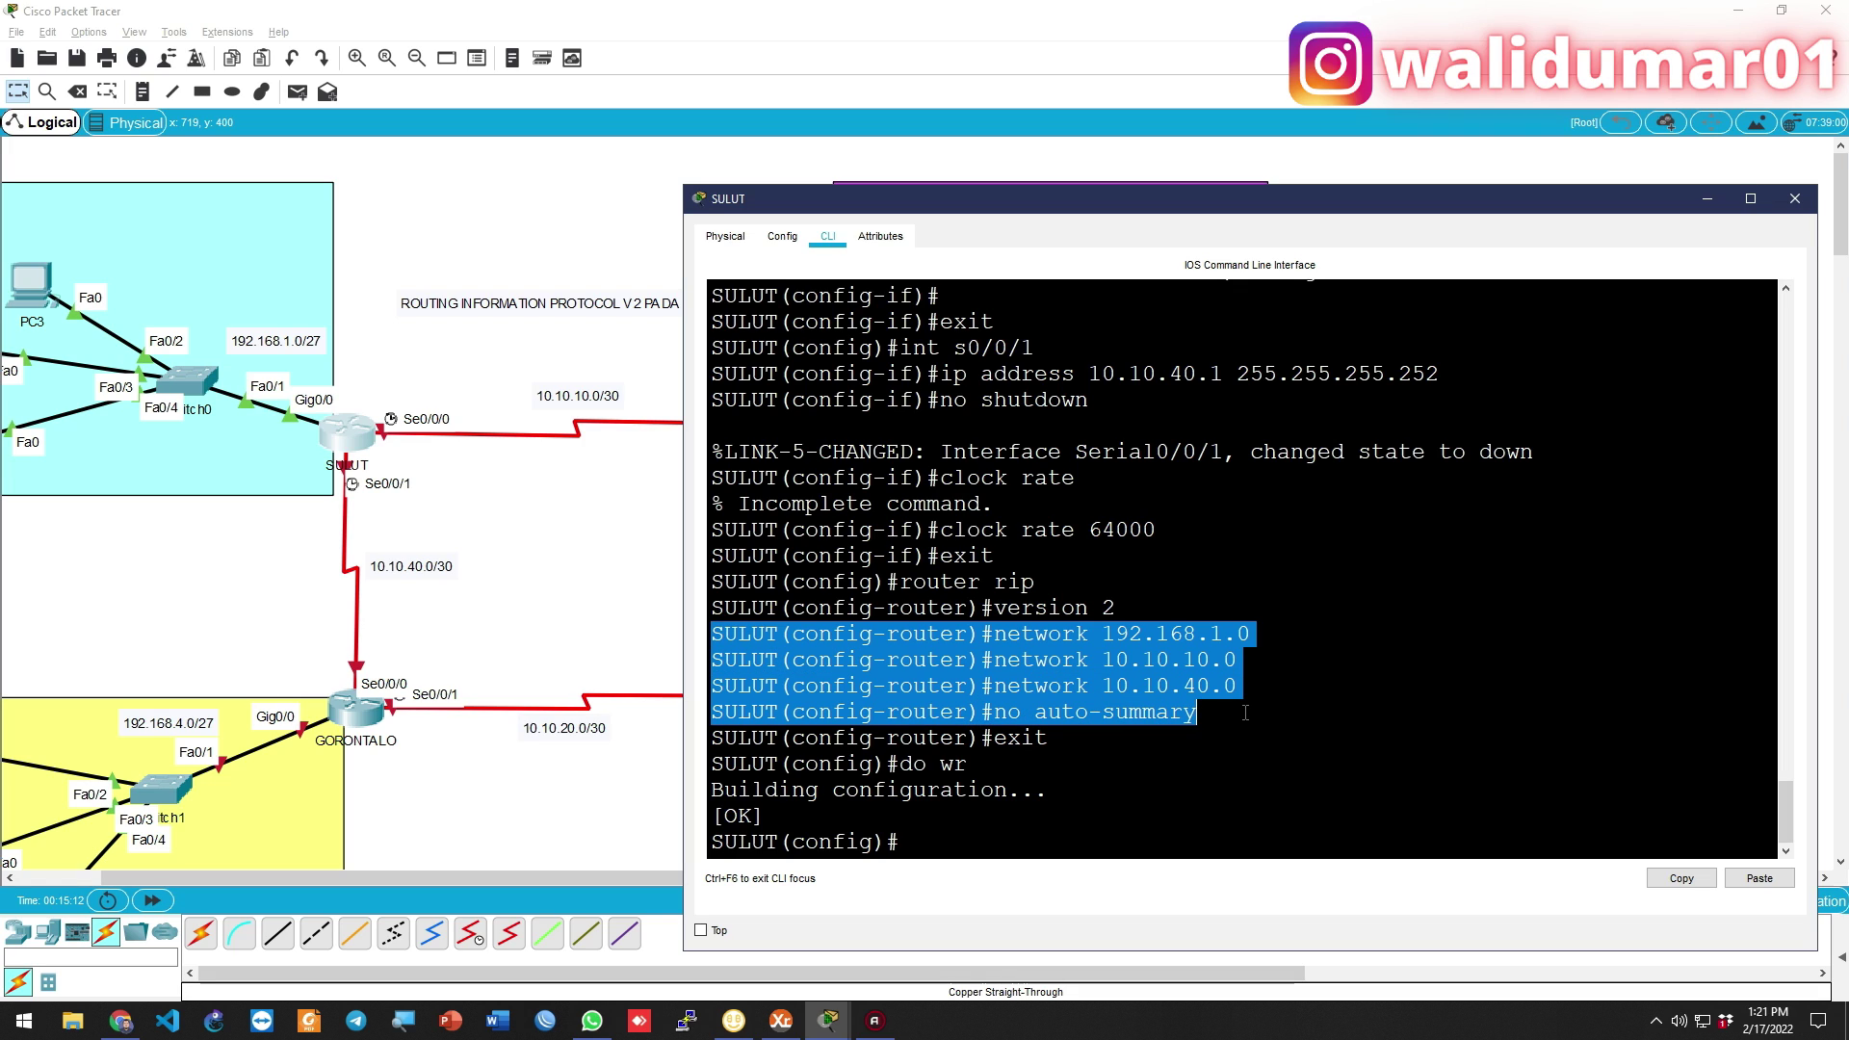
left_click(1245, 712)
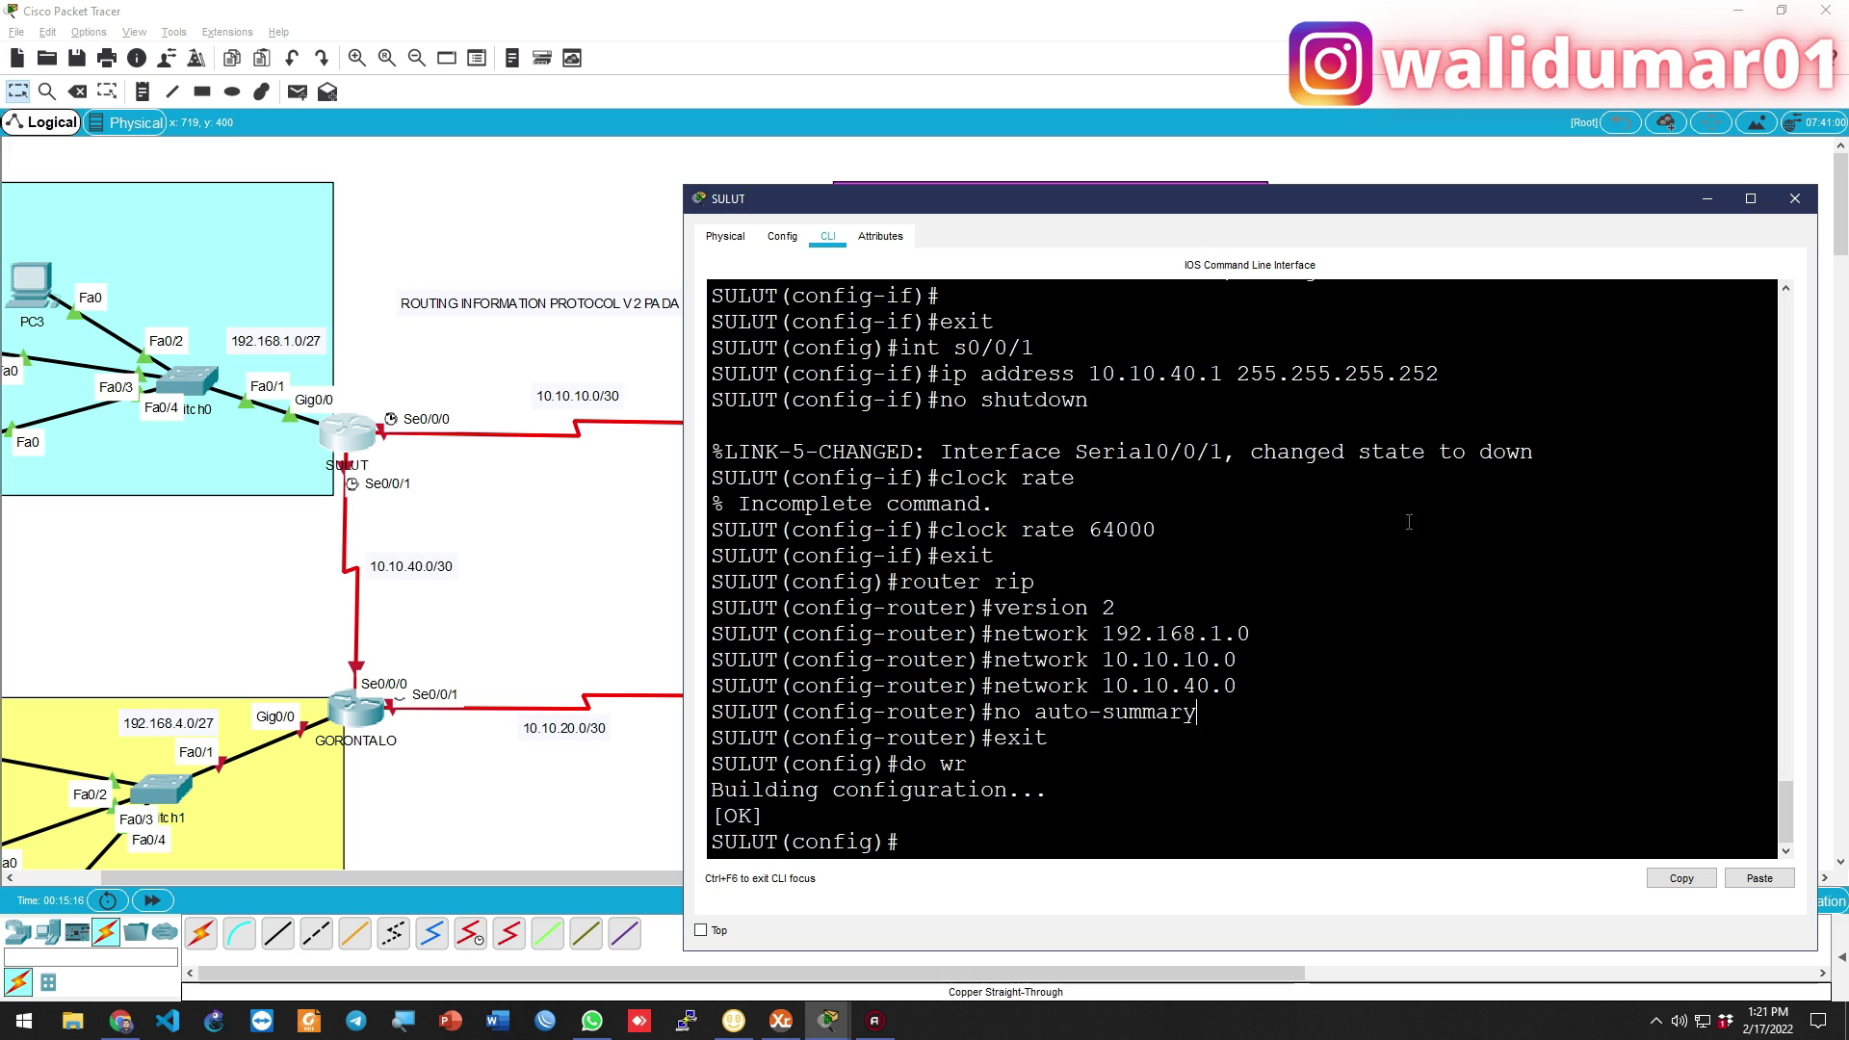
left_click_drag(1103, 633, 1227, 687)
left_click(1245, 714)
left_click_drag(1103, 633, 1268, 706)
left_click(1268, 707)
Close SULUT's window and open SULTENG's command line in a widened window
left_click(1794, 199)
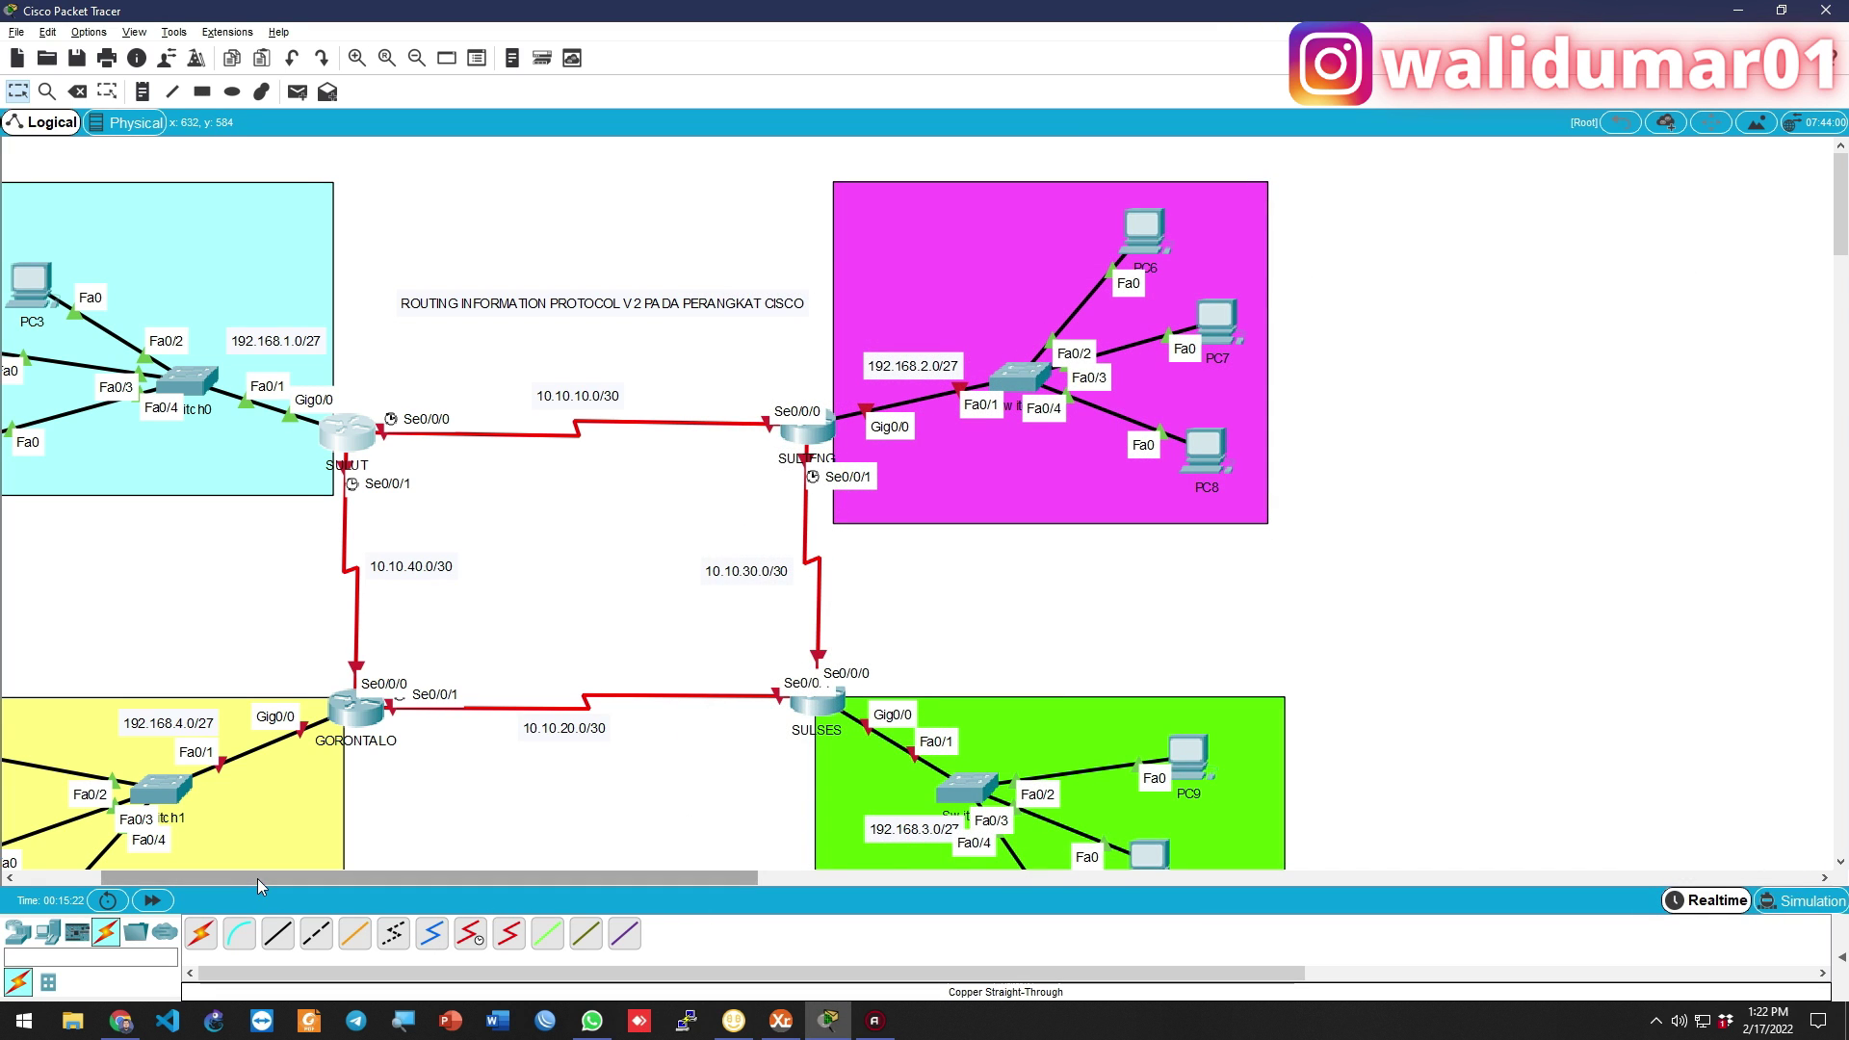
left_click_drag(257, 878, 366, 878)
left_click(508, 434)
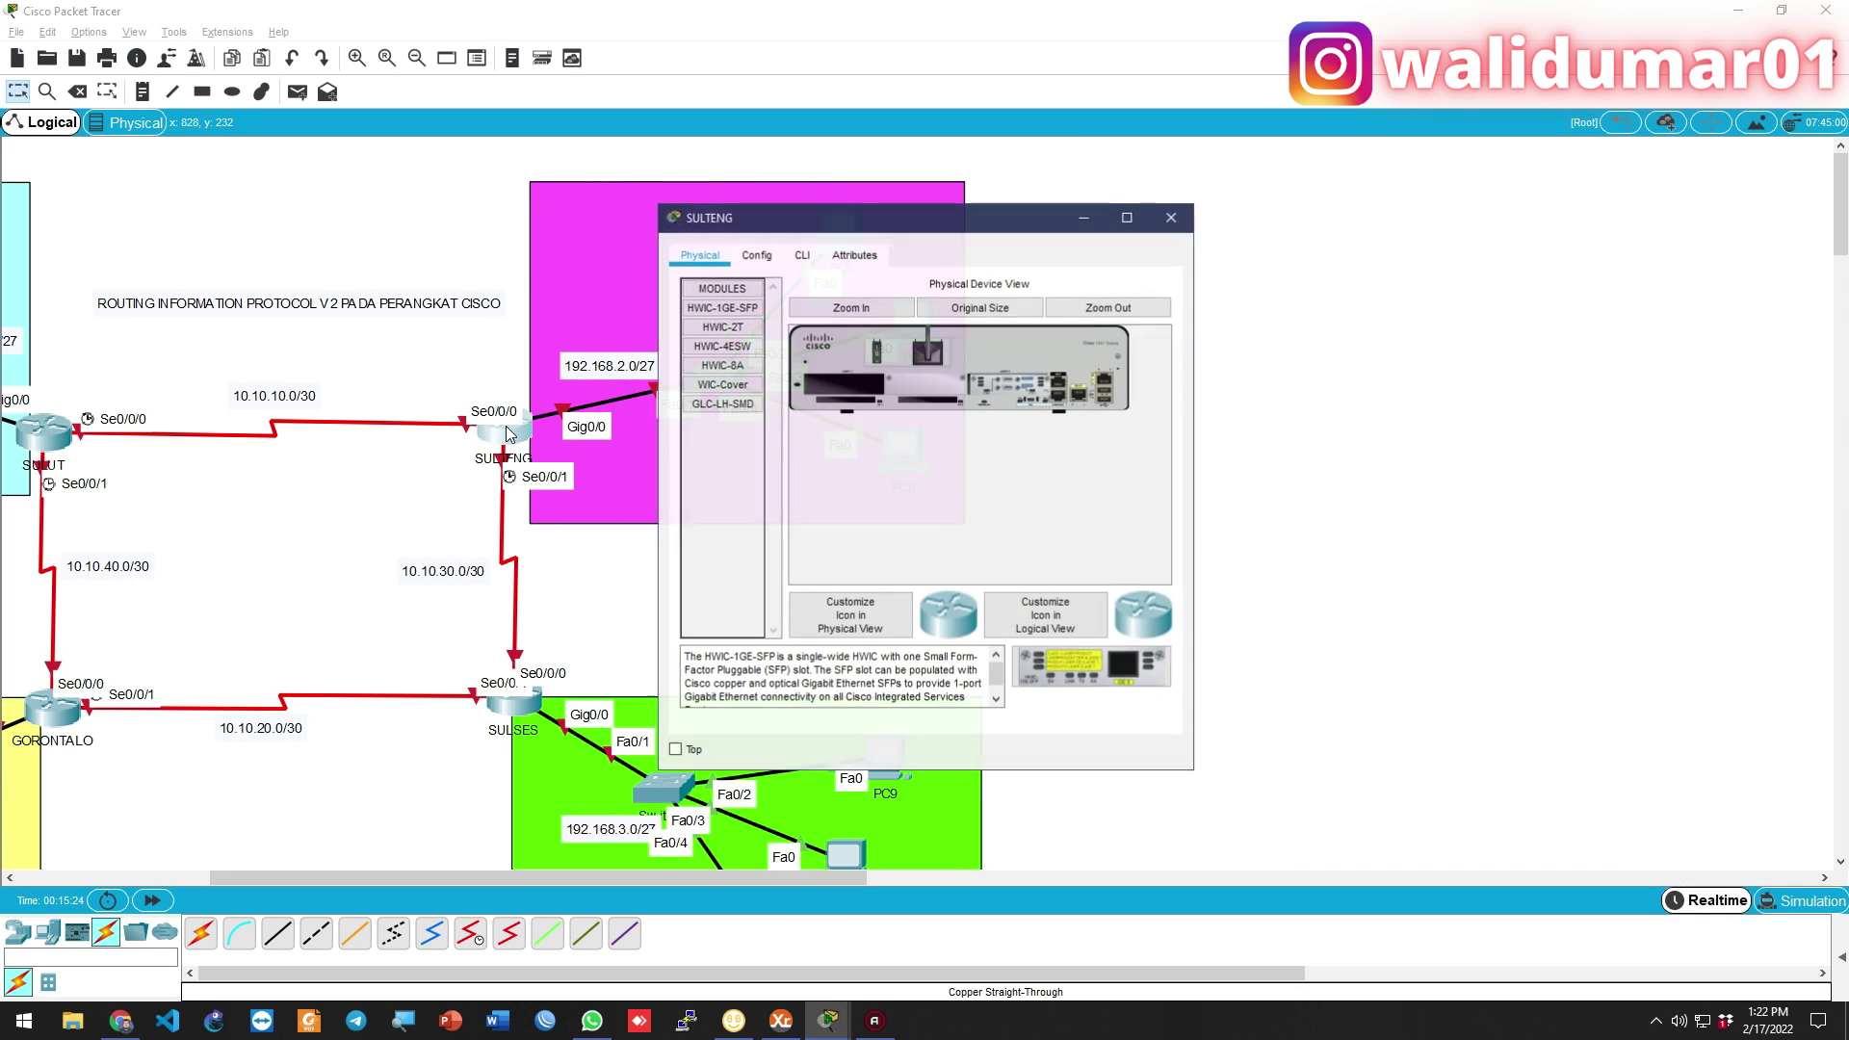
left_click_drag(1200, 343, 1604, 343)
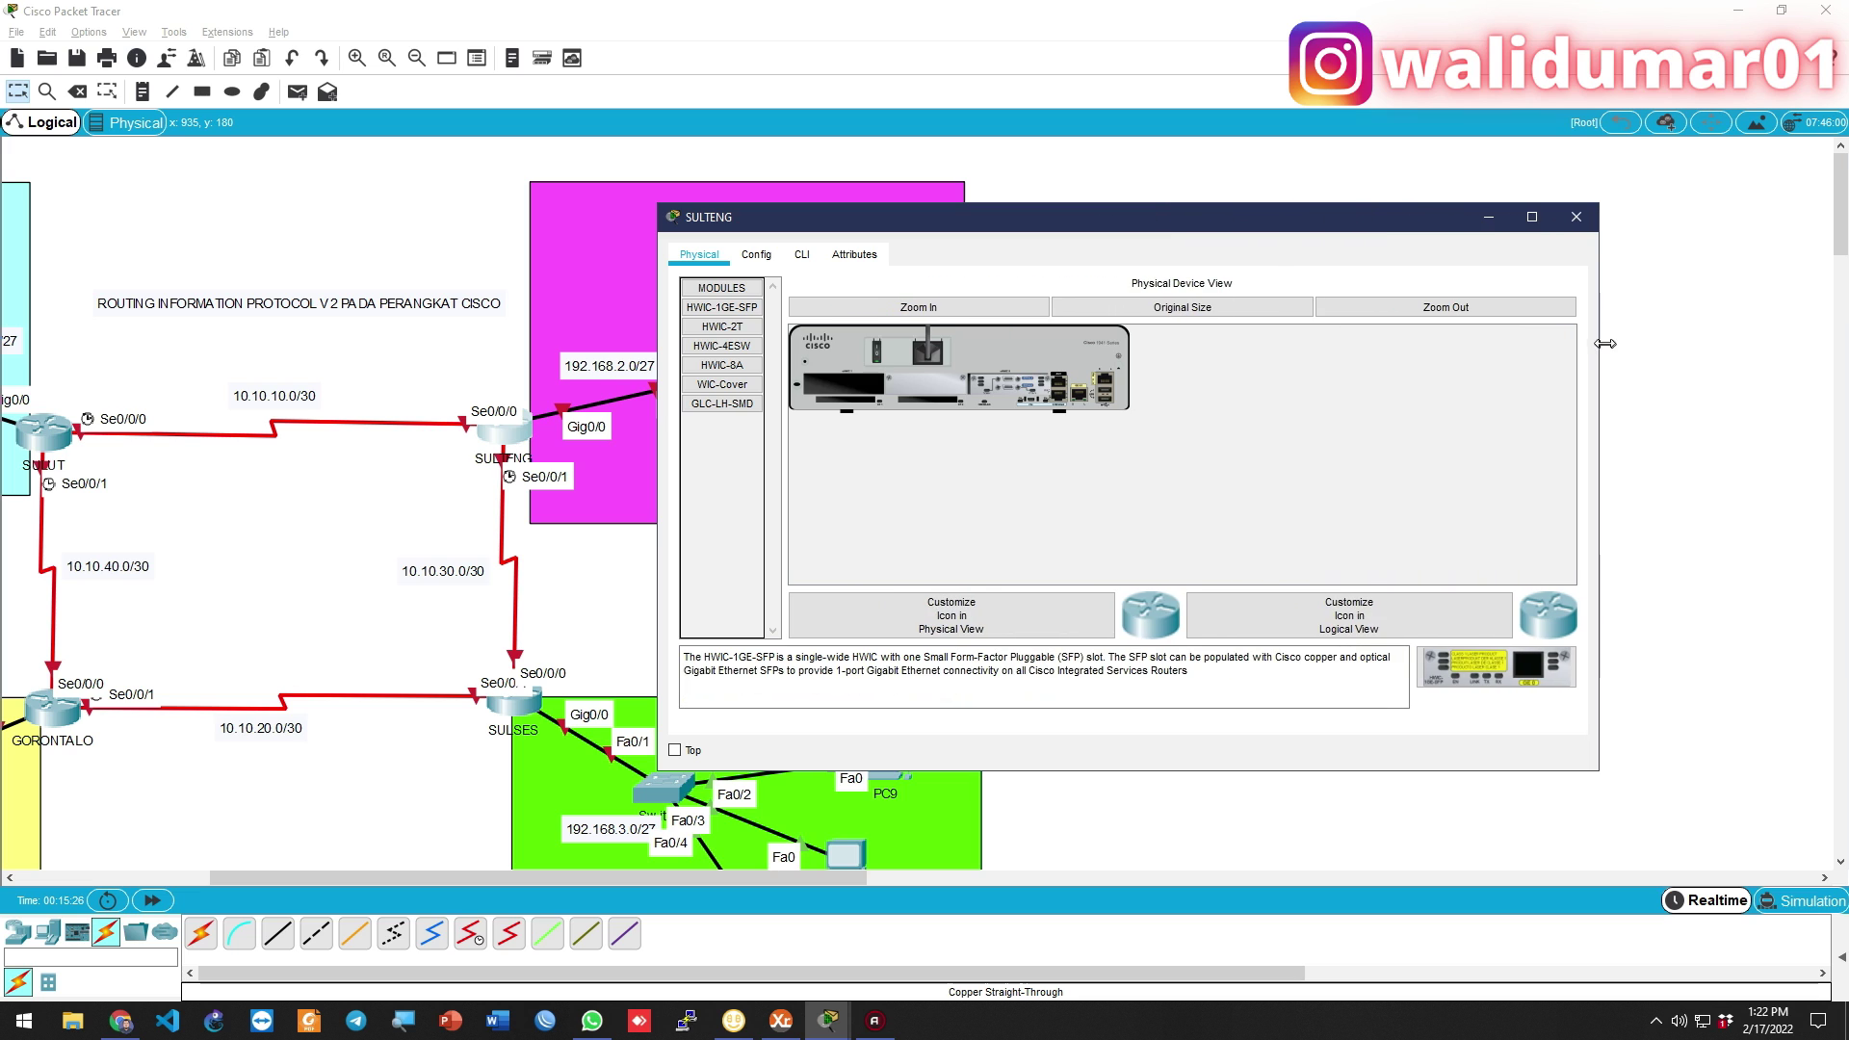
left_click_drag(1051, 223, 1208, 216)
left_click(959, 248)
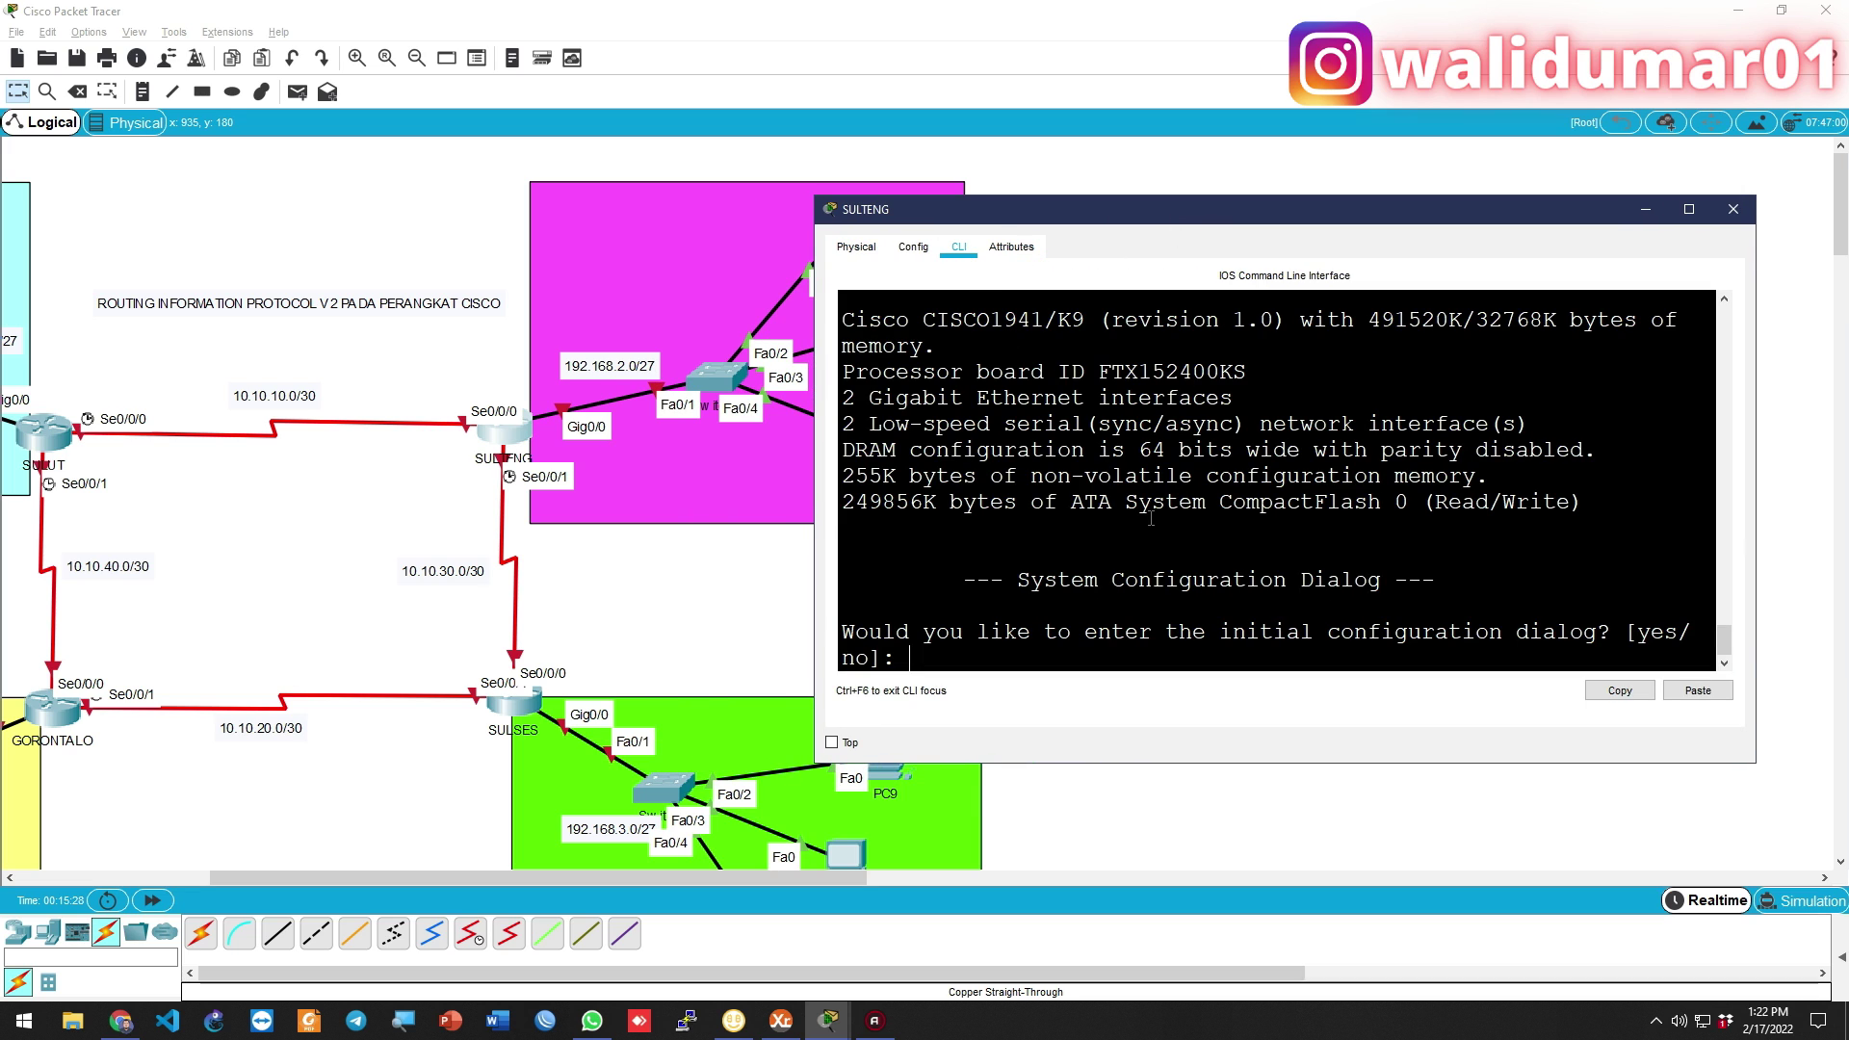
Decline SULTENG's initial configuration dialog and set the hostname to SULTENG in global configuration mode
type("no")
key("Return")
key("Return")
type("en")
key("Return")
type("conf t")
key("Return")
type("hostname SULTENG")
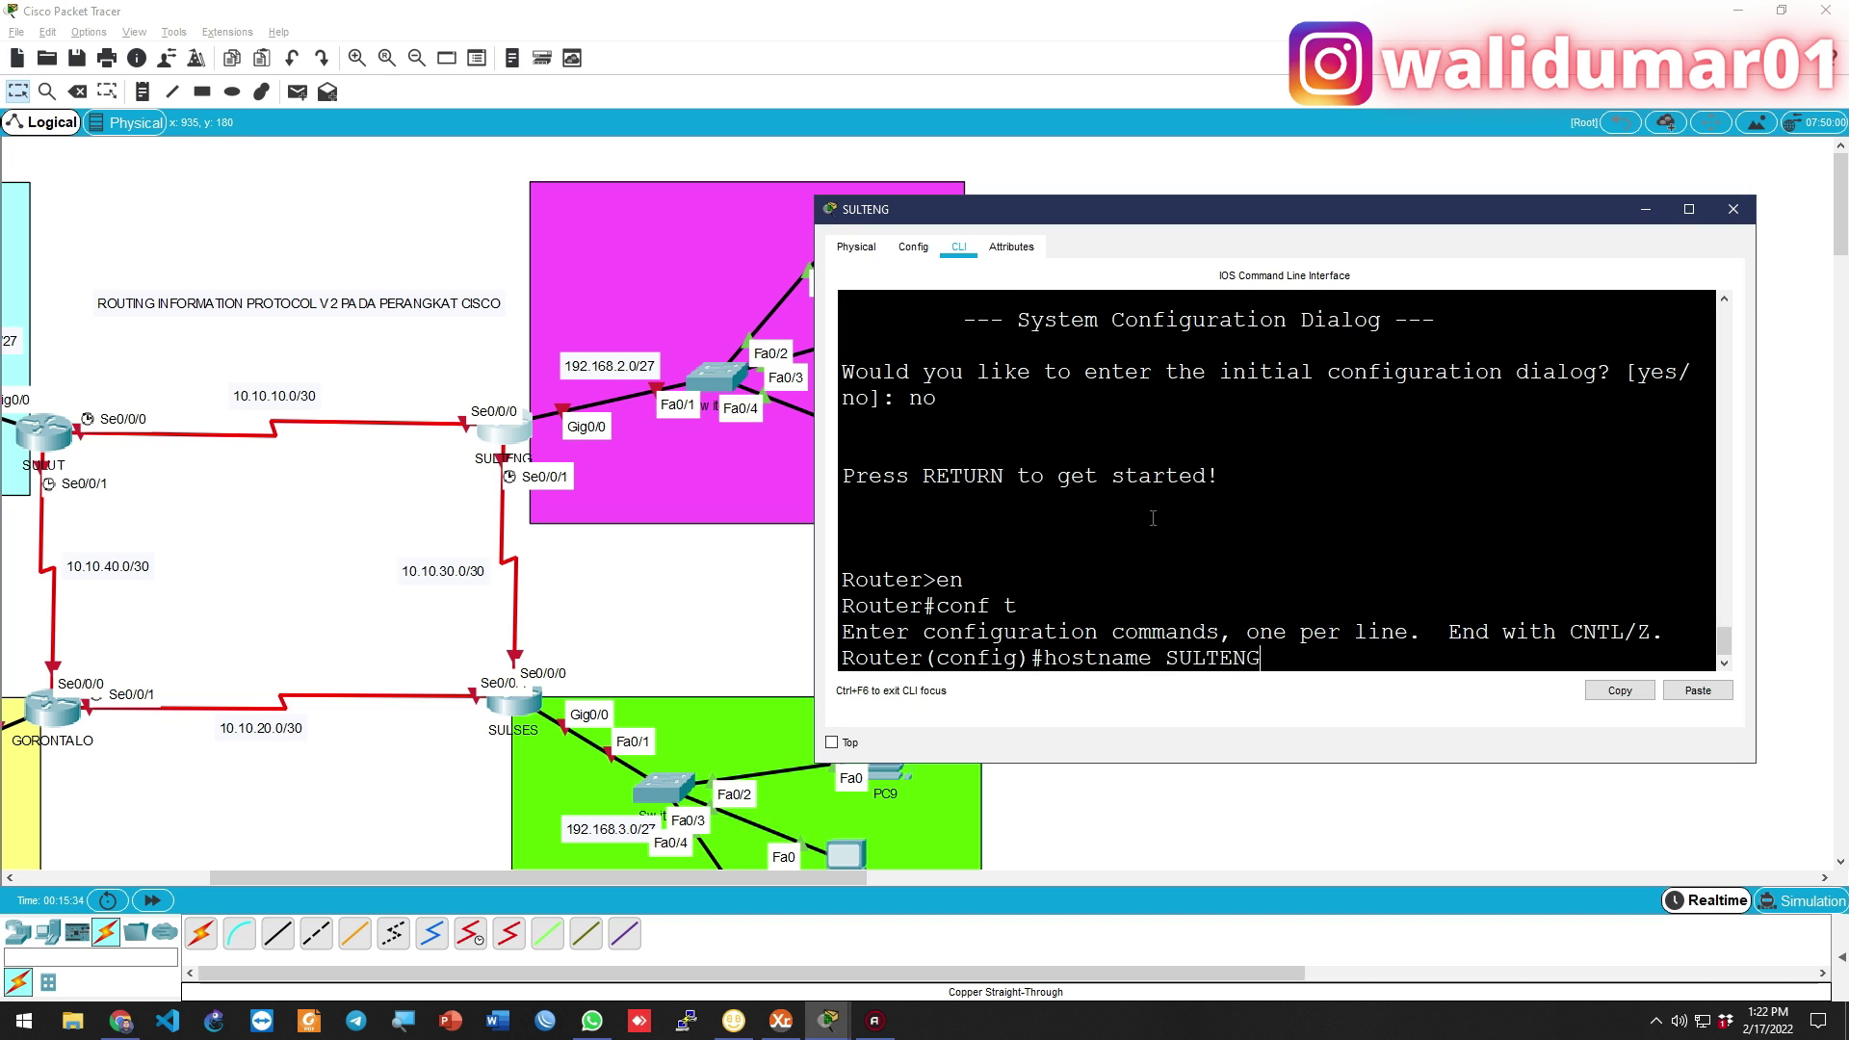
key("Return")
Assign IP address 192.168.2.1 255.255.255.224 to SULTENG's g0/0 interface, enable it with no shutdown and leave interface mode
type("int g0/0")
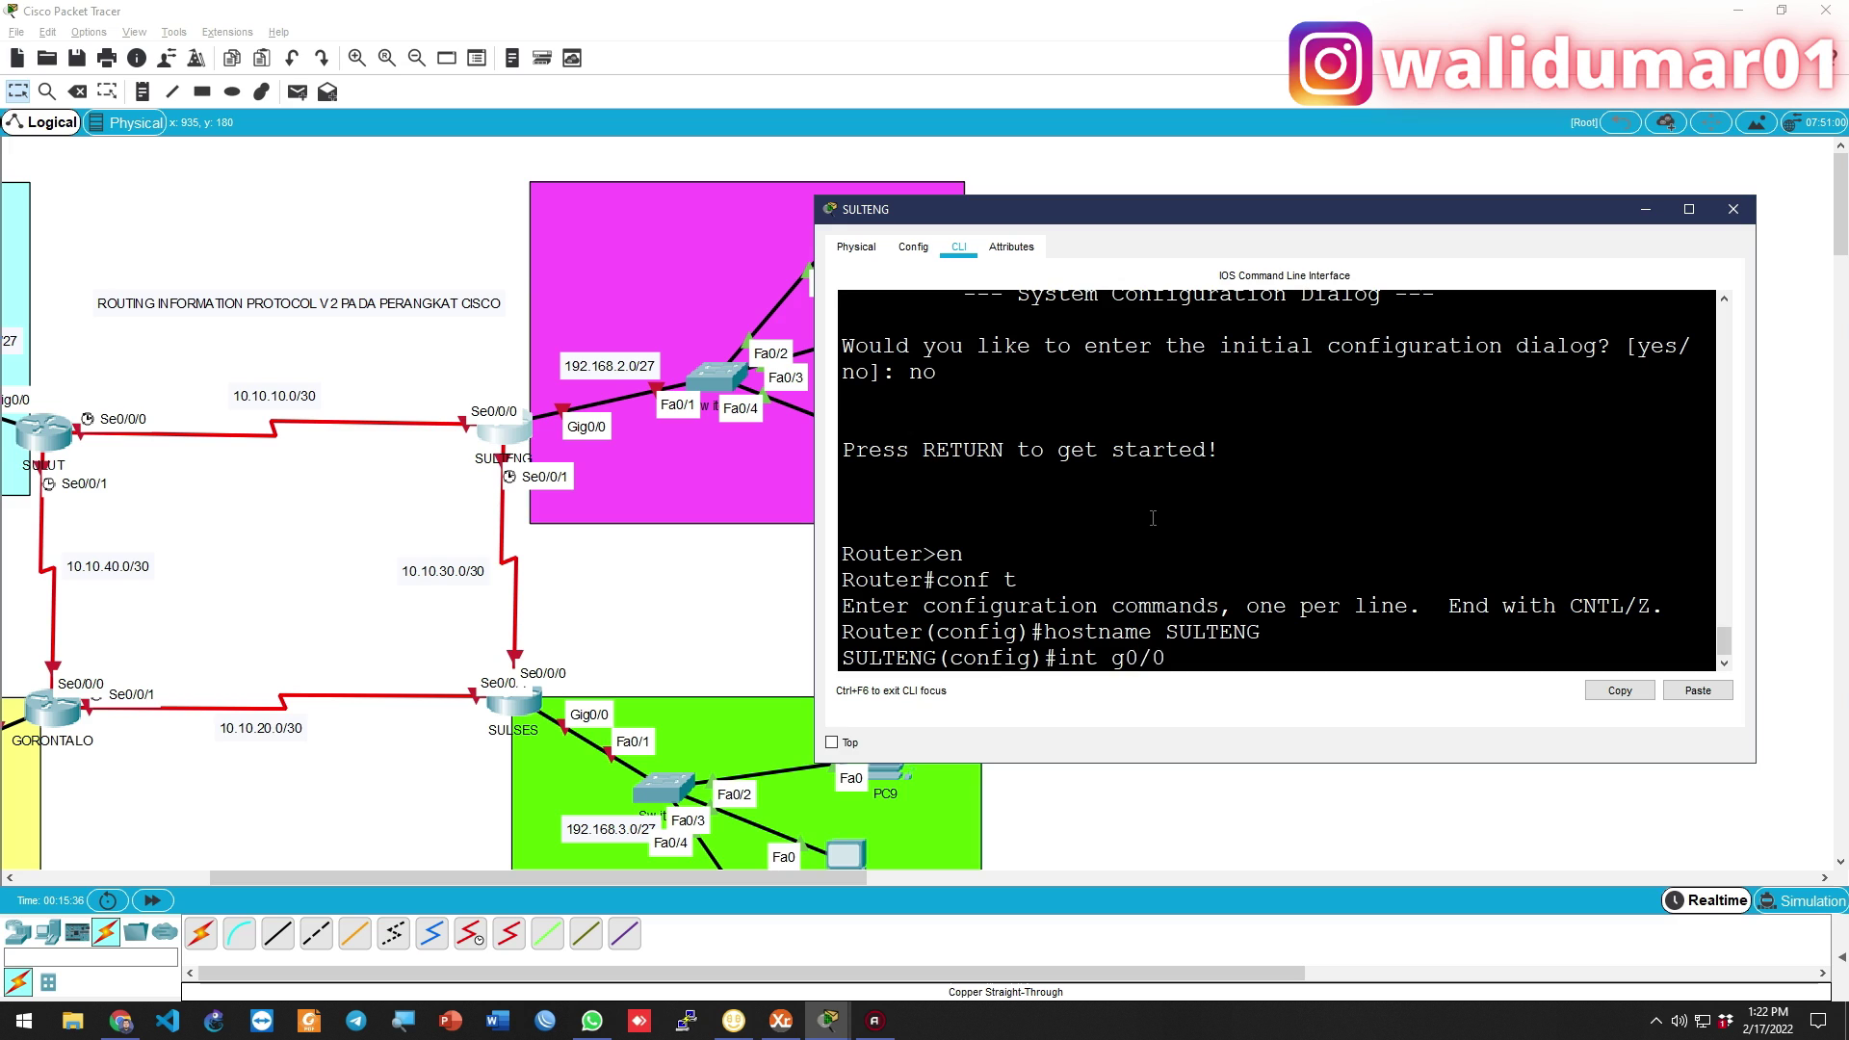
key("Return")
type("ip address 192.168.2.1 255.255.255.224")
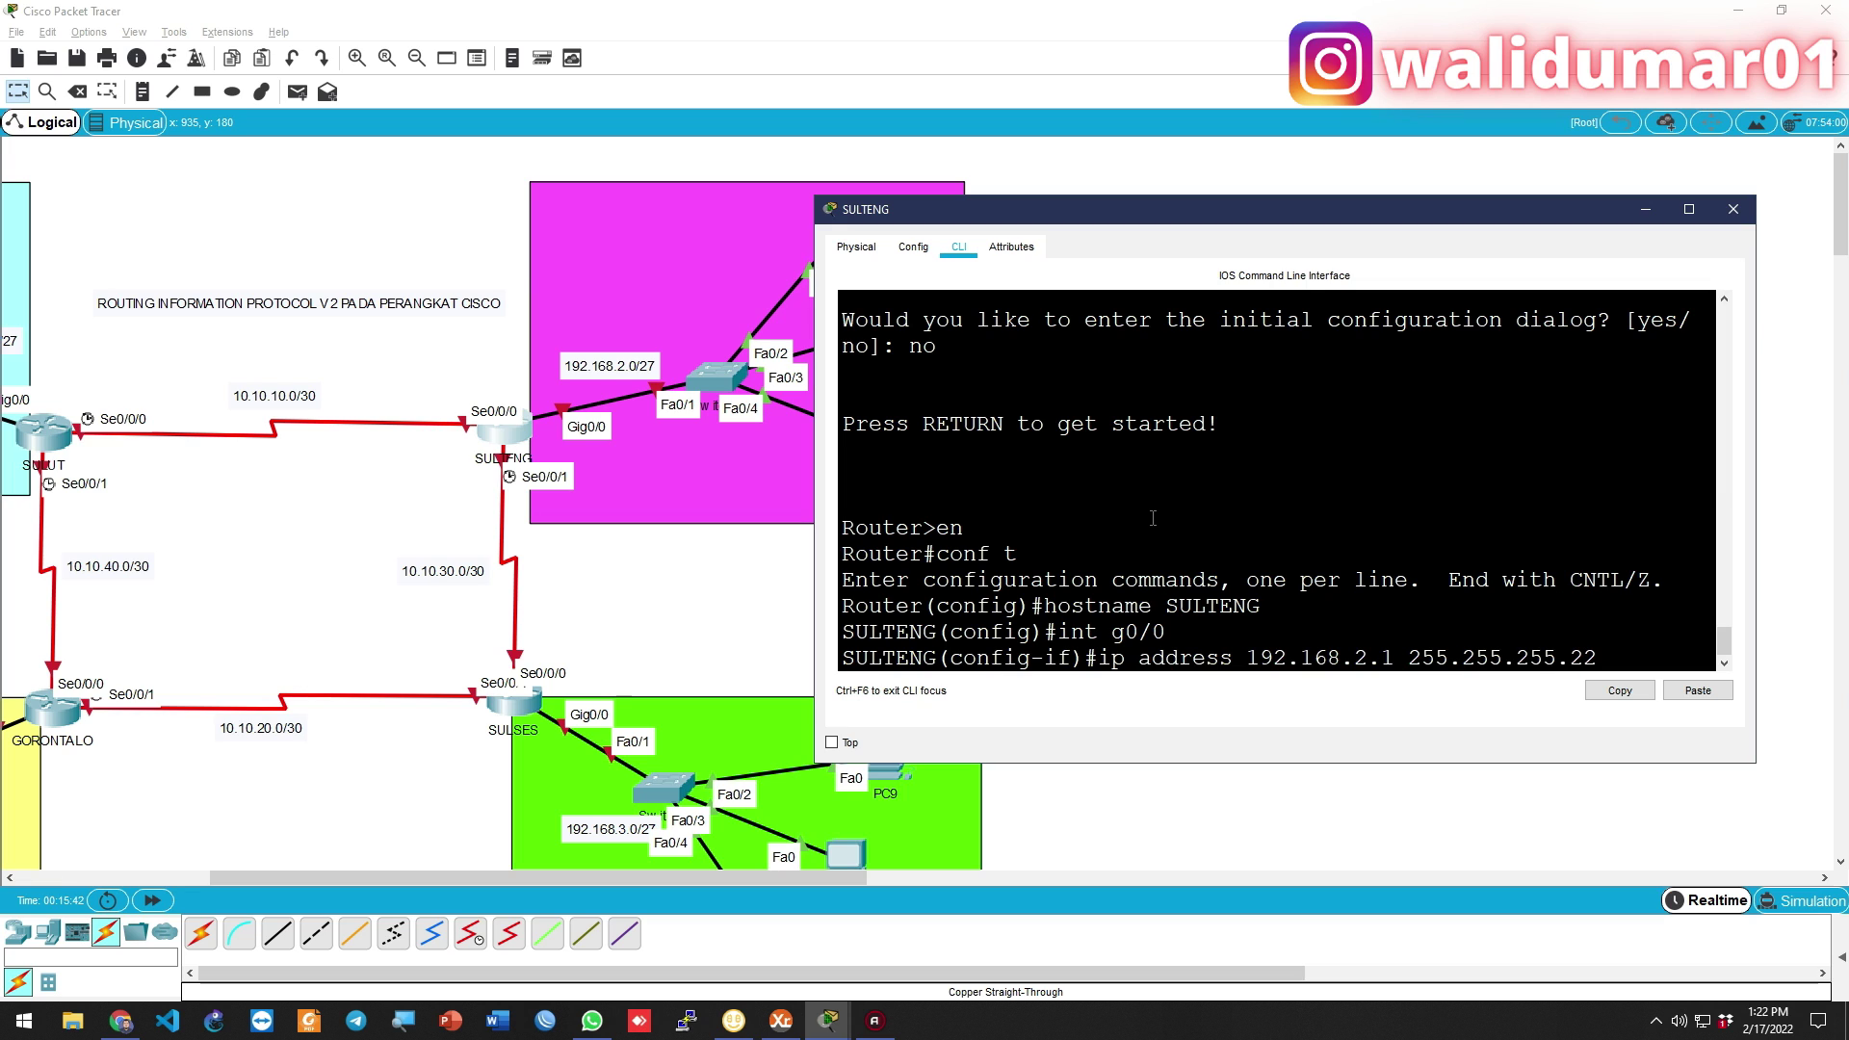
key("Return")
type("no shutdown")
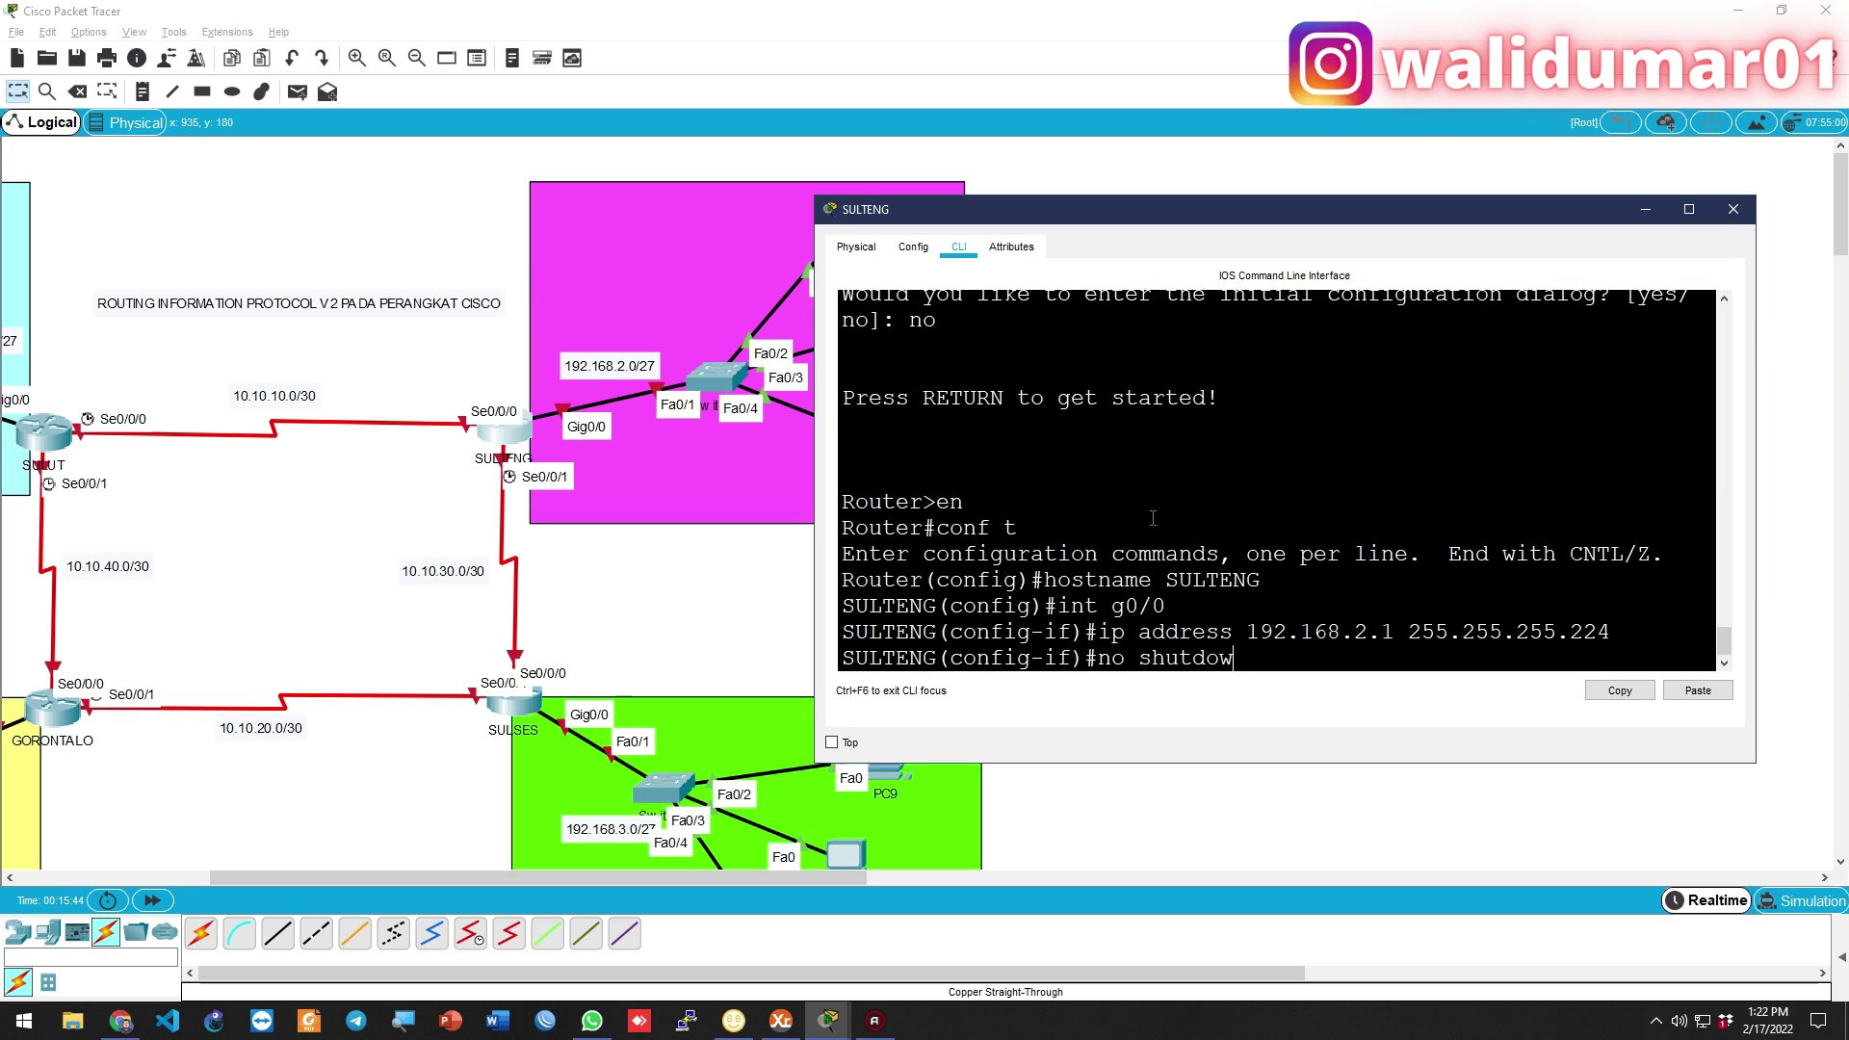
key("Return")
type("exit")
key("Return")
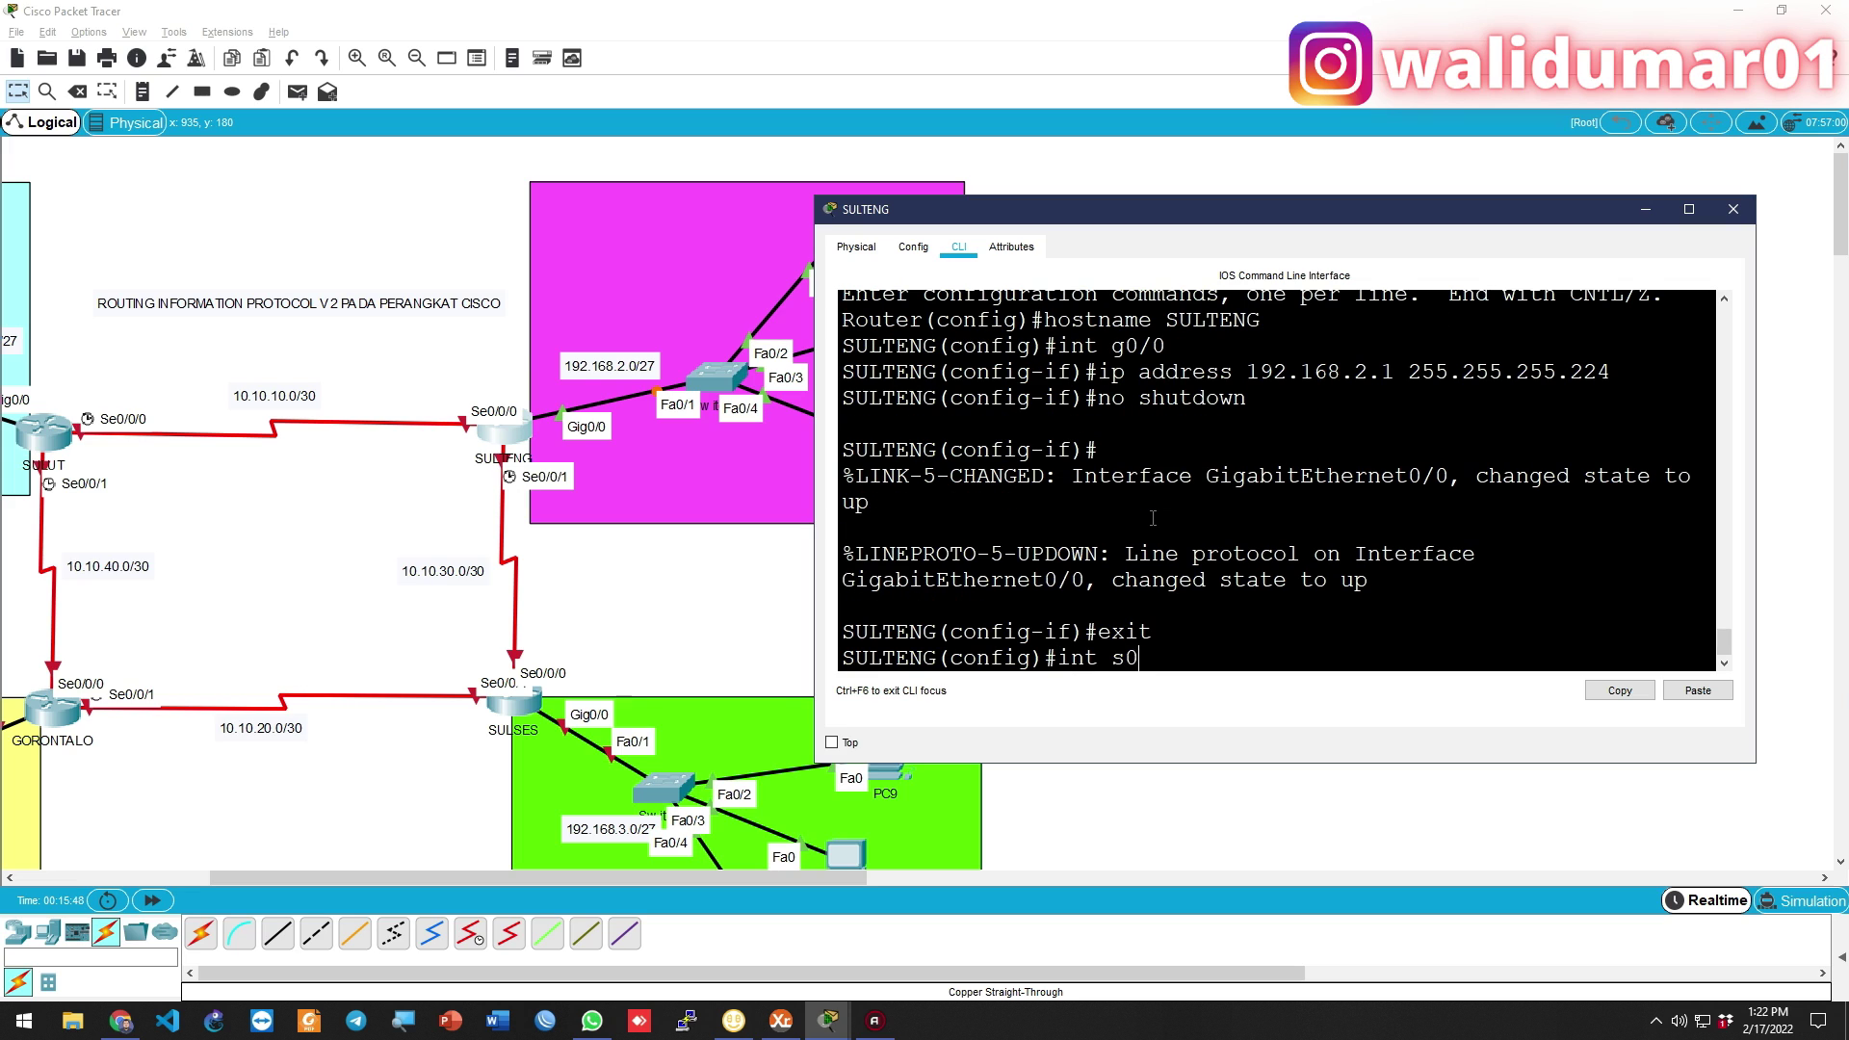
Assign IP address 10.10.10.2 255.255.255.252 to SULTENG's s0/0/0 interface and enable it with no shutdown
type("int s0/0/0")
key("Return")
type("ip a")
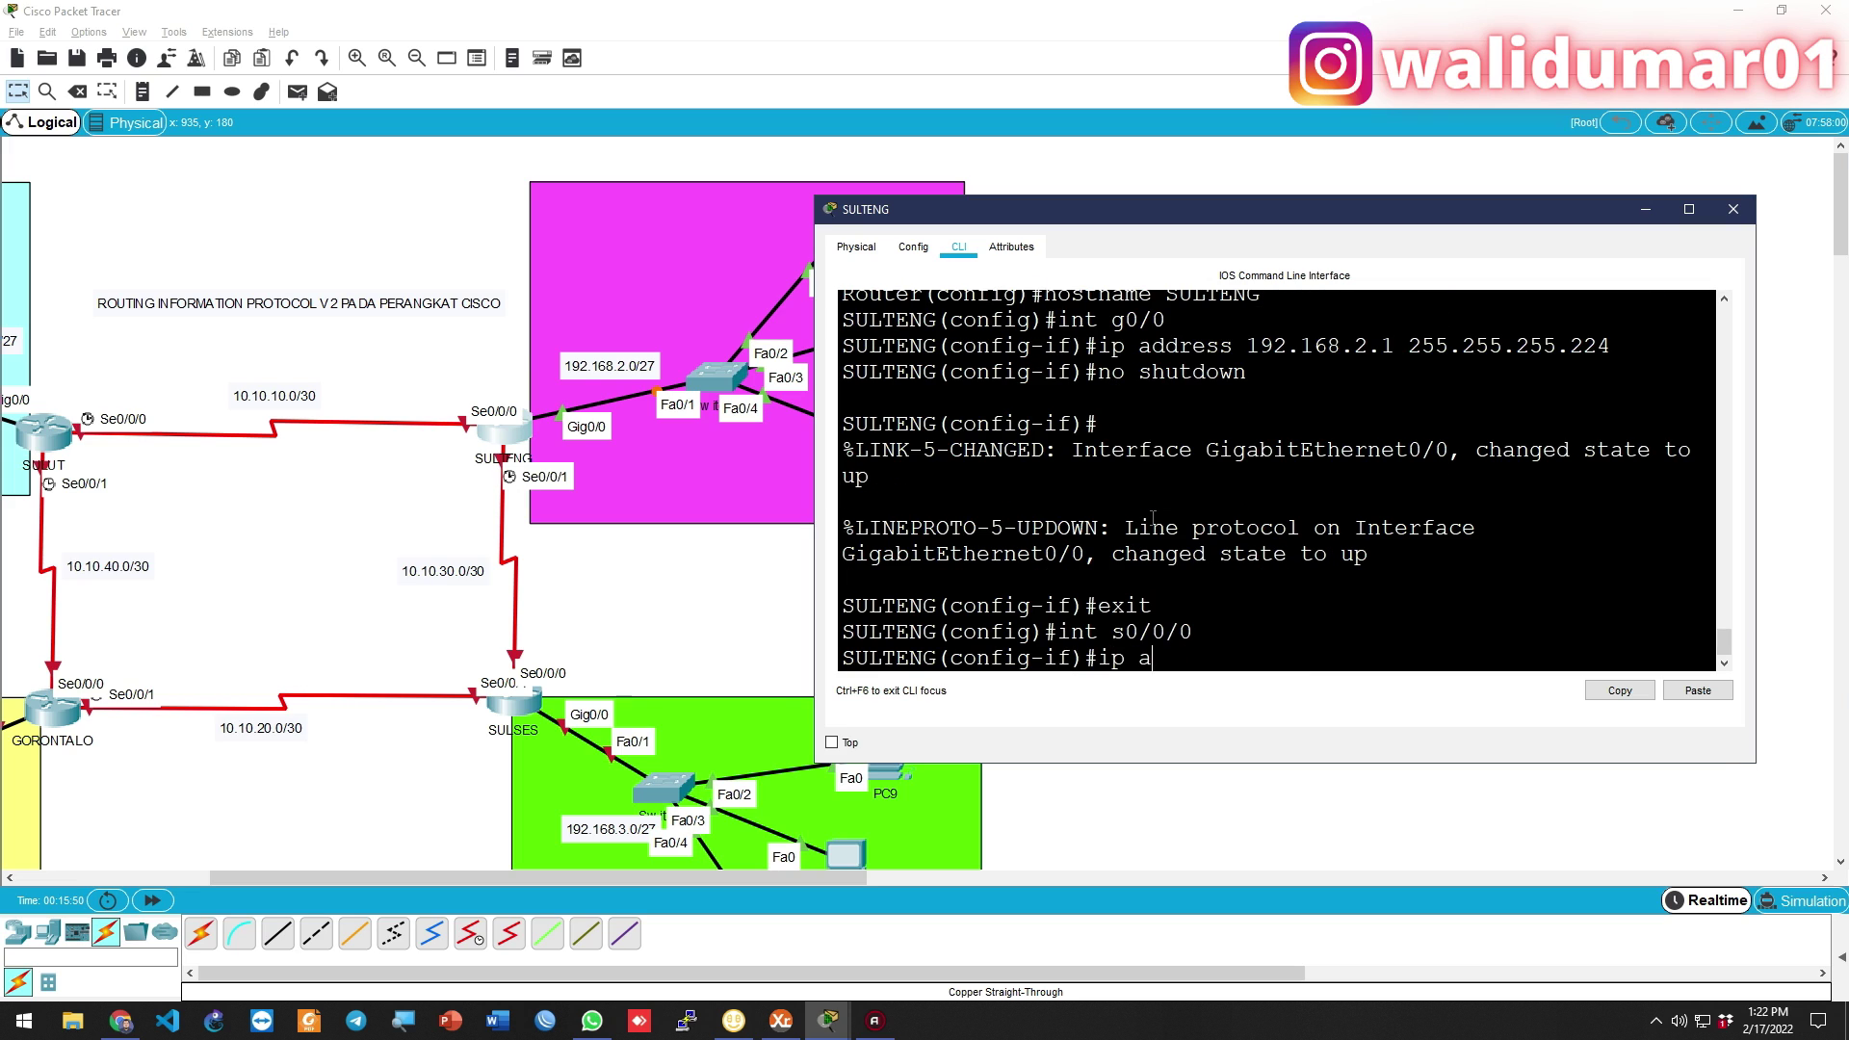
type("dd 10.10.10.2")
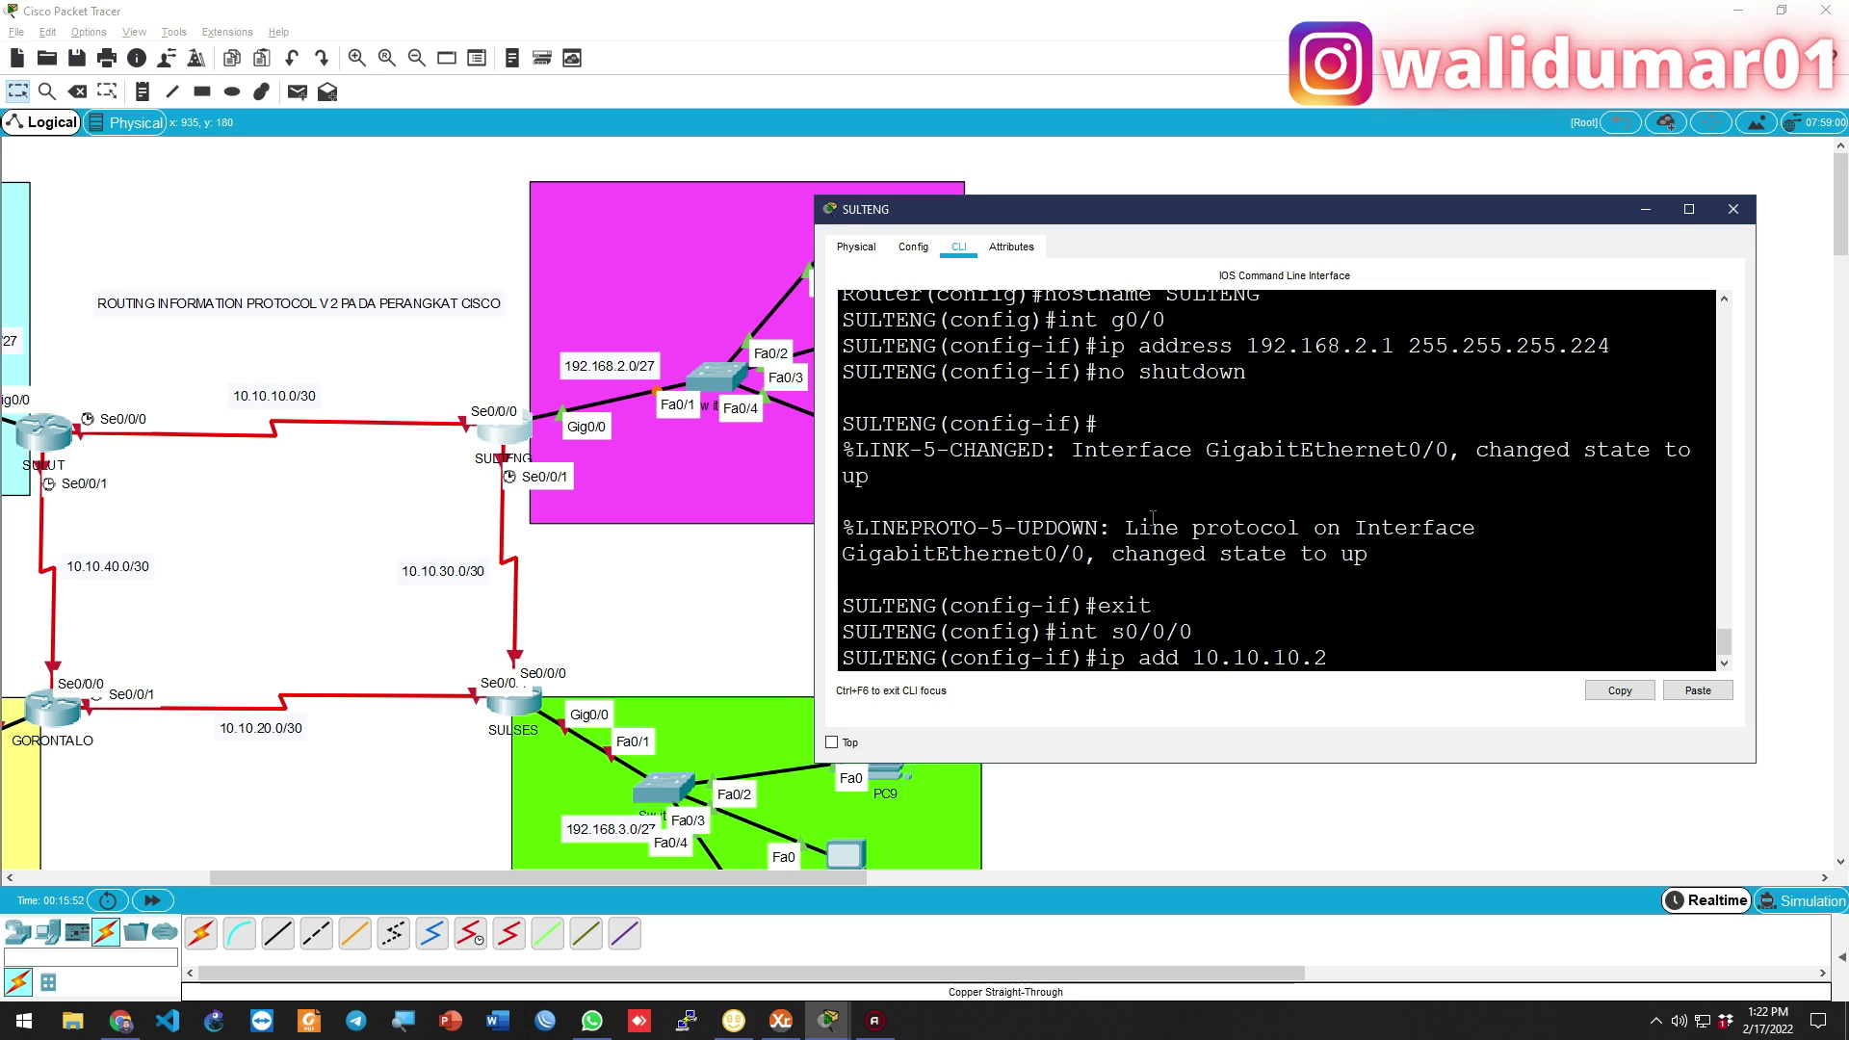
type(" 255.255.255.252")
key("Return")
type("no shutdown")
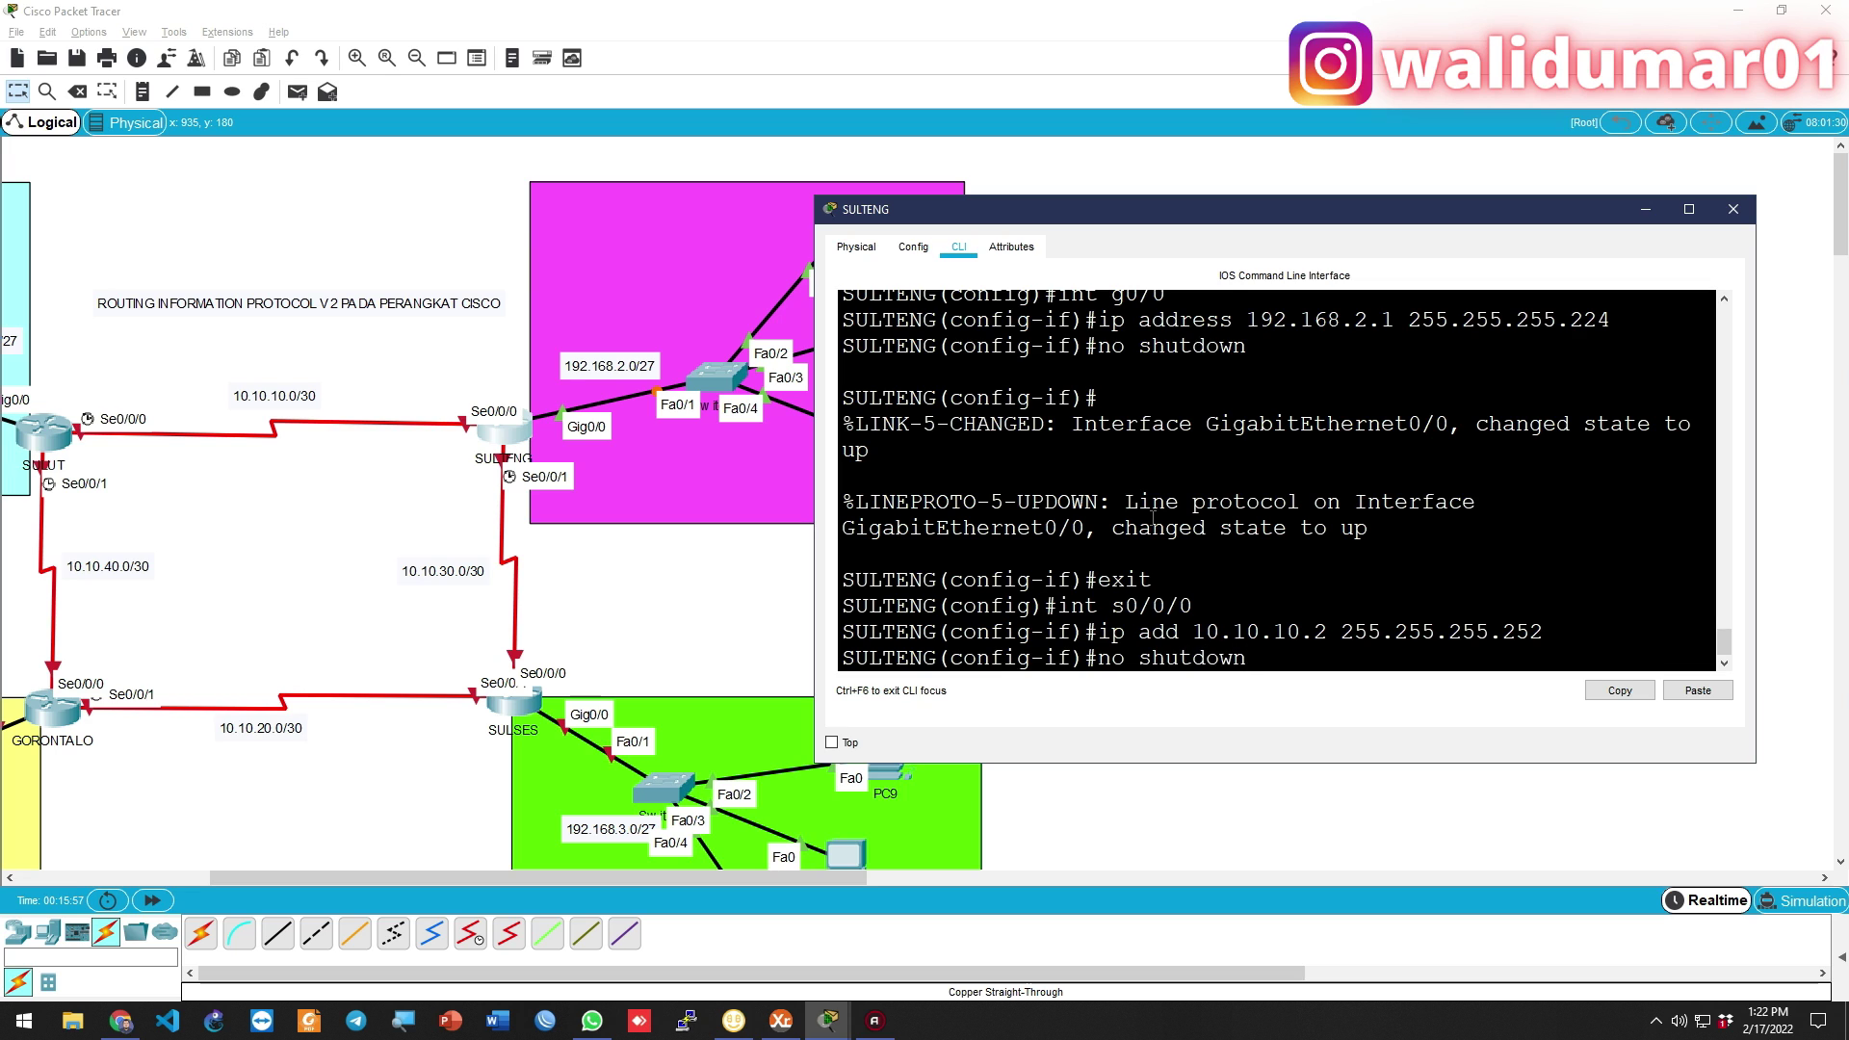
key("Return")
Assign IP address 10.10.30.1 255.255.255.252 to SULTENG's s0/0/1 interface
type("int")
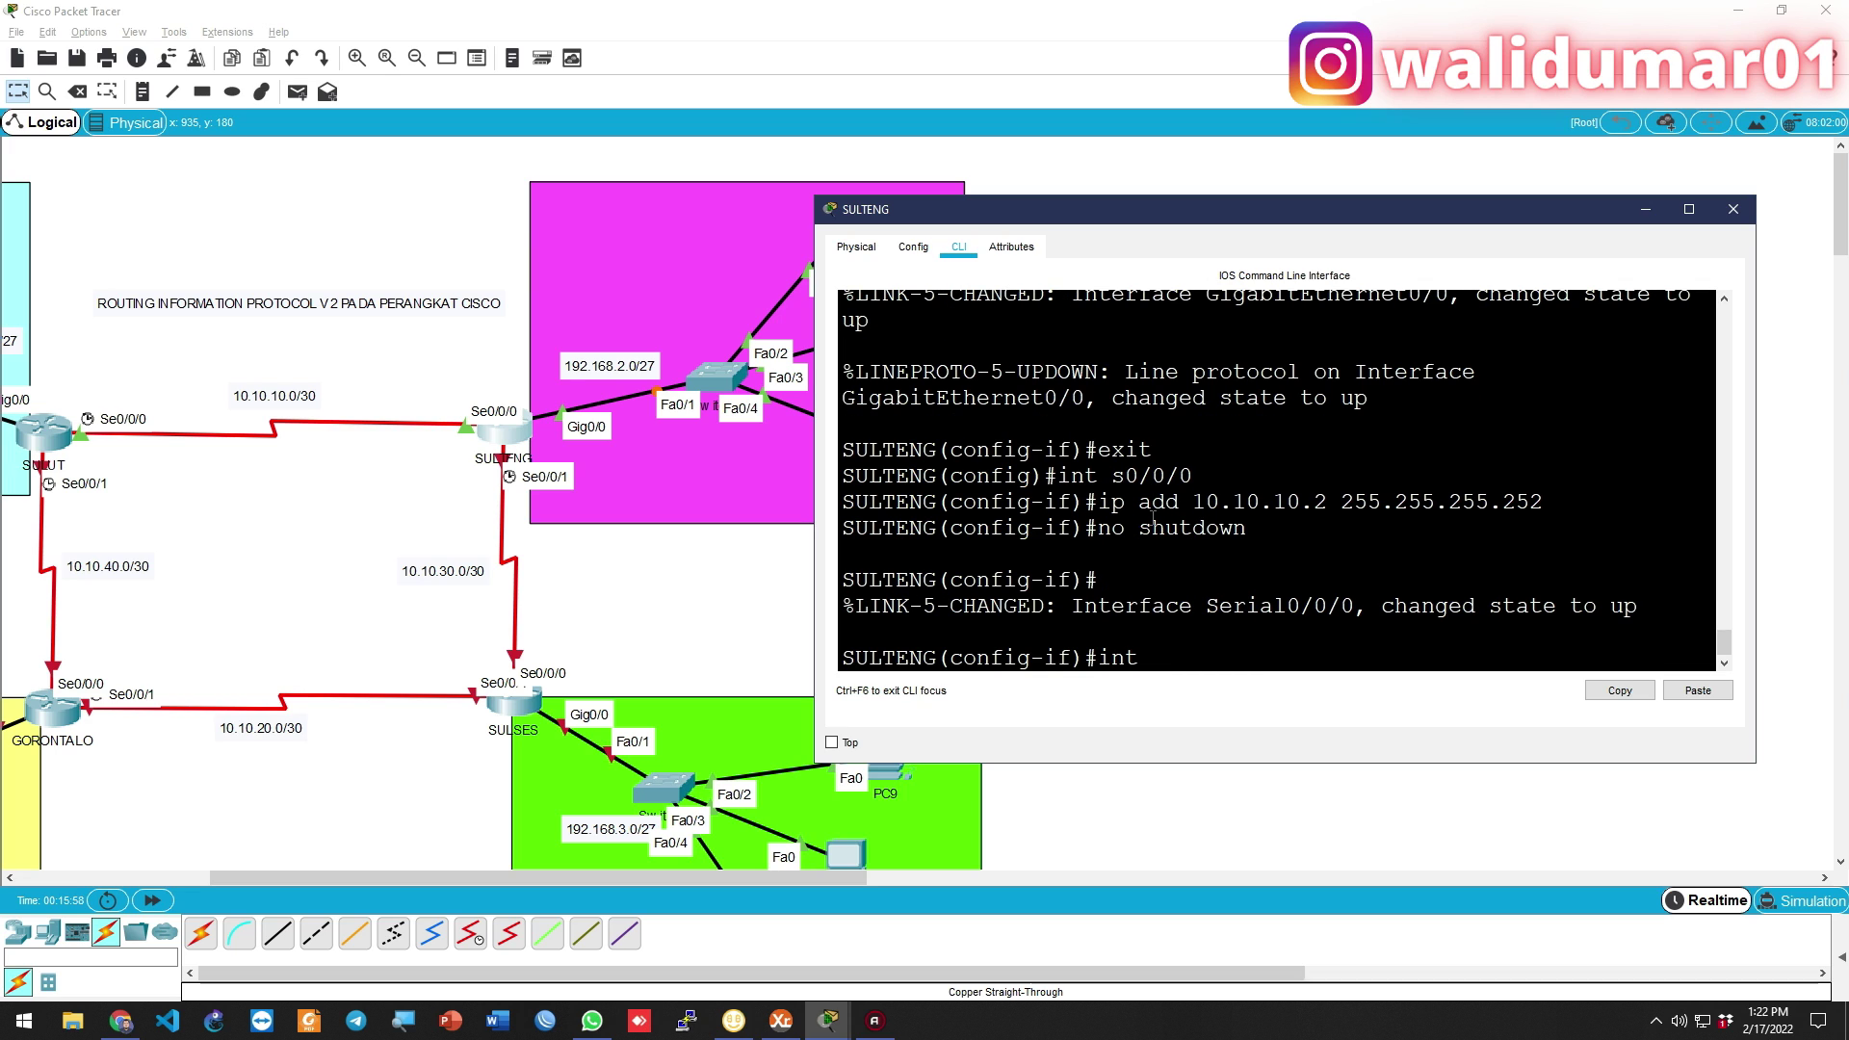
type(" s0/0/1")
key("Return")
type("ip add")
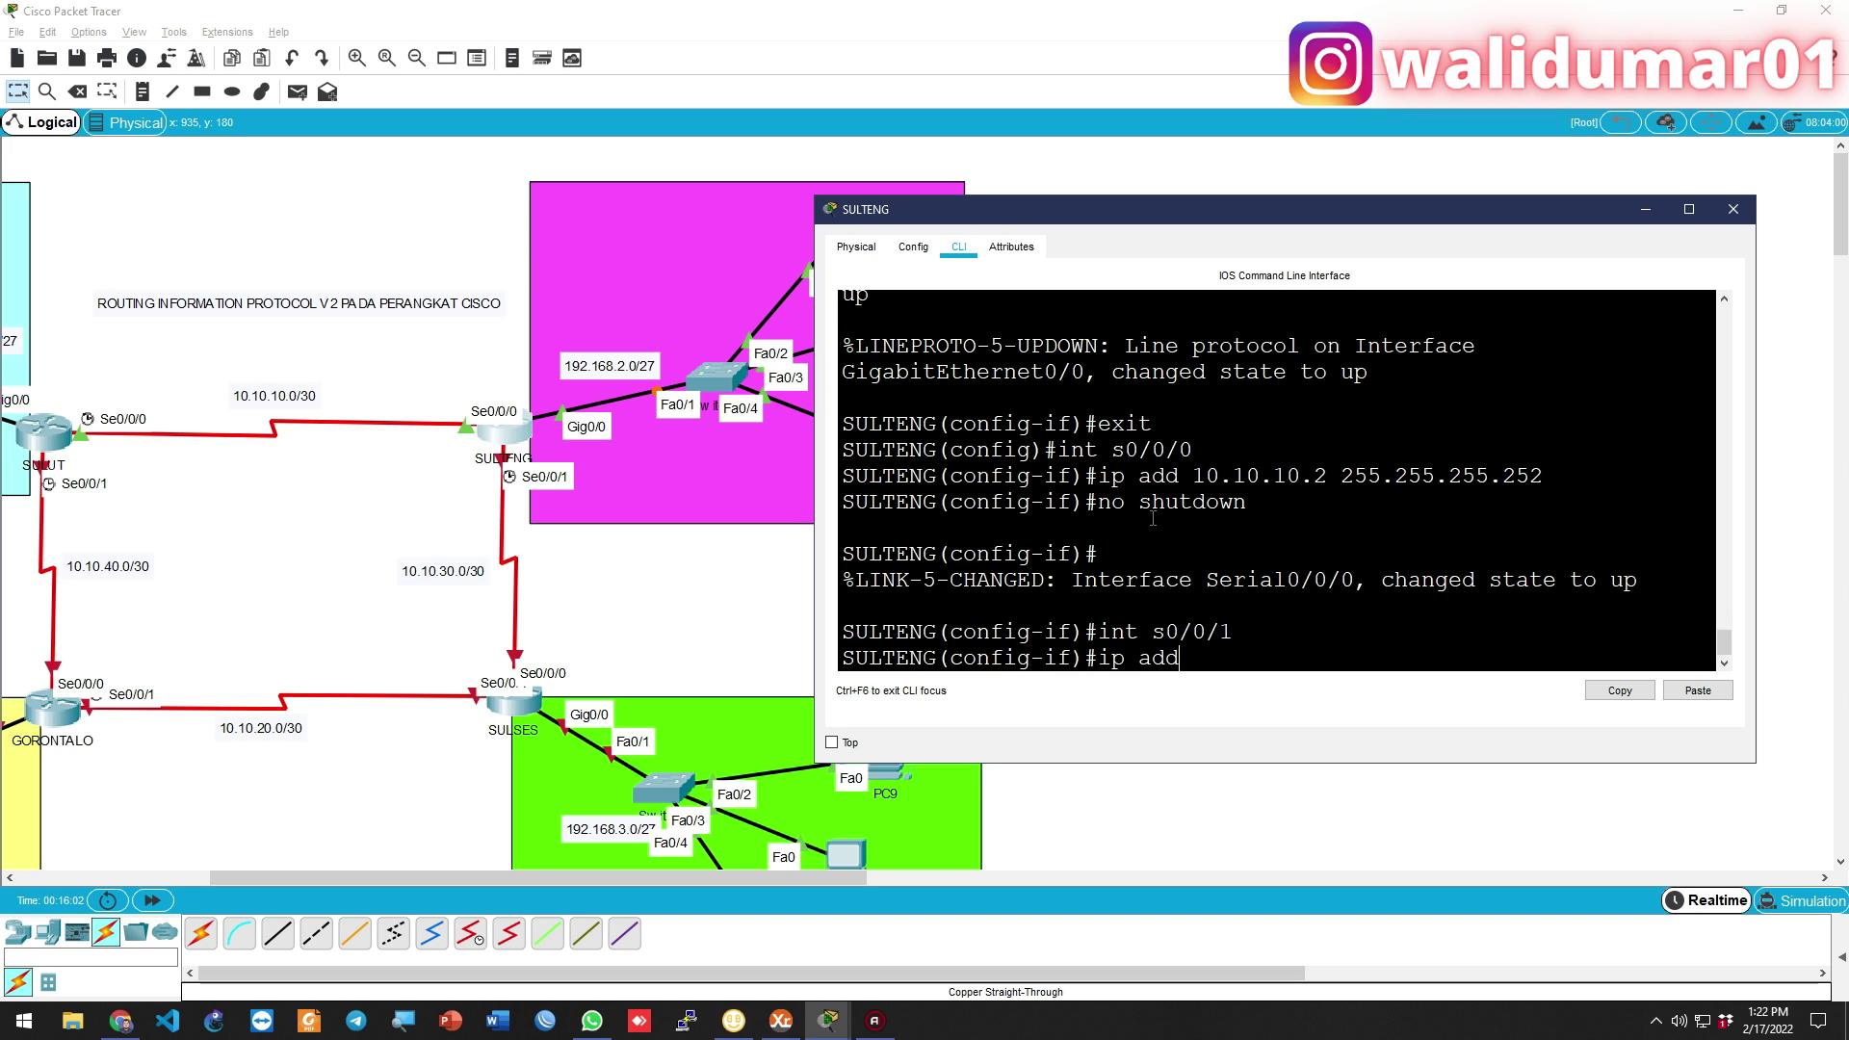
type("ress 192.1")
key("BackSpace")
key("BackSpace")
key("BackSpace")
key("BackSpace")
type("0.10.")
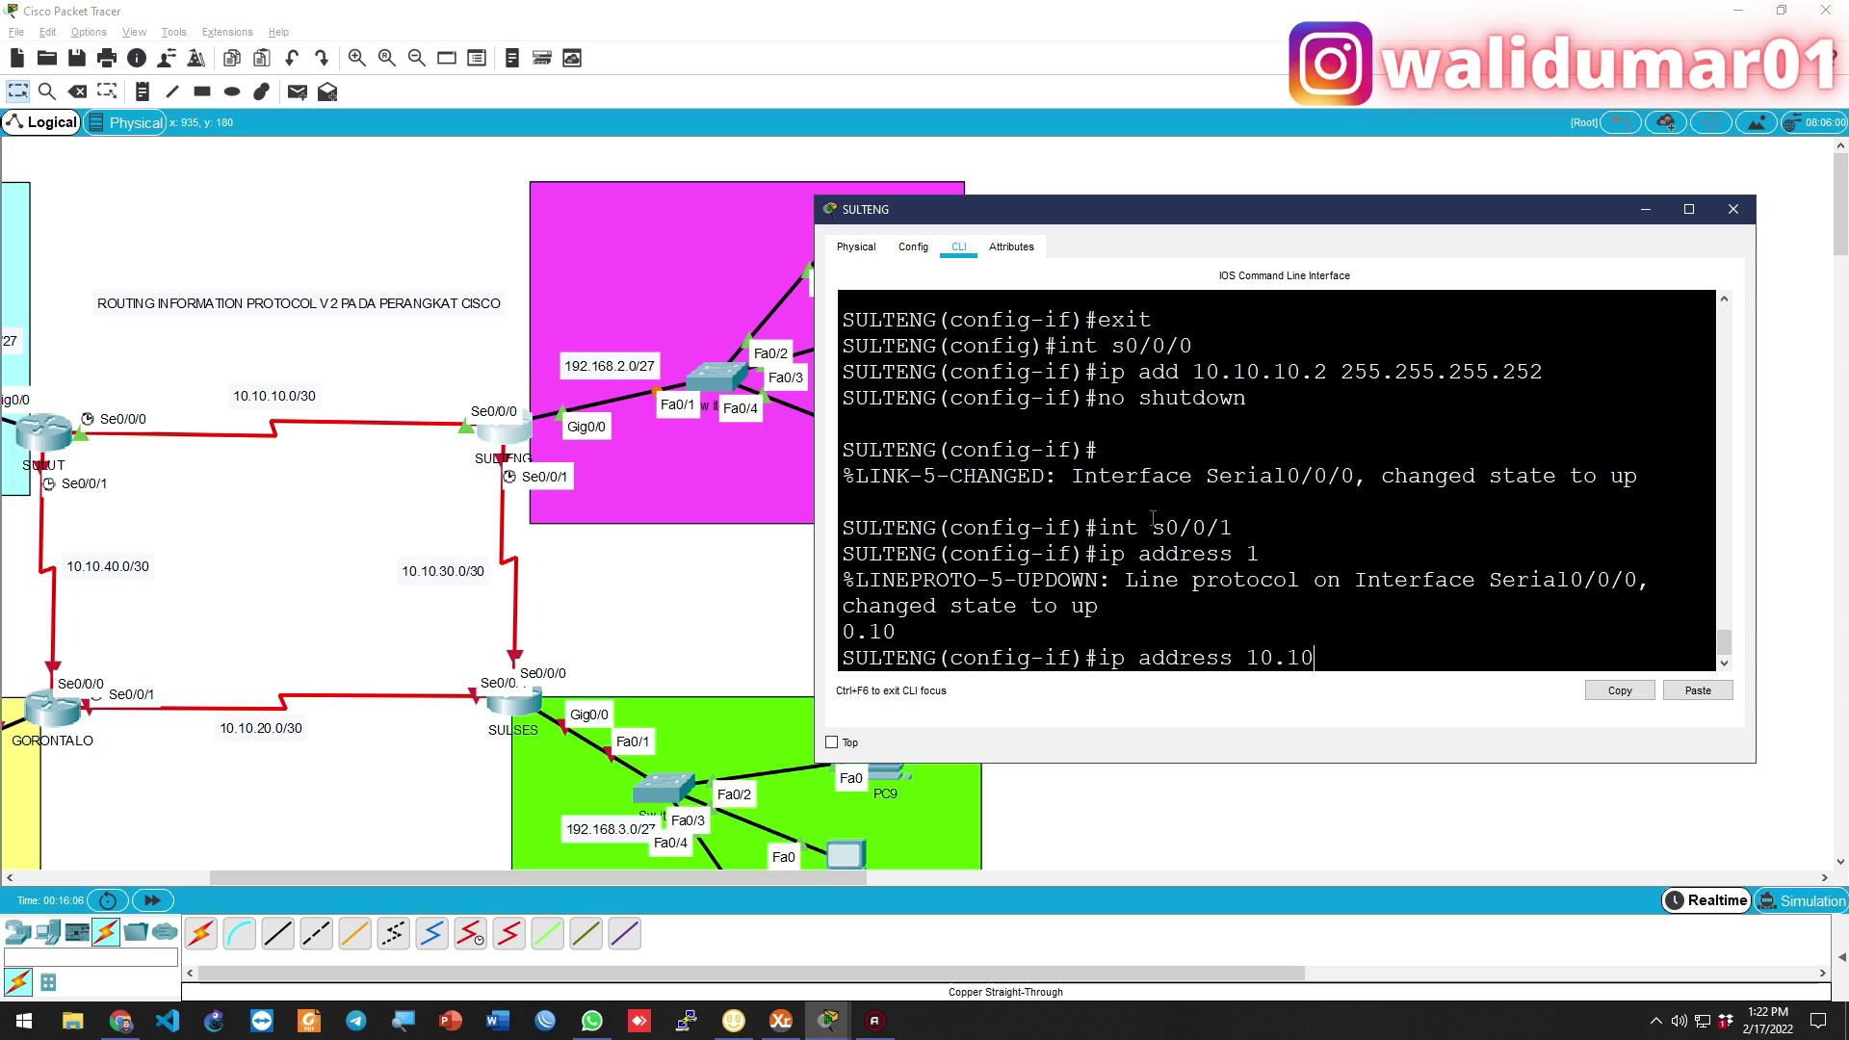
type("30.")
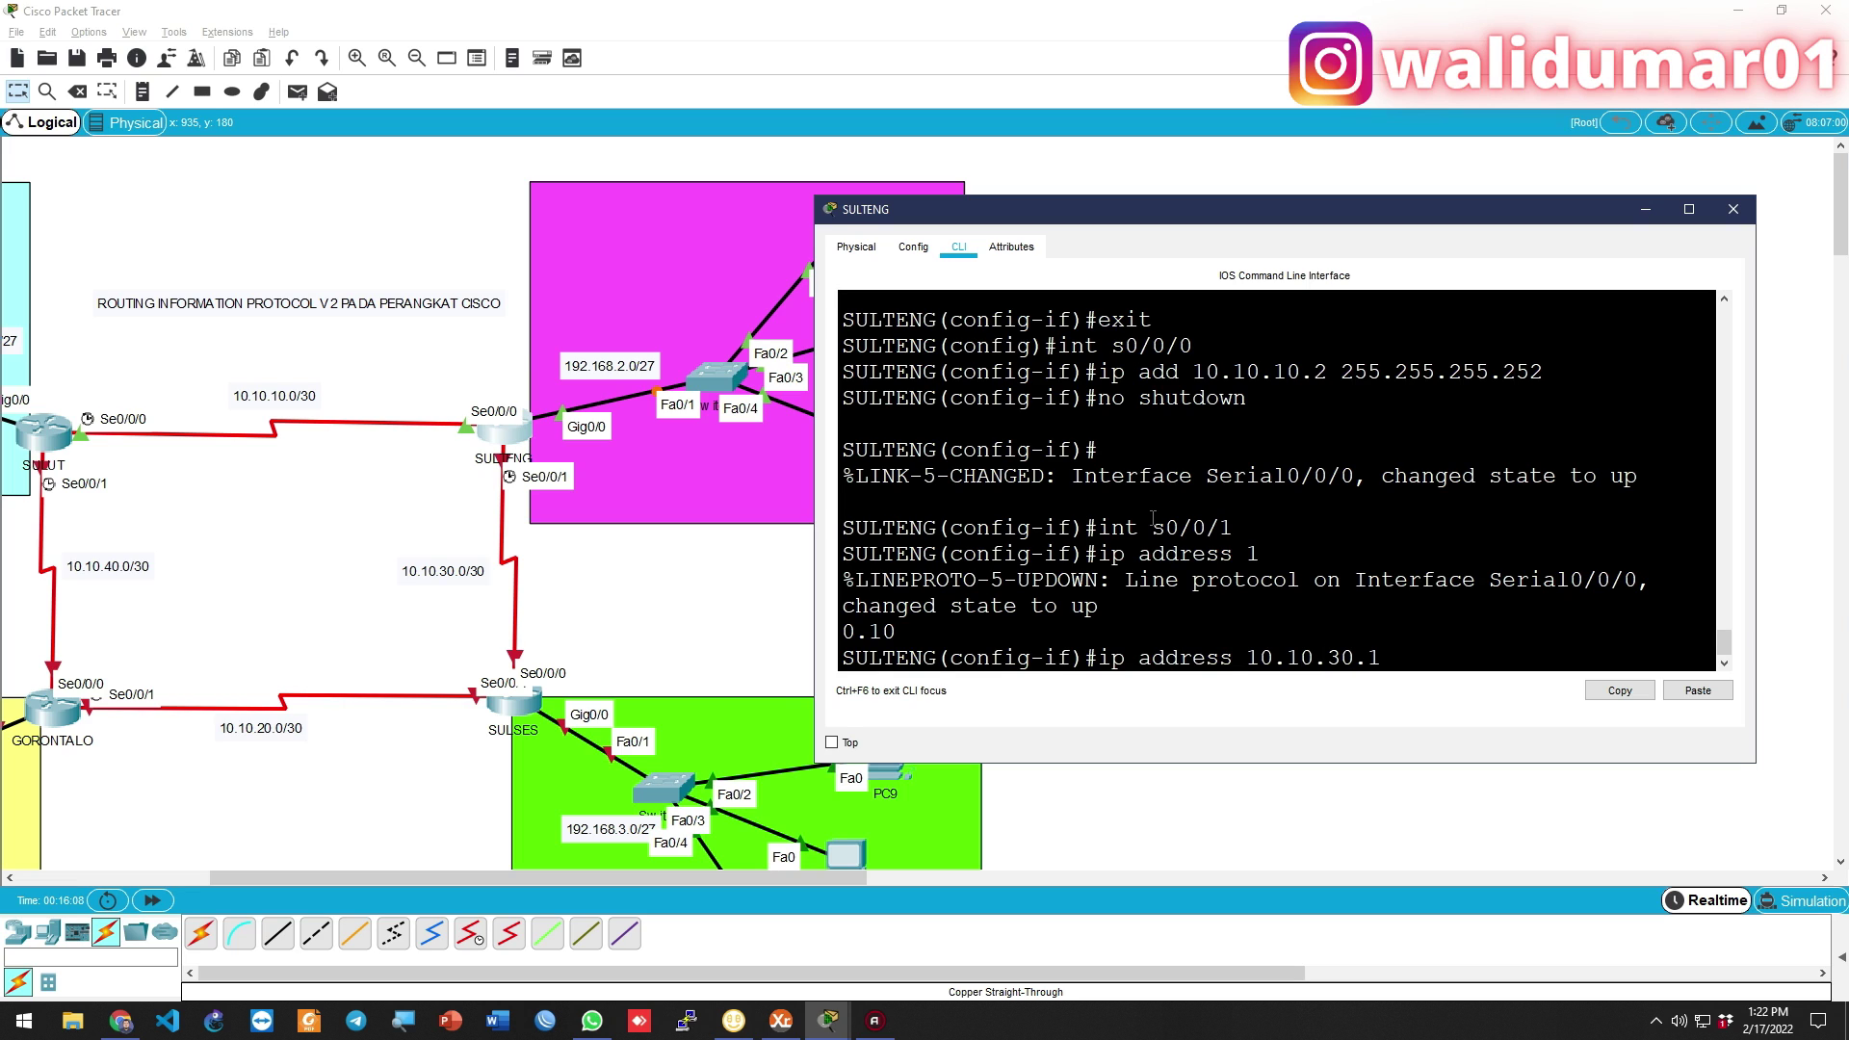
type("1 255.255.255.252")
key("Return")
Enable SULTENG's s0/0/1 with no shutdown, set its clock rate to 64000 and leave interface mode
type("no shutdown")
key("Return")
key("Return")
type("clock rate 6")
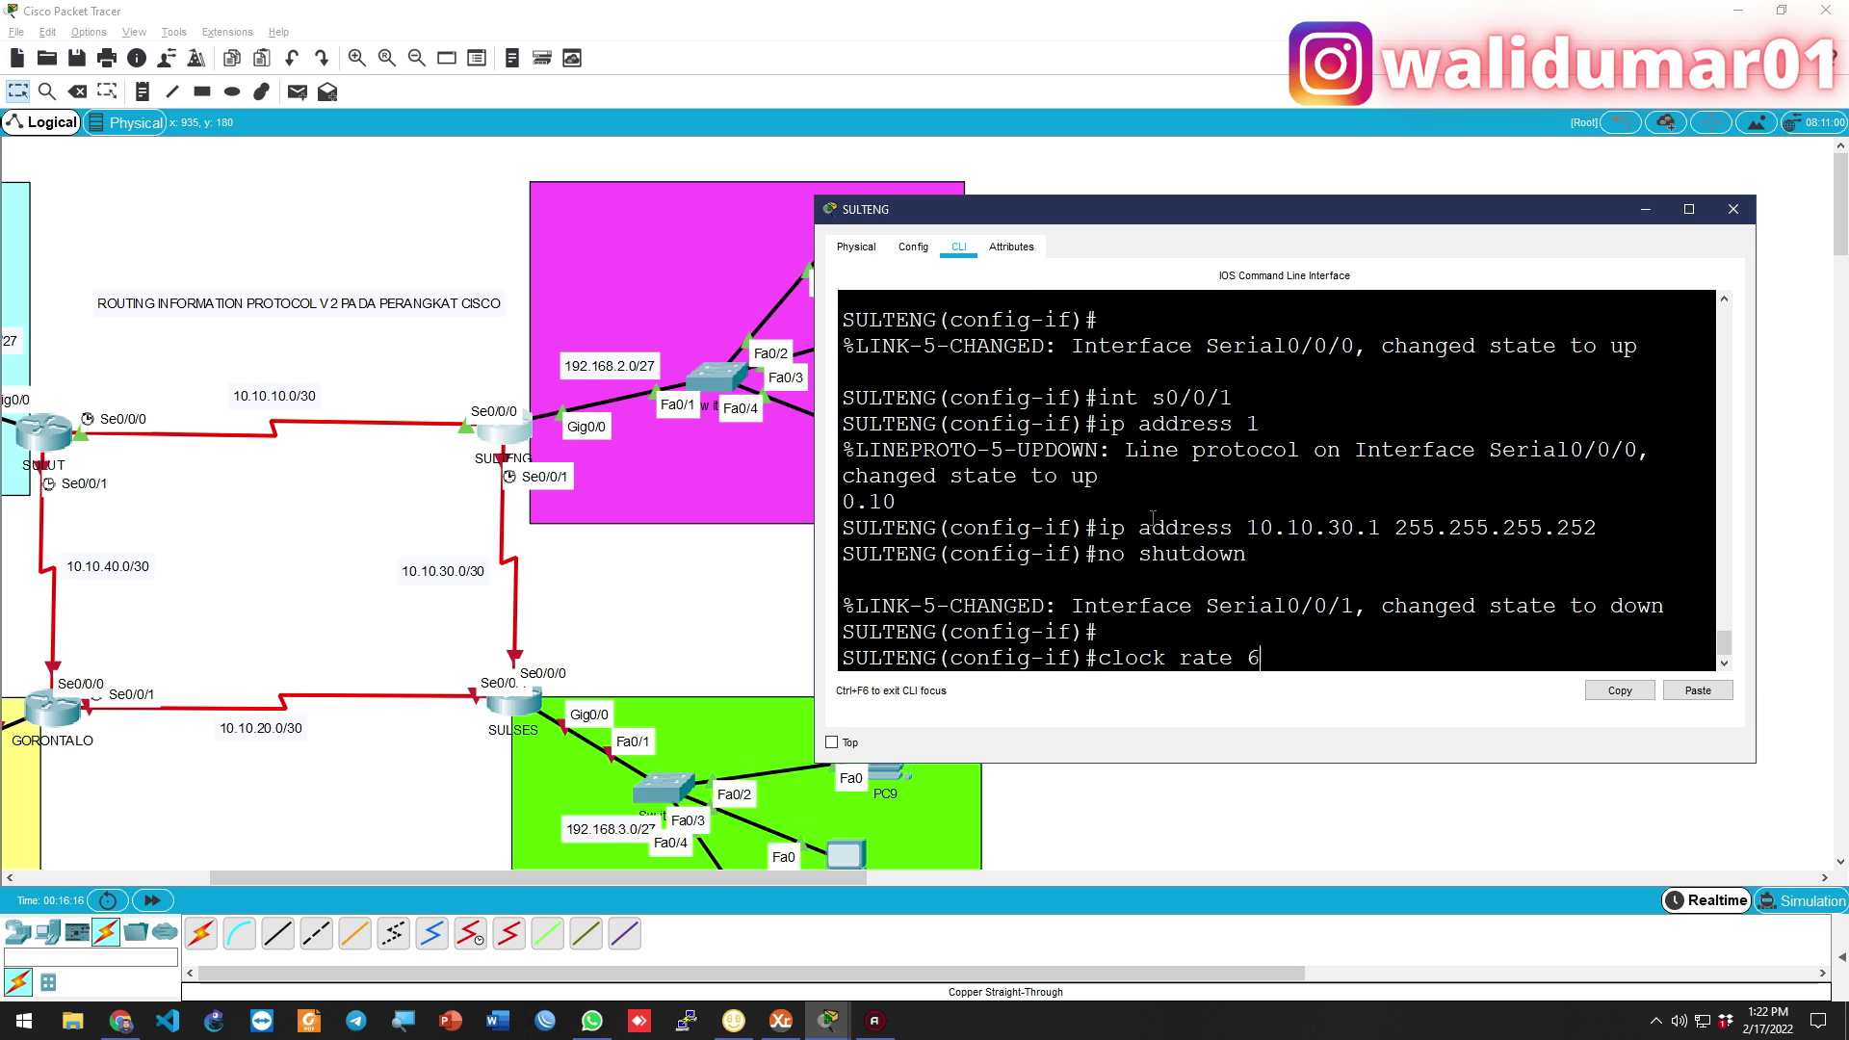
type("4000")
key("Return")
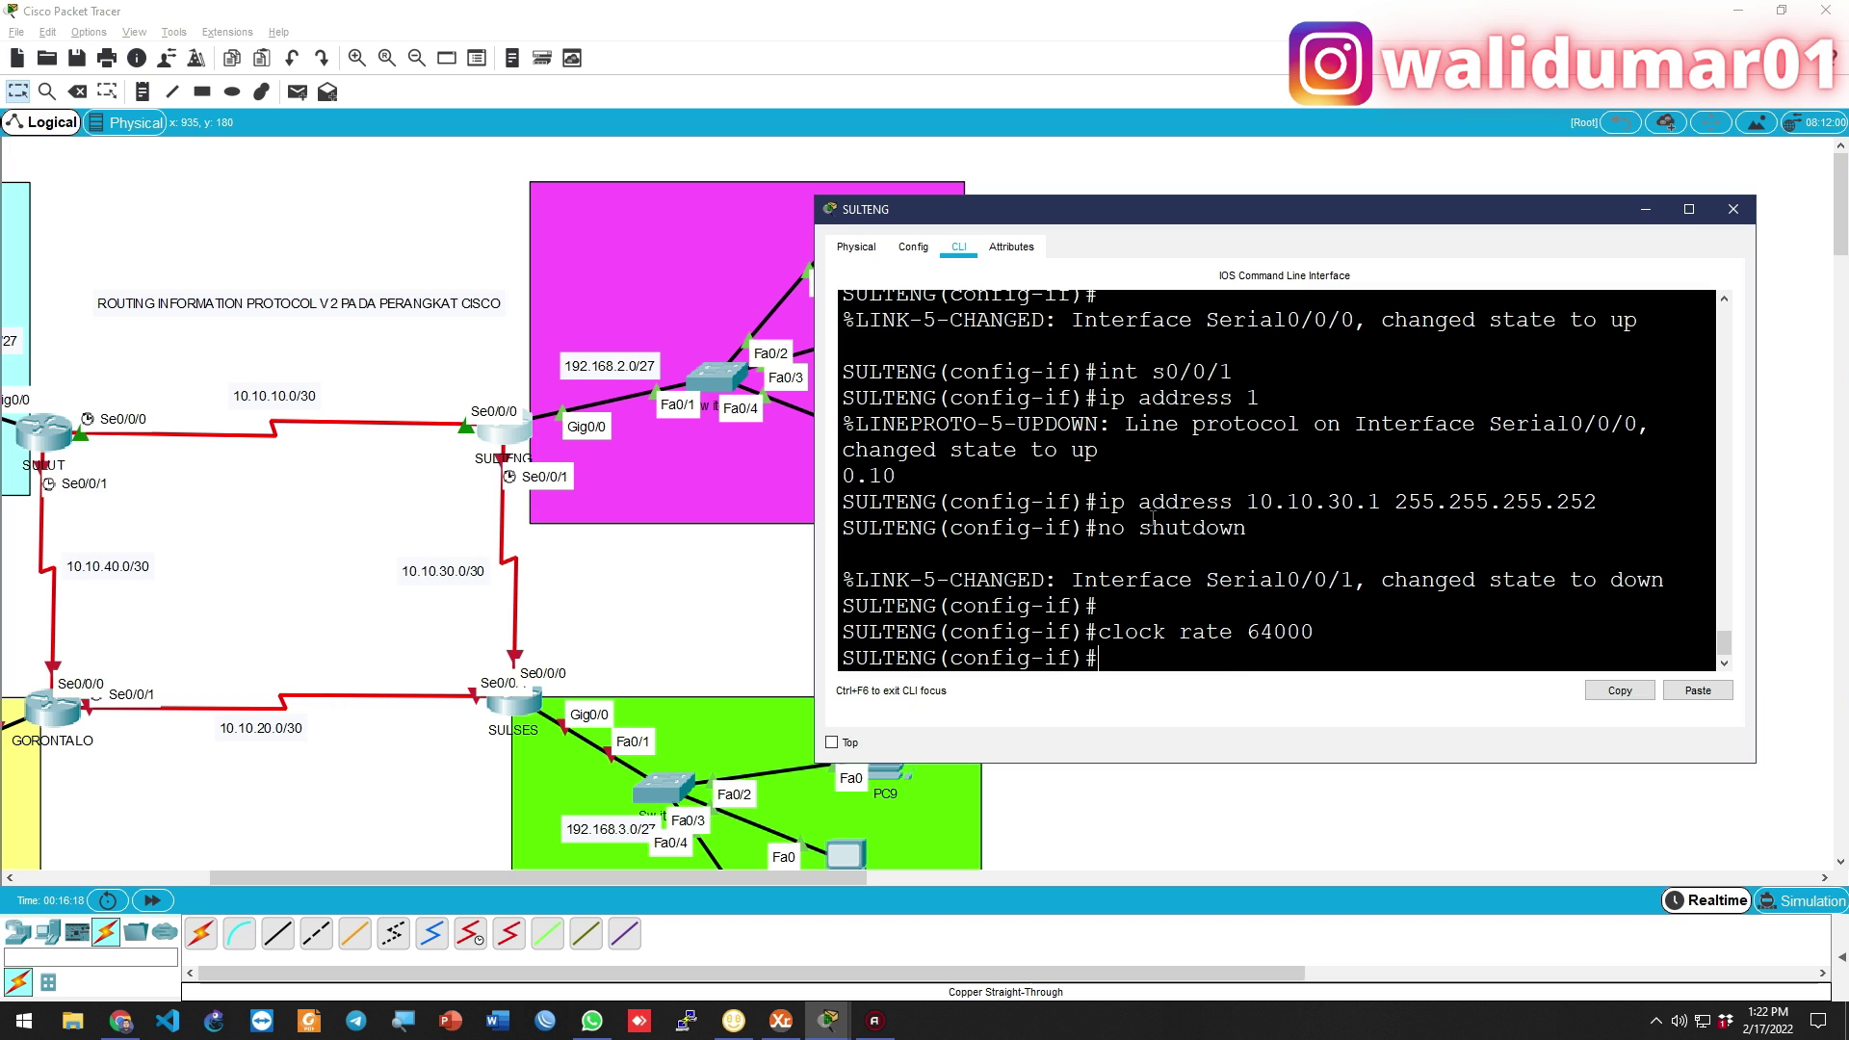
type("exit")
key("Return")
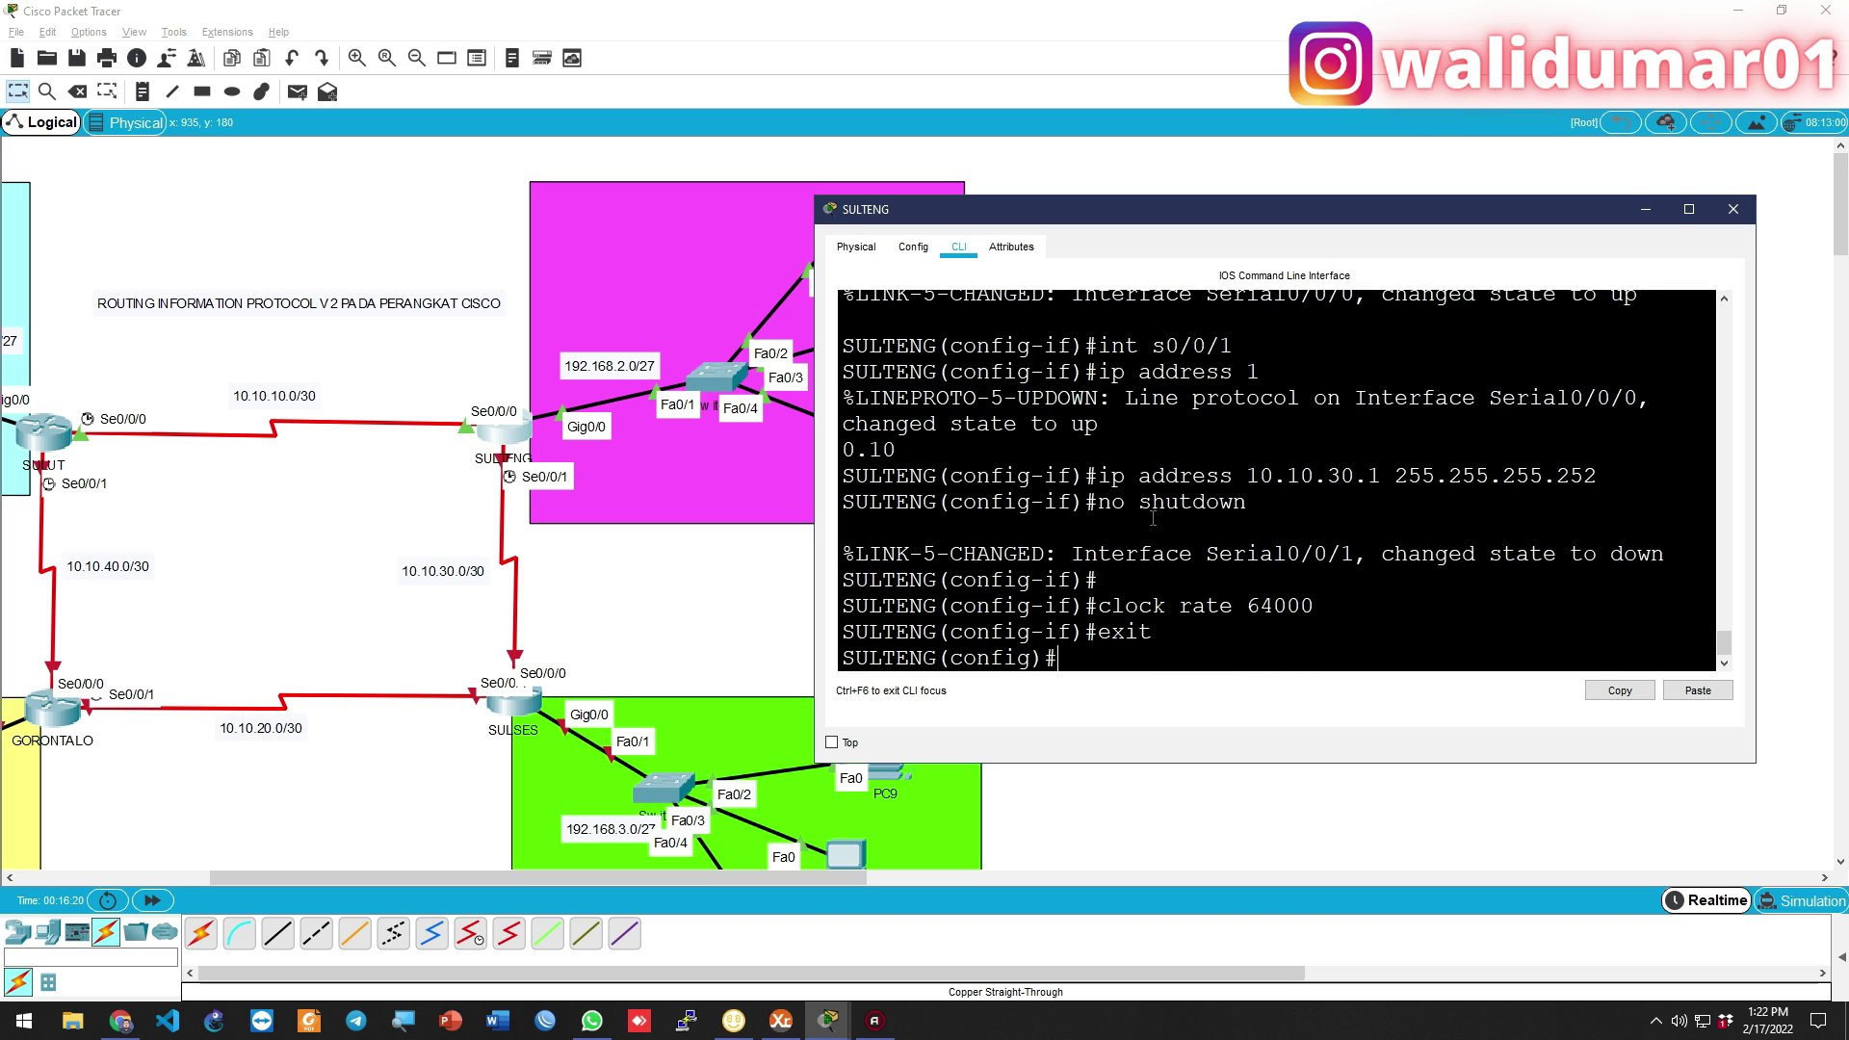
Start RIP version 2 on SULTENG and add network 192.168.2.0
type("router rip")
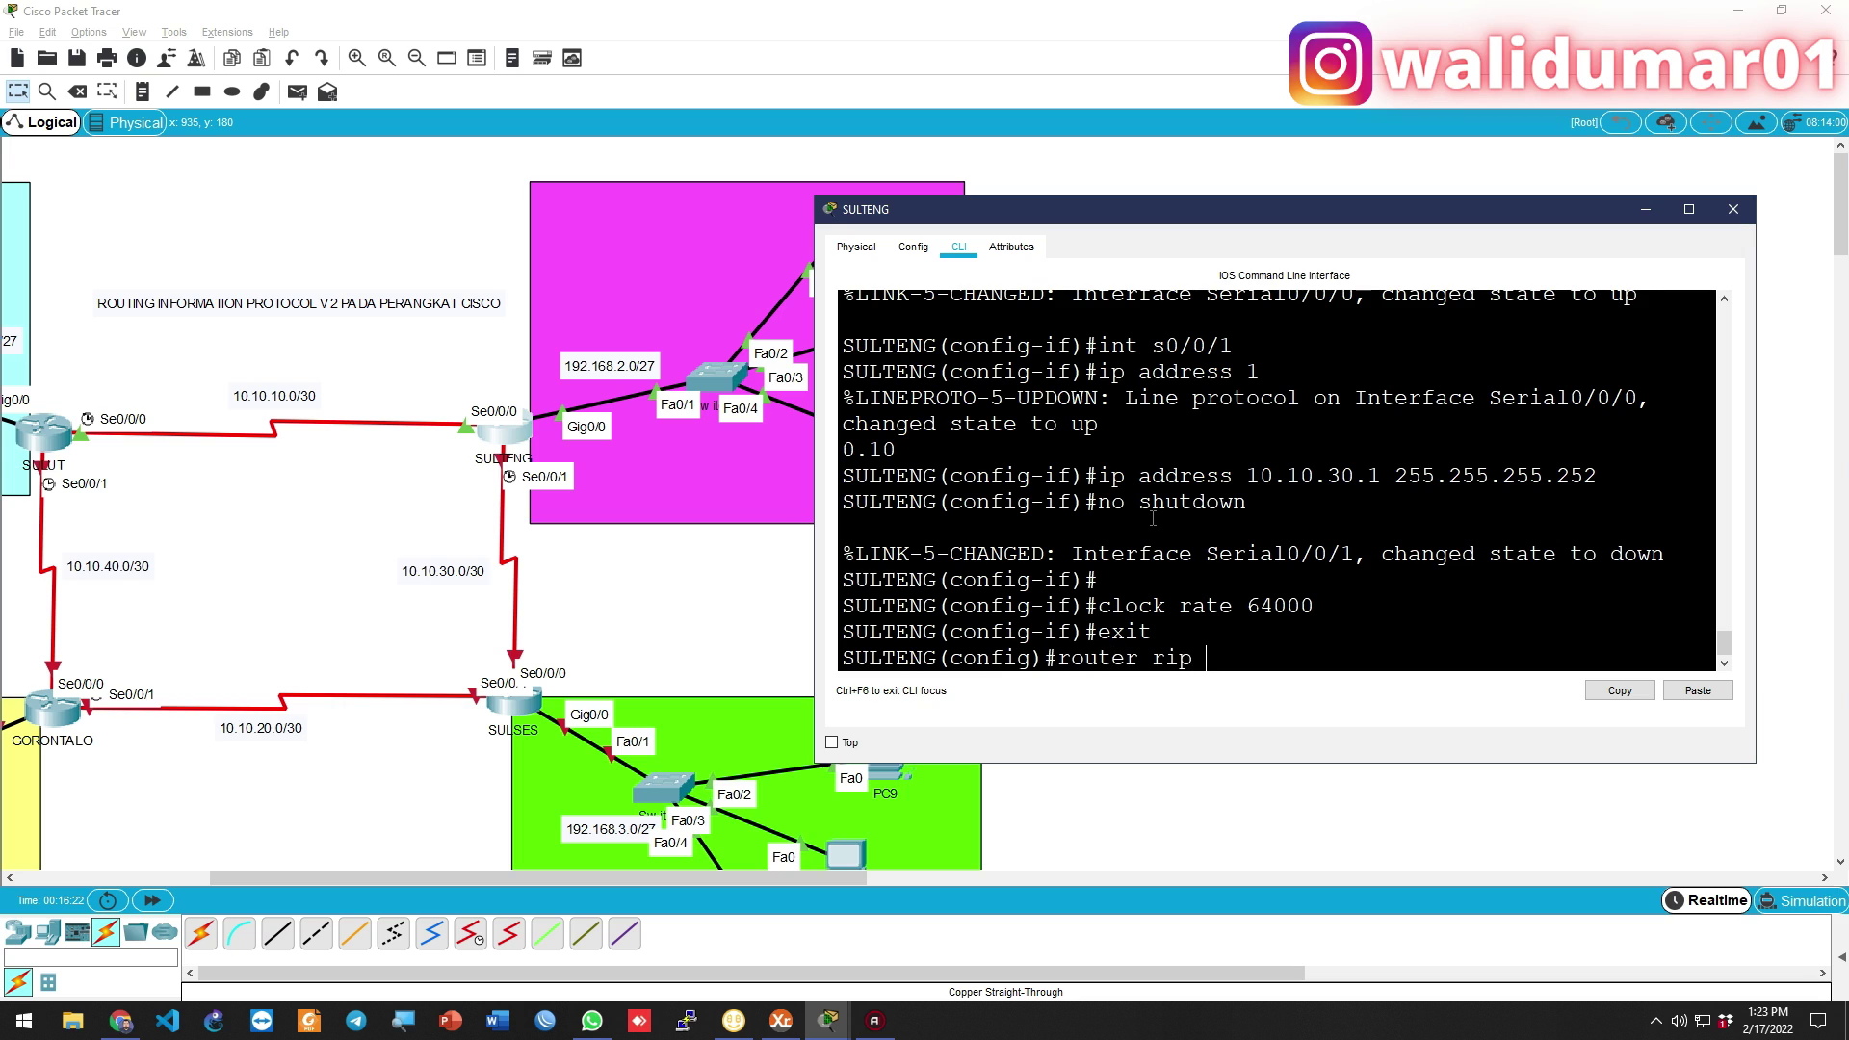
key("Return")
type("version 2")
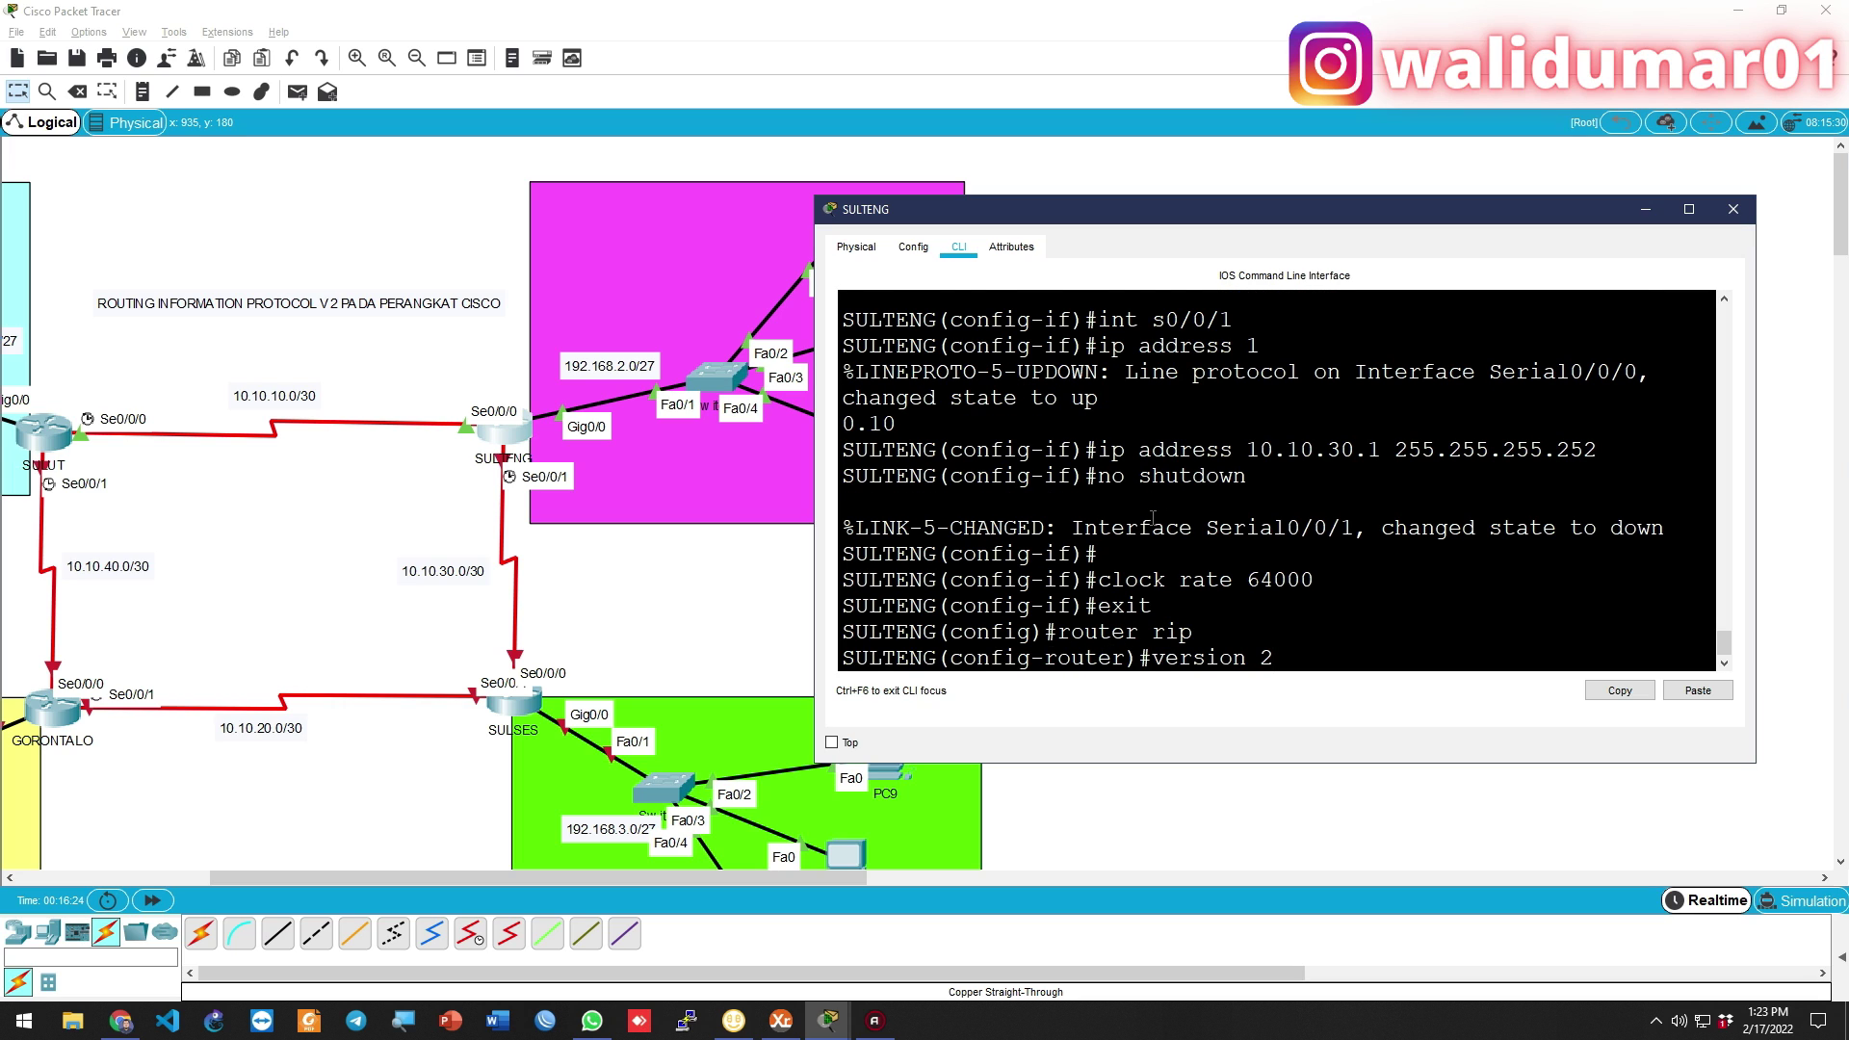
key("Return")
type("network 192")
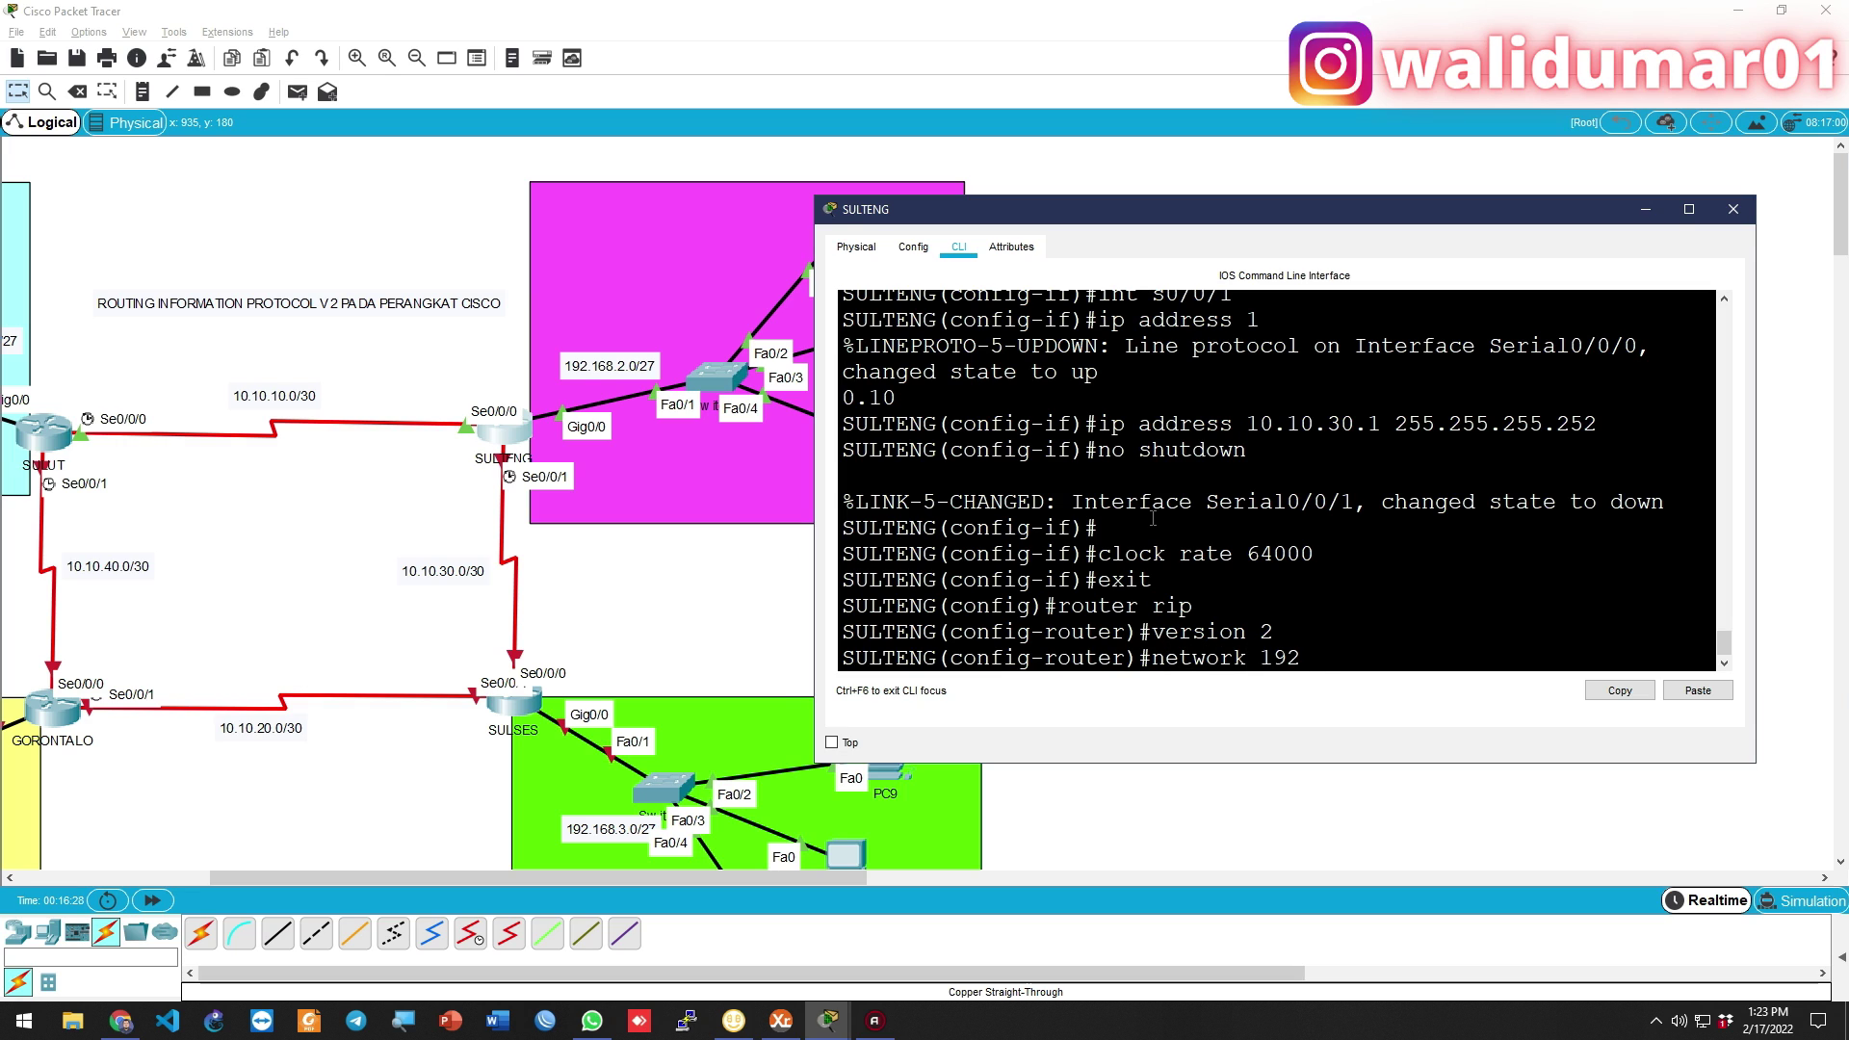
type(".168.2.0")
key("Return")
Add networks 10.10.10.0 and 10.10.30.0 to SULTENG's RIP, disable auto-summary and leave router mode
type("network")
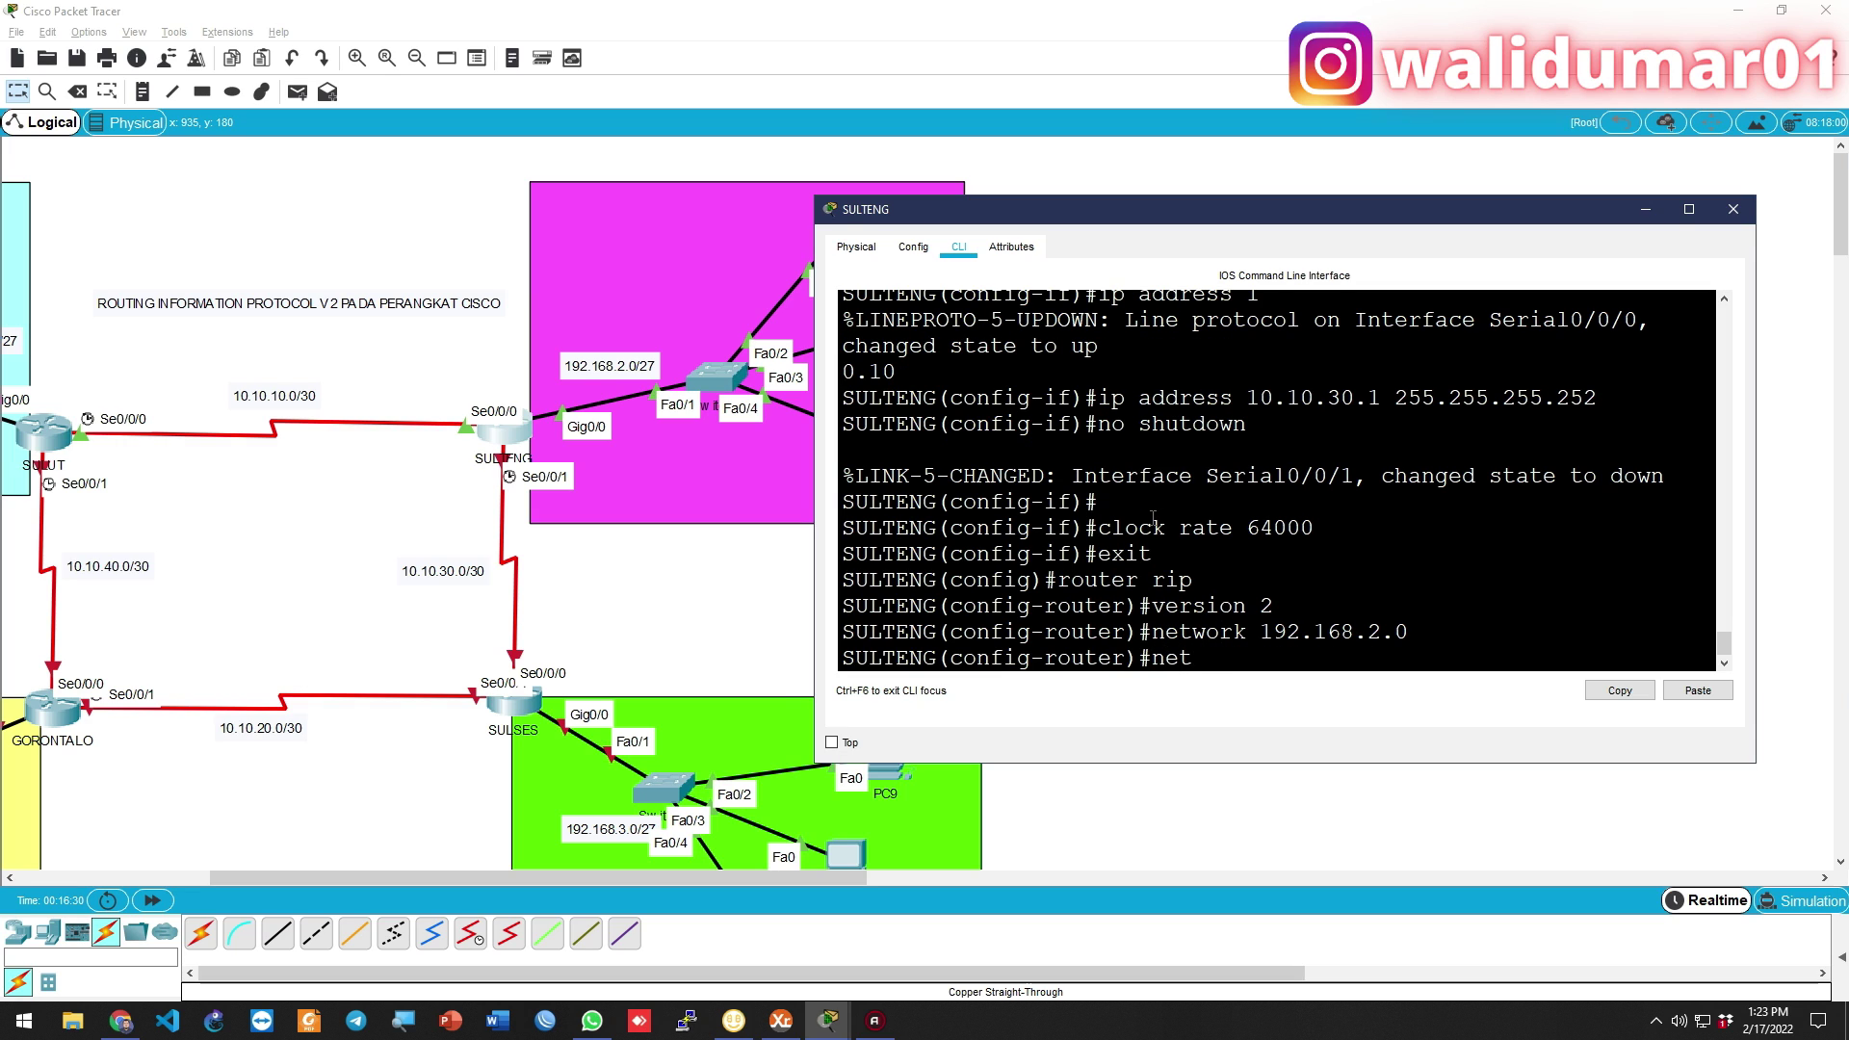
type(" 10.10.10.")
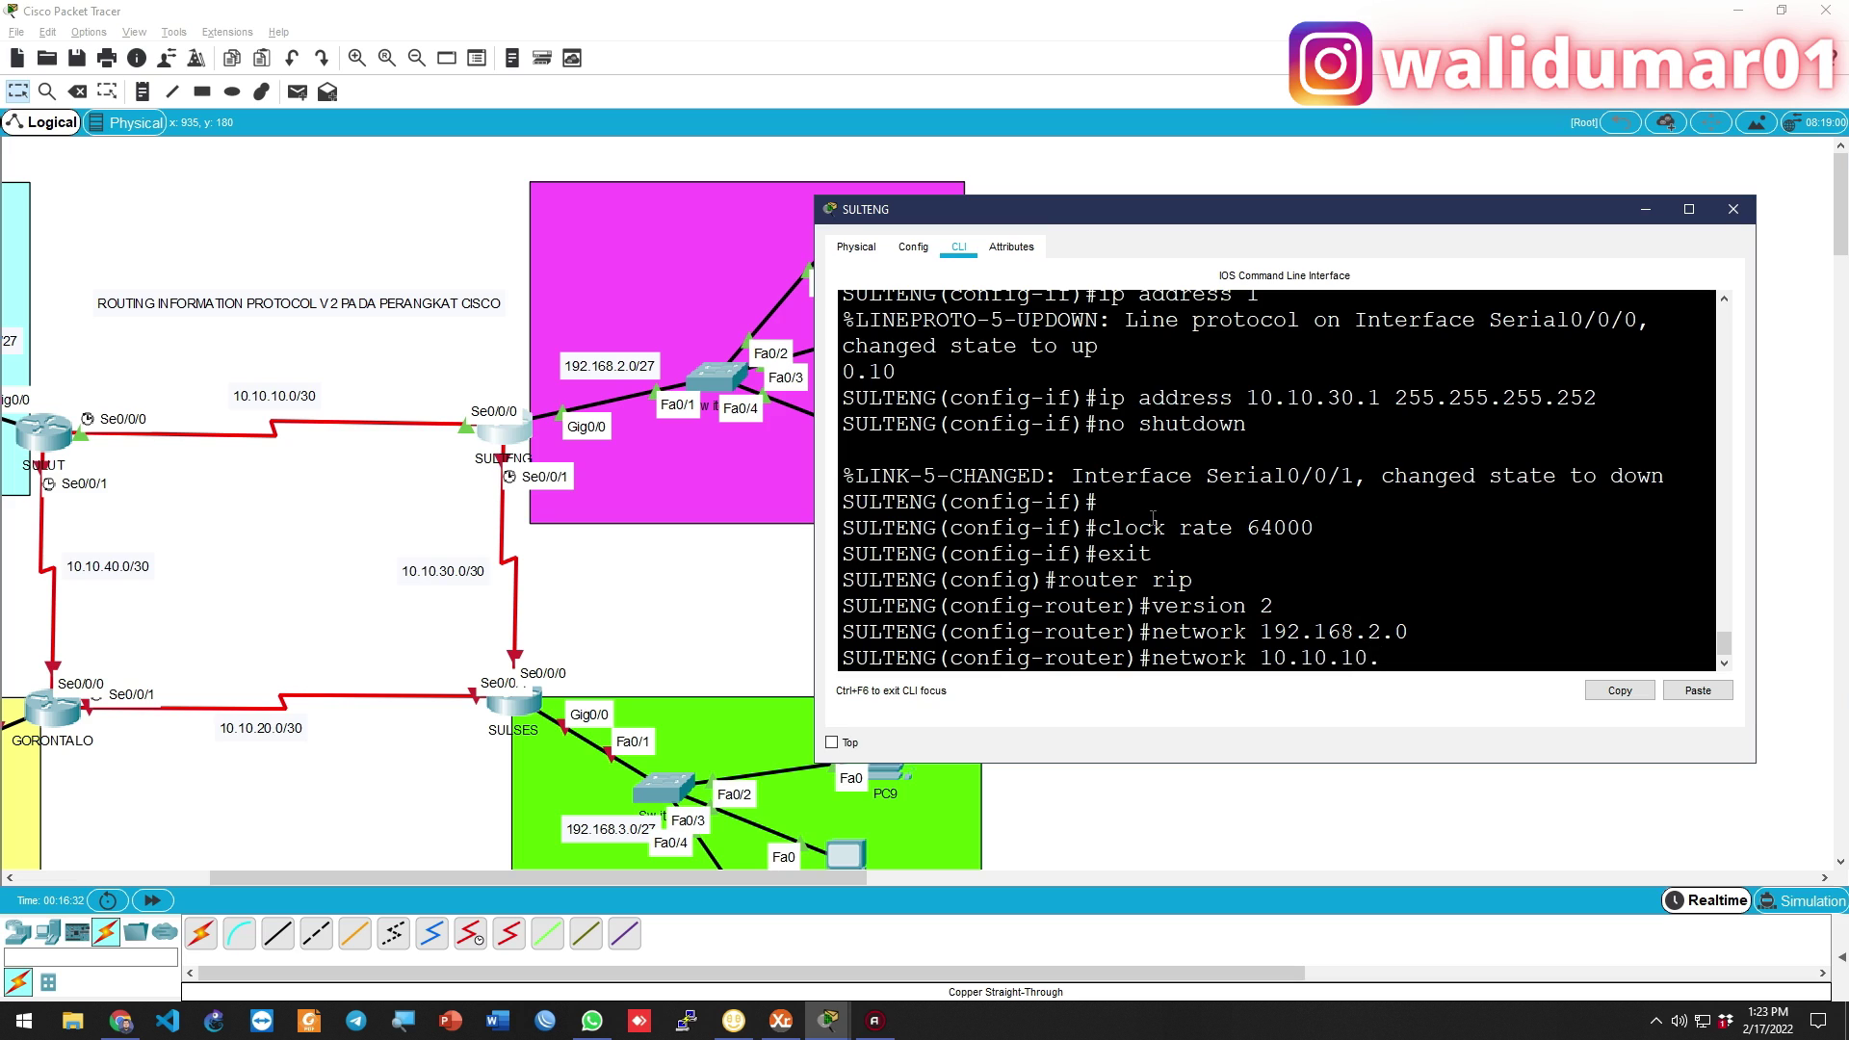
key("Return")
type("network")
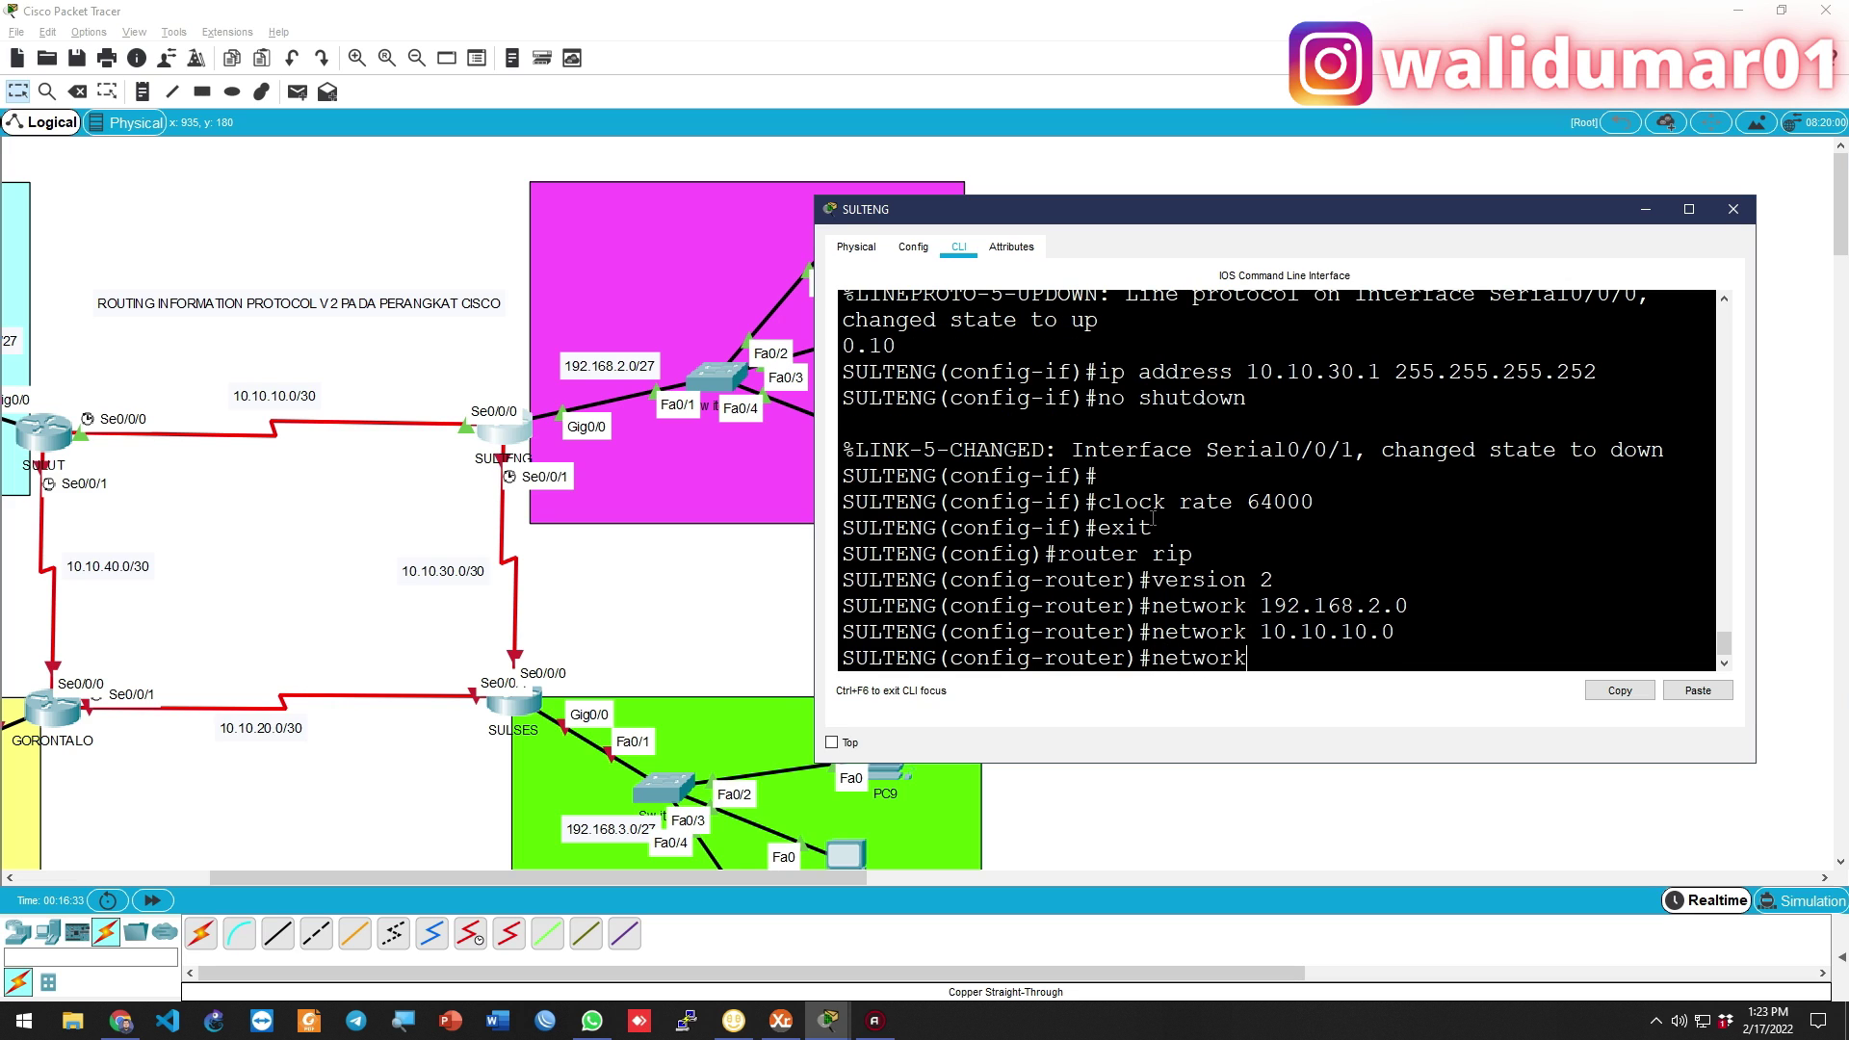
type(" 10.10.30.0")
key("Return")
type("no aut-o-summary")
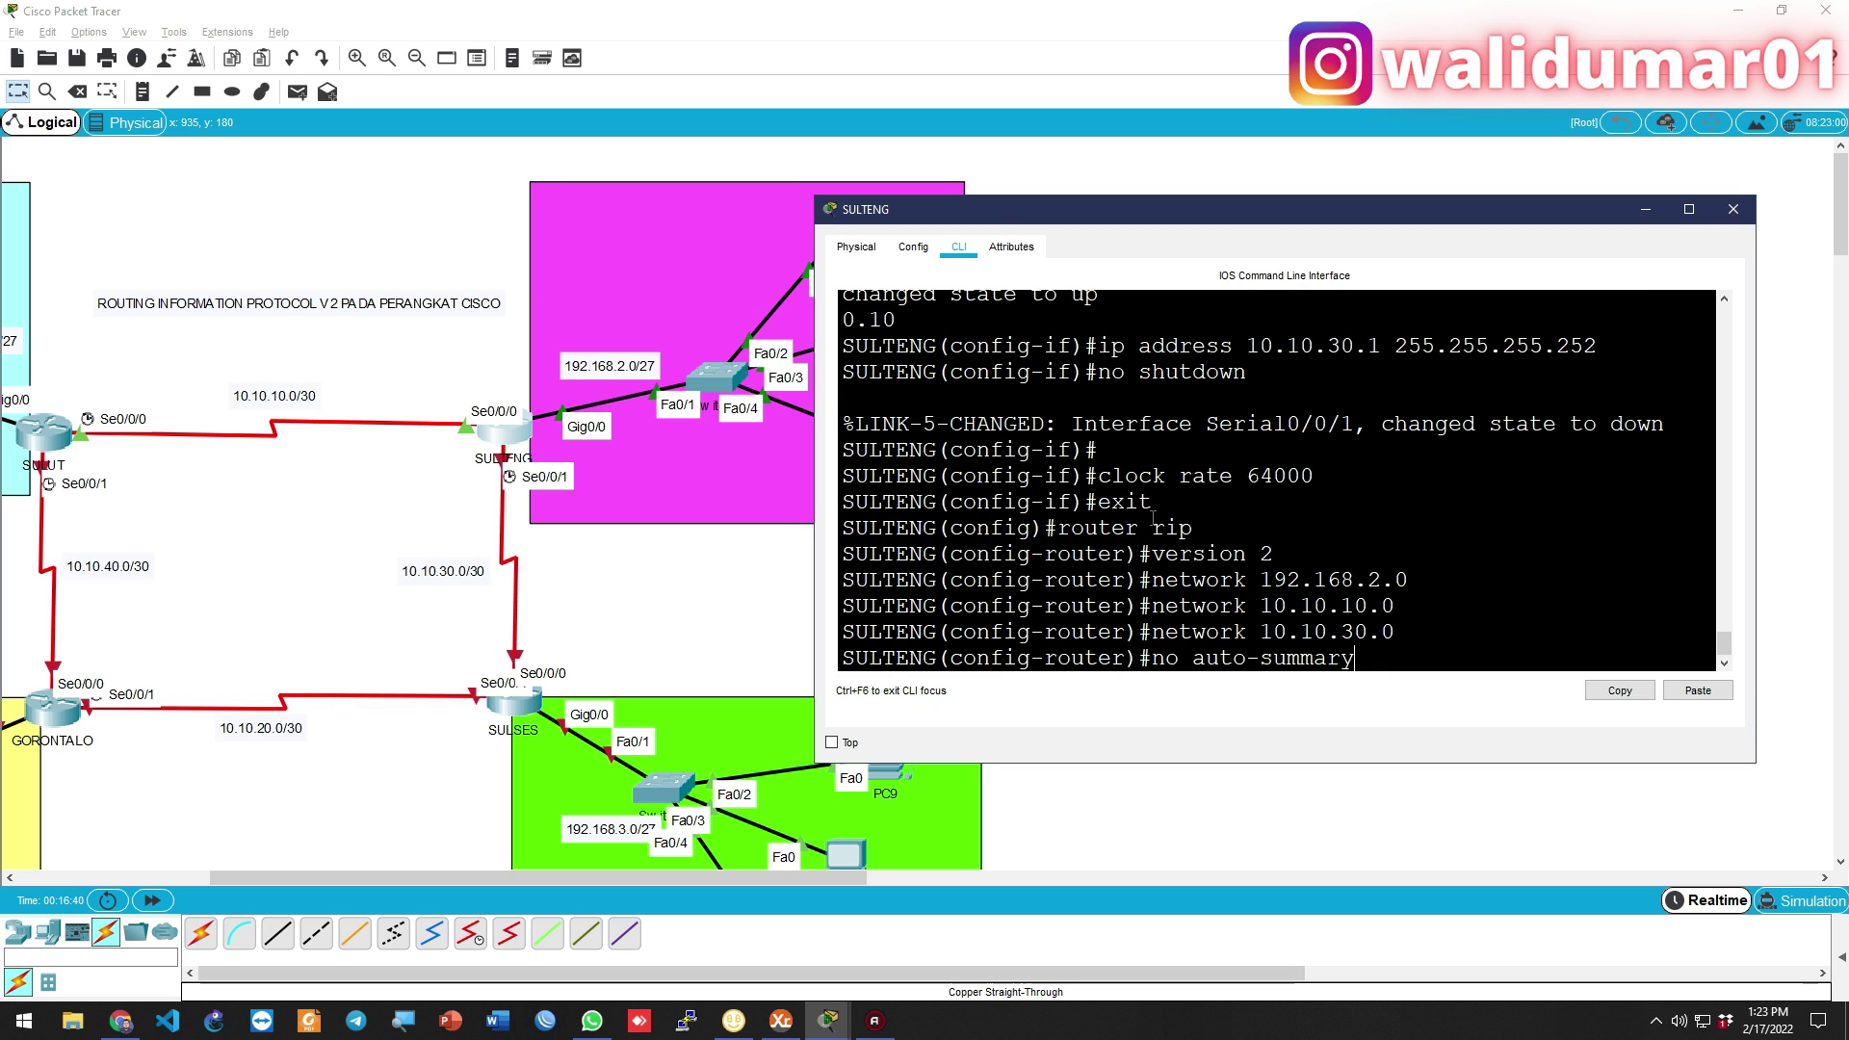
key("Return")
type("exit")
key("Return")
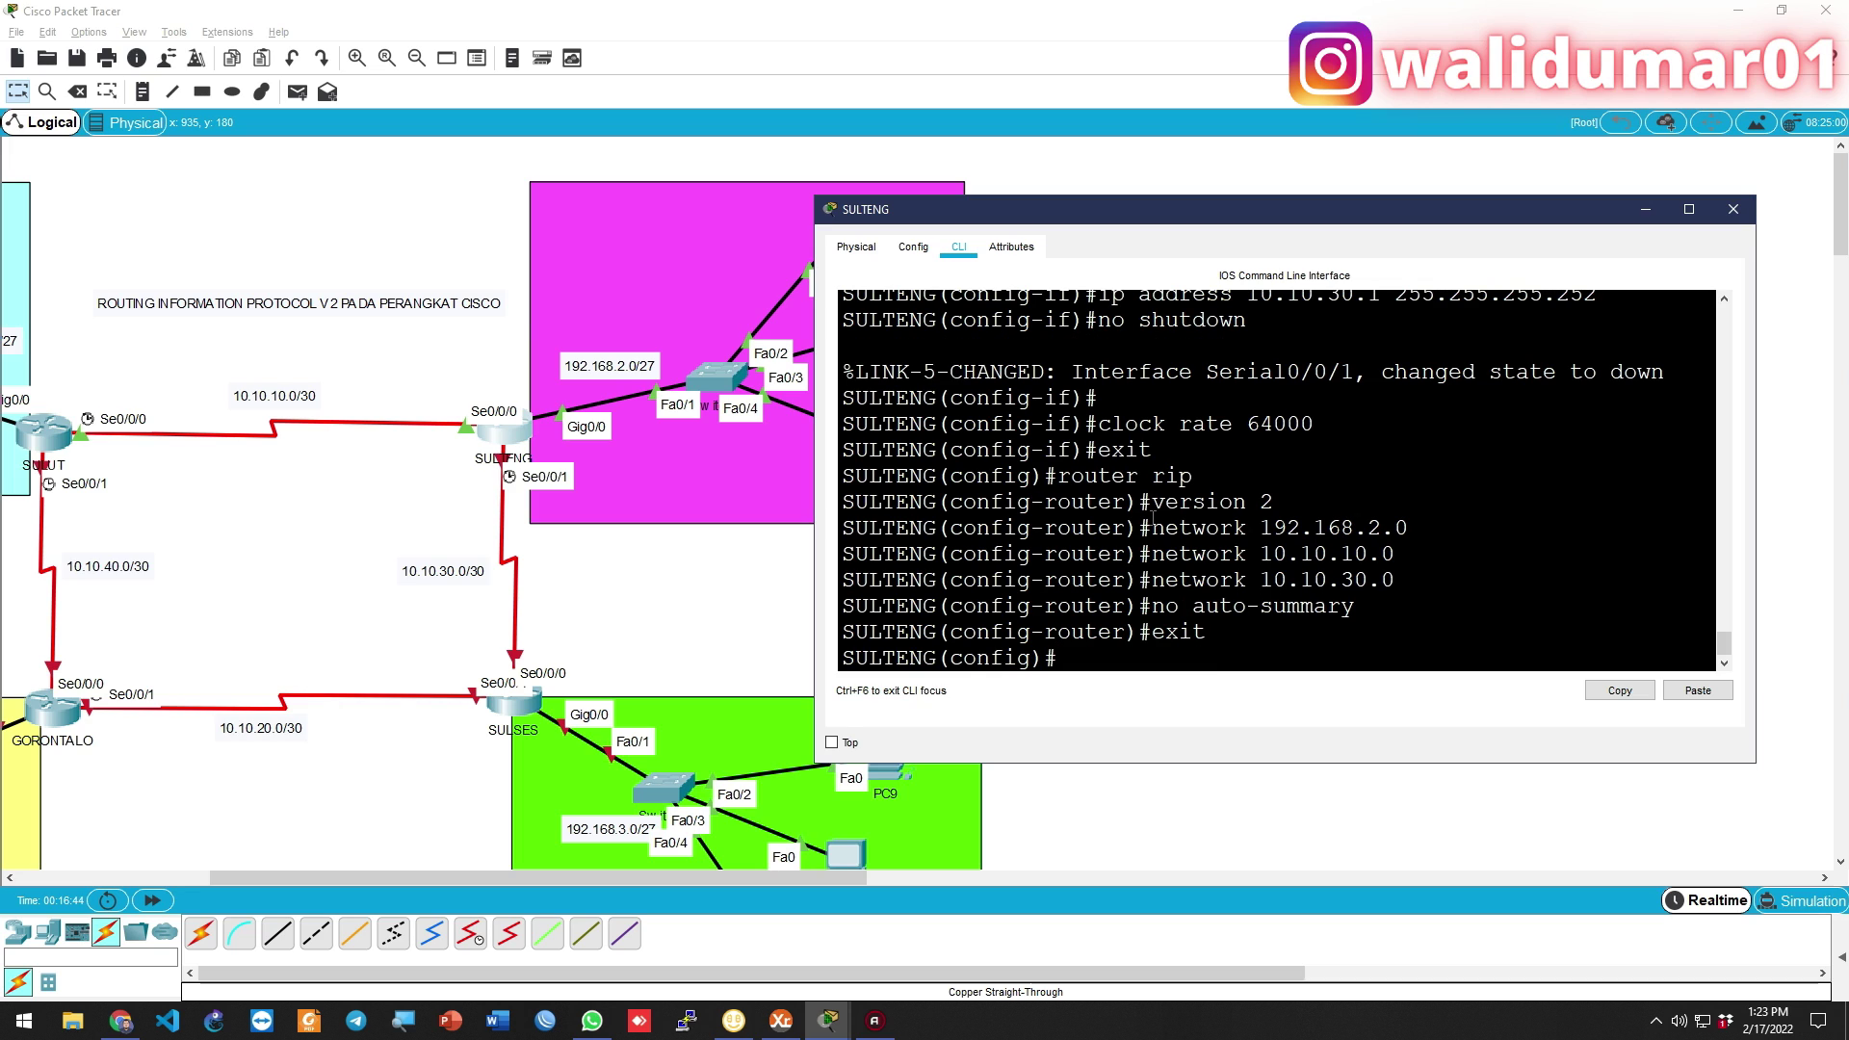
Create a DHCP pool named sulteng on SULTENG with network 192.168.2.0 255.255.255.224
type("dhcp pool tkj")
key("BackSpace")
key("BackSpace")
key("BackSpace")
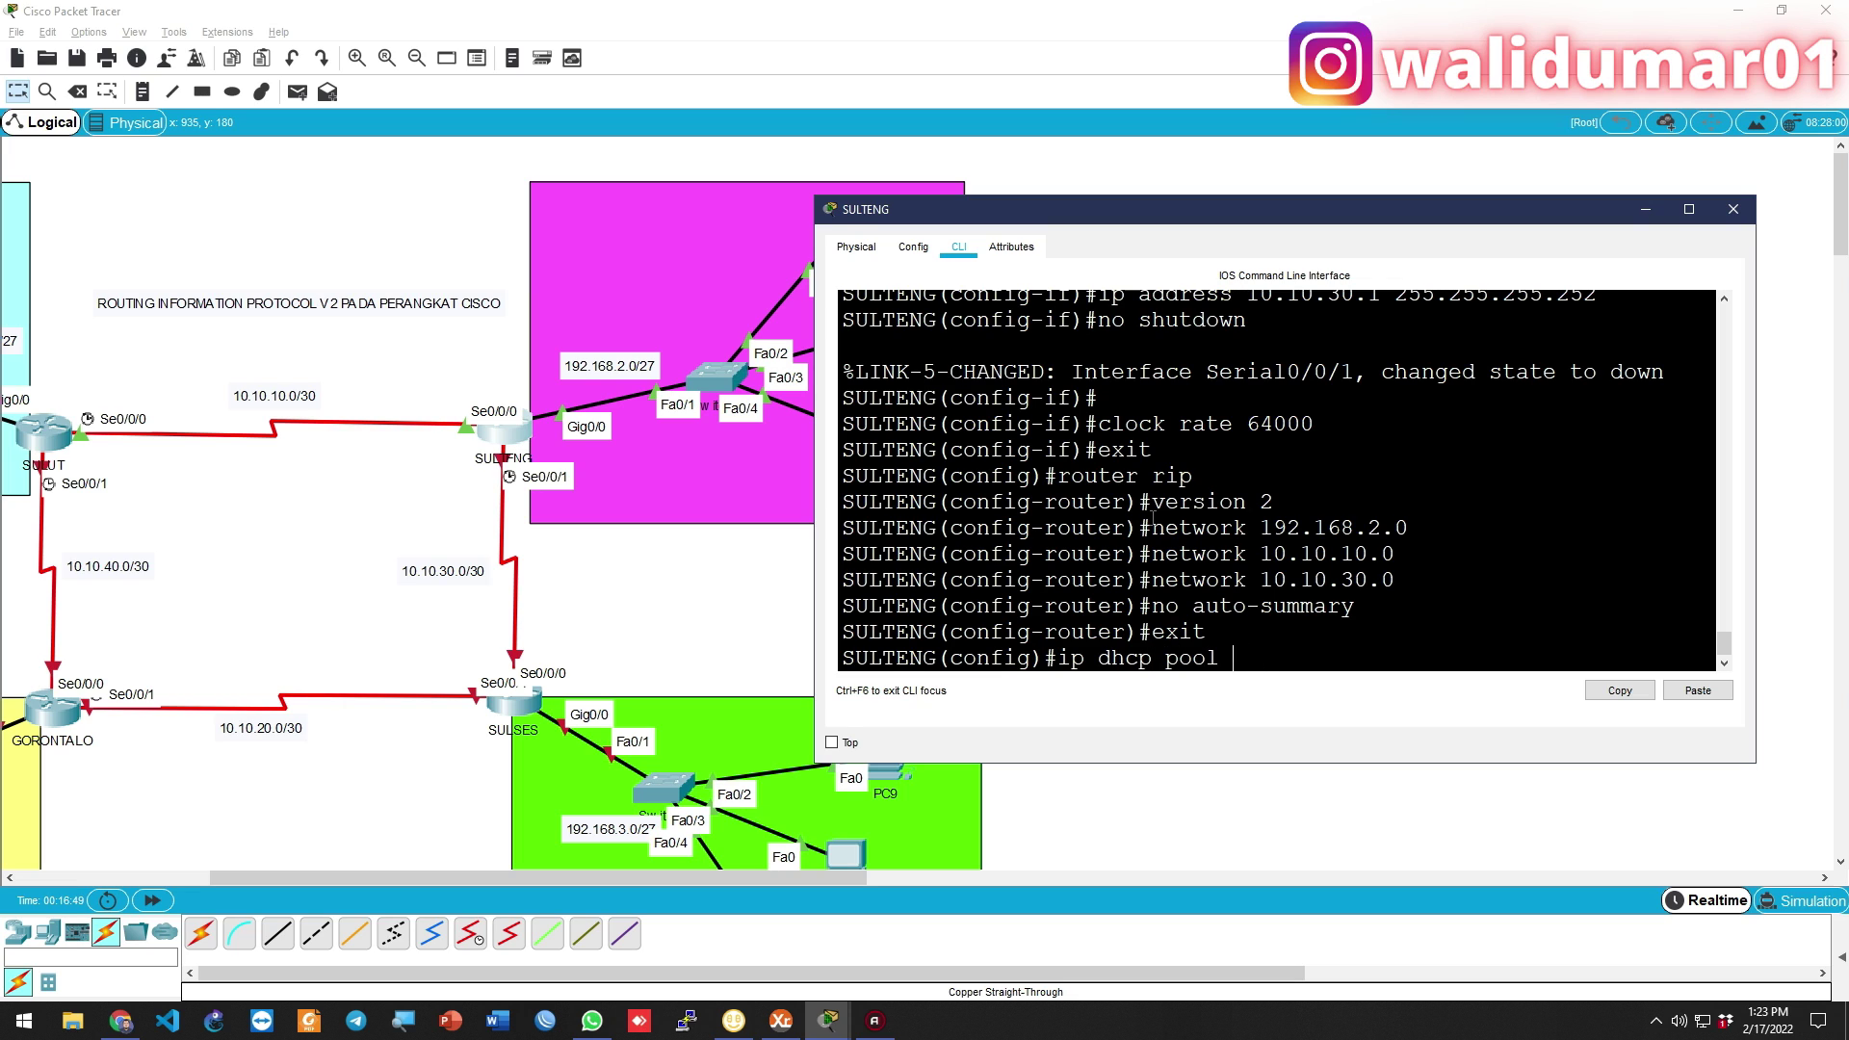
type("sulteng")
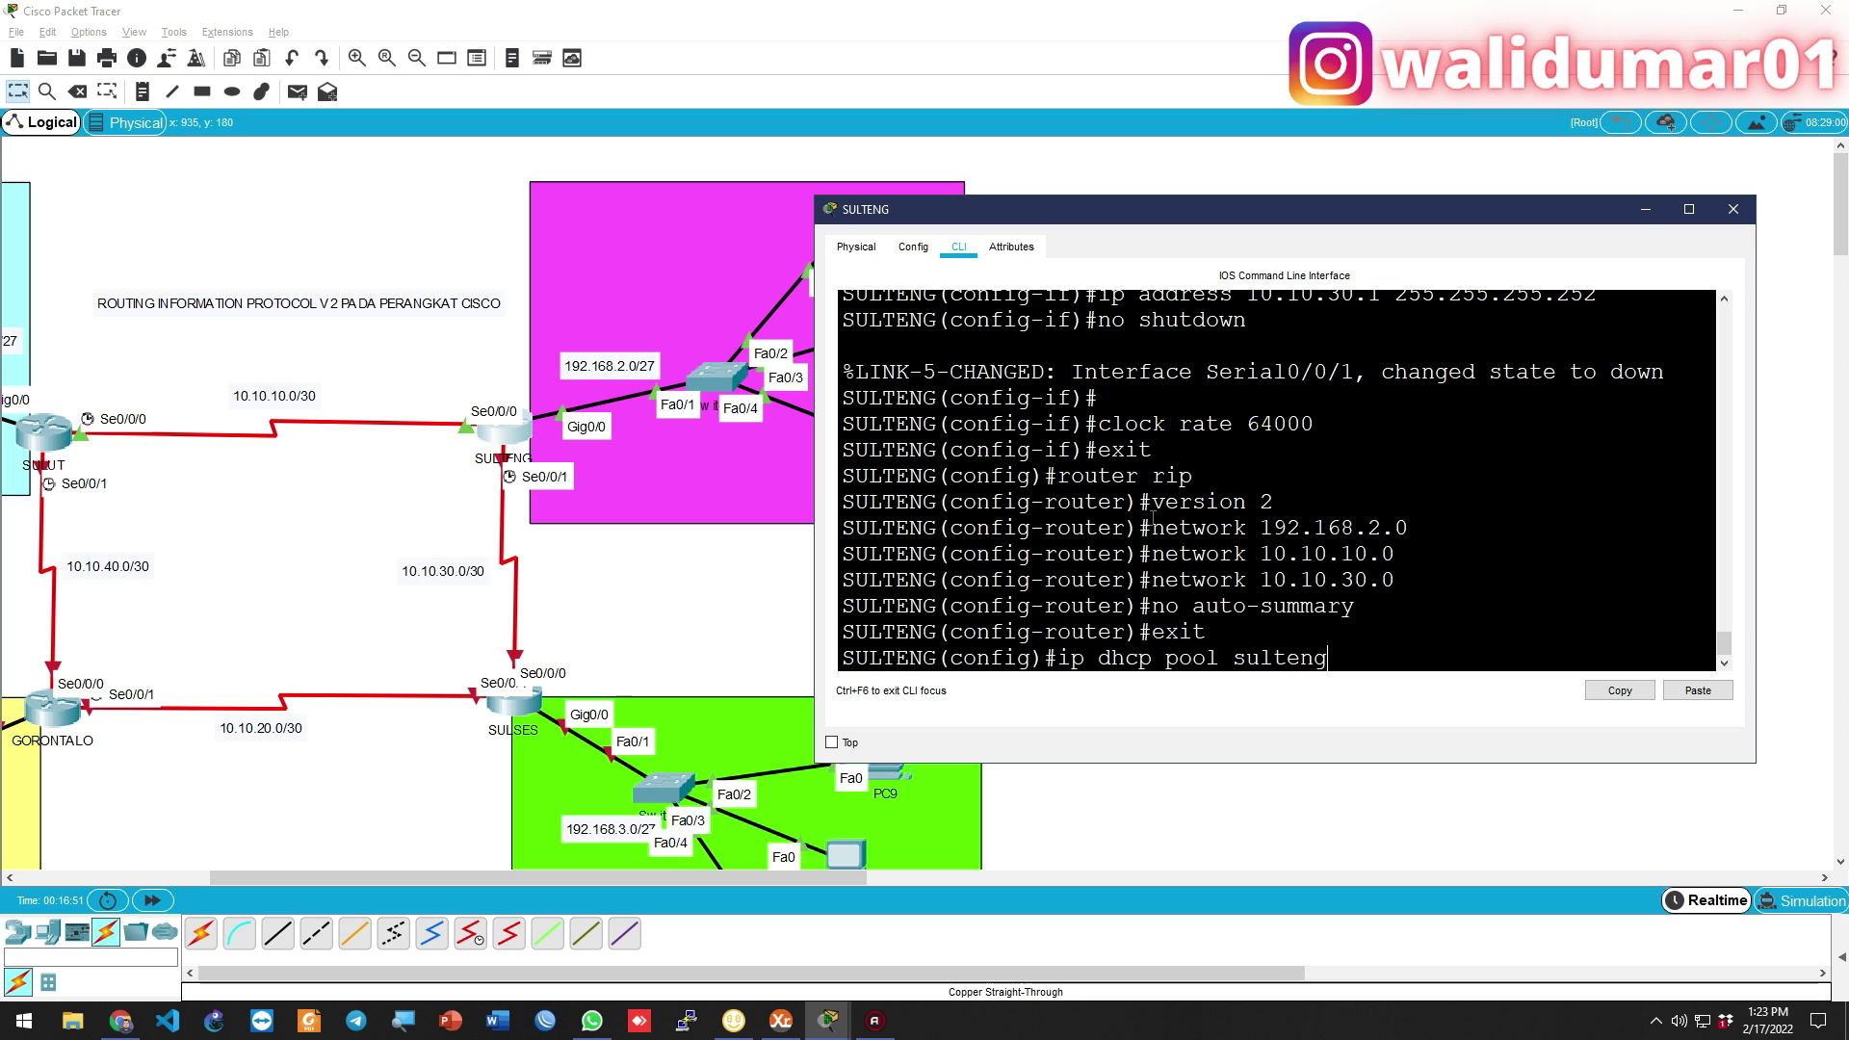
key("Return")
type("net 192.168.1")
key("BackSpace")
type("2.0 255.255.255.224")
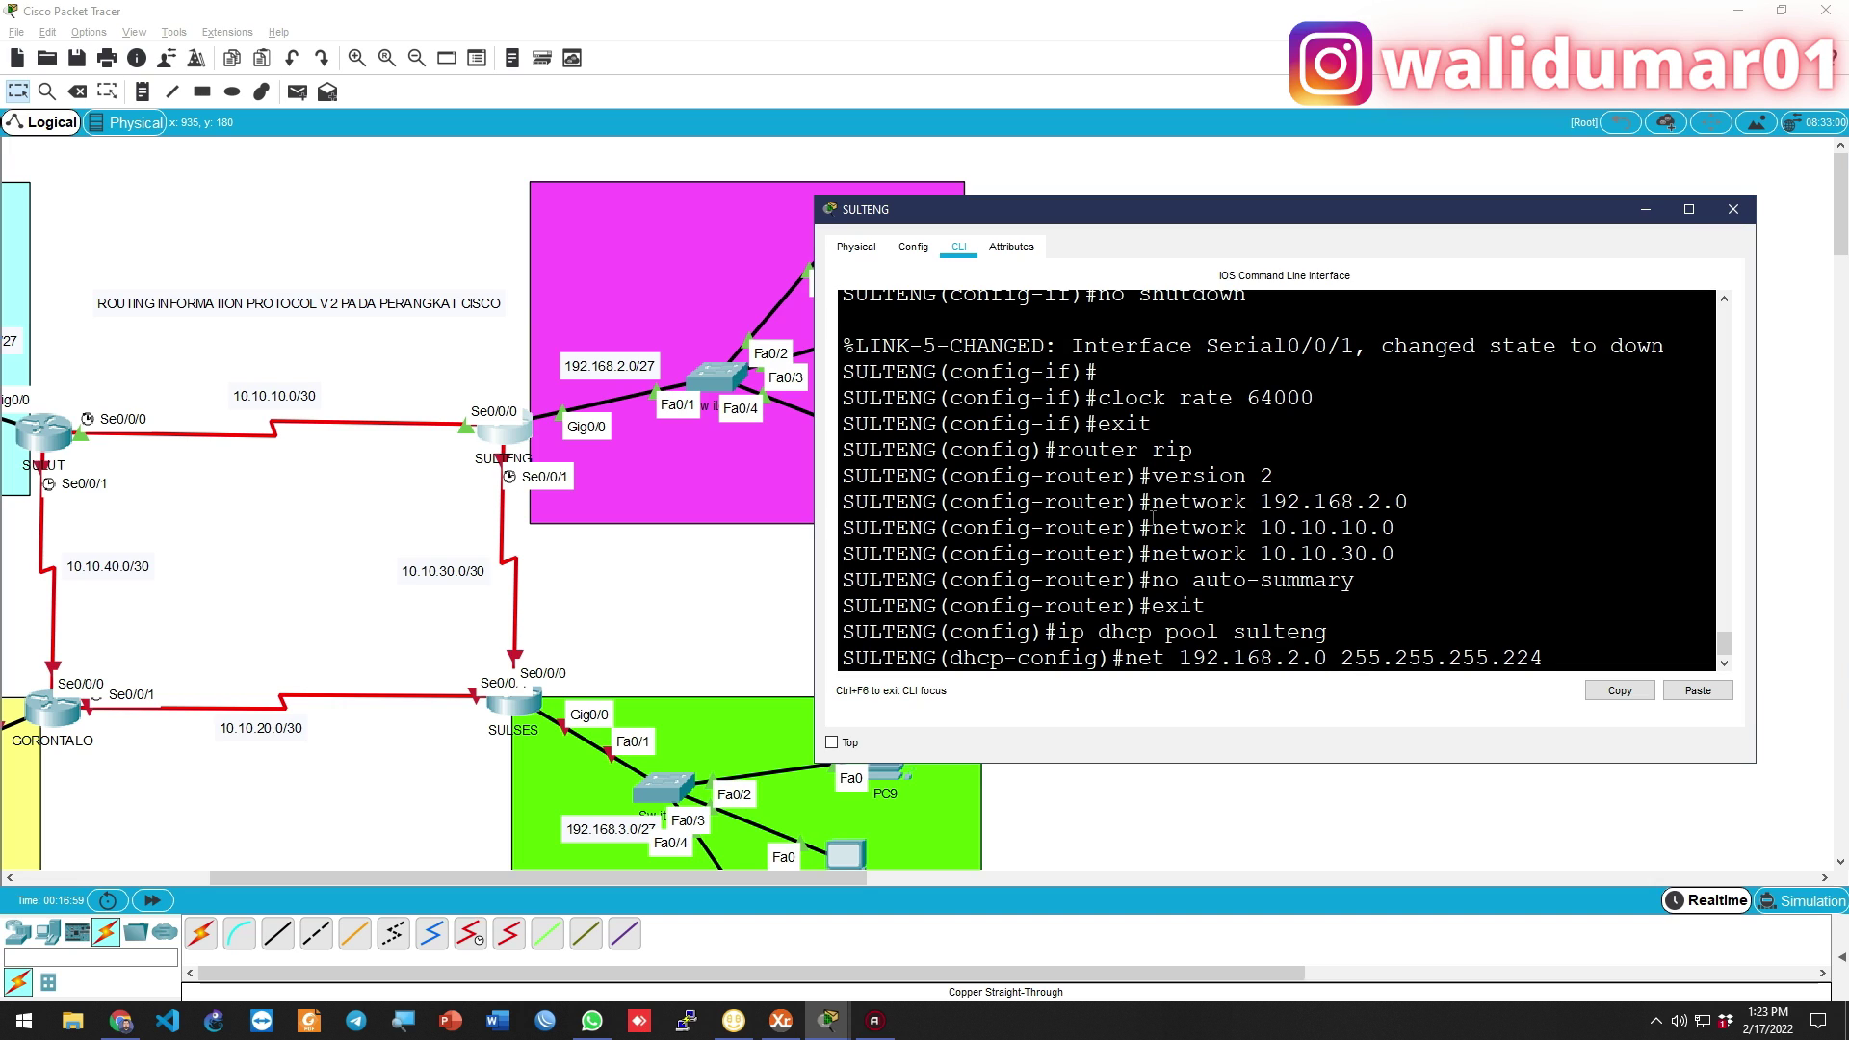
key("Return")
Set the sulteng pool's default router to 192.168.2.1, leave the pool and save SULTENG's configuration
type("def 192.168.2.1")
key("Return")
type("exit")
key("Return")
type("do wr")
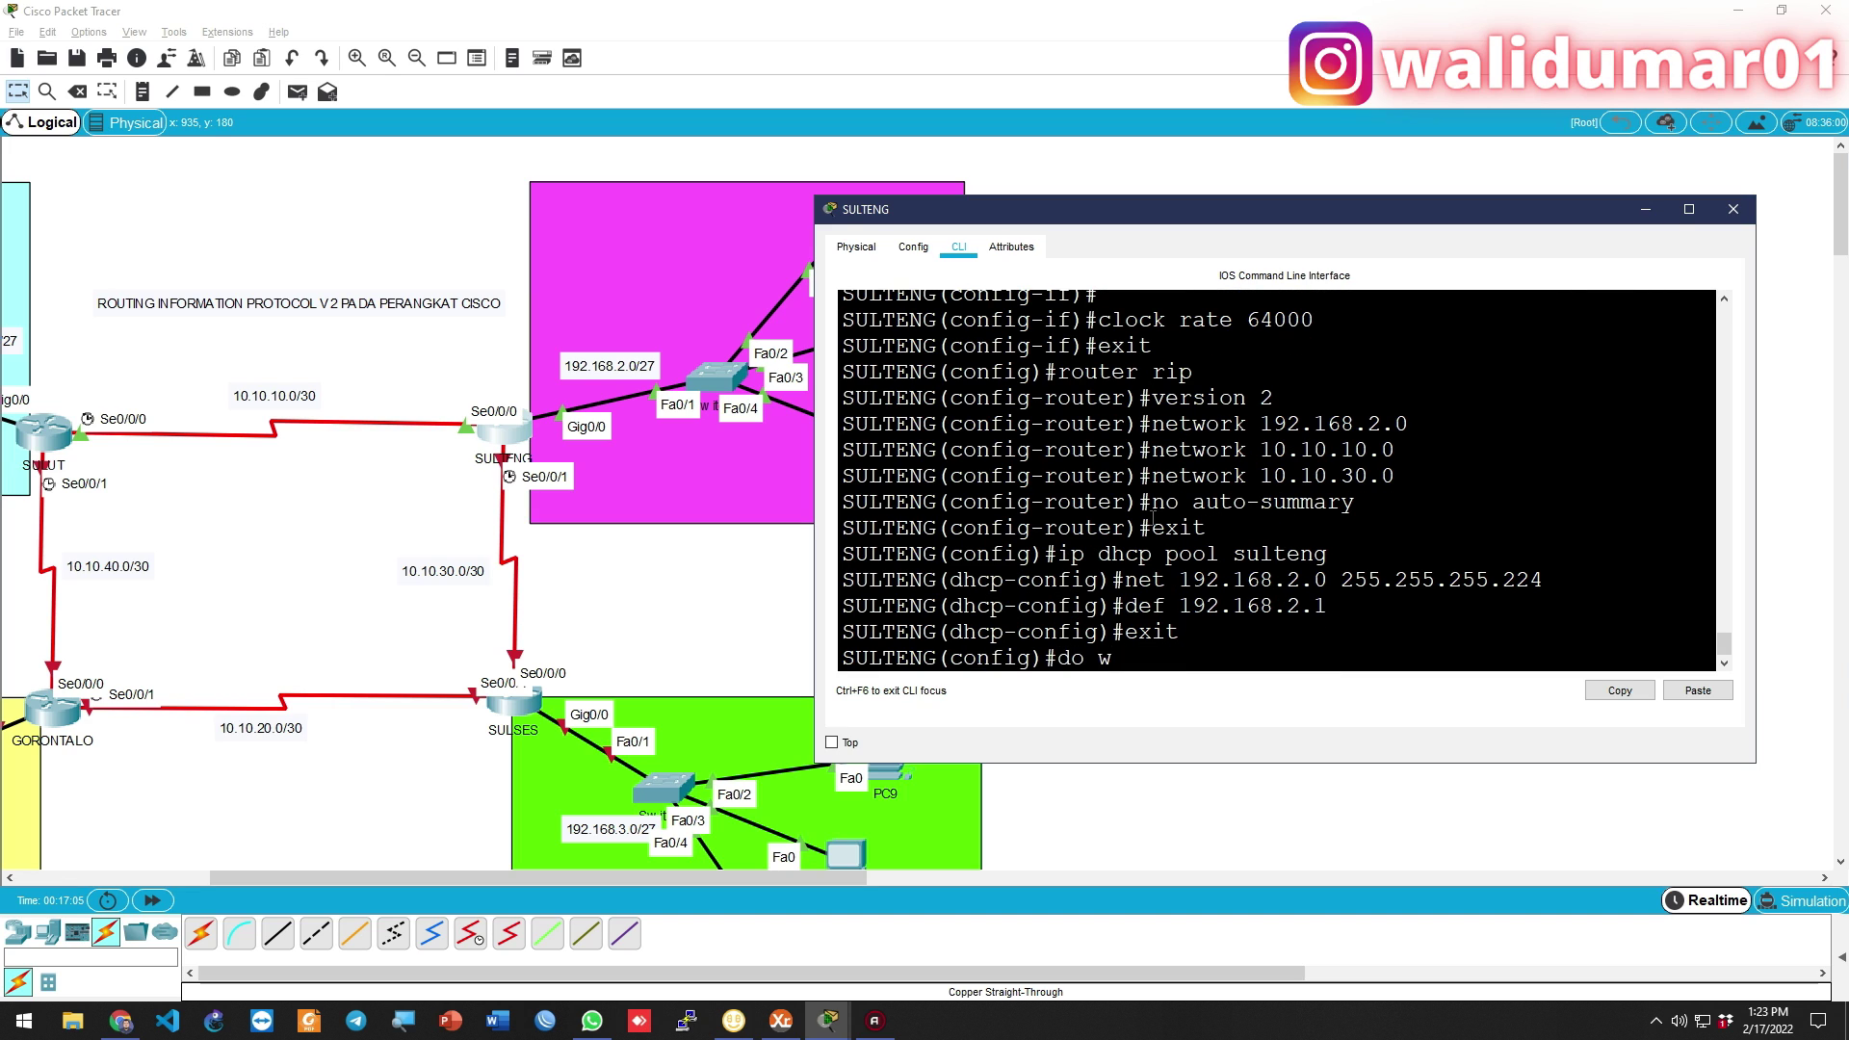
key("Return")
Open SULUT's command line in a widened window at its configuration prompt
left_click_drag(800, 878, 760, 863)
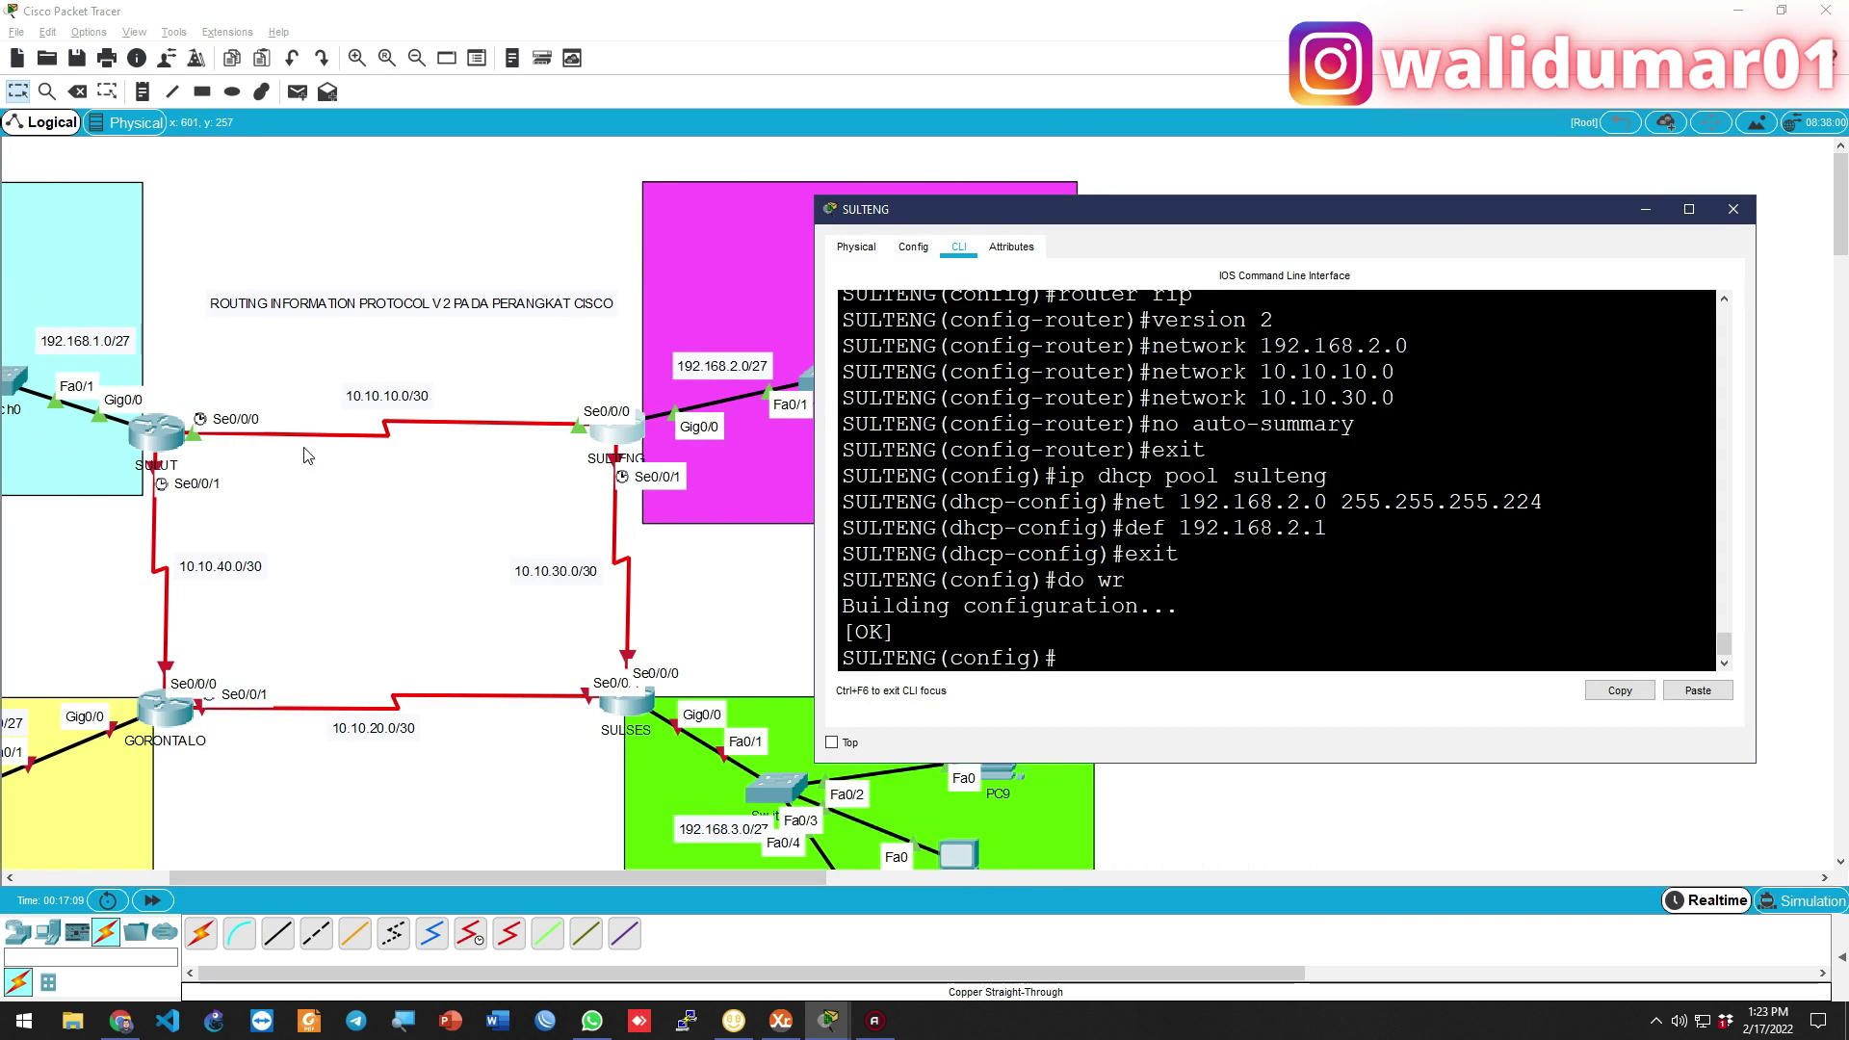
left_click(162, 429)
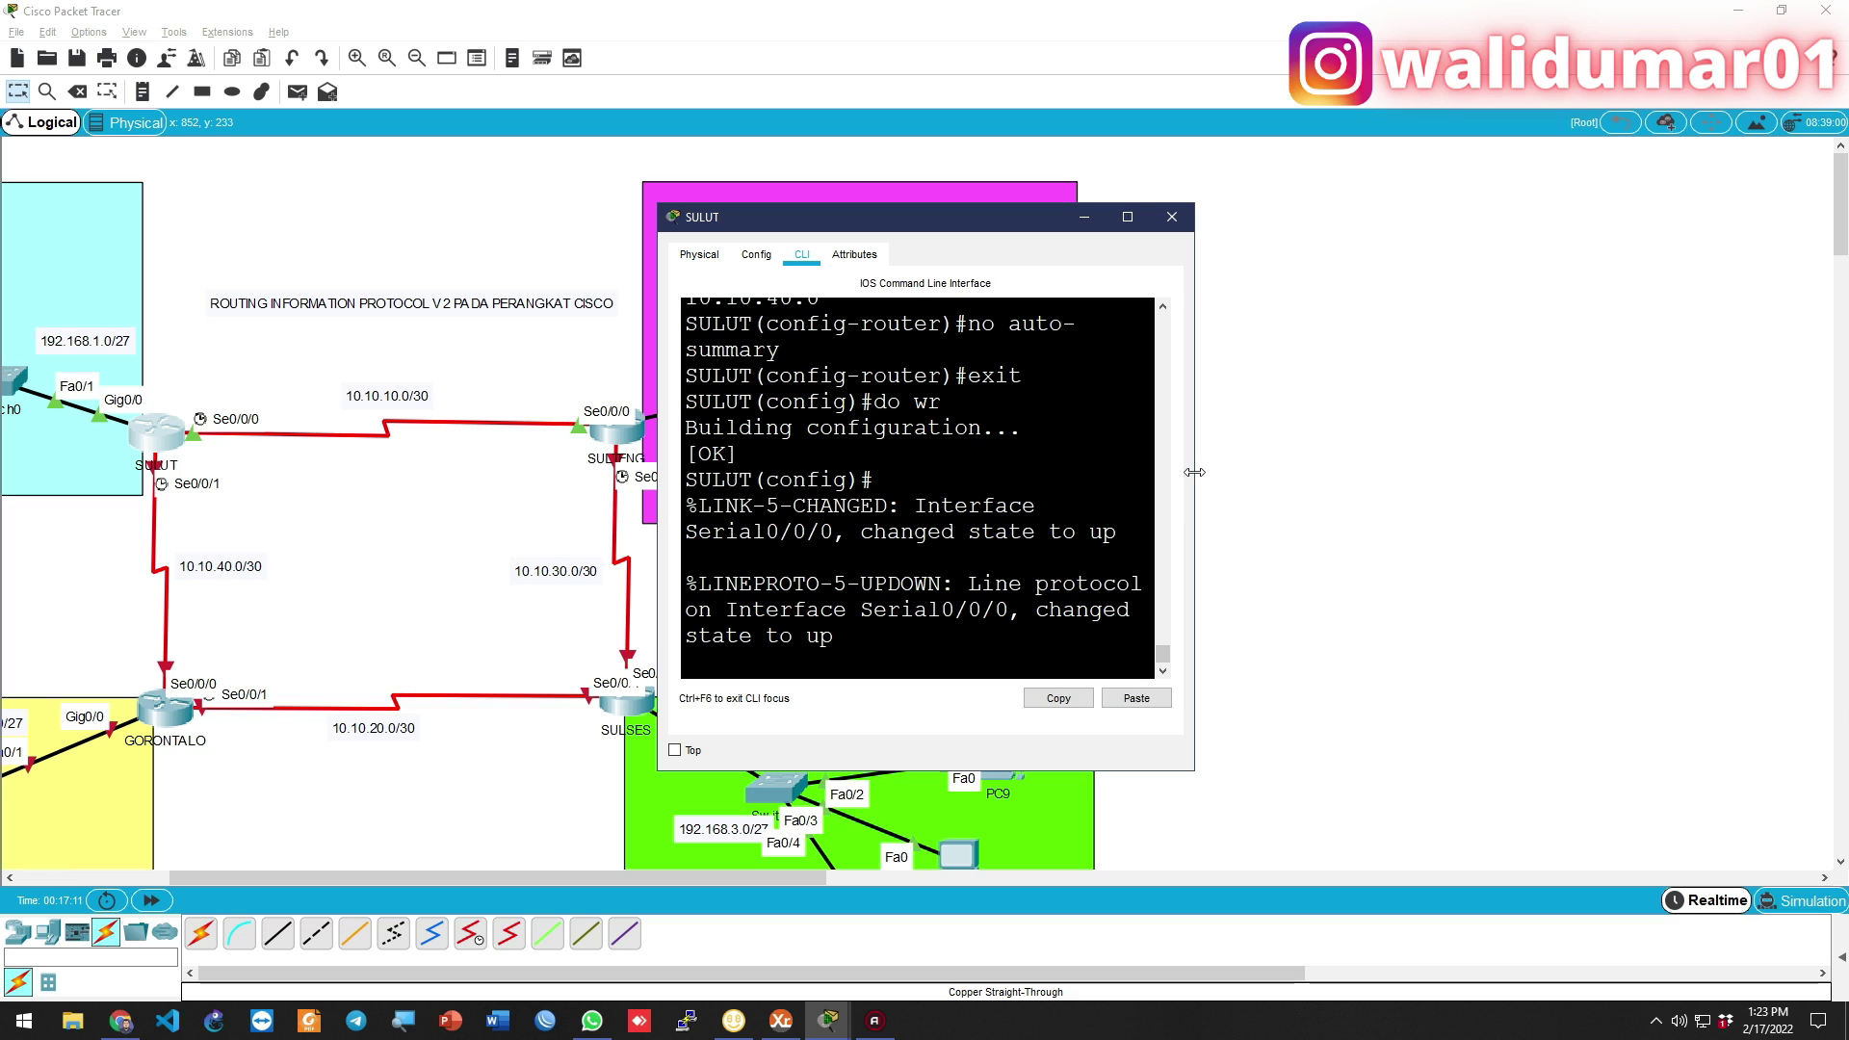
key("Return")
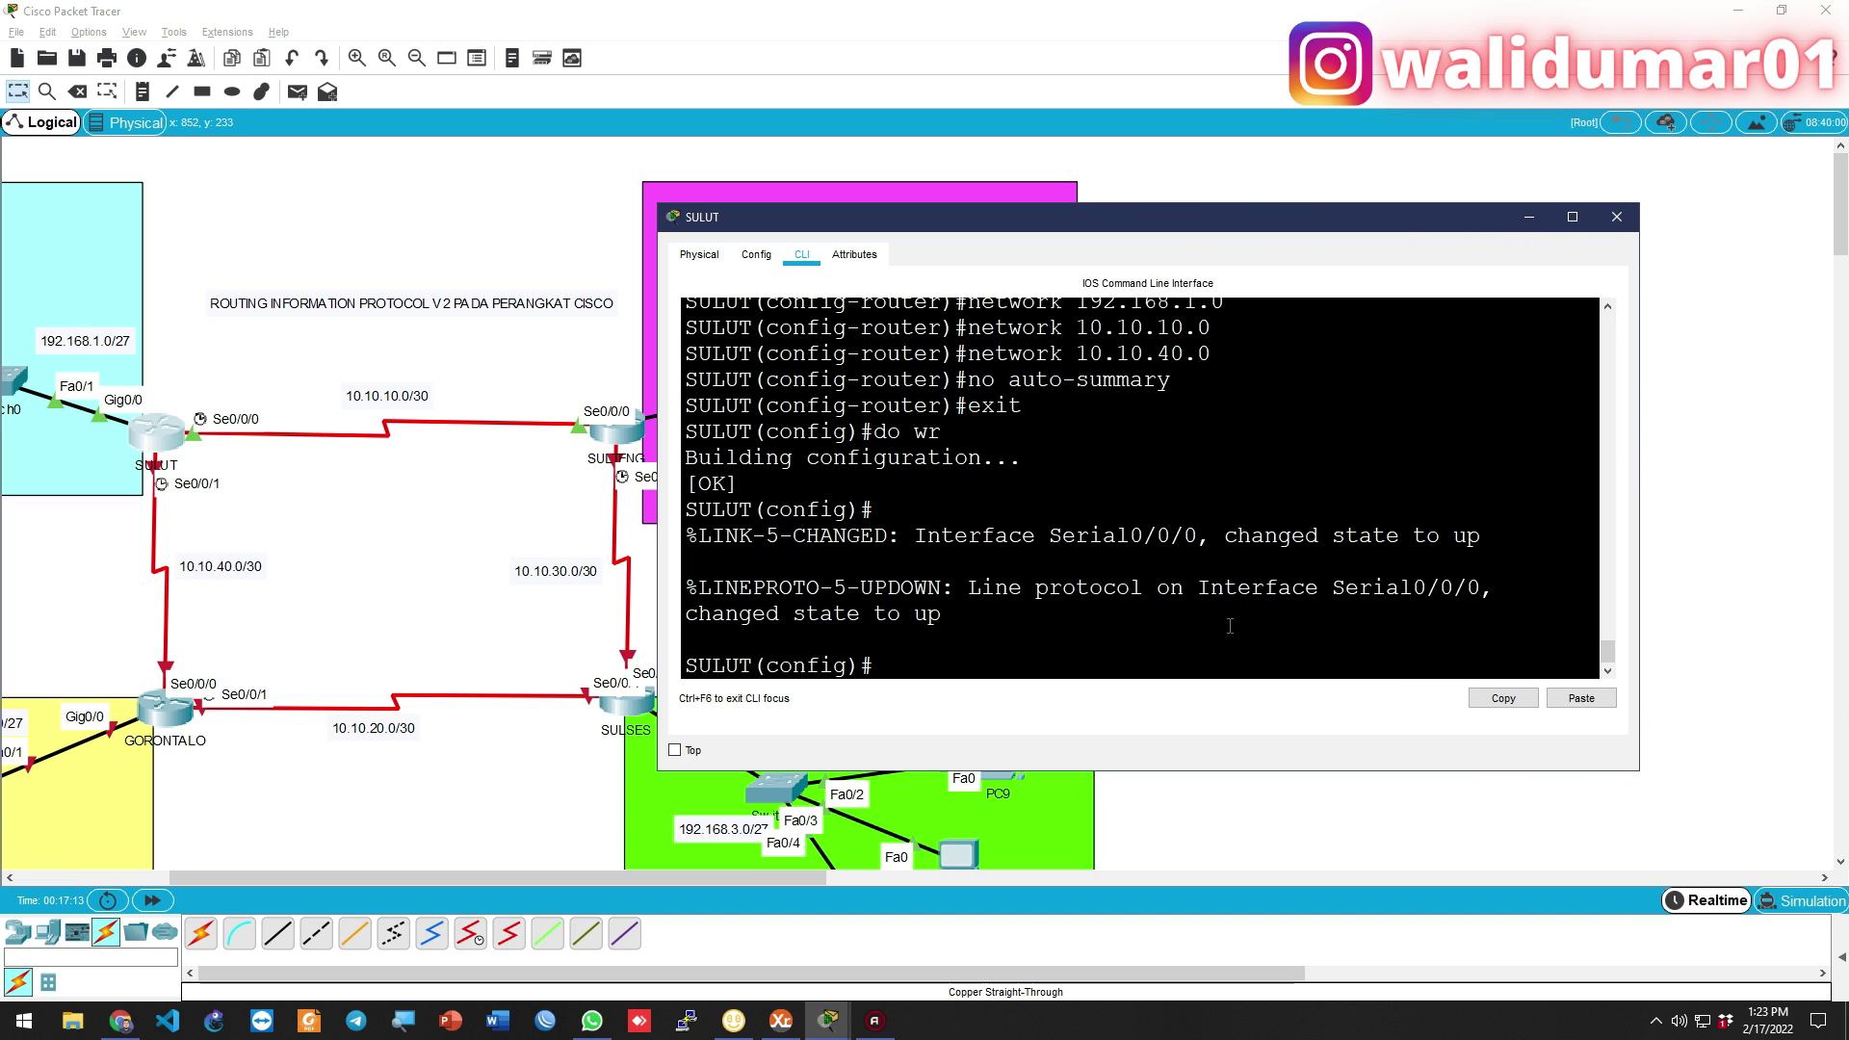
Create a DHCP pool named sulut on SULUT with network 192.168.1.0 255.255.255.224
type("ip ro")
type("dhcp p")
type("ool sulut")
key("Return")
type("ne")
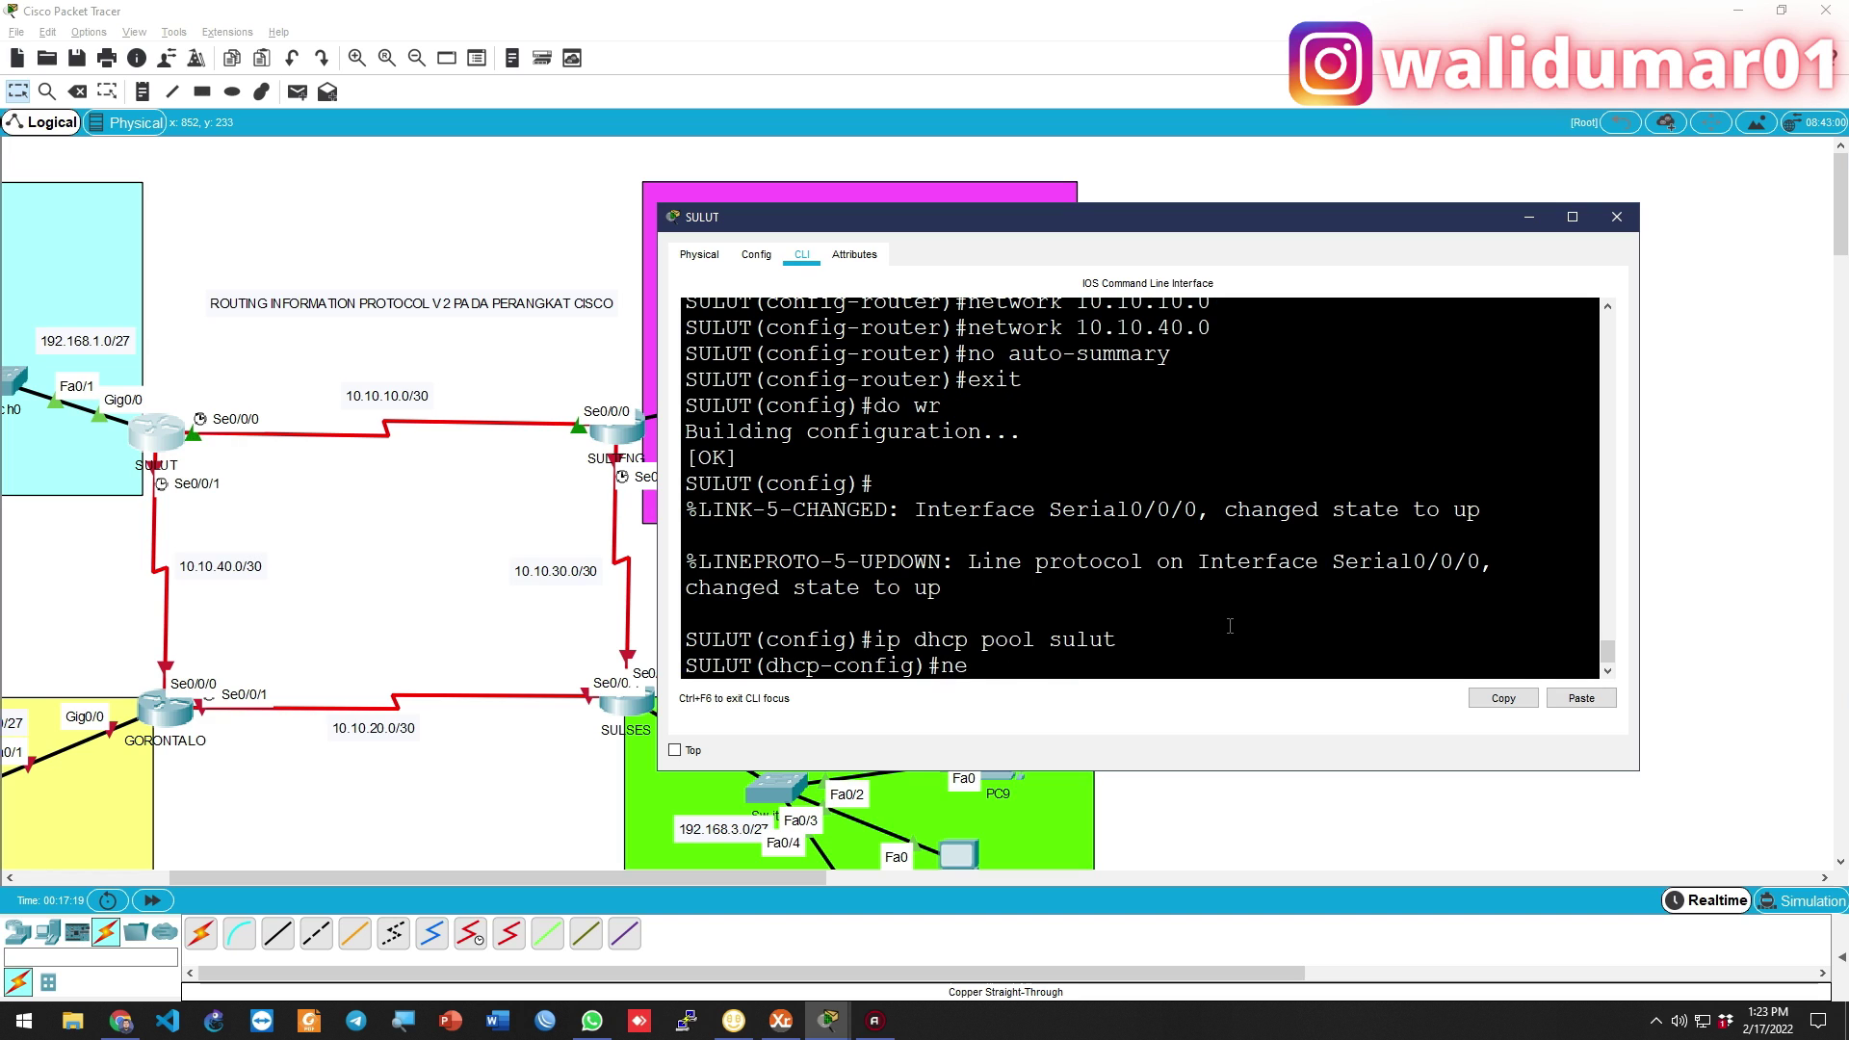
type("t 192.168.1.0 255.255.255.224")
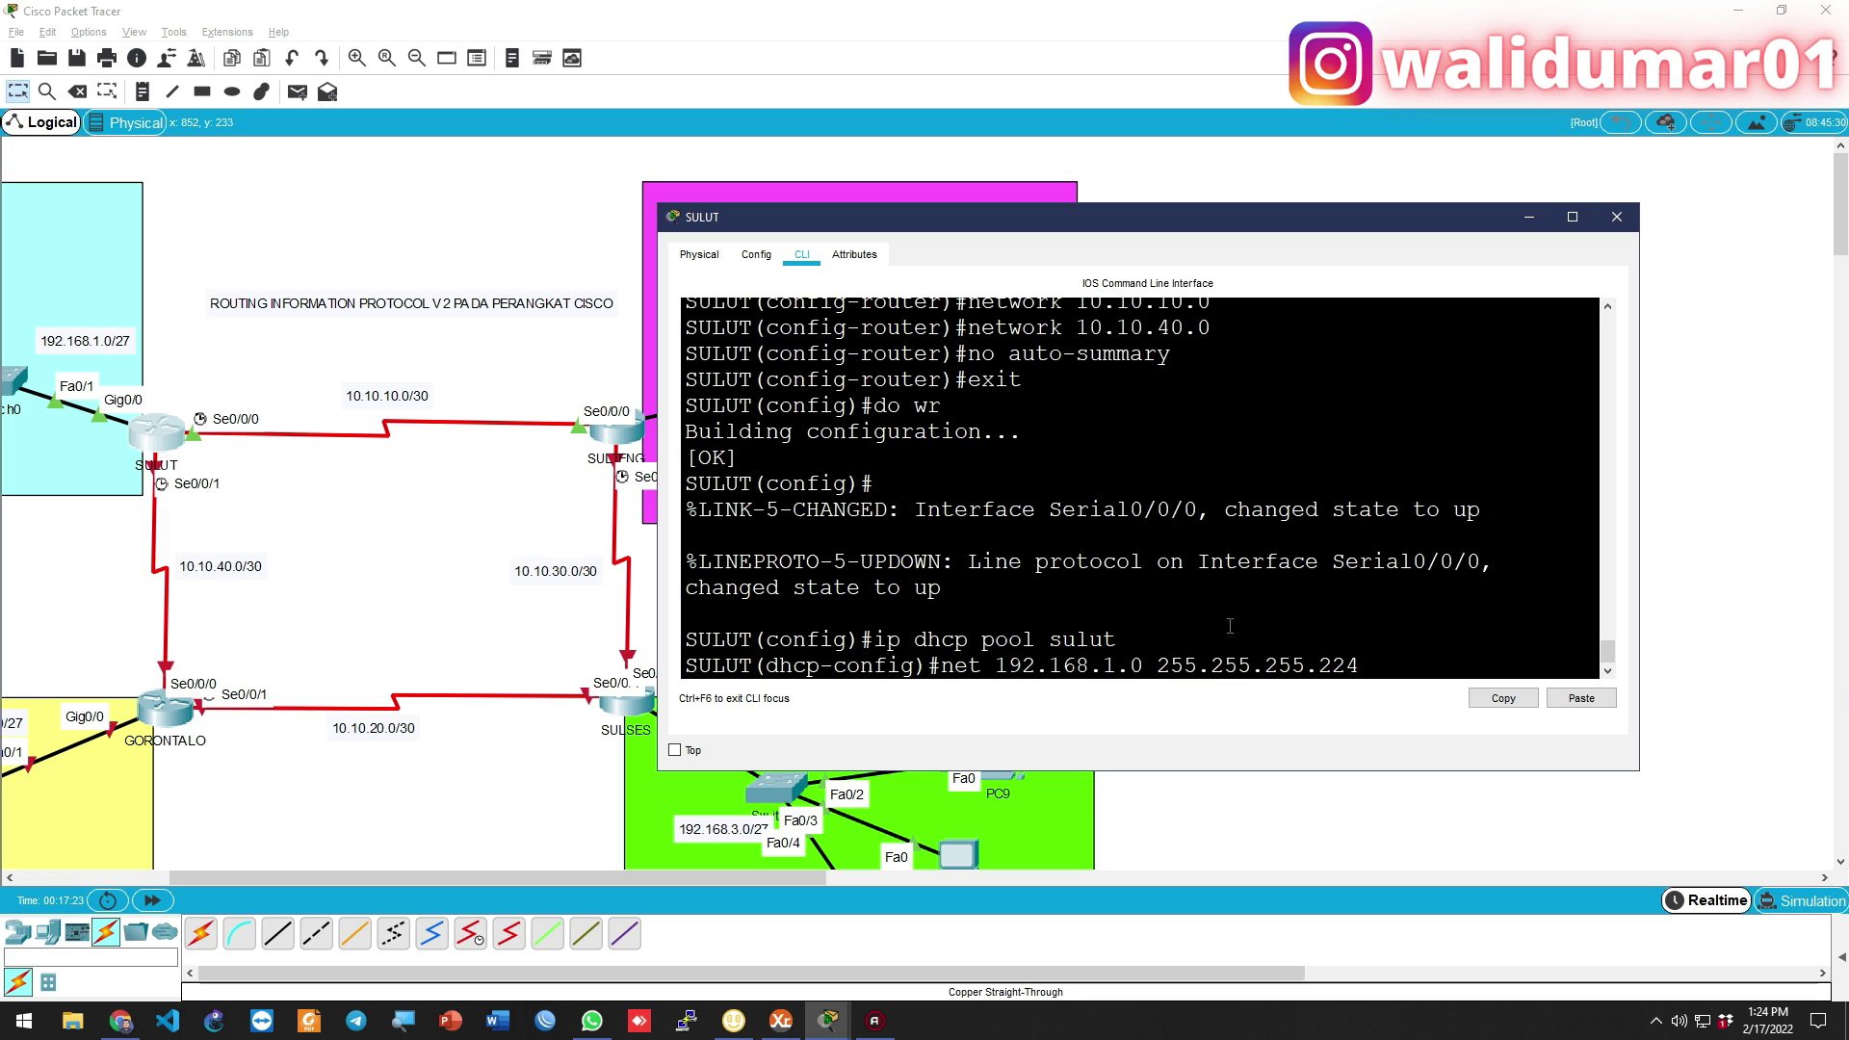
key("Return")
Set the sulut pool's default router to 192.168.1.1, leave the pool and save SULUT's configuration
type("def 192.1")
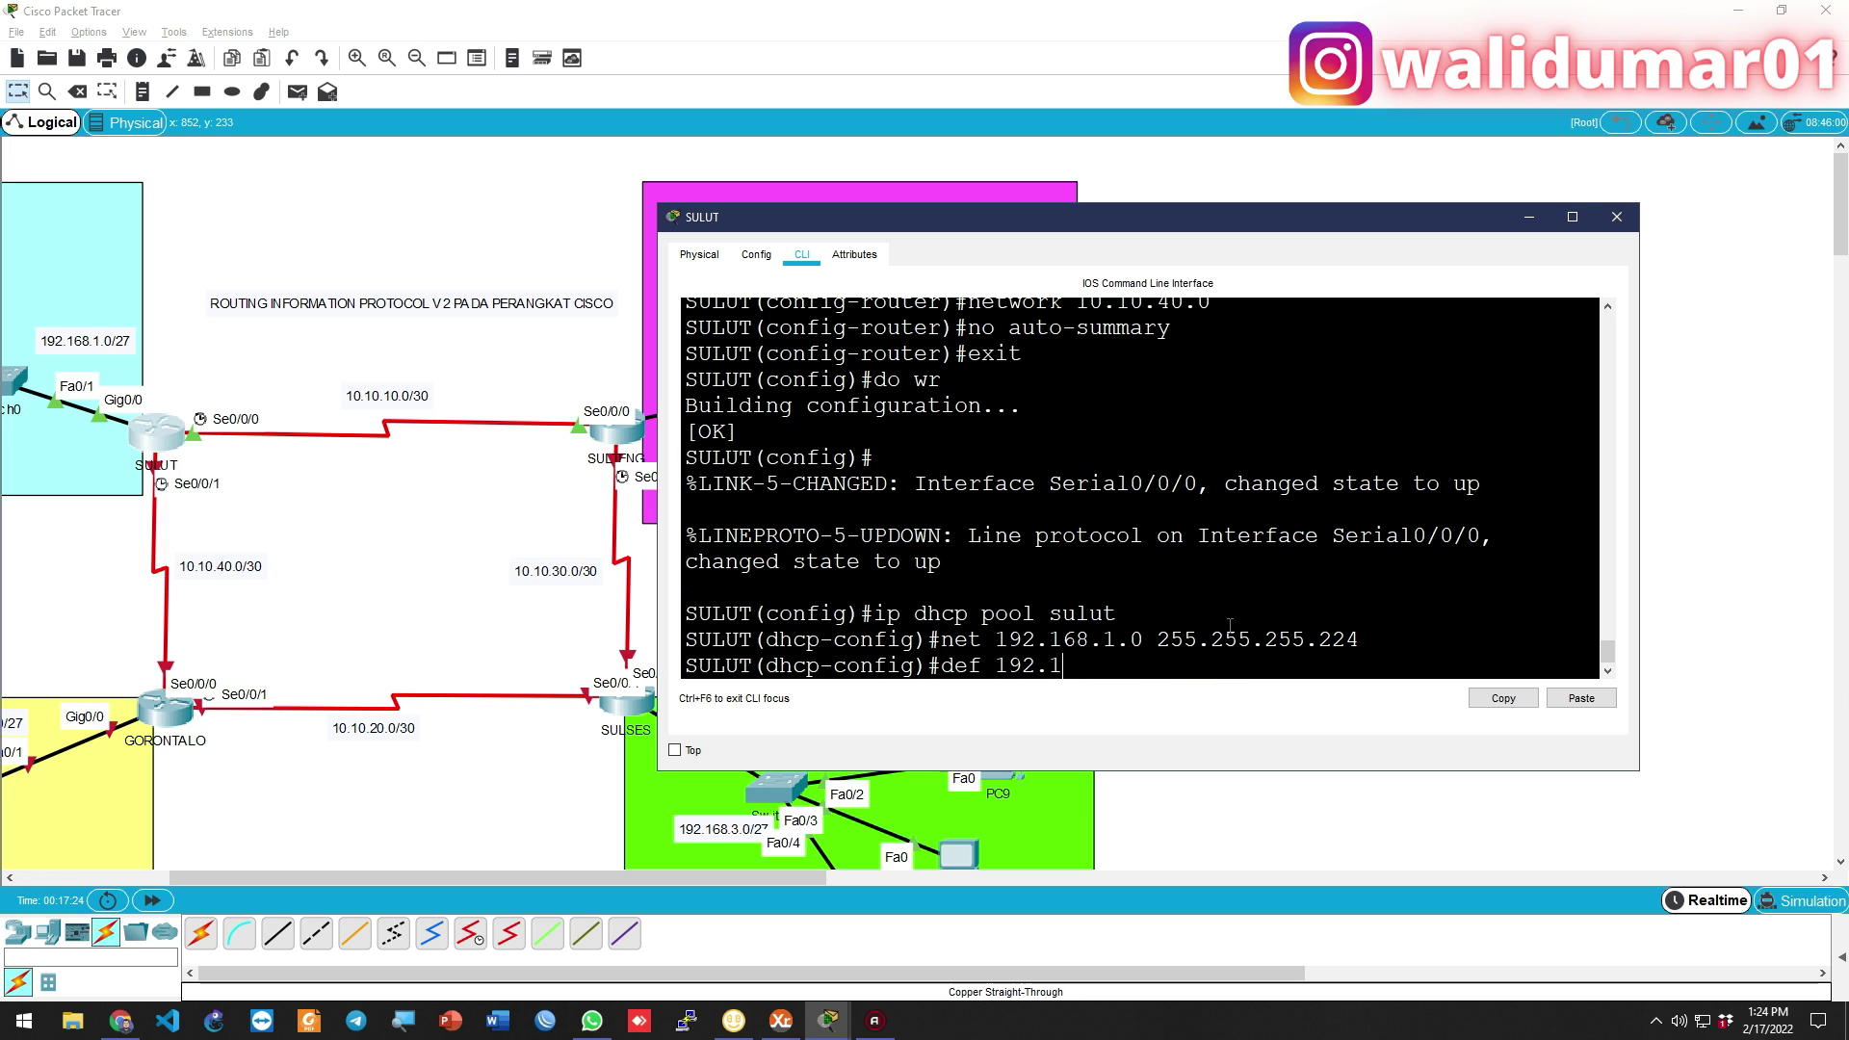
type("68.1.1")
key("Return")
type("exit")
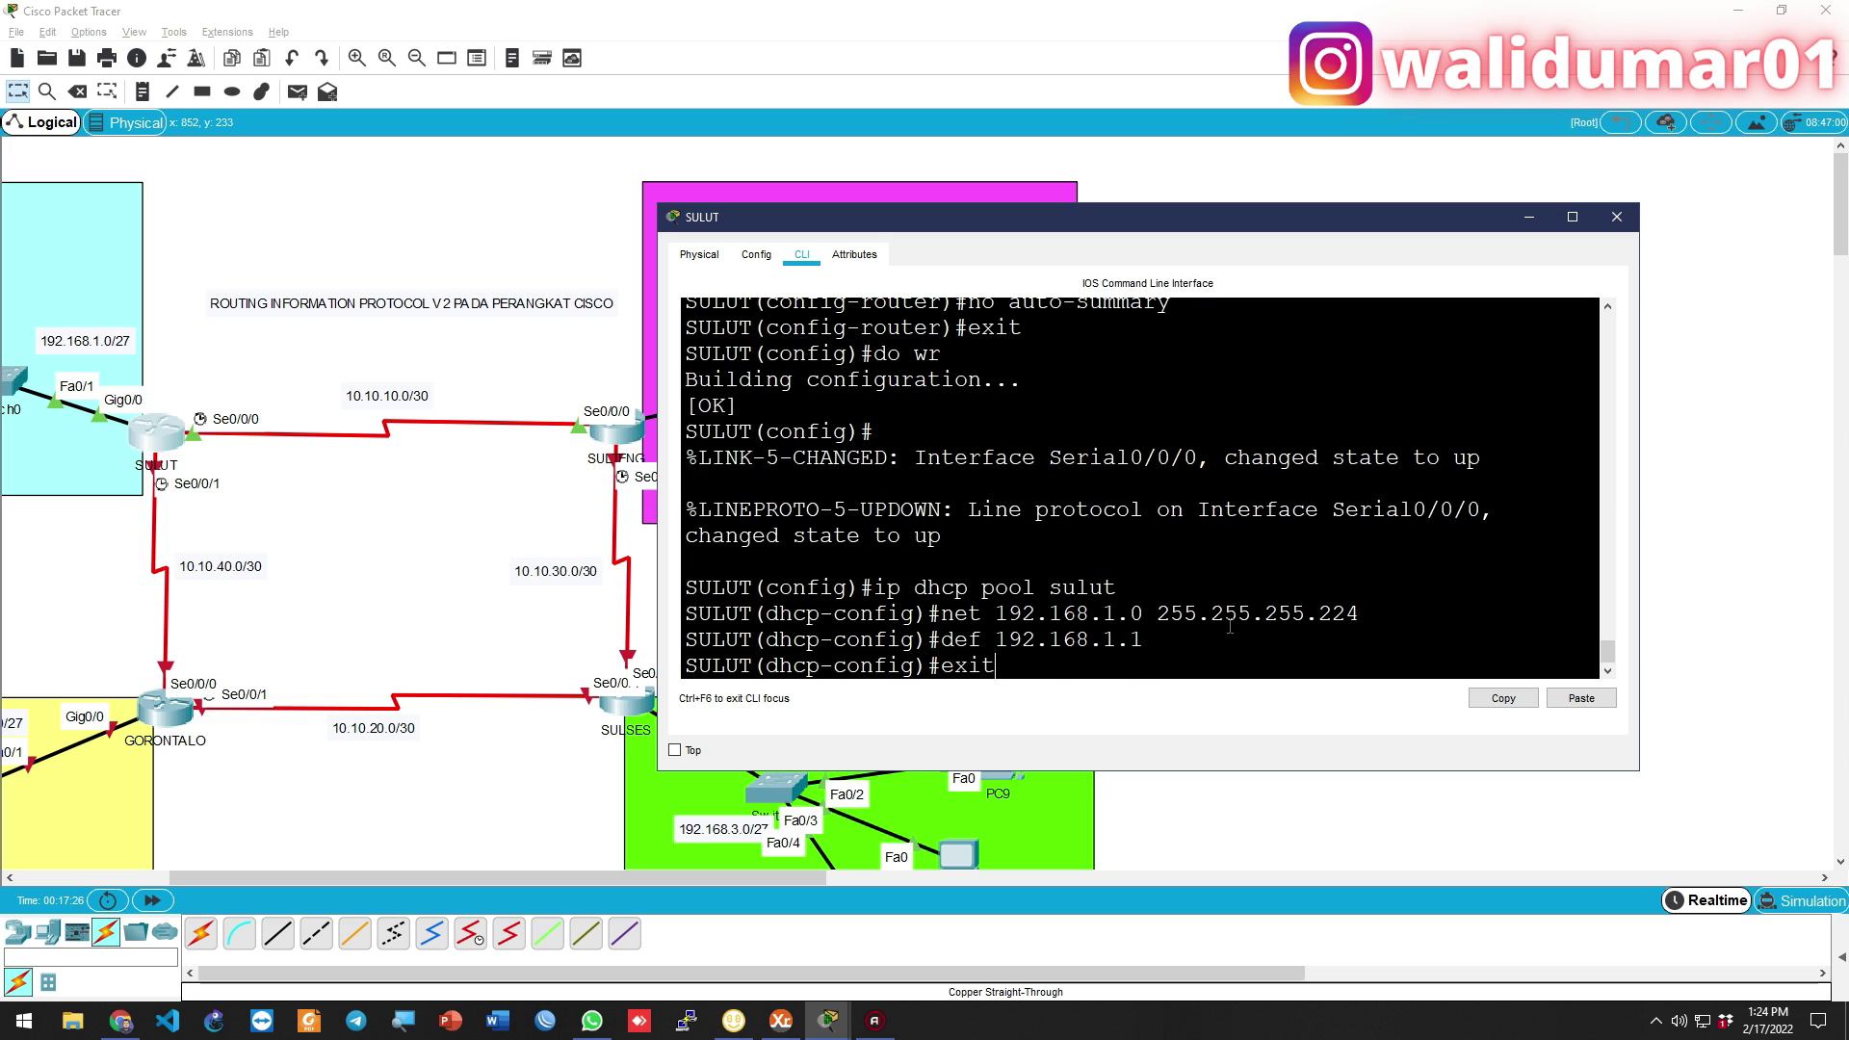
key("Return")
type("do wr")
key("Return")
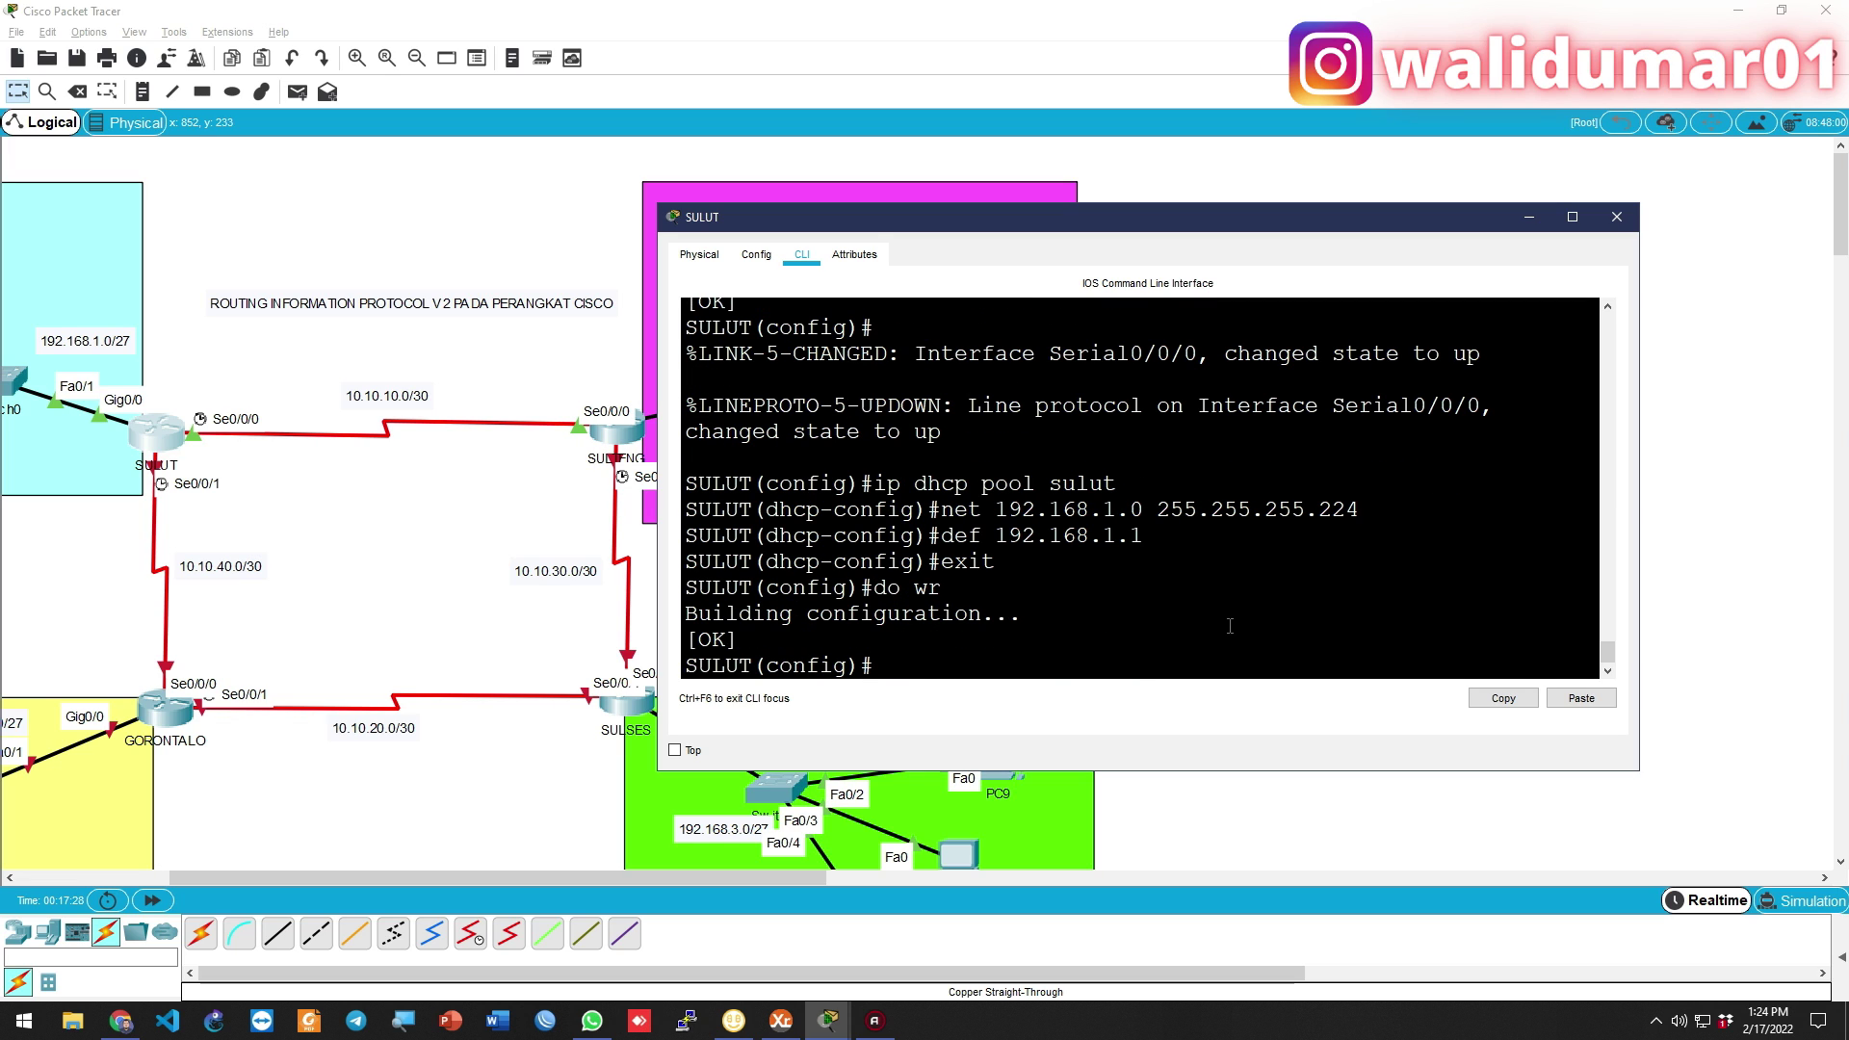
Close SULUT's window and rename the SULSES router in the topology to SULSEL
left_click(1617, 216)
scroll(714, 864, "down", 5)
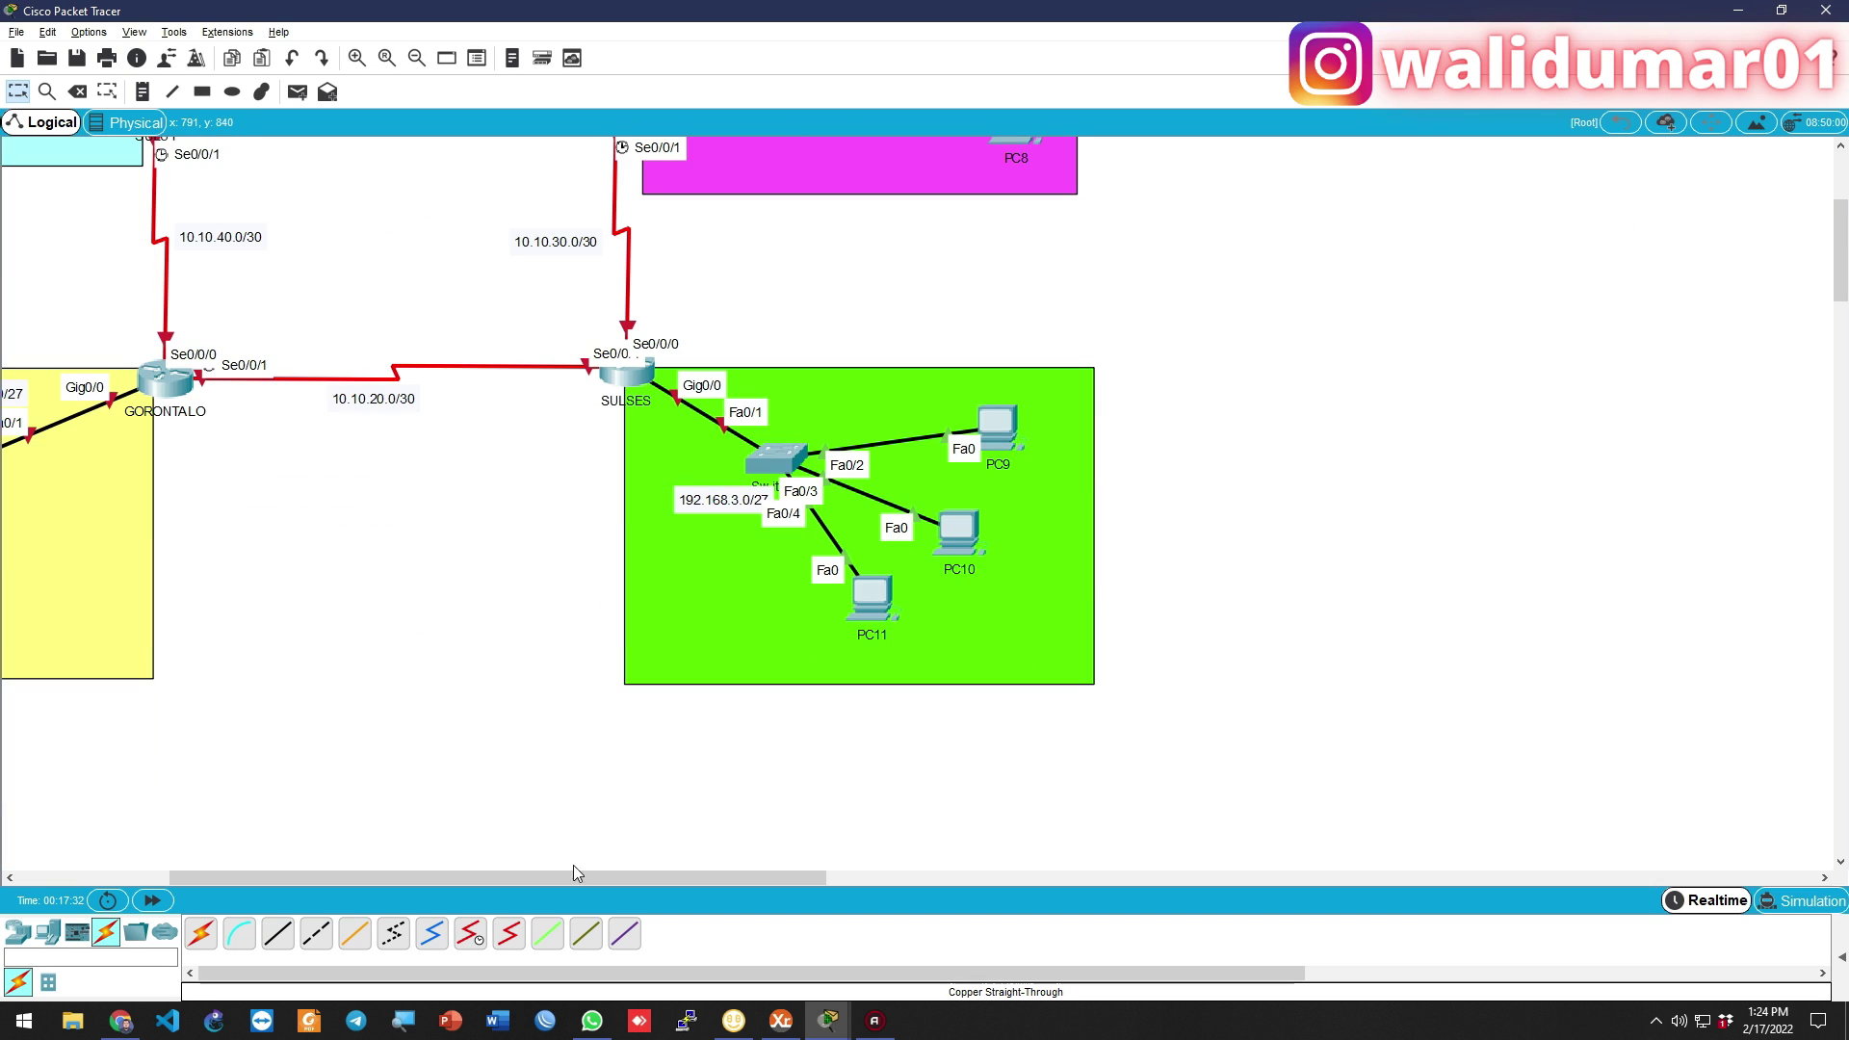
left_click_drag(575, 882, 500, 885)
scroll(672, 764, "up", 3)
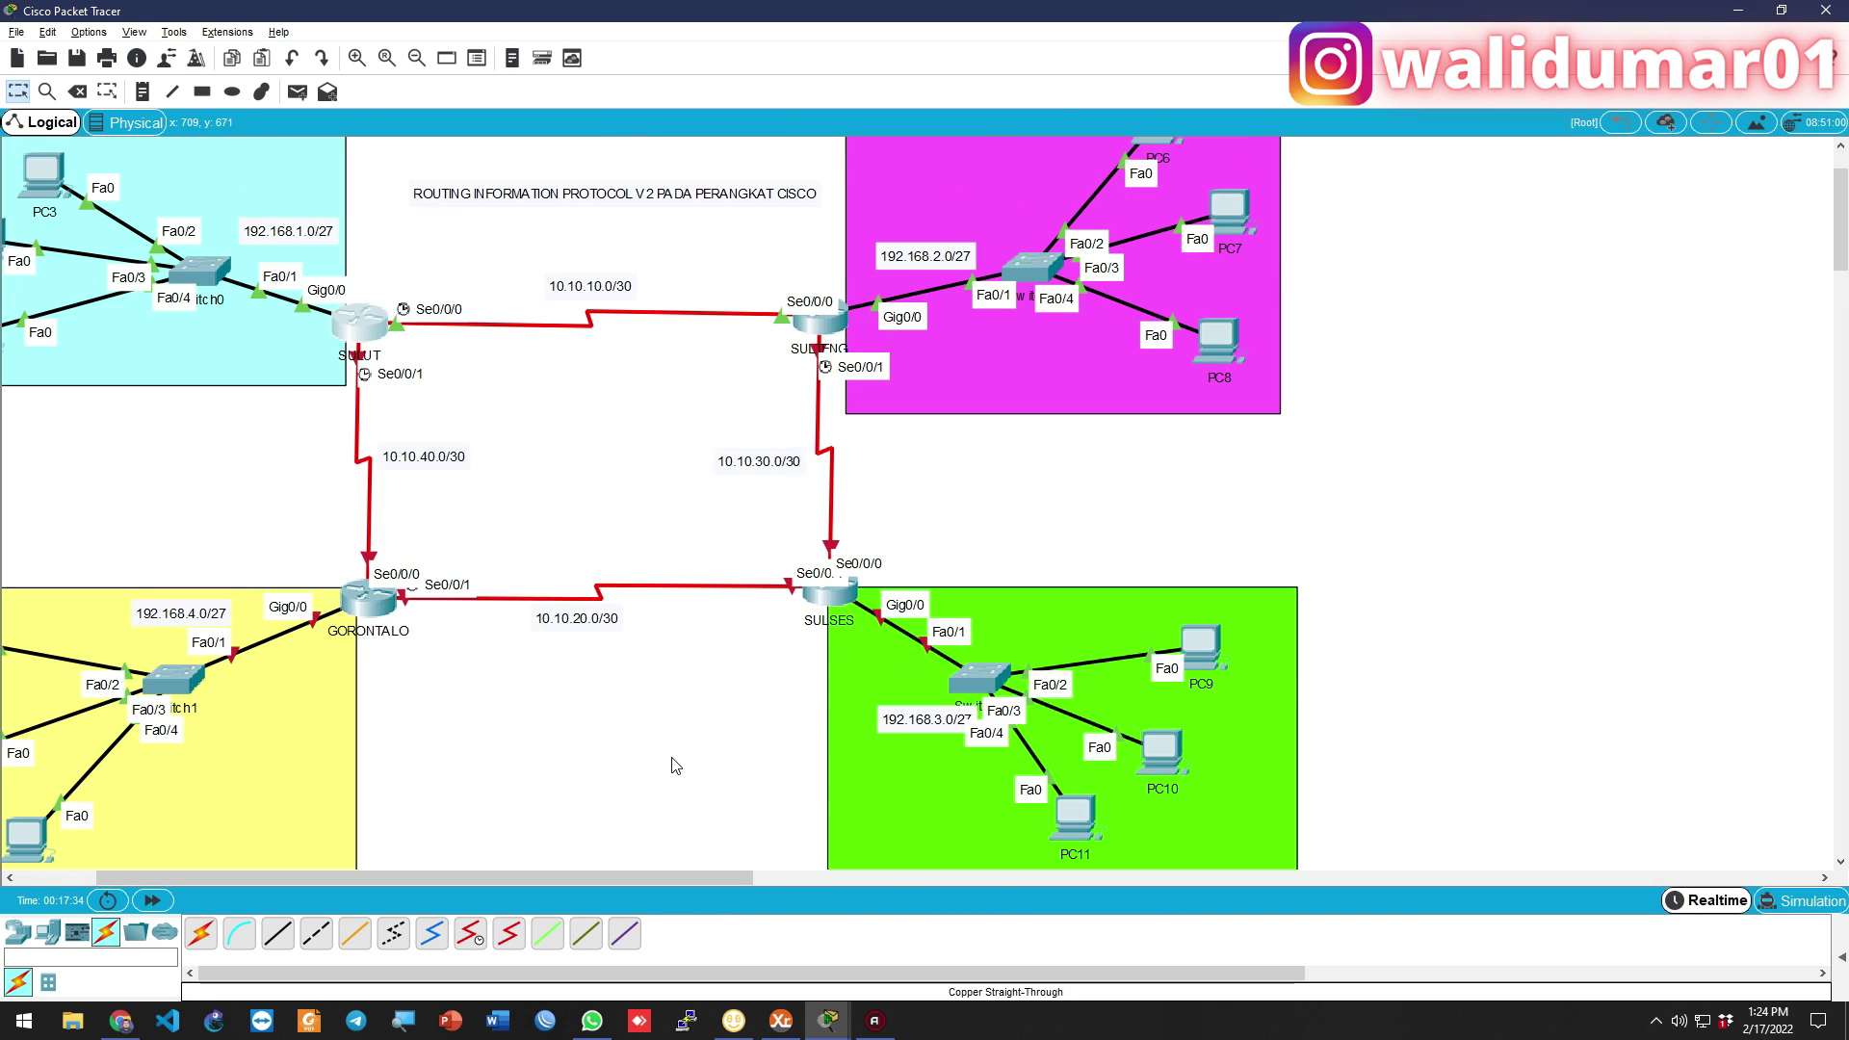
left_click(833, 621)
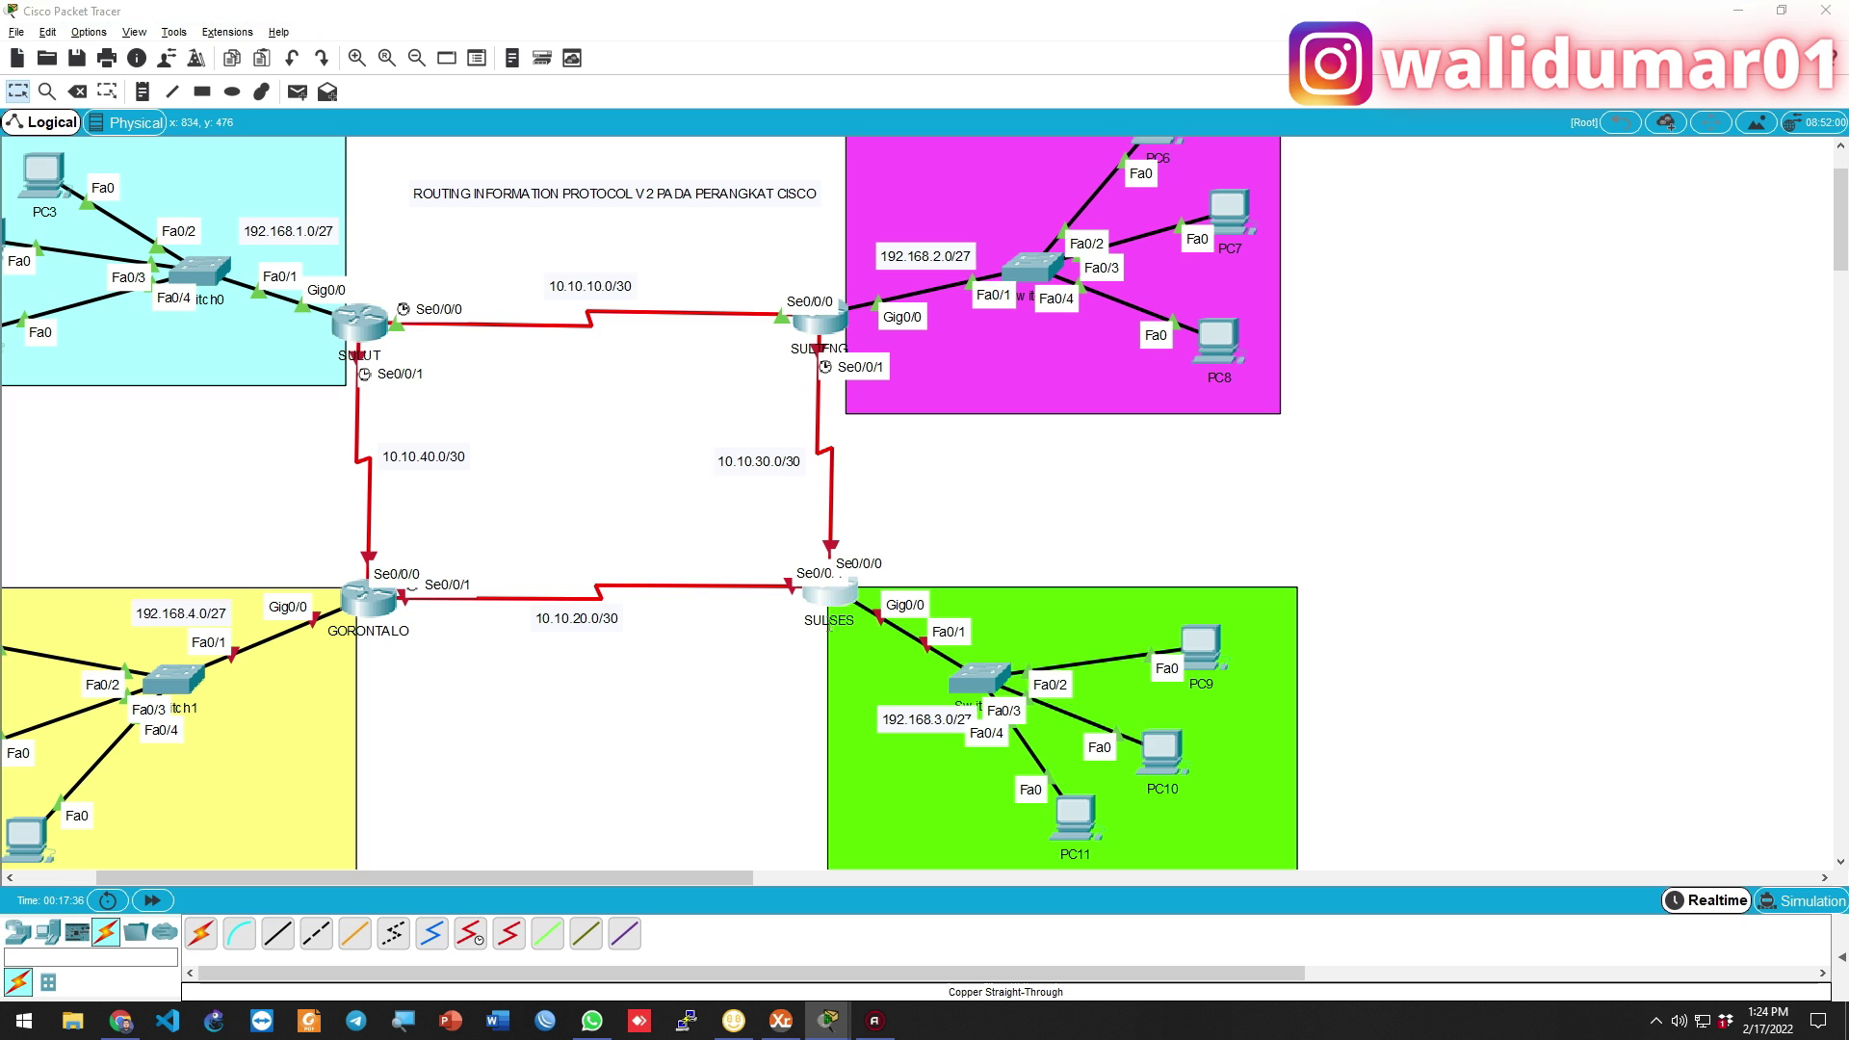
key("BackSpace")
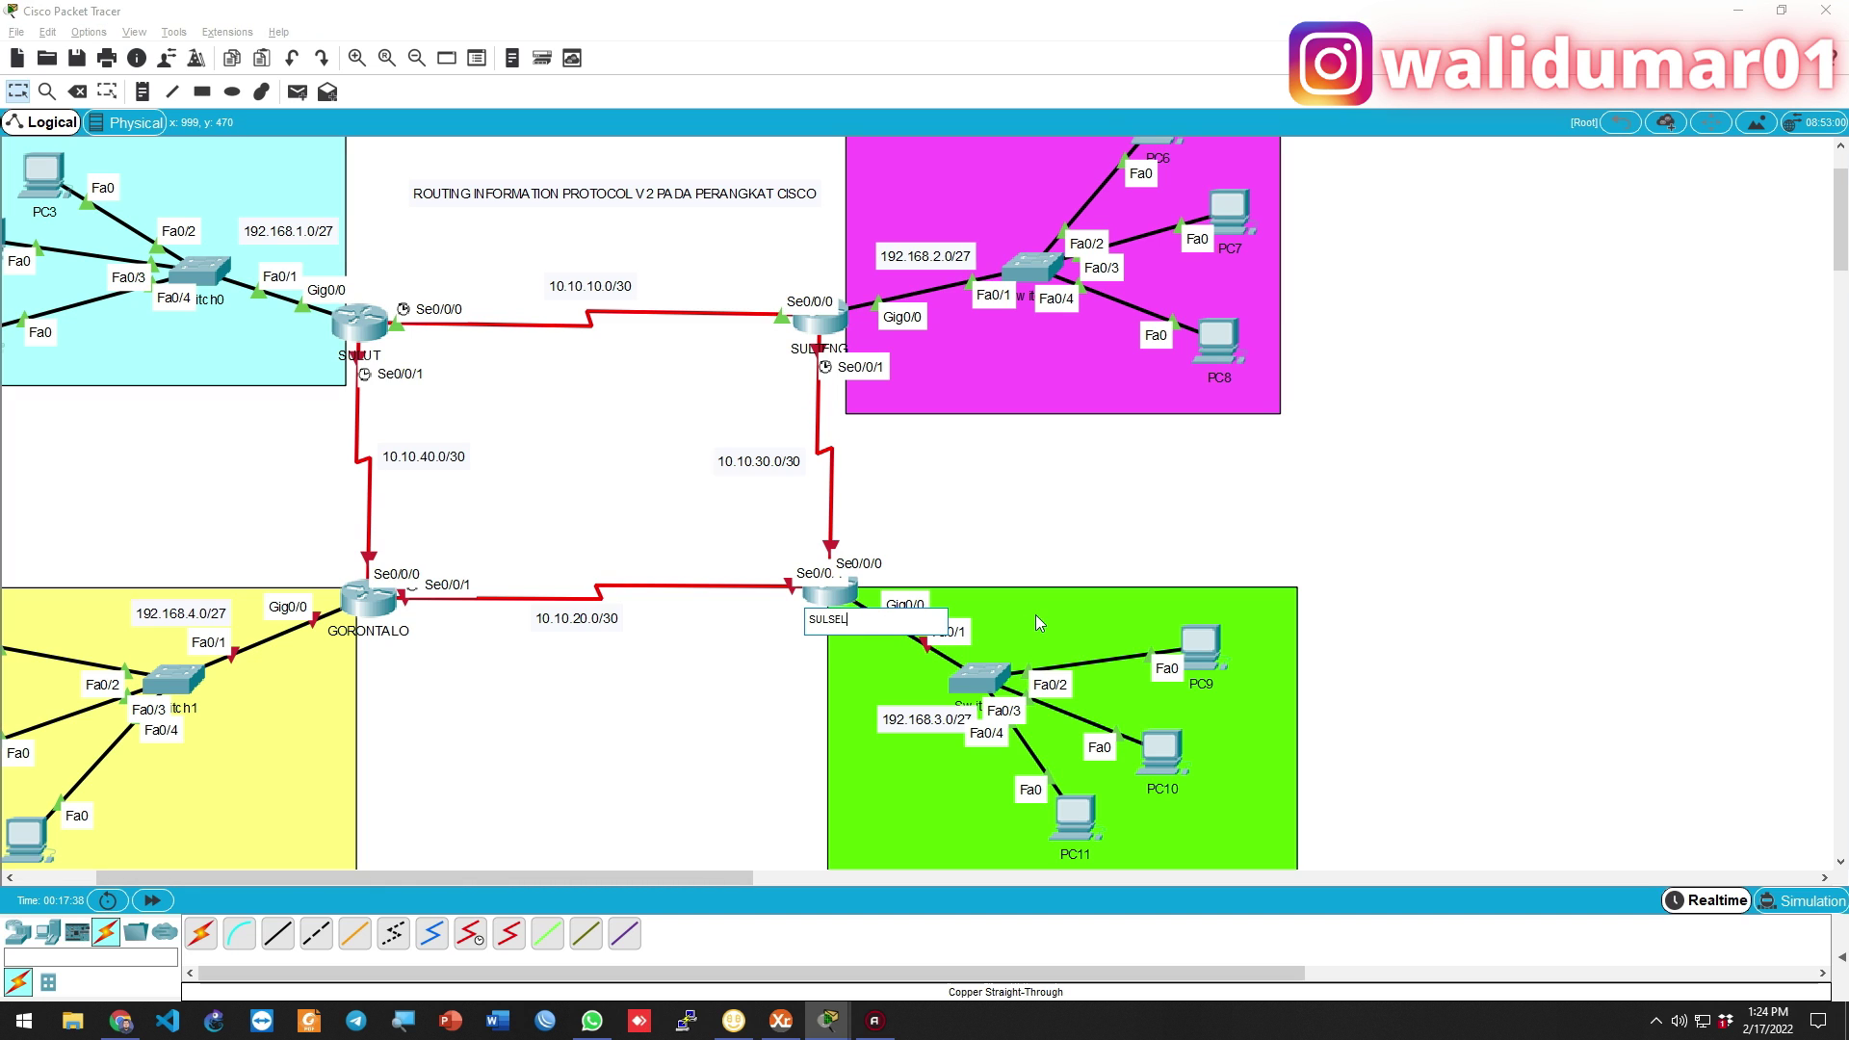
key("Return")
Open SULSEL's command line in a widened window moved clear of the router topology
left_click(842, 592)
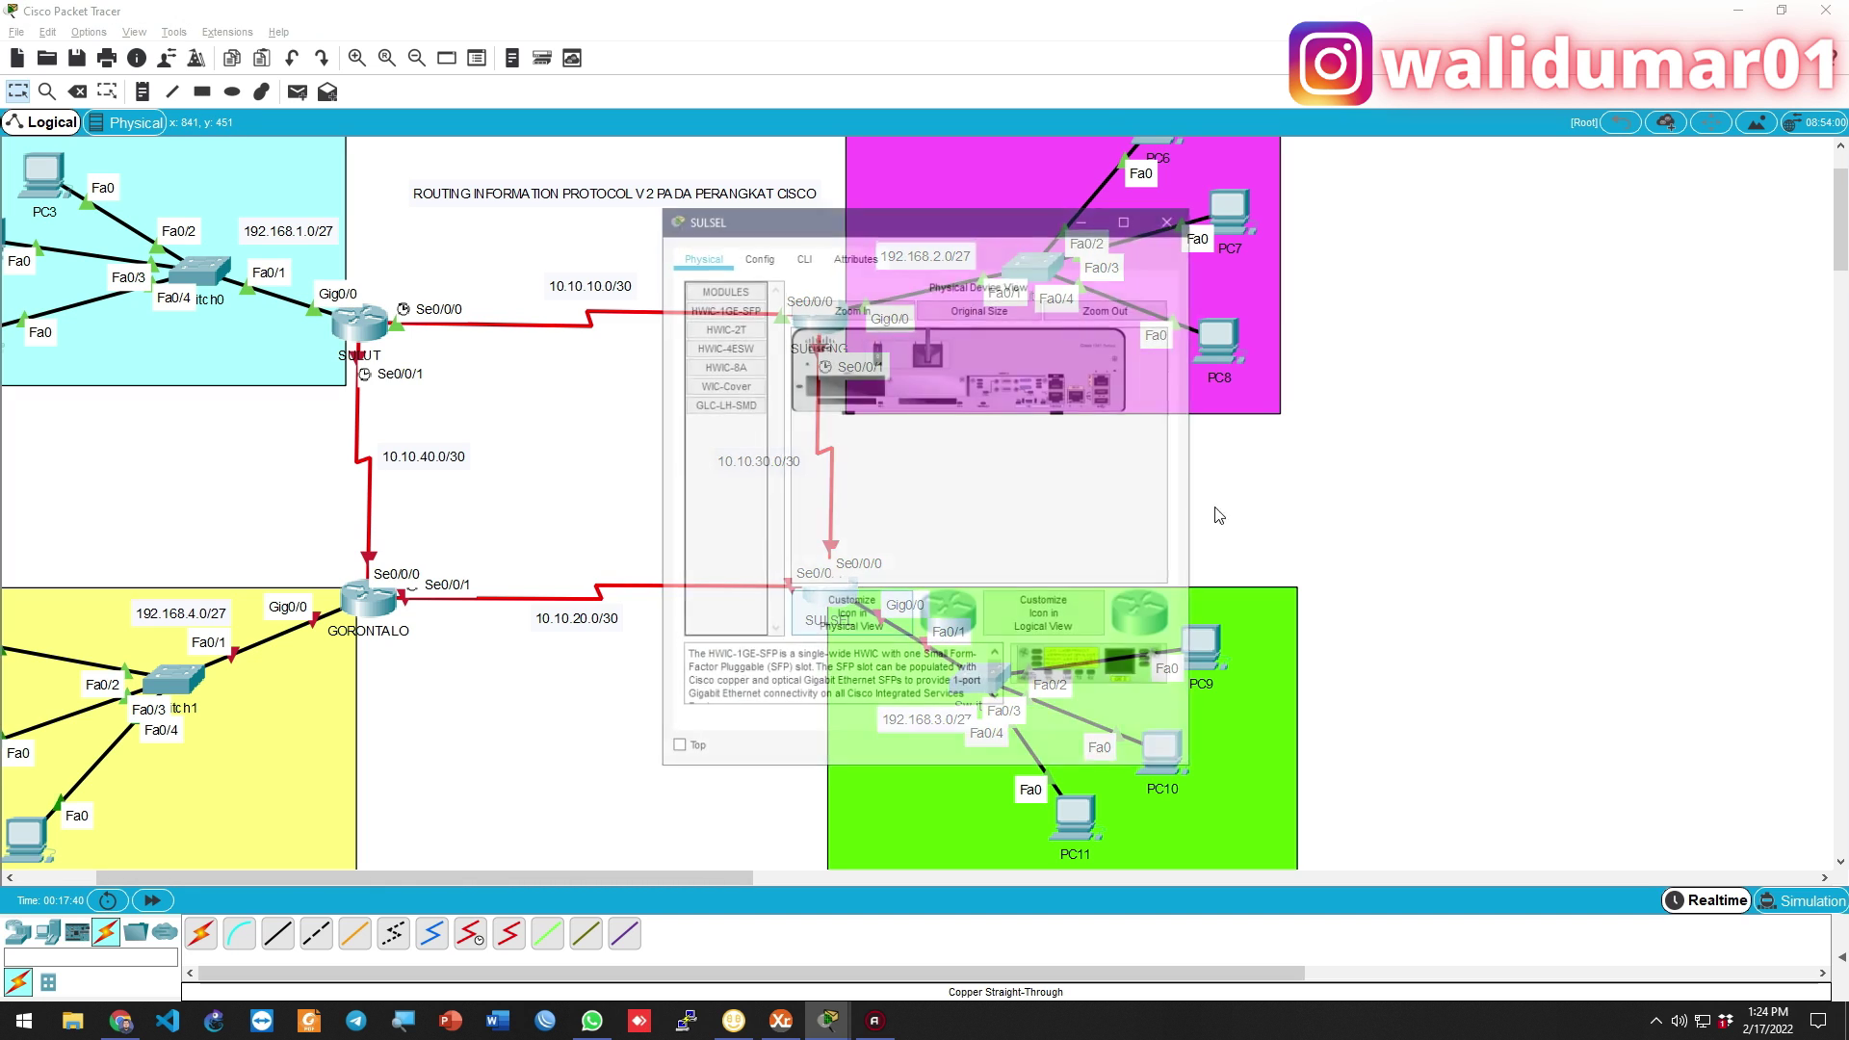
left_click_drag(1197, 483, 1672, 483)
left_click_drag(1286, 212, 1486, 27)
left_click(998, 61)
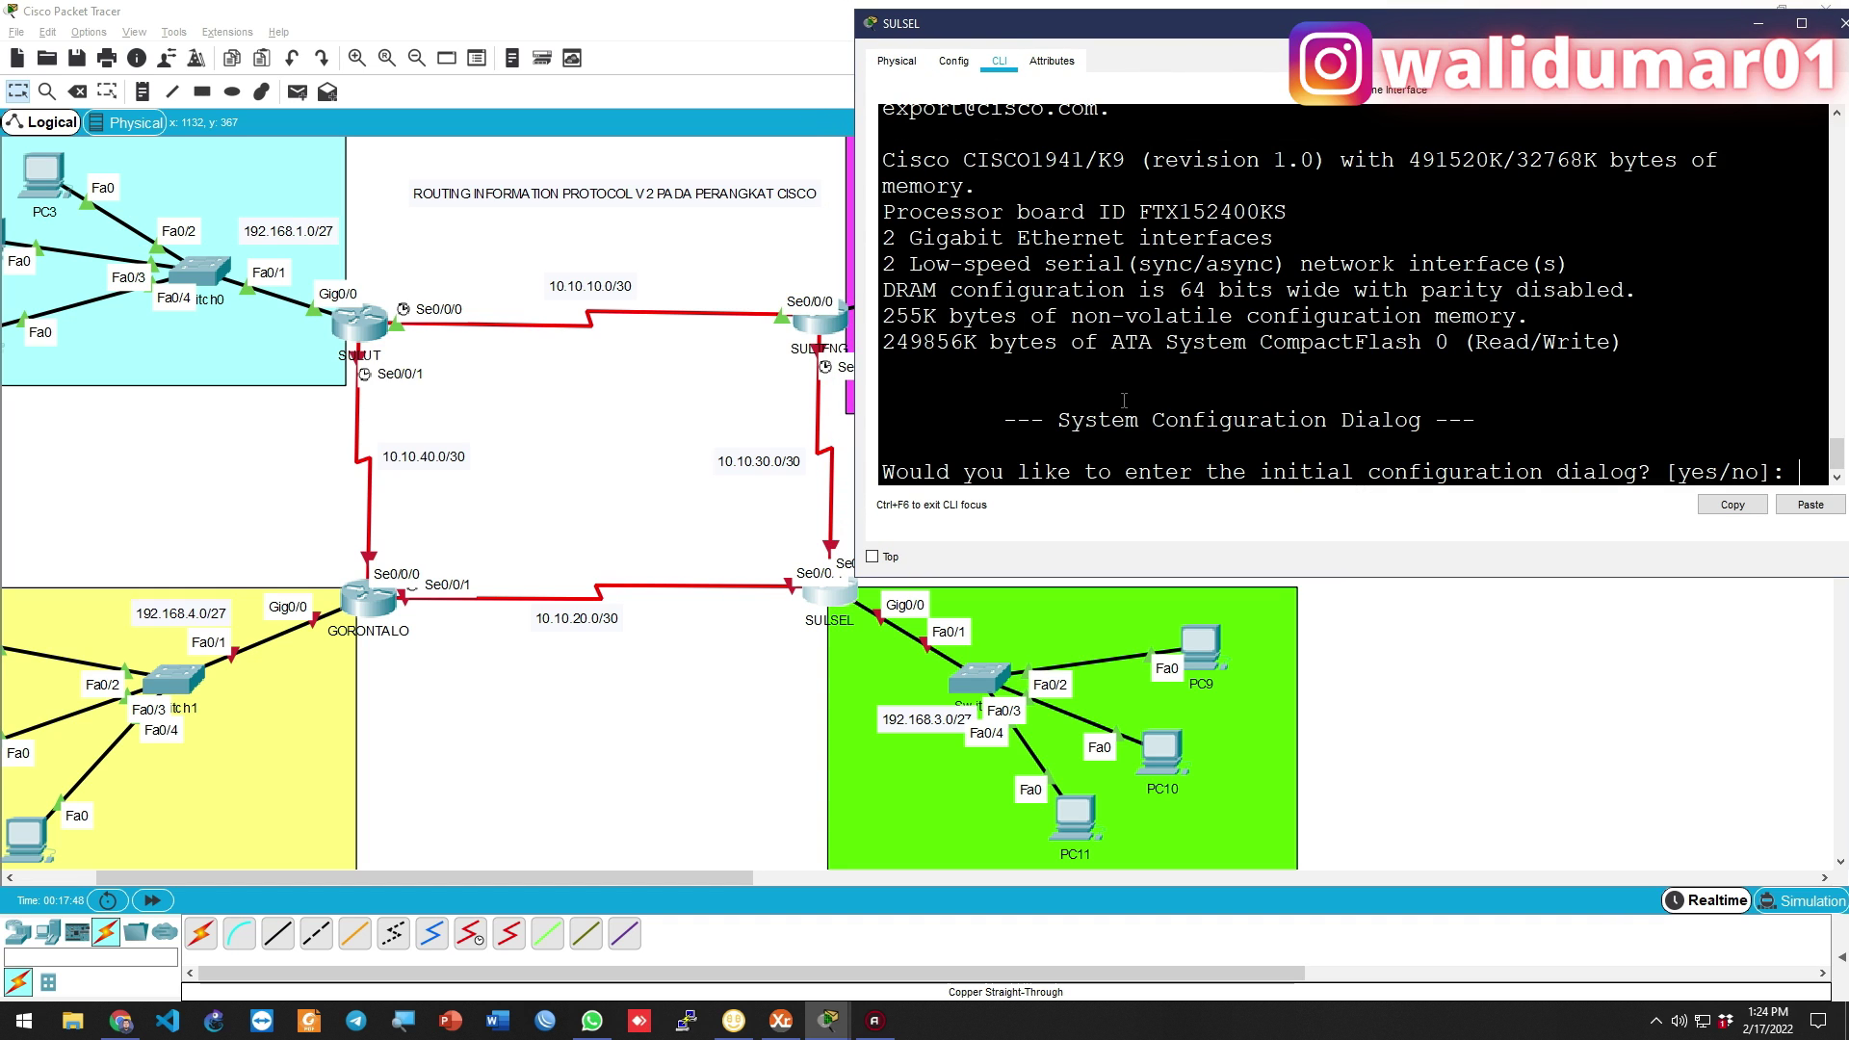
Decline SULSEL's initial configuration dialog and set the hostname to SULSEL in global configuration mode
type("no")
key("Return")
key("Return")
type("en")
key("Return")
type("conf t")
key("Return")
type("in")
type("stname SU")
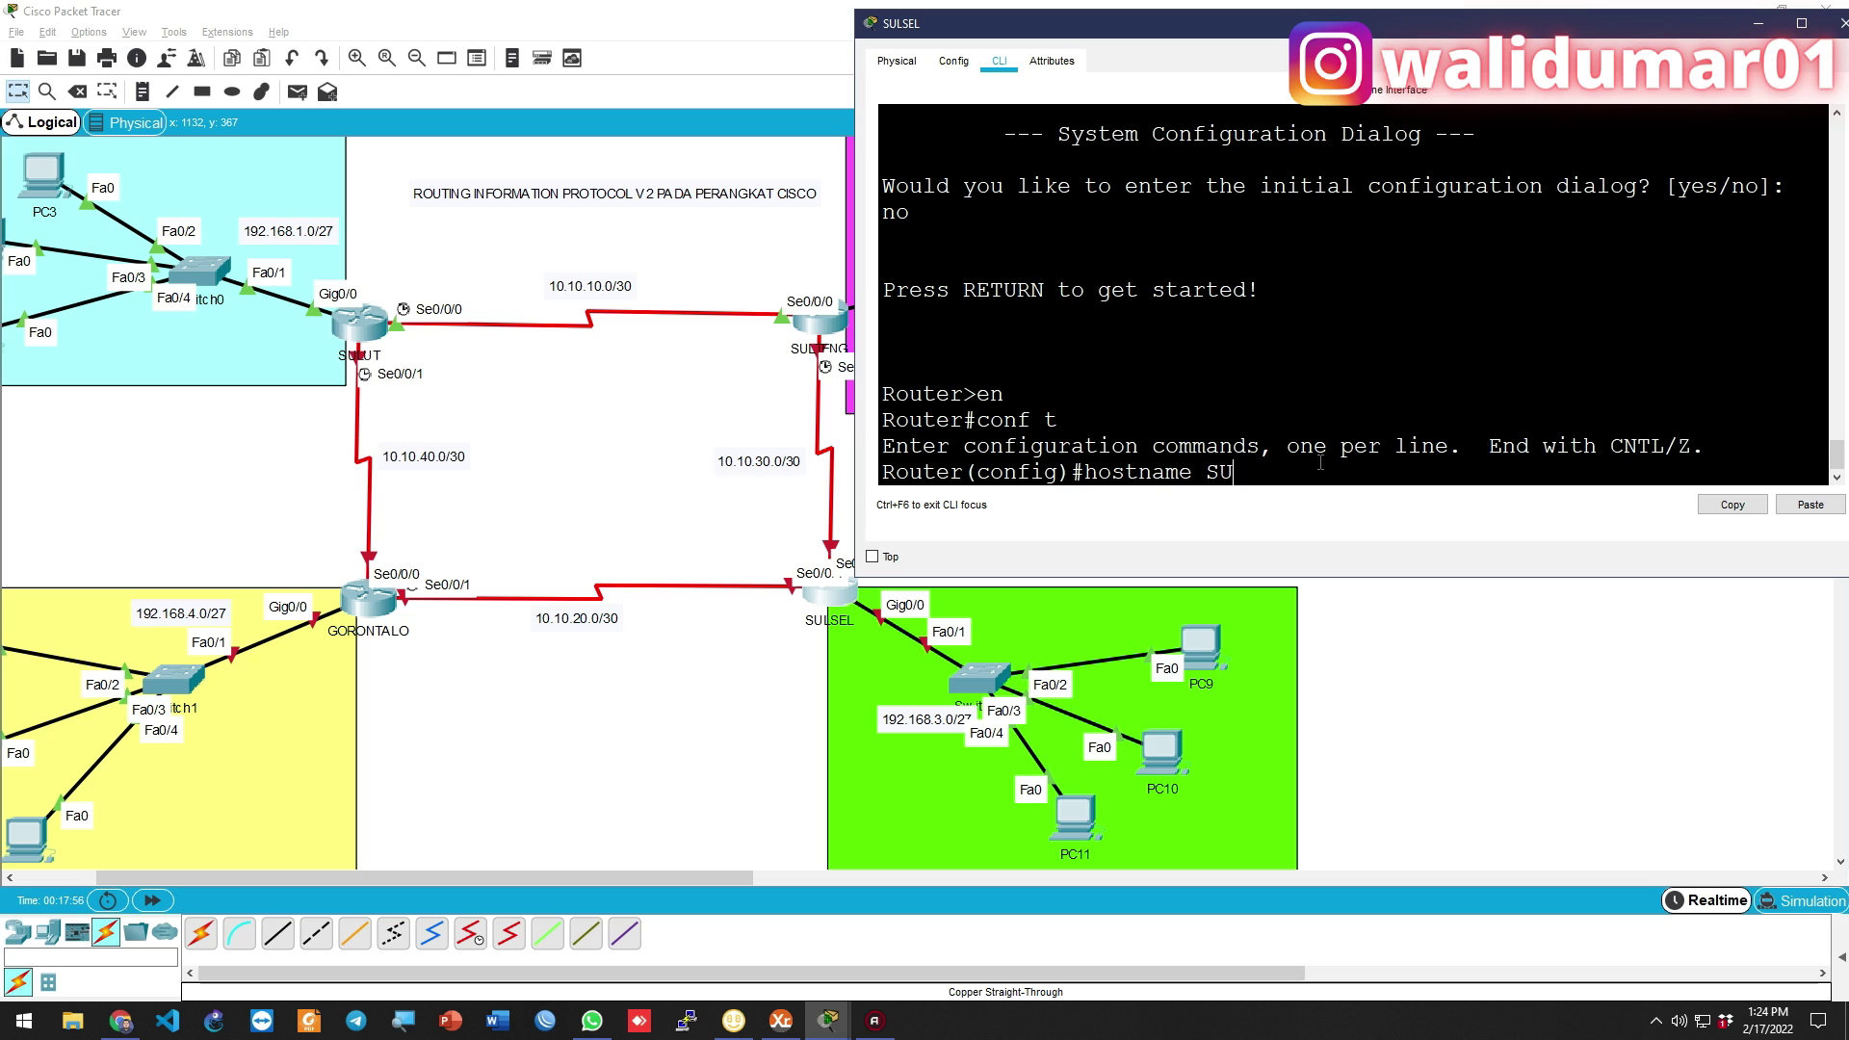
type("LSEL")
key("Return")
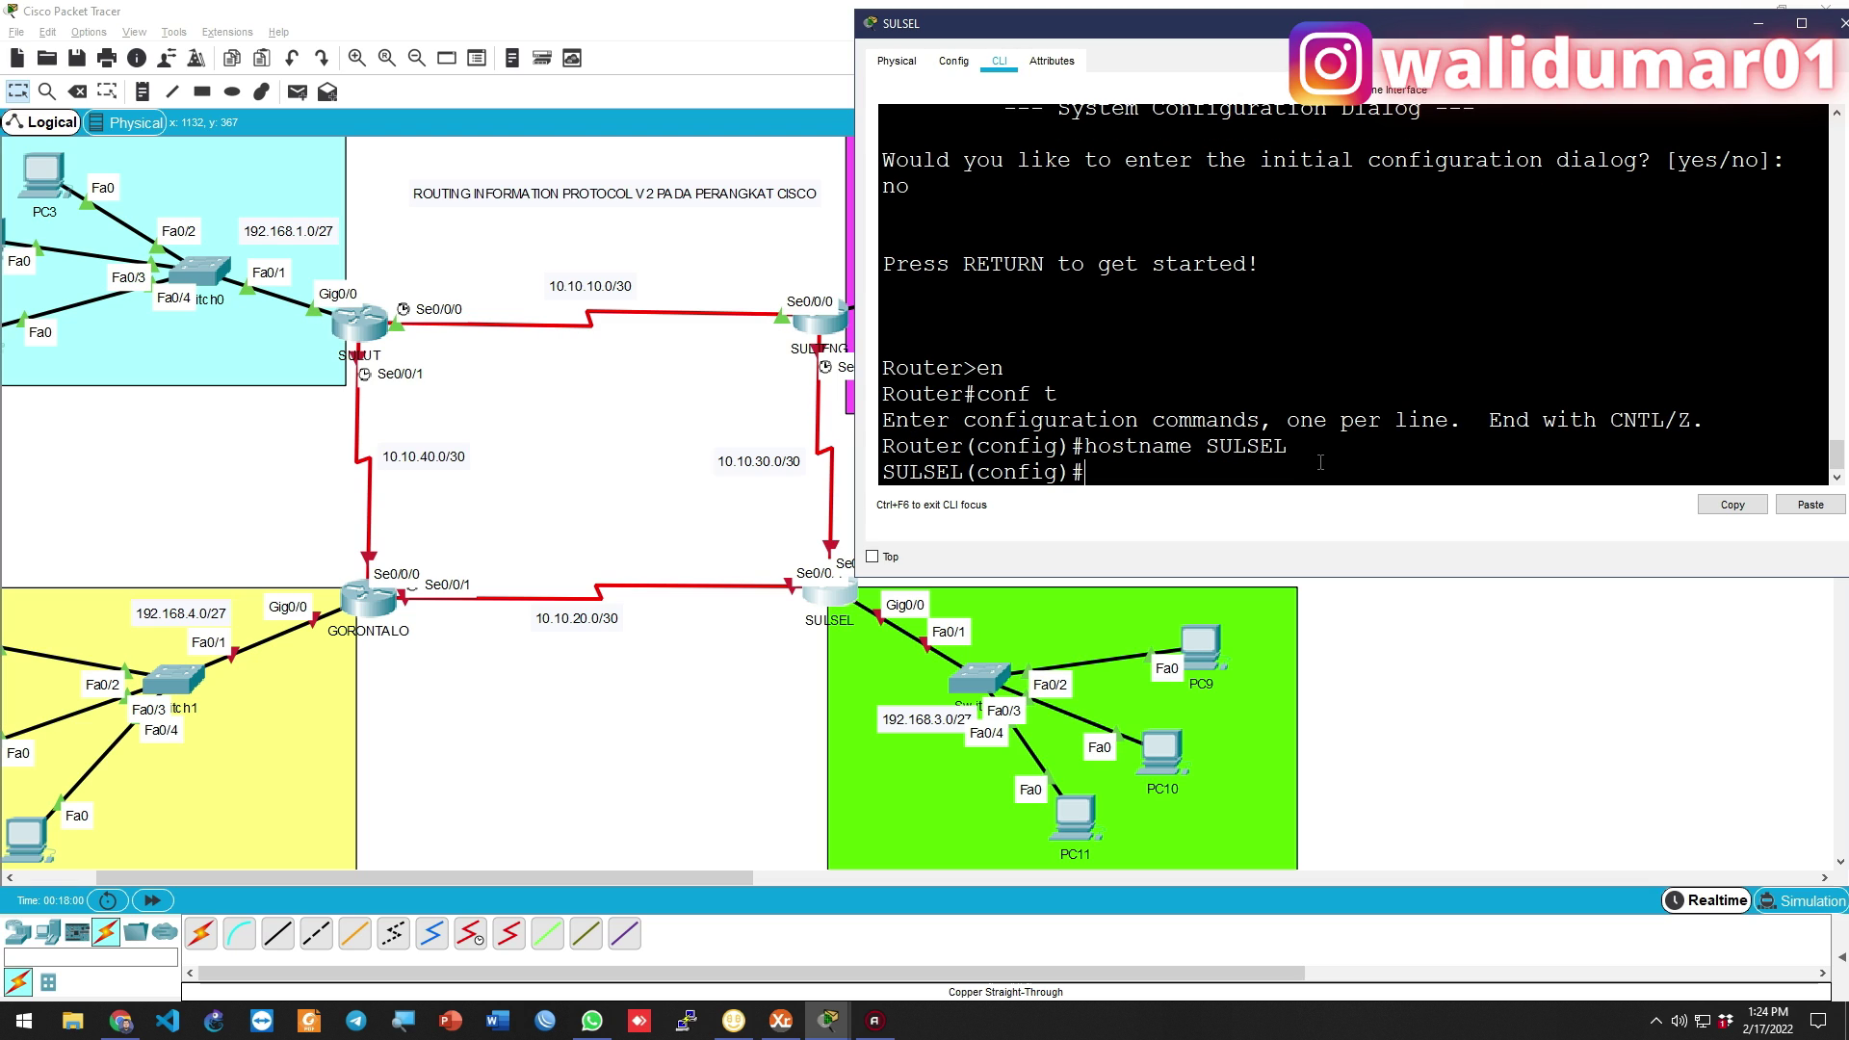
Assign 192.168.3.1 255.255.255.224 to SULSEL's g0/0 interface, enable it and leave the interface
type("int g0/0")
key("Return")
type("ip addres")
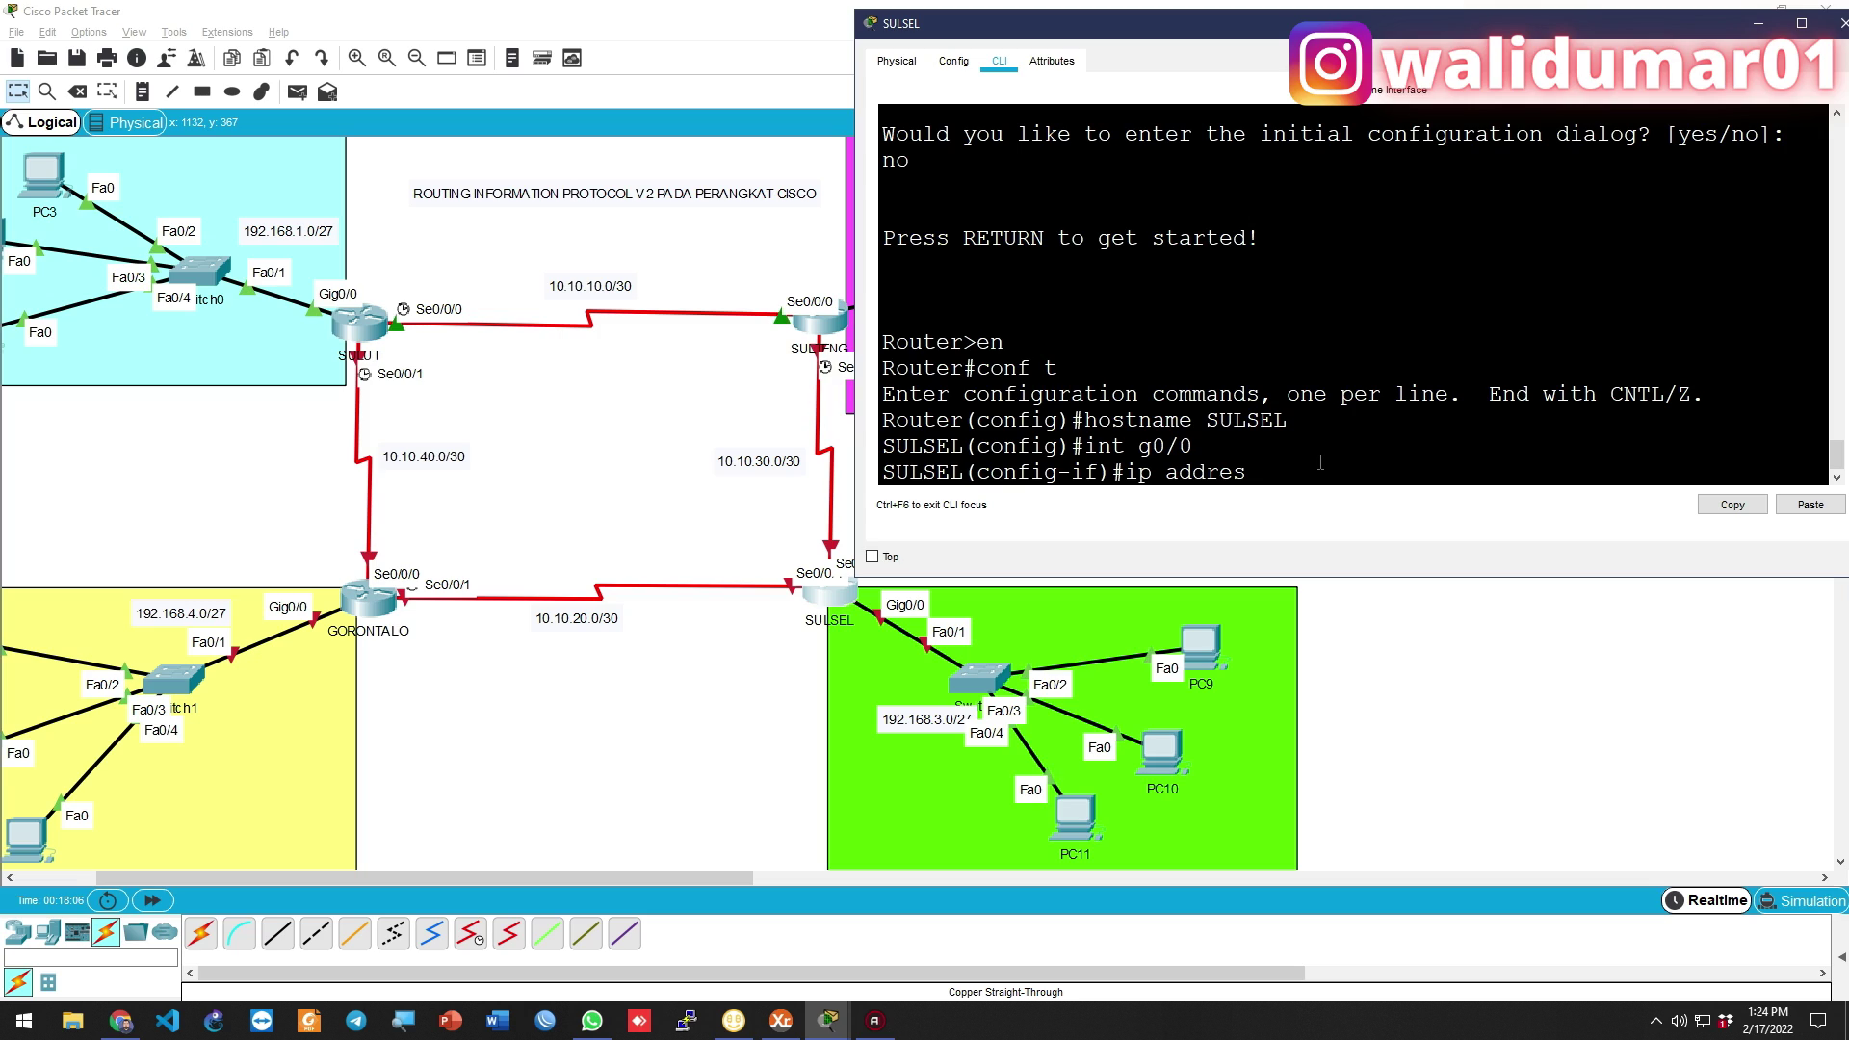
type("s 192.168.3.1 255.255.255.224")
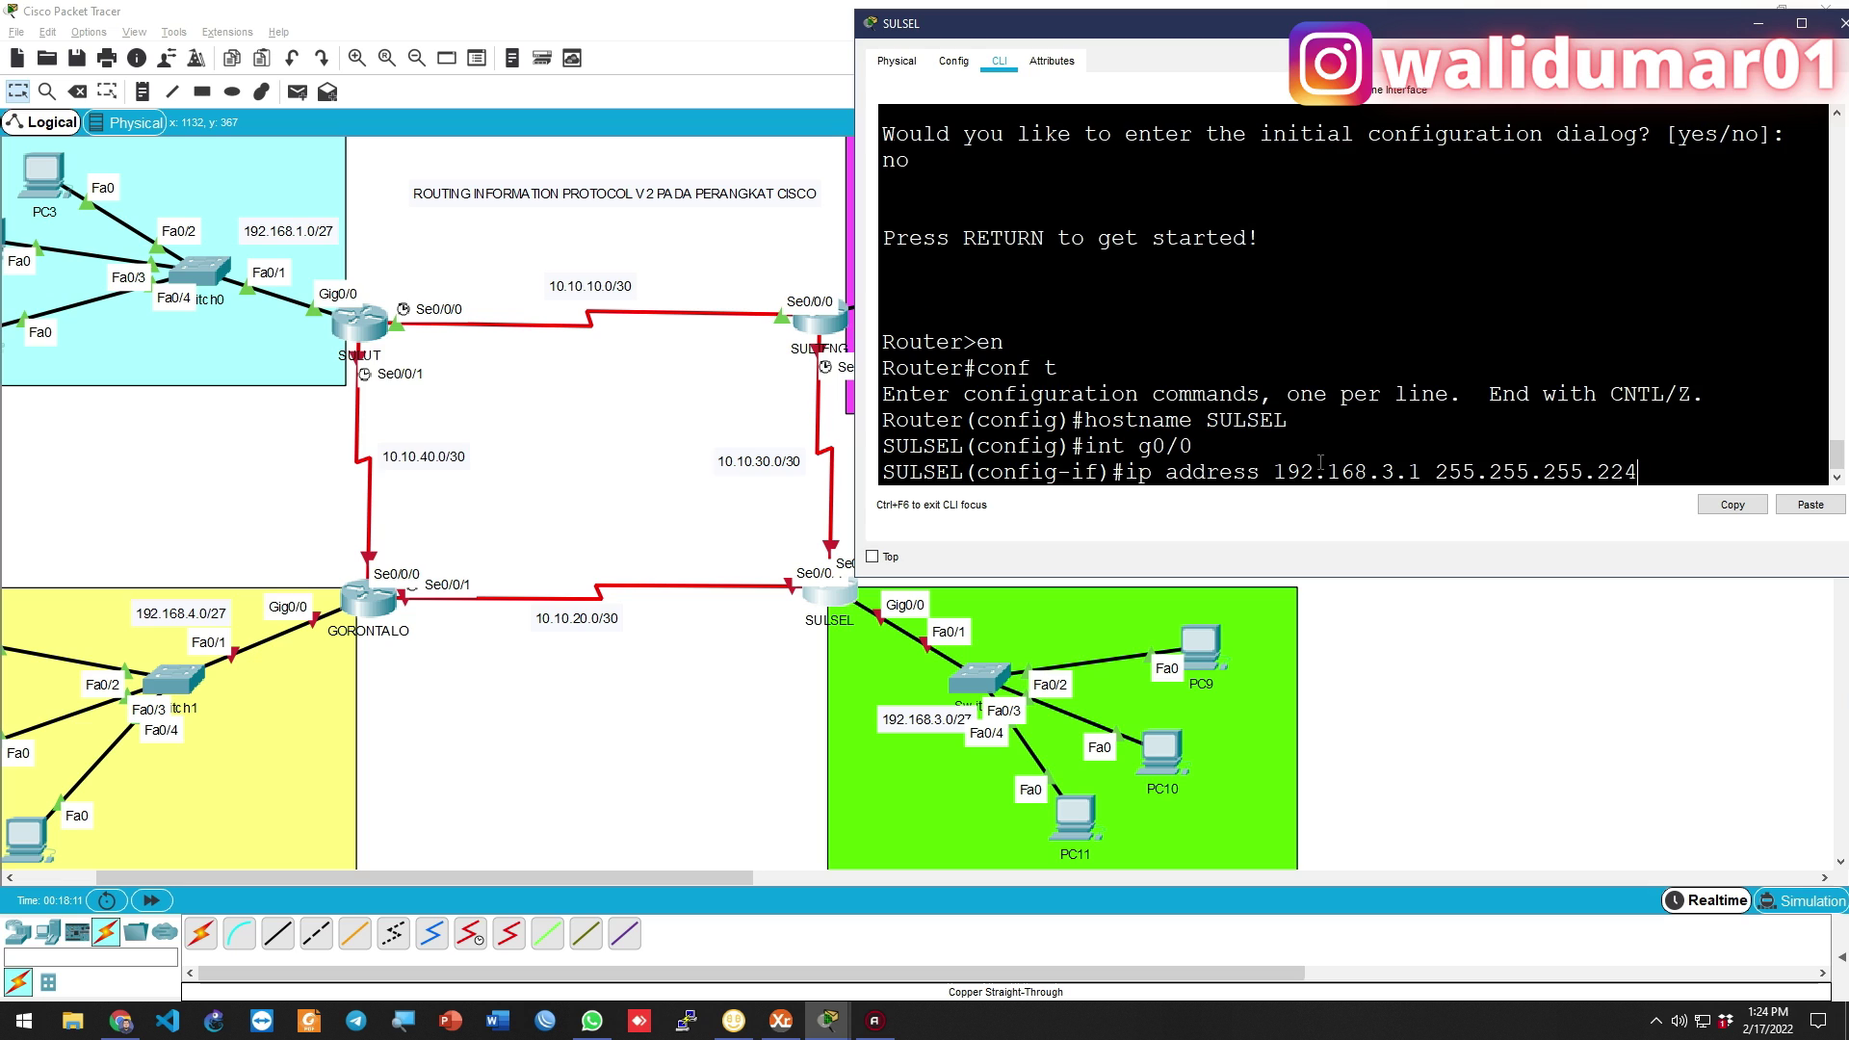
key("Return")
type("no shutdown")
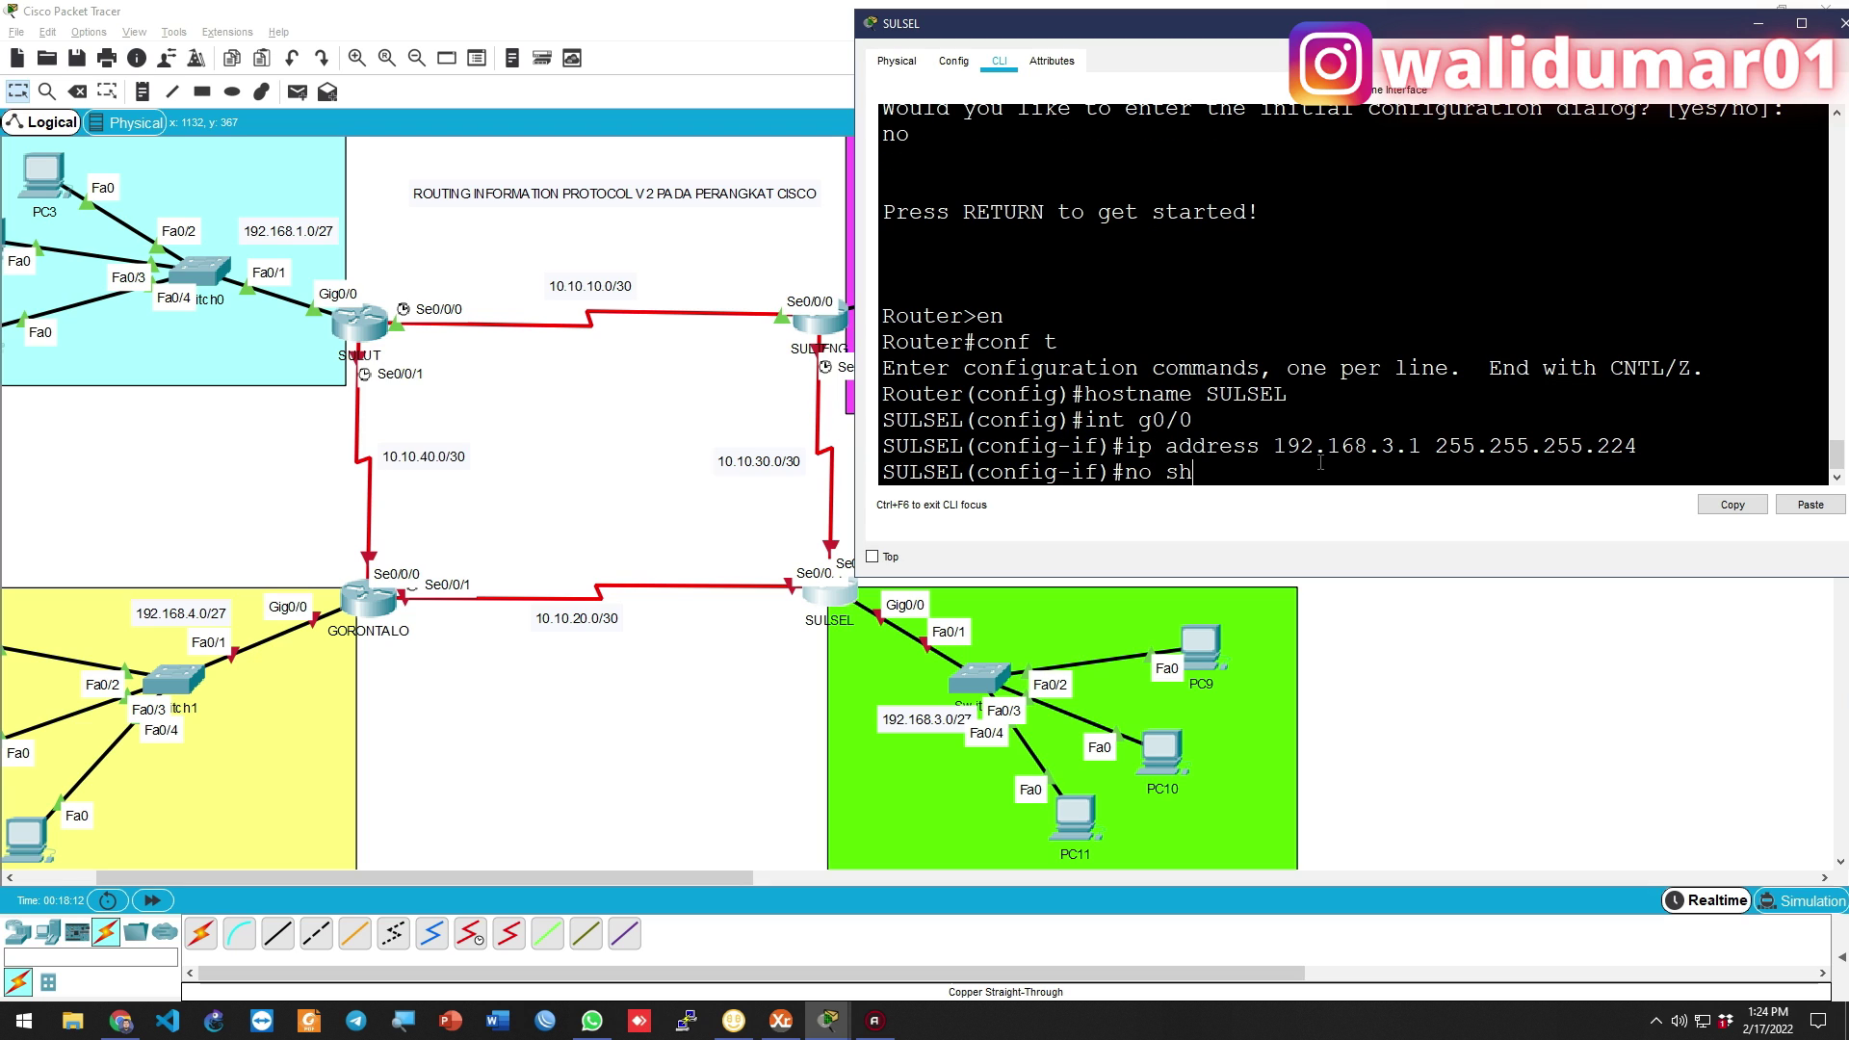
key("Return")
key("Return")
type("exit")
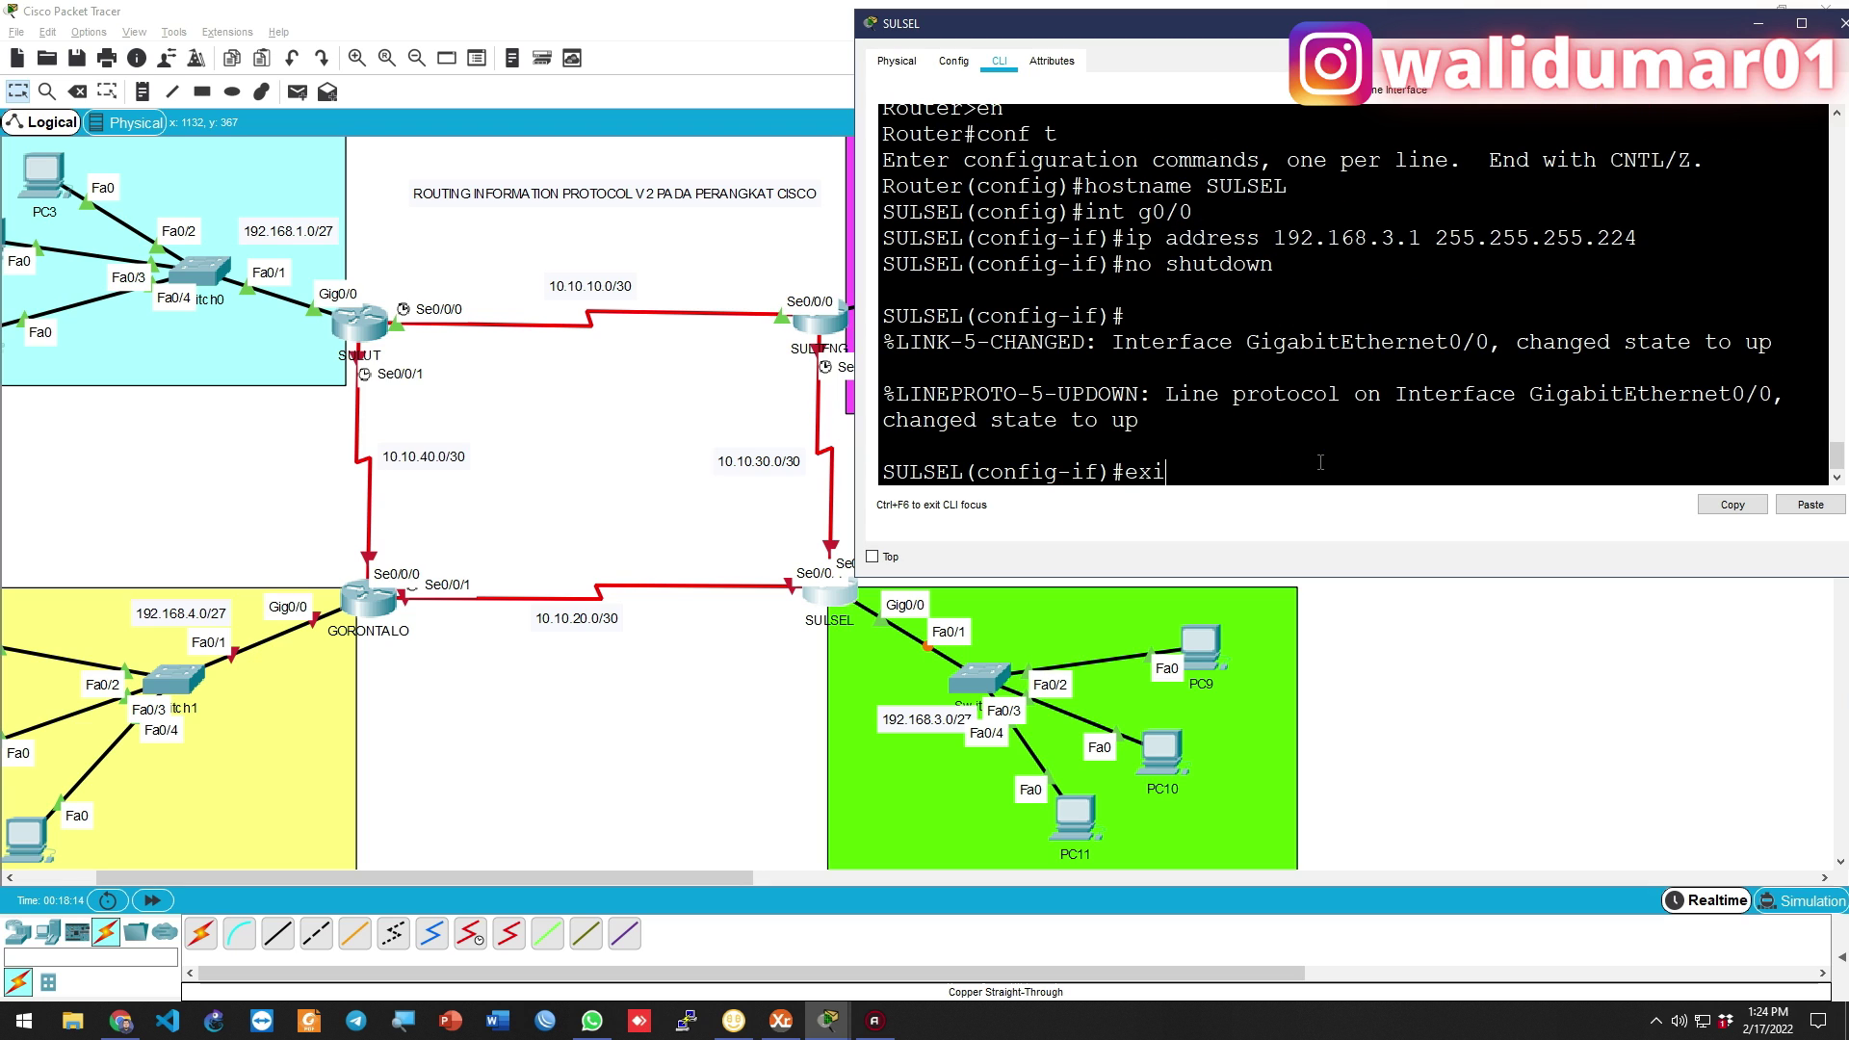
key("Return")
Enter SULSEL's s0/0/1 interface, assign it 10.10.30.2 255.255.255.252 and enable it
type("int s0/0/1")
key("Return")
type("ip add 10.10.30.")
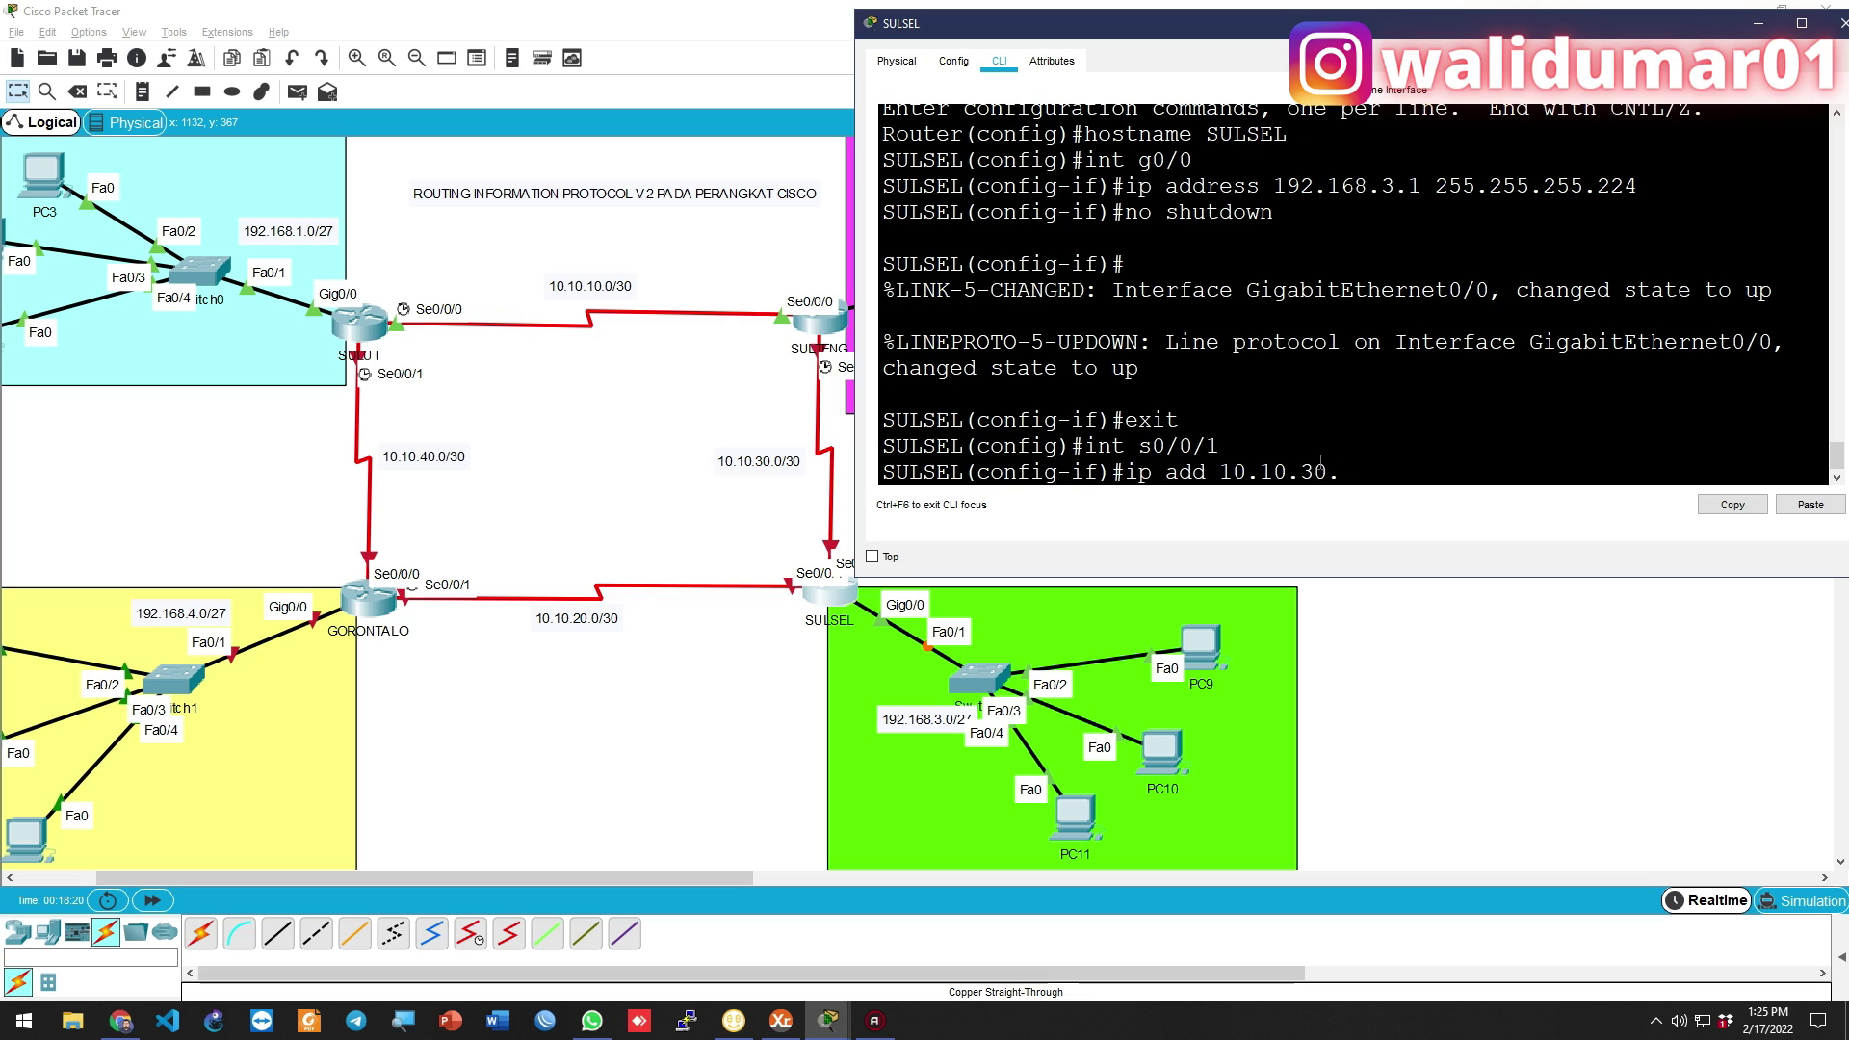
type("2 255.255.255.255.252")
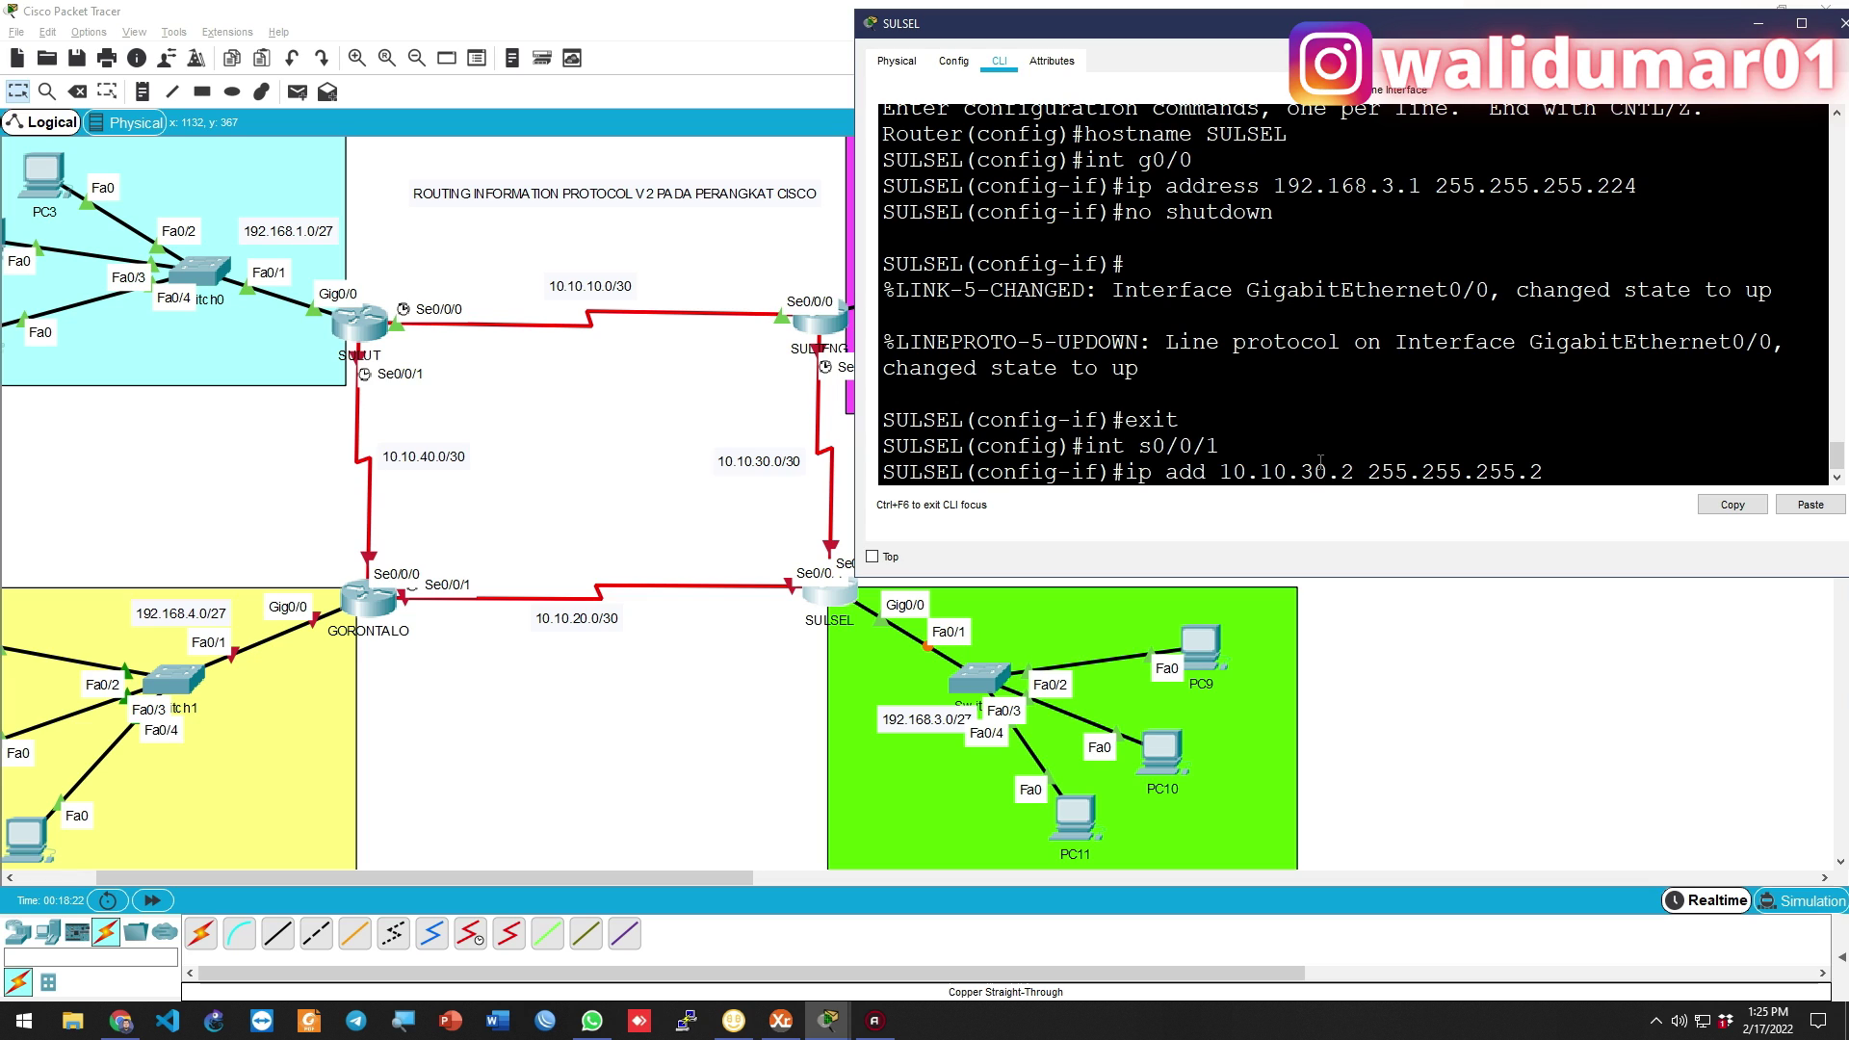
key("Return")
type("no shutdown")
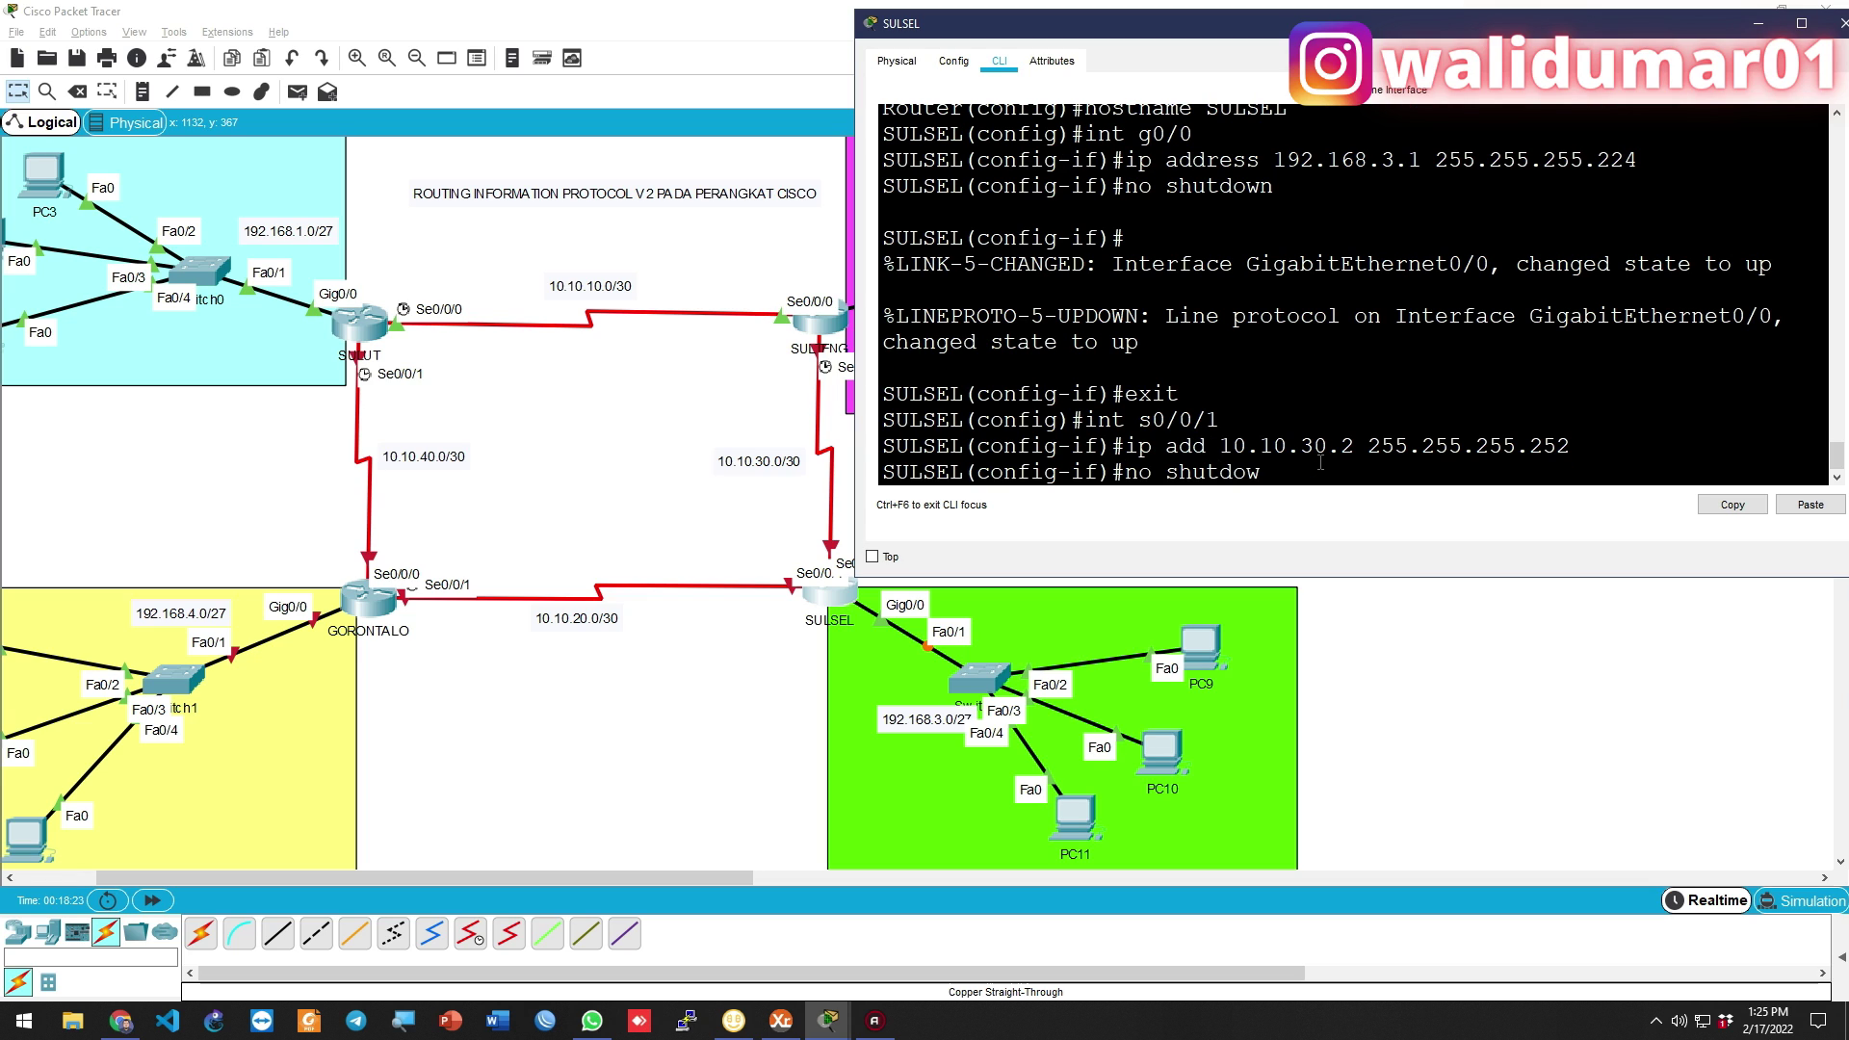
key("Return")
key("Return")
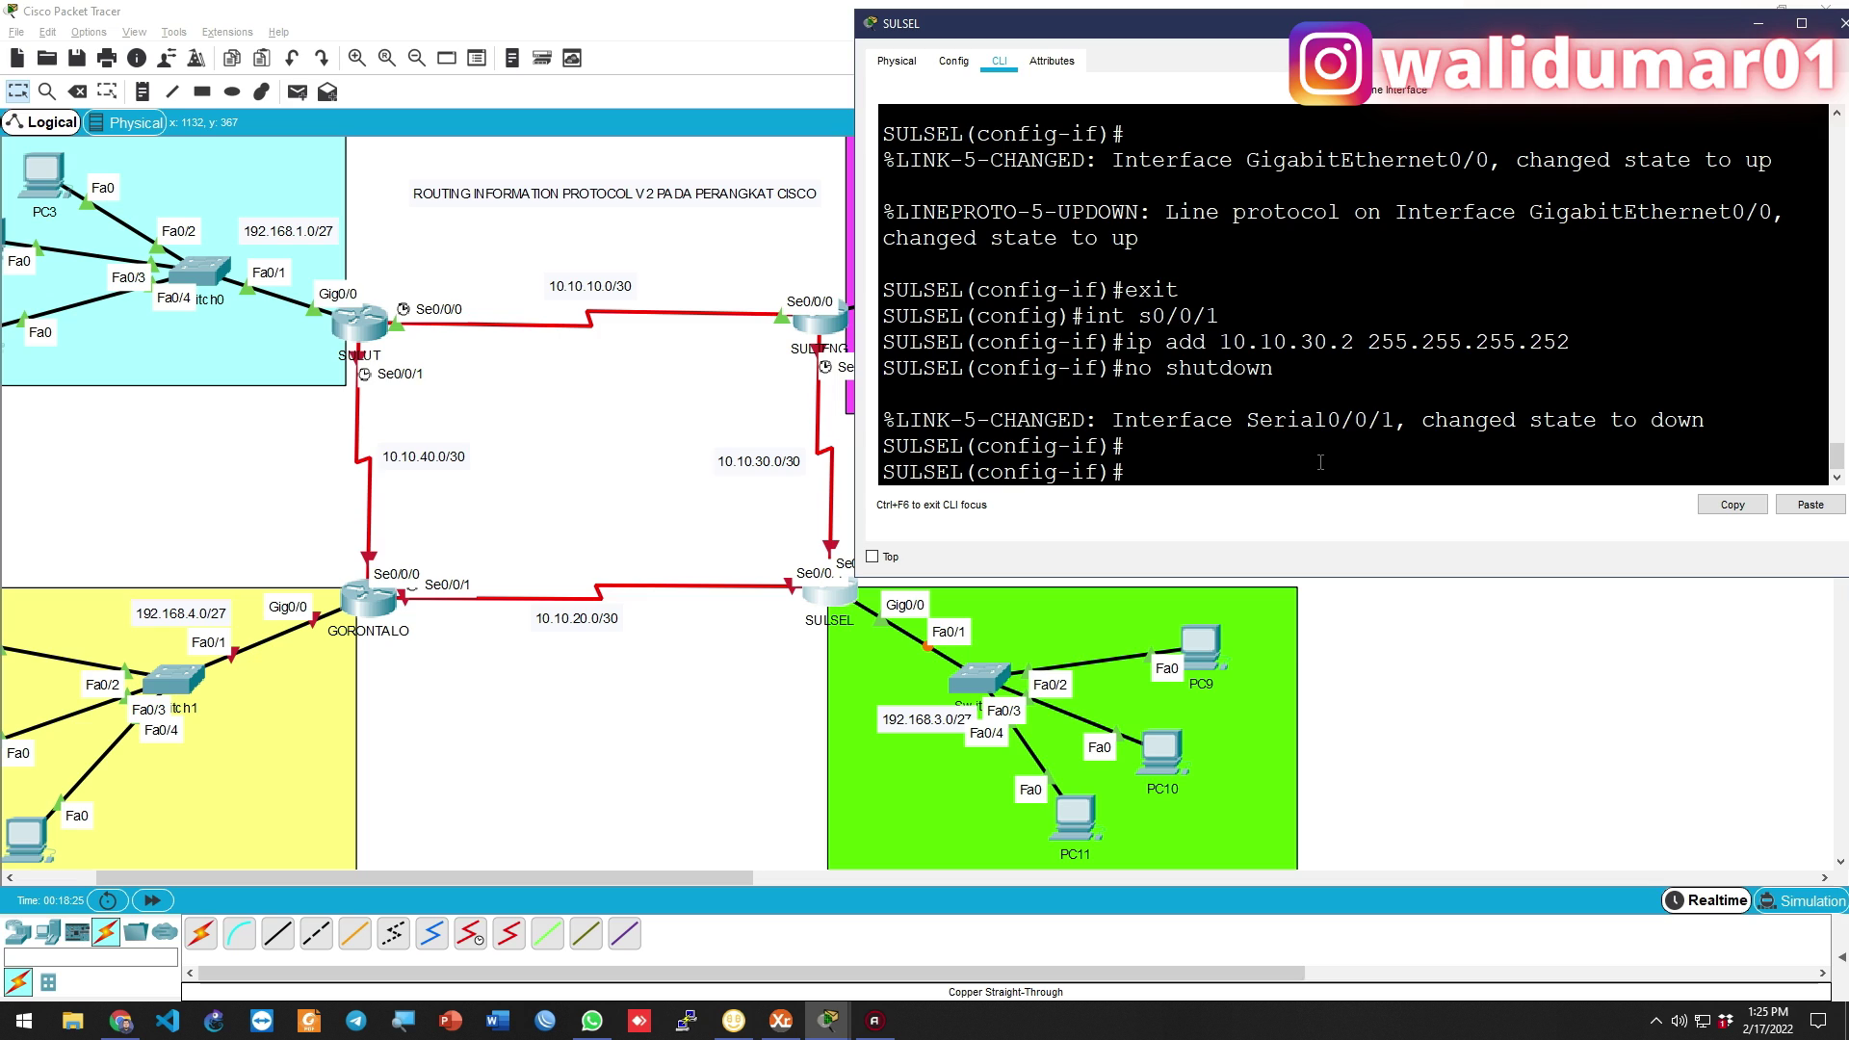
Shift SULSEL's window aside and move the SULSEL router slightly so its serial port labels can be read
left_click_drag(1002, 34, 1062, 36)
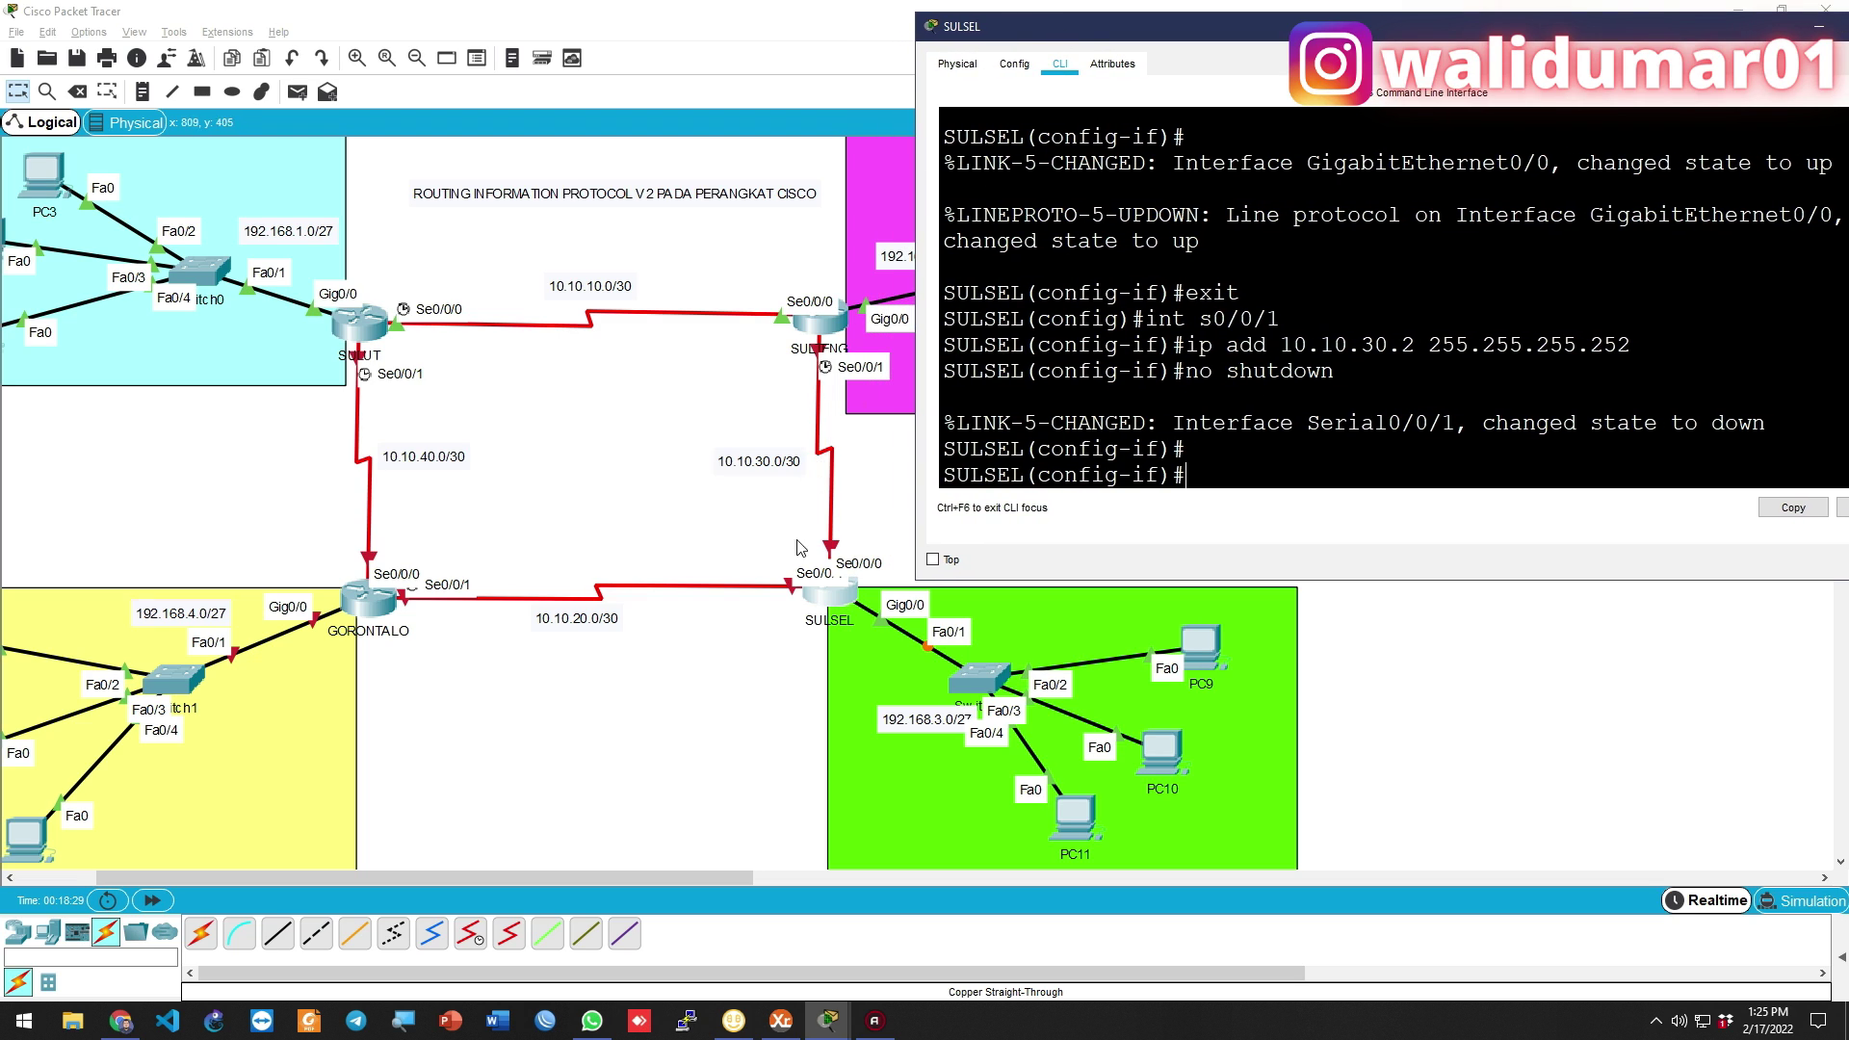
mouse_move(826, 594)
left_mouse_down()
mouse_move(818, 563)
mouse_move(834, 586)
left_mouse_up()
left_click(833, 586)
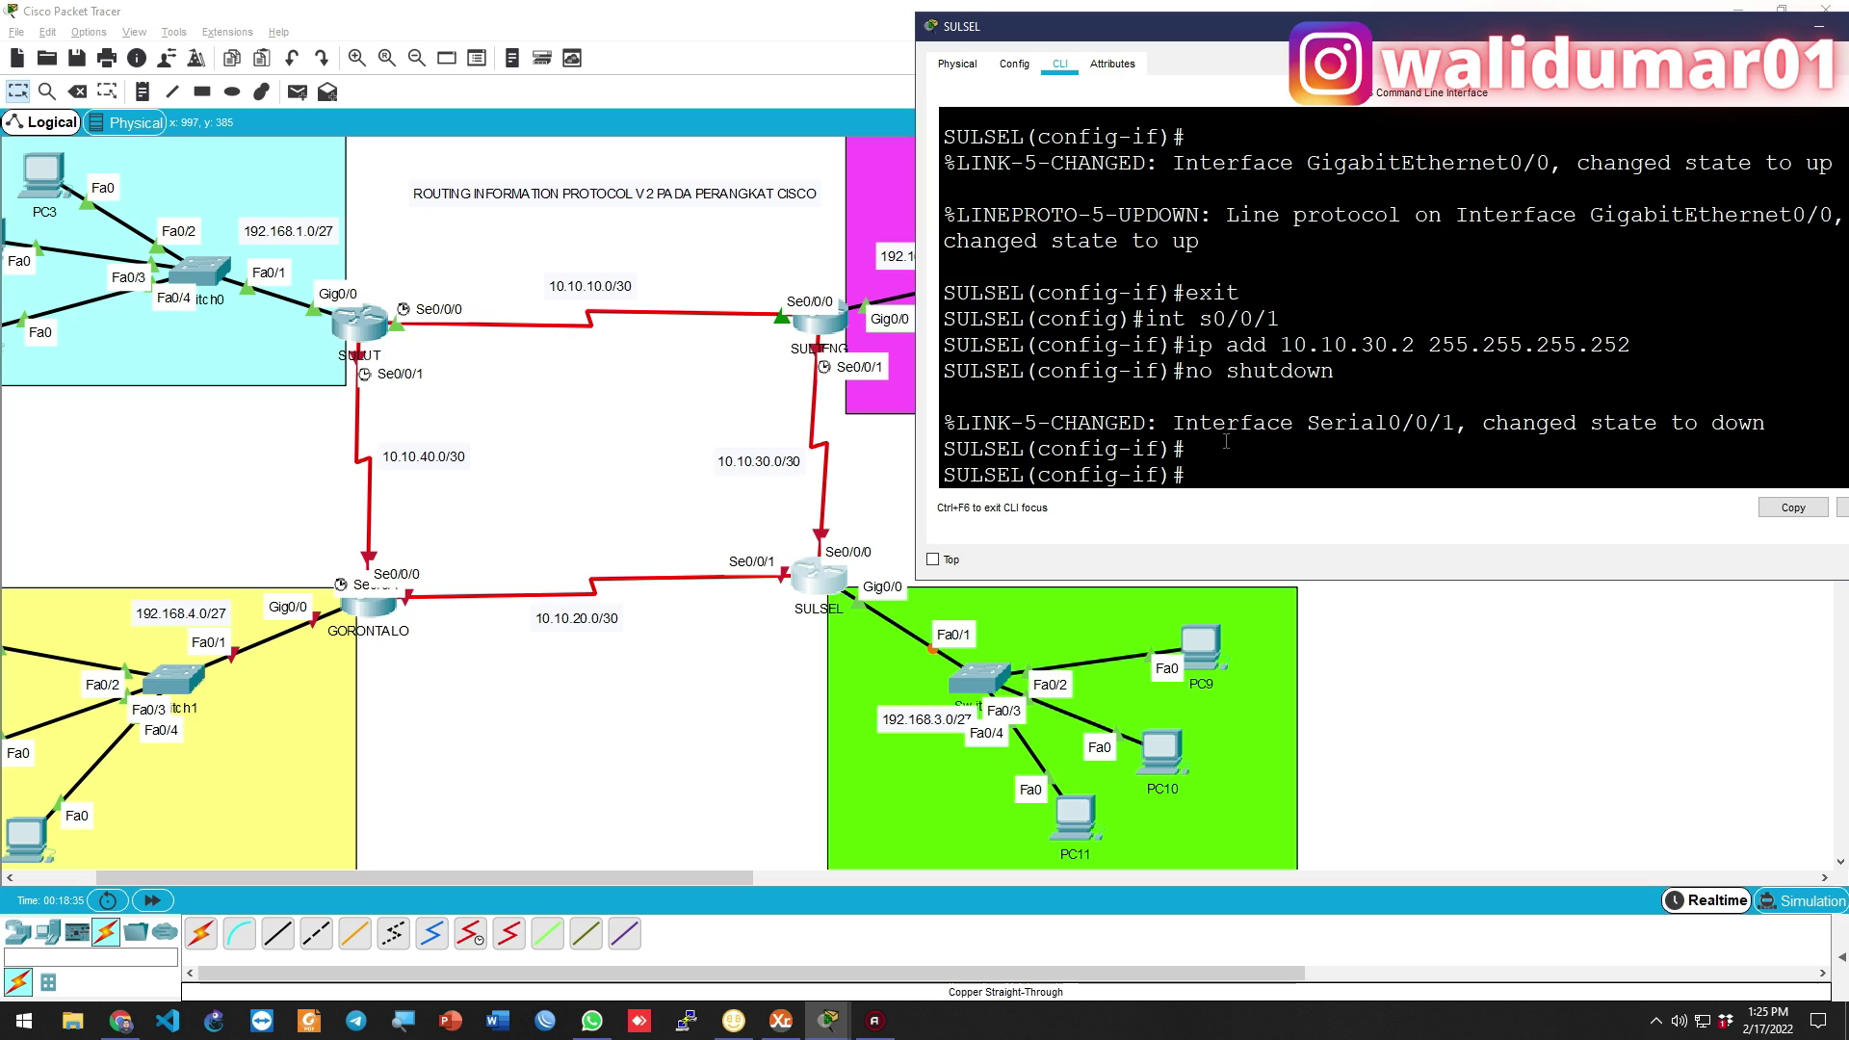
Remove the 10.10.30.2 255.255.255.252 address from SULSEL's s0/0/1 interface
type("noo i")
key("Up")
key("Up")
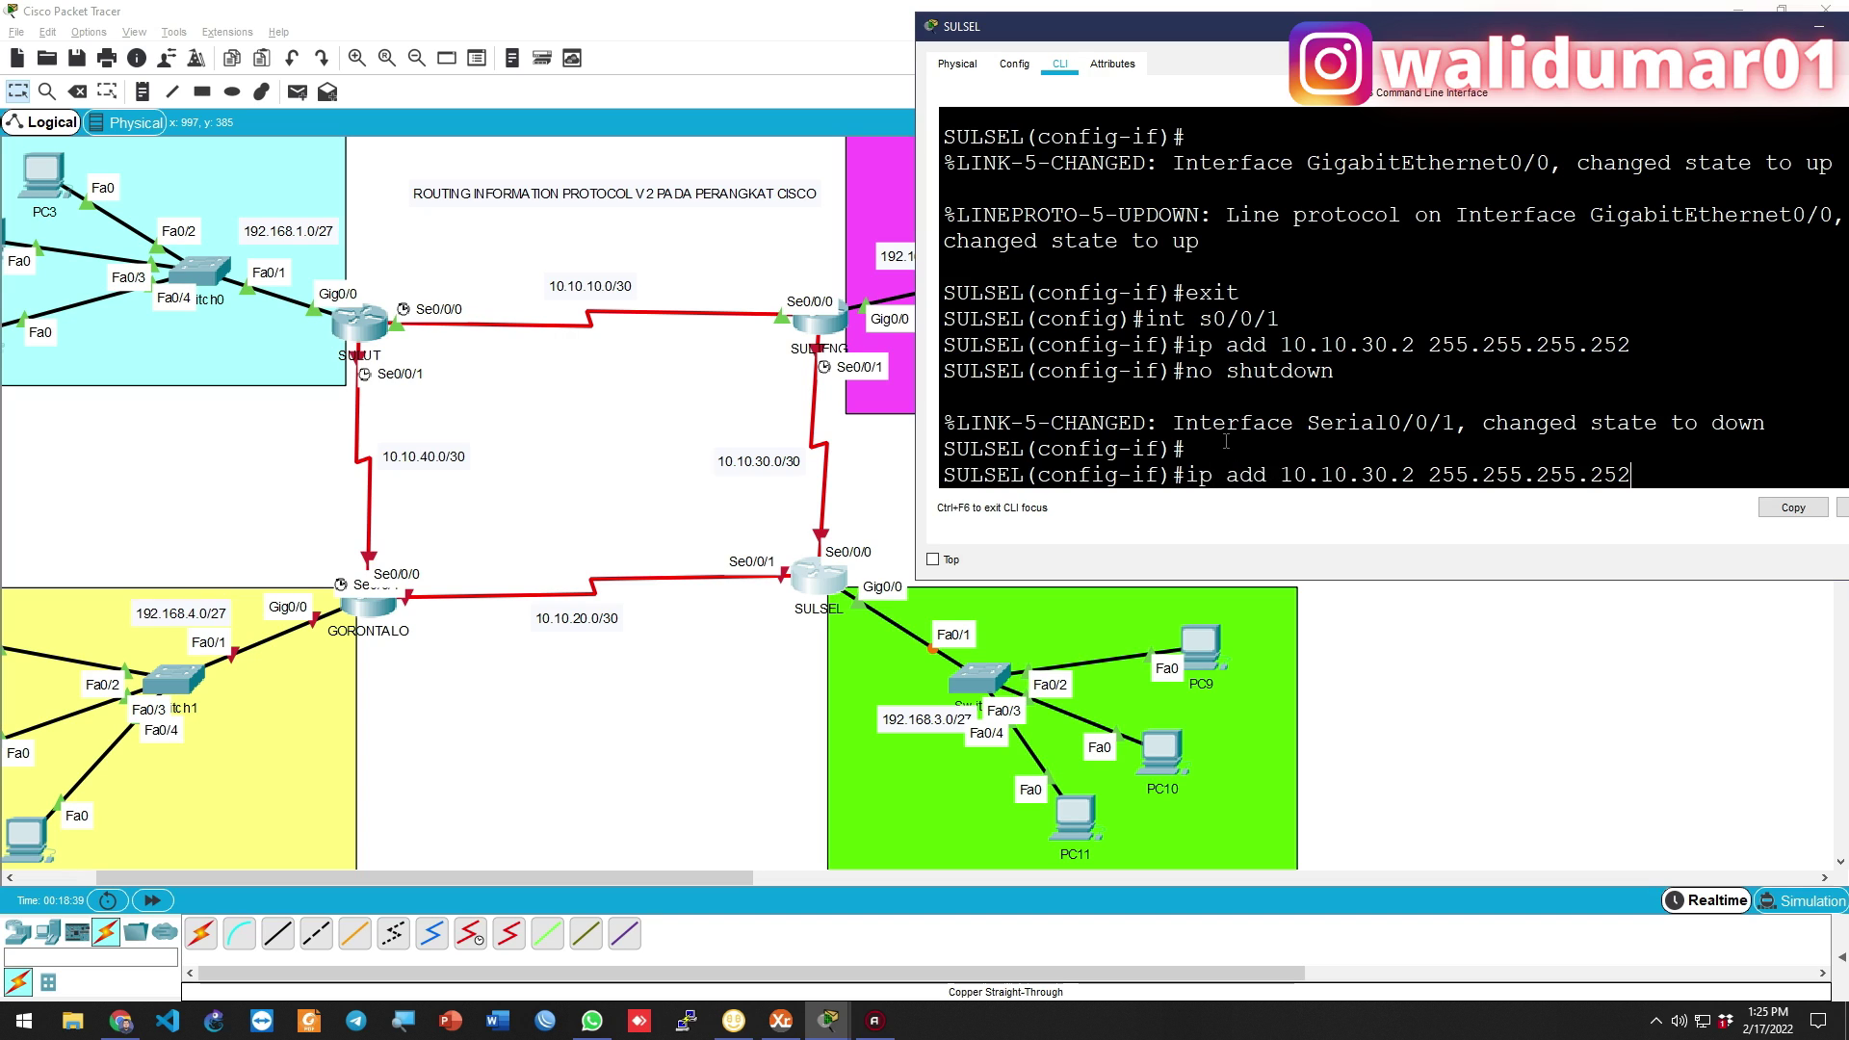
key("Left")
key("Left")
key("Left")
key("Left")
key("Left")
key("Left")
key("Left")
key("Left")
key("ctrl+a")
type("no")
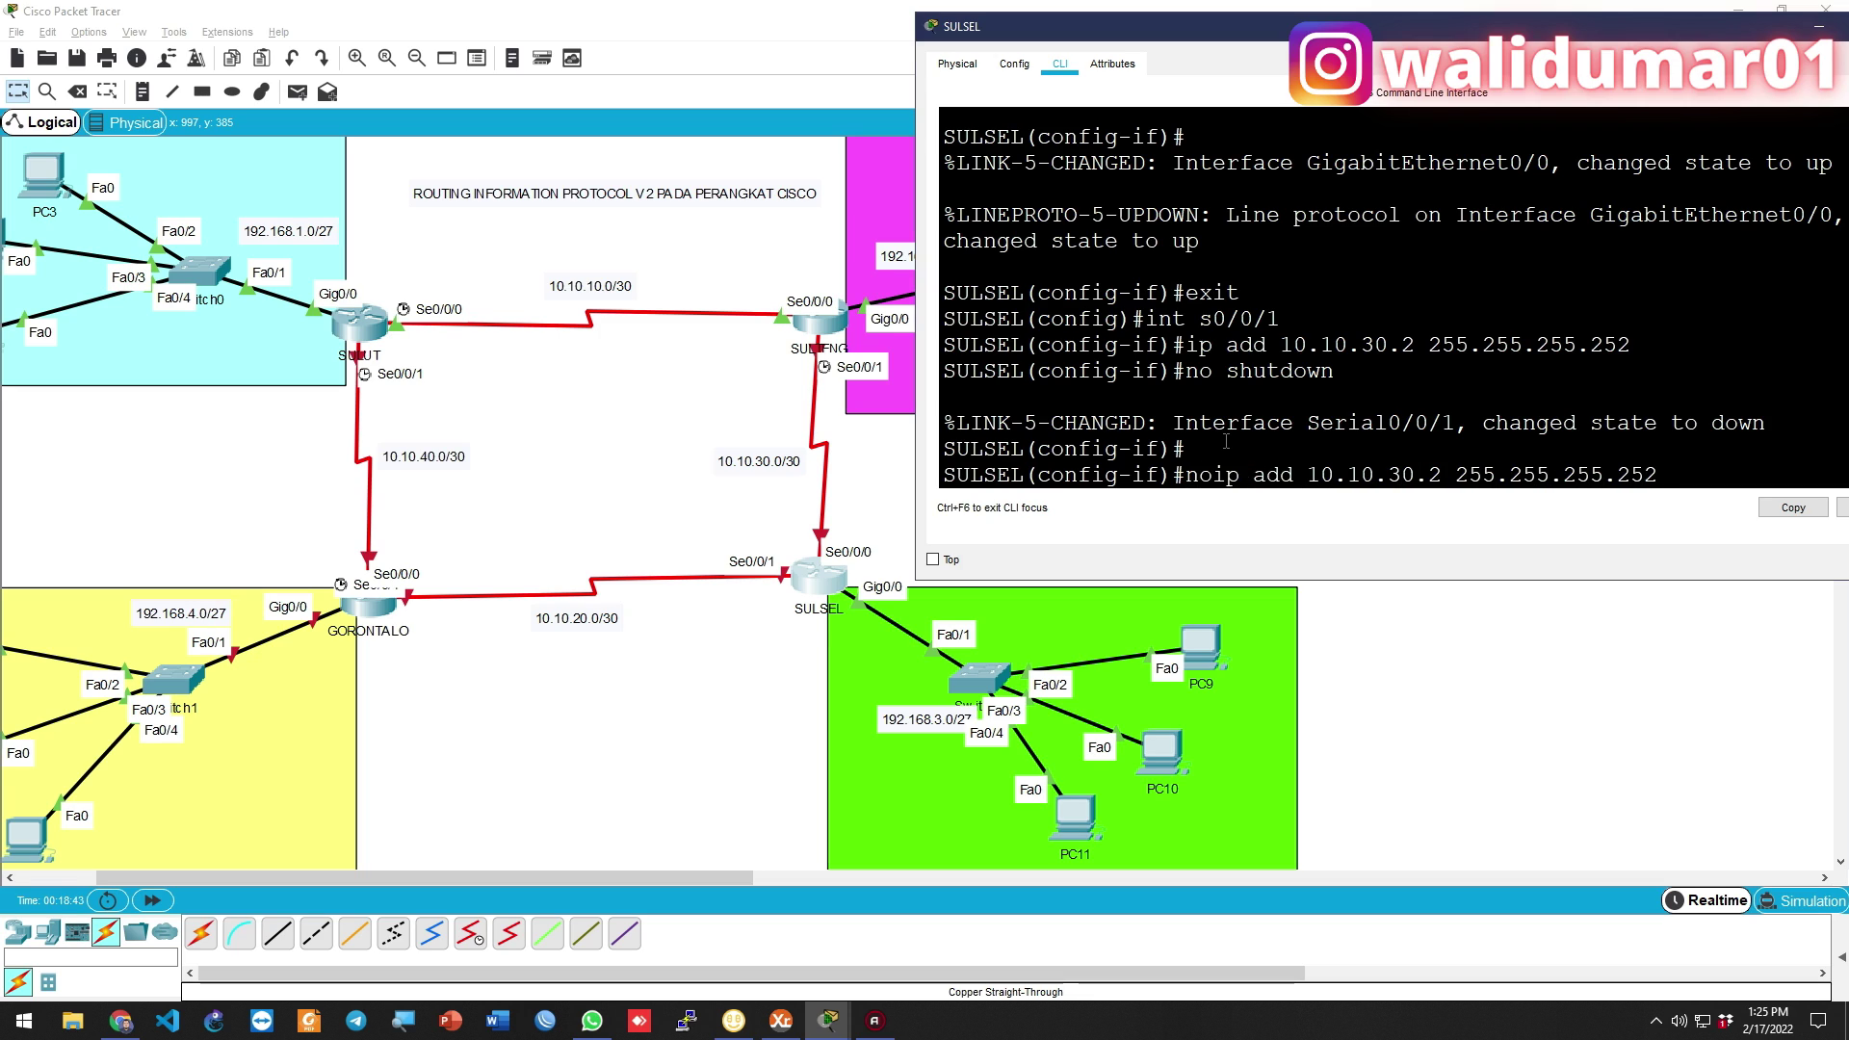
key("Return")
Assign 10.10.20.1 255.255.255.252 to SULSEL's s0/0/1 interface, enable it and leave the interface
type("ip")
left_click_drag(522, 539, 651, 702)
key("alt+Tab")
type("address 19")
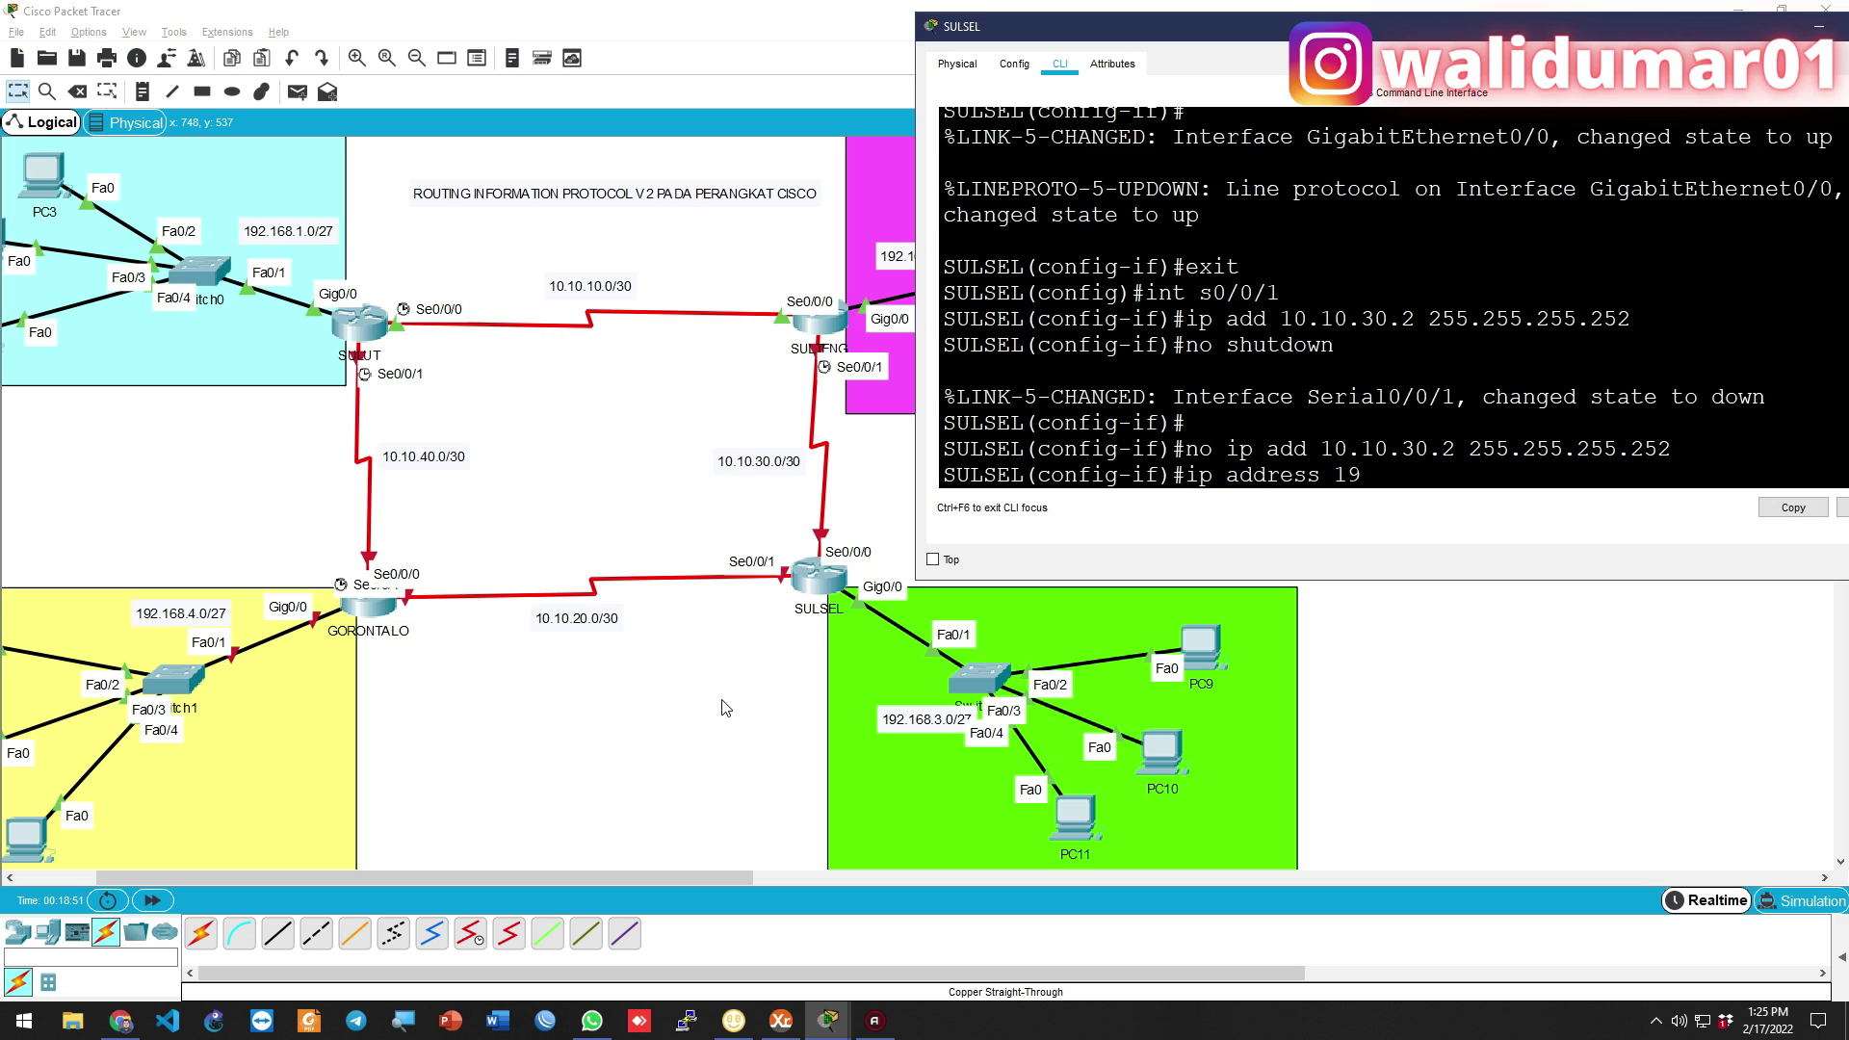
key("BackSpace")
type(".10.20.1 255.255.255.252")
key("Return")
type("no sh")
key("Return")
key("Return")
type("exit")
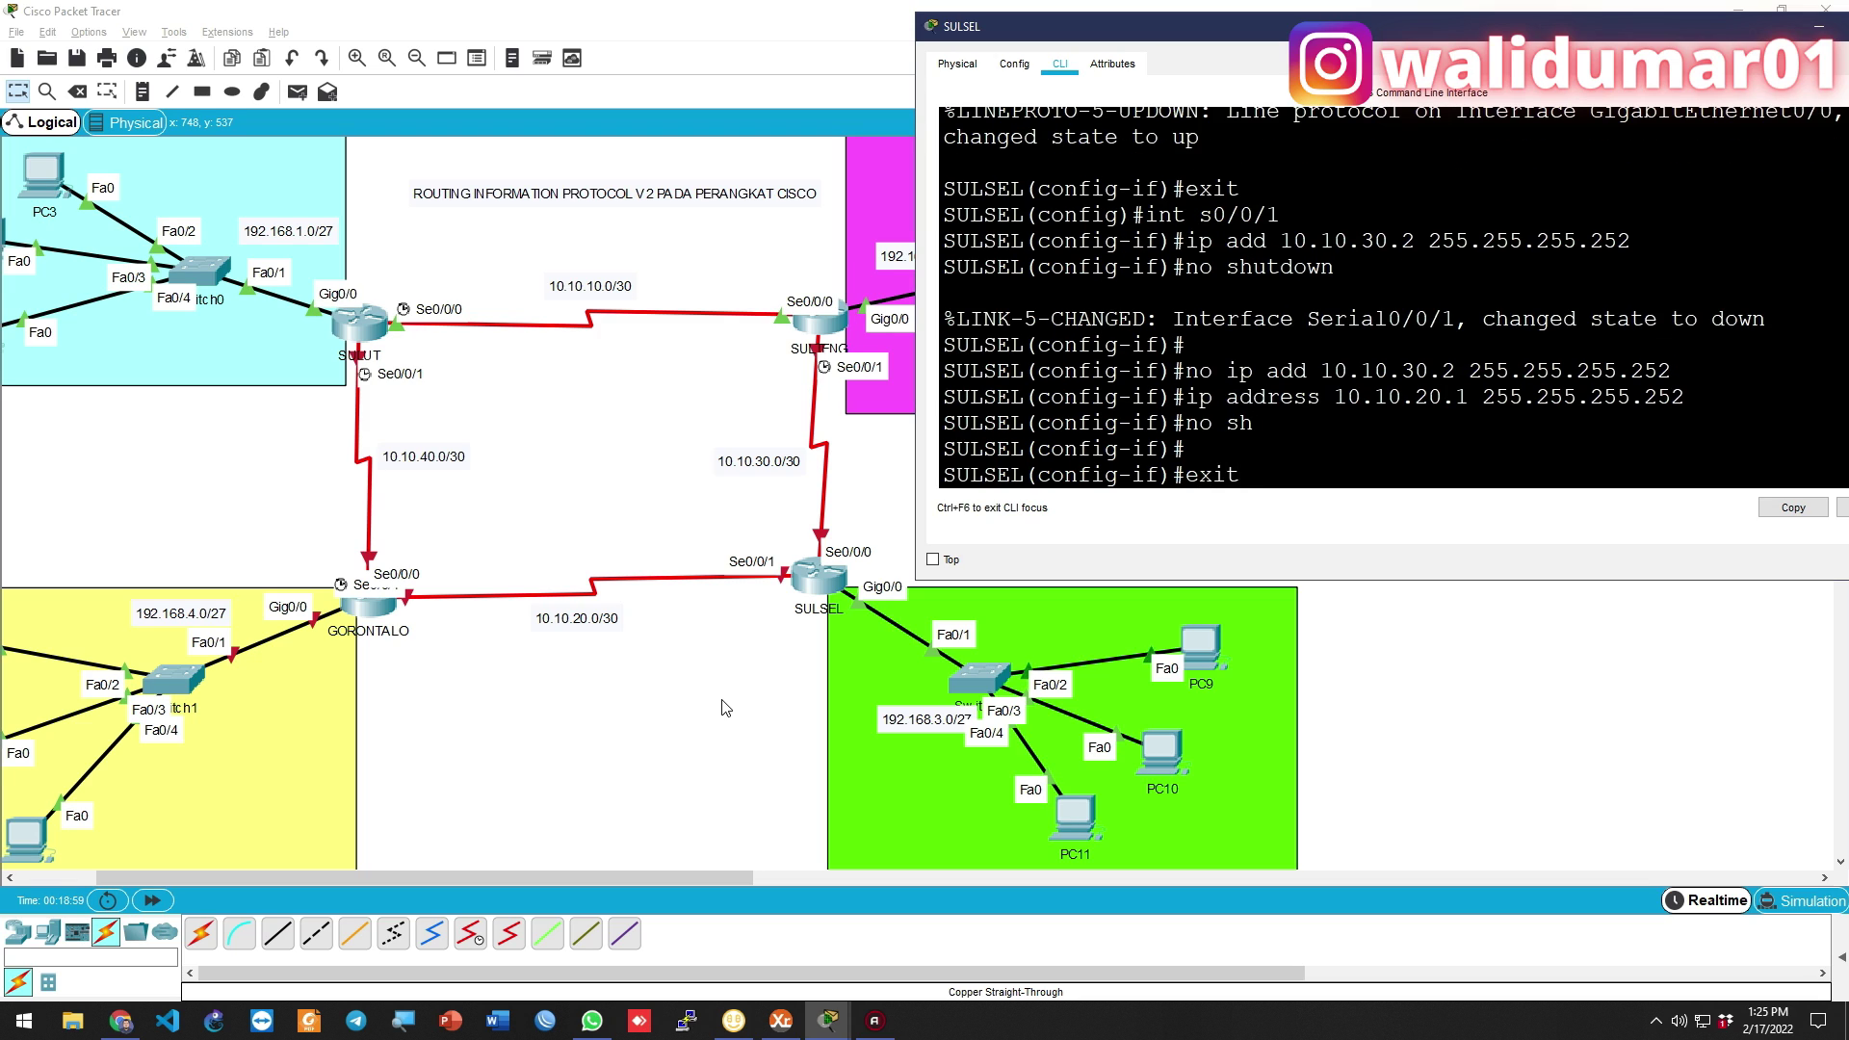
key("Return")
Assign 10.10.30.2 255.255.255.252 to SULSEL's s0/0/0 interface, enable it and leave the interface
type("int s0/0/0")
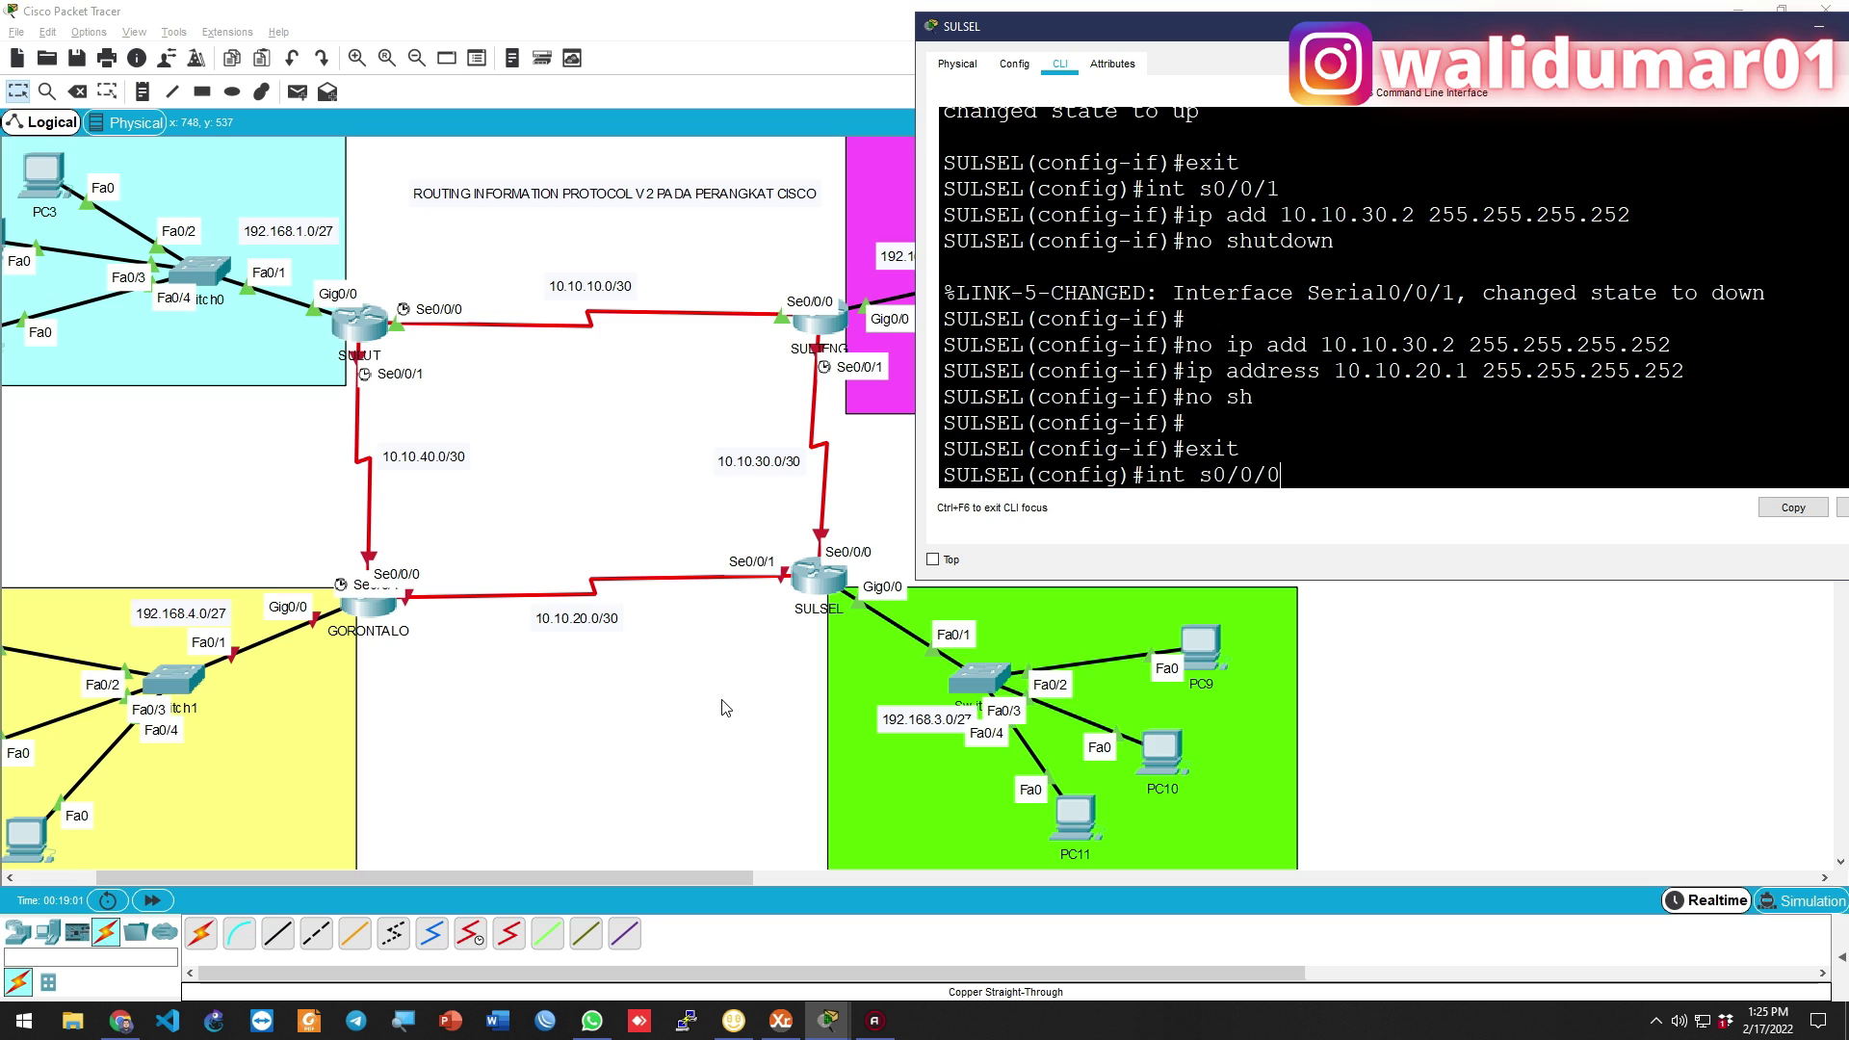
key("Return")
type("ip addr")
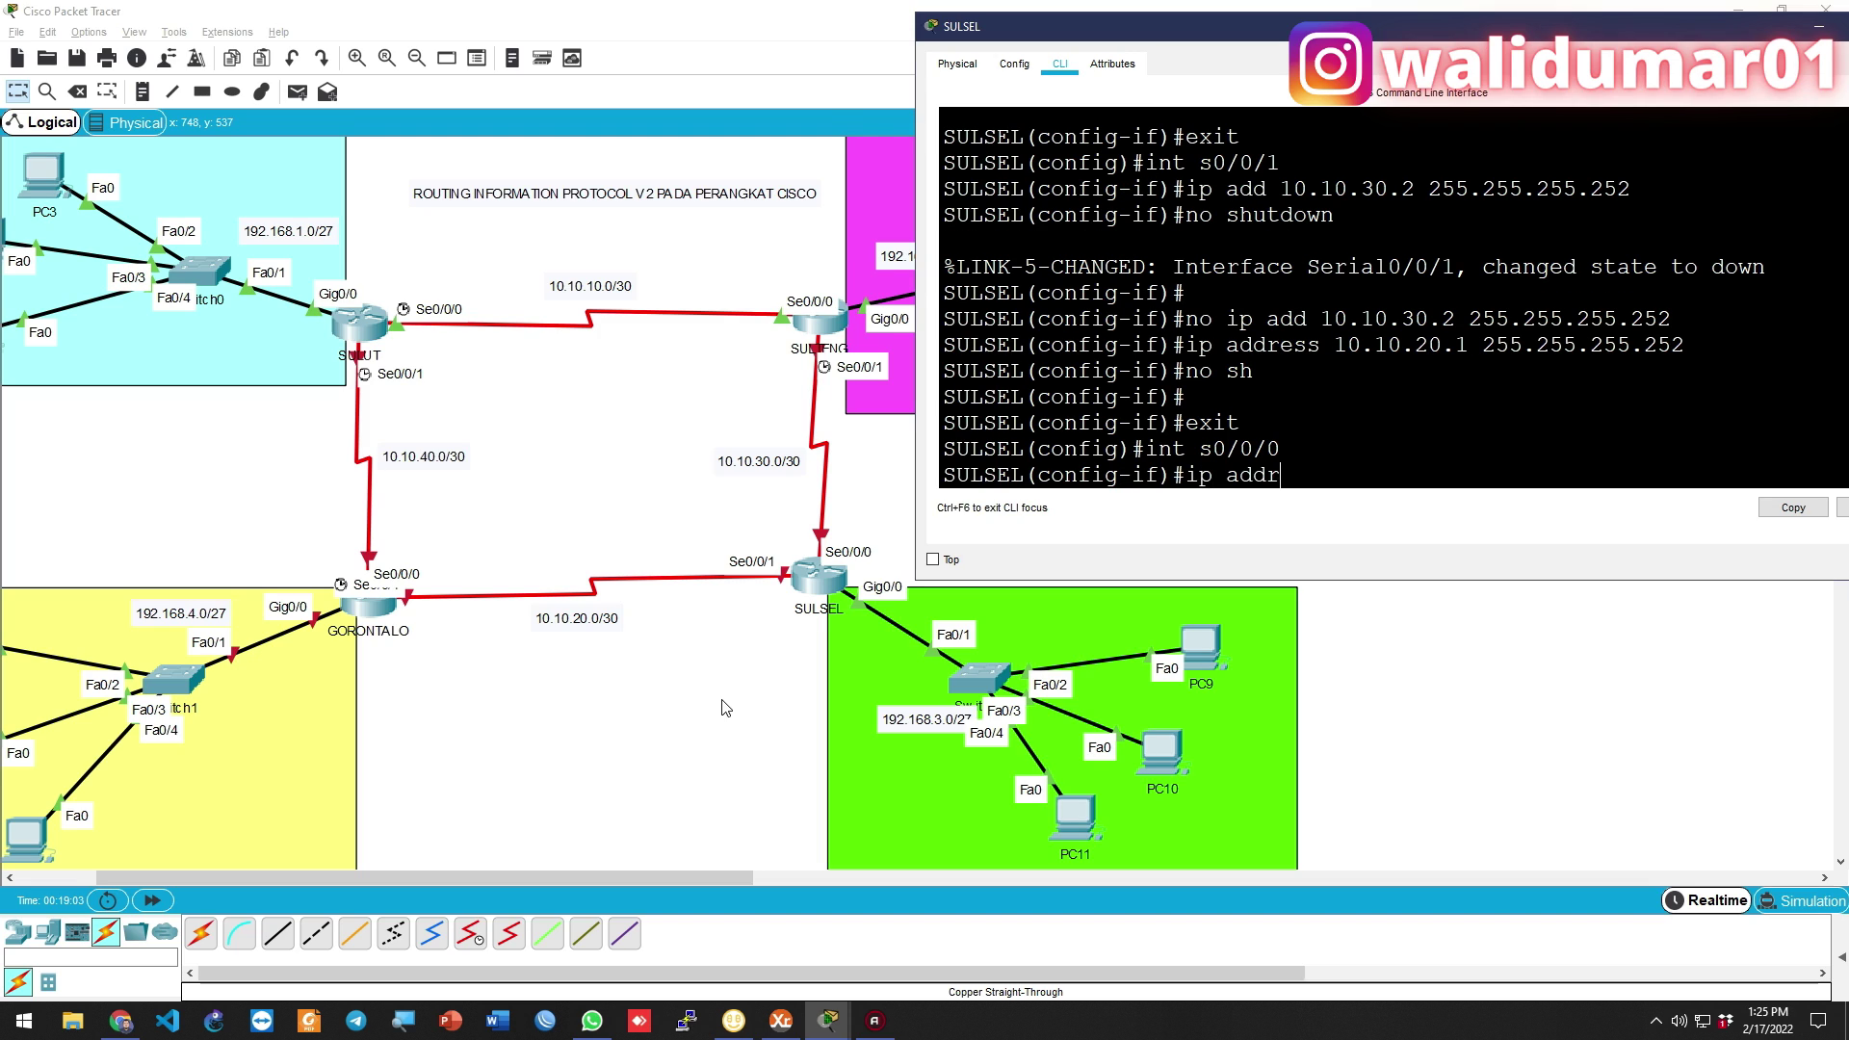
type("ess 10.10.30.2 255.2")
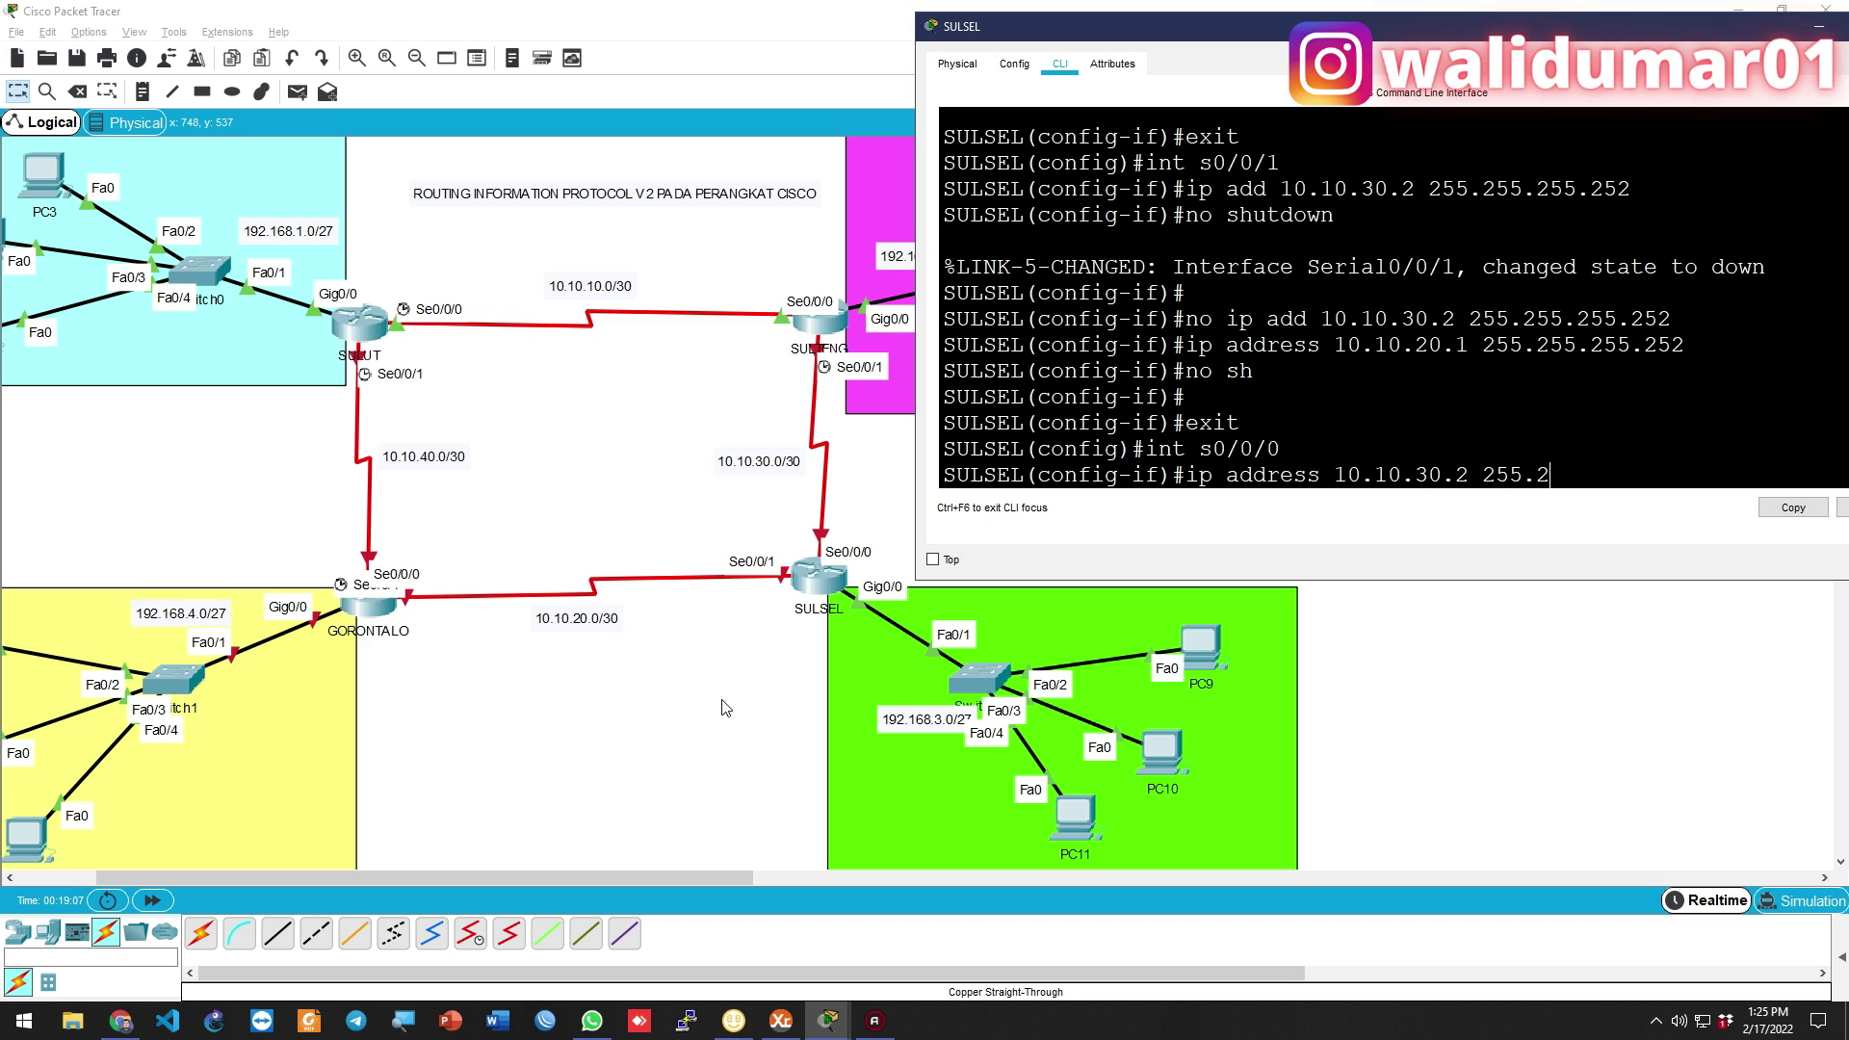
type("55.255.252")
key("Return")
type("no shutdown")
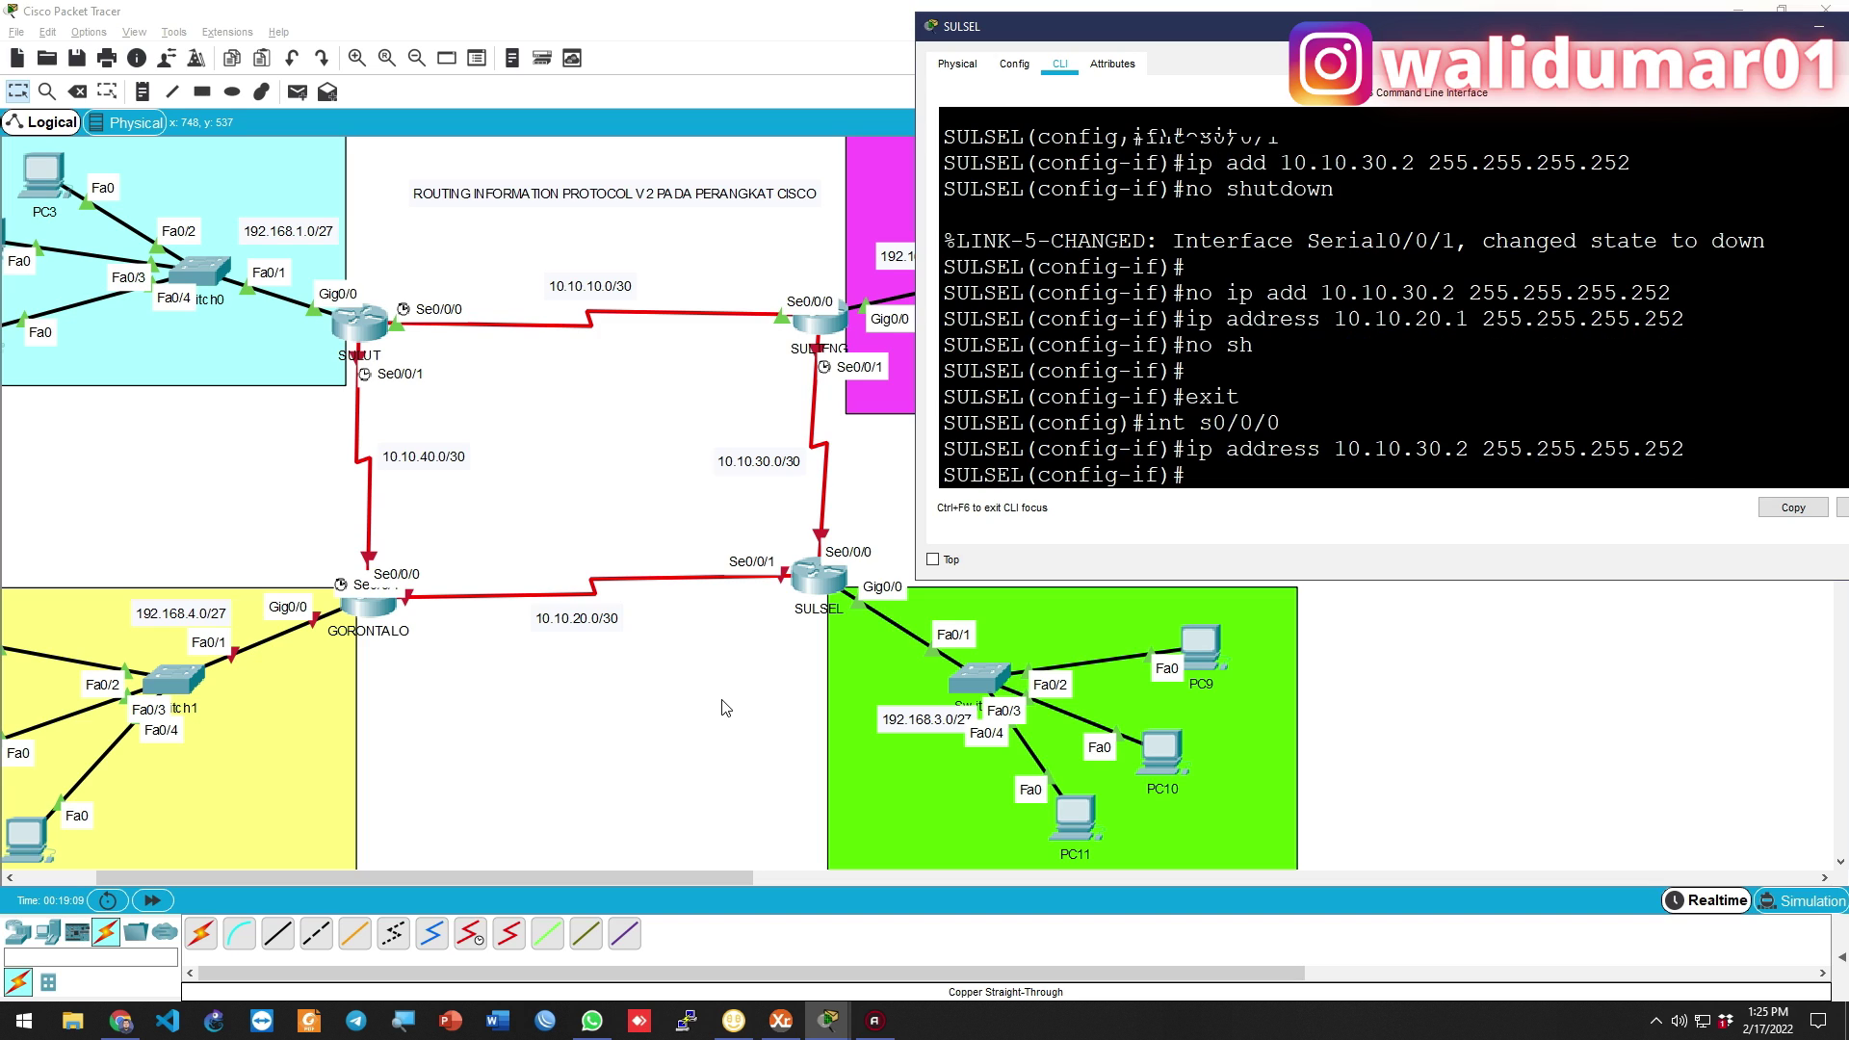
key("Return")
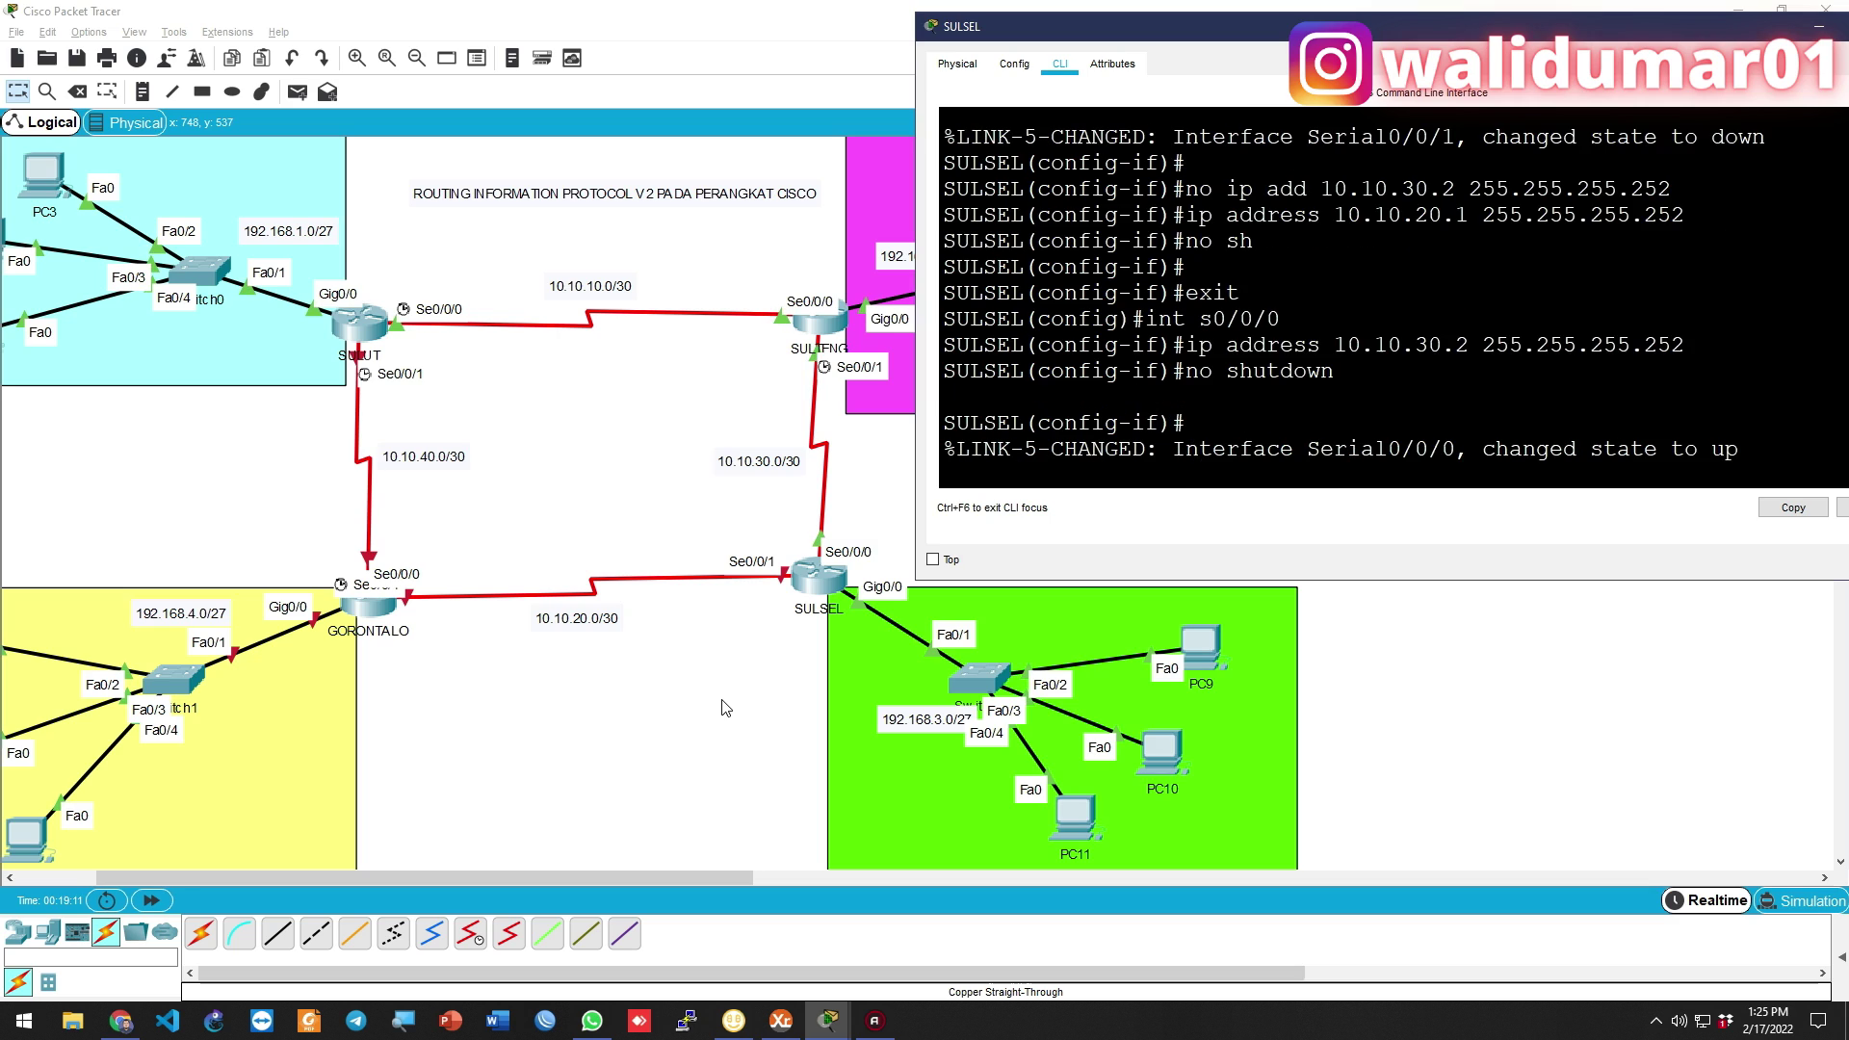
key("Return")
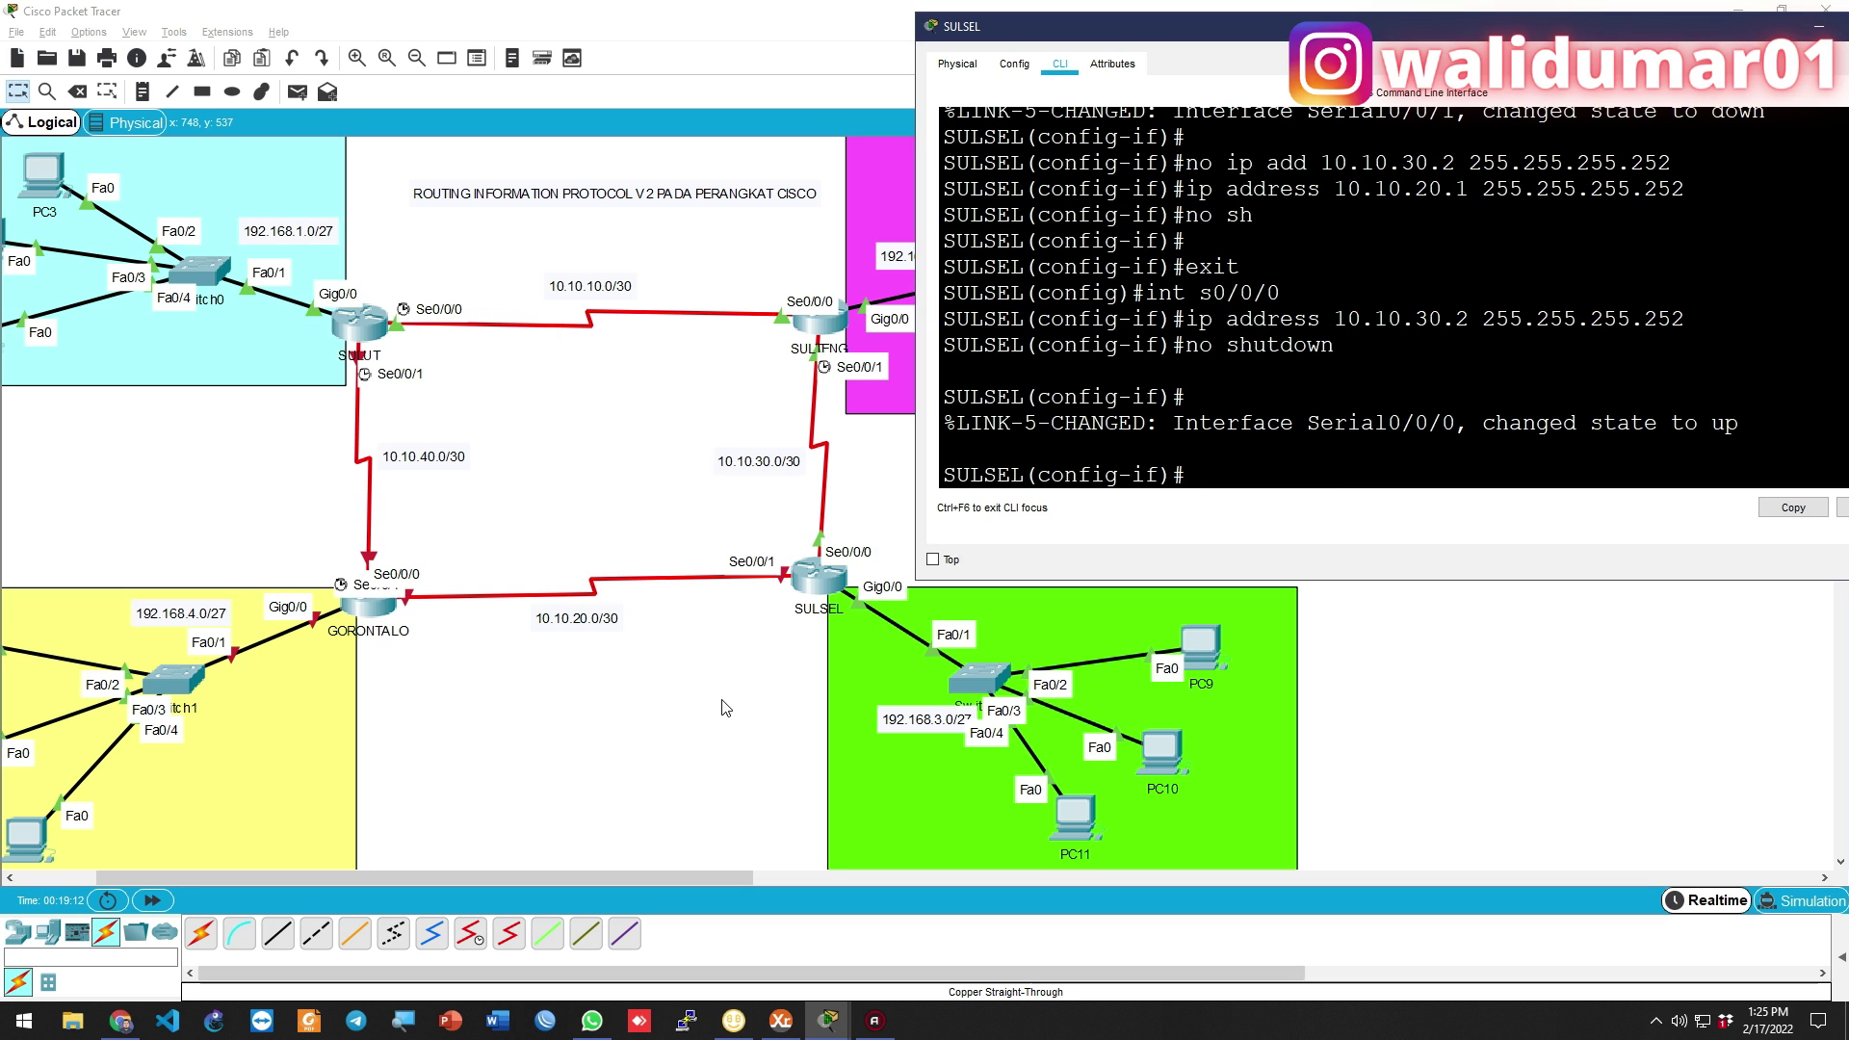
type("exit")
key("Return")
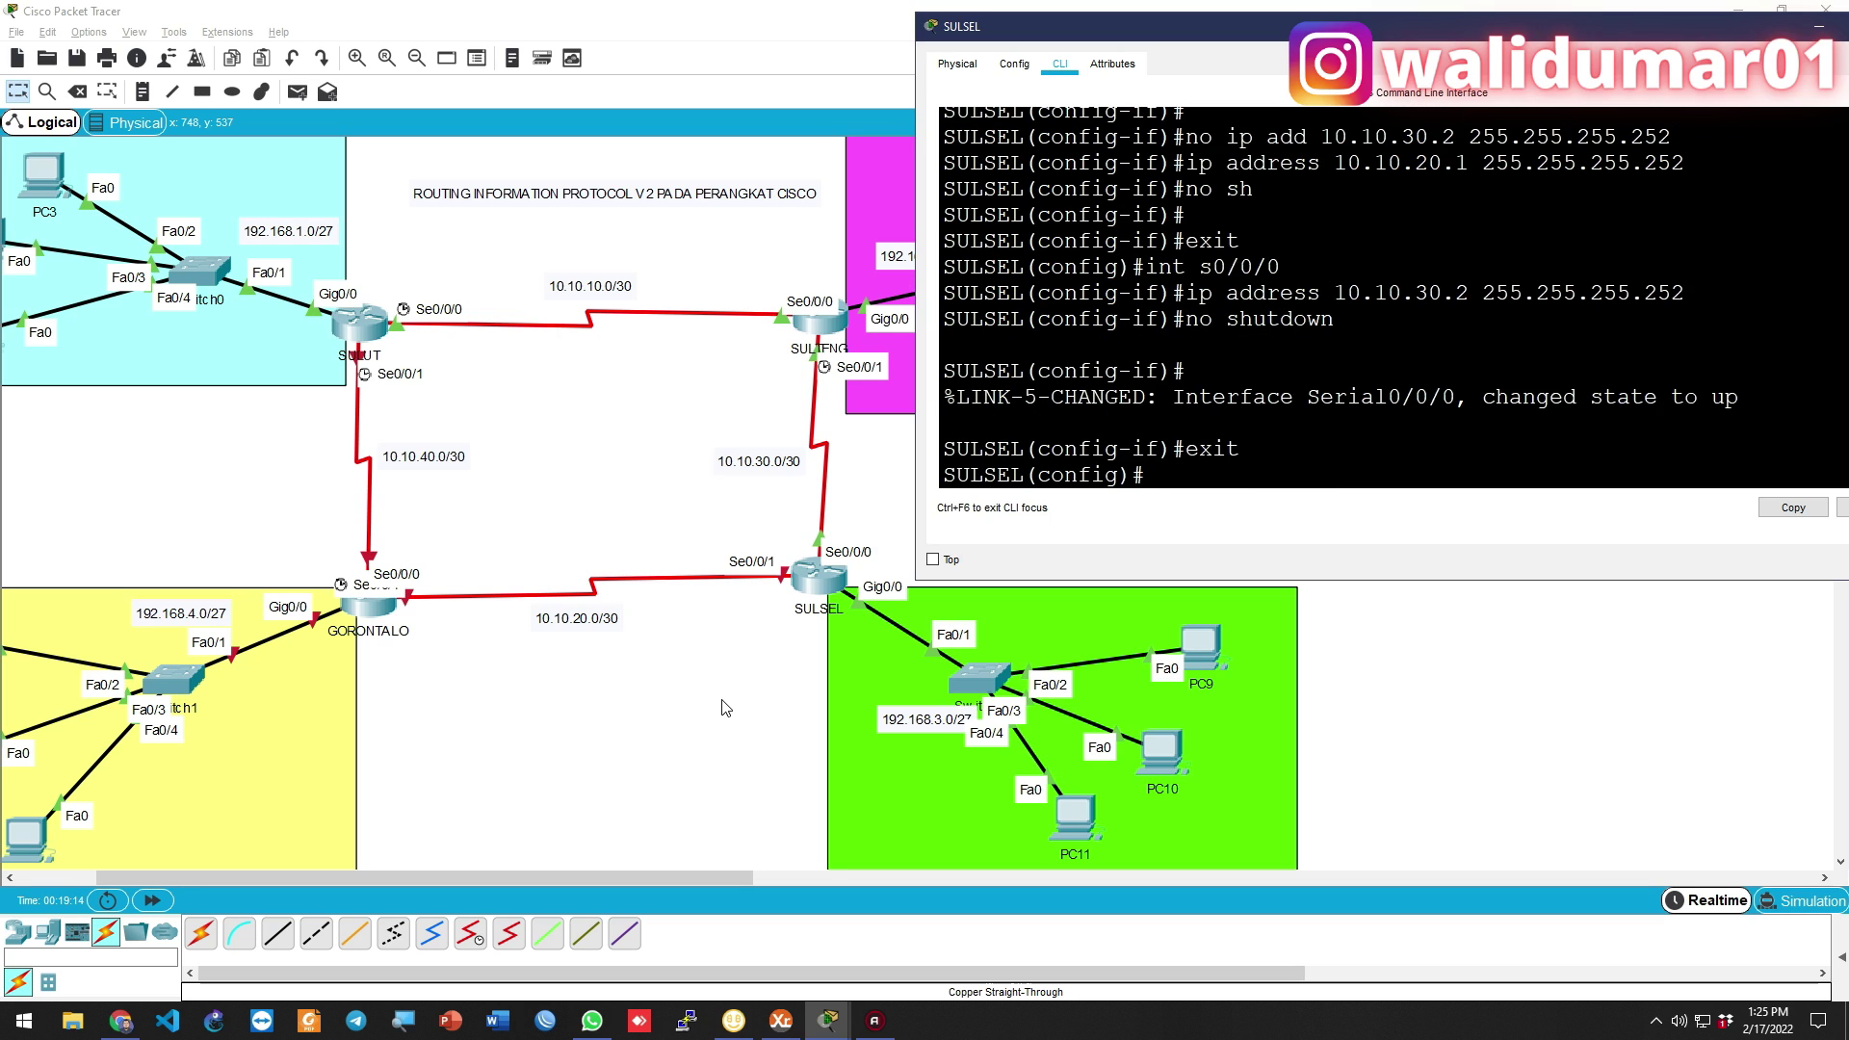
Start RIP routing on SULSEL and set it to version 2
type("router rip")
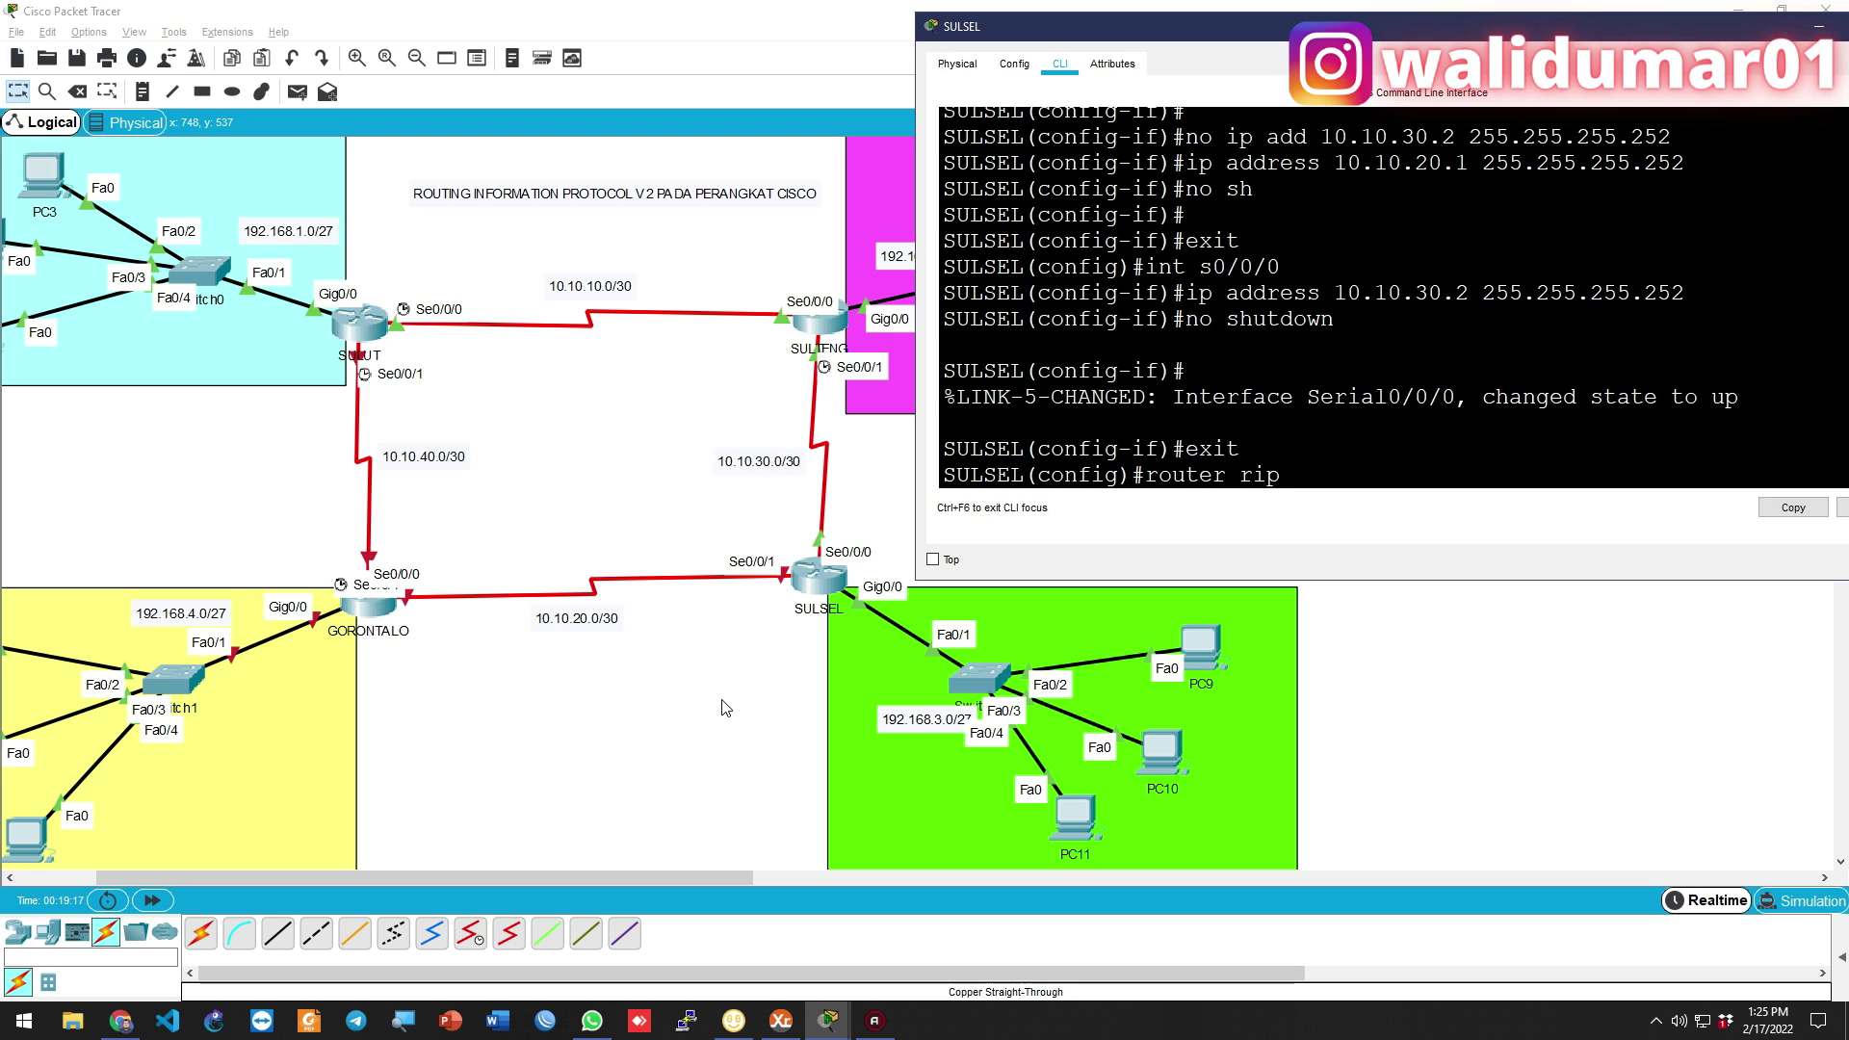
key("Return")
type("ve")
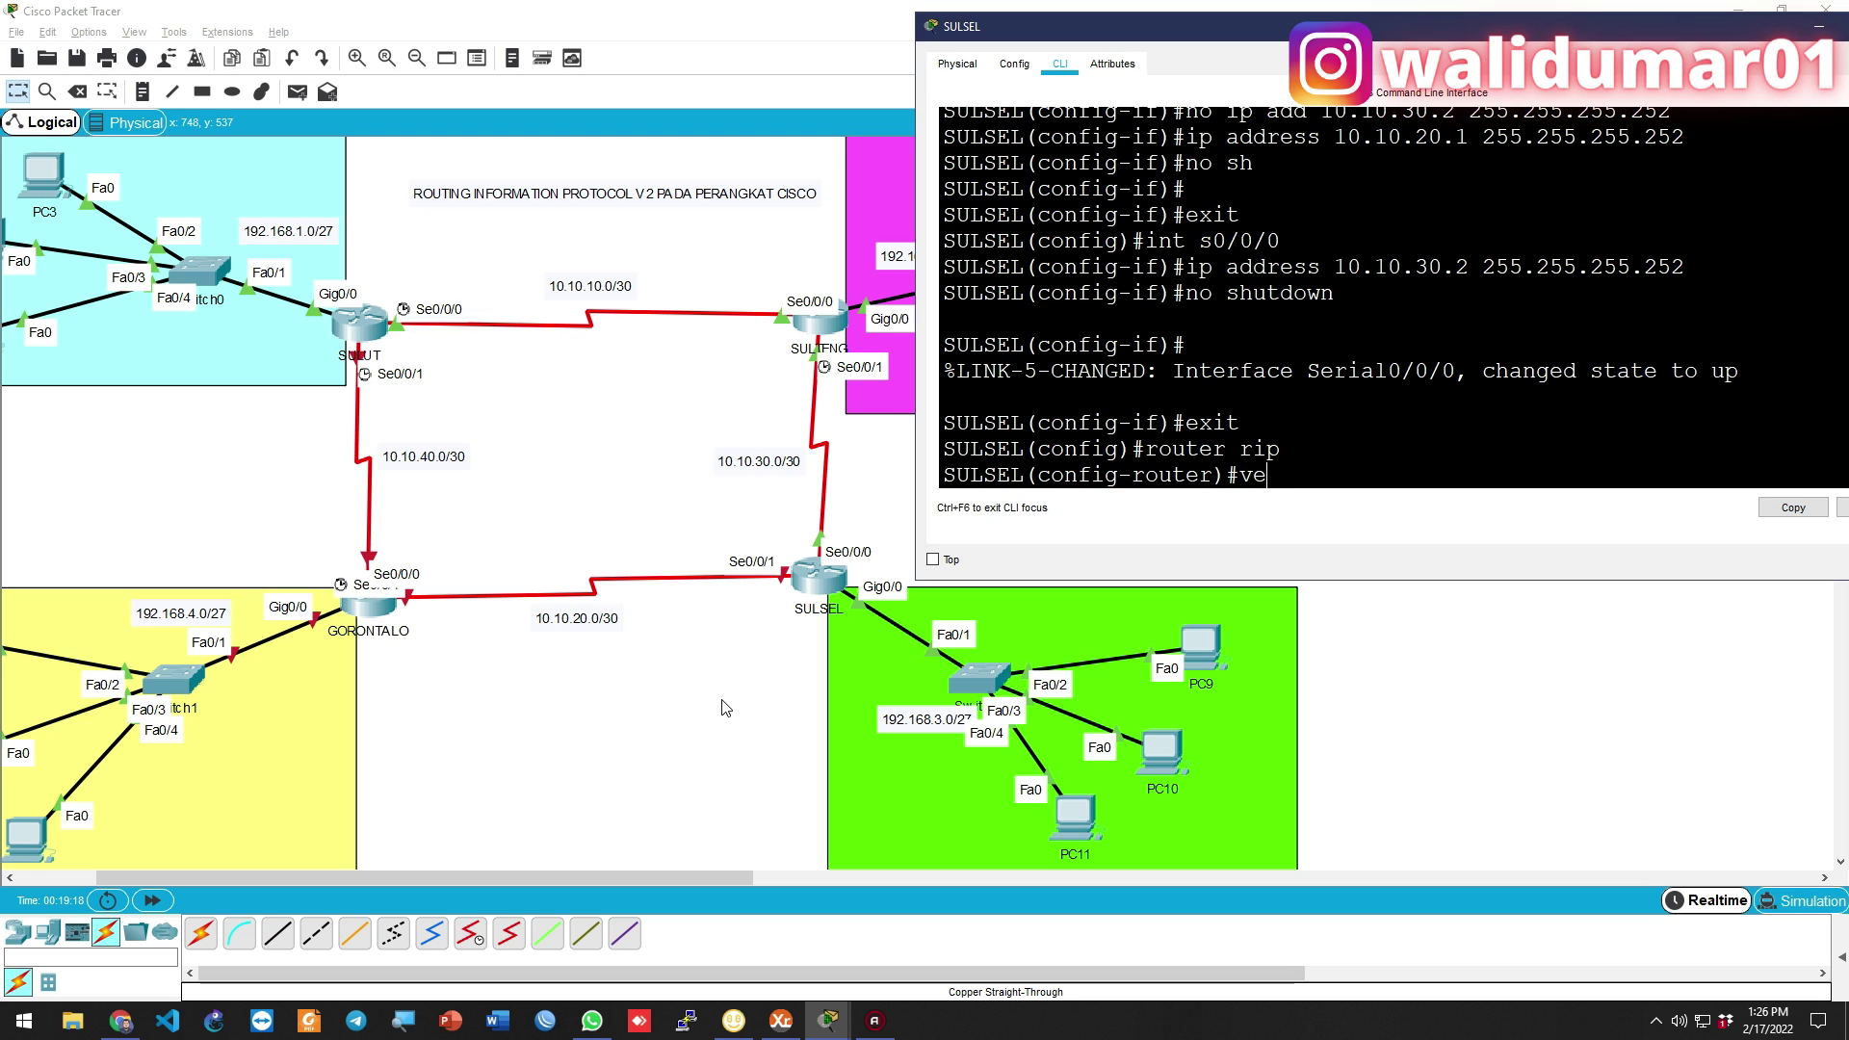
type("rsion 2")
key("Return")
Advertise the networks 192.168.3.0, 10.10.30.0 and 10.10.20.0 in SULSEL's RIP configuration
type("network 1")
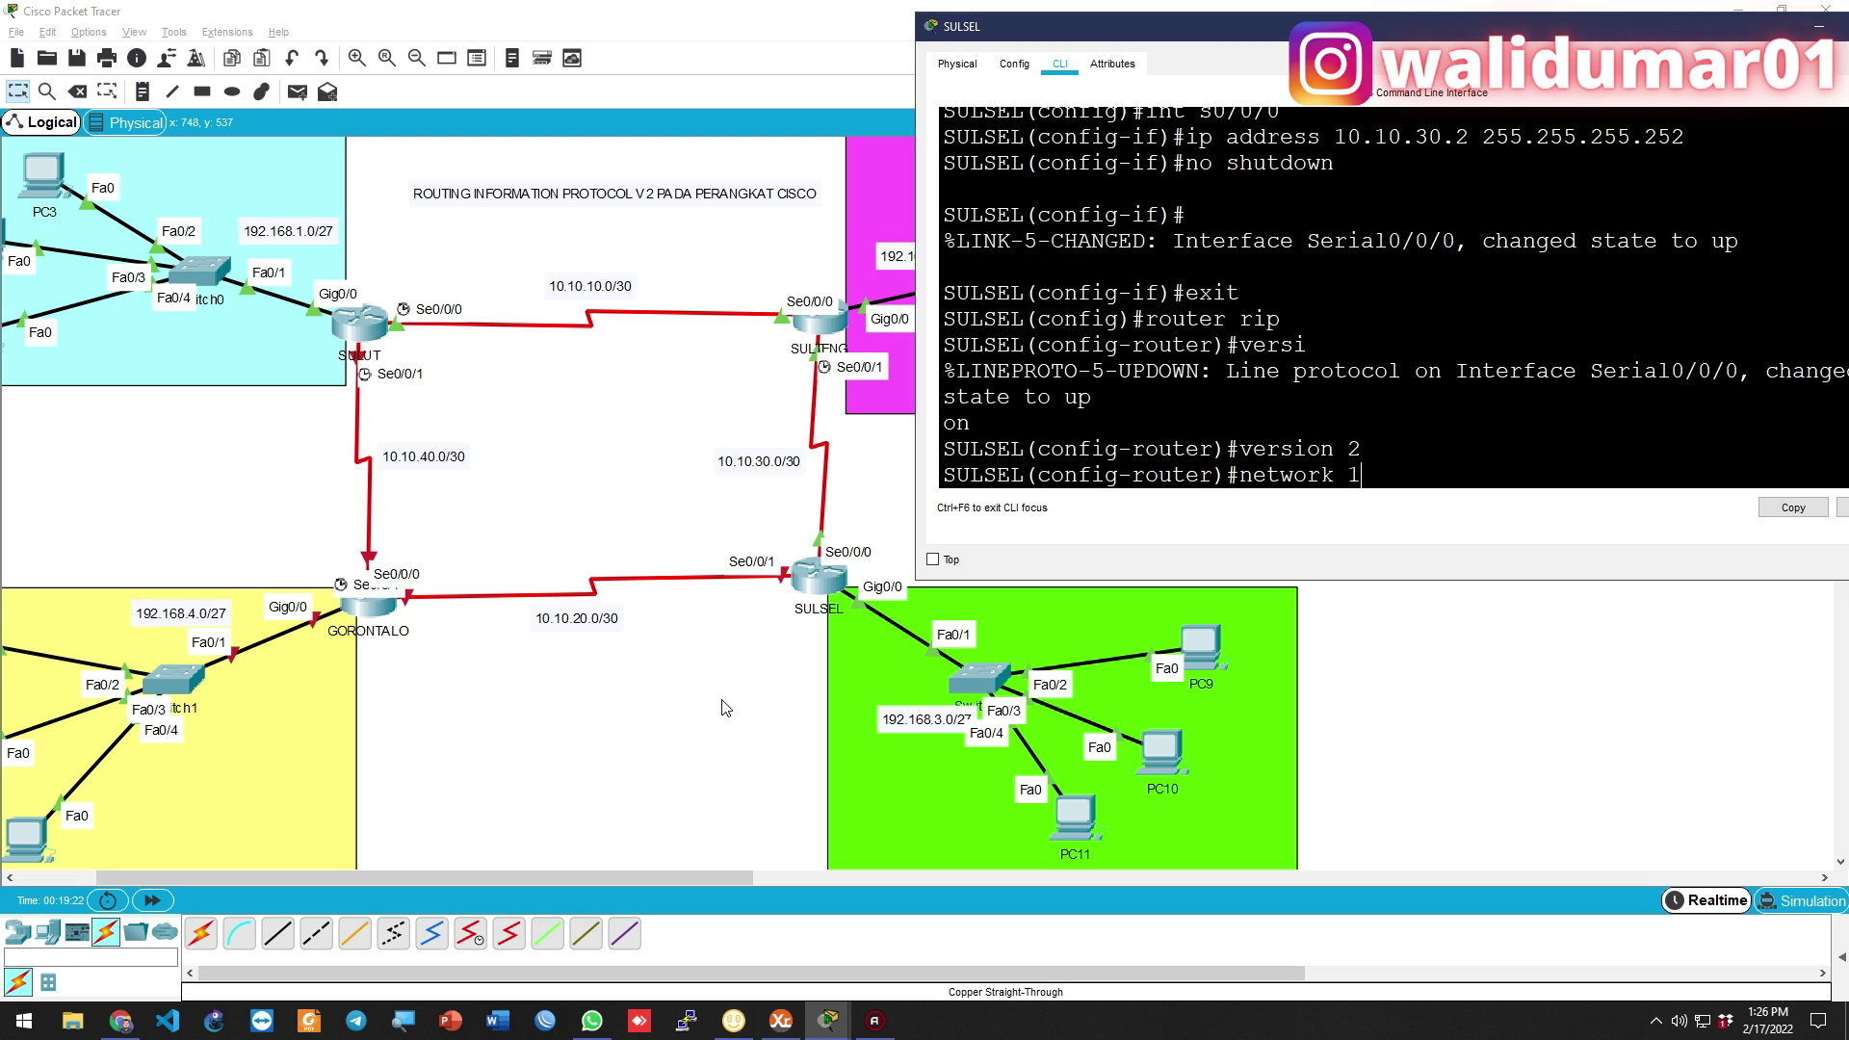
type("92.168.3.0")
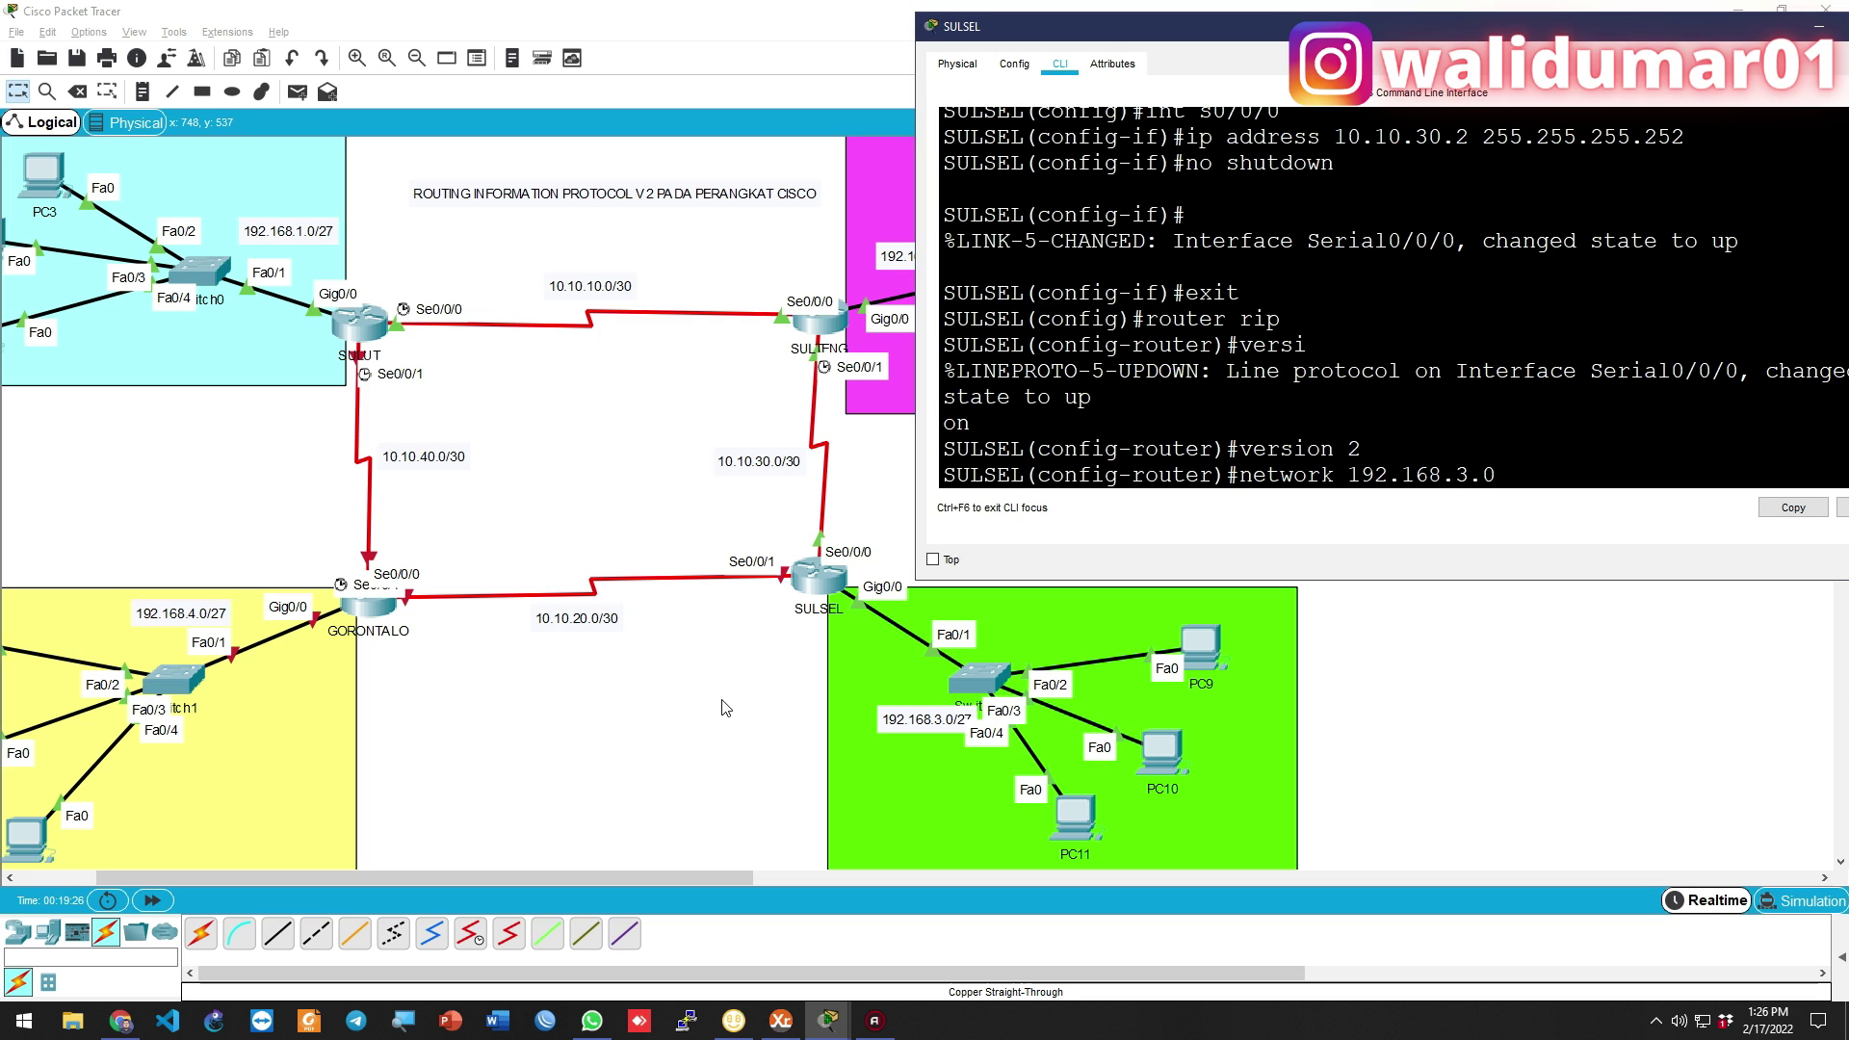
key("Return")
type("network 10.10.30.0")
key("Return")
type("network 10.10.20.0")
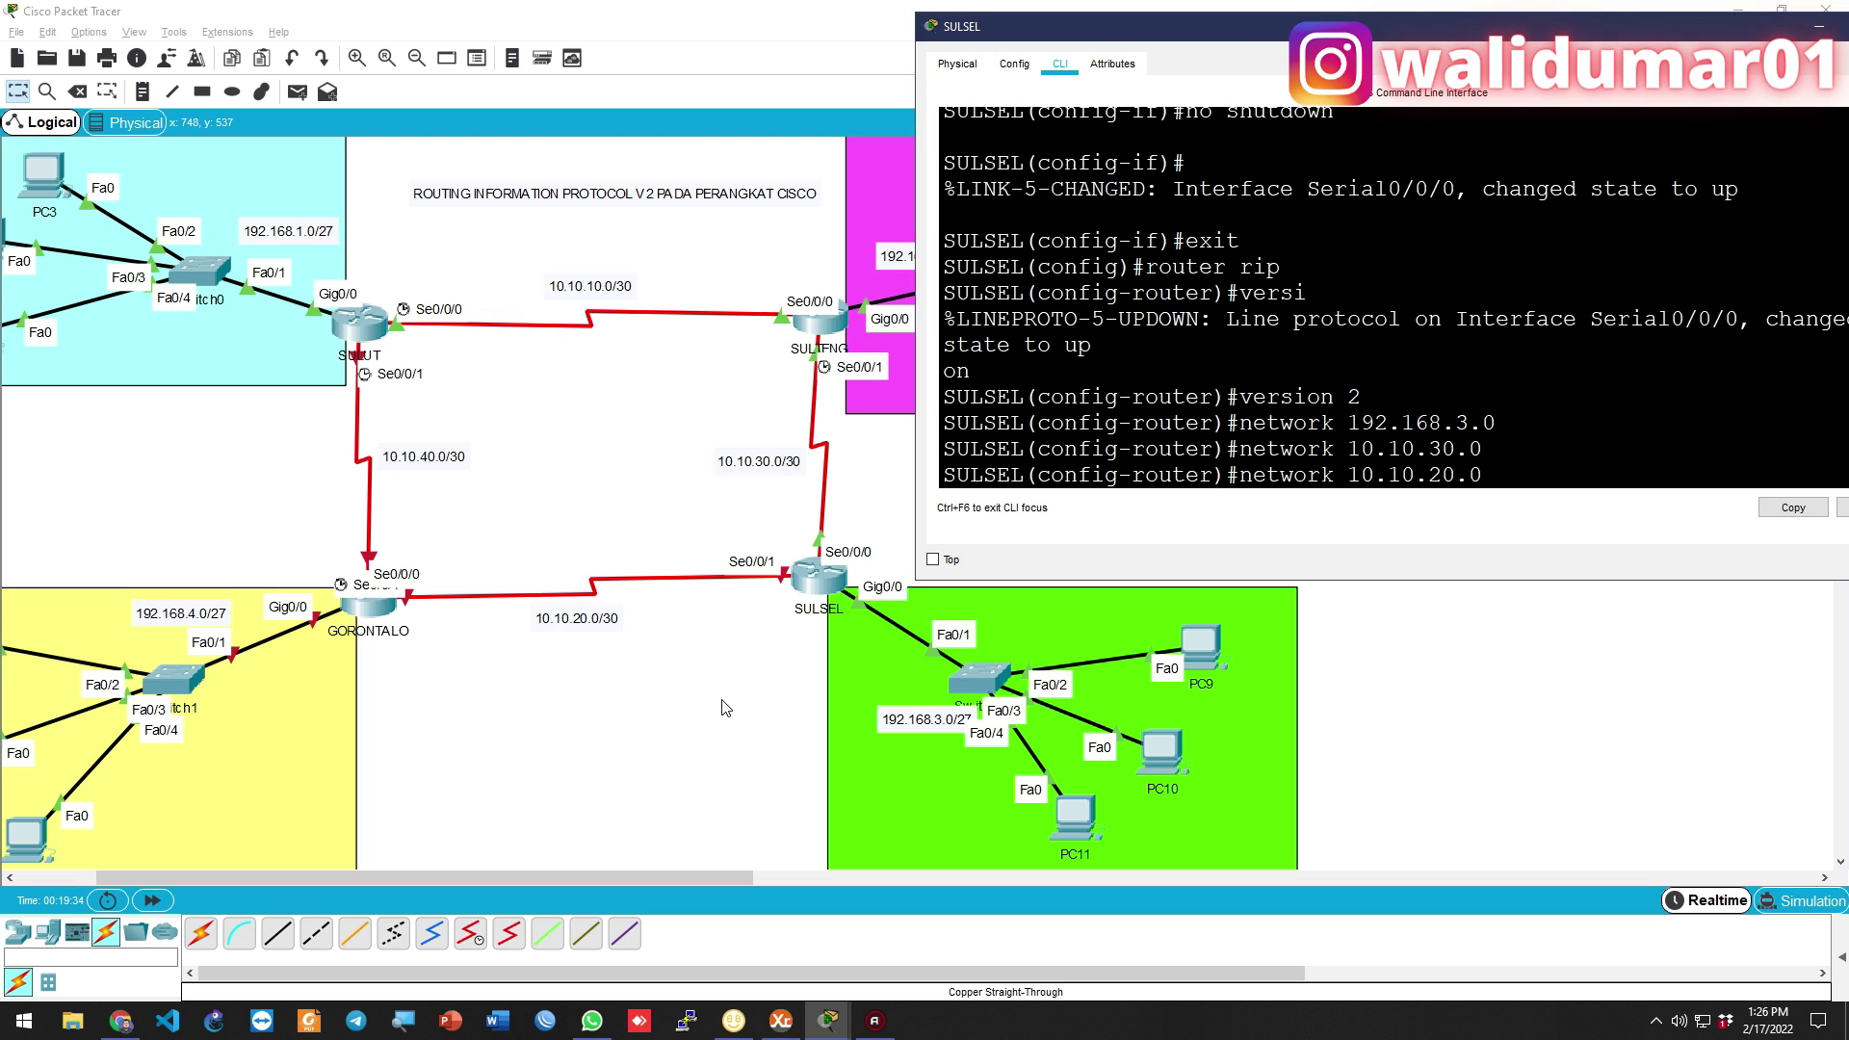
key("Return")
Disable automatic summarization for SULSEL's RIP and return to global configuration mode
type("no auto-summary")
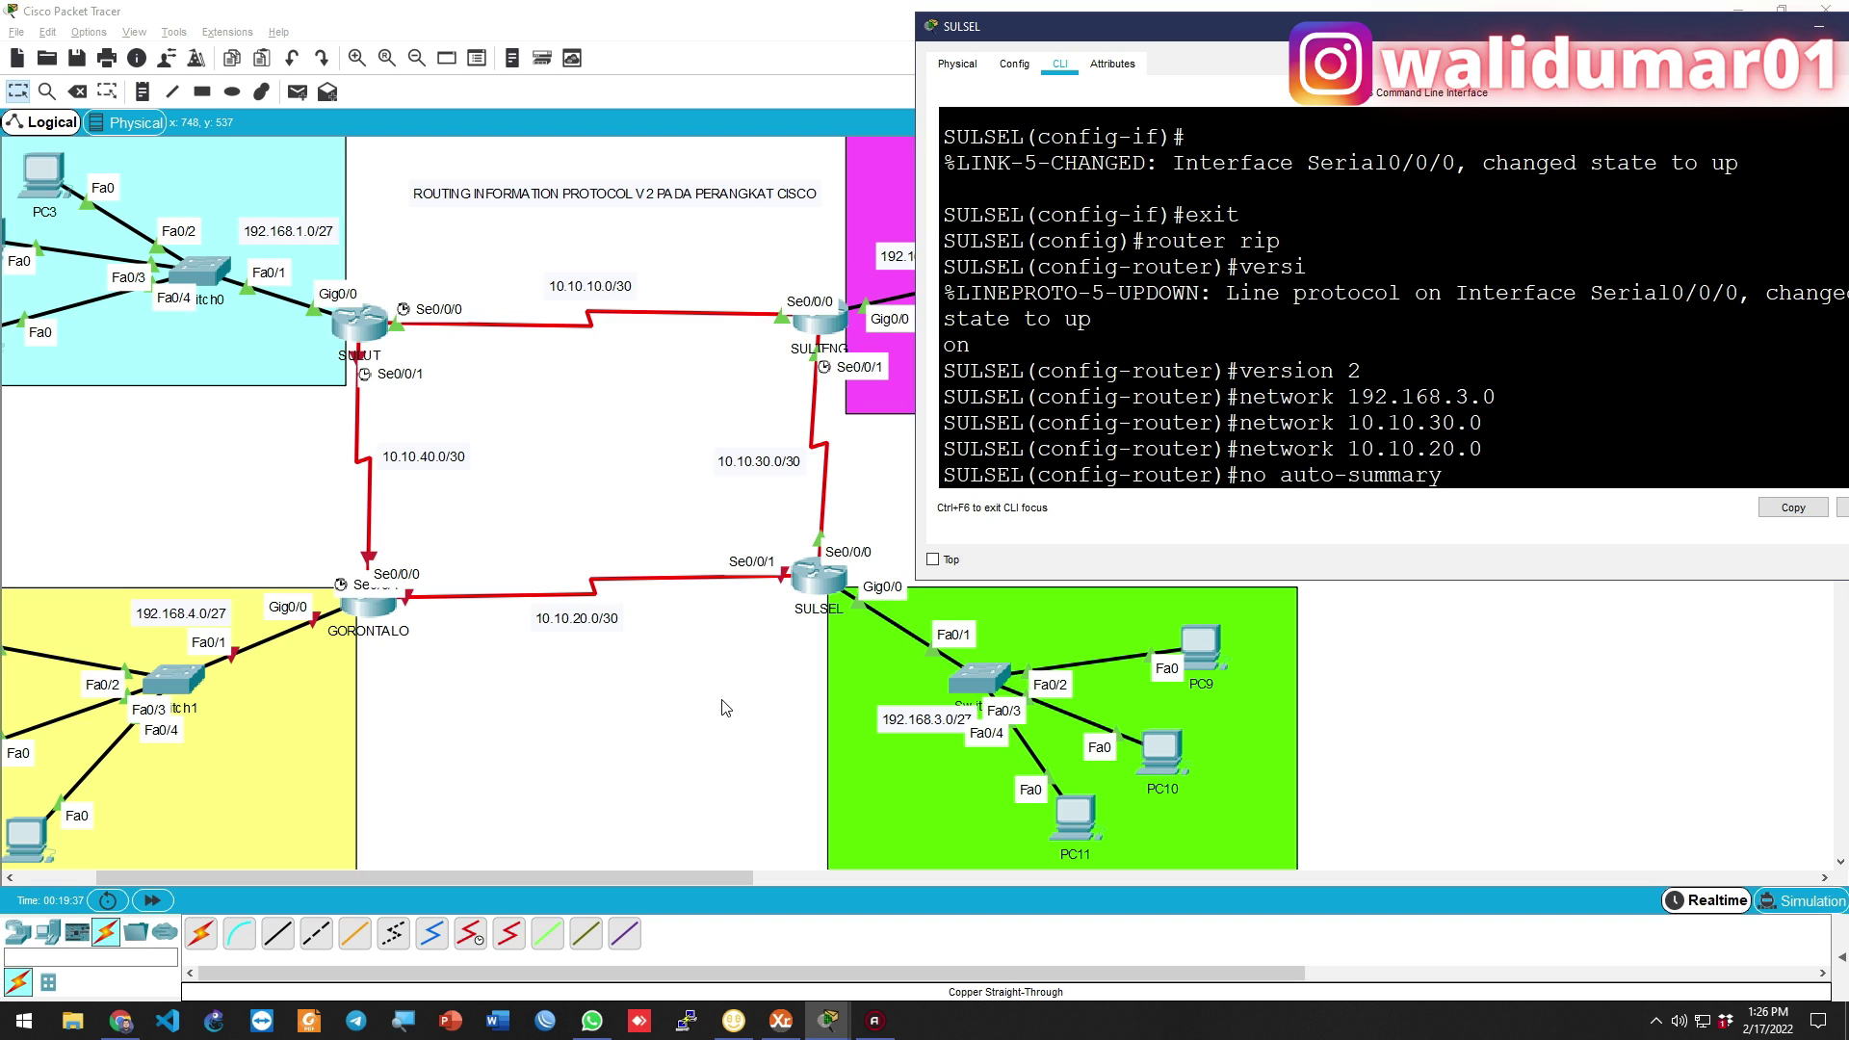
key("Return")
key("Return")
type("exit")
key("Return")
Create a DHCP pool named sulses on SULSEL and leave its configuration
type("ip dhcp pool ")
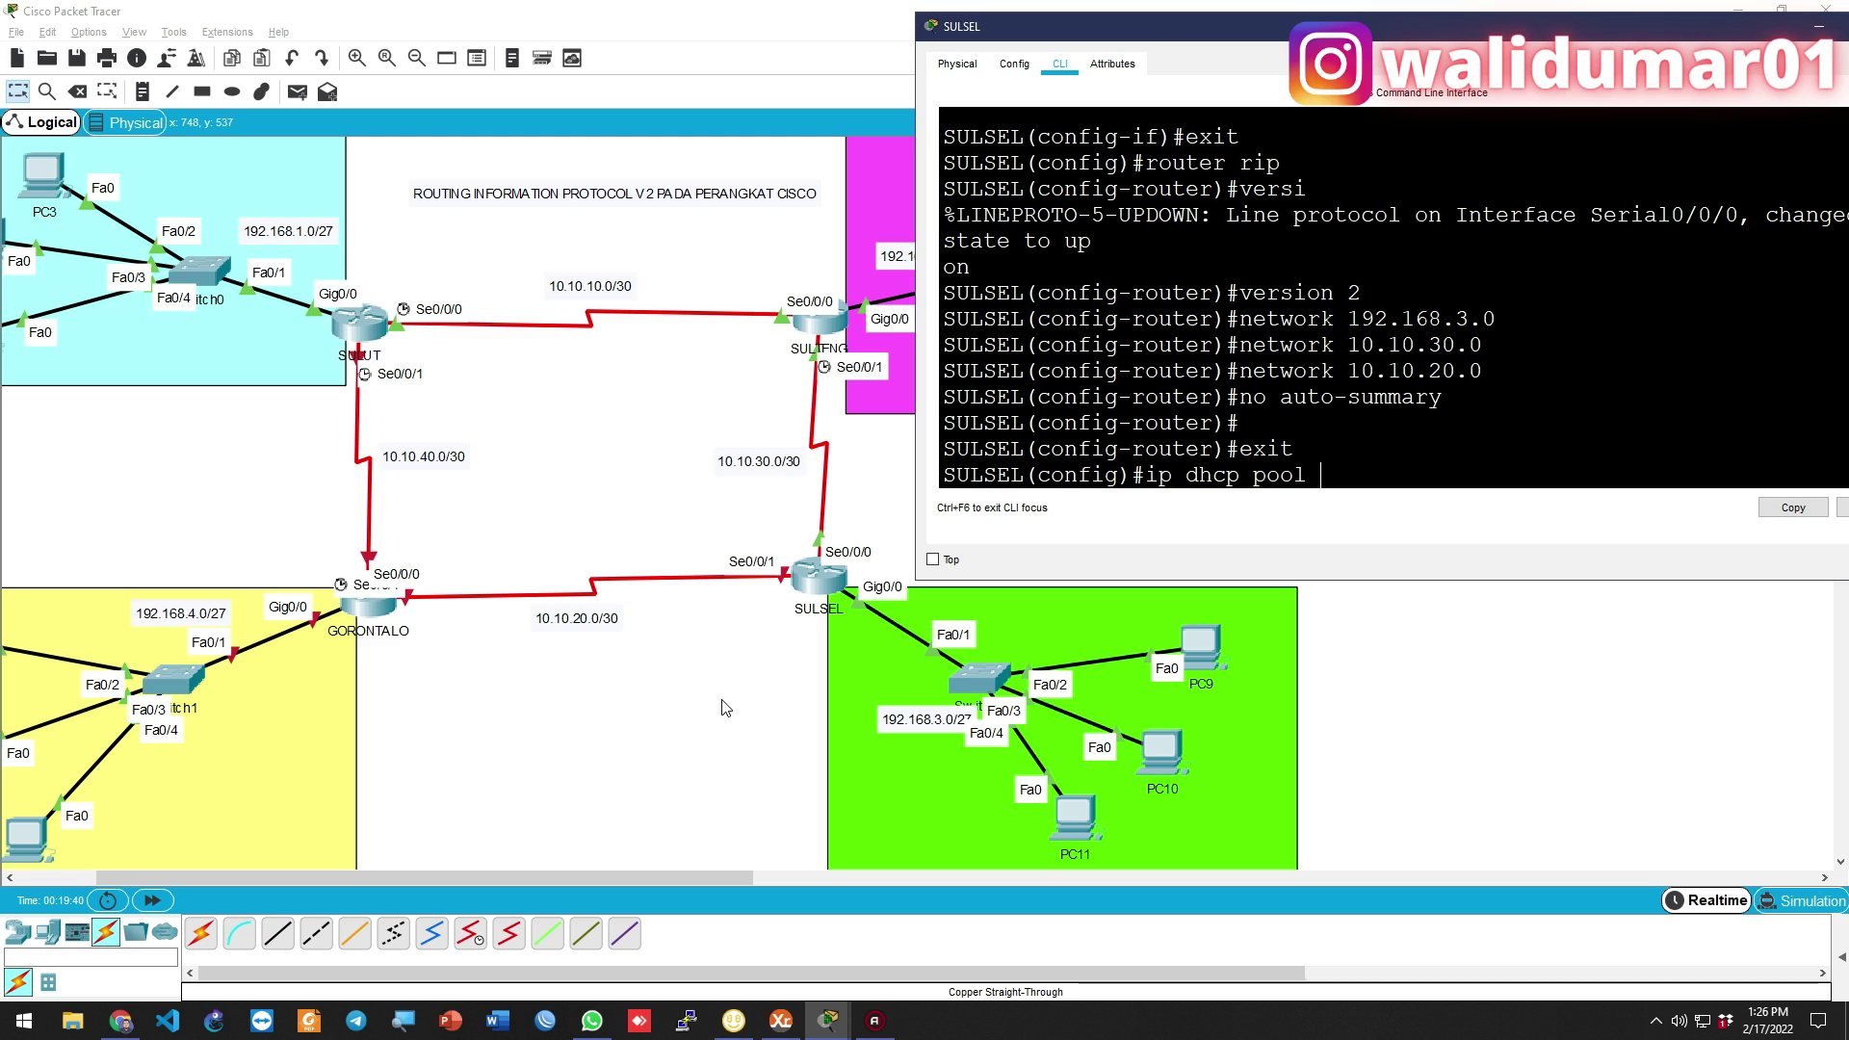
type("sulses")
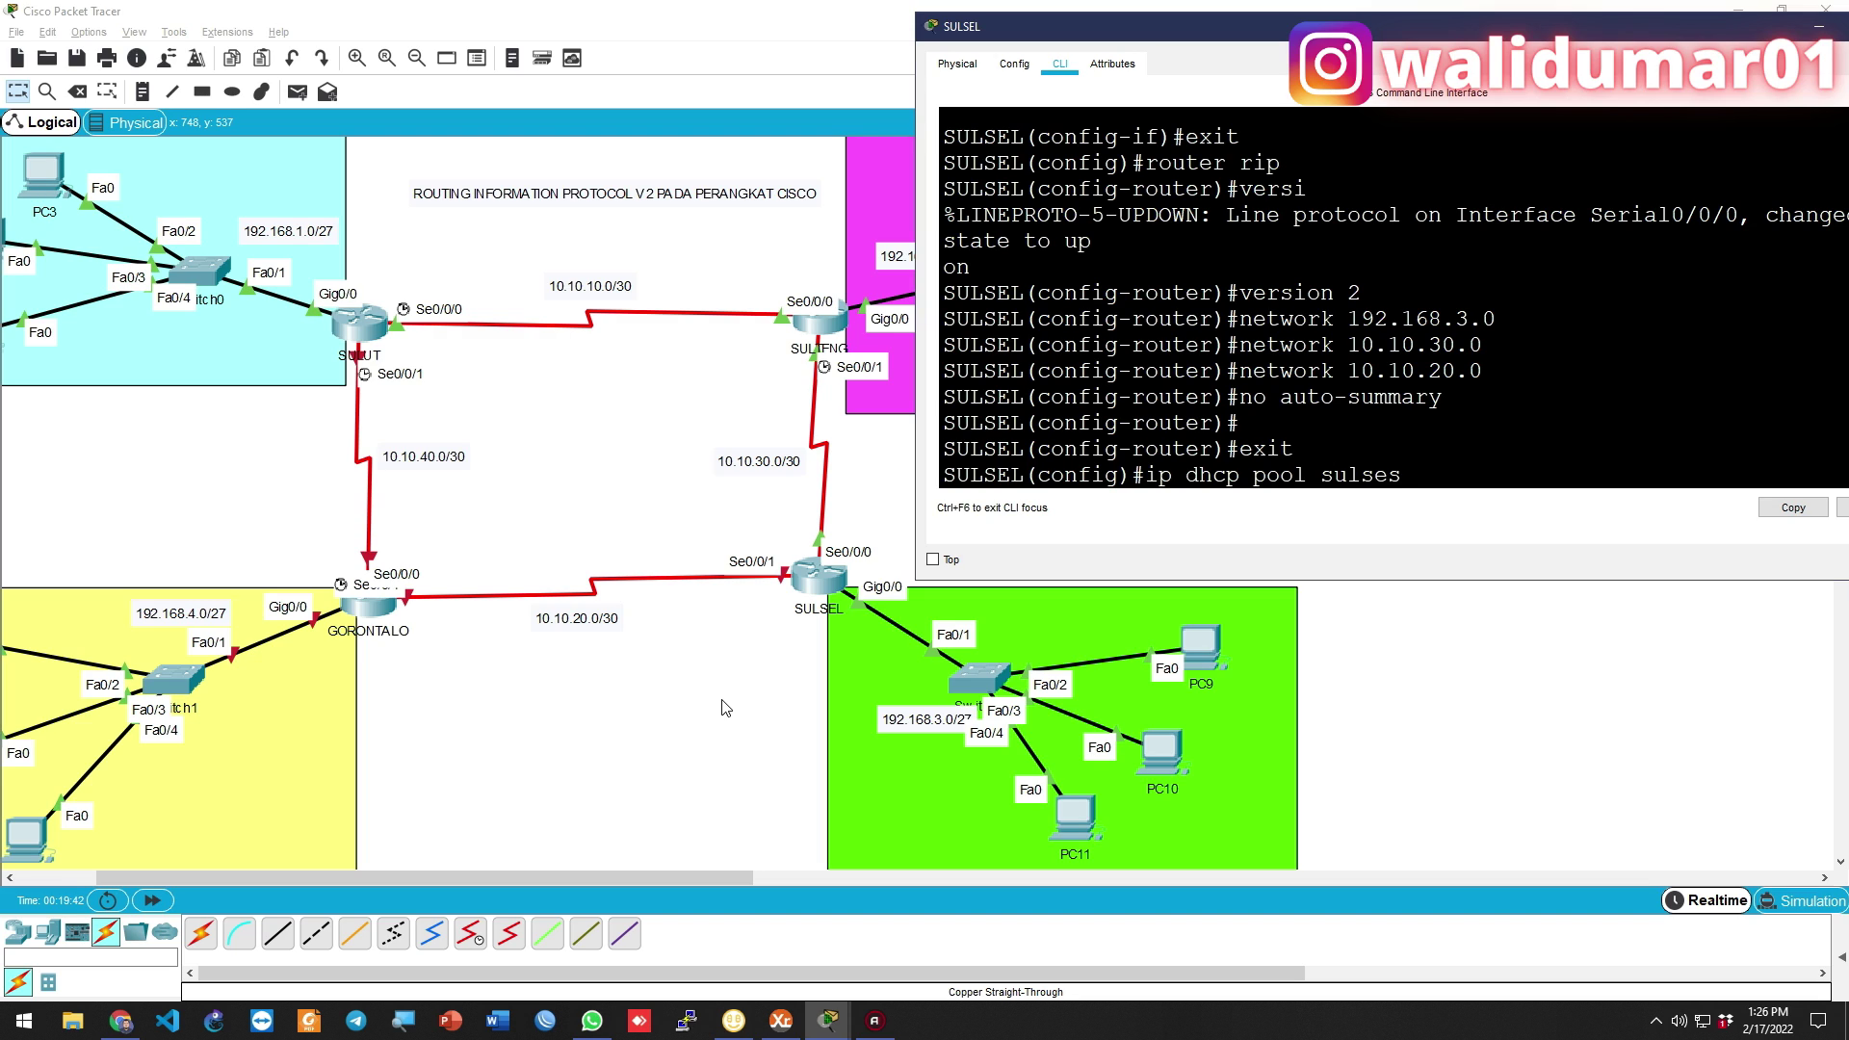
key("Return")
key("Up")
key("Down")
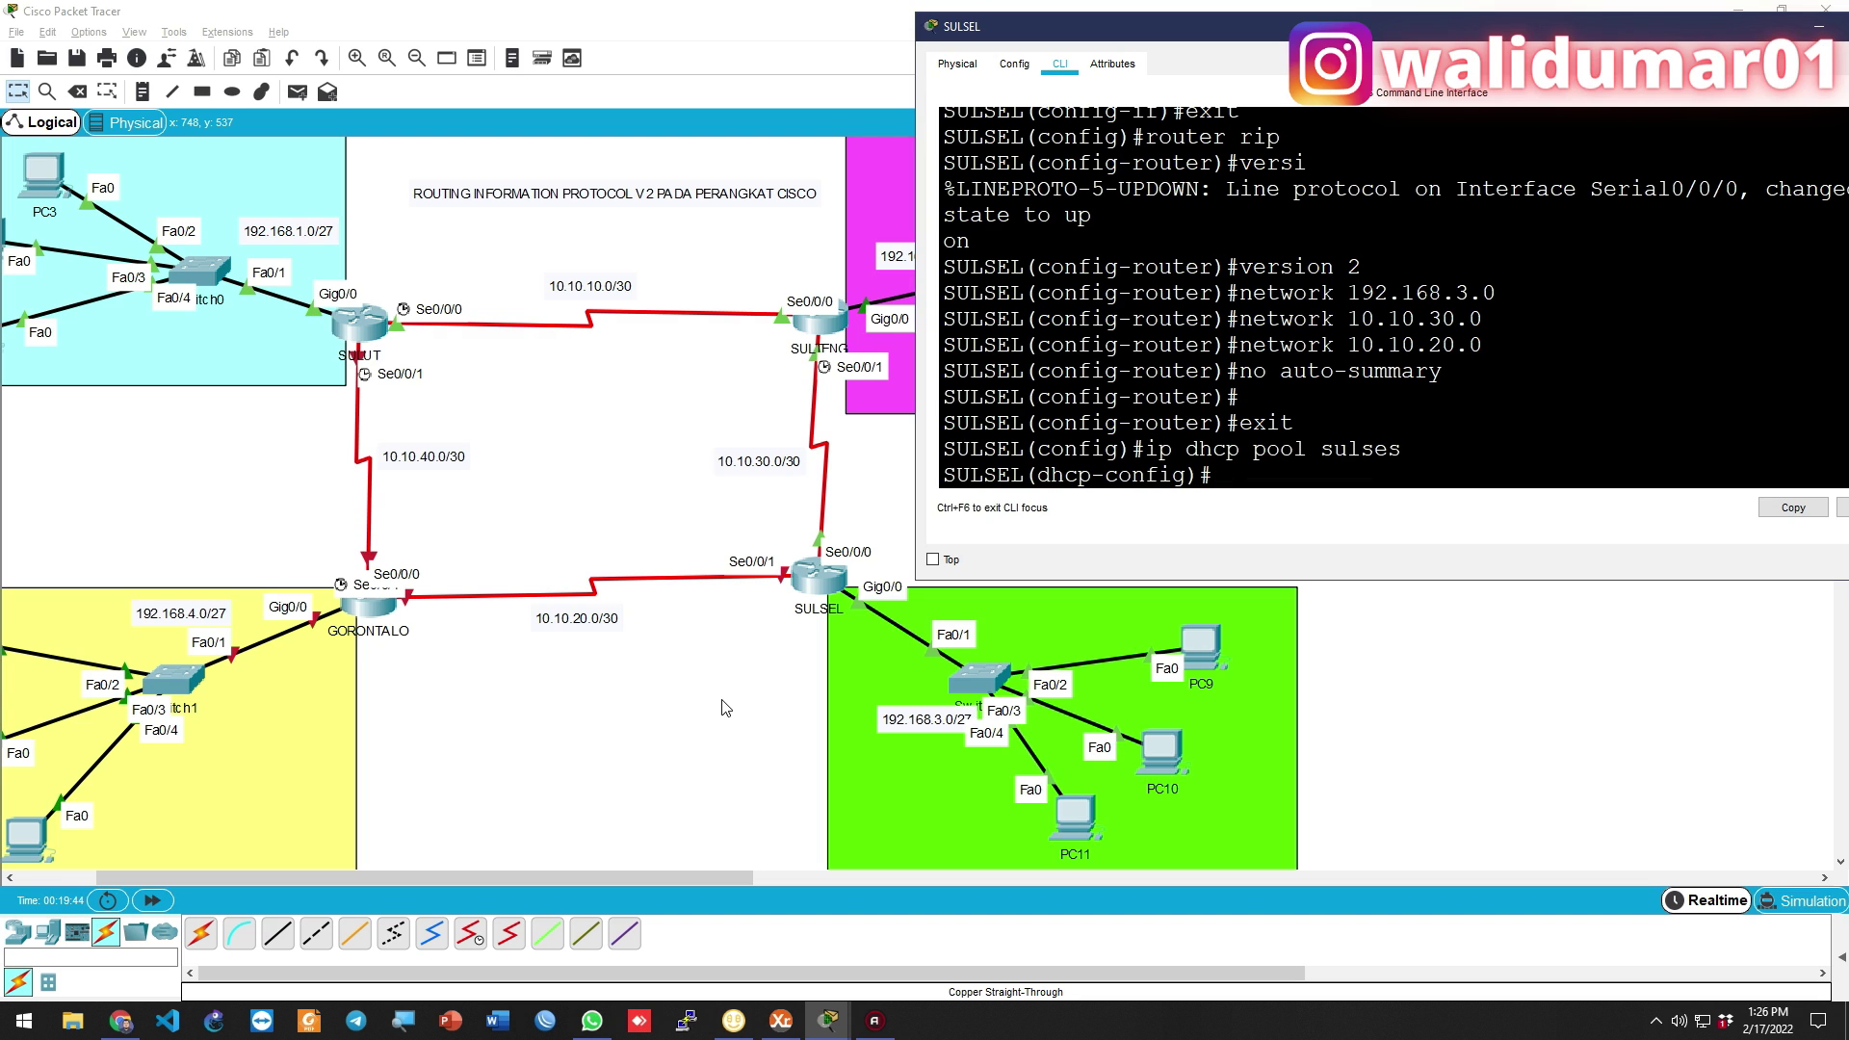
type("exit")
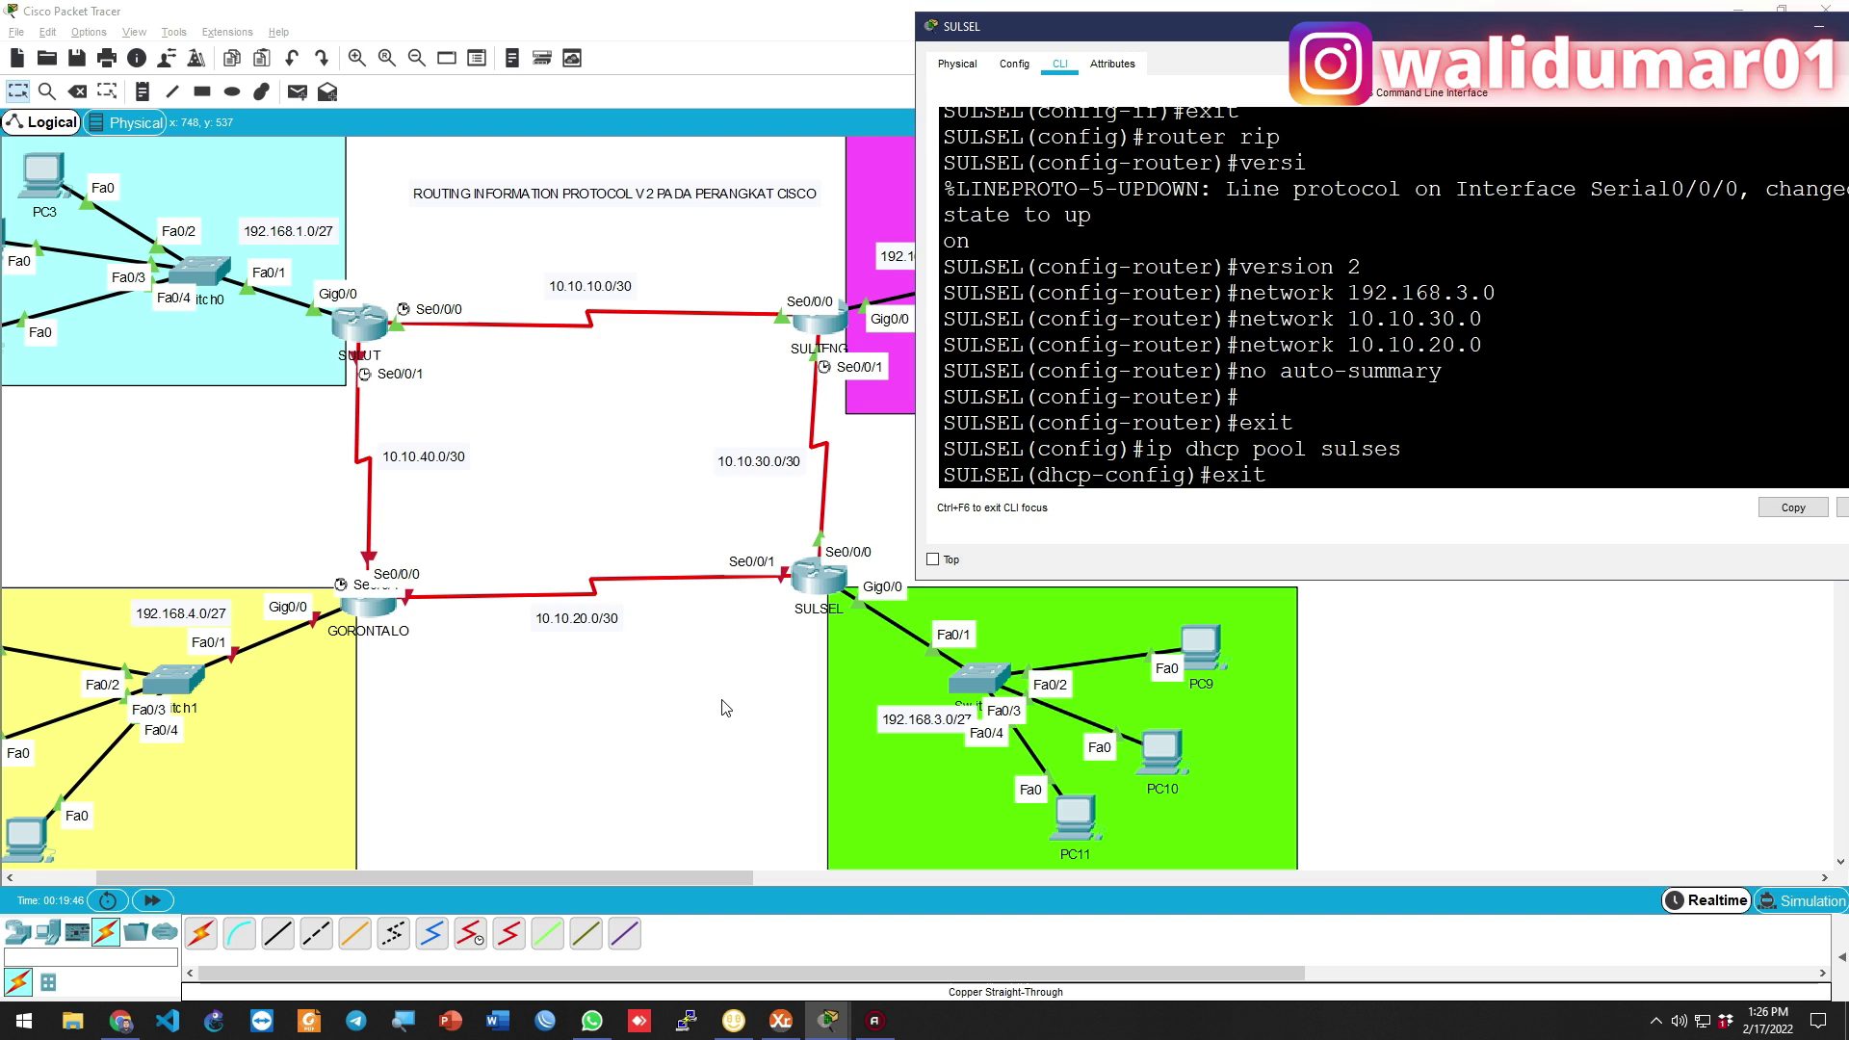
key("Return")
Delete the misnamed sulses DHCP pool from SULSEL
key("Up")
key("Up")
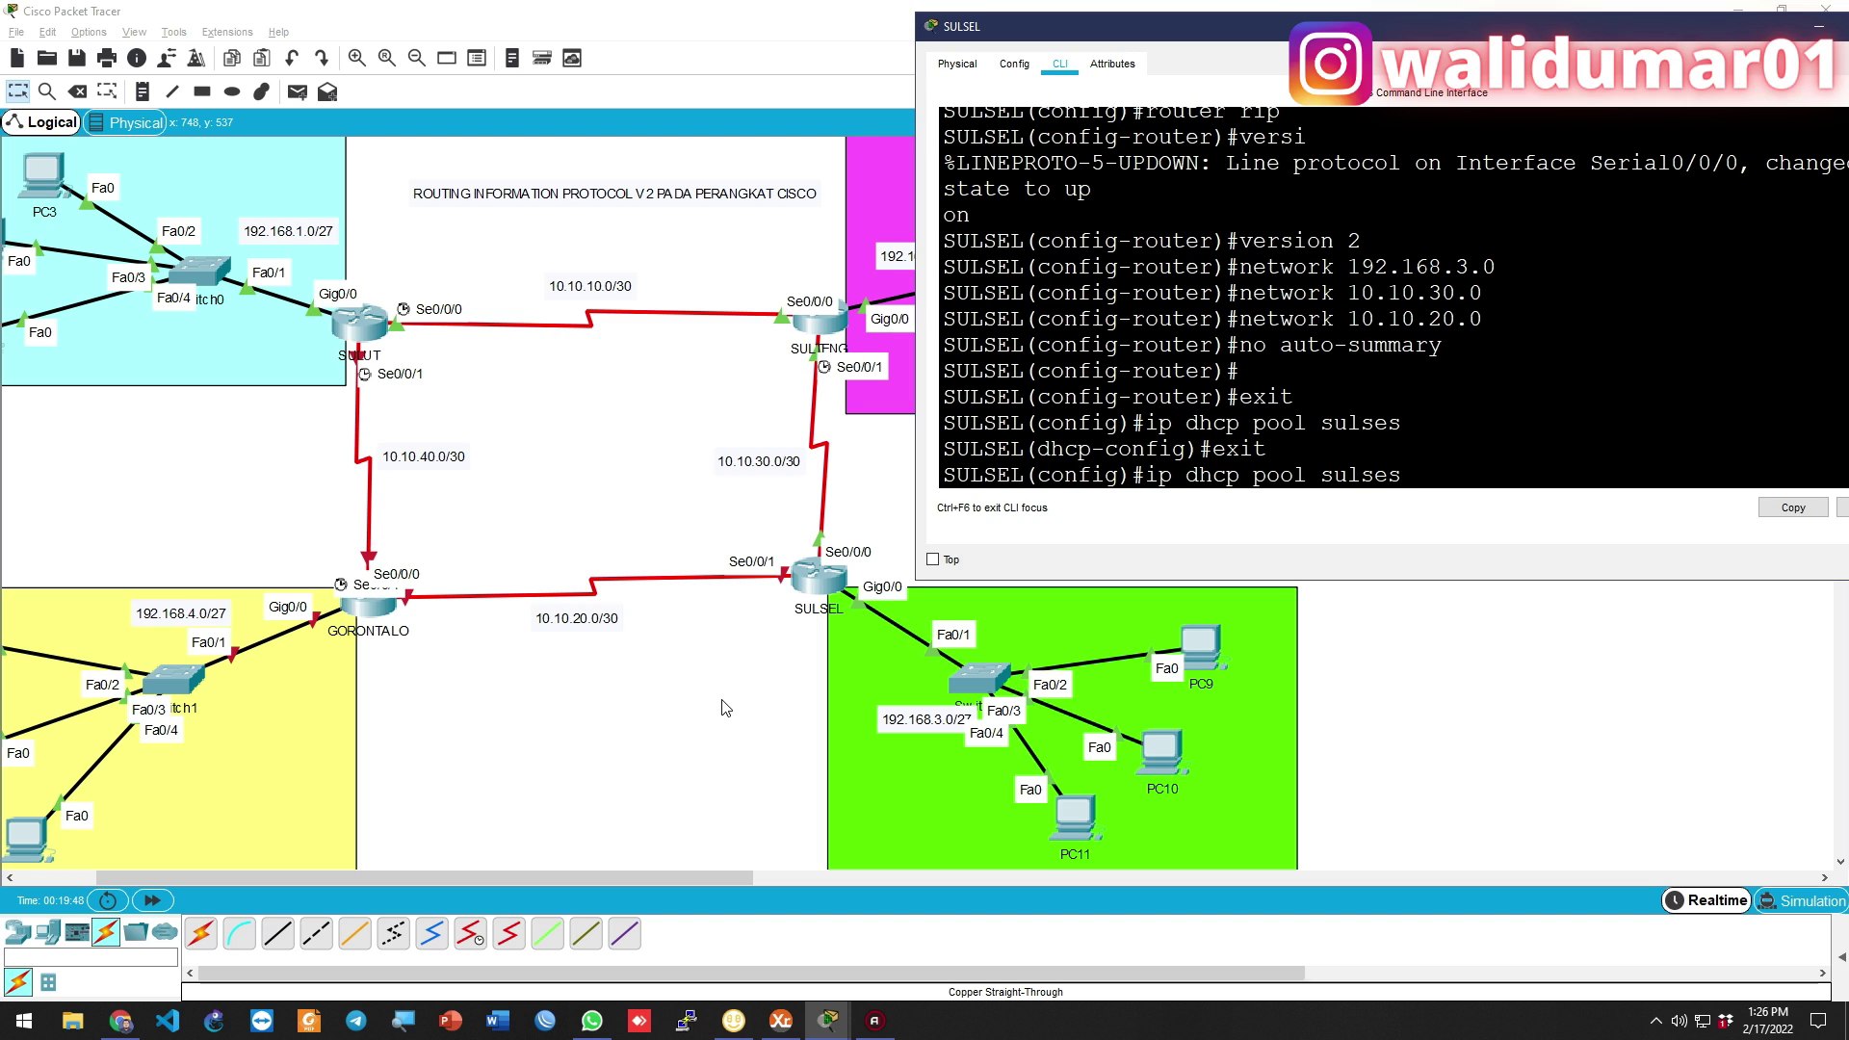
type("no")
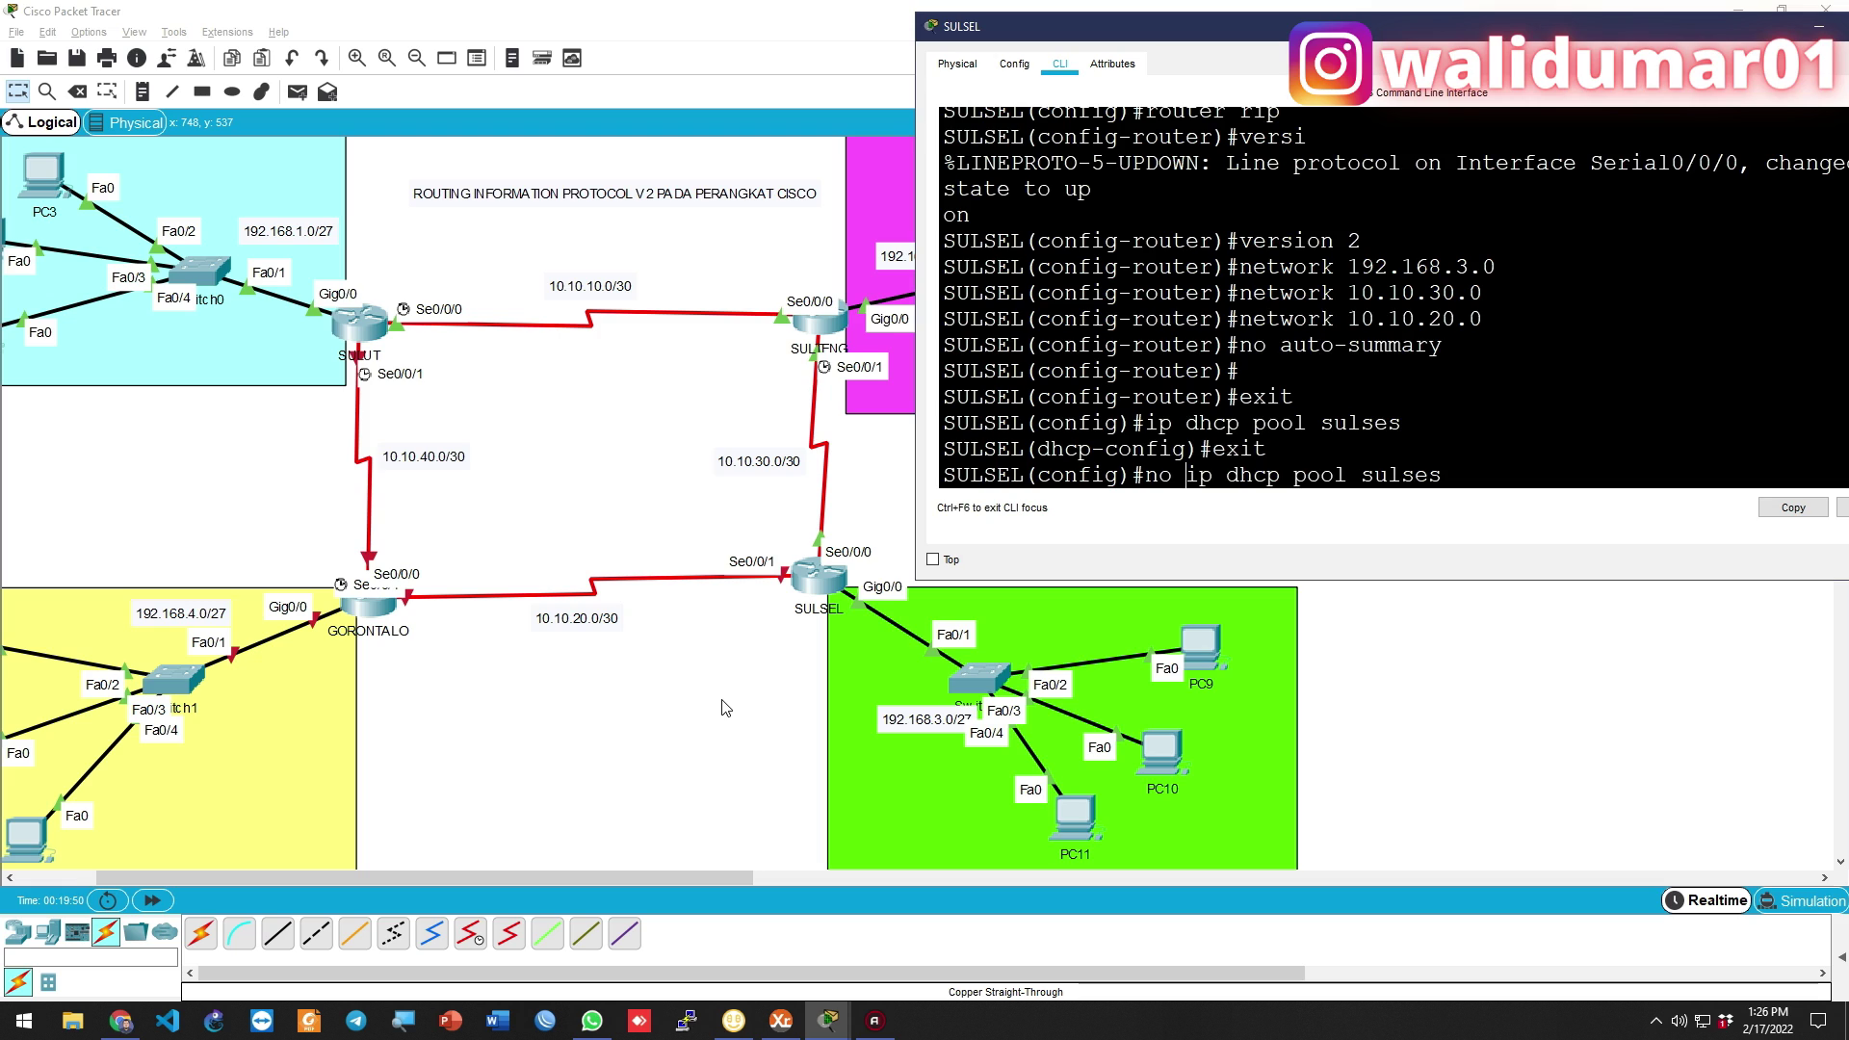
key("Return")
Create a DHCP pool named sulsel on SULSEL
key("Up")
key("Down")
type("exit")
key("Up")
key("Up")
key("Up")
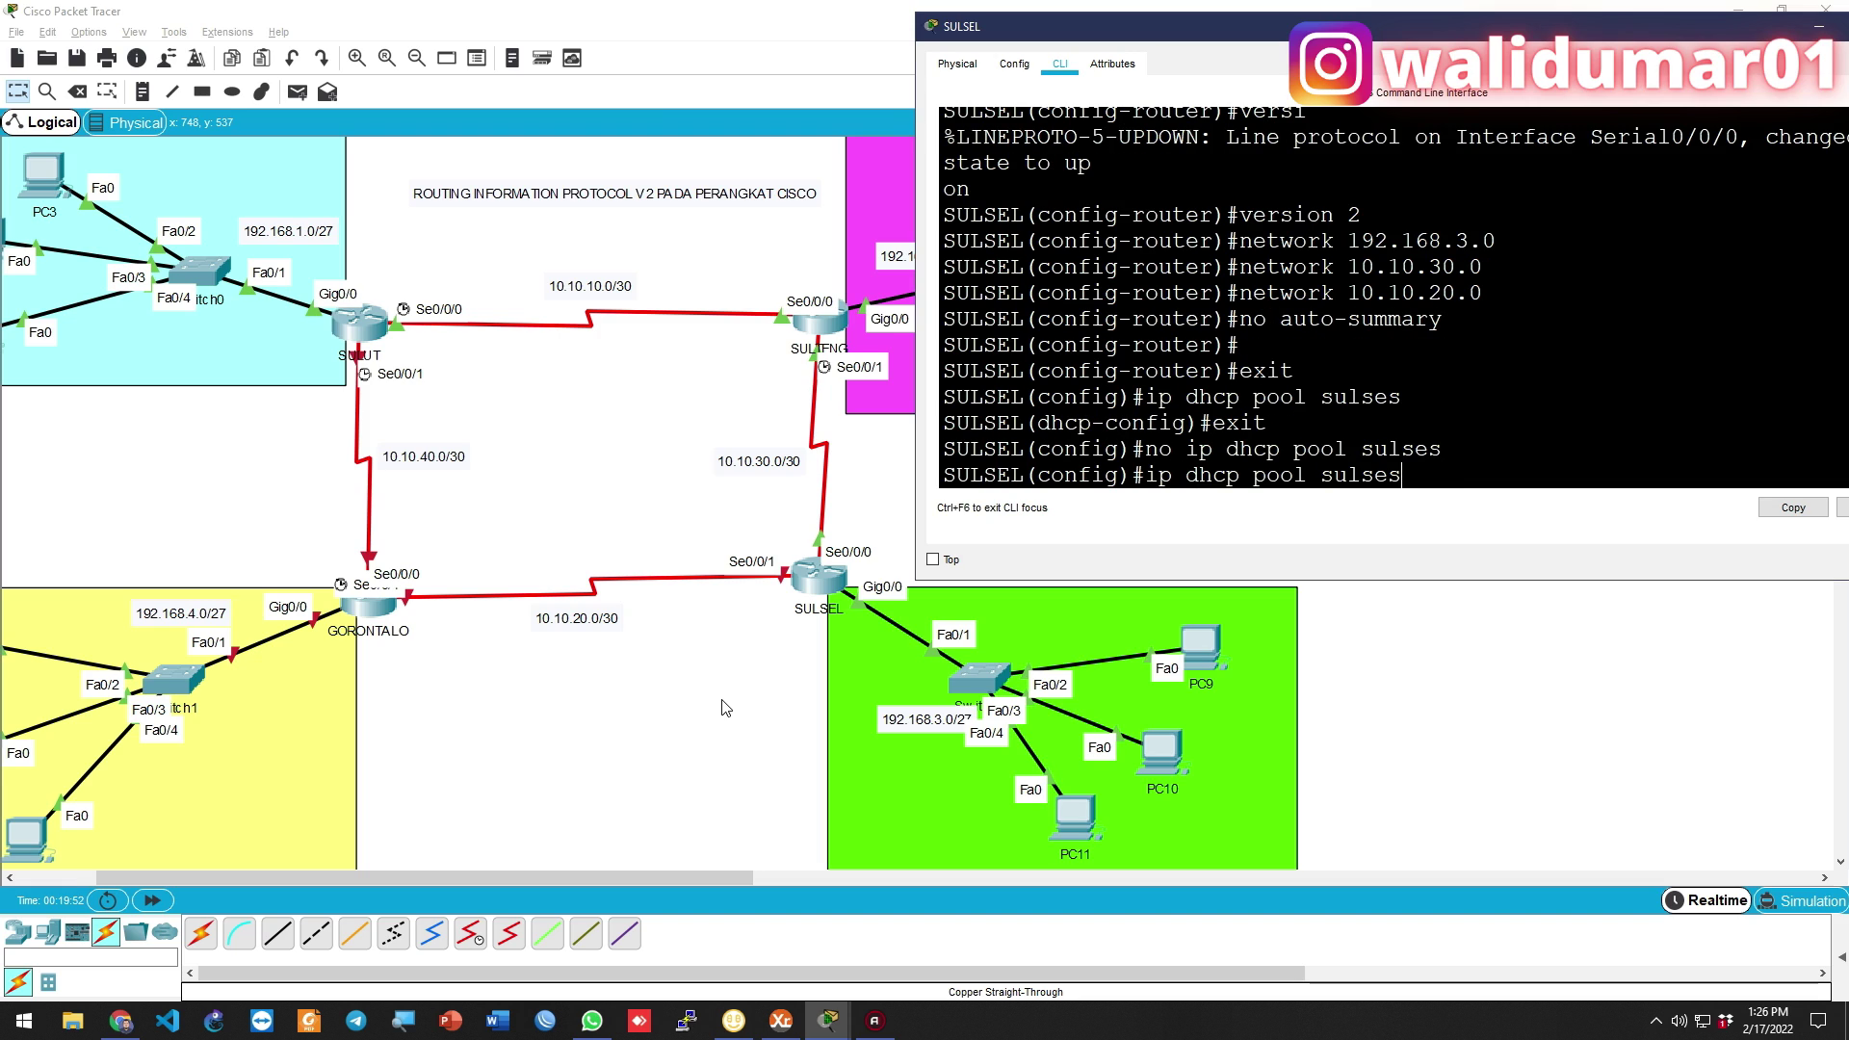
type("l")
key("Return")
Set the sulsel pool's network to 192.168.3.0 255.255.255.224
type("network 192.168")
type(".1")
type(".0 255.255")
type("24")
key("Return")
Set the sulsel pool's default router to 192.168.3.1, leave the pool and save SULSEL's configuration
type("def 192.168.3.1")
key("Return")
type("exit")
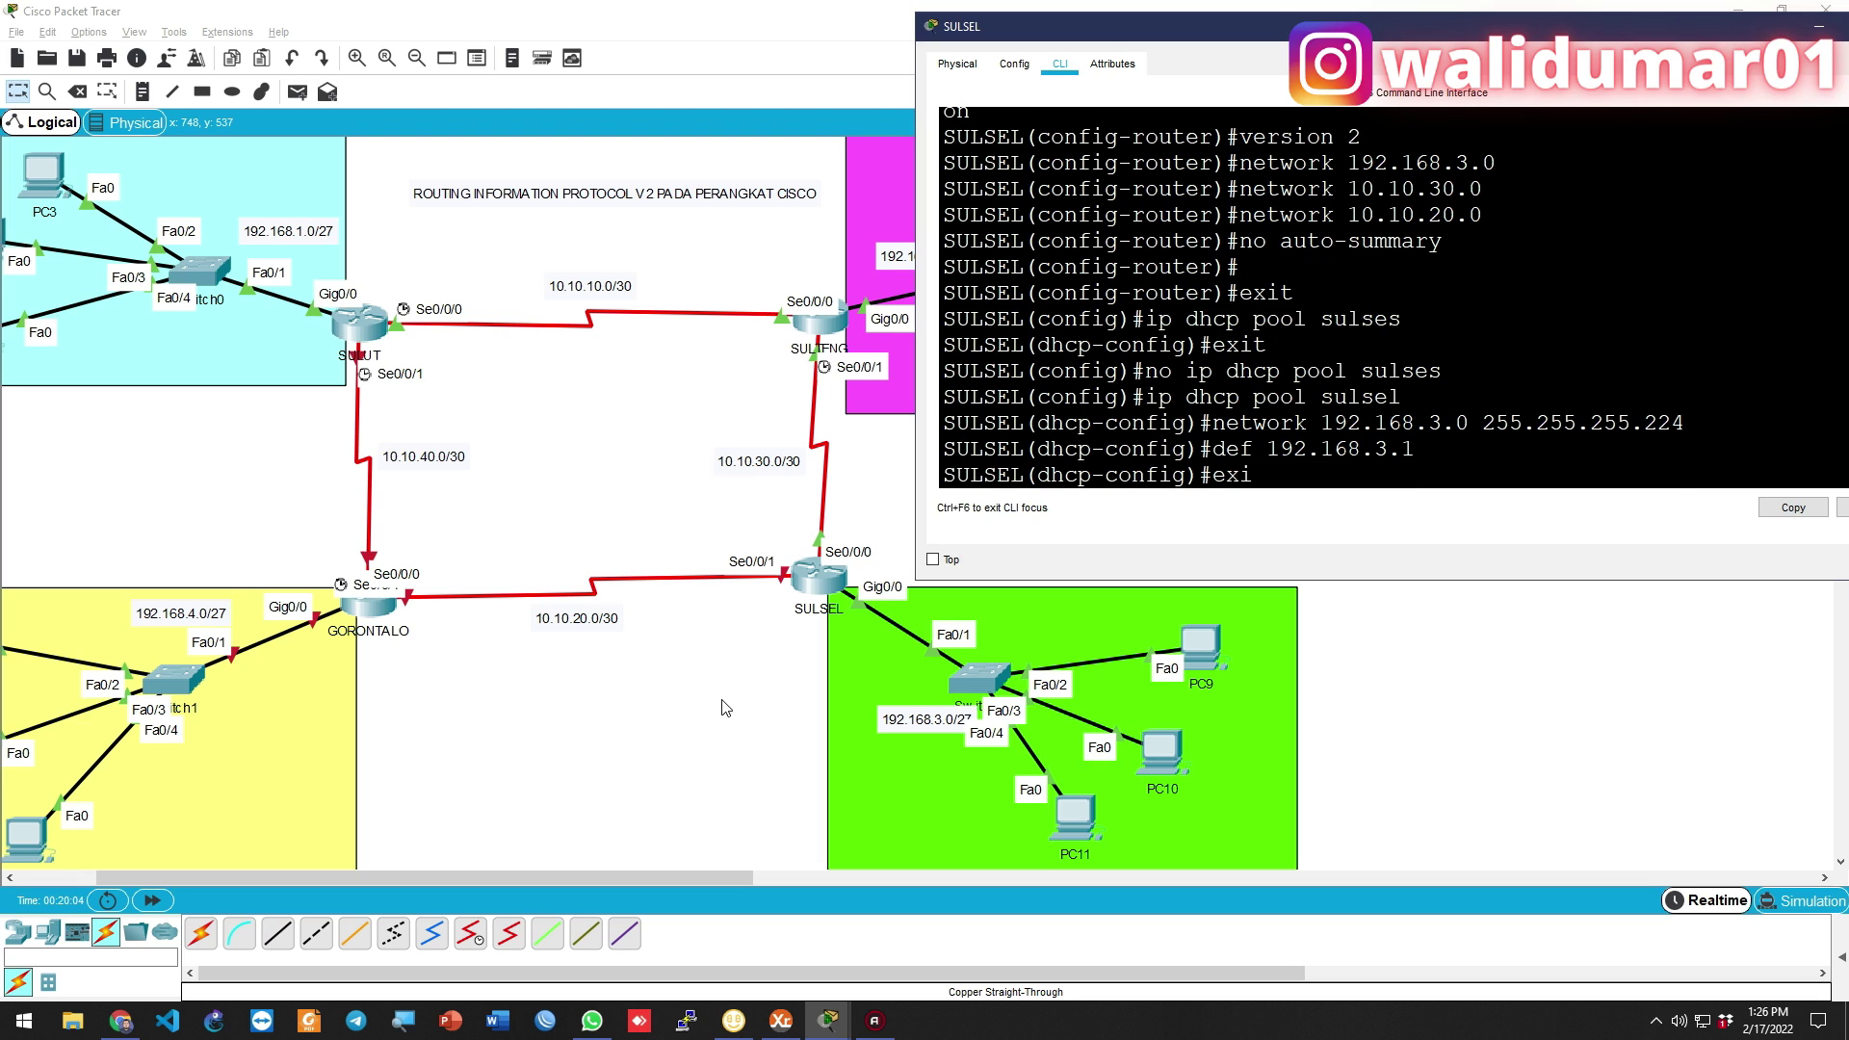
key("Return")
type("do wr")
key("Return")
key("Return")
Show SULSEL's running configuration from configuration mode and check its DHCP pool section
type("show ru")
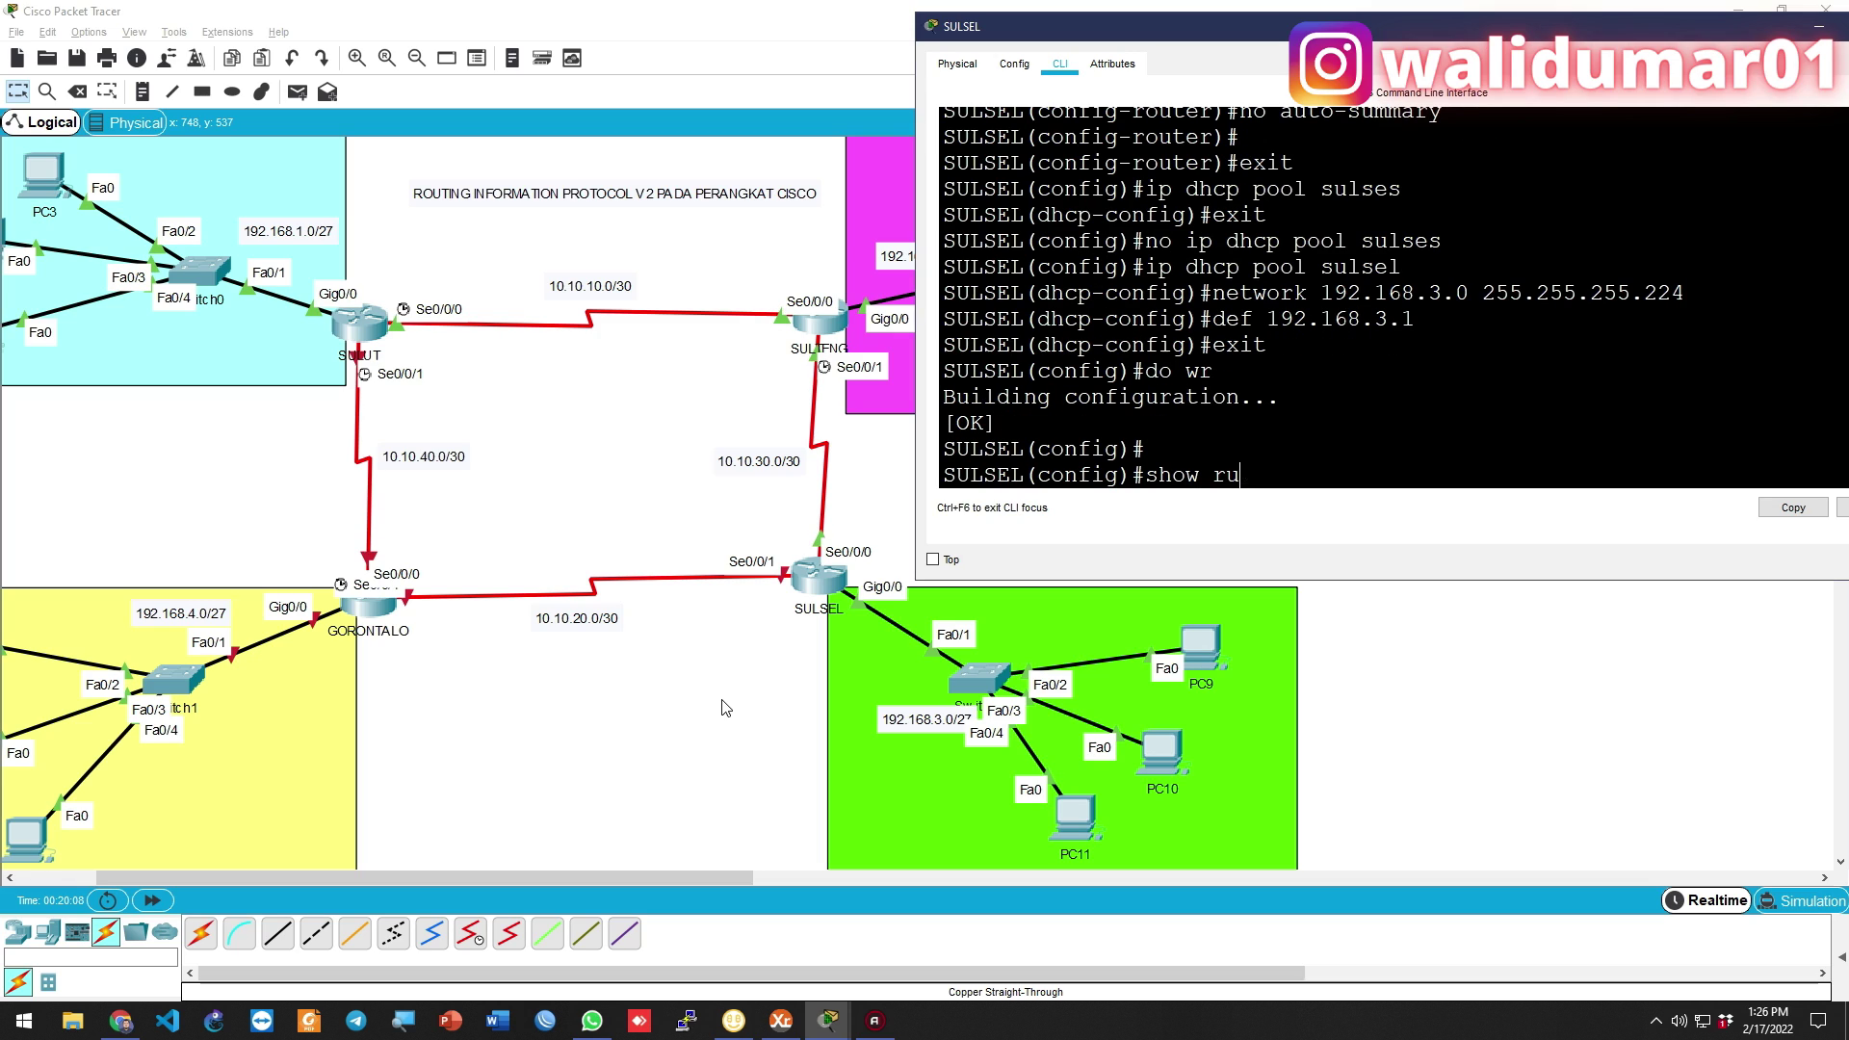
key("BackSpace")
key("BackSpace")
key("BackSpace")
key("BackSpace")
key("BackSpace")
key("BackSpace")
type("do show run")
key("Return")
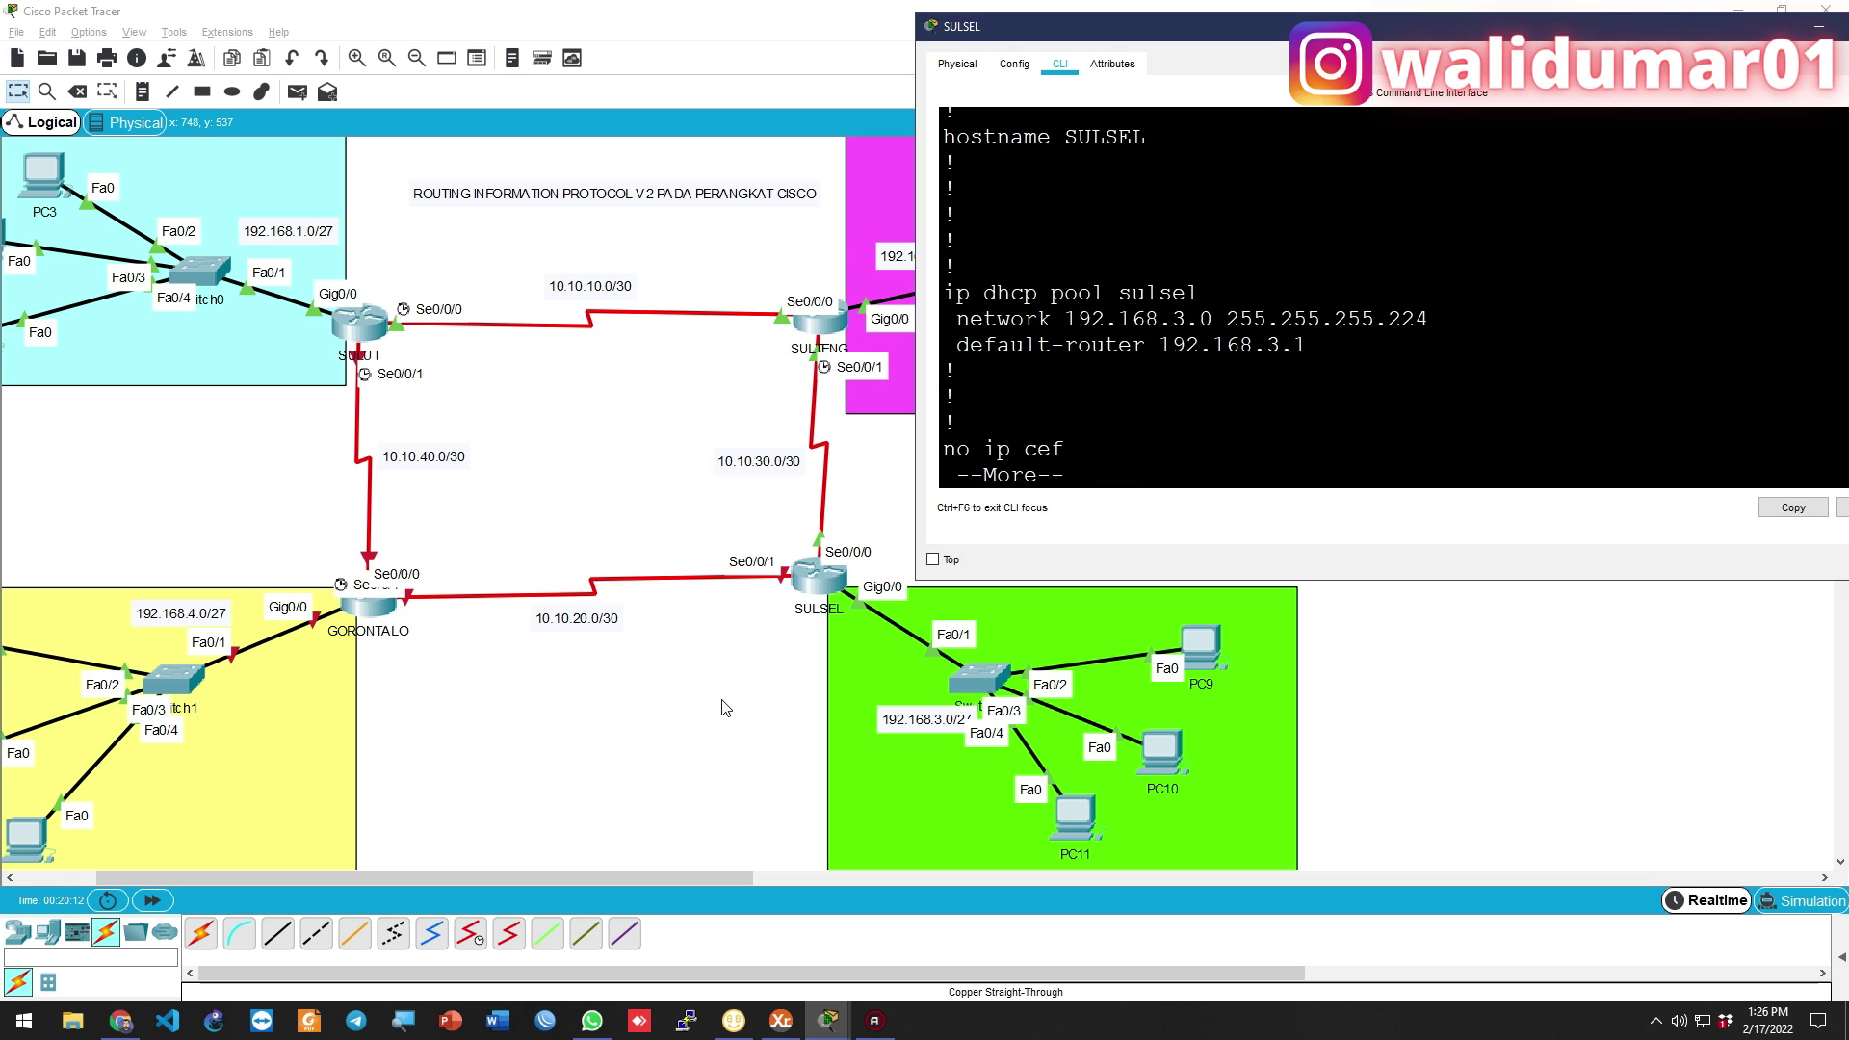
scroll(1020, 300, "up", 2)
scroll(1019, 299, "down", 2)
Read the rest of SULSEL's running configuration, checking the Serial0/0/0 and Serial0/0/1 addresses
key("Return")
key("Return")
key("Return")
key("Return")
key("Return")
key("Return")
key("Return")
key("Return")
key("Return")
key("Return")
key("Return")
key("Return")
key("Return")
key("Return")
key("Return")
key("Return")
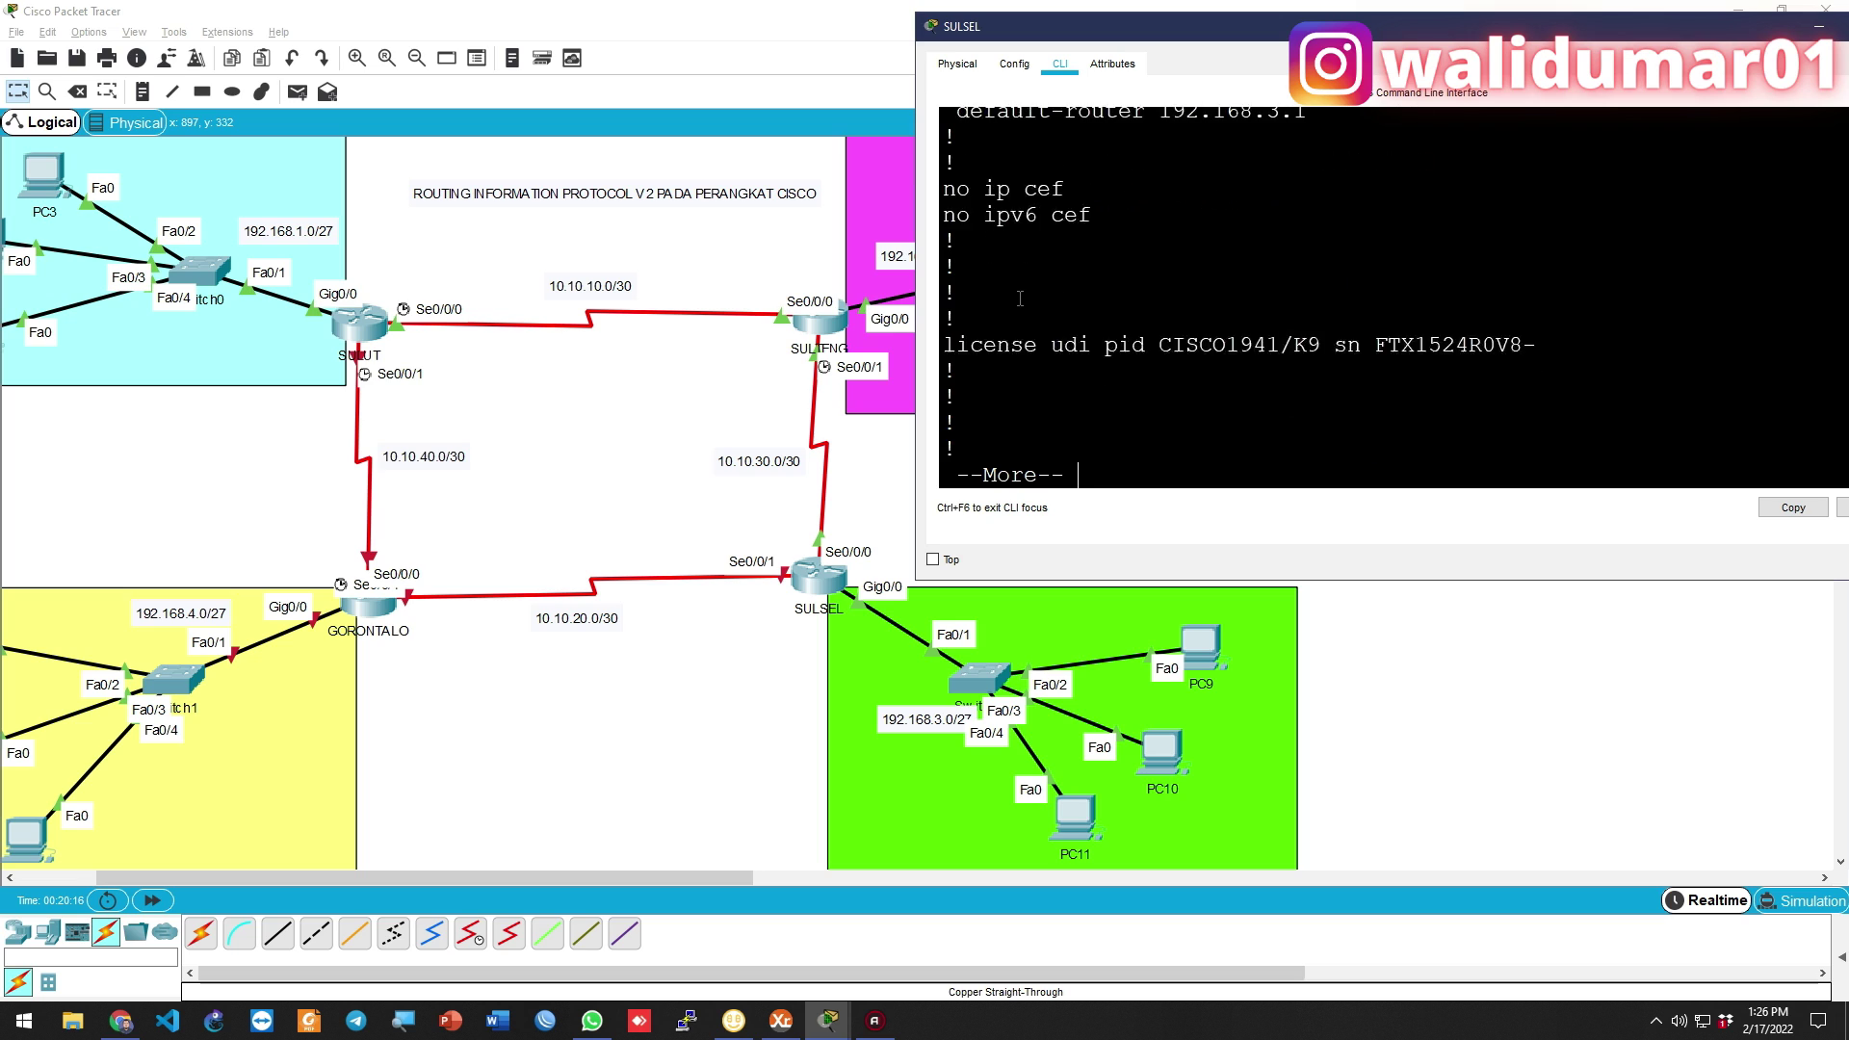
key("Return")
key("Return")
key("Return")
key("Return")
key("Return")
key("Return")
key("Return")
key("Return")
key("Return")
key("Return")
key("Return")
key("Return")
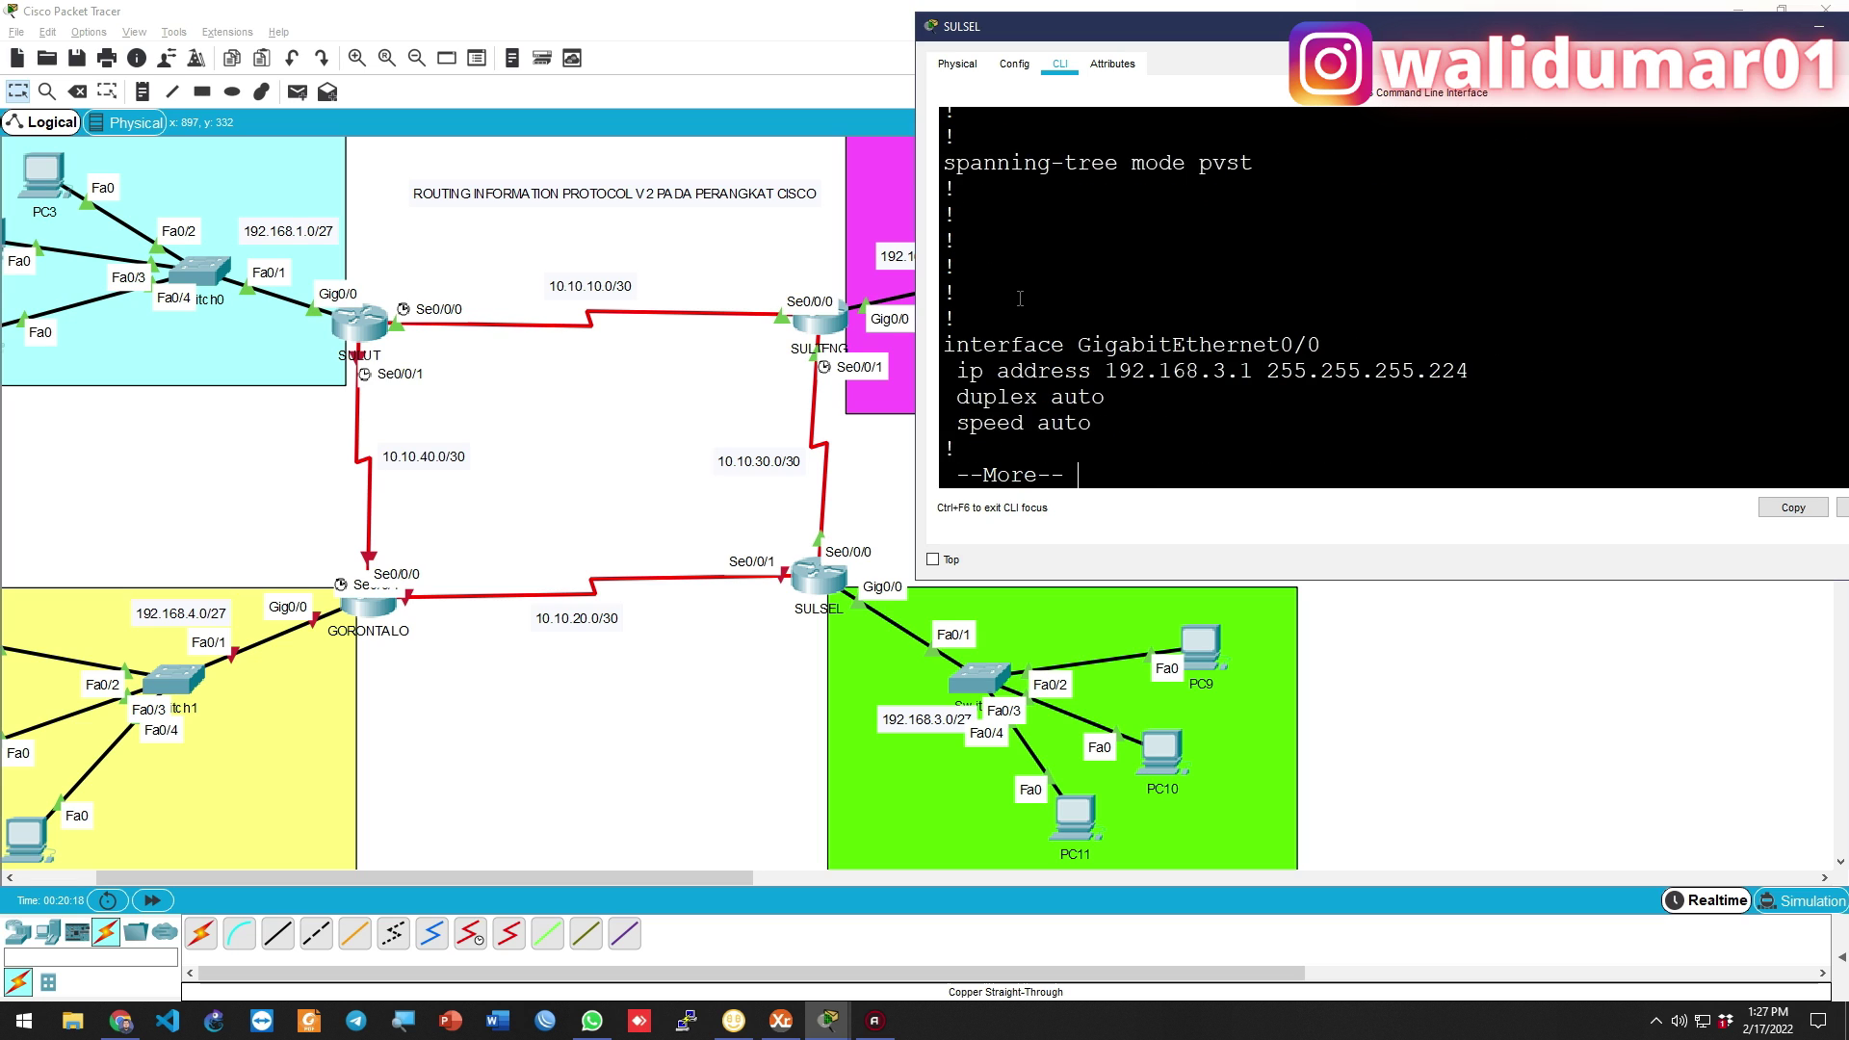
key("Return")
key("Return")
key("Return")
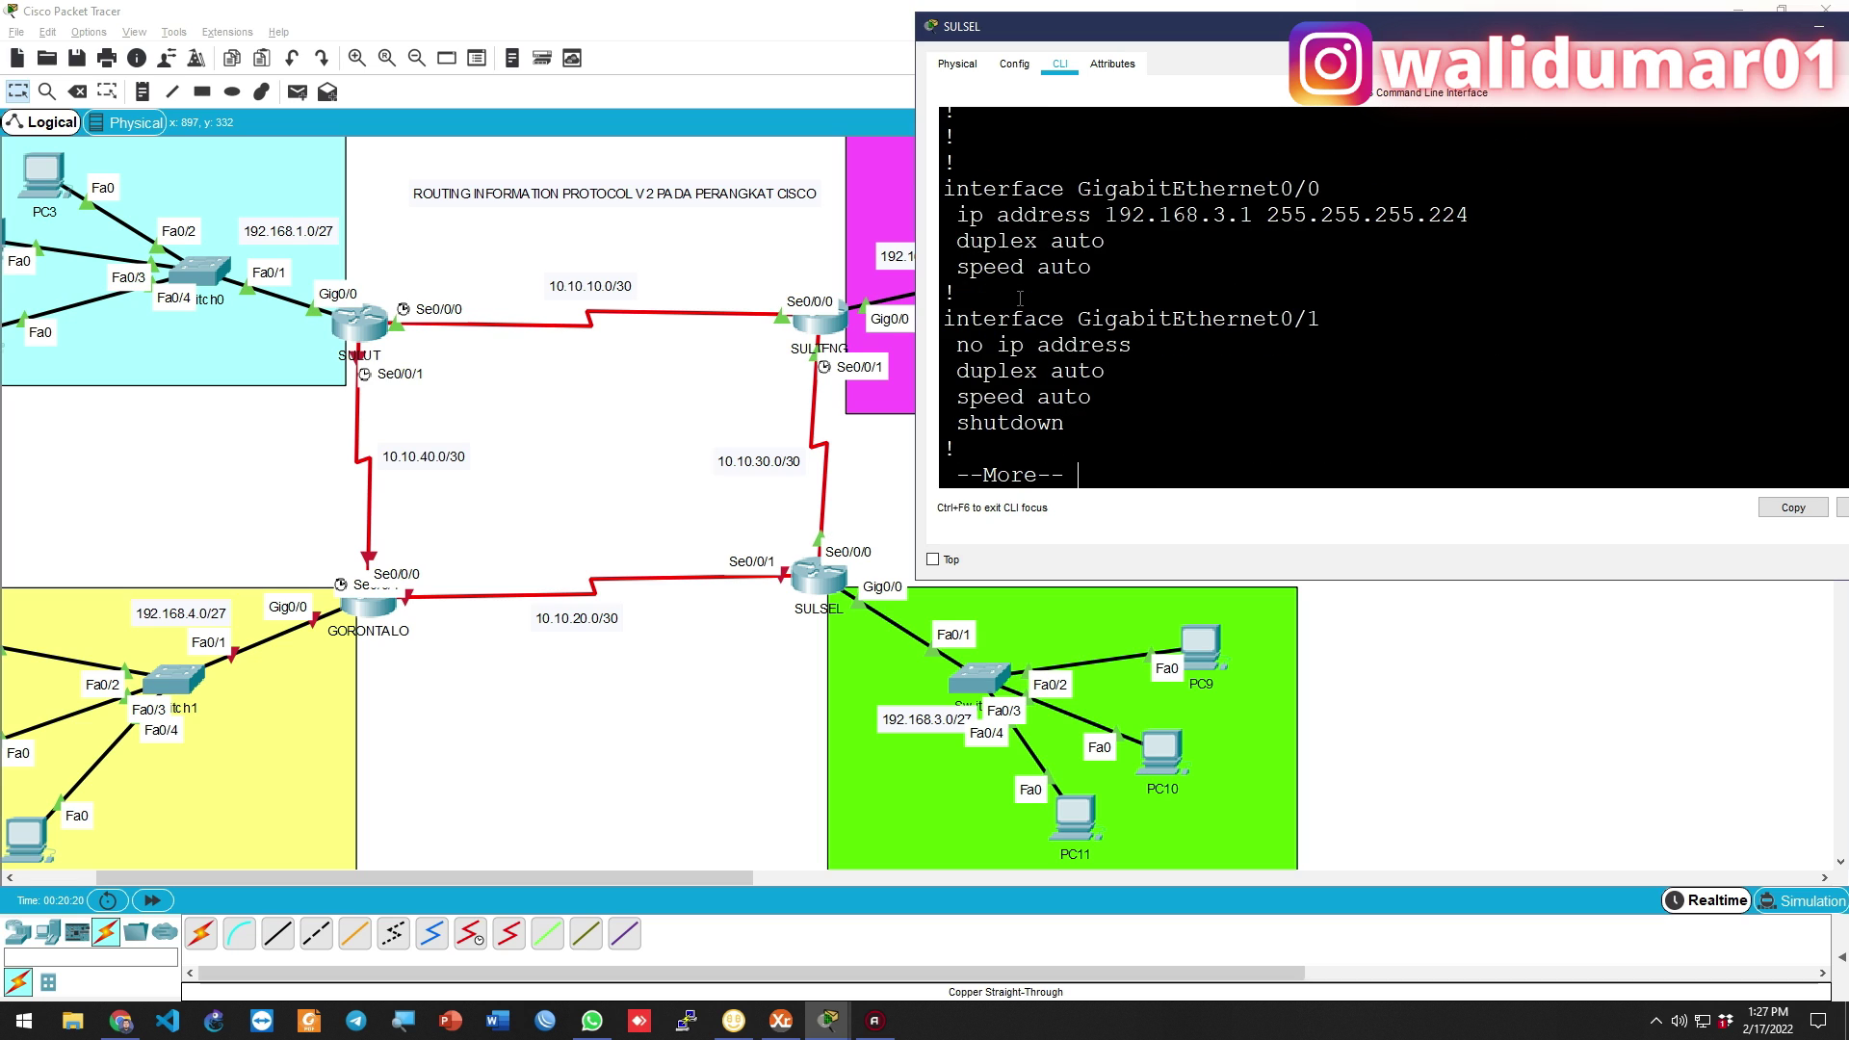
key("Return")
key("Return")
key("Return")
key("Return")
key("Return")
key("Return")
key("Return")
key("Return")
key("Return")
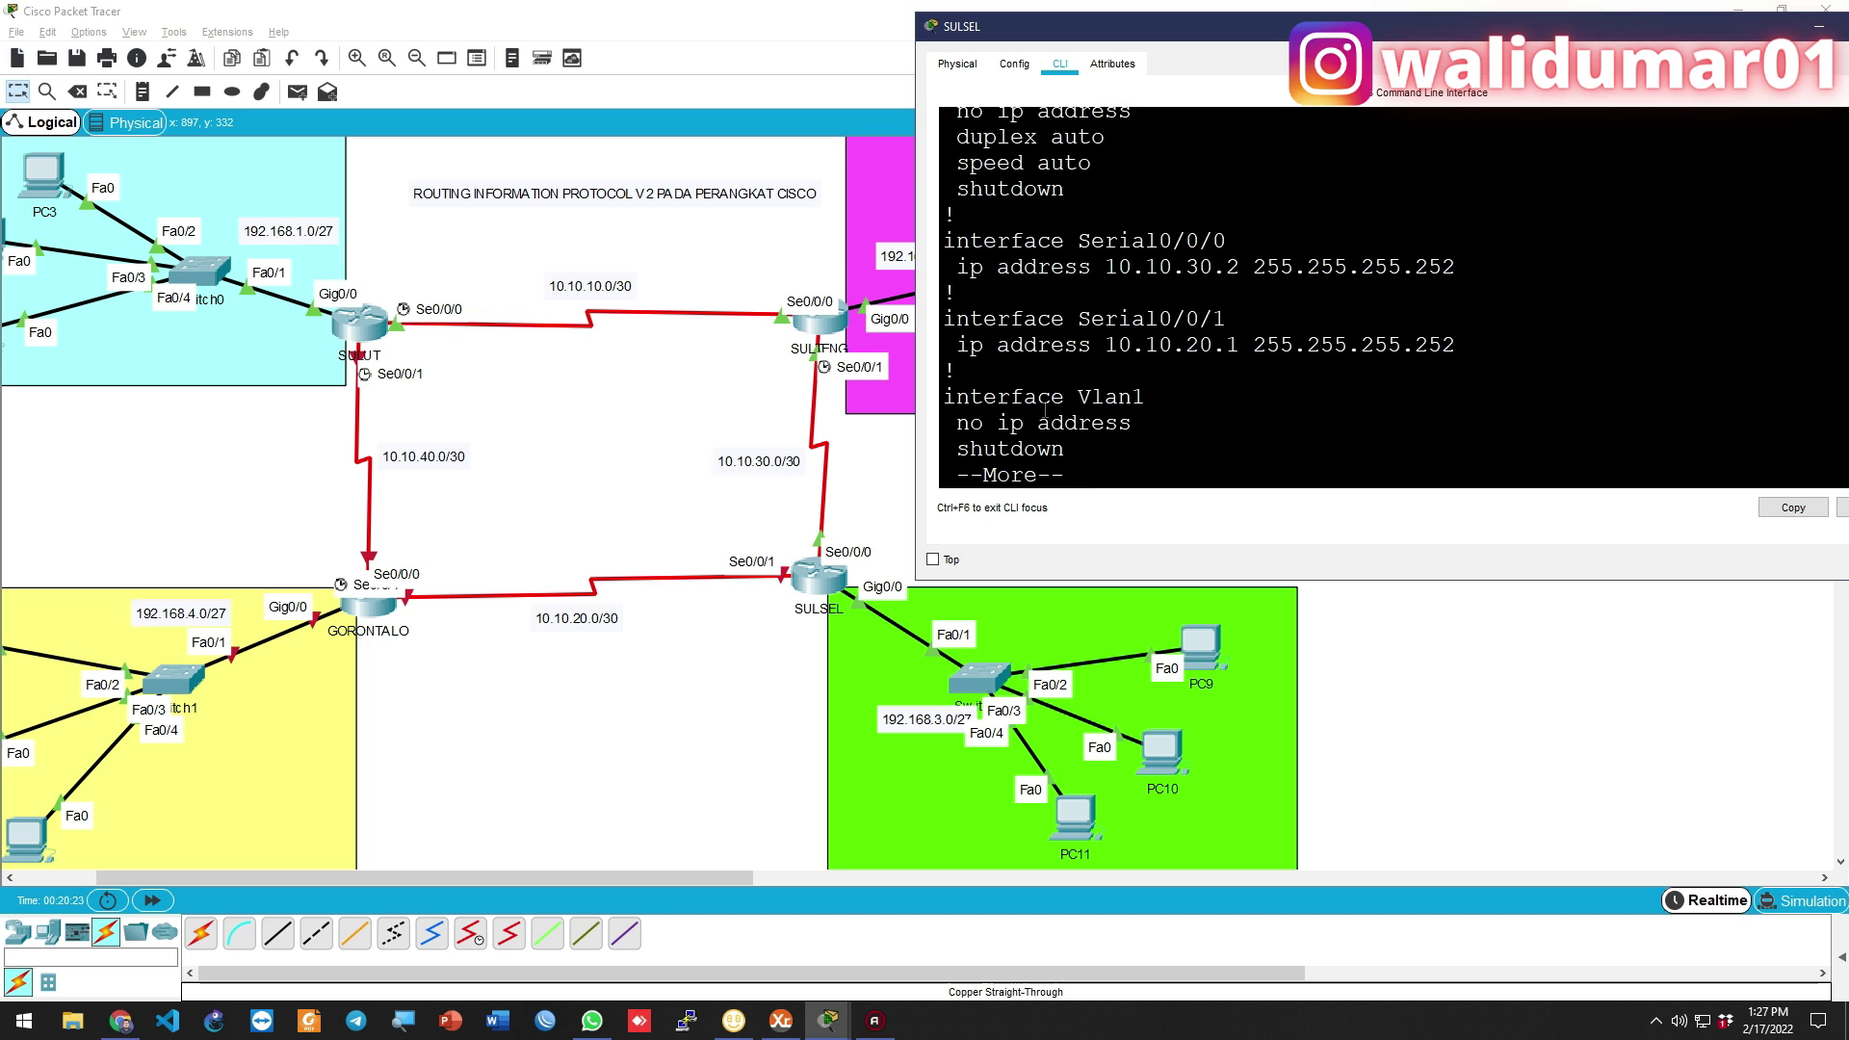
triple_click(1134, 266)
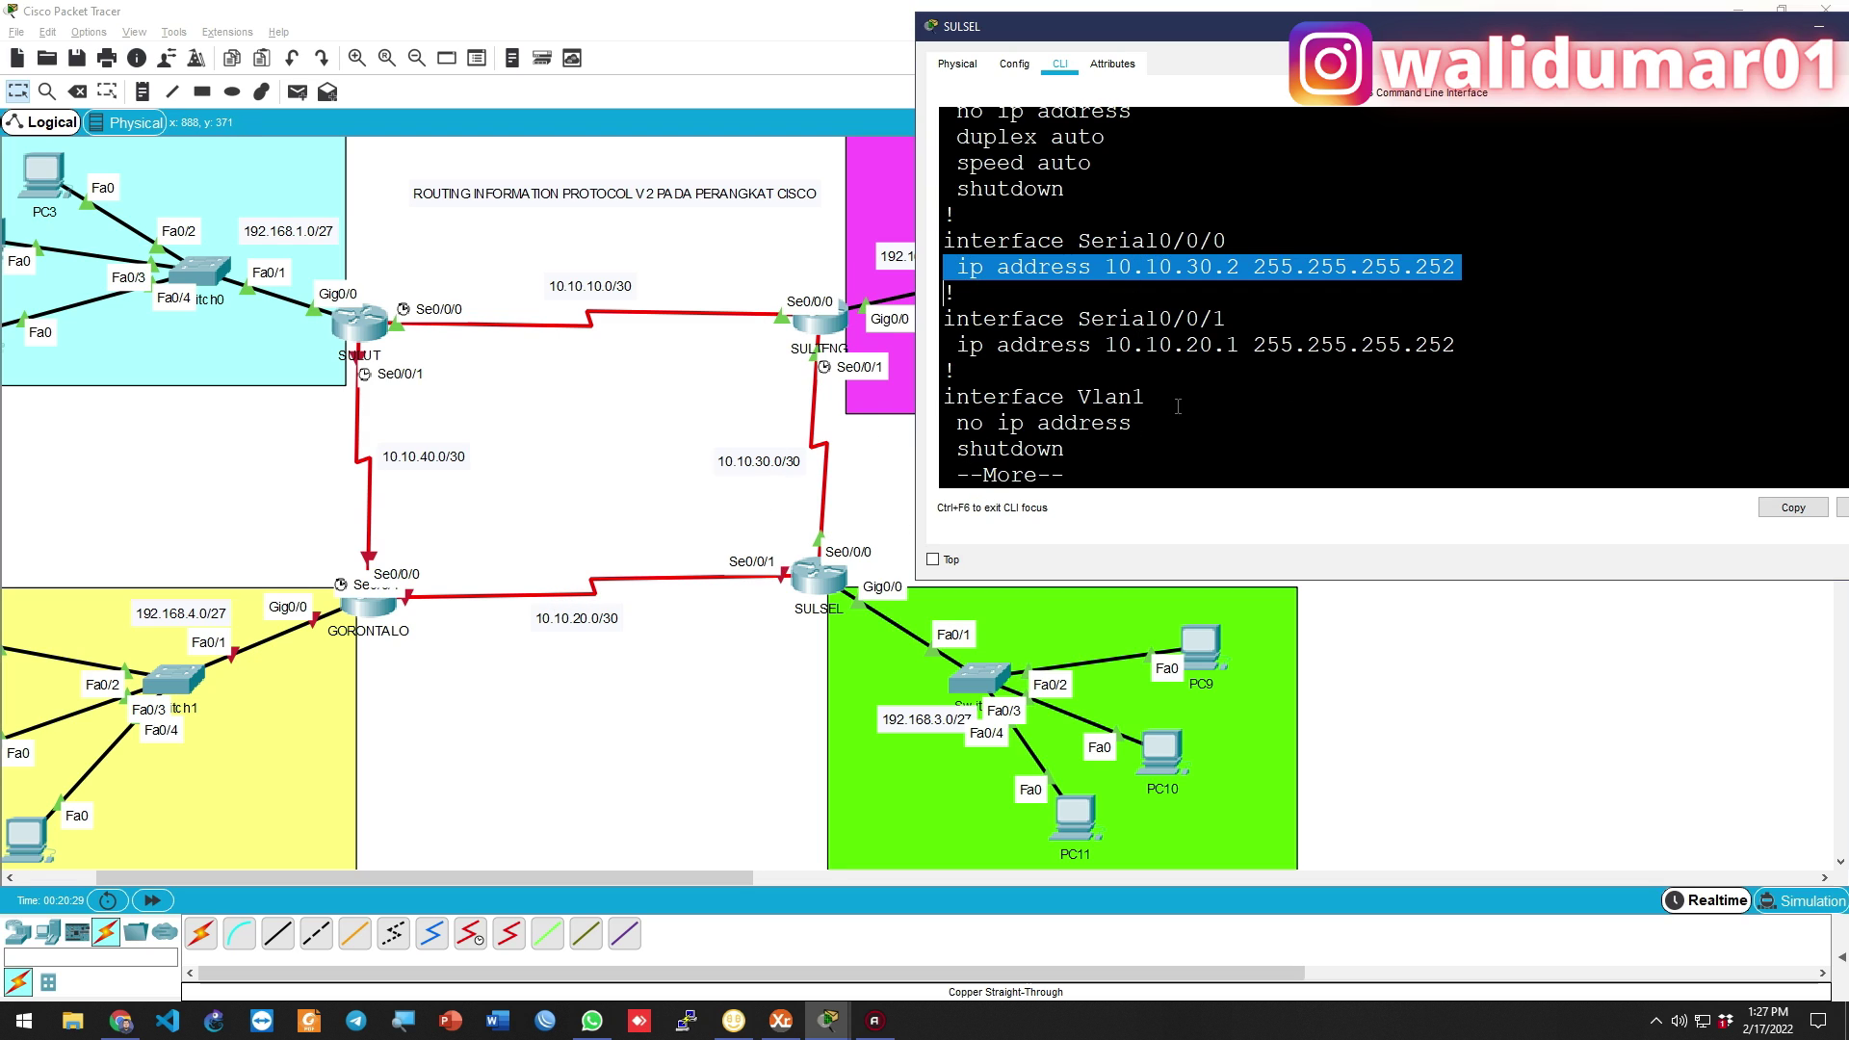
double_click(1434, 340)
key("space")
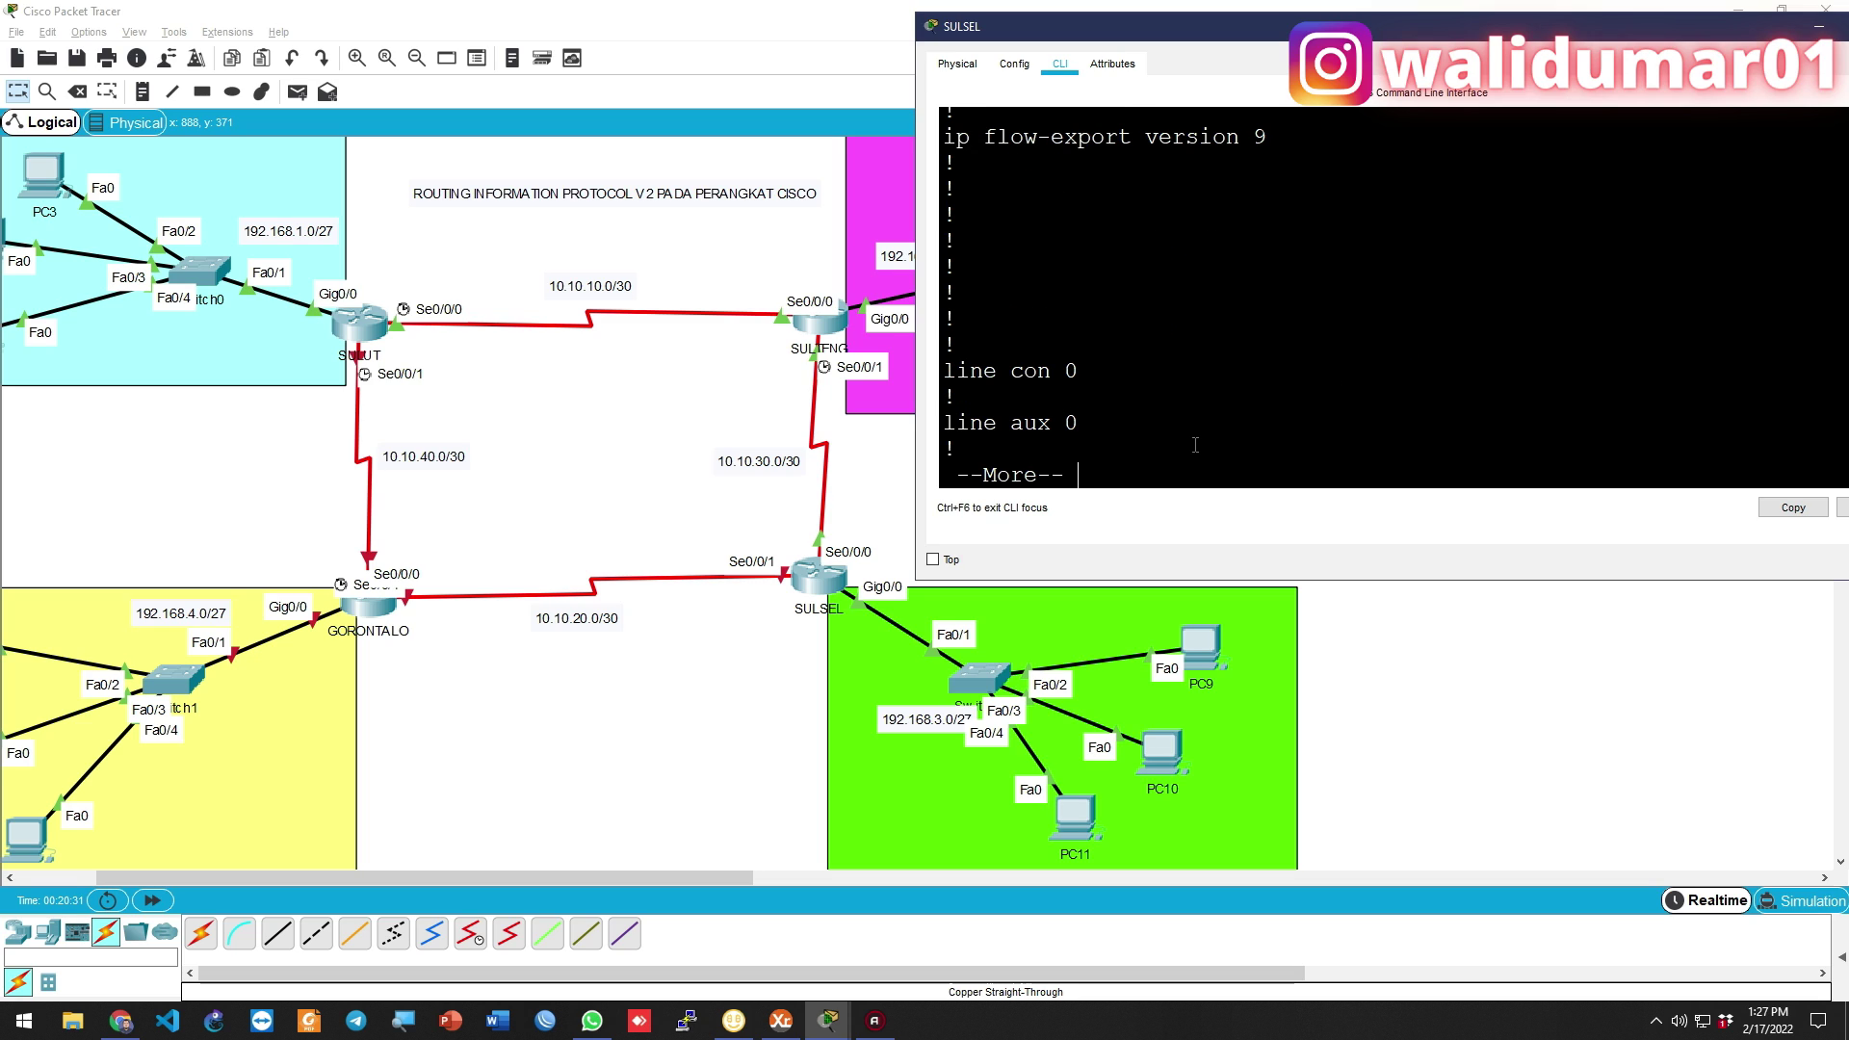
key("space")
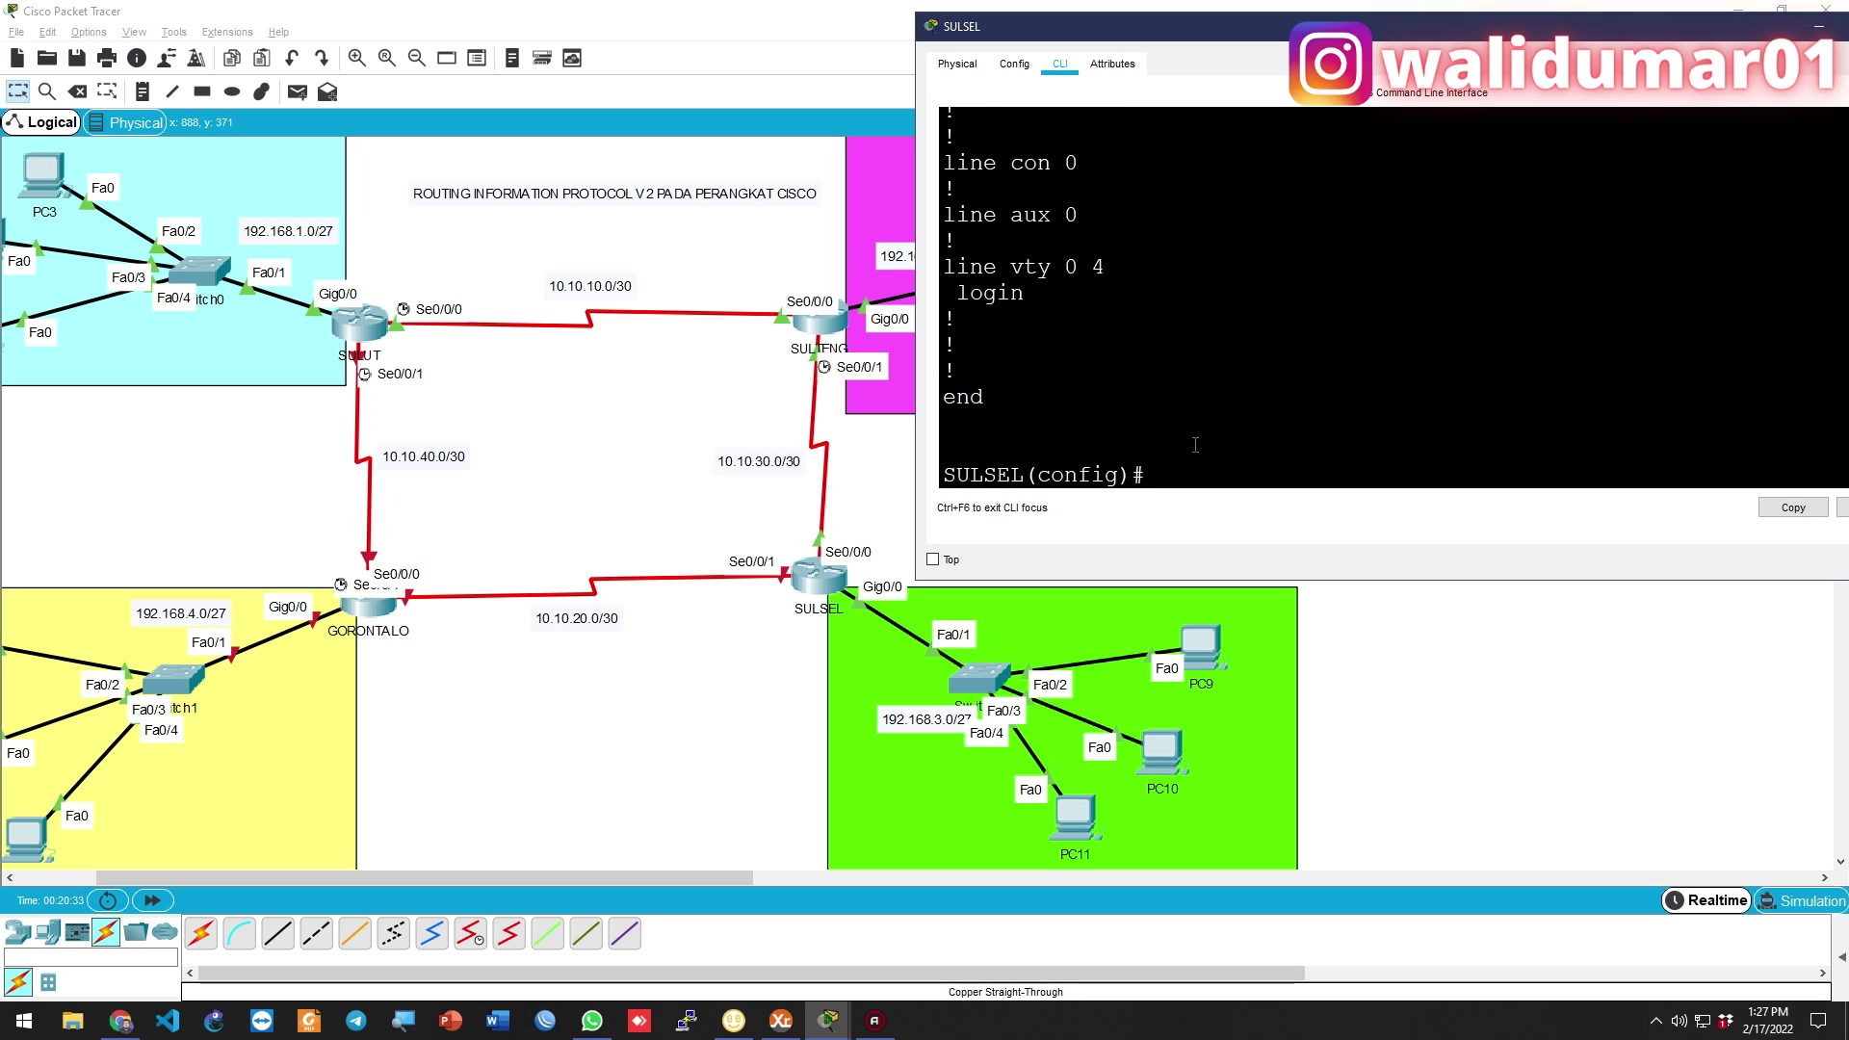
Open the GORONTALO router's command line and decline the initial configuration dialog with no
left_click(627, 462)
left_click(368, 602)
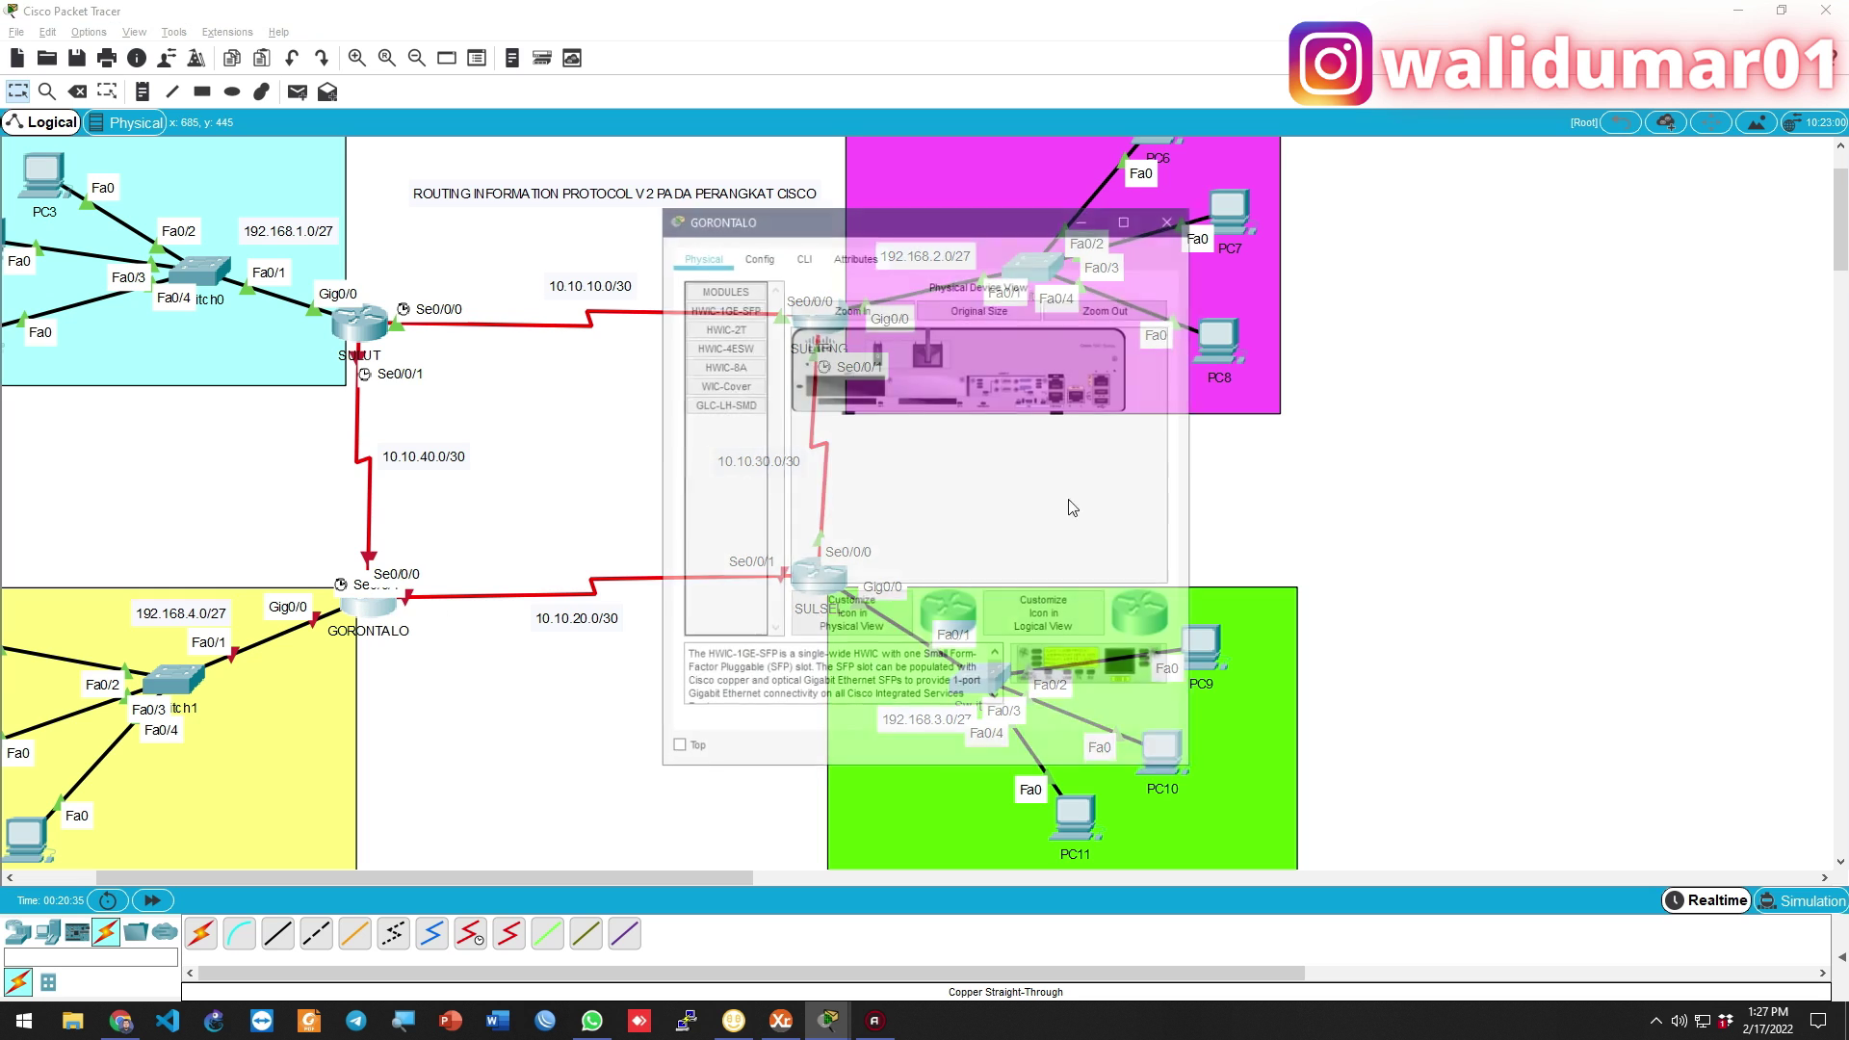
left_click_drag(1194, 441, 1688, 437)
left_click_drag(1143, 223, 1312, 137)
left_click(960, 175)
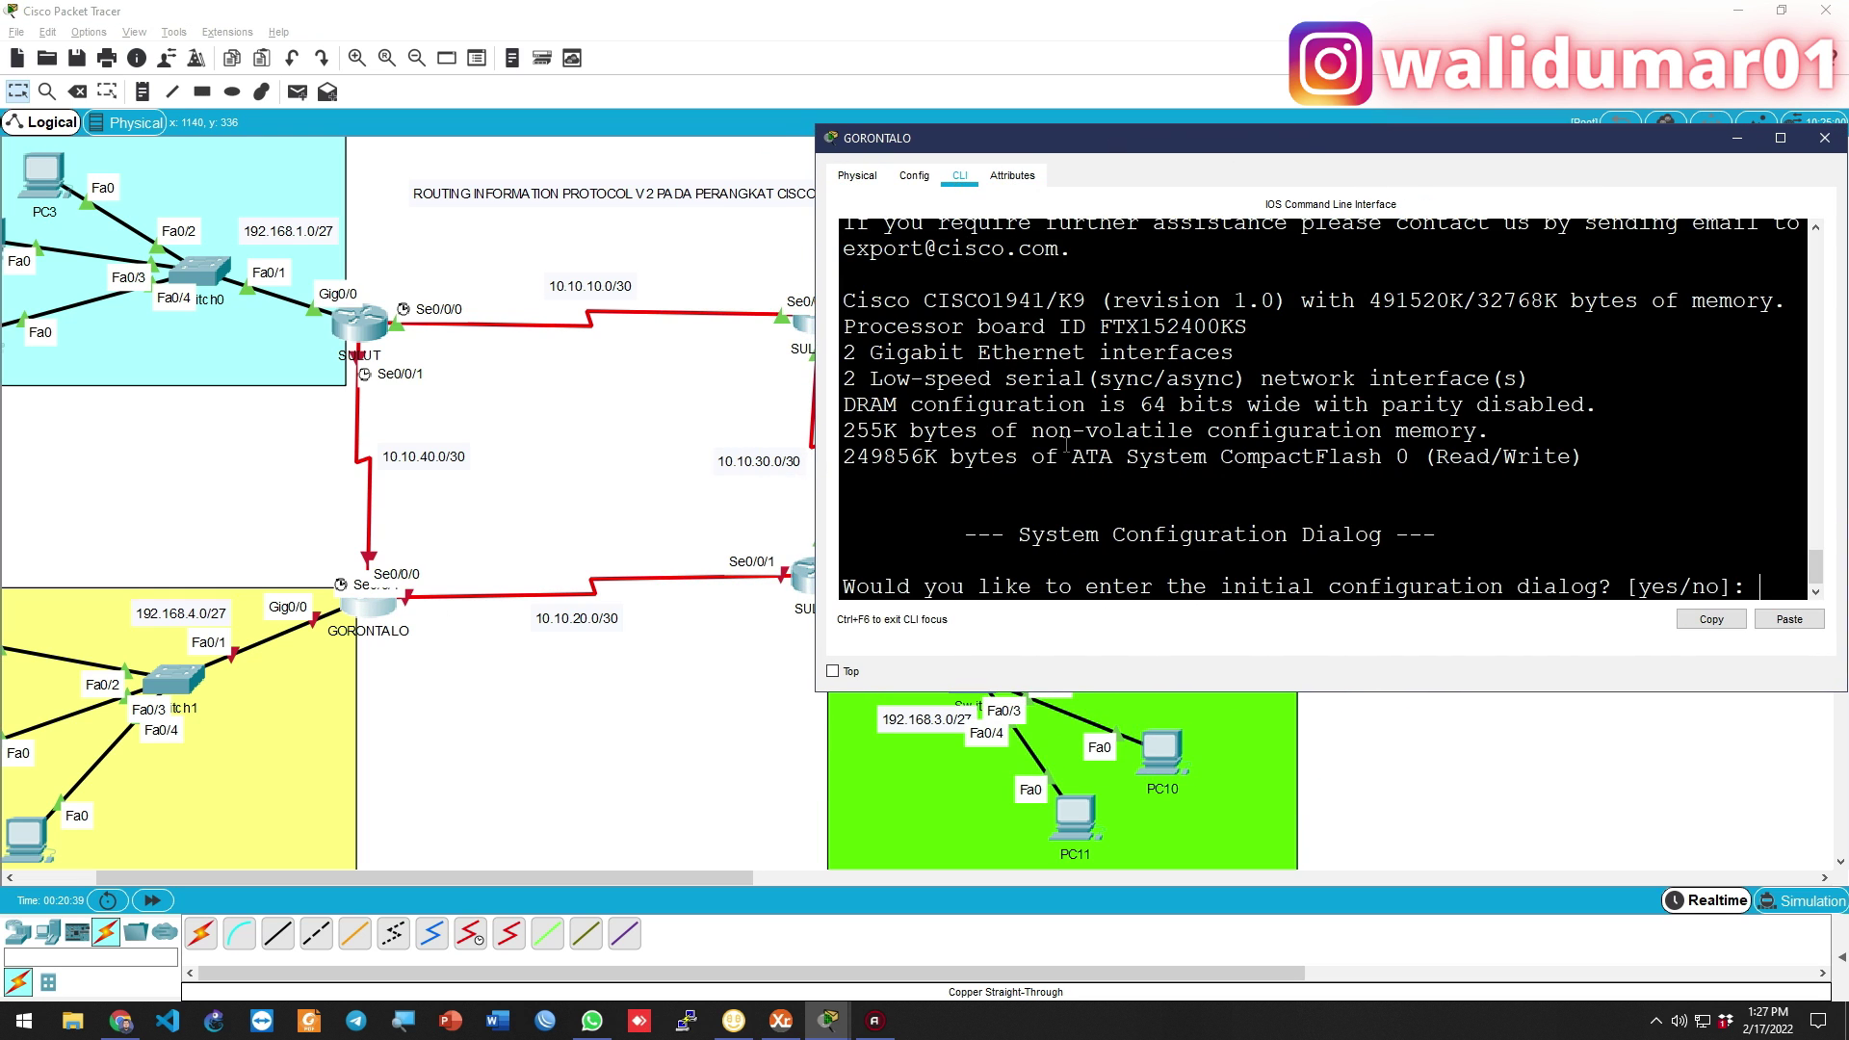
key("Return")
key("Return")
type("no")
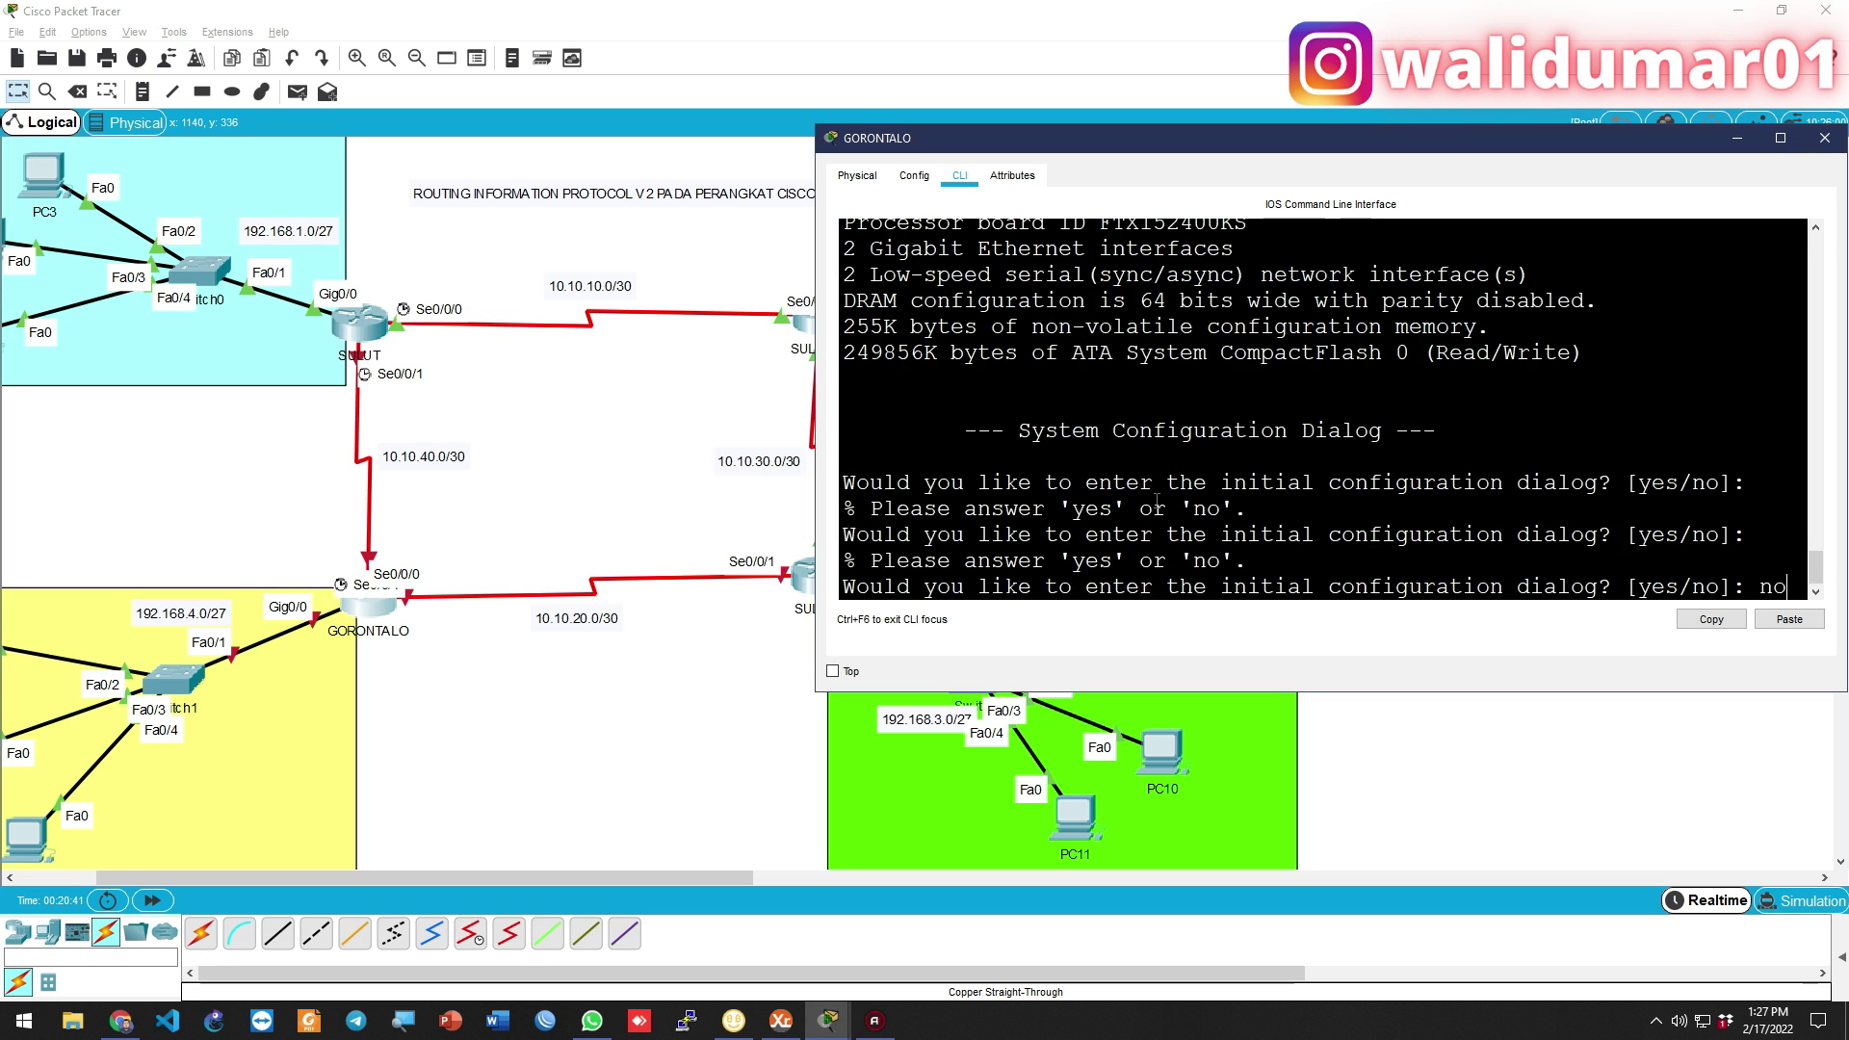
key("Return")
key("Return")
key("Return")
Enter global configuration mode on GORONTALO and set its hostname to GORONTALO
type("en")
key("Return")
type("conf t")
key("Return")
type("hostname GORONTALO")
key("Return")
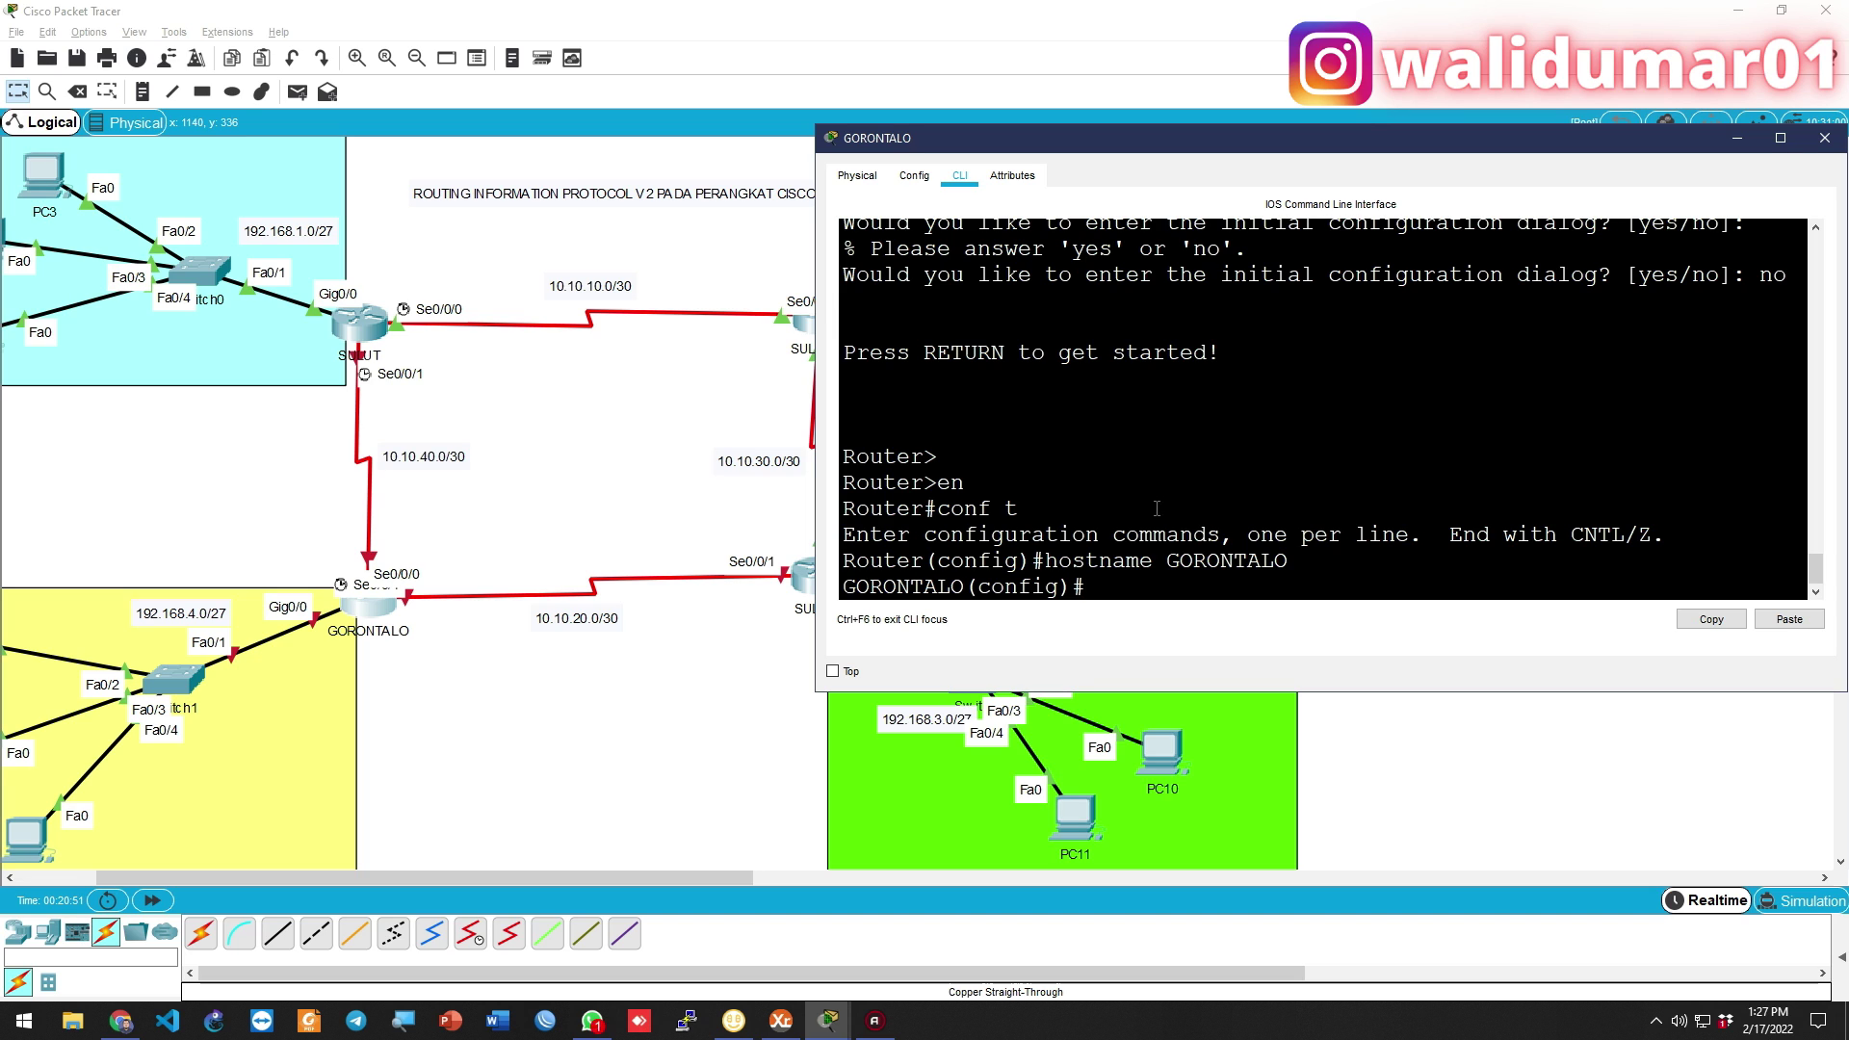
Nudge the SULSEL router slightly downward in the topology and return to GORONTALO's command line
left_click(586, 714)
left_click_drag(818, 670, 841, 607)
key("alt+Tab")
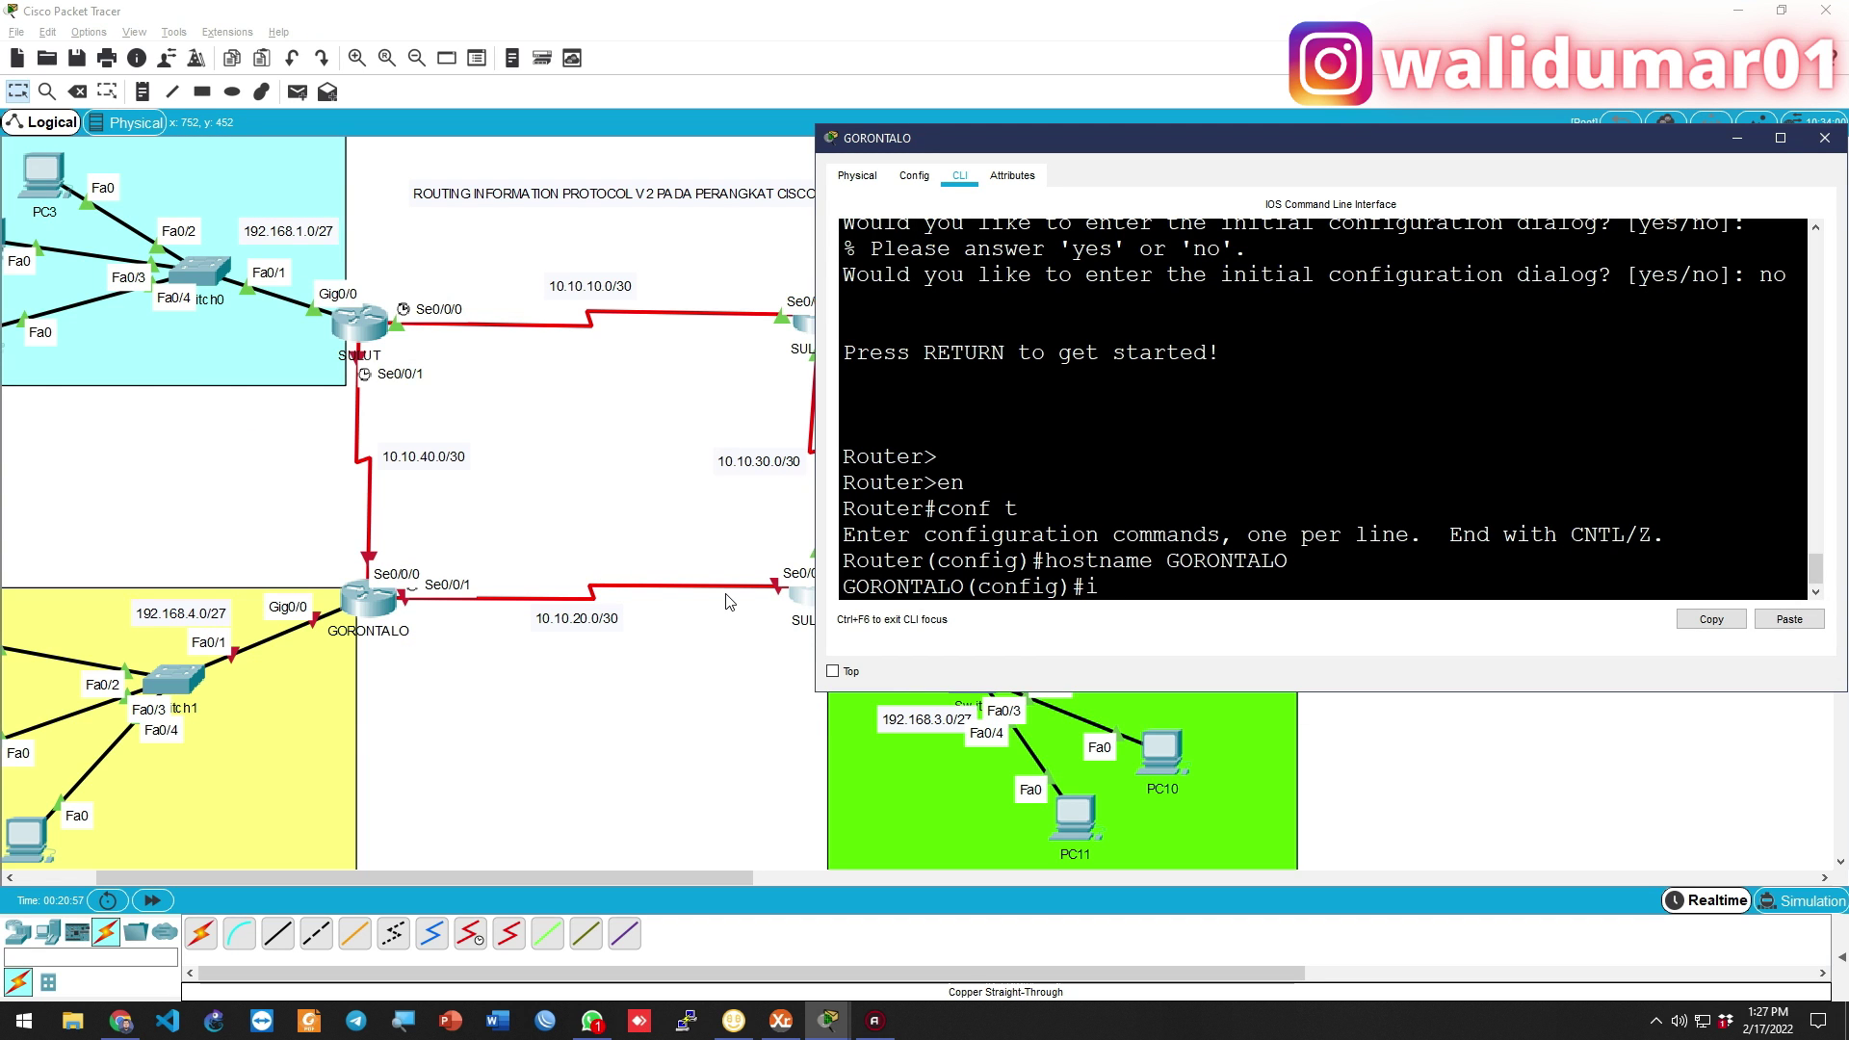
Assign 192.168.4.1 255.255.255.224 to GORONTALO's g0/0 interface and enable it
type("g0/0")
key("Return")
type("ip add 192.1")
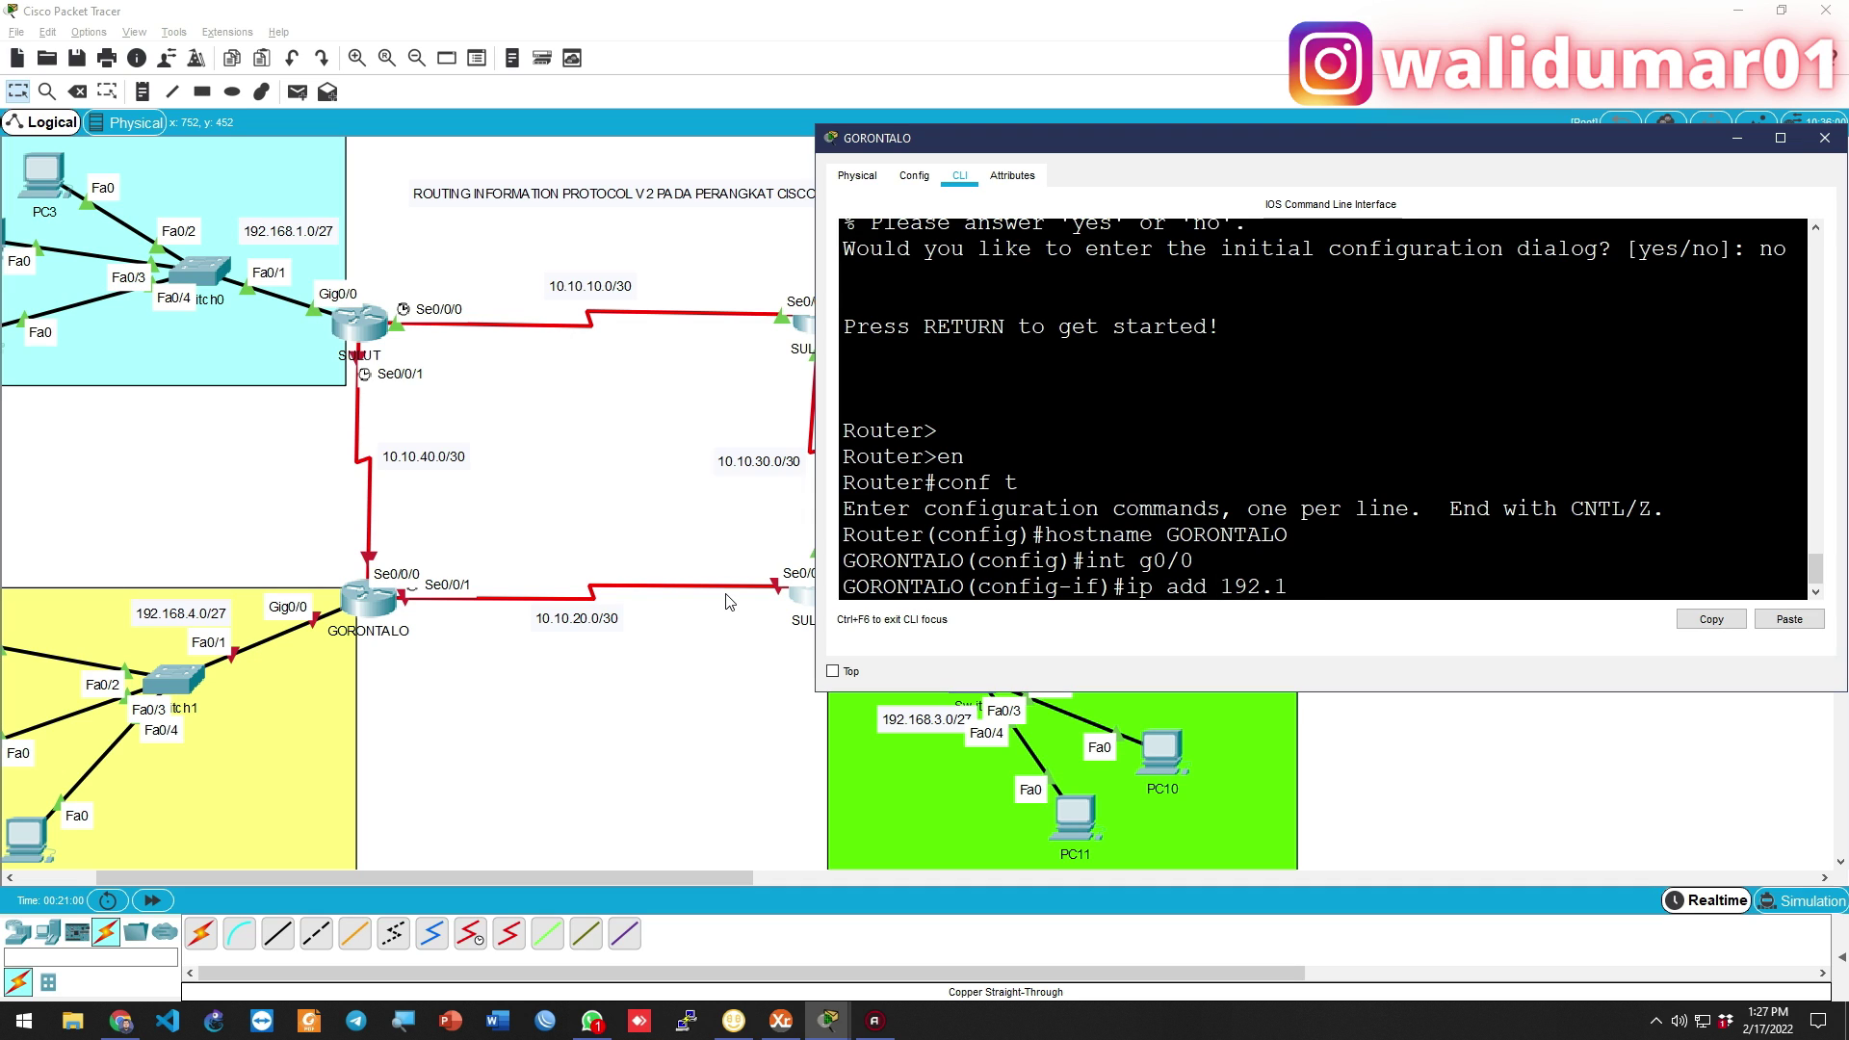
type("68.4.1 255.255.255.224")
key("Return")
type("de")
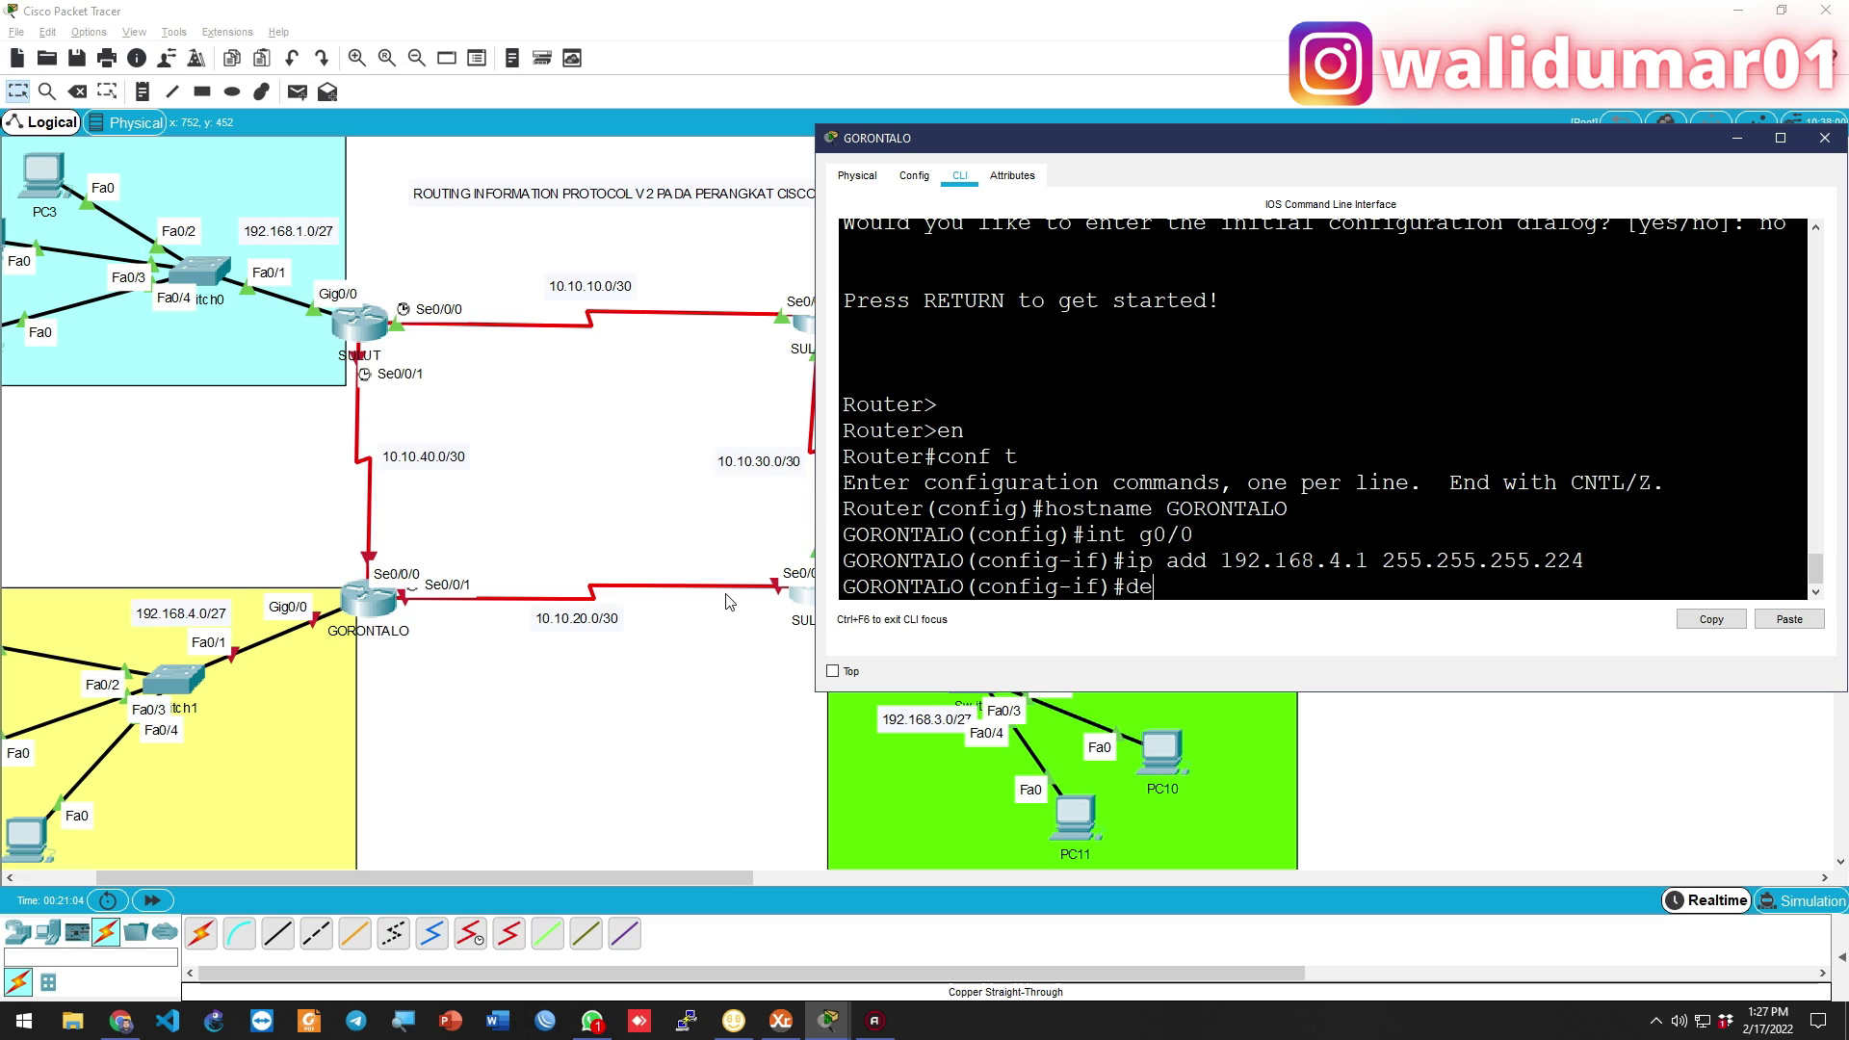
key("BackSpace")
key("BackSpace")
type("no shutdown")
key("Return")
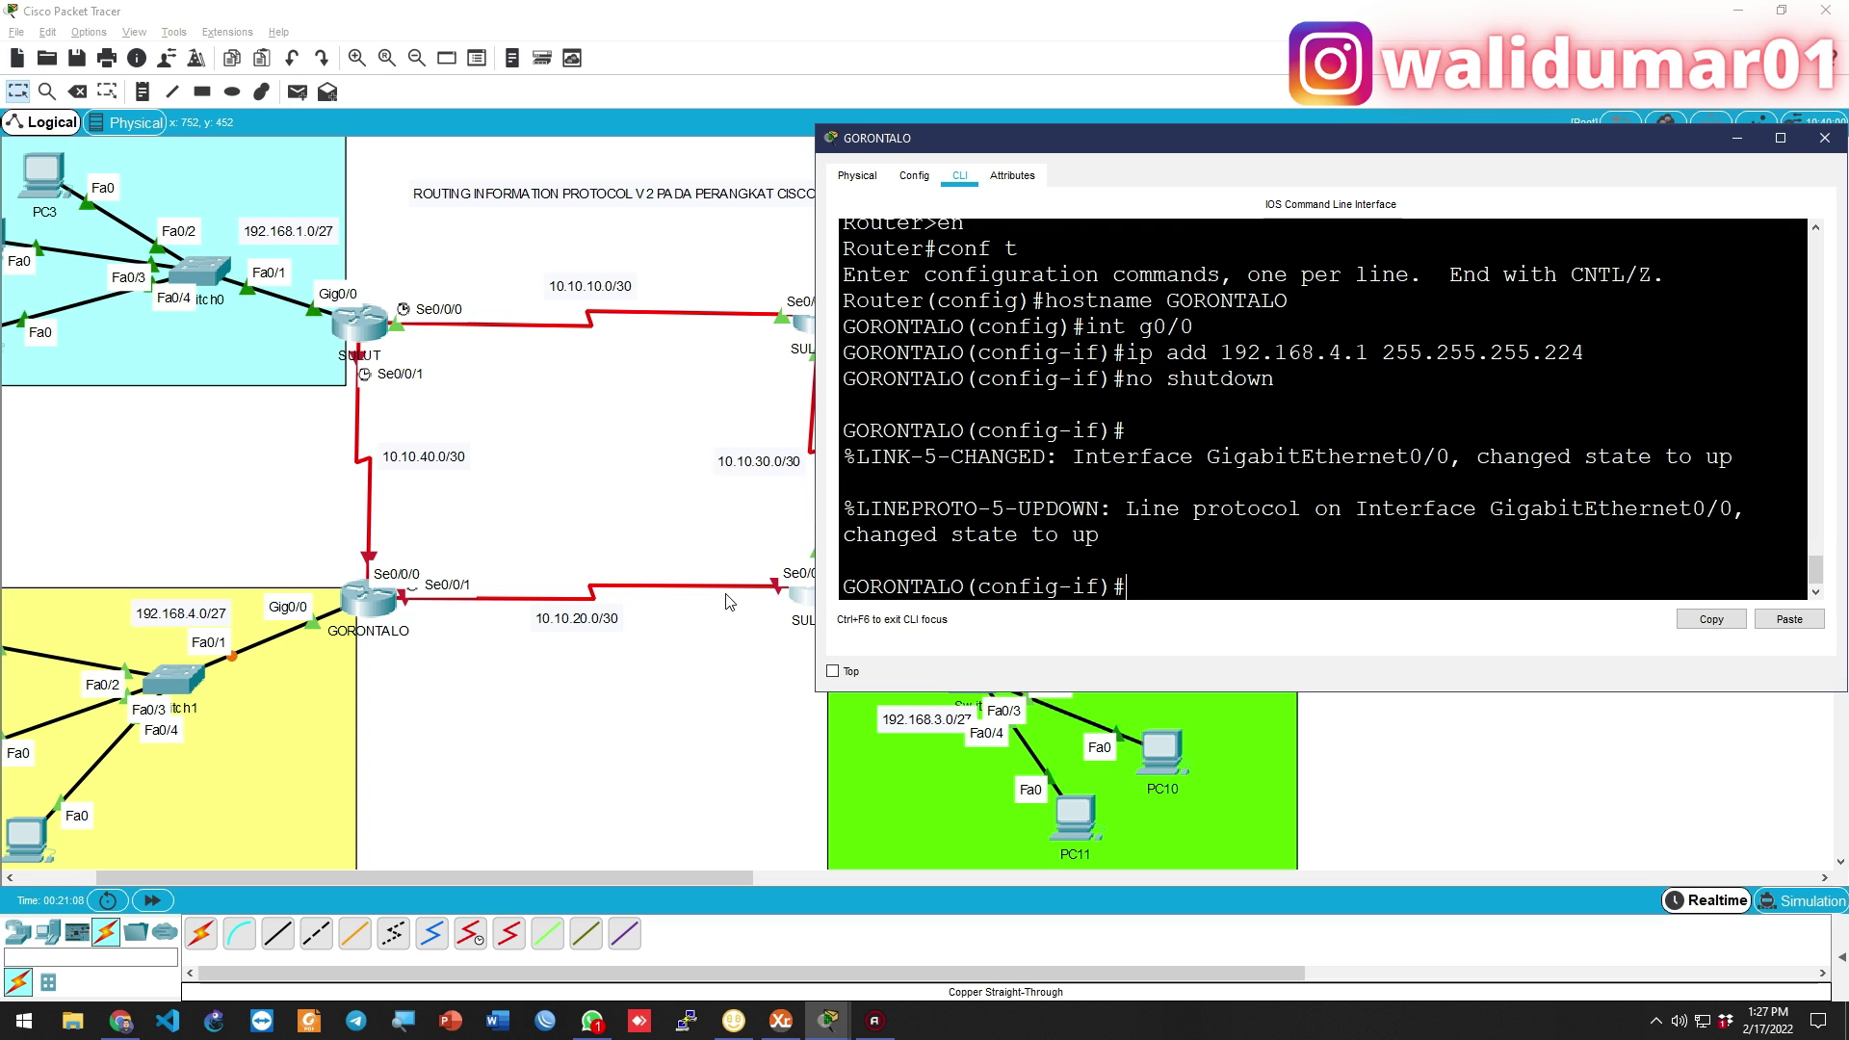
Review SULSEL's serial interface and RIP settings in its configuration output, and return to GORONTALO's command line
left_click(811, 599)
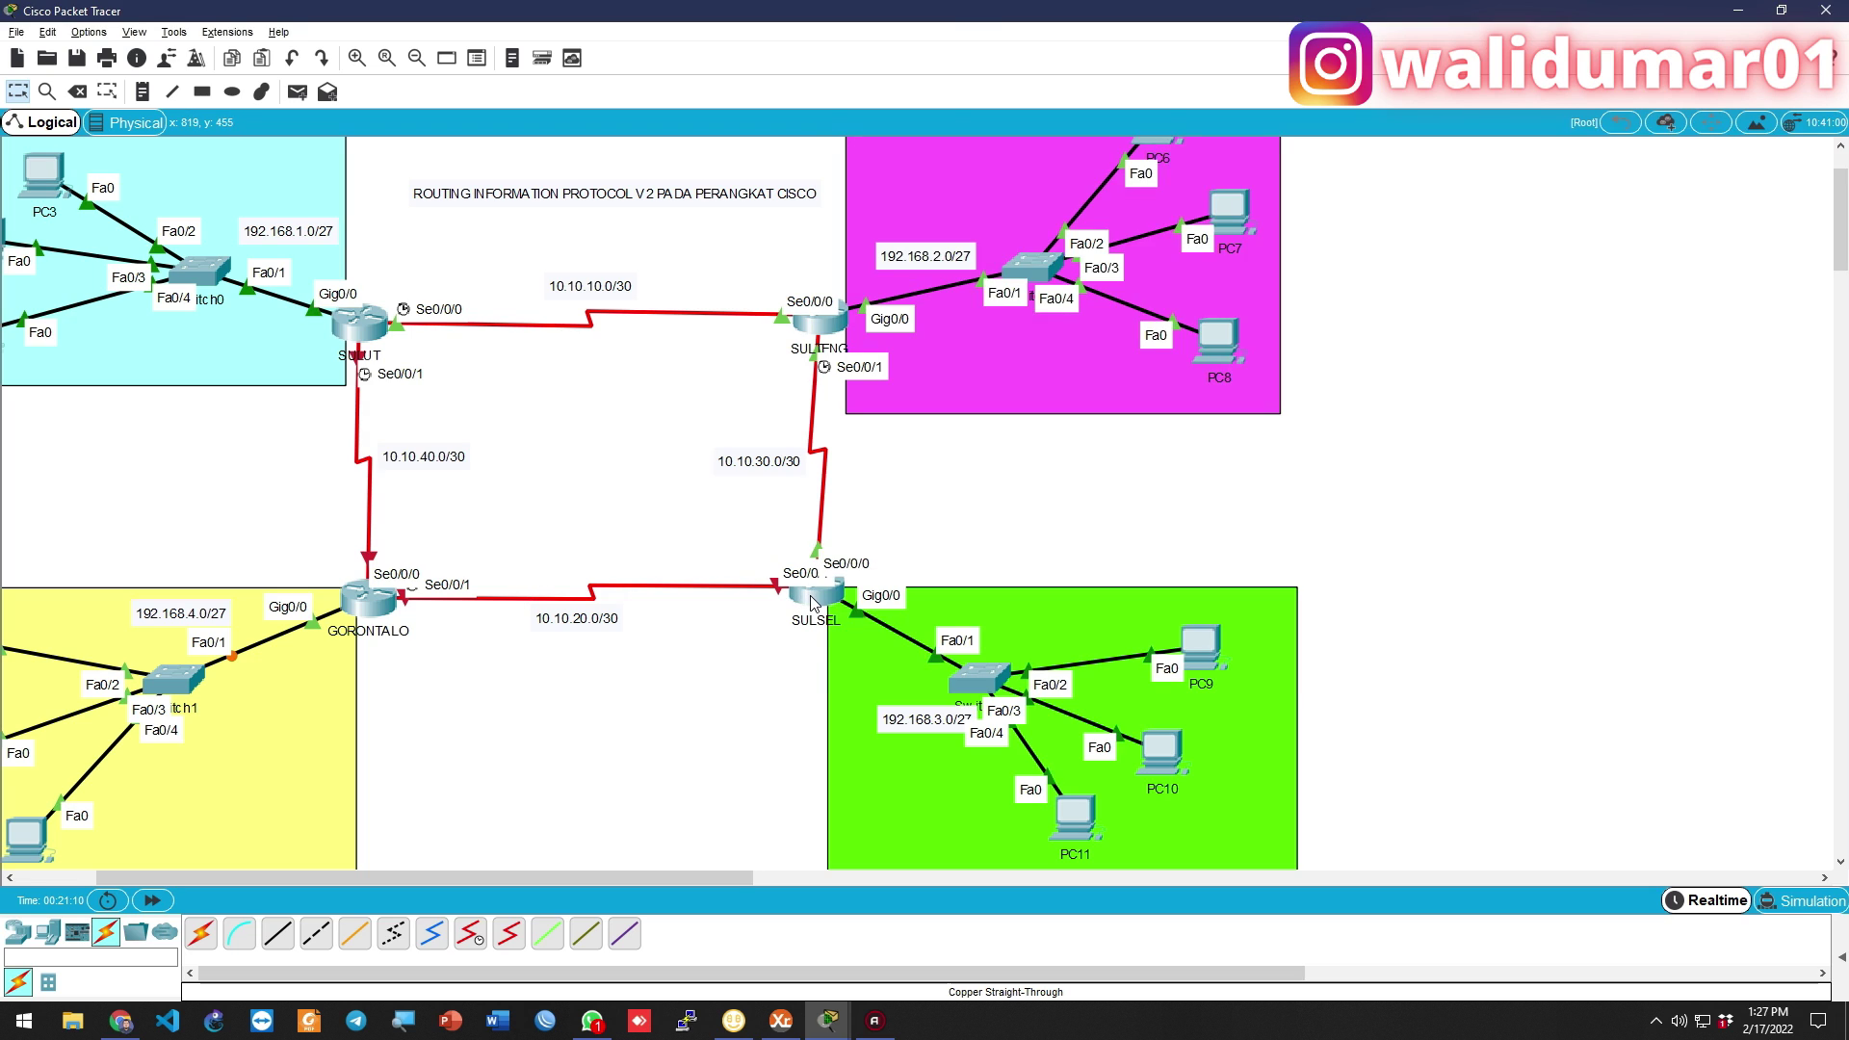
scroll(1216, 408, "up", 8)
scroll(1216, 408, "down", 2)
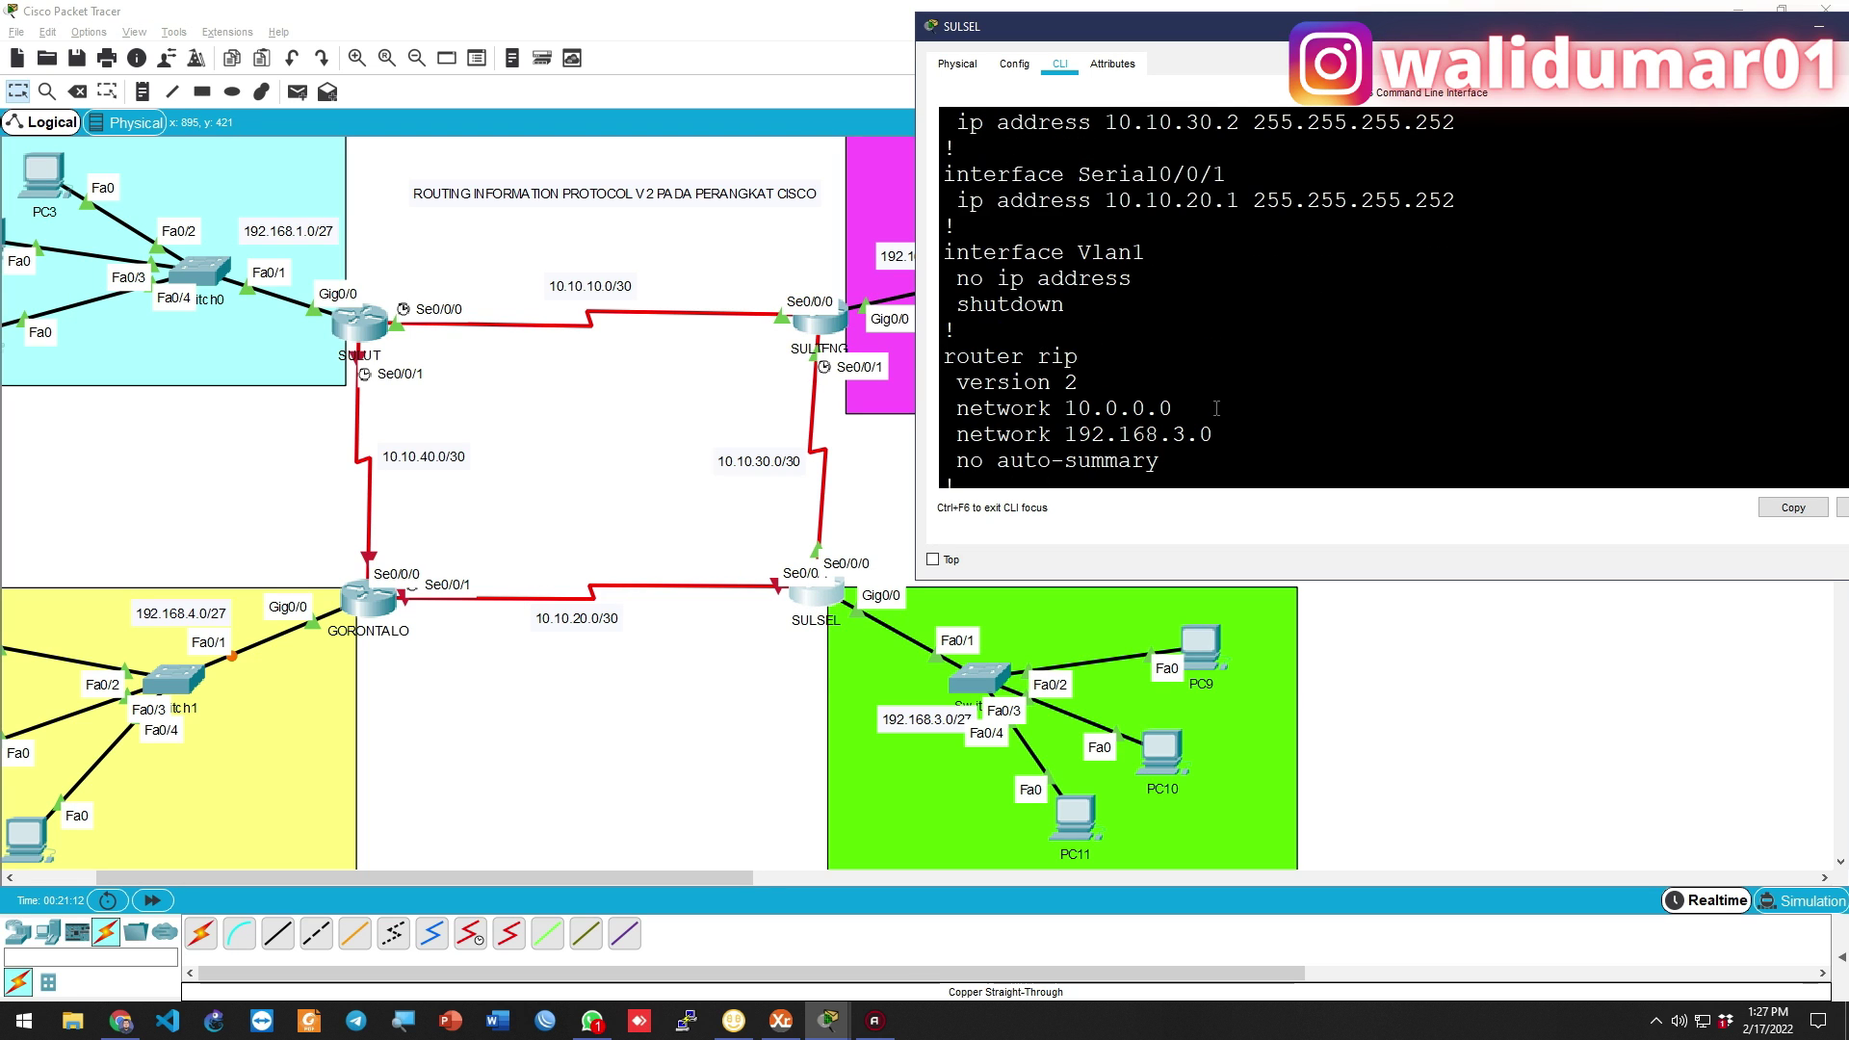
scroll(1216, 409, "down", 4)
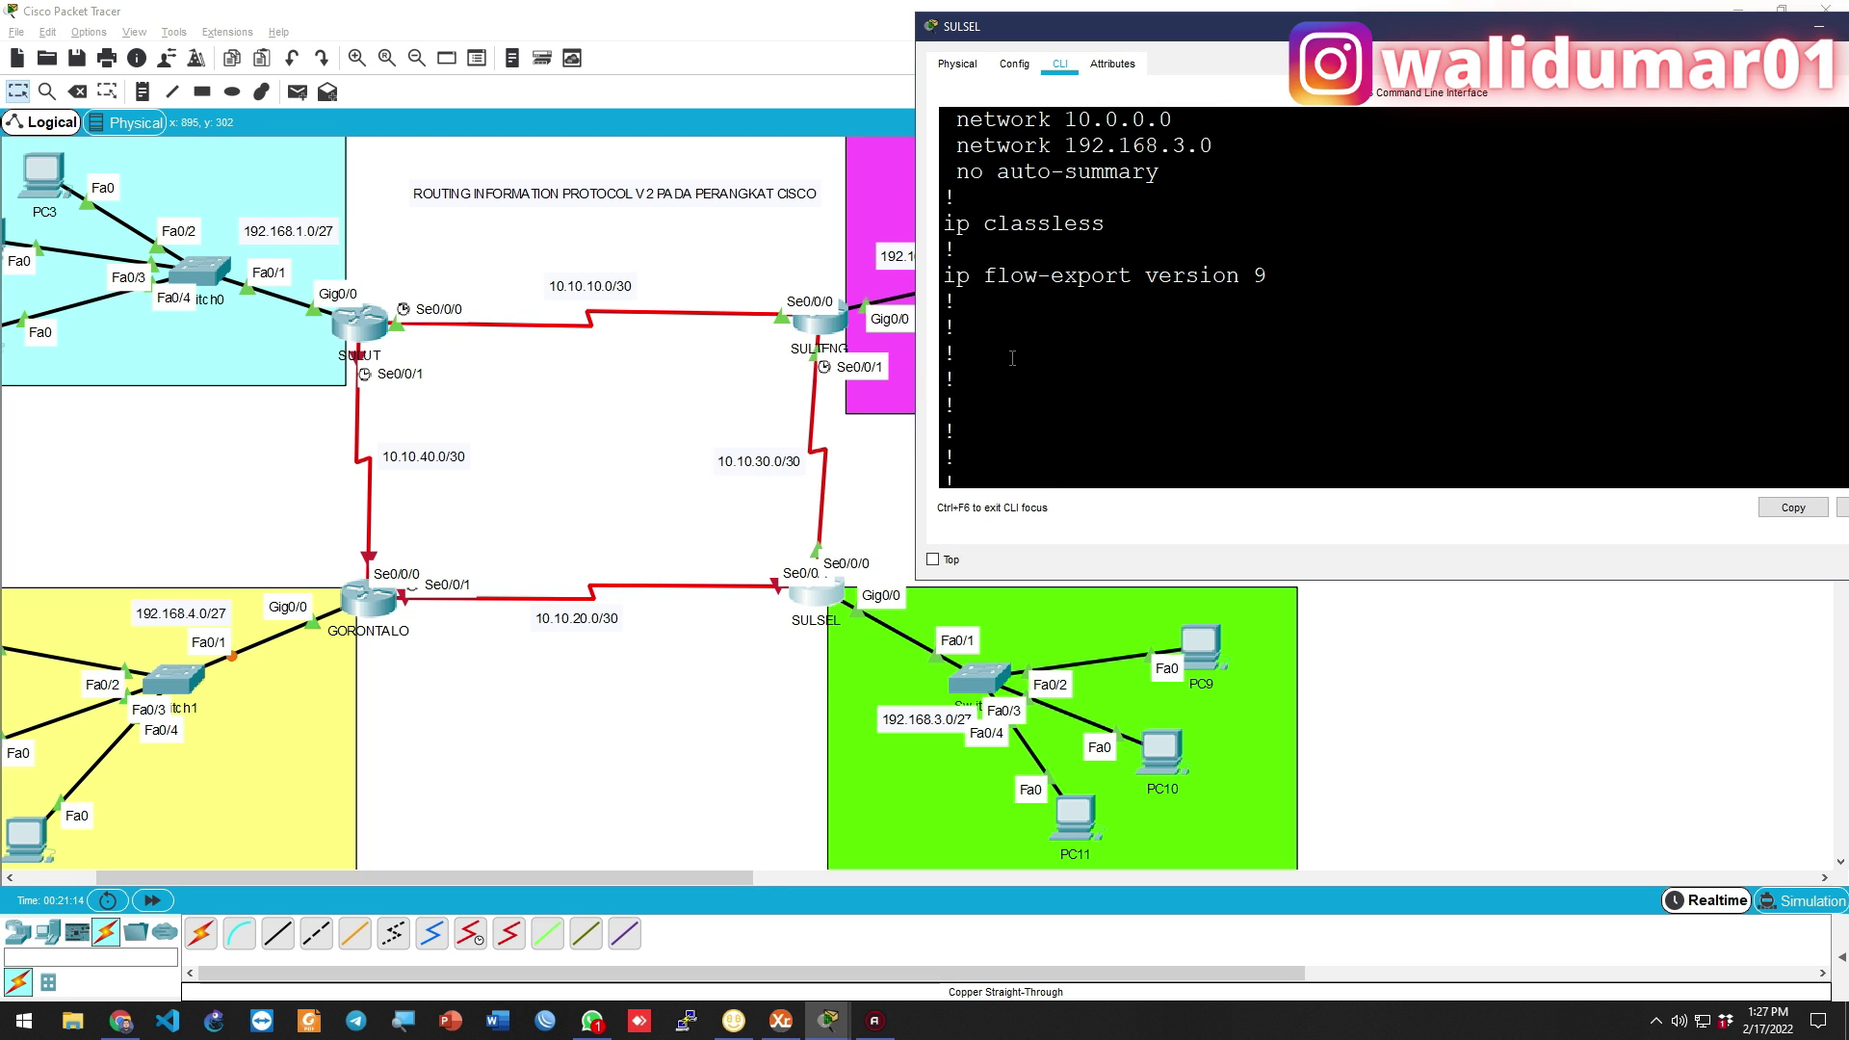
left_click(674, 464)
left_click(373, 603)
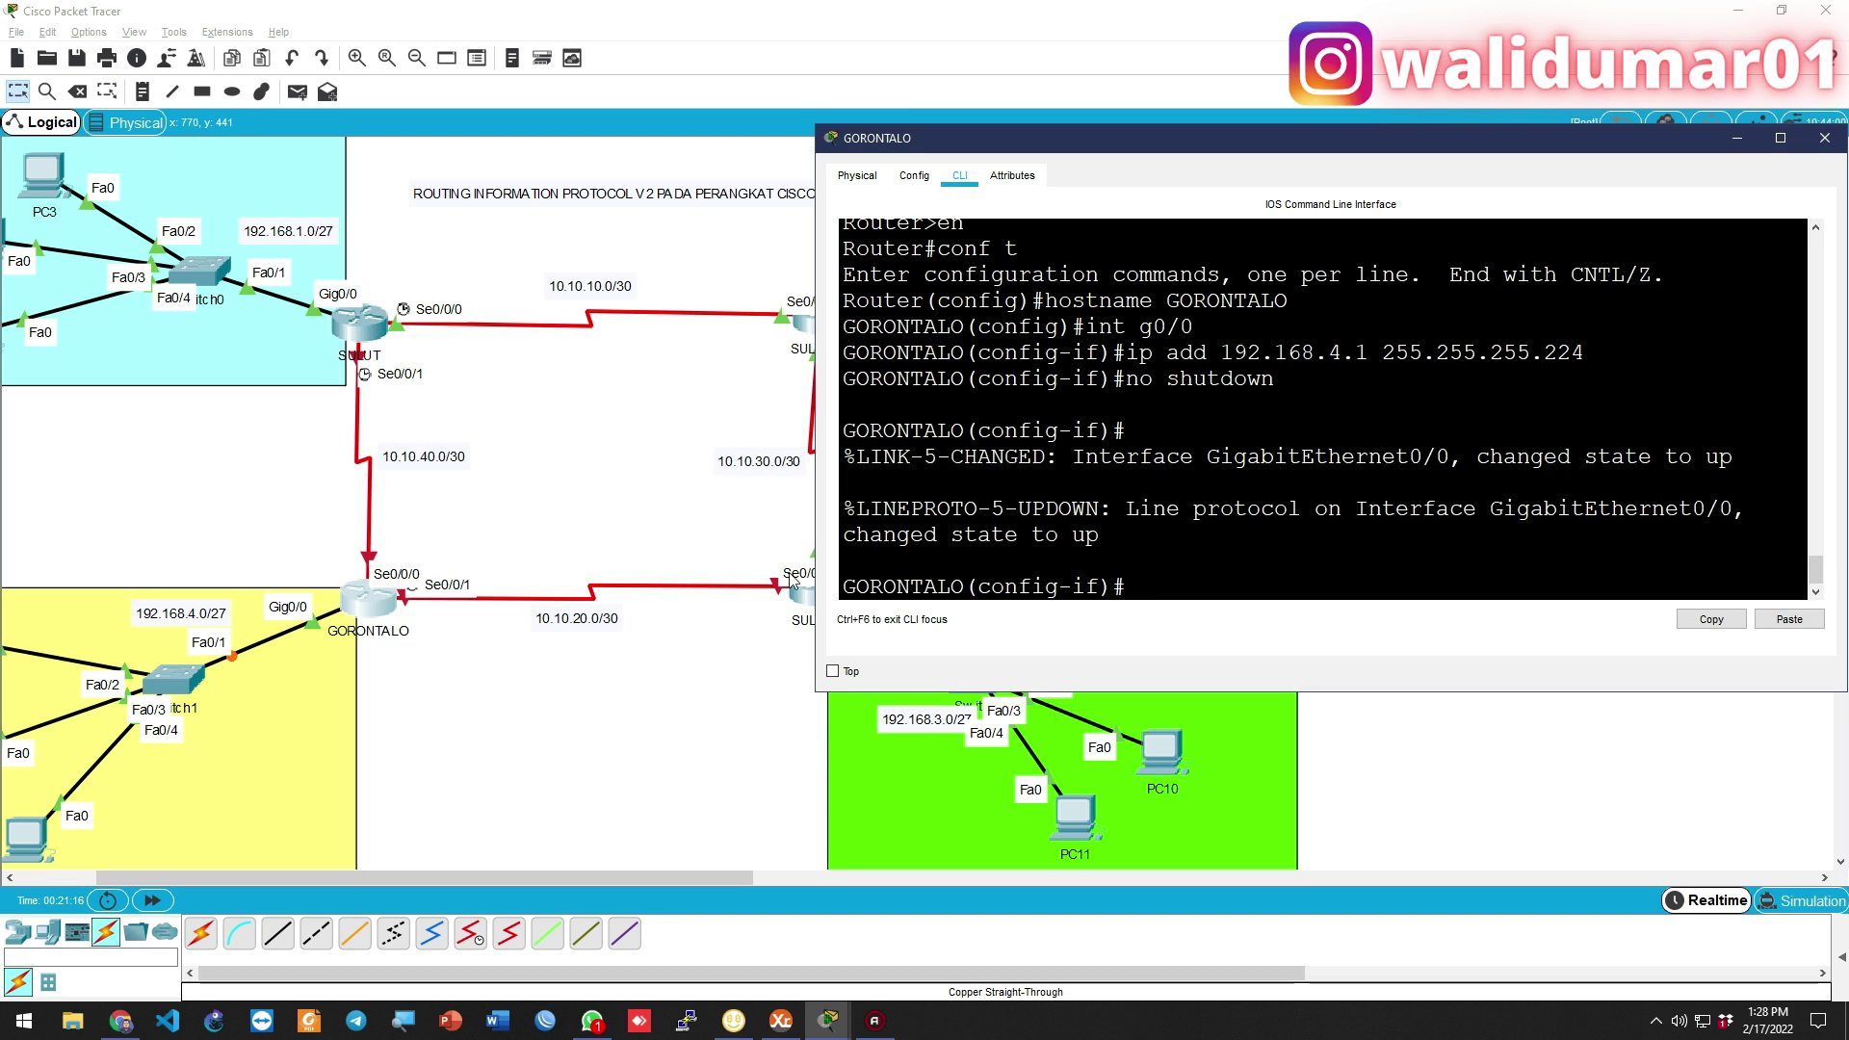
Assign 10.10.20.2 255.255.255.252 to GORONTALO's s0/0/1 interface and enable it
type("exit")
key("Return")
type("int s0/0/1")
key("Return")
left_click(930, 697)
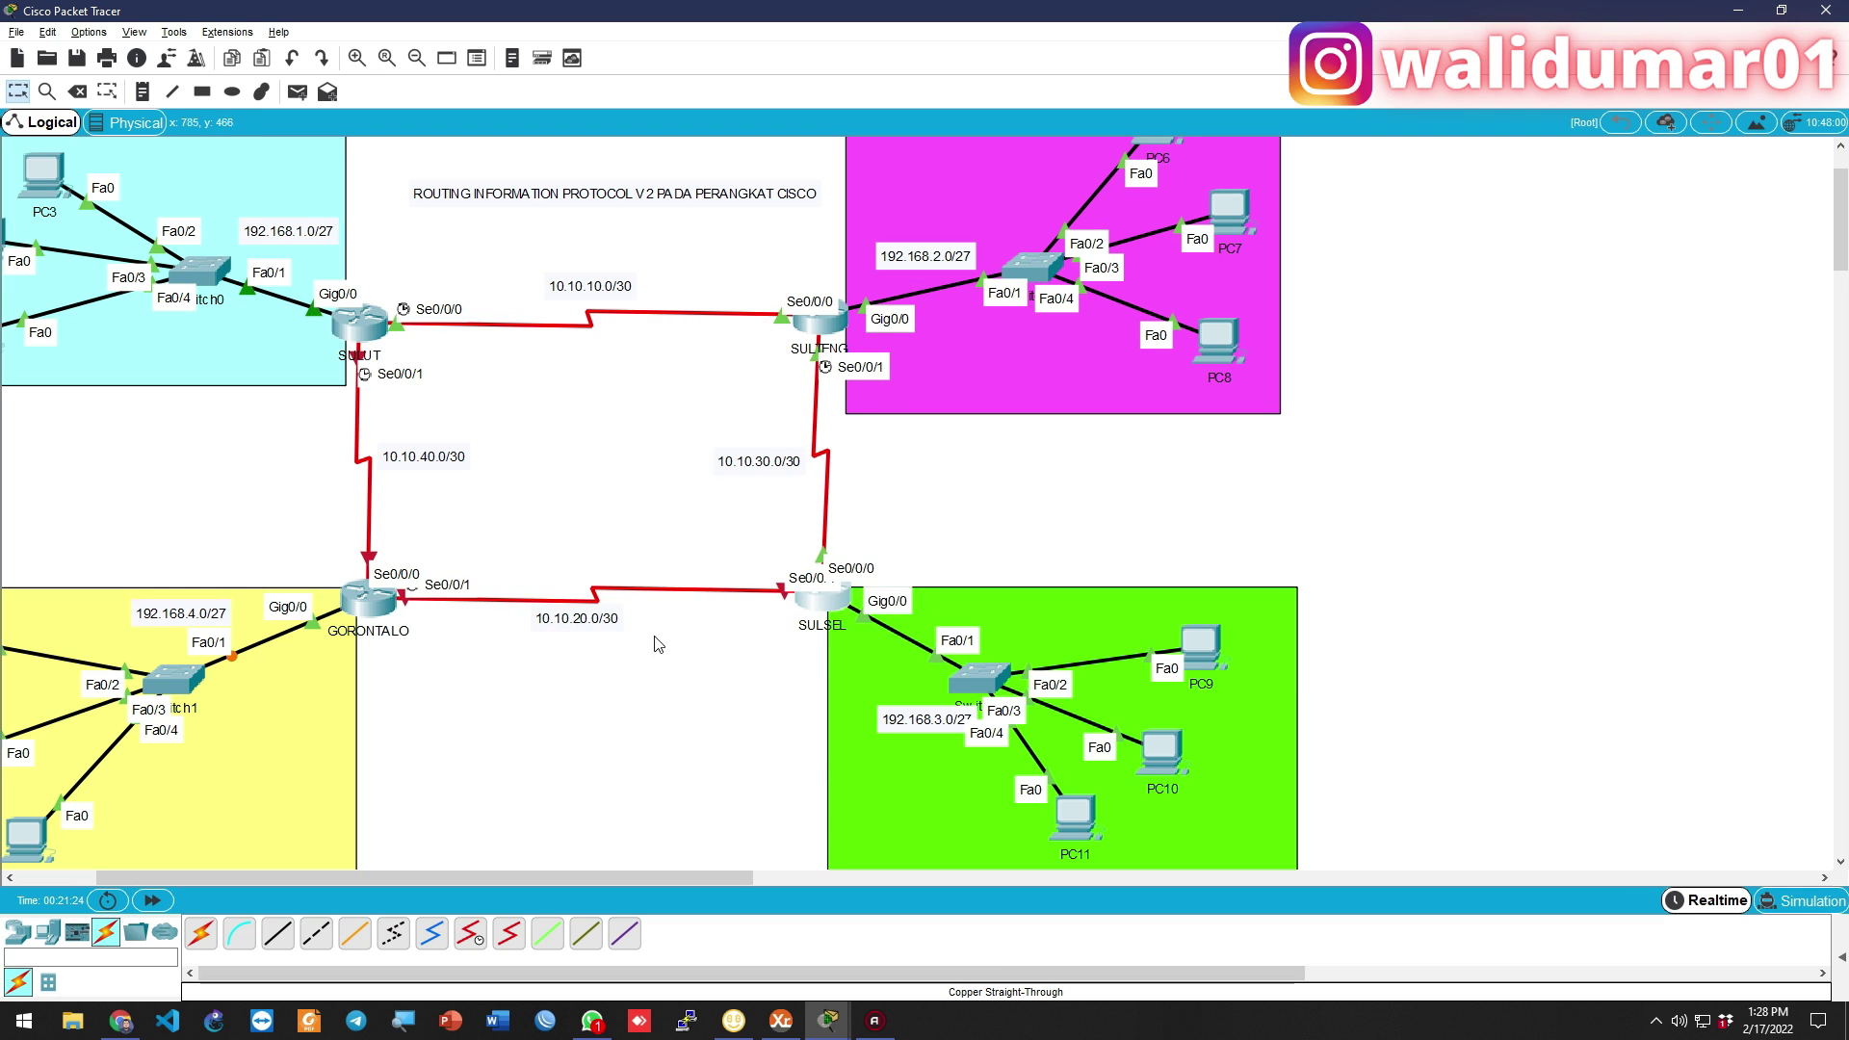
key("alt+Tab")
type("ip a")
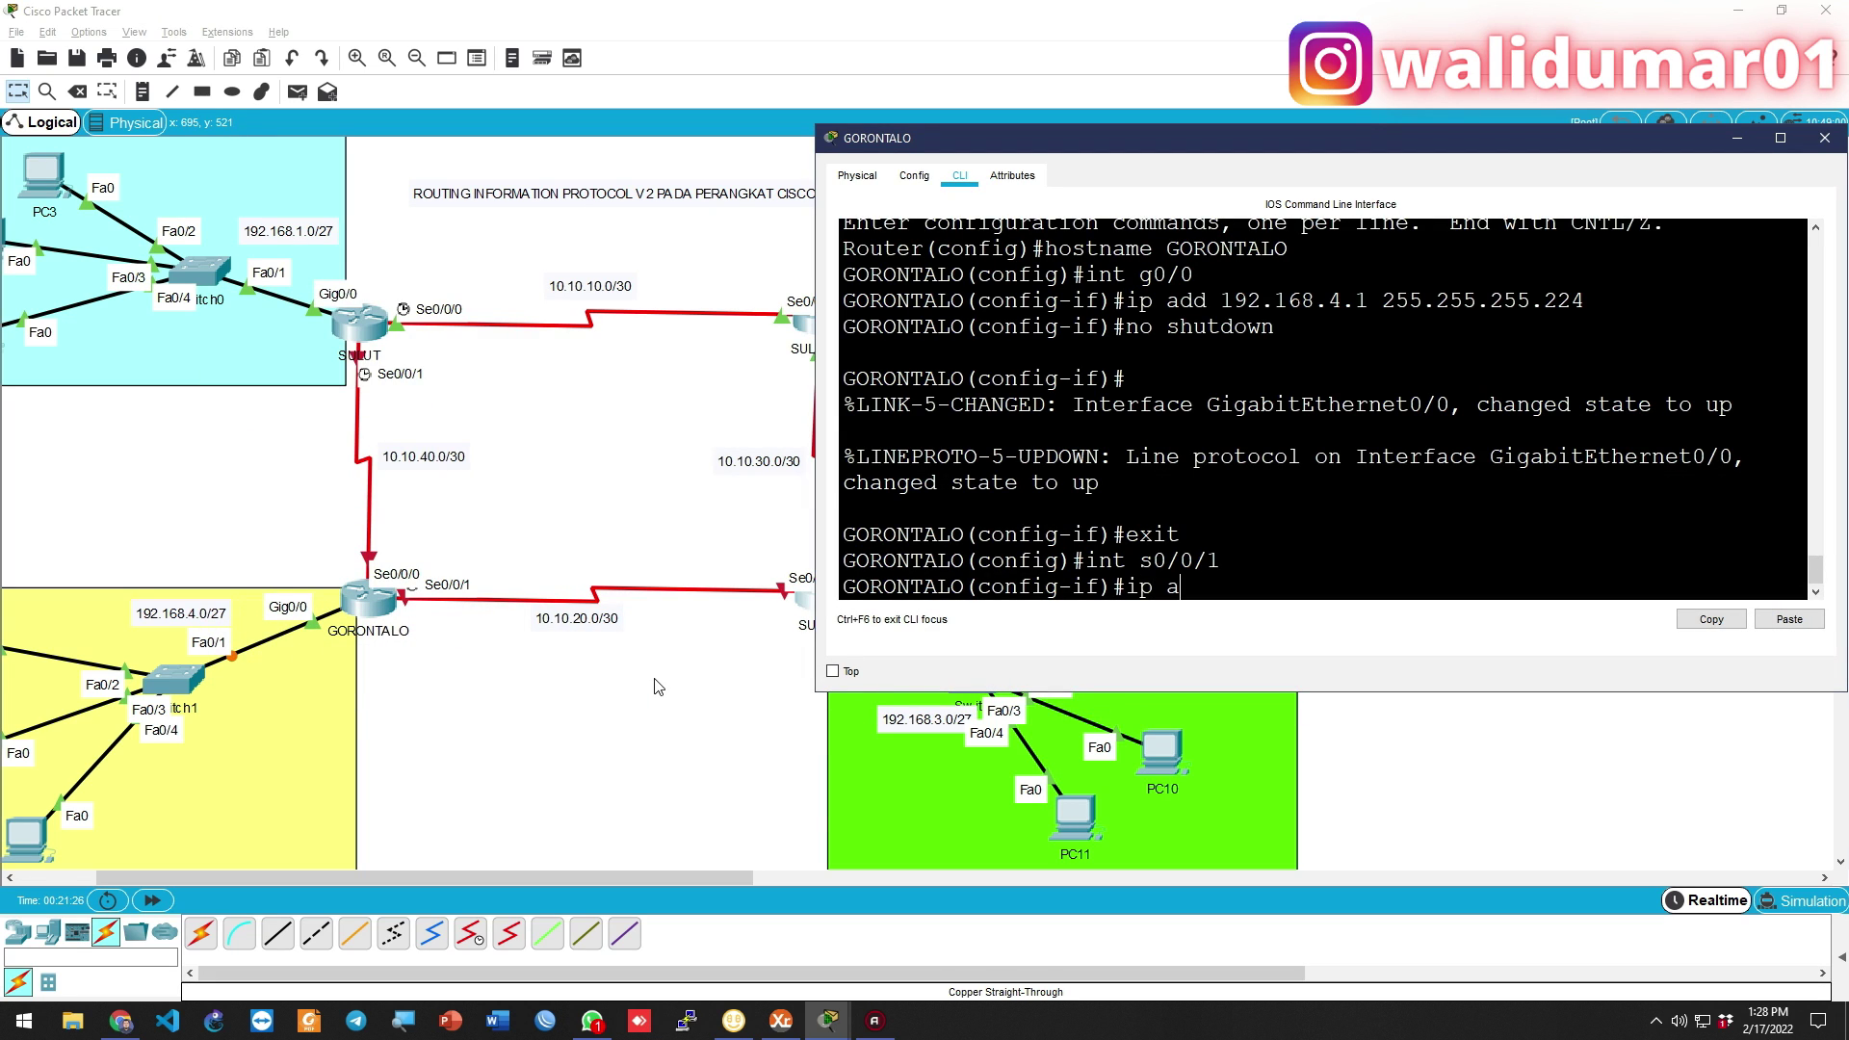
type("ddress 10.10.20.2 255.255.255.25")
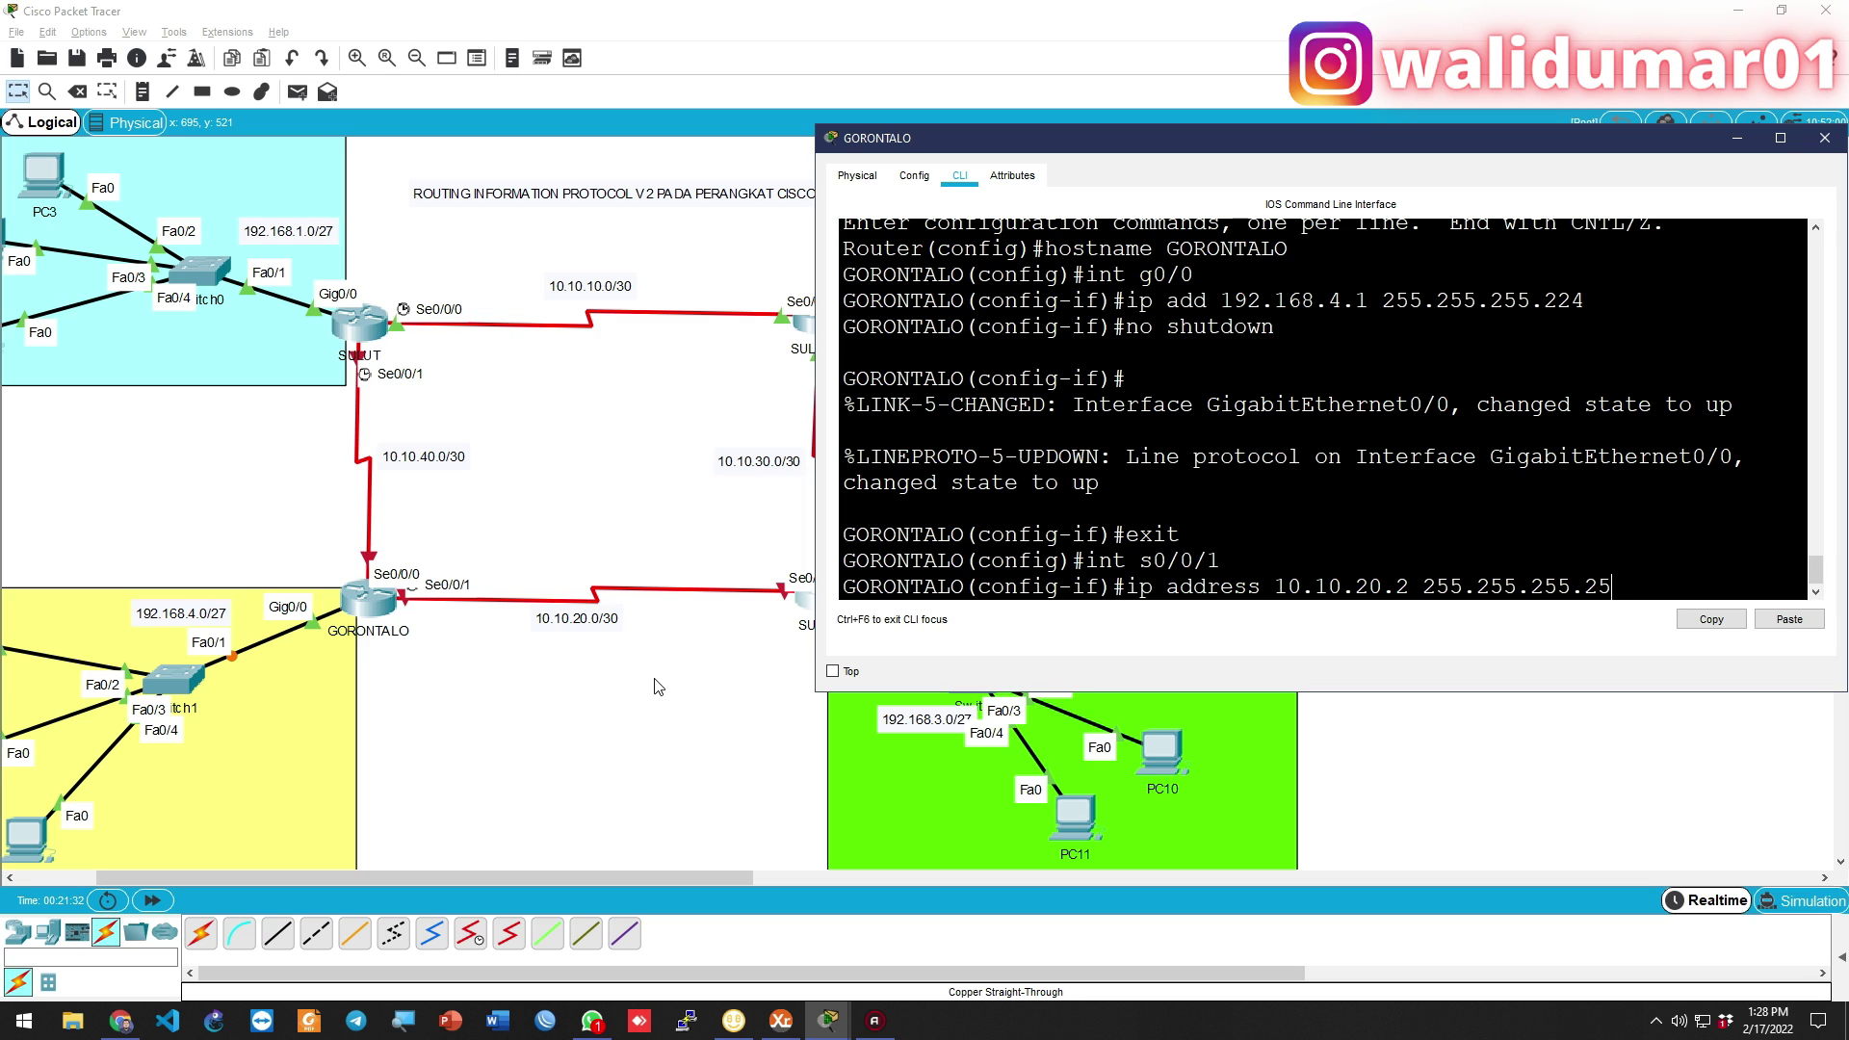
type("2")
key("Return")
type("no shutdown")
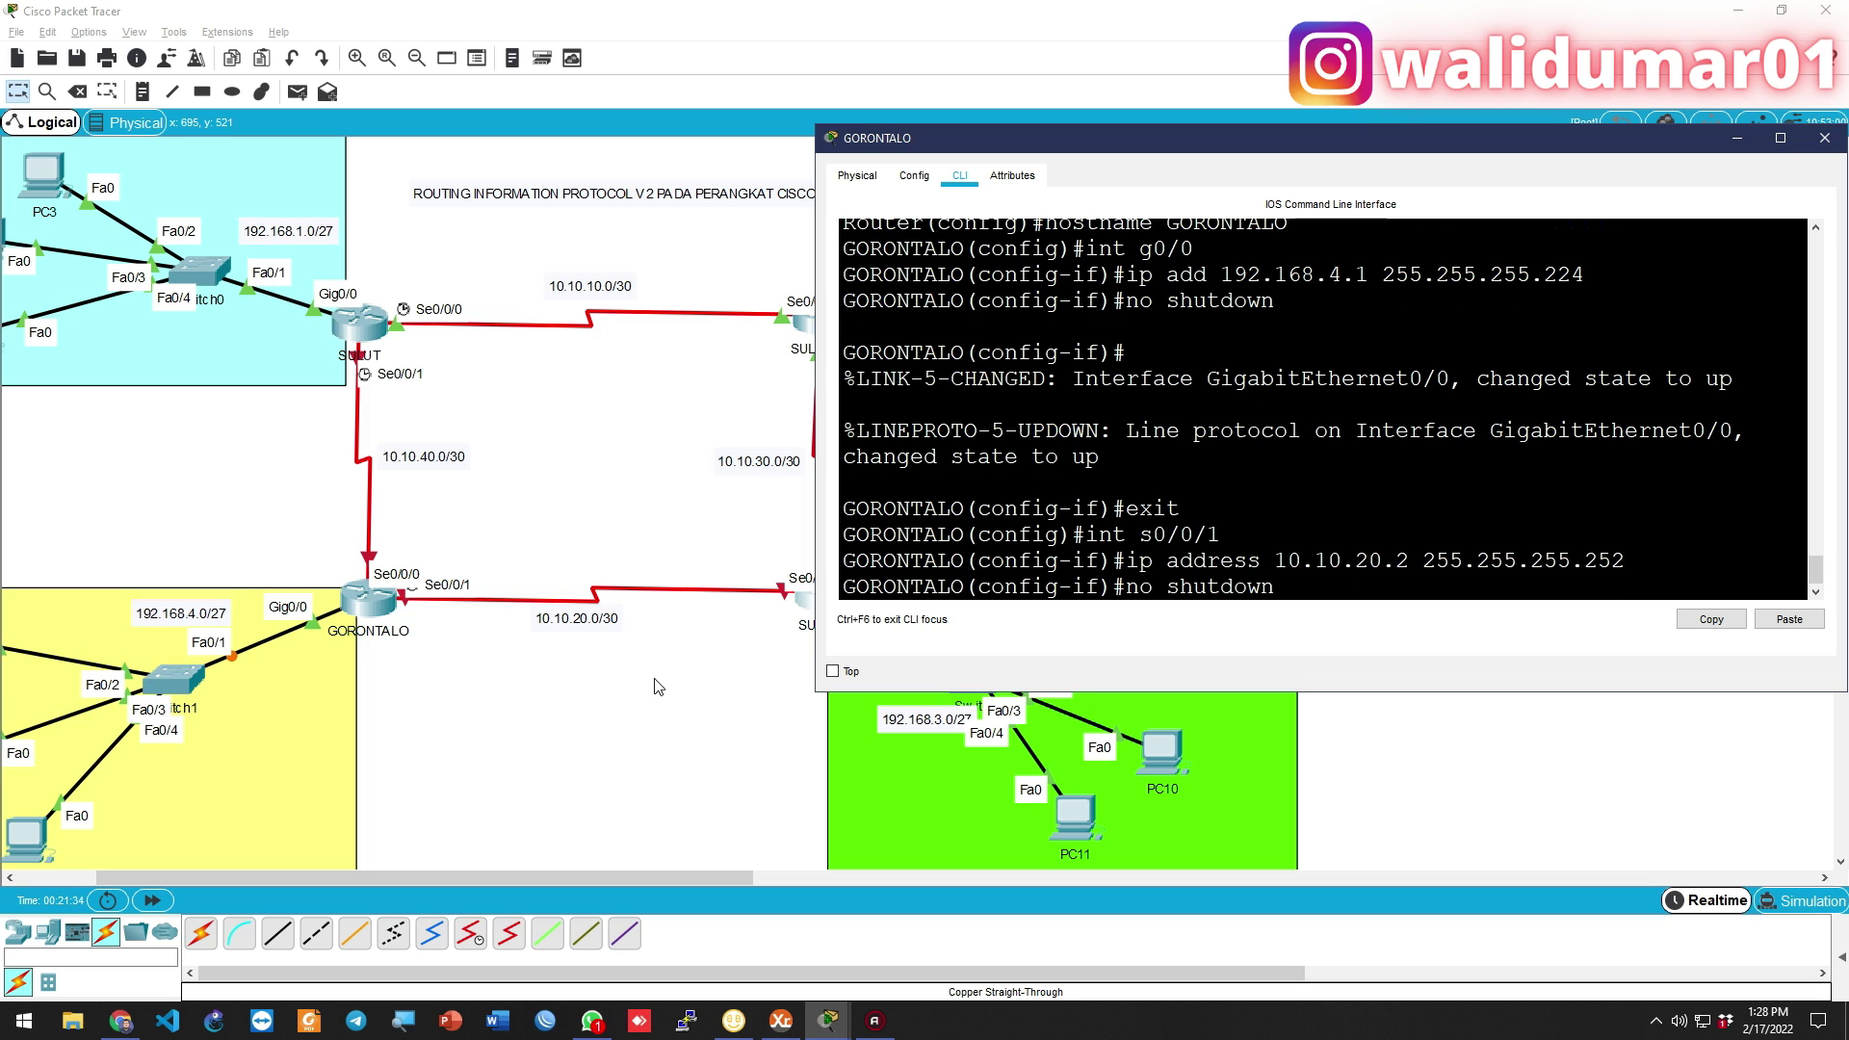
key("Return")
Set the clock rate of GORONTALO's s0/0/1 interface to 64000 and leave the interface configuration
type("clo")
key("Tab")
type("r")
key("Tab")
type("64000")
key("Return")
type("exit")
key("Return")
Assign 10.10.40.2 255.255.255.252 to GORONTALO's s0/0/0 interface, enable it and leave the interface configuration
type("int s0/")
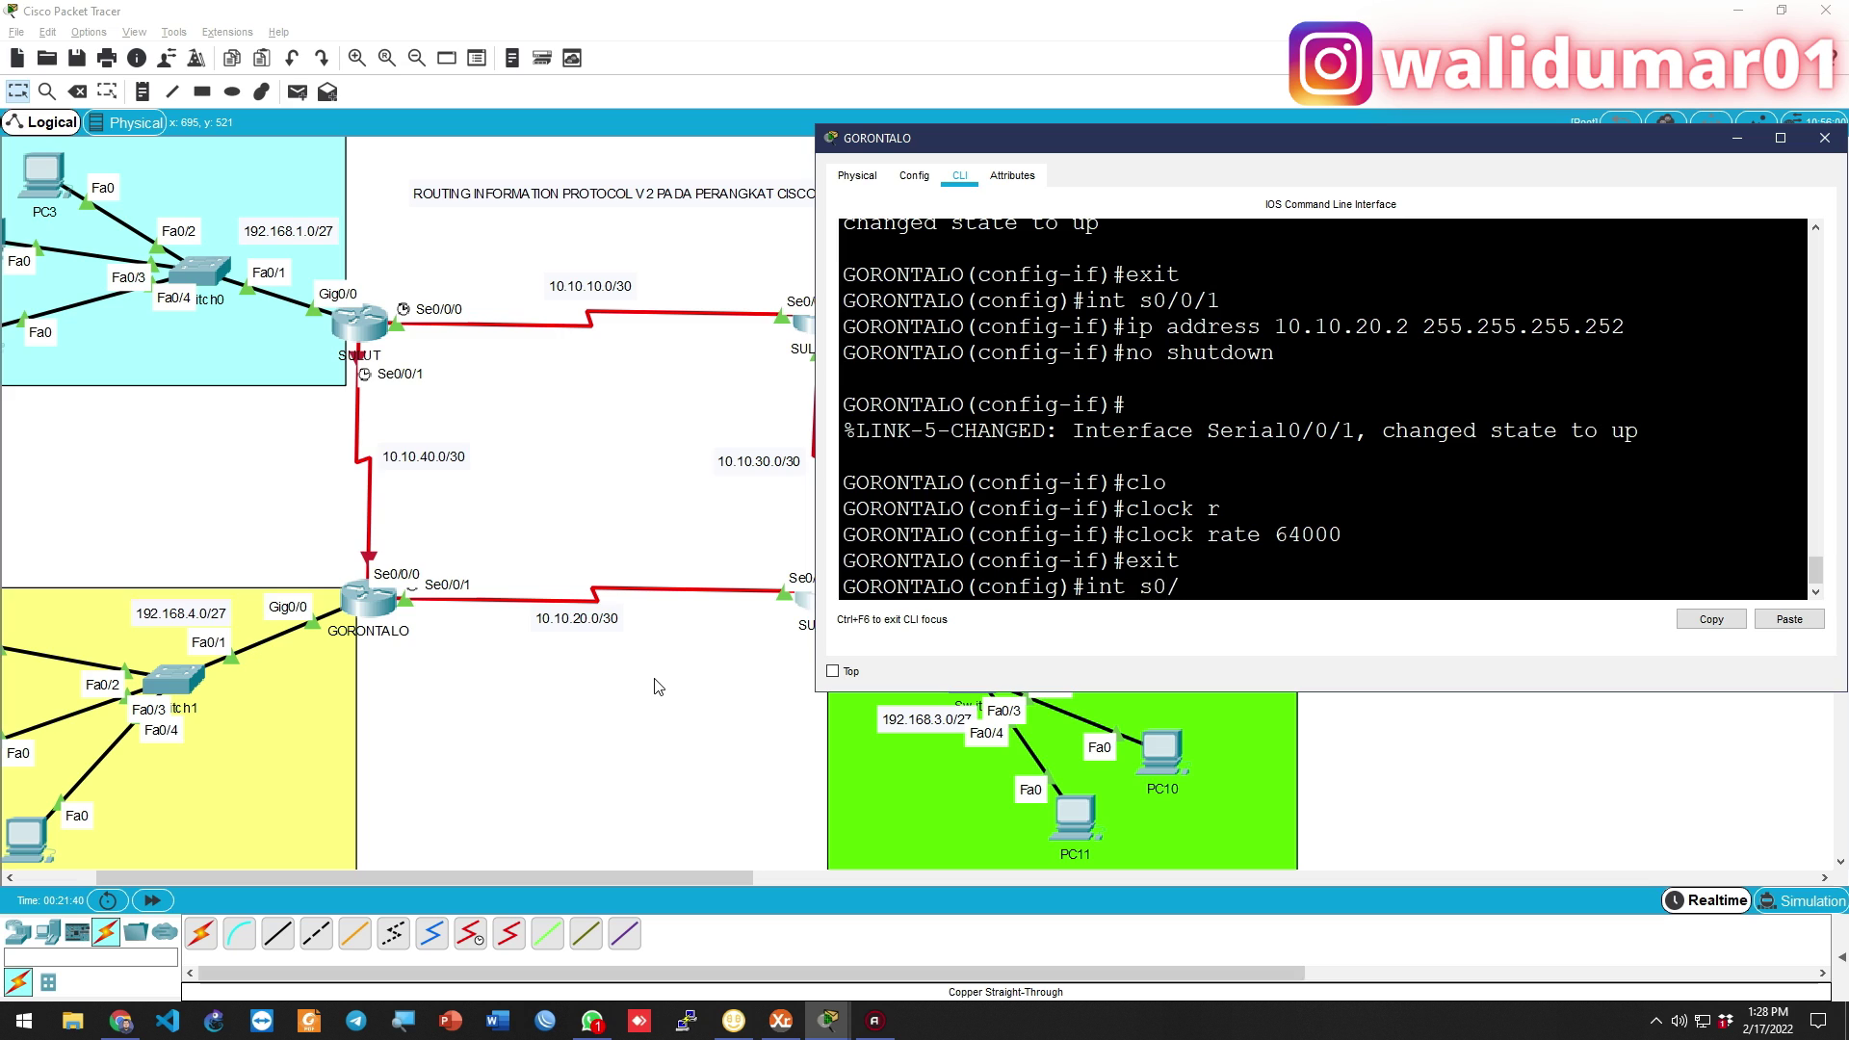
type("0/0")
key("Return")
type("ip")
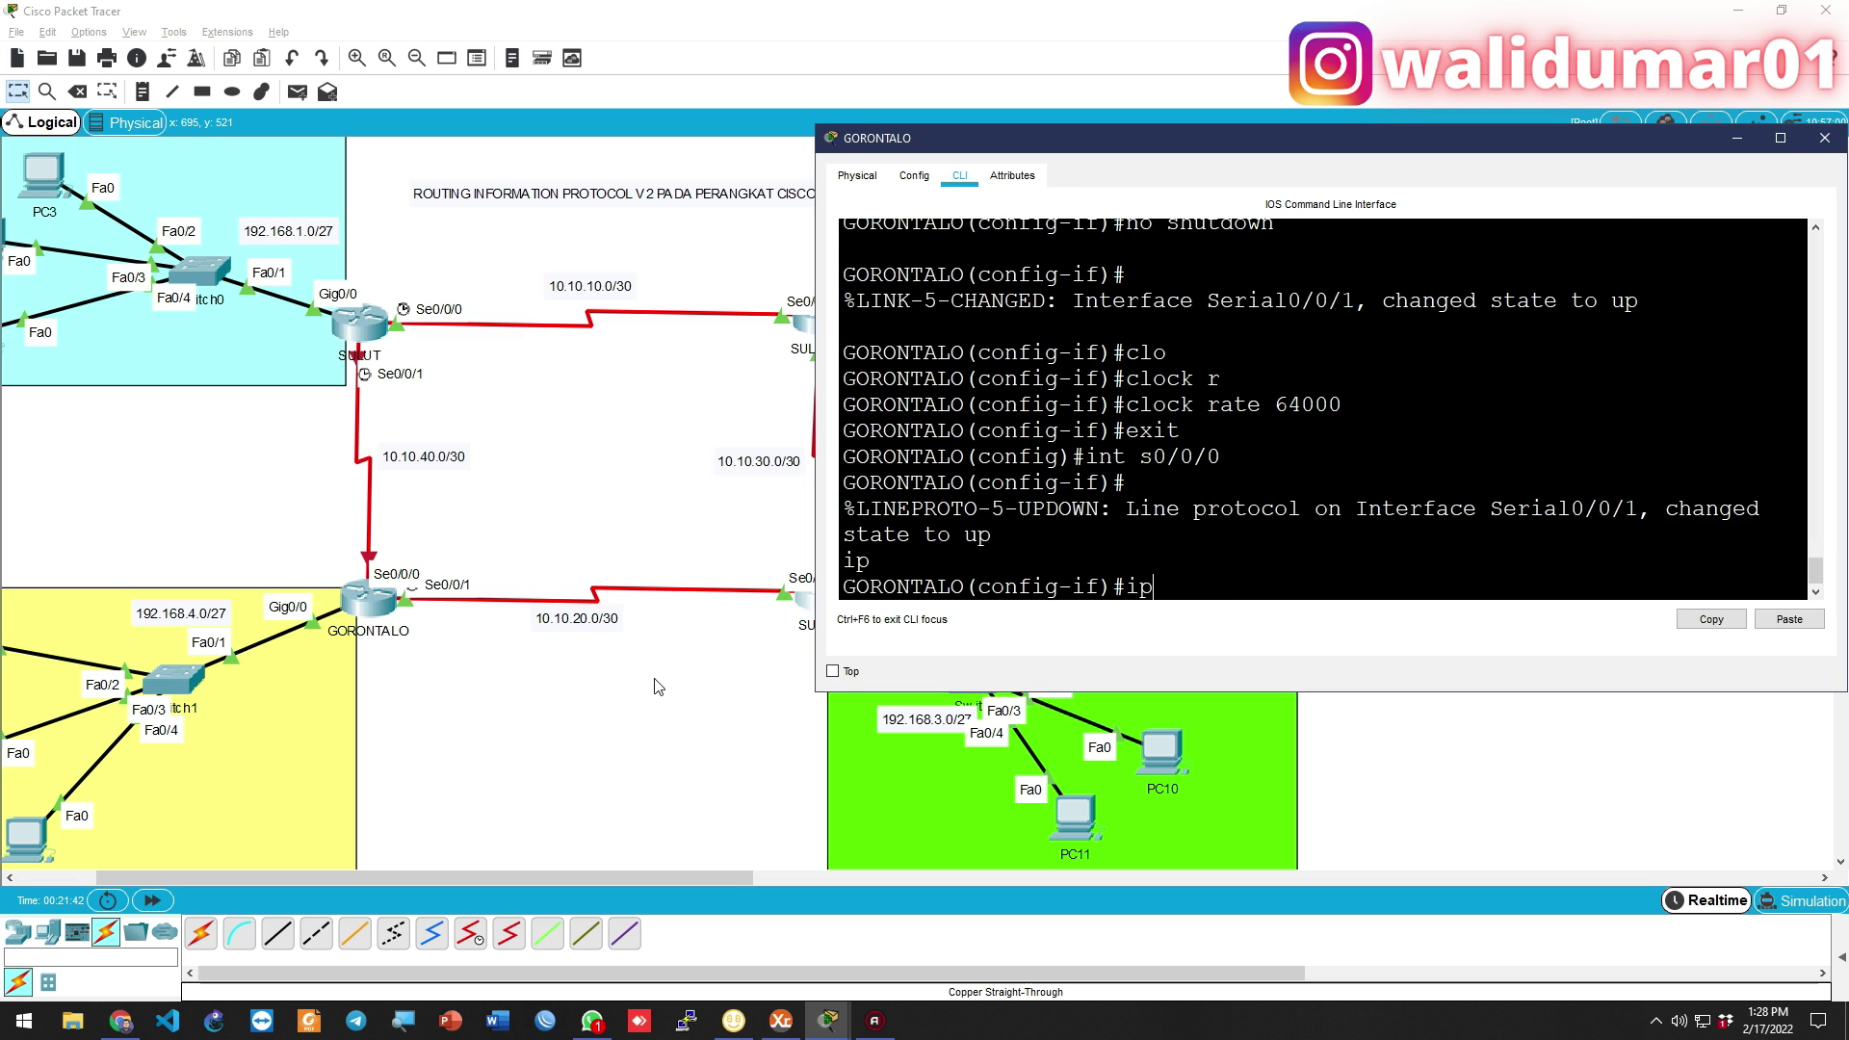
type(" address 192.168.")
key("BackSpace")
key("BackSpace")
key("BackSpace")
key("BackSpace")
key("BackSpace")
key("BackSpace")
key("BackSpace")
type("0.10.4.0.2 255.255.255.252")
key("Return")
type("no shutdown")
key("Return")
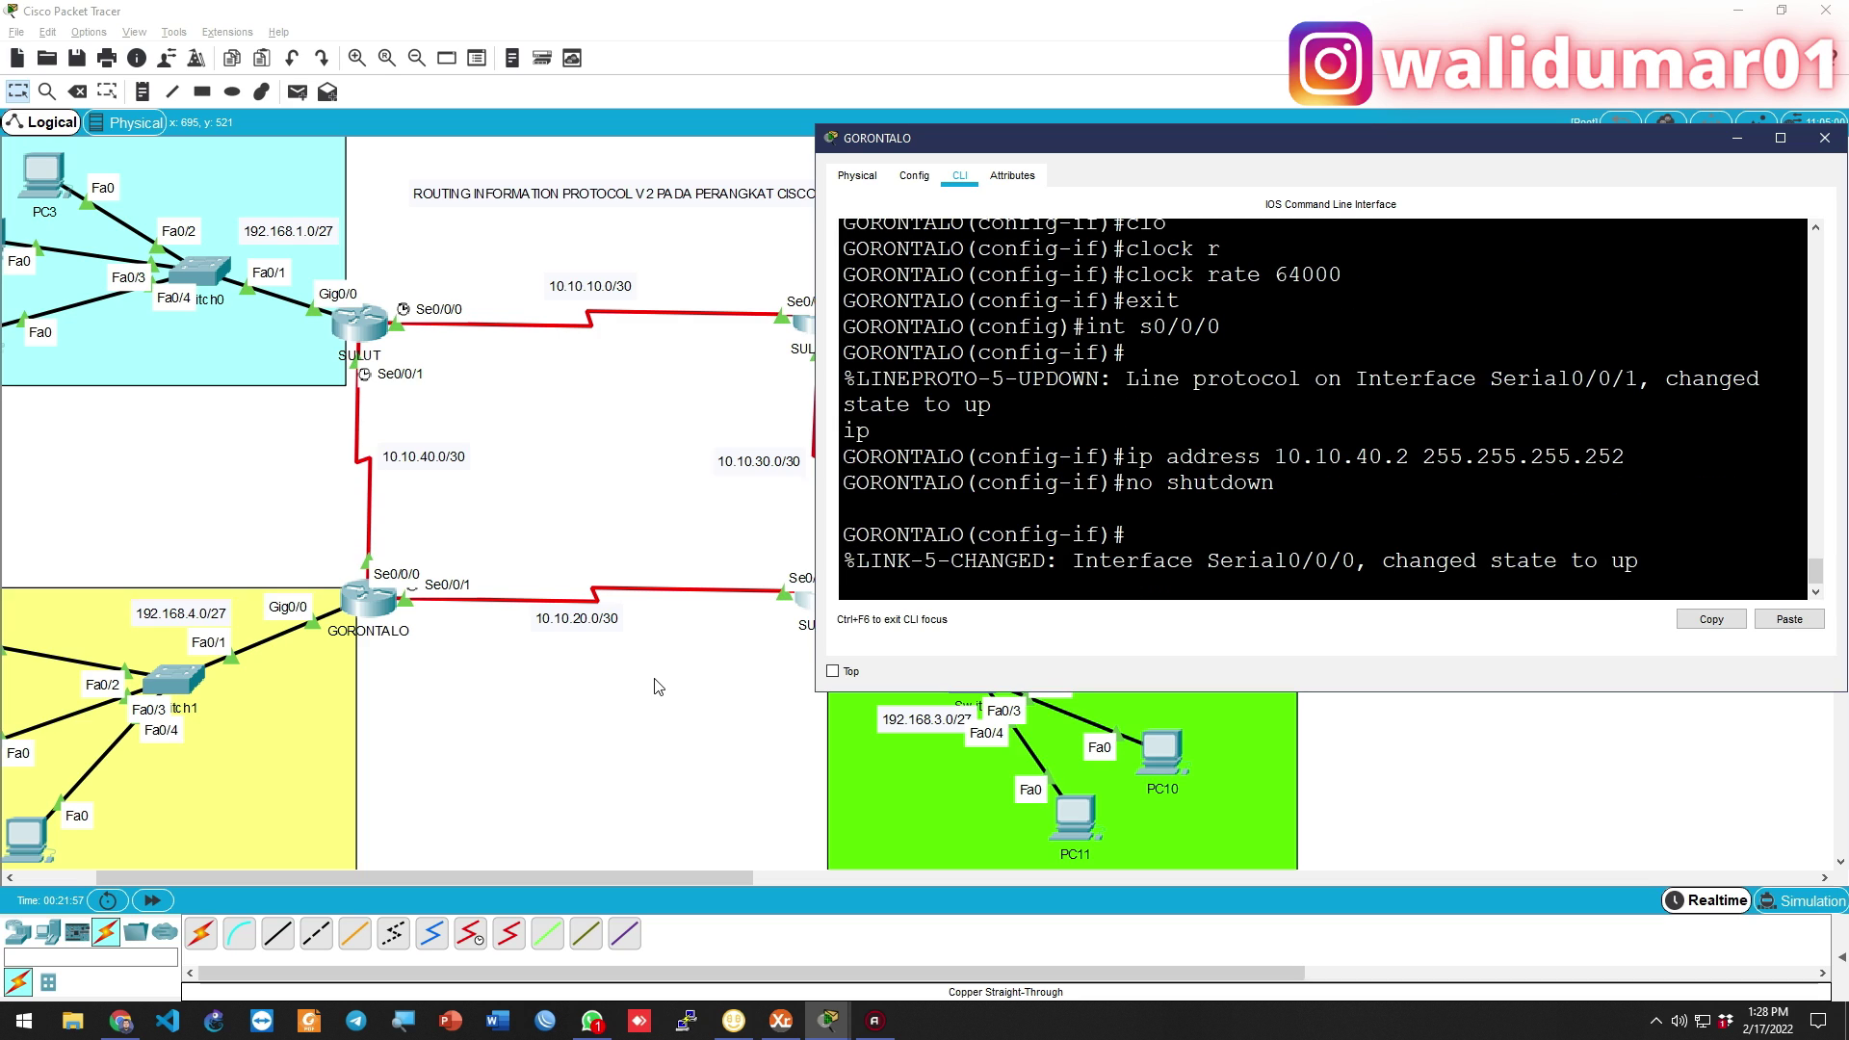
key("Return")
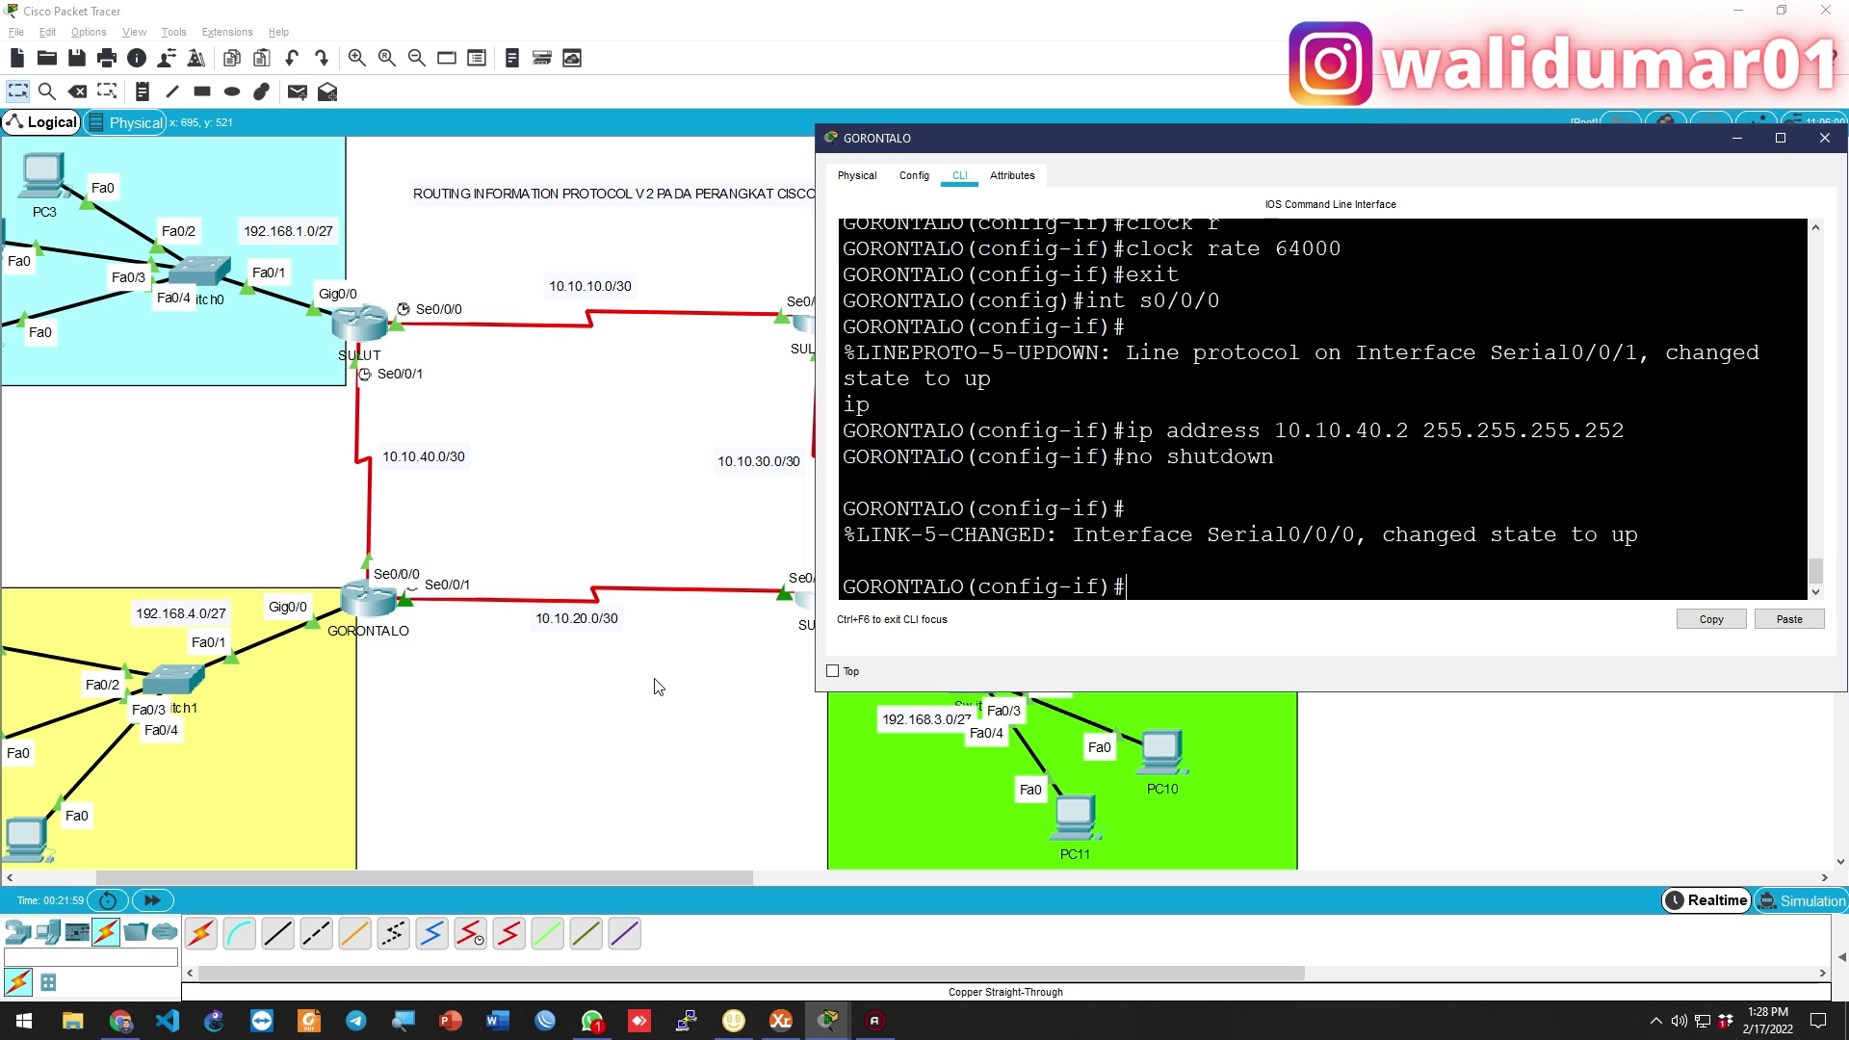
key("Return")
type("exit")
key("Return")
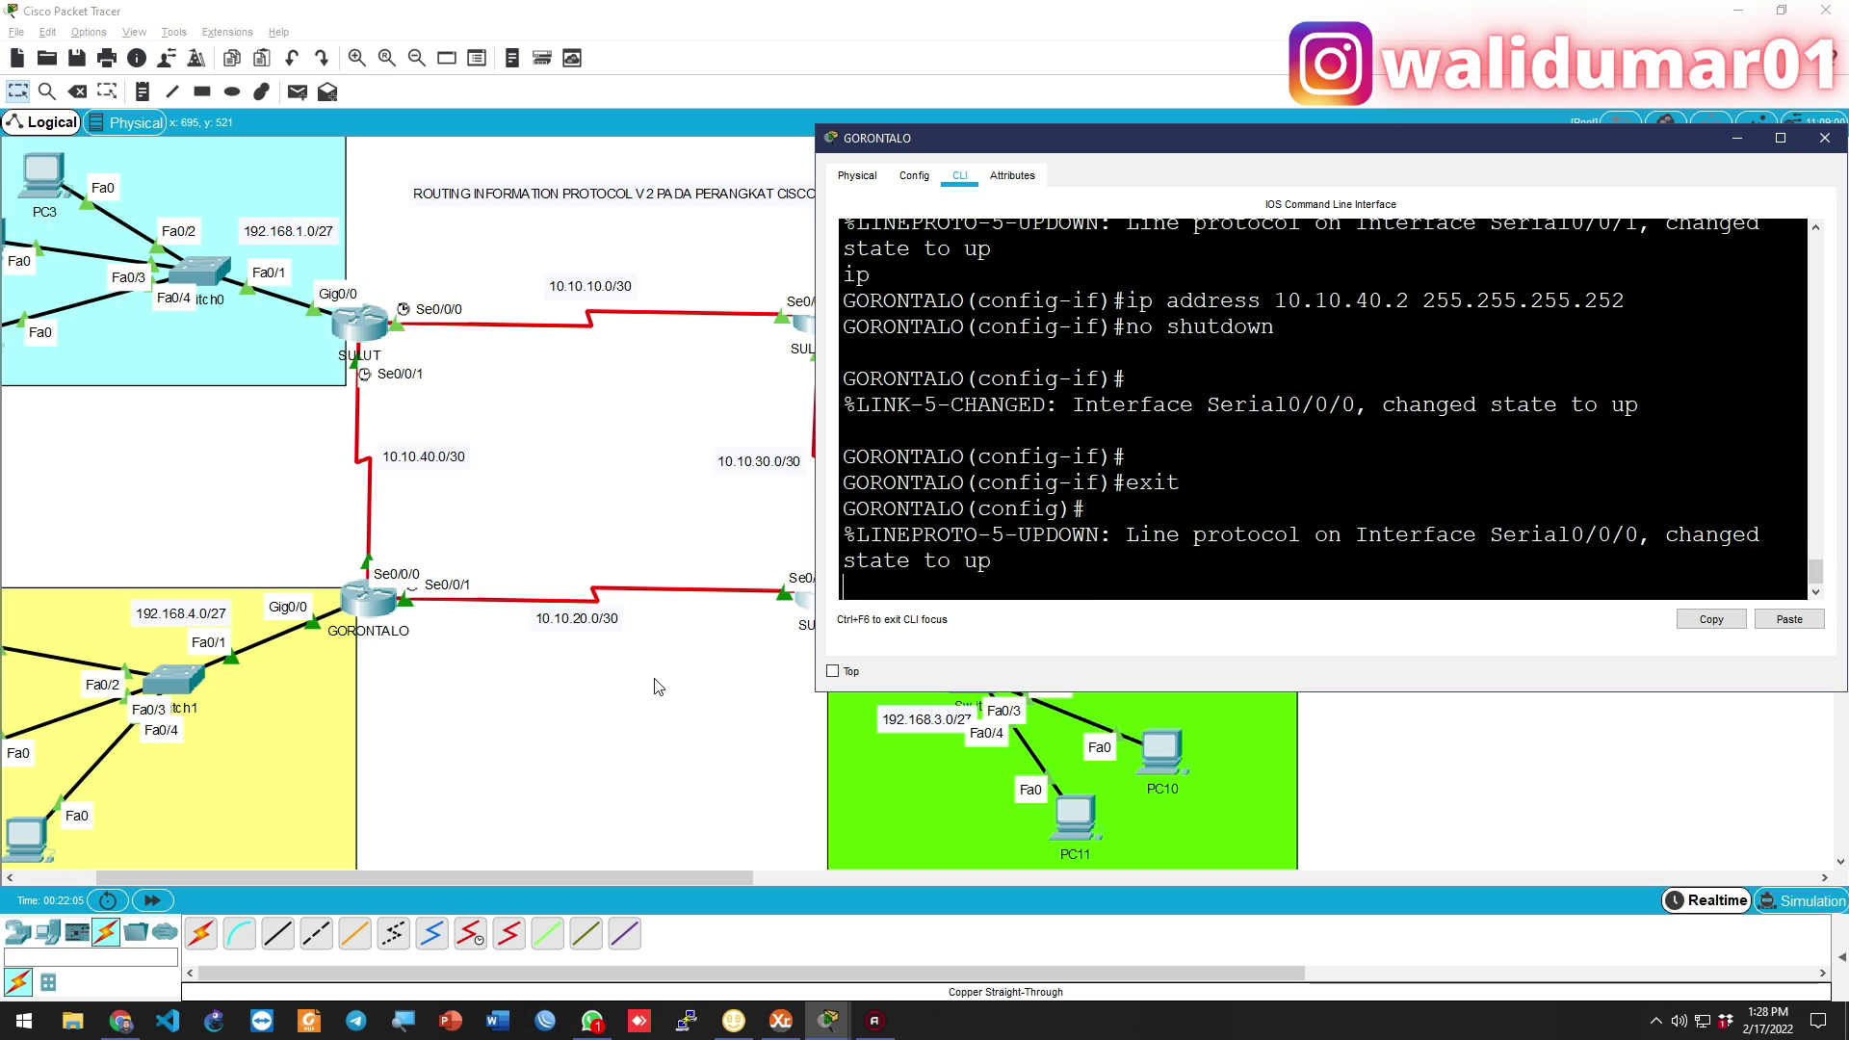
Start RIP routing on GORONTALO and set it to version 2
key("Return")
key("Return")
type("route rip")
key("BackSpace")
key("BackSpace")
key("BackSpace")
key("BackSpace")
type("r rip")
key("Return")
type("ver")
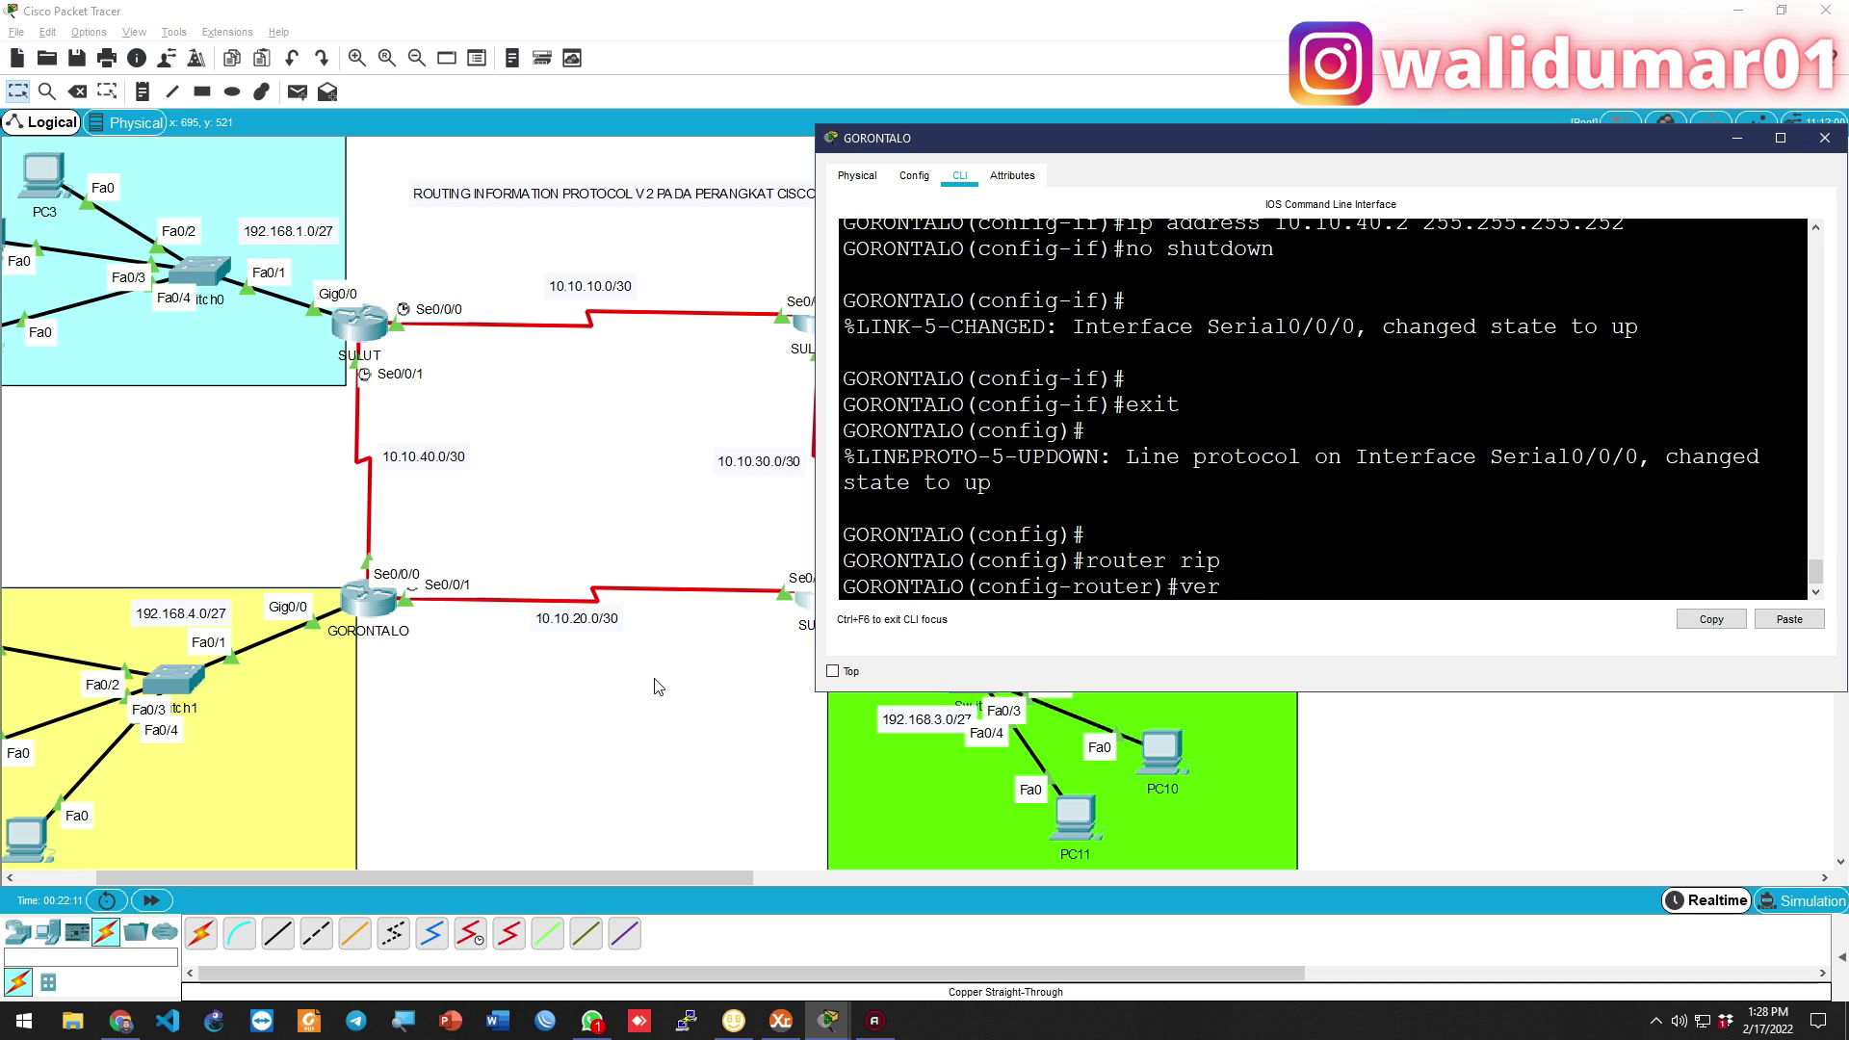
type("sion 2")
key("Return")
Add network 10.10.40.0 to GORONTALO's RIP routing
type("network 9")
key("BackSpace")
type("10.10")
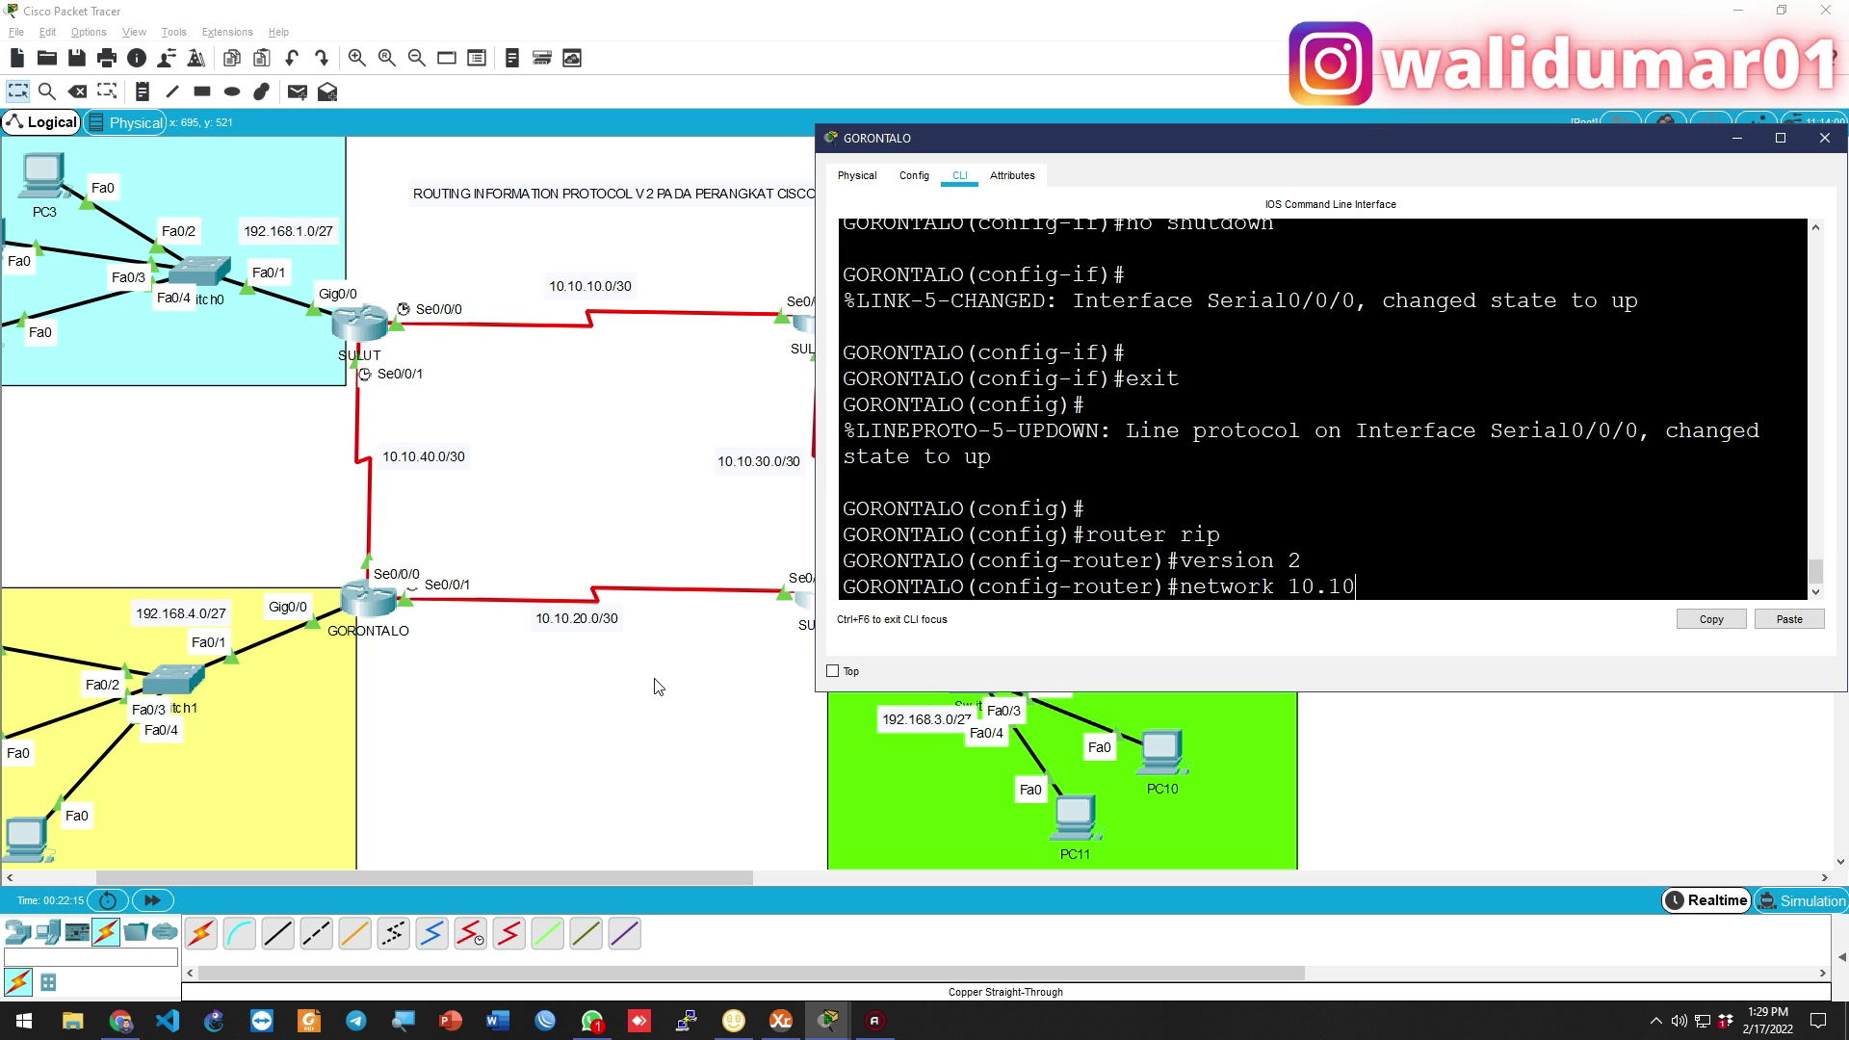
type(".40.0")
key("Return")
Advertise network 10.10.20.0 in GORONTALO's RIP configuration as well
key("Up")
key("BackSpace")
key("BackSpace")
key("BackSpace")
key("BackSpace")
type("30")
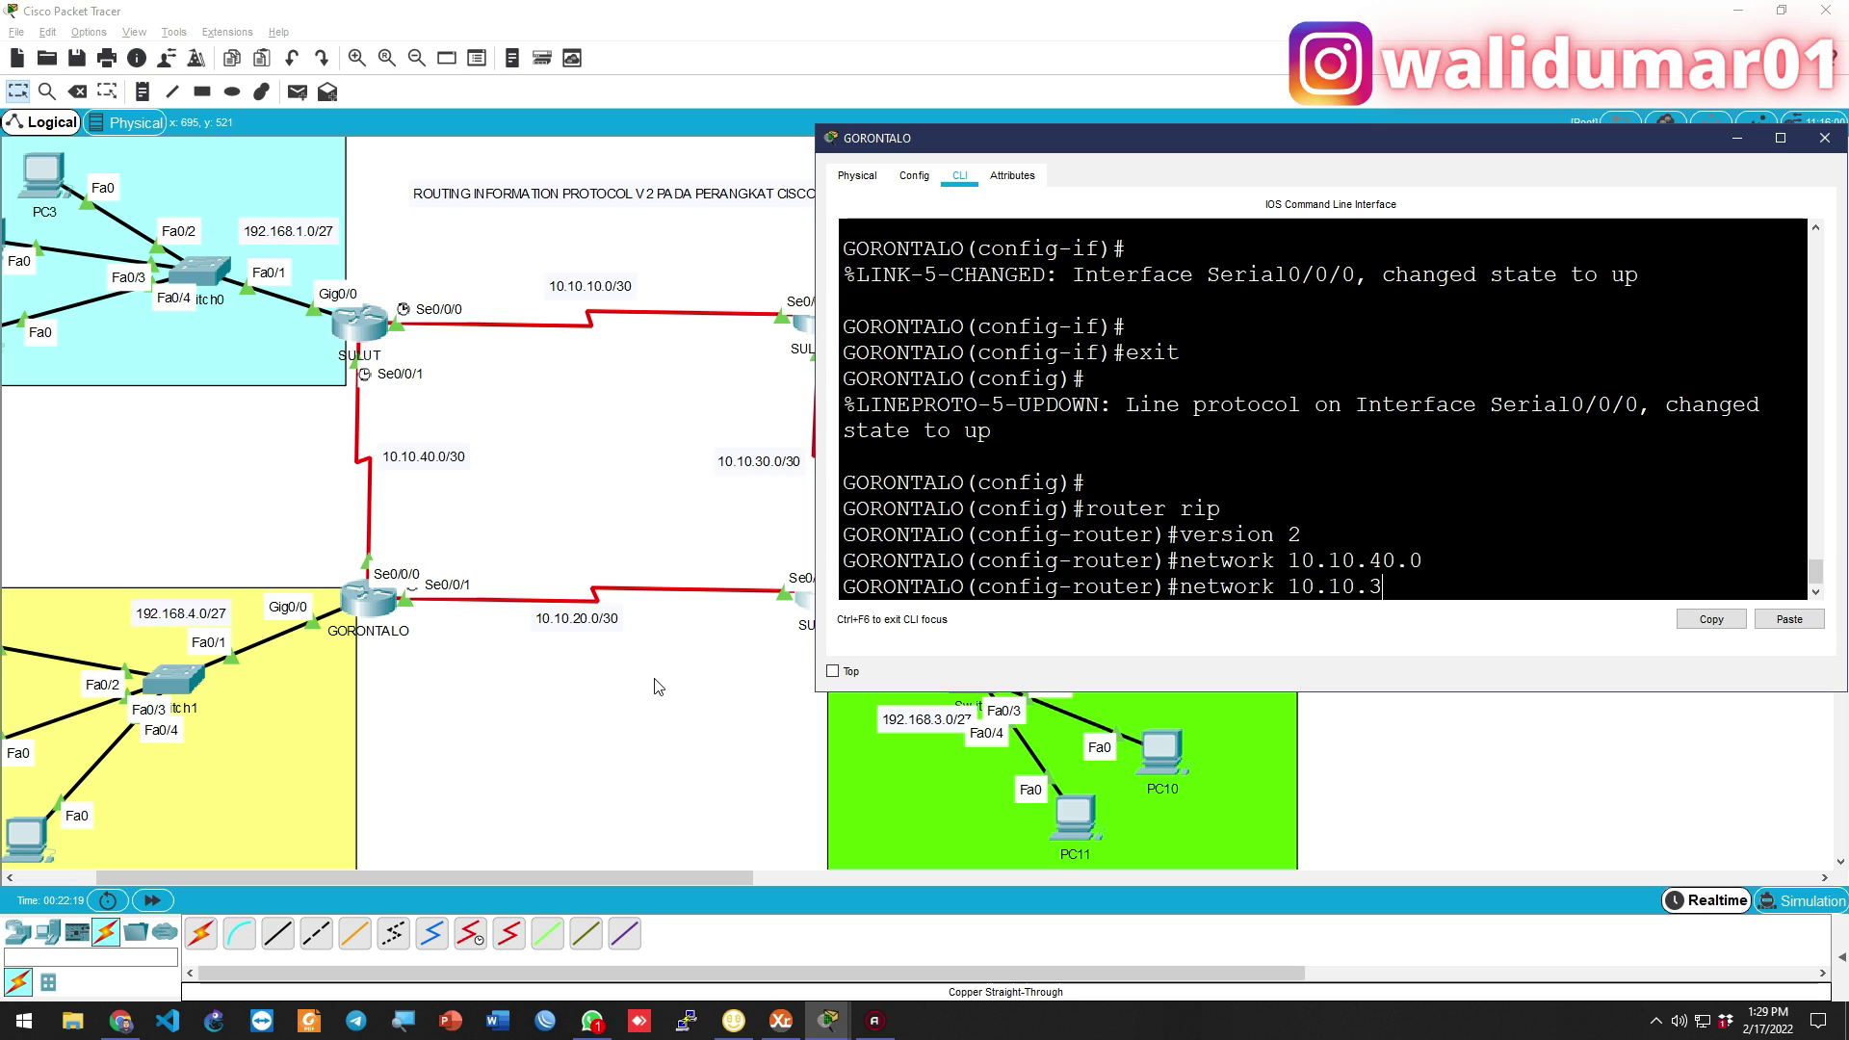
key("BackSpace")
type(".0")
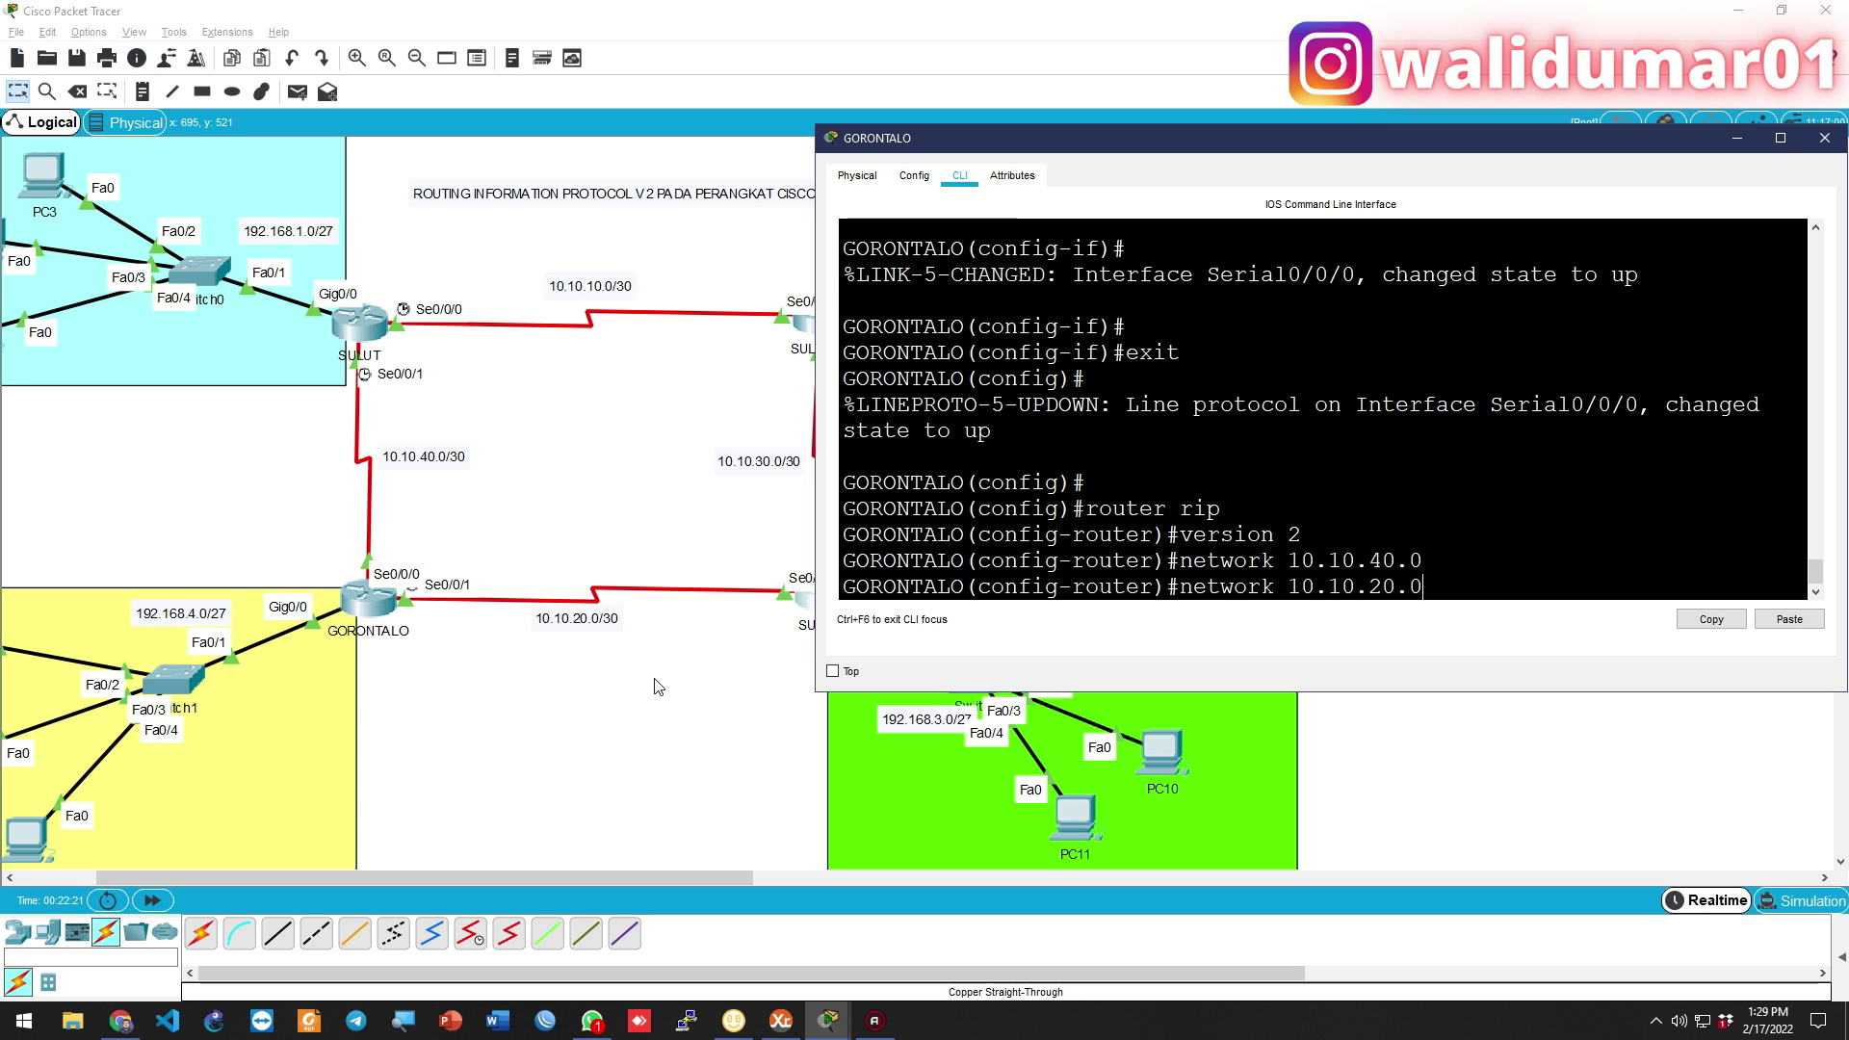
key("Return")
Add GORONTALO's LAN network 192.168.4.0 to its RIP routing
key("Up")
key("BackSpace")
key("BackSpace")
key("BackSpace")
key("BackSpace")
key("BackSpace")
key("BackSpace")
key("BackSpace")
key("BackSpace")
key("BackSpace")
type("192.168.")
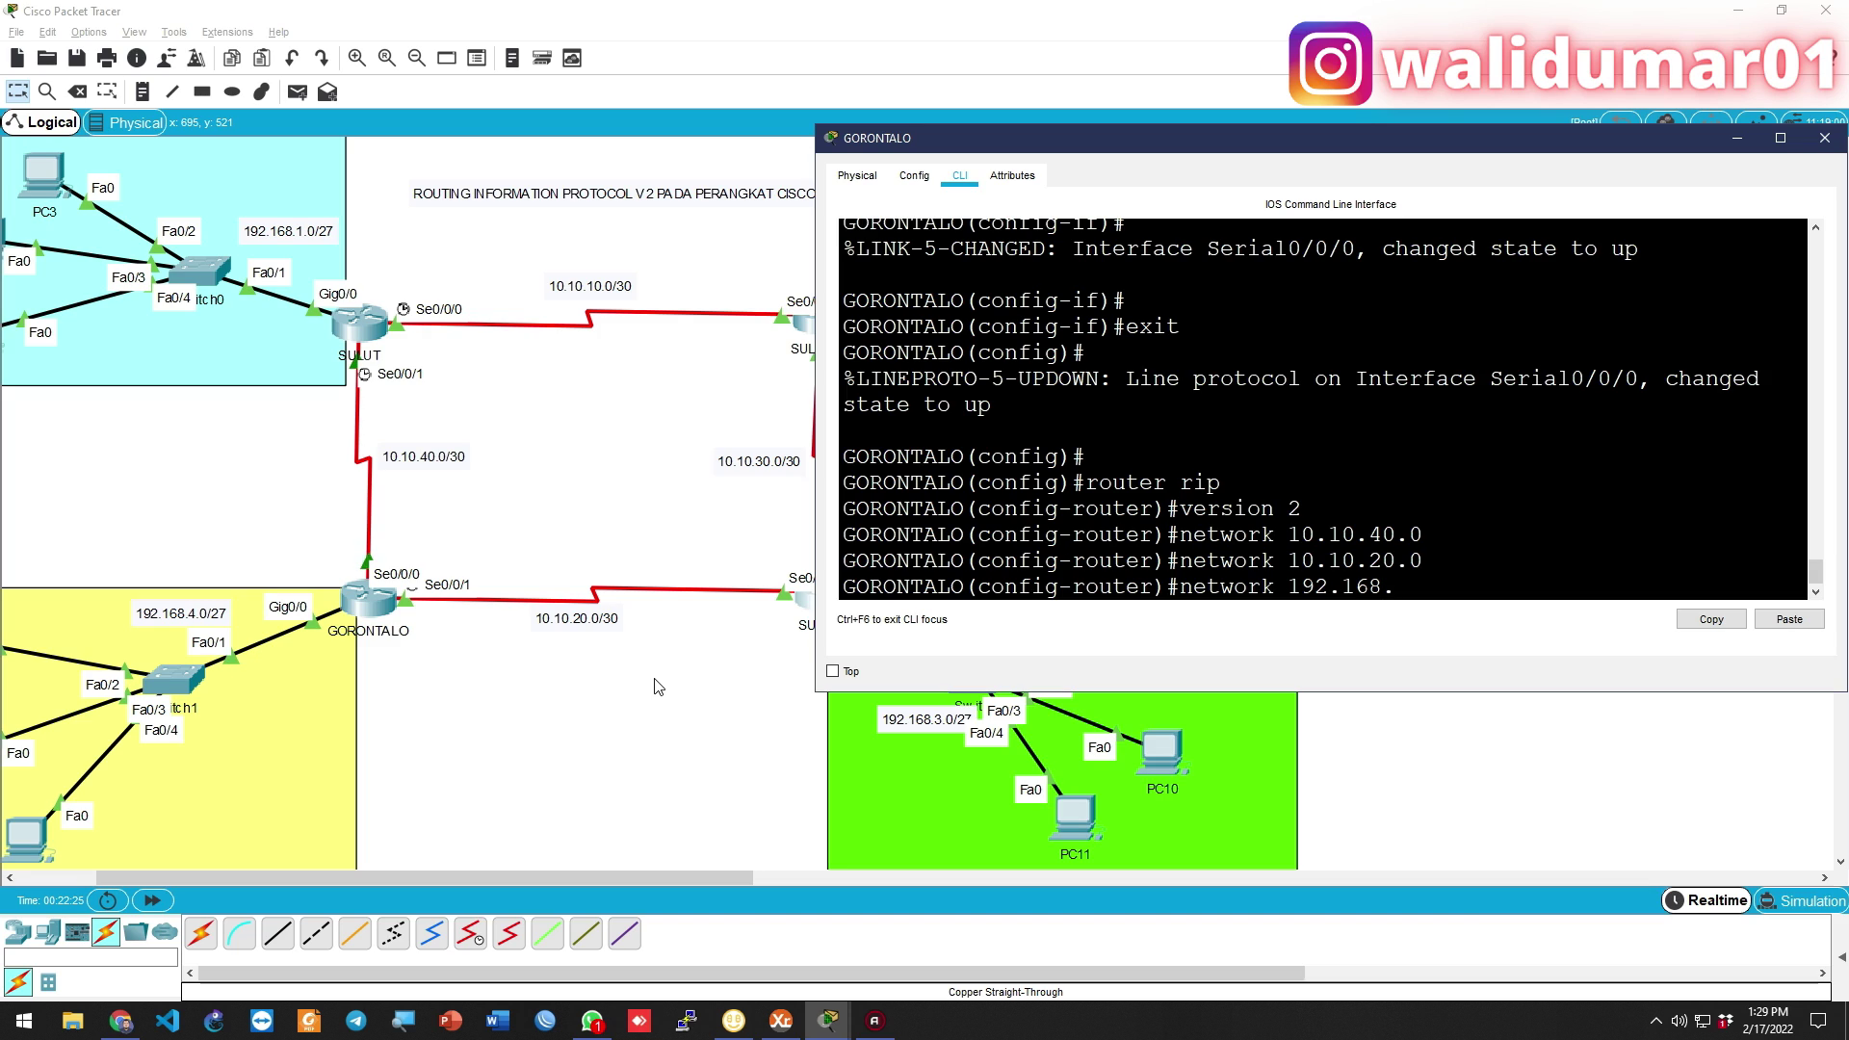
type("4.0")
key("Return")
Disable RIP auto-summary on GORONTALO, leave the router configuration and save the running configuration
type("no a")
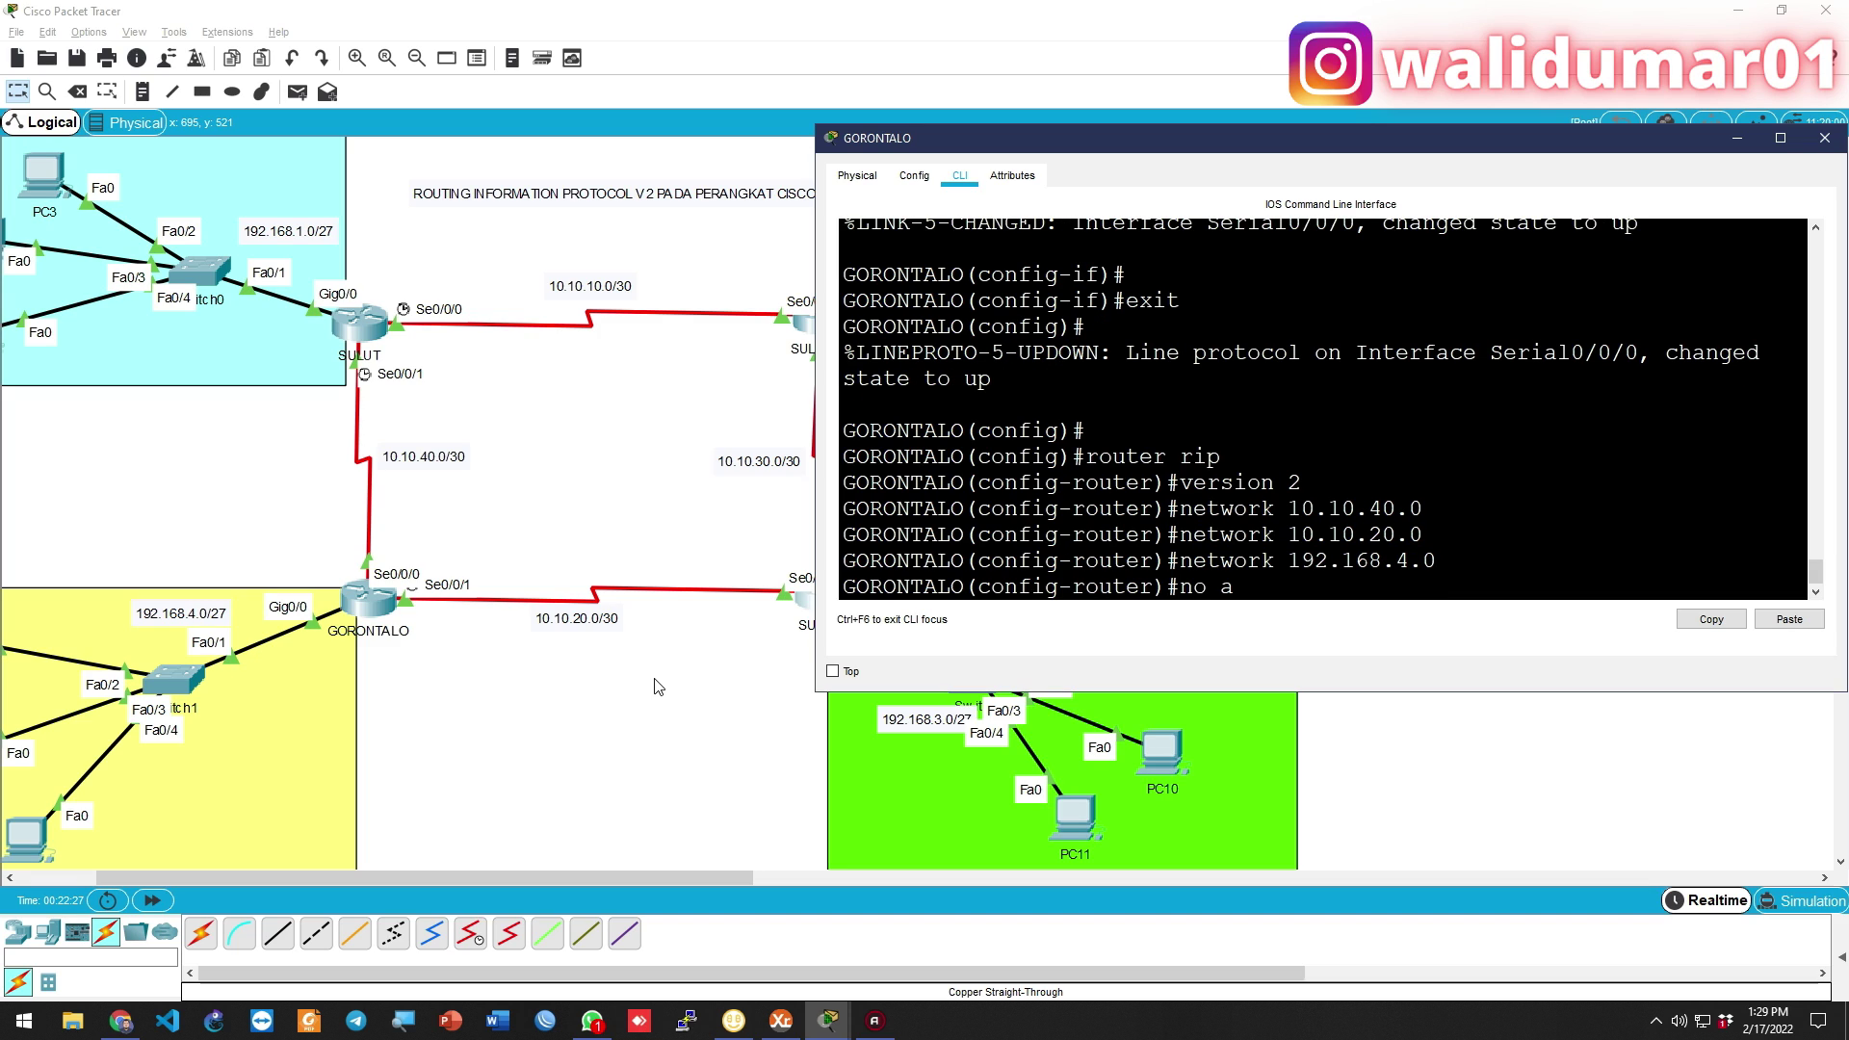
type("uto-summary")
key("Return")
type("exit")
key("Return")
type("d")
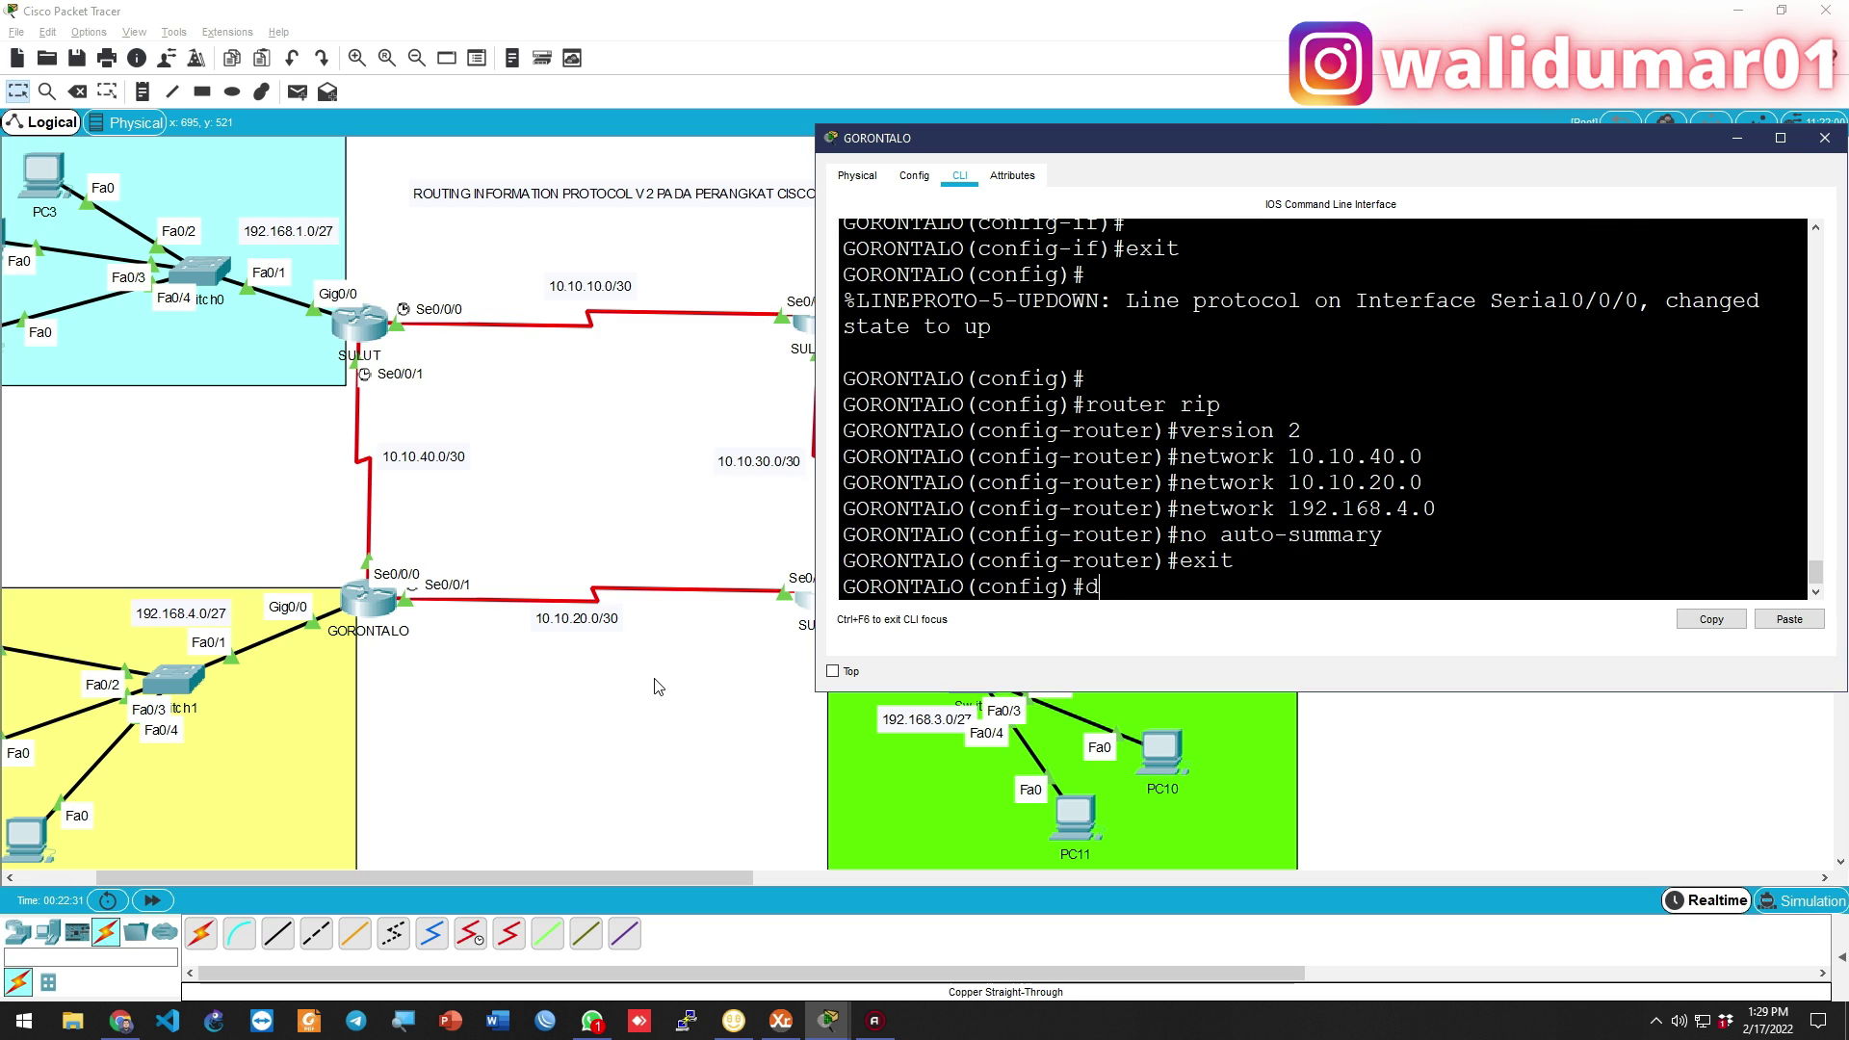
type("o wr")
key("Return")
Create a DHCP pool named gorontalo on GORONTALO with network 192.168.4.0 255.255.255.224
type("i")
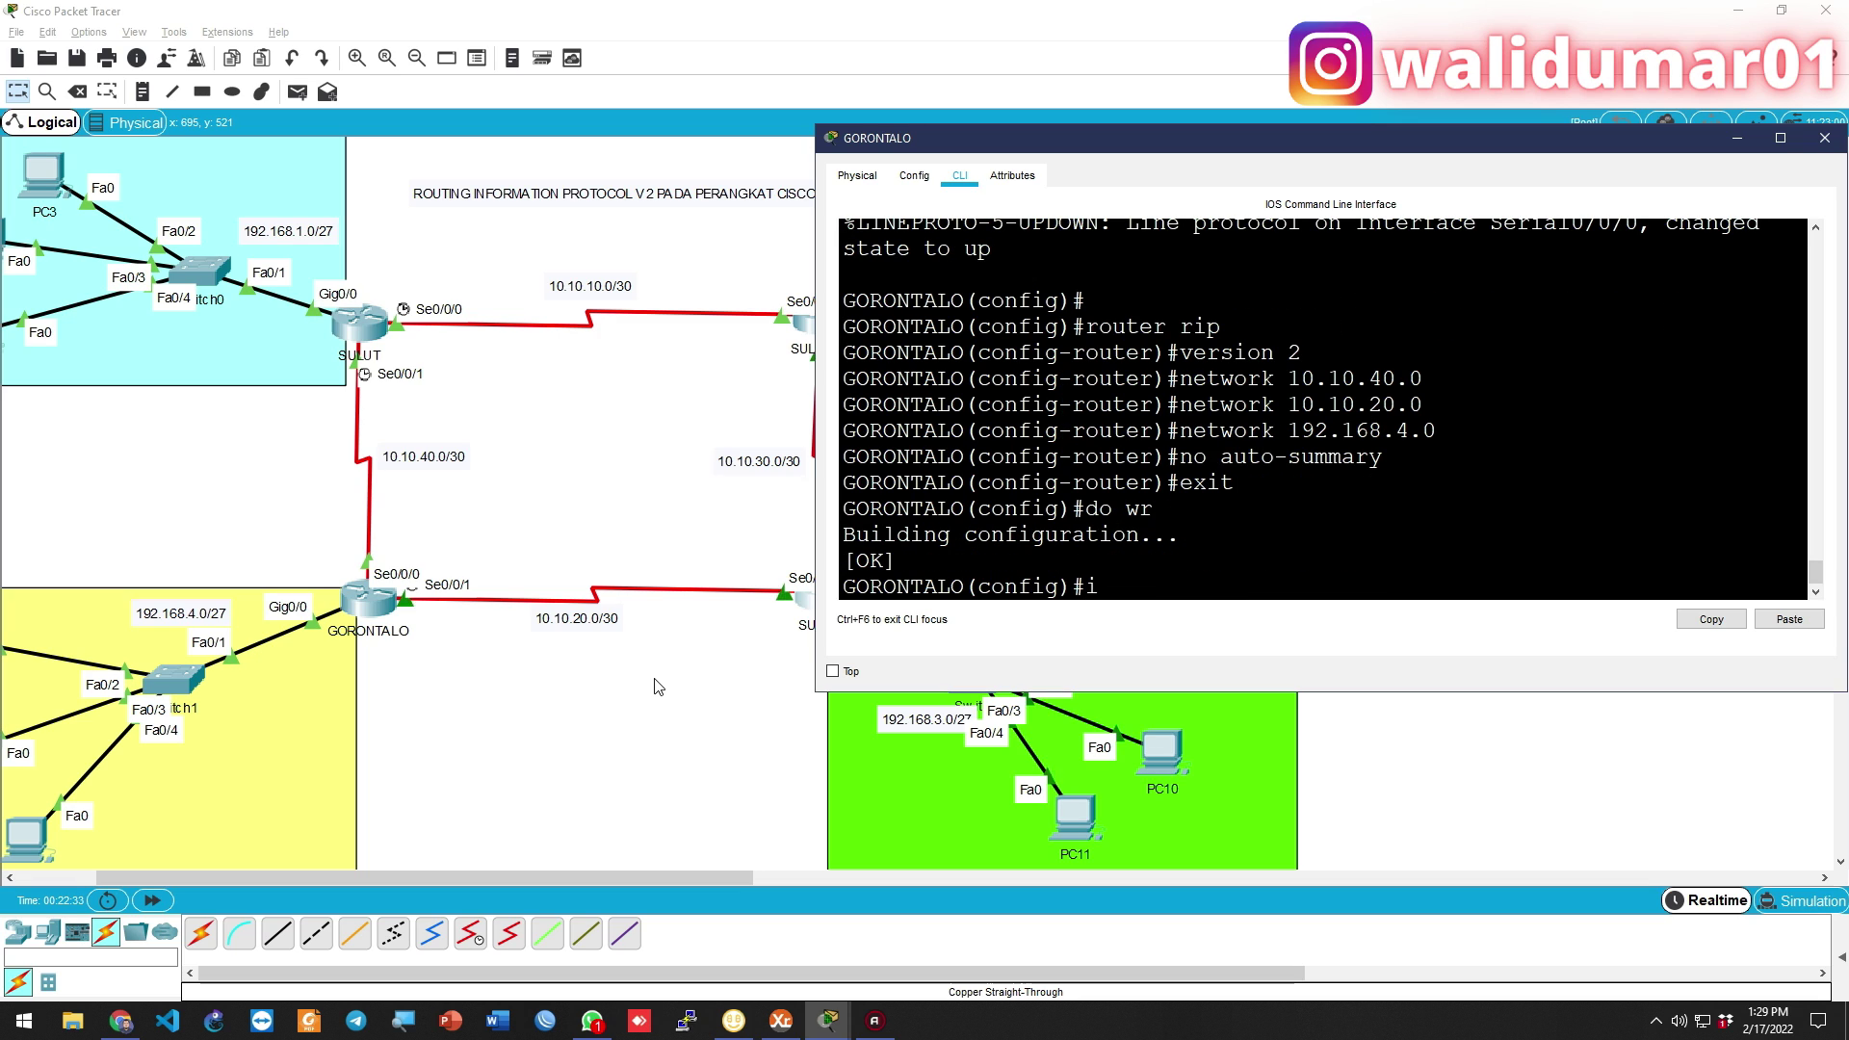
type("p dhcp pool")
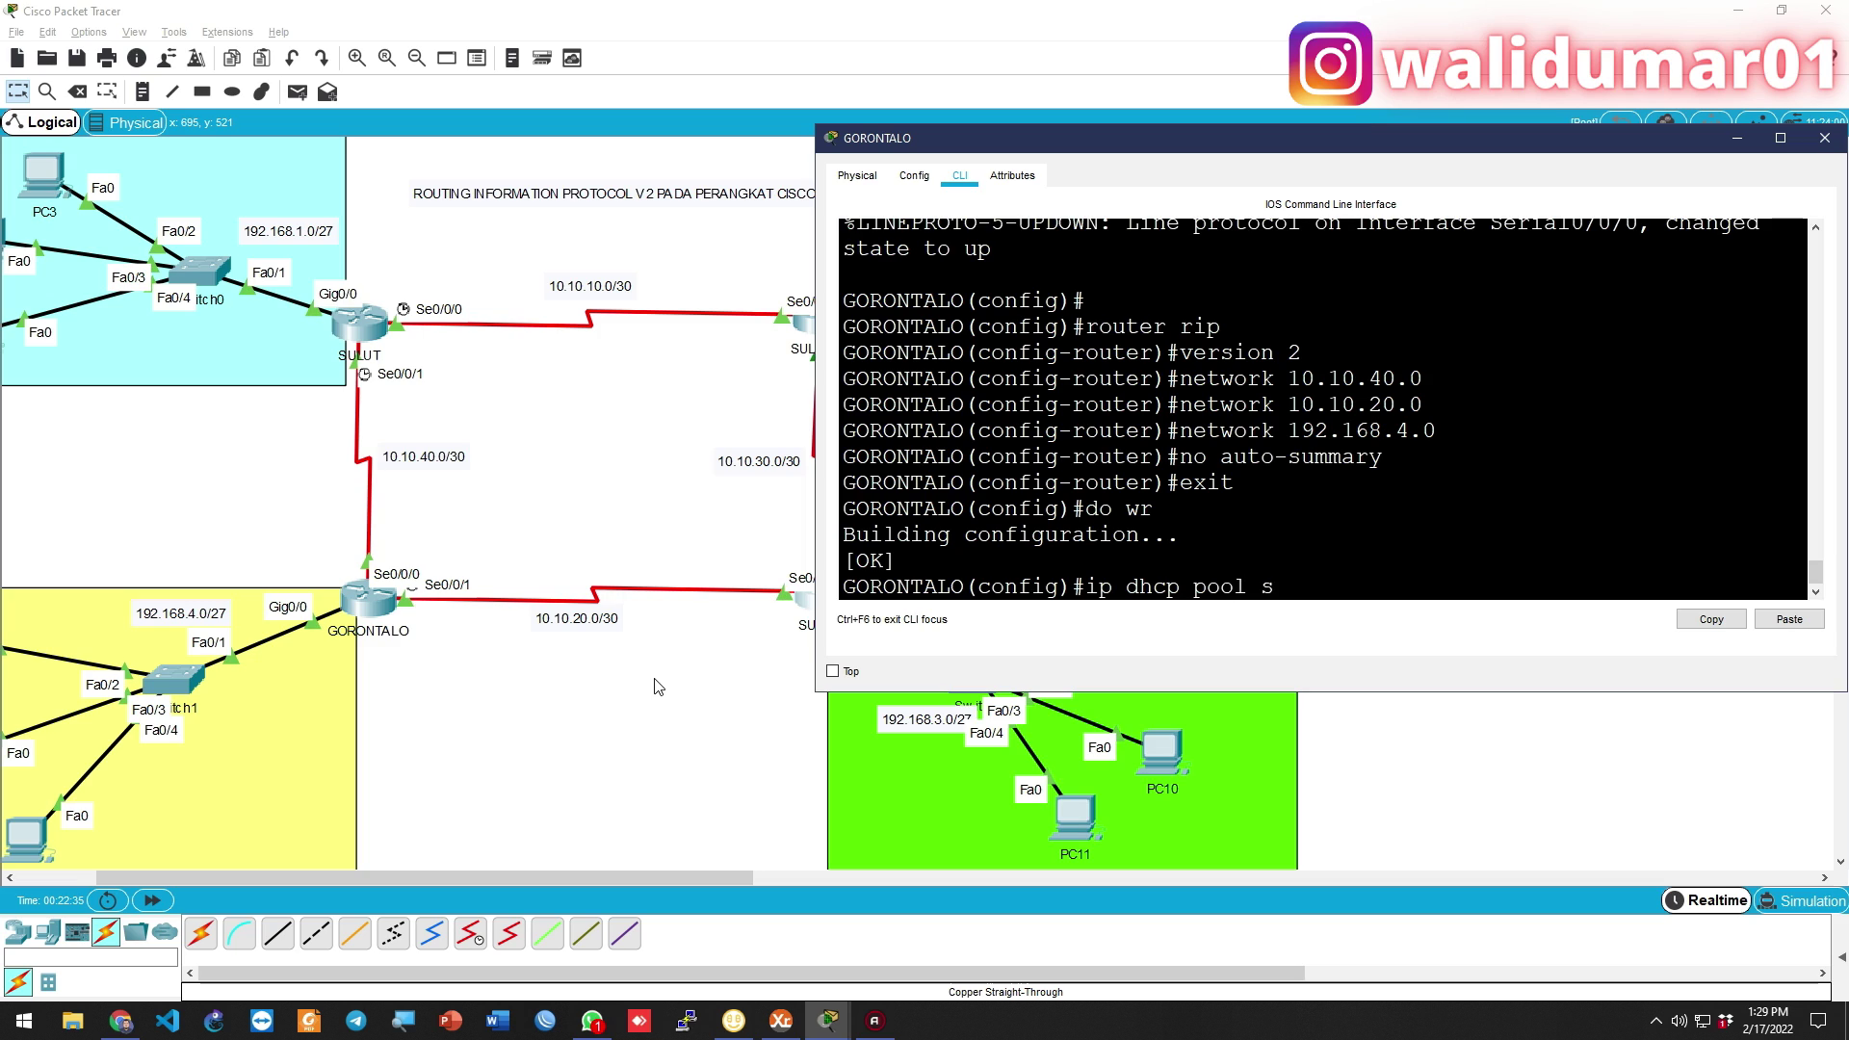
type(" gorontalo")
key("Return")
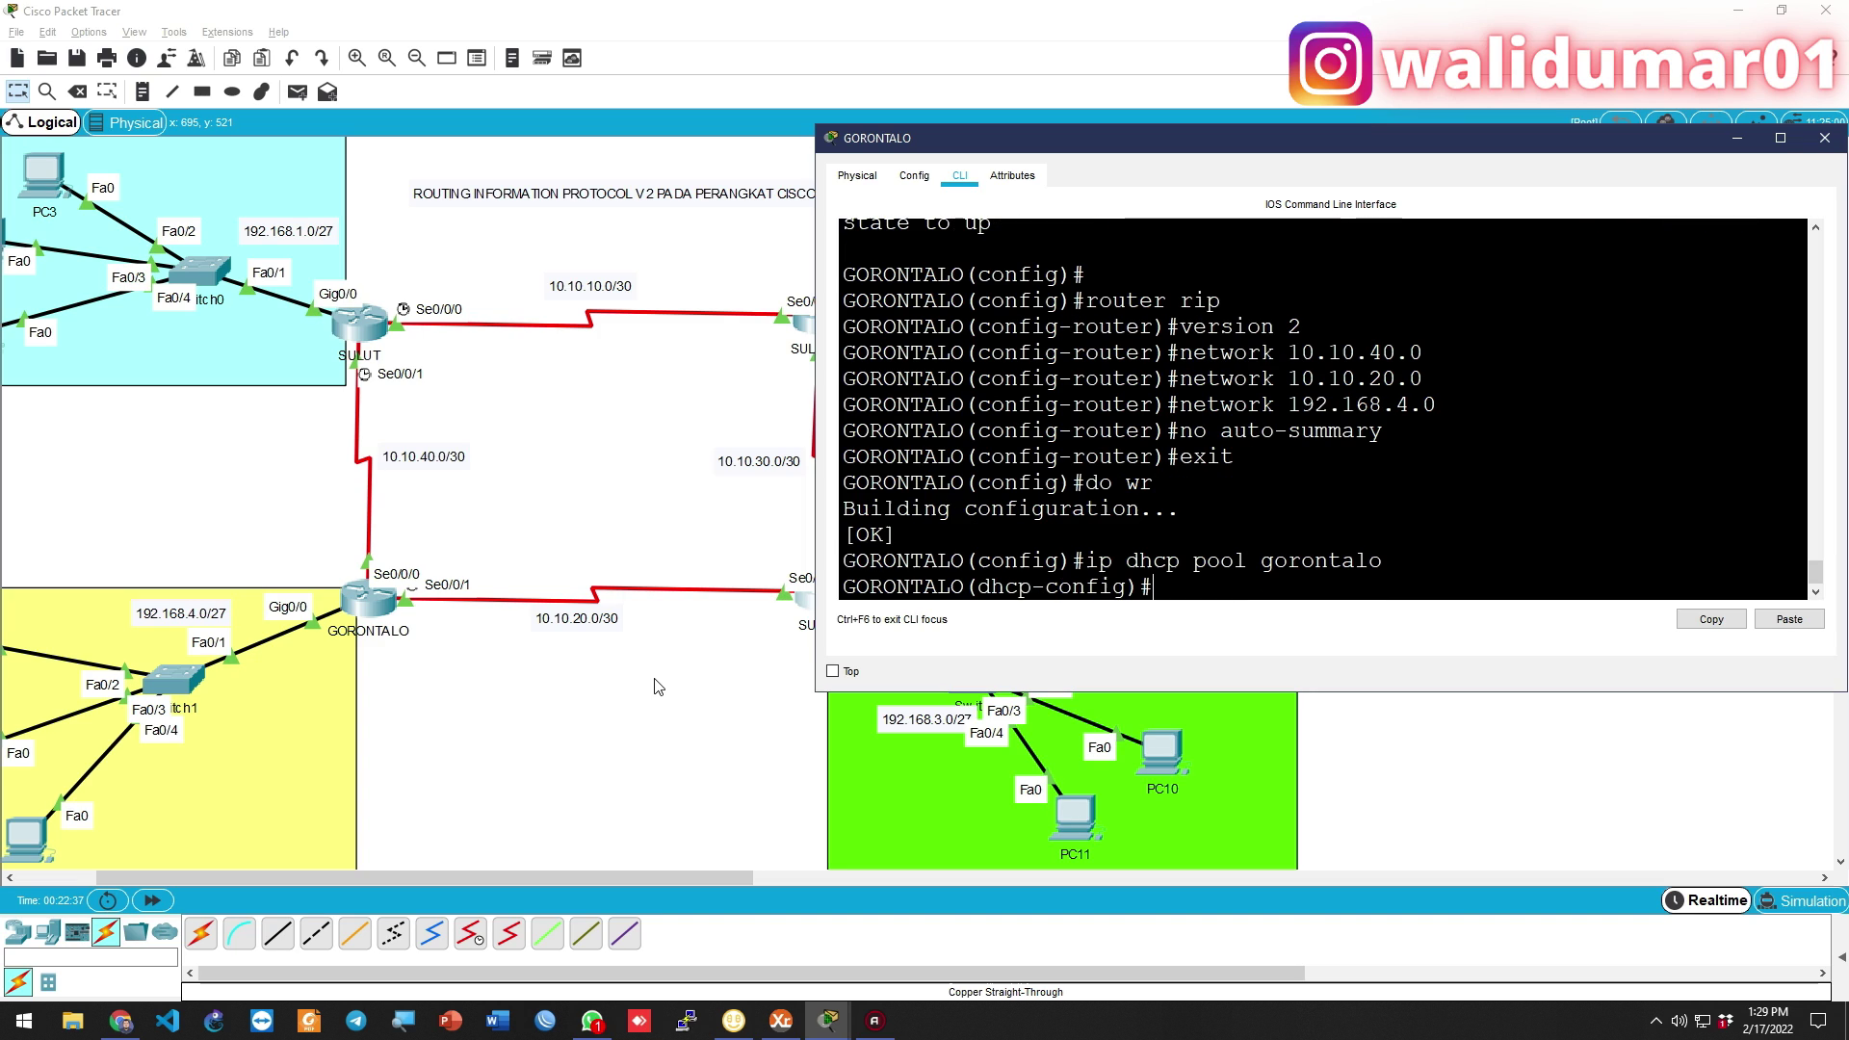
type("network 192.168.")
scroll(1147, 495, "up", 7)
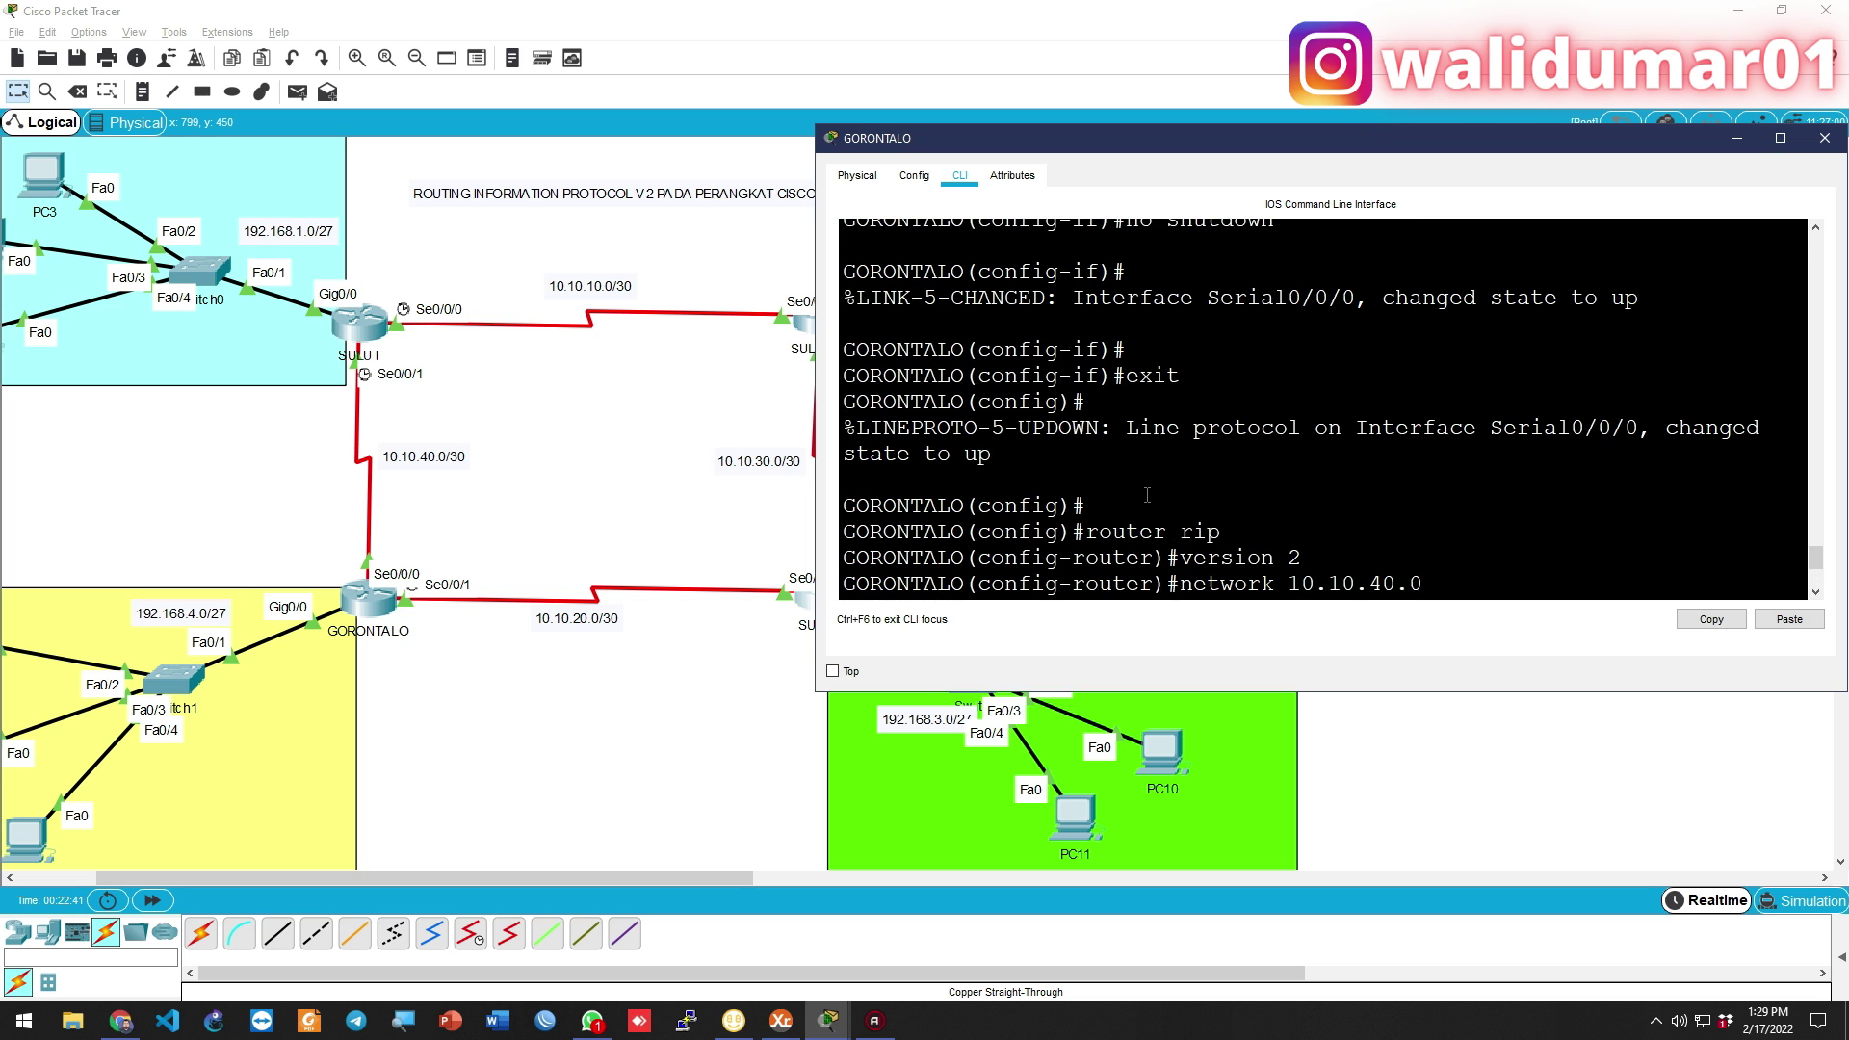
scroll(1147, 495, "up", 6)
scroll(1147, 495, "down", 12)
scroll(1146, 495, "down", 3)
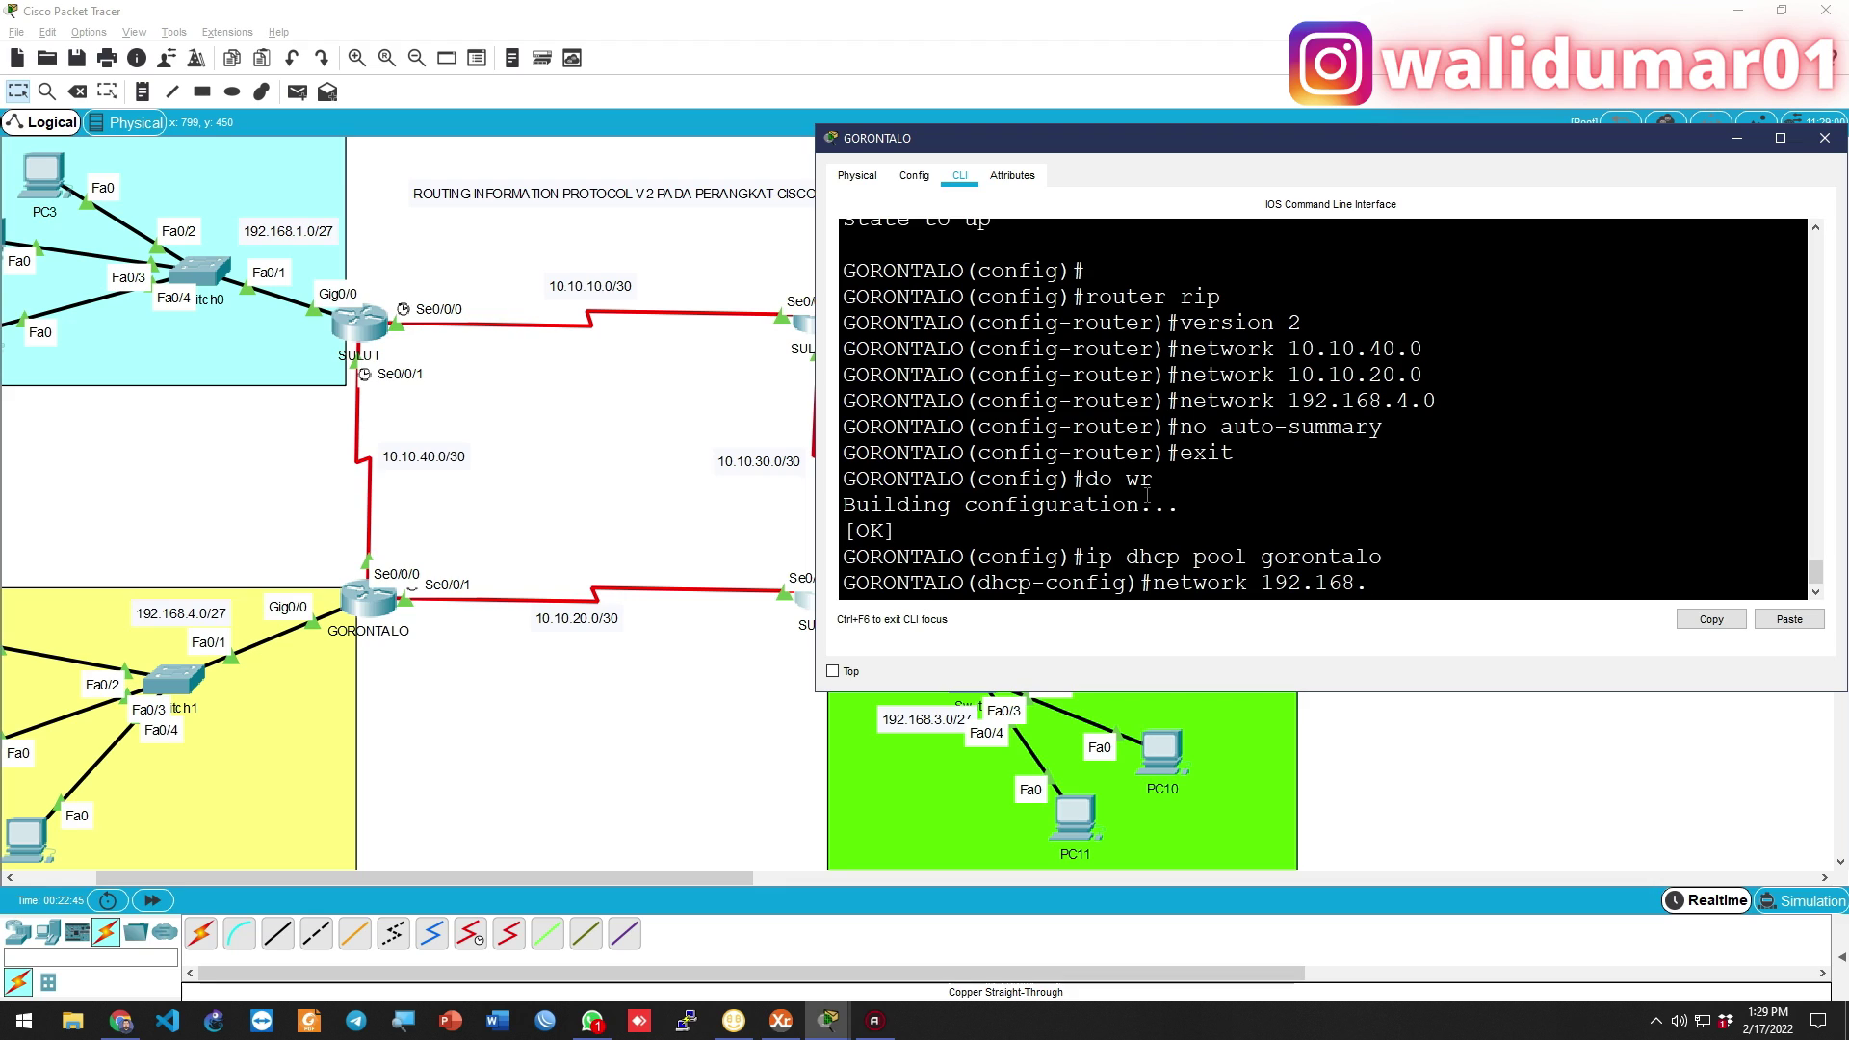
type("4.0")
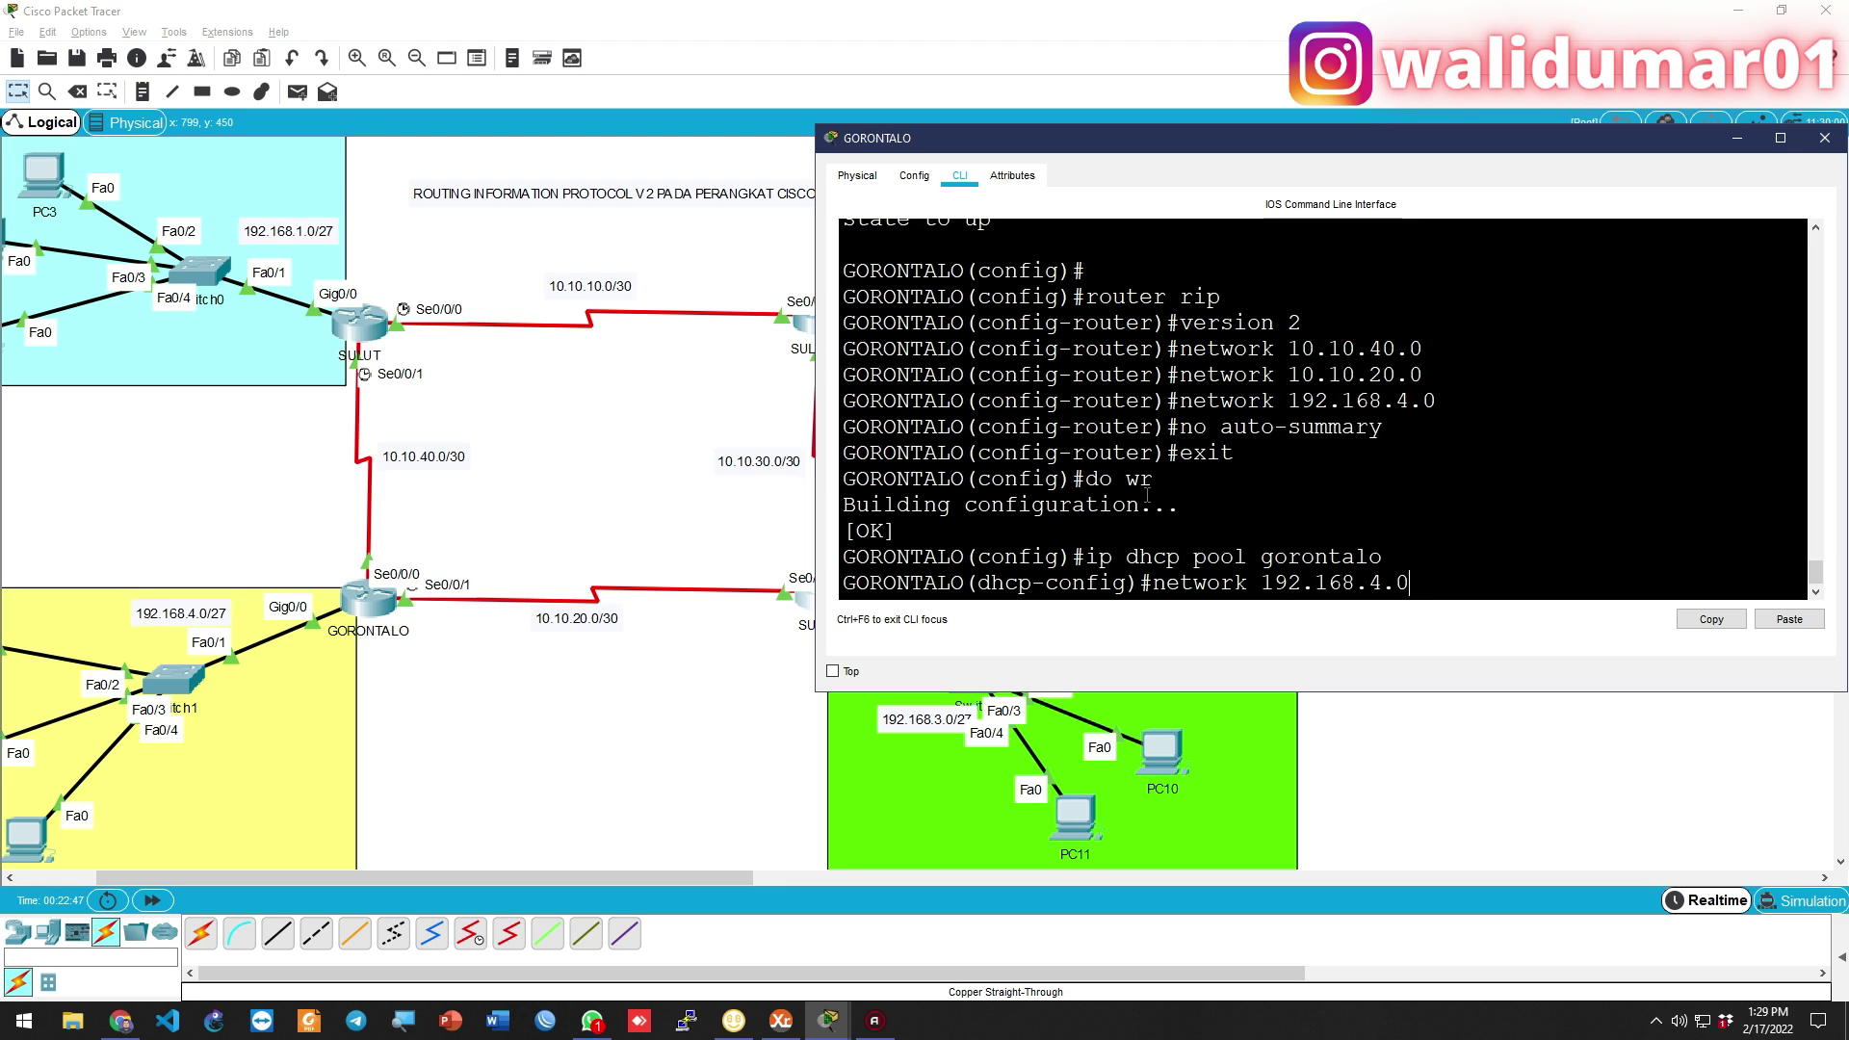
type(" 255.255.255.224")
key("Return")
Set the gorontalo pool's default router to 192.168.4.1, leave the pool configuration and save the router's configuration
type("def 192.168.4.1")
key("Return")
type("exit")
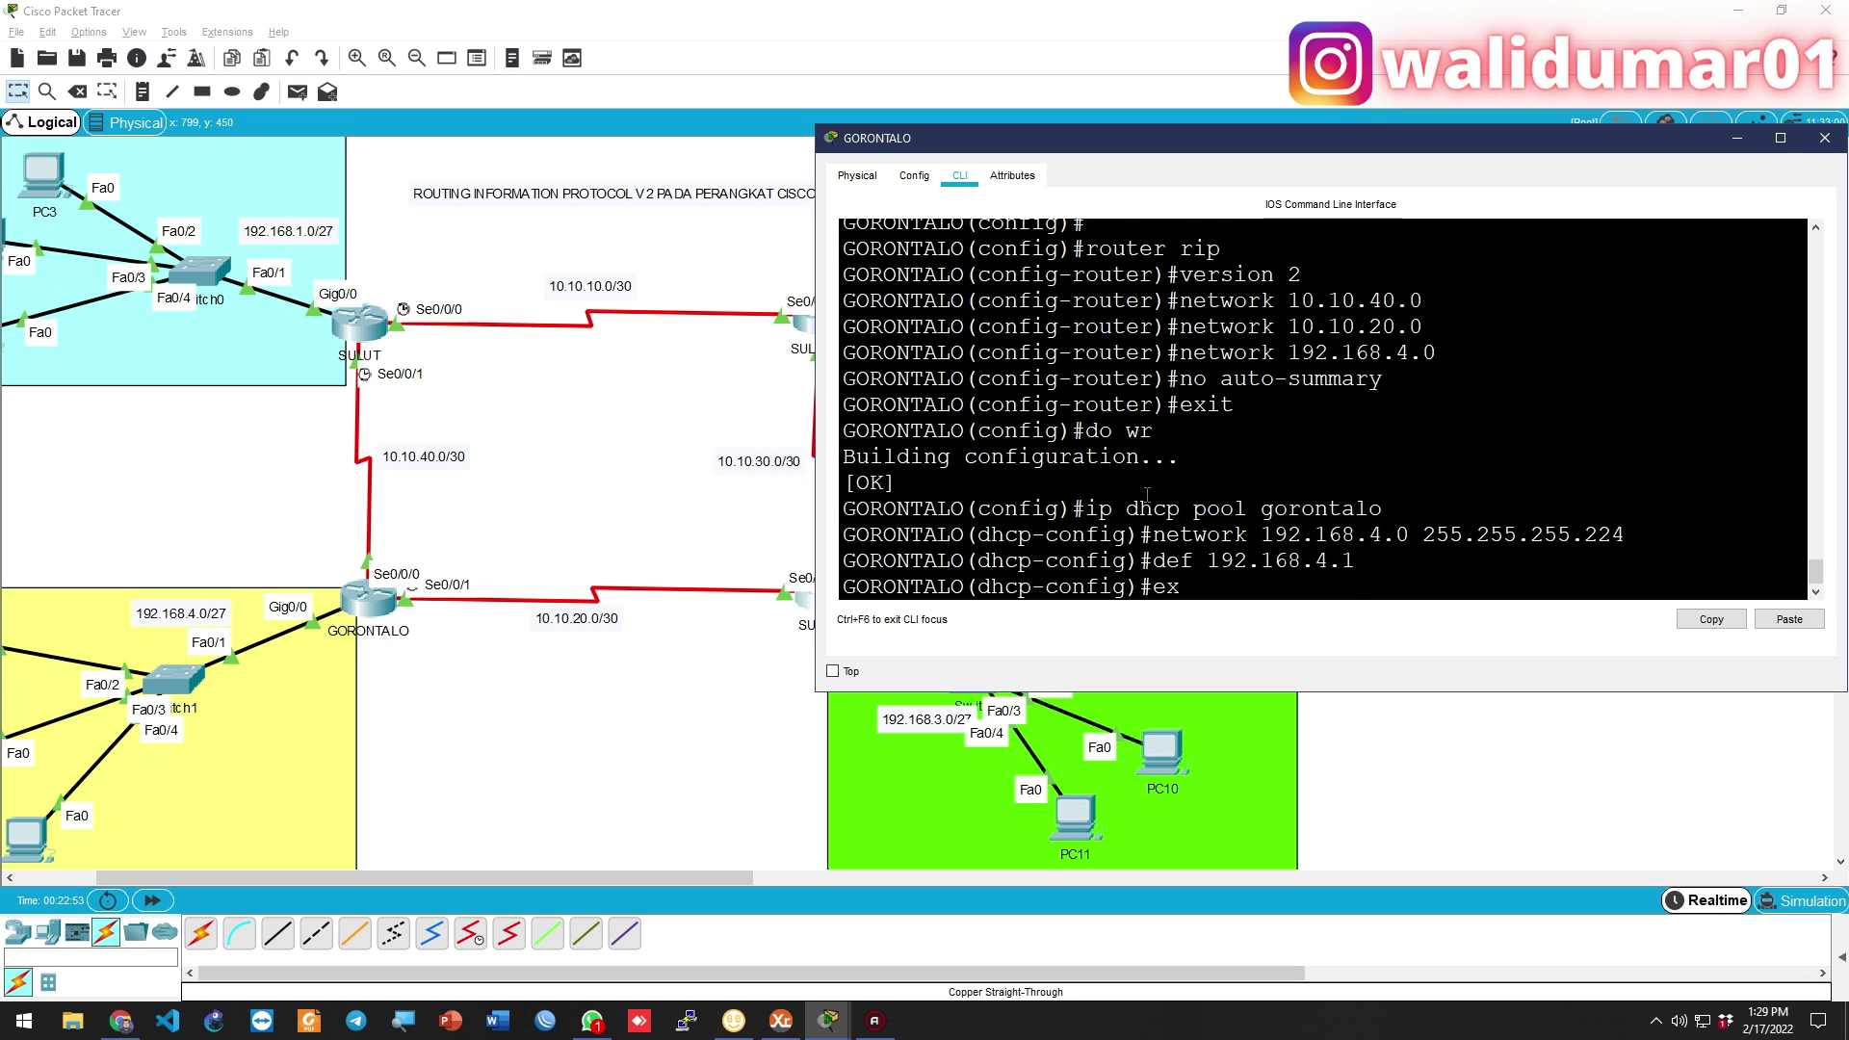
key("Return")
type("do wr")
key("Return")
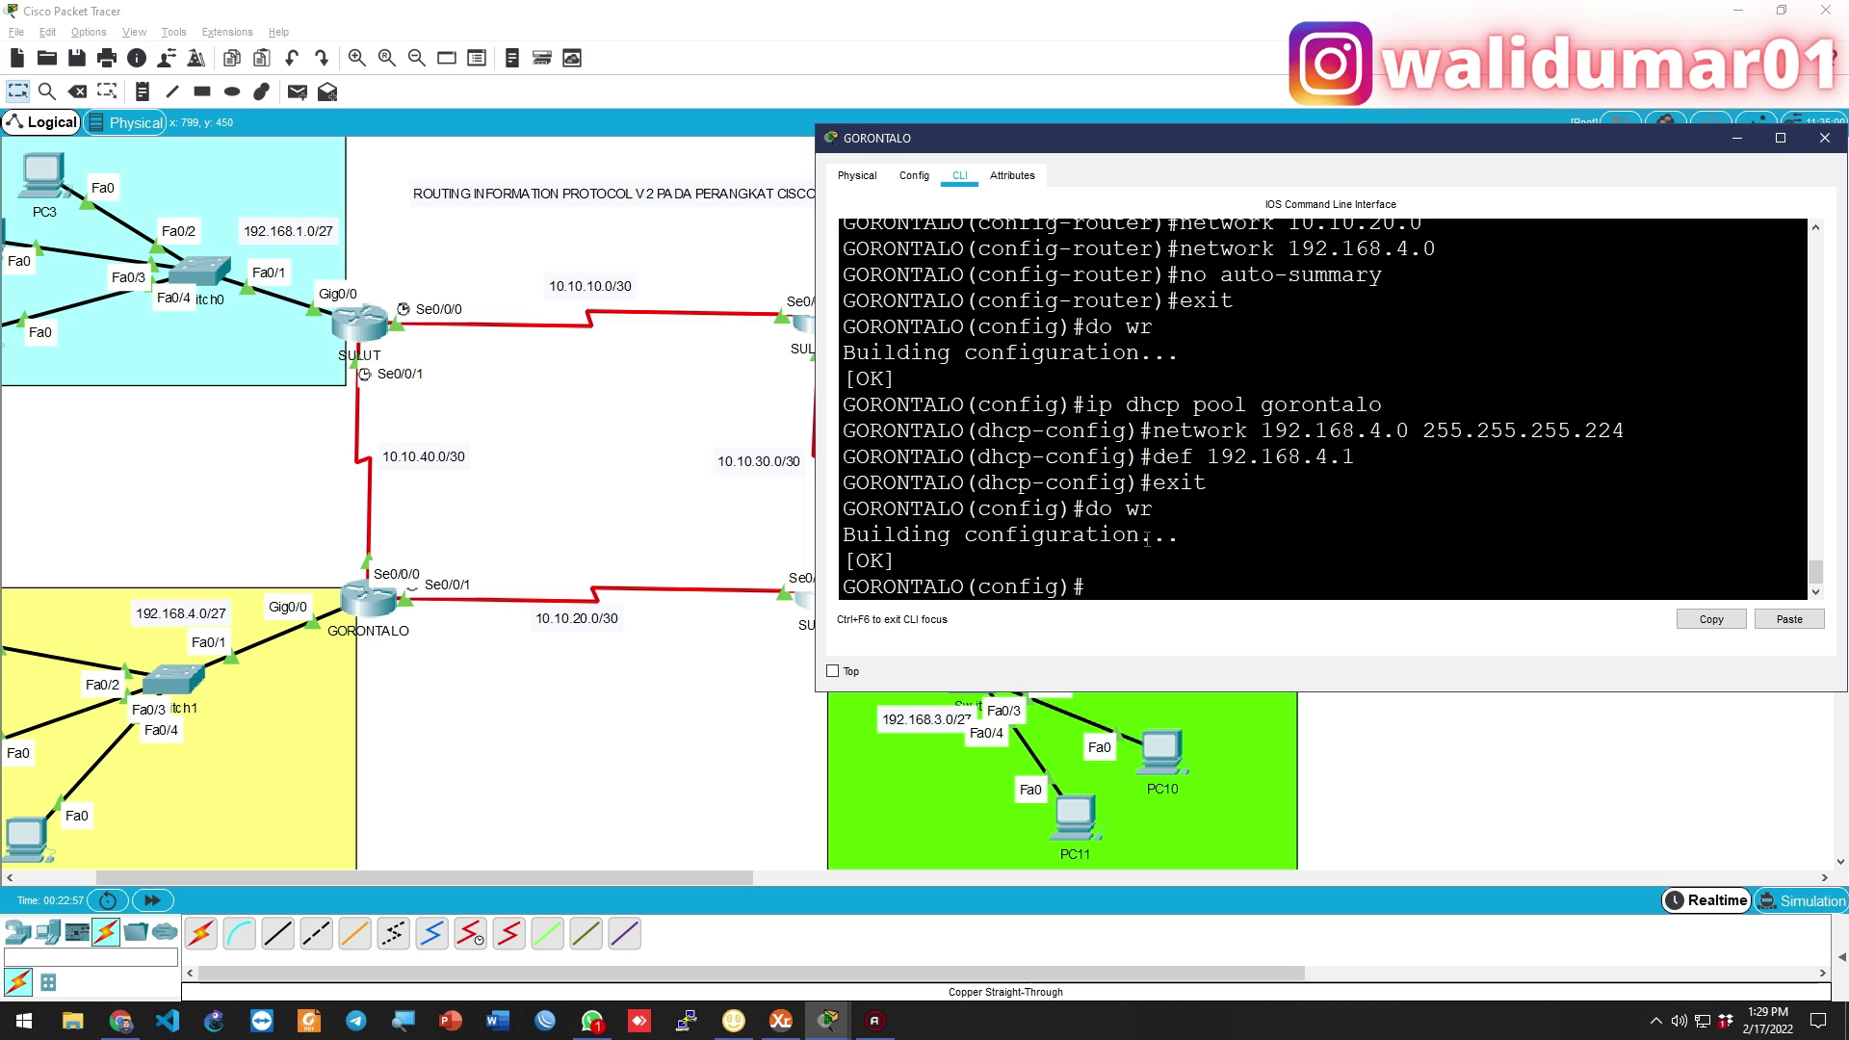
Leave GORONTALO's configuration mode and display its complete IP routing table
type("exit")
key("Return")
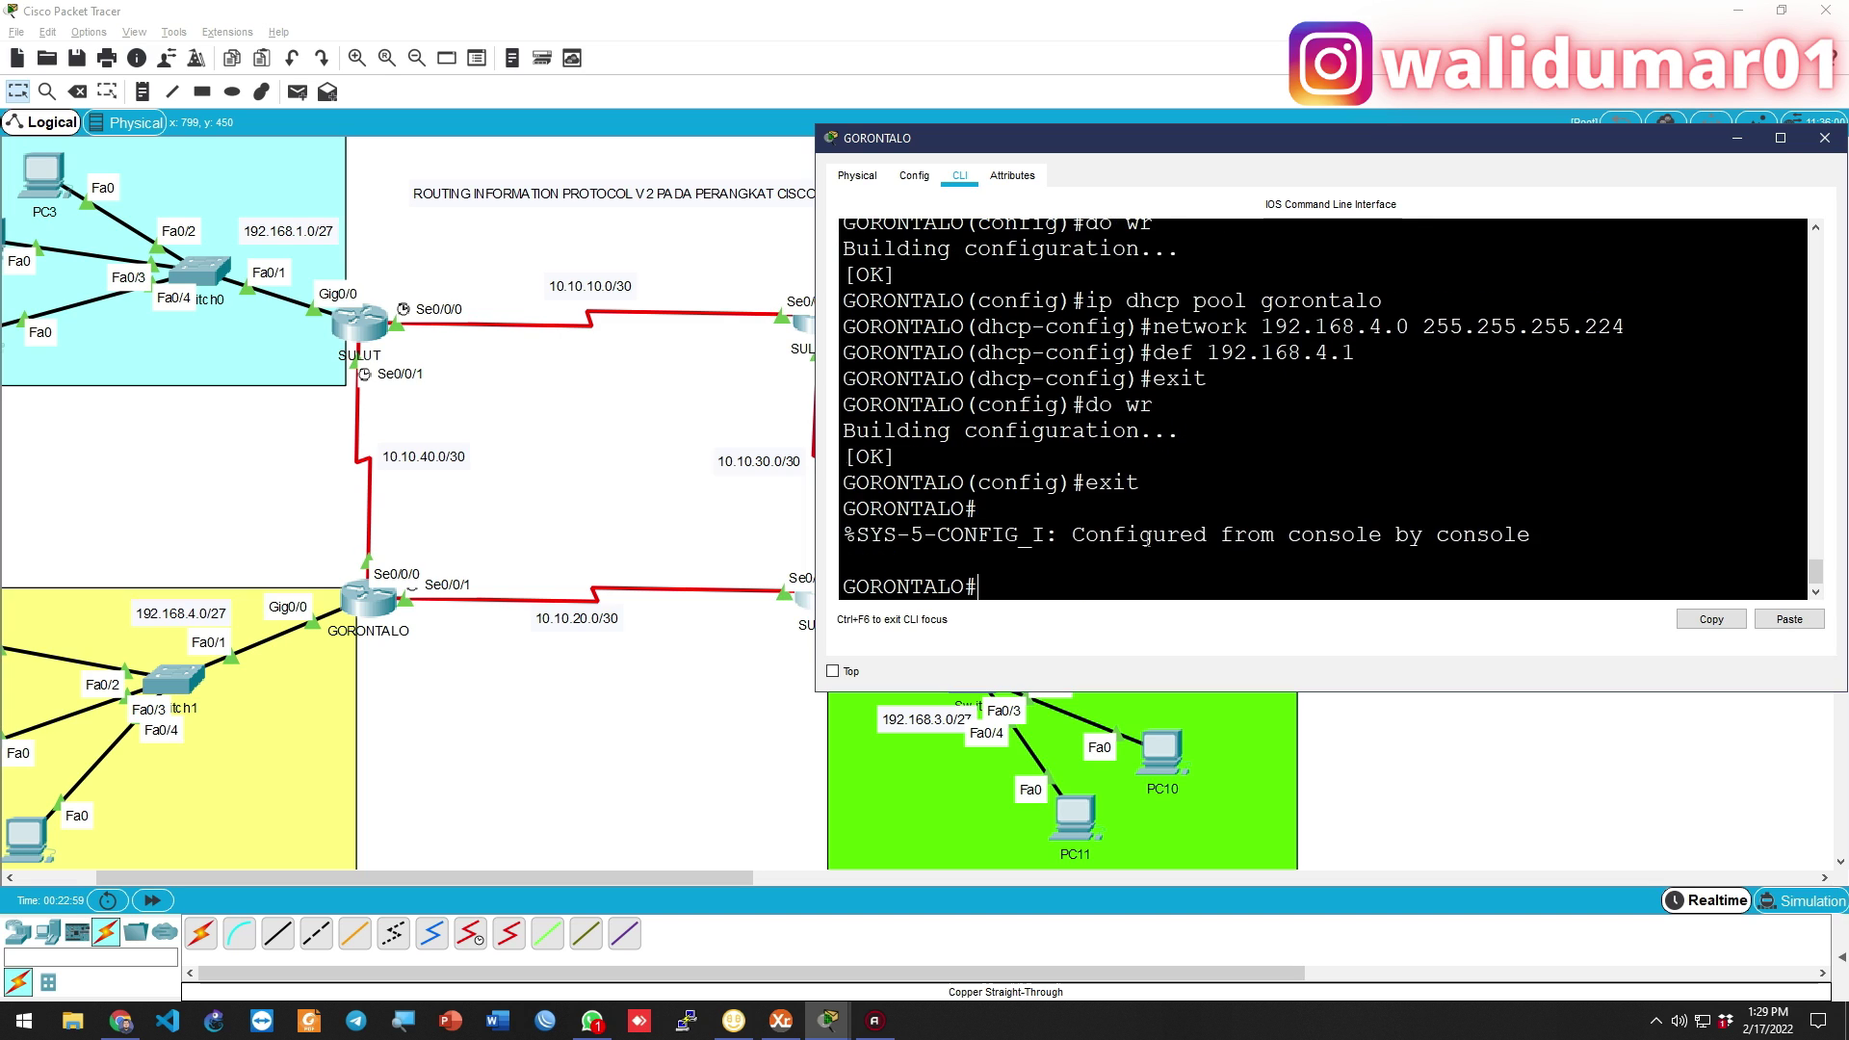
key("Return")
type("sho")
key("Tab")
type("ru")
key("BackSpace")
key("BackSpace")
type("ip route")
key("Return")
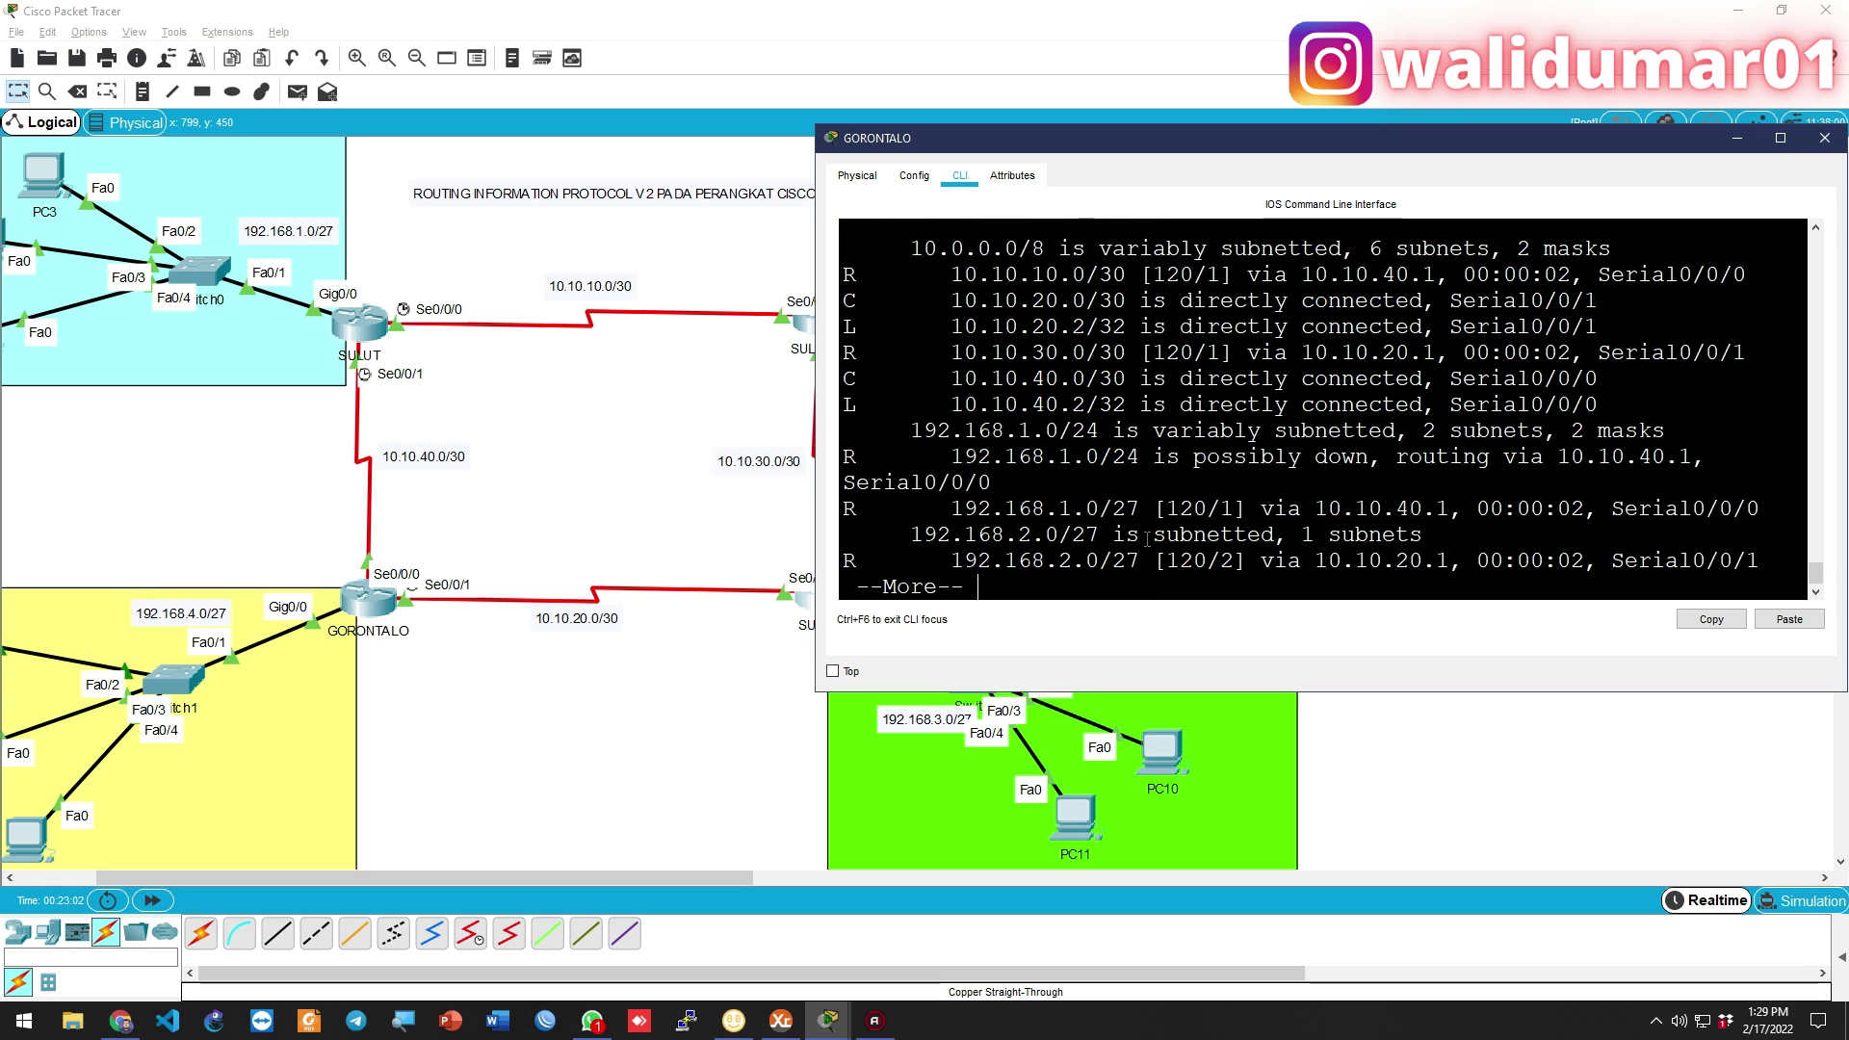
key("Return")
key("Return")
key("Return")
key("Return")
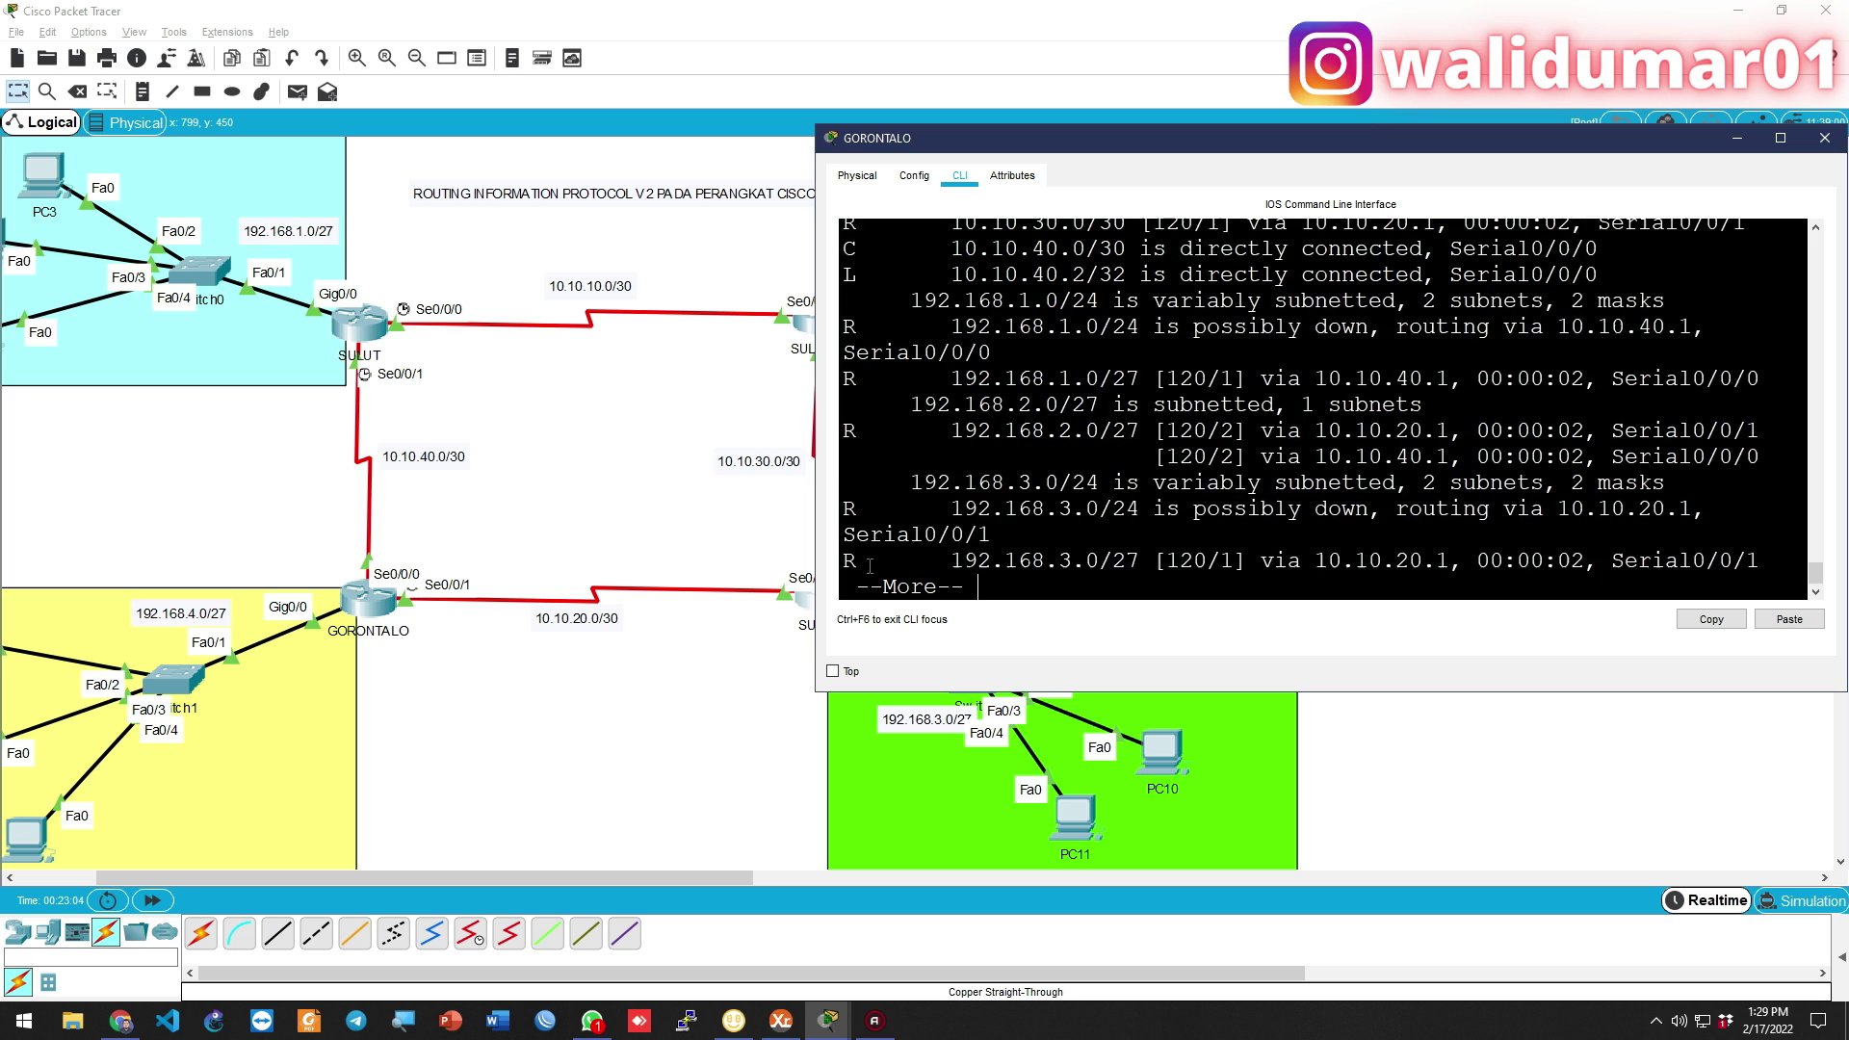
key("Return")
key("Return")
key("Return")
key("Return")
key("Return")
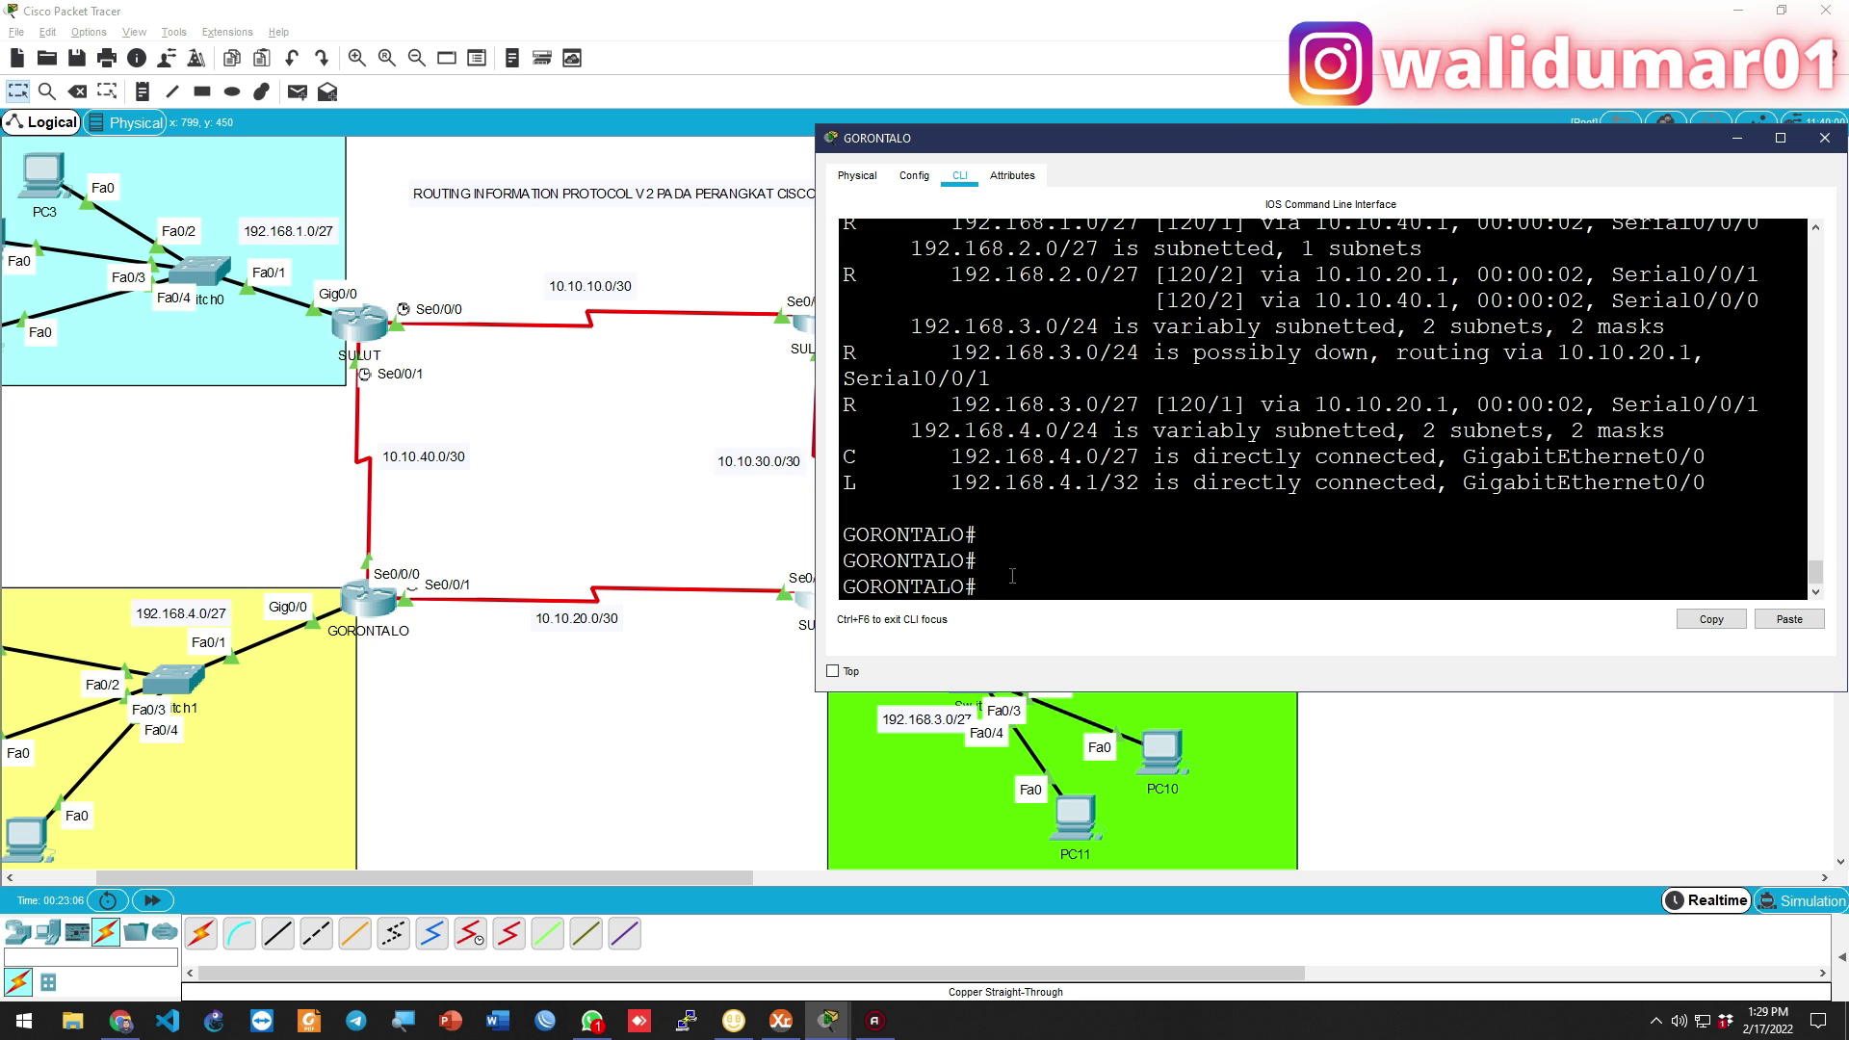
Enlarge GORONTALO's window and compare the next hop of the RIP route to 10.10.10.0/30 with the topology
left_click_drag(817, 691, 406, 909)
scroll(455, 484, "up", 3)
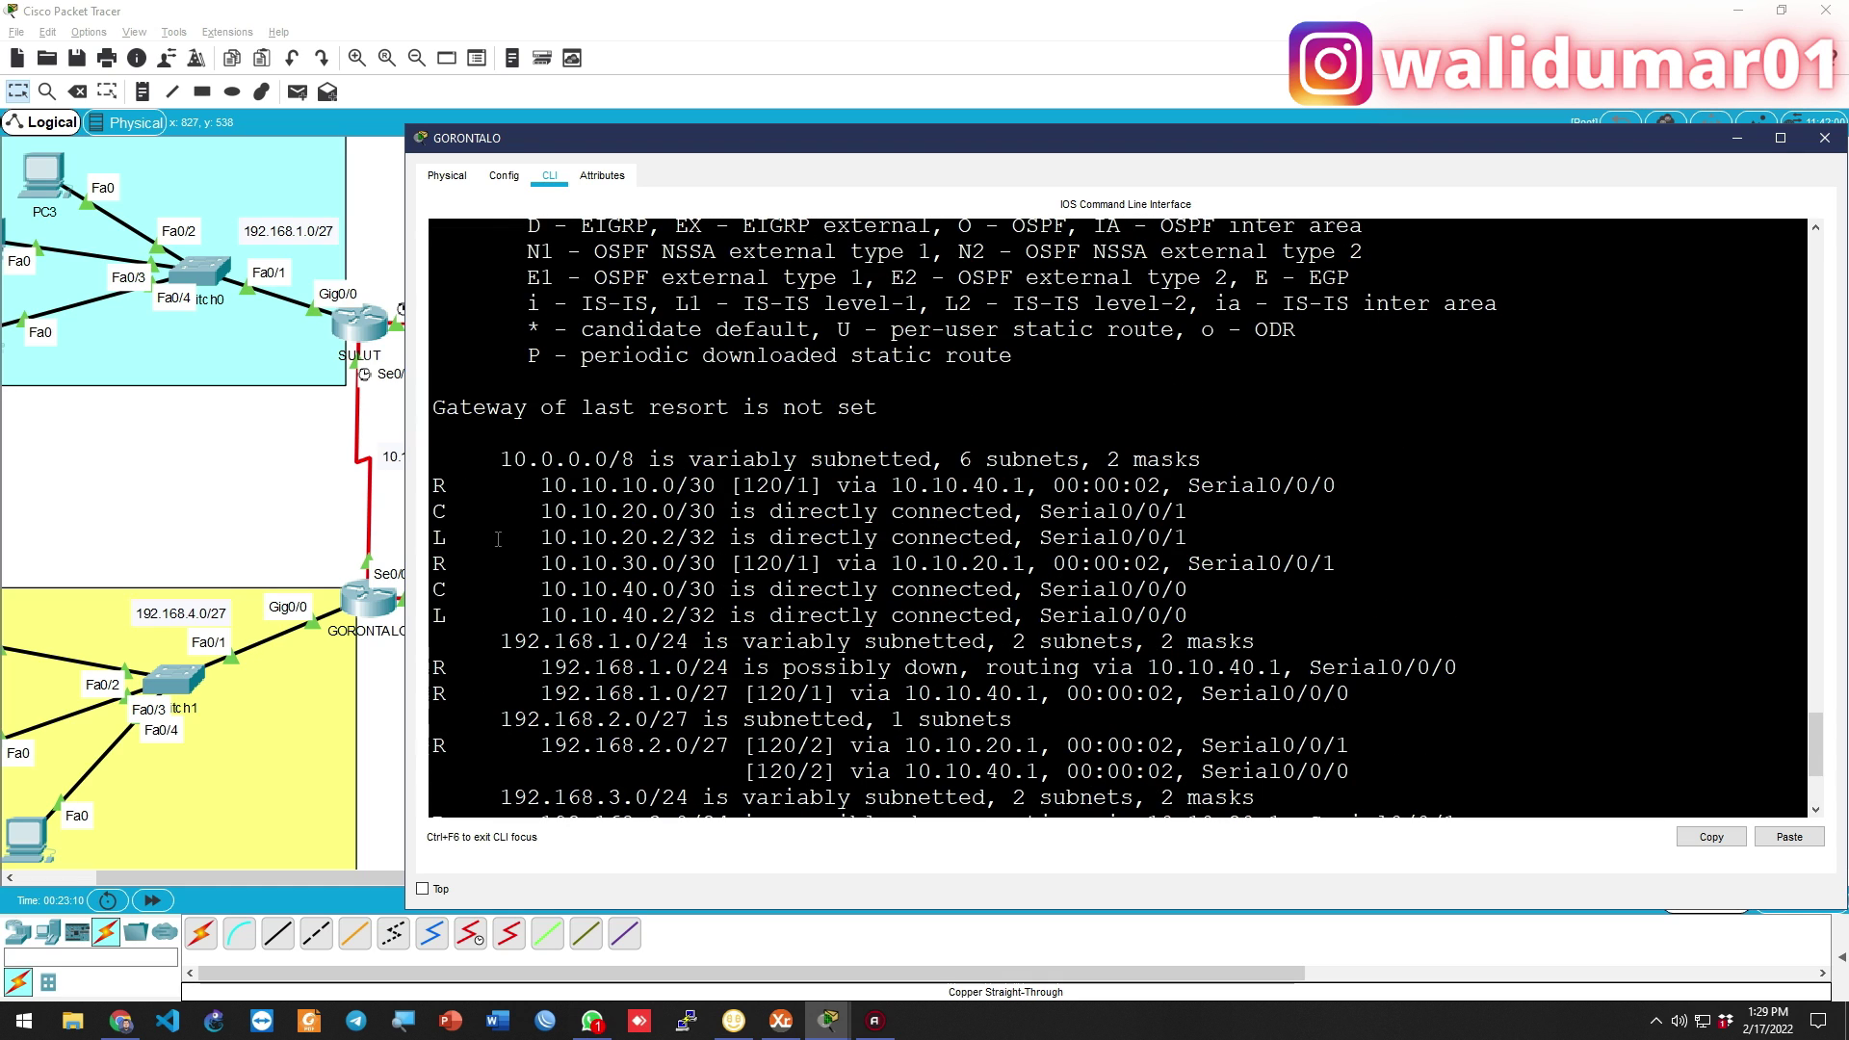
left_click_drag(434, 486, 1343, 485)
left_click(599, 492)
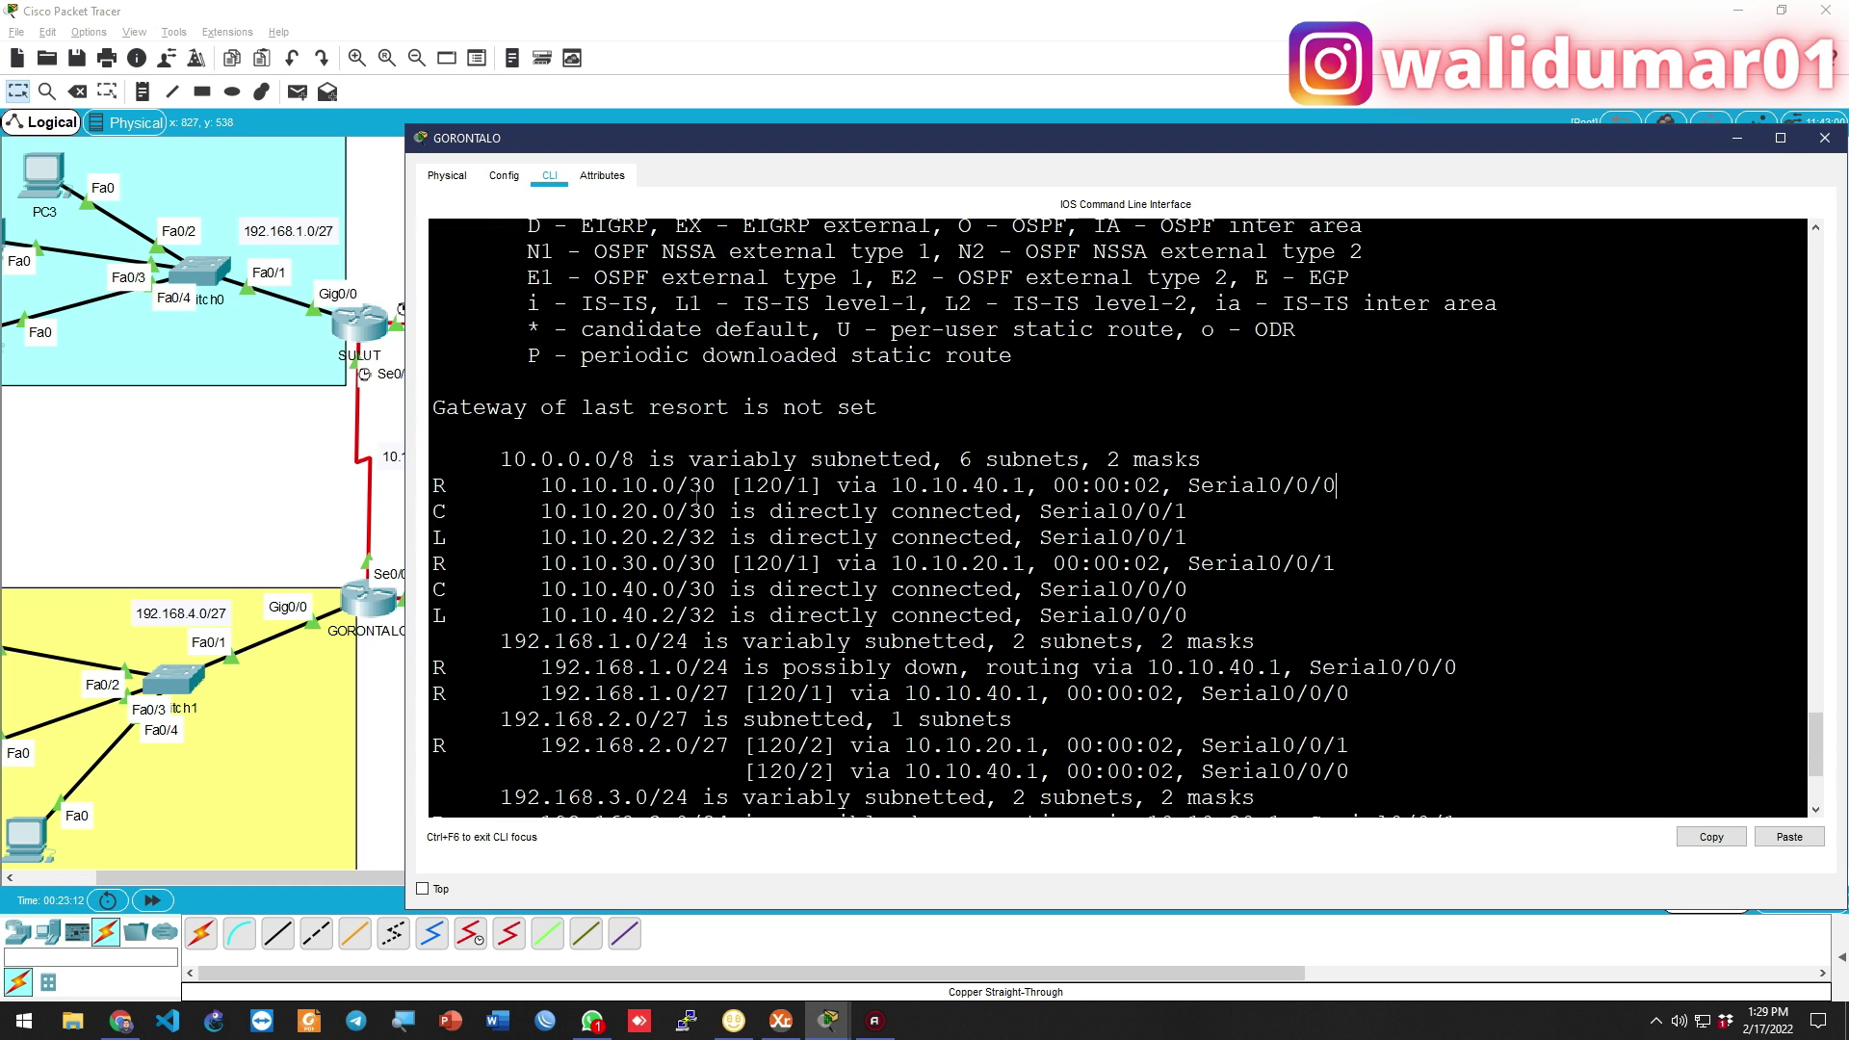
left_click_drag(567, 491, 574, 493)
triple_click(572, 493)
left_click(571, 486)
left_click(210, 476)
left_click_drag(510, 208, 689, 377)
key("alt+Tab")
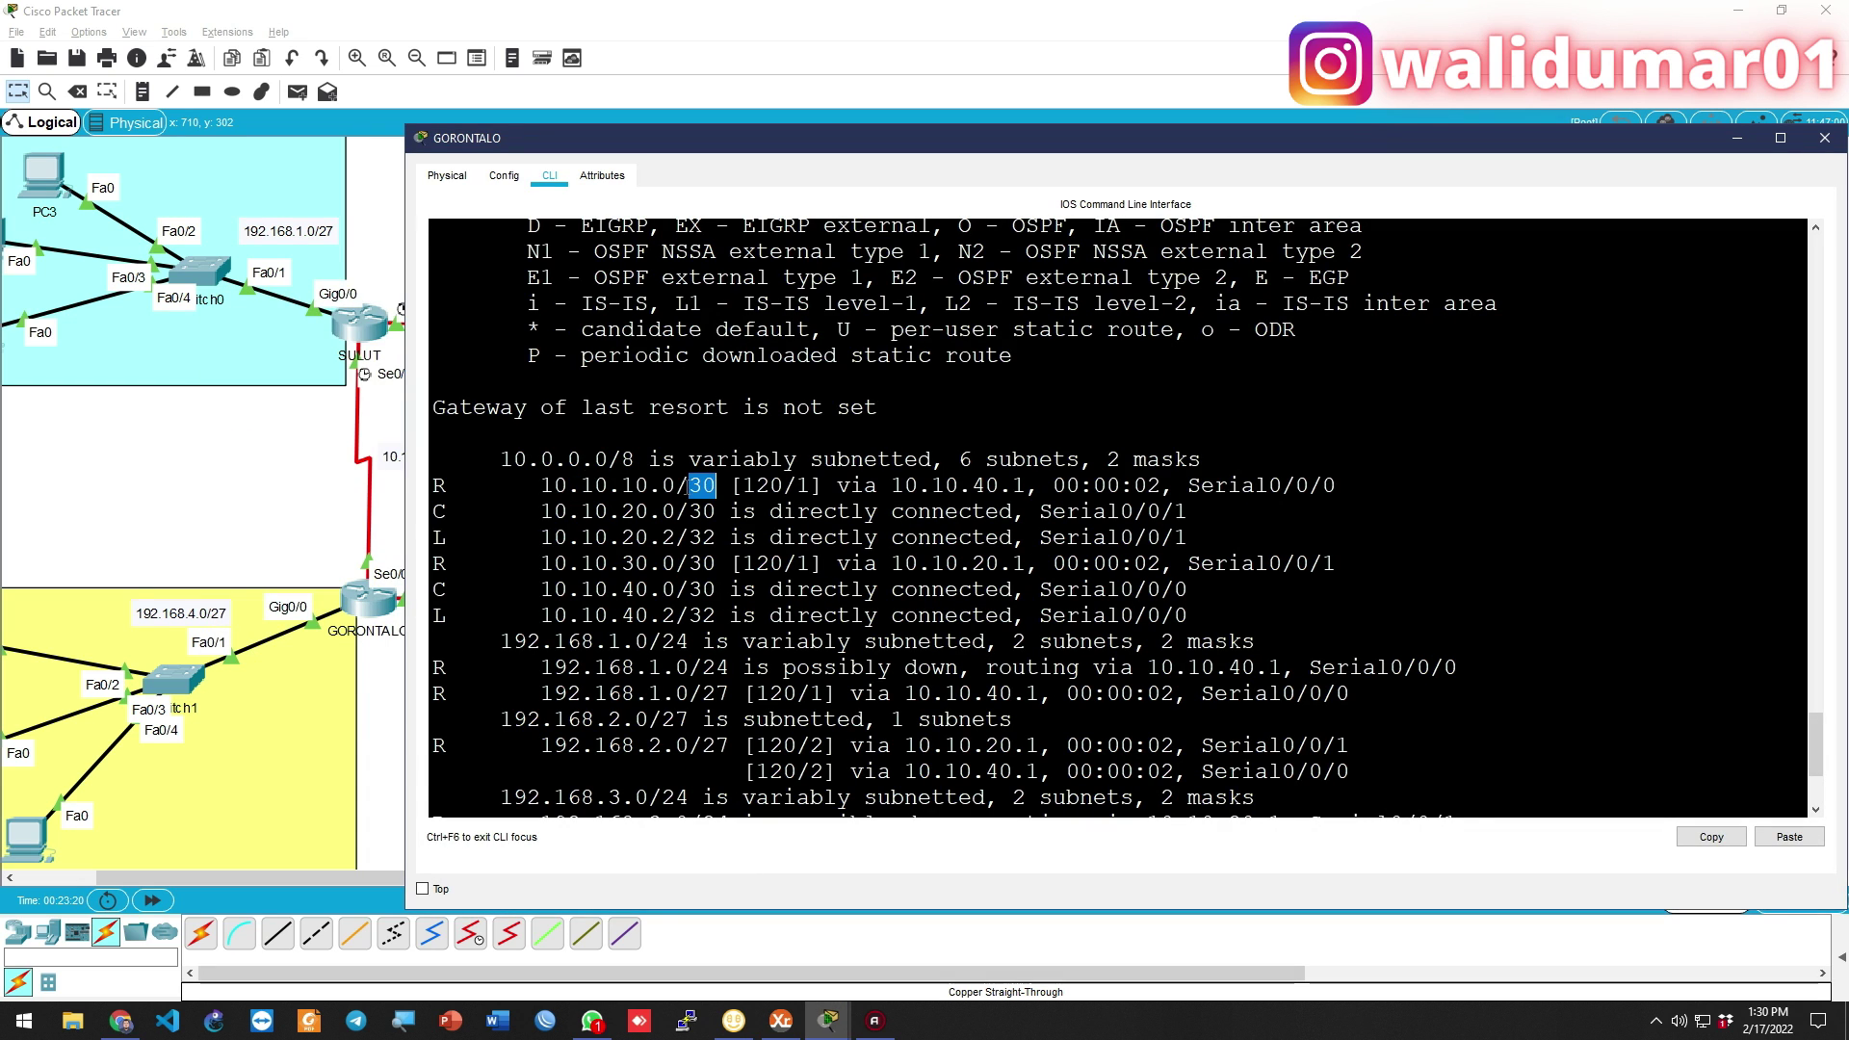
triple_click(694, 485)
scroll(687, 487, "down", 2)
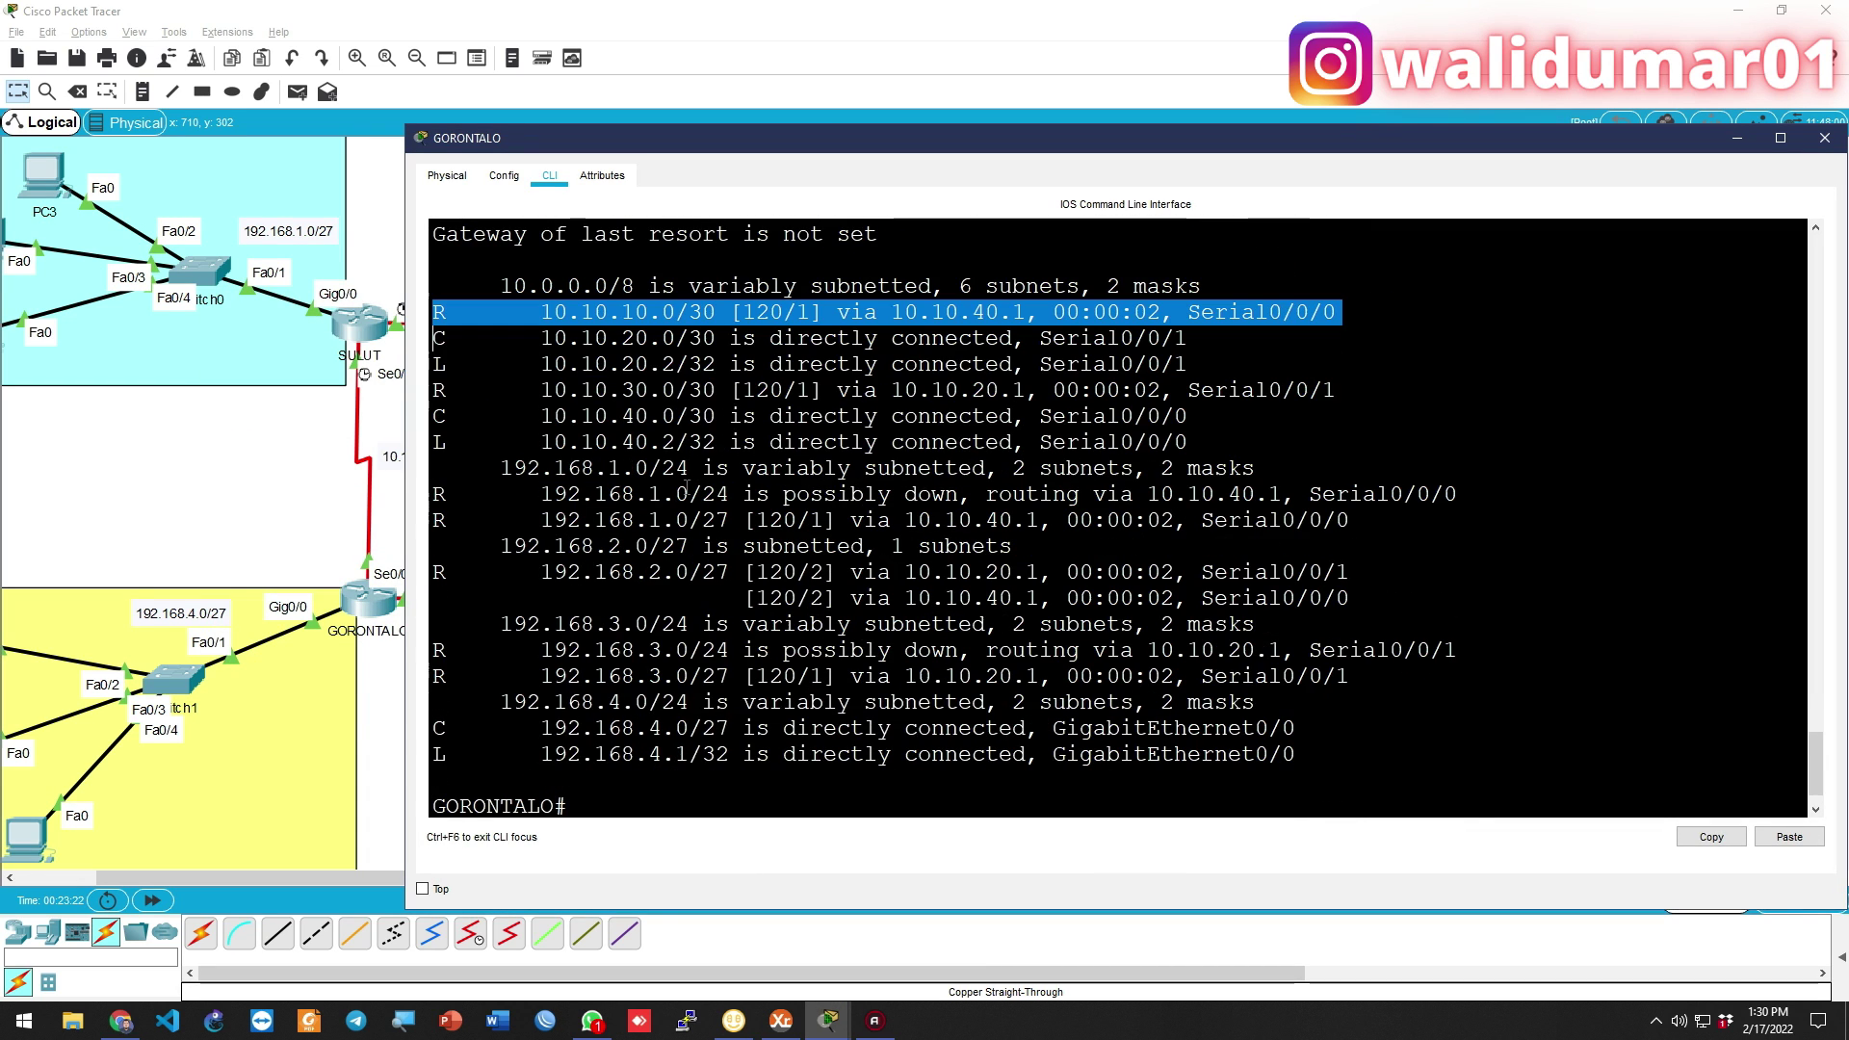
scroll(686, 486, "up", 1)
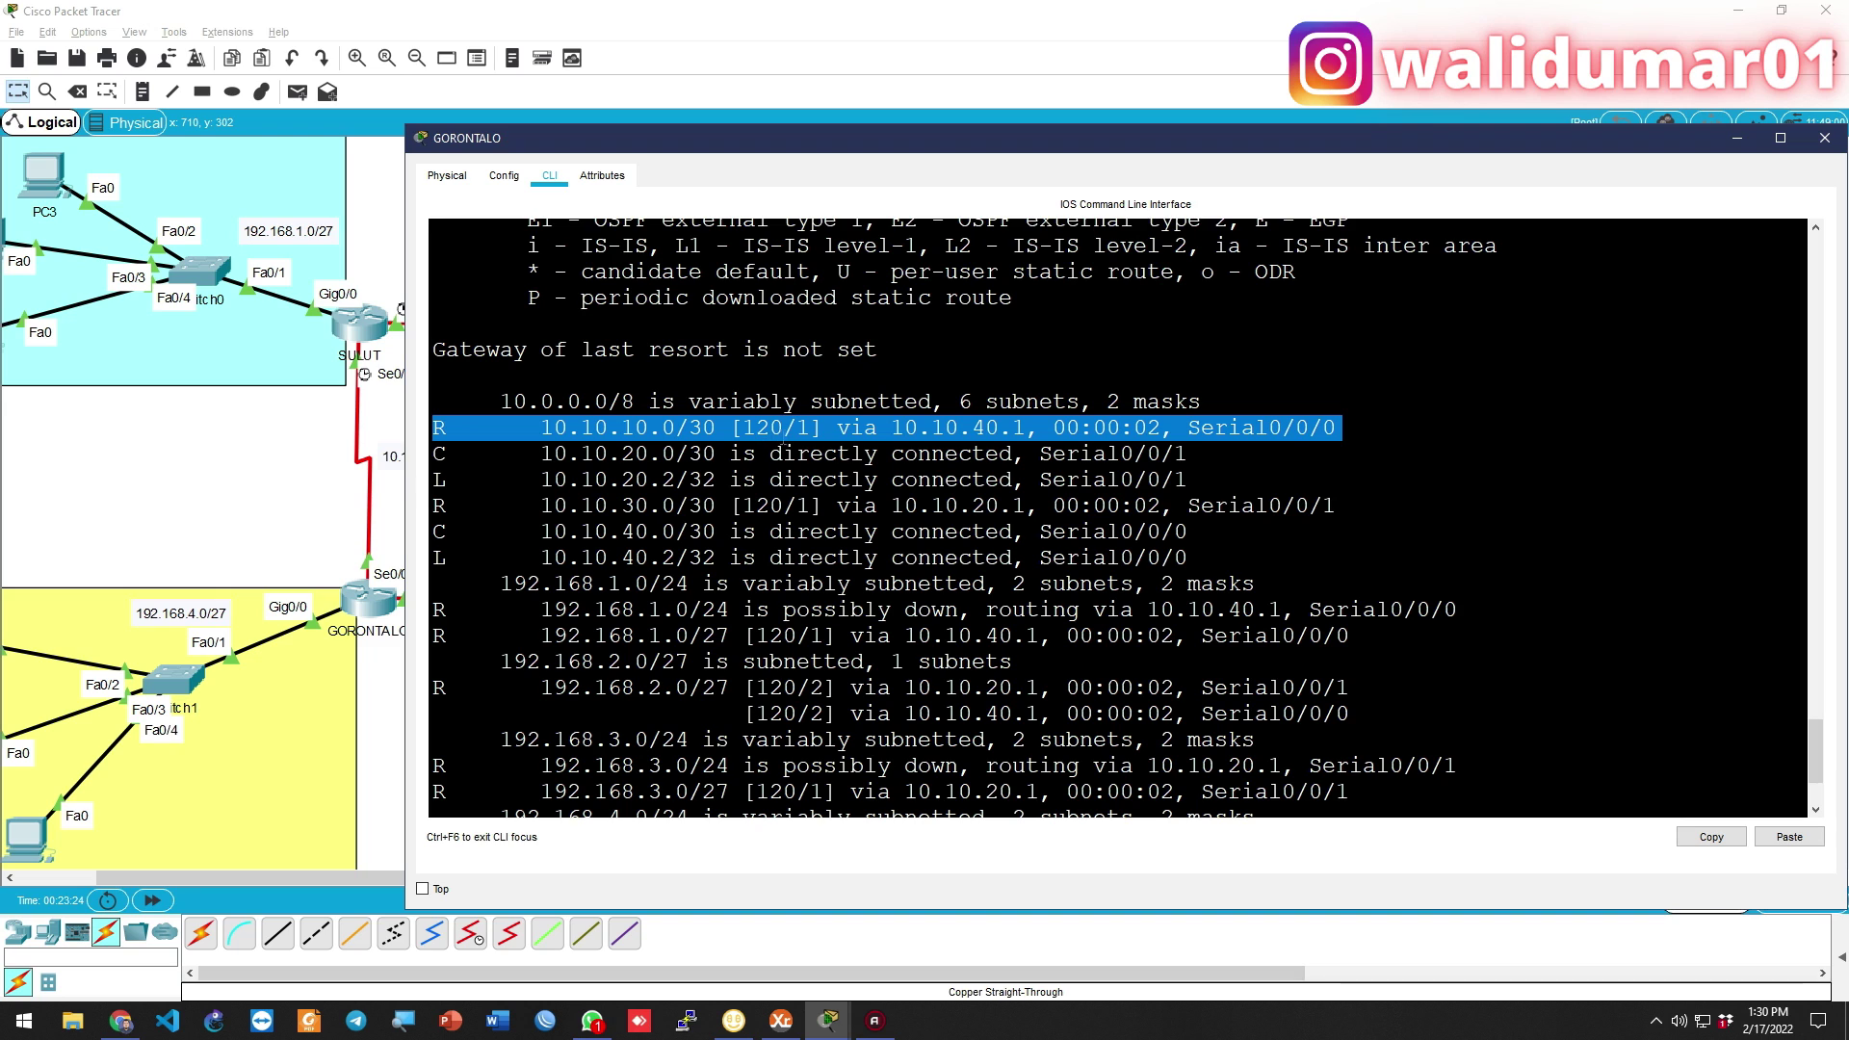
left_click(932, 421)
key("alt+Tab")
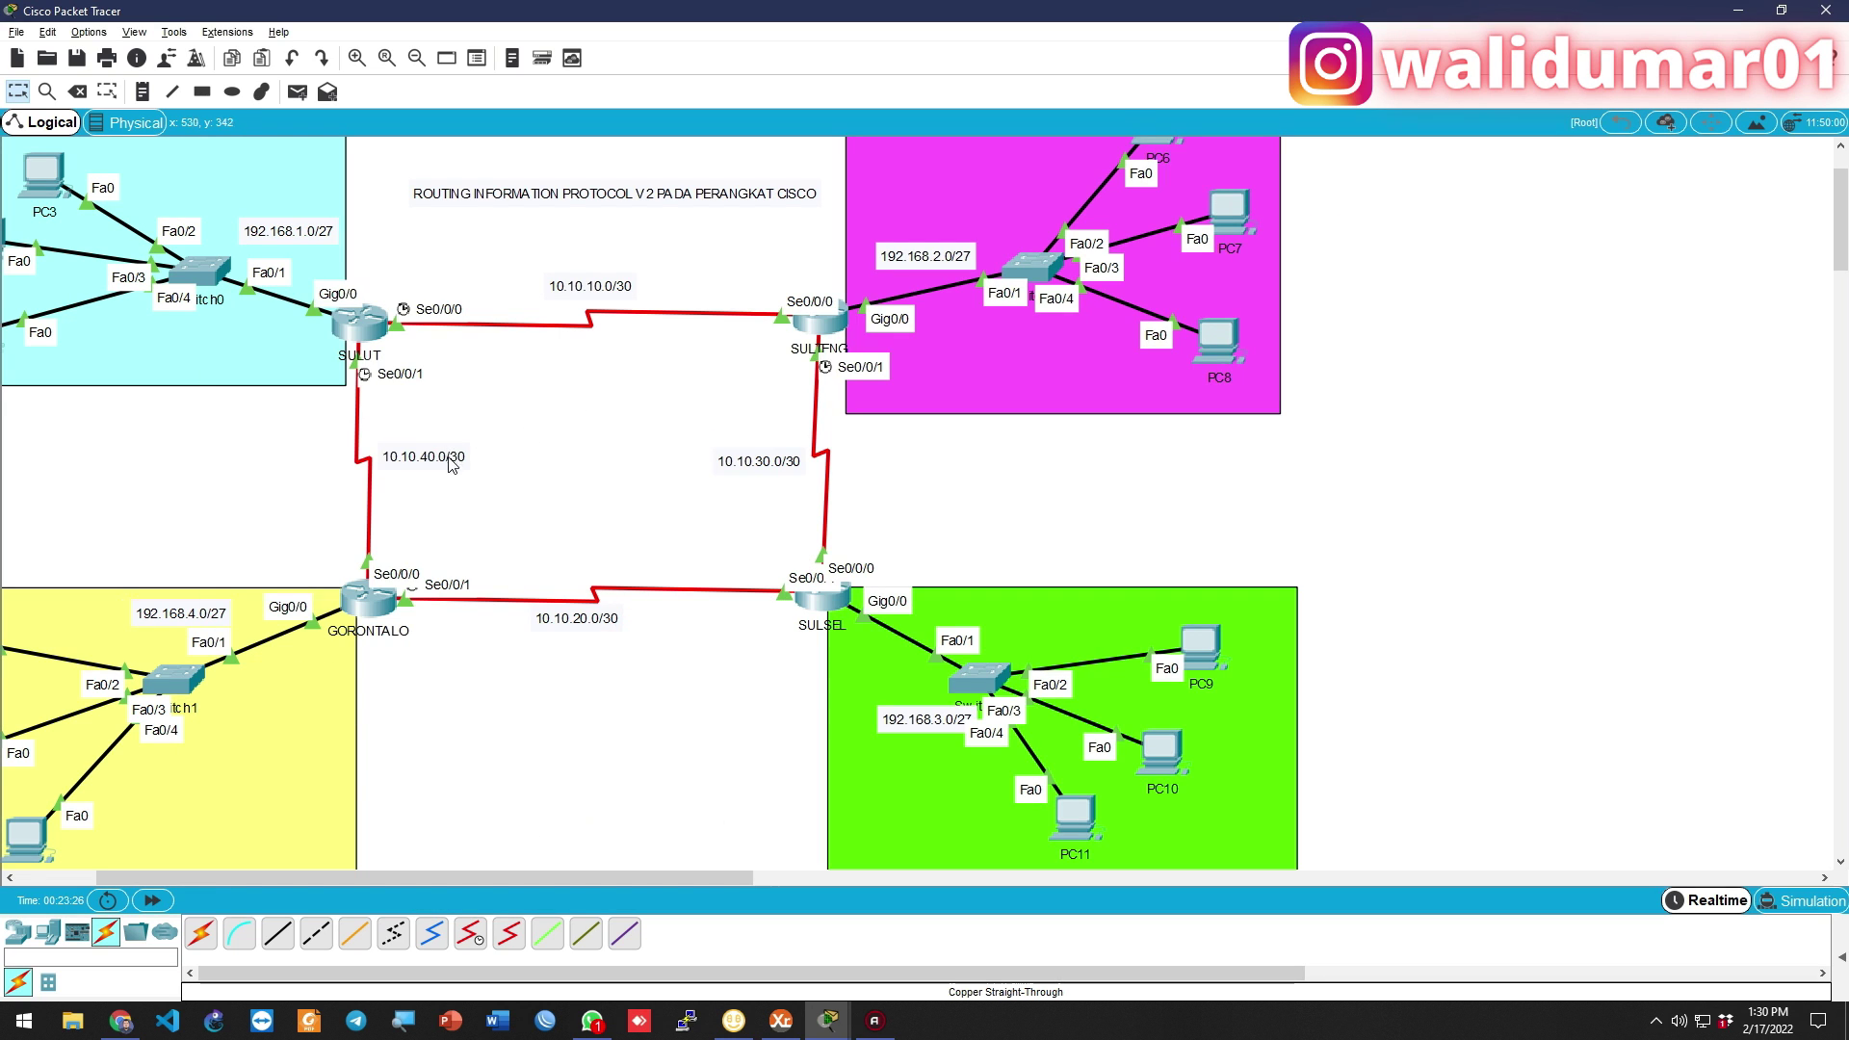
key("alt+Tab")
triple_click(1086, 426)
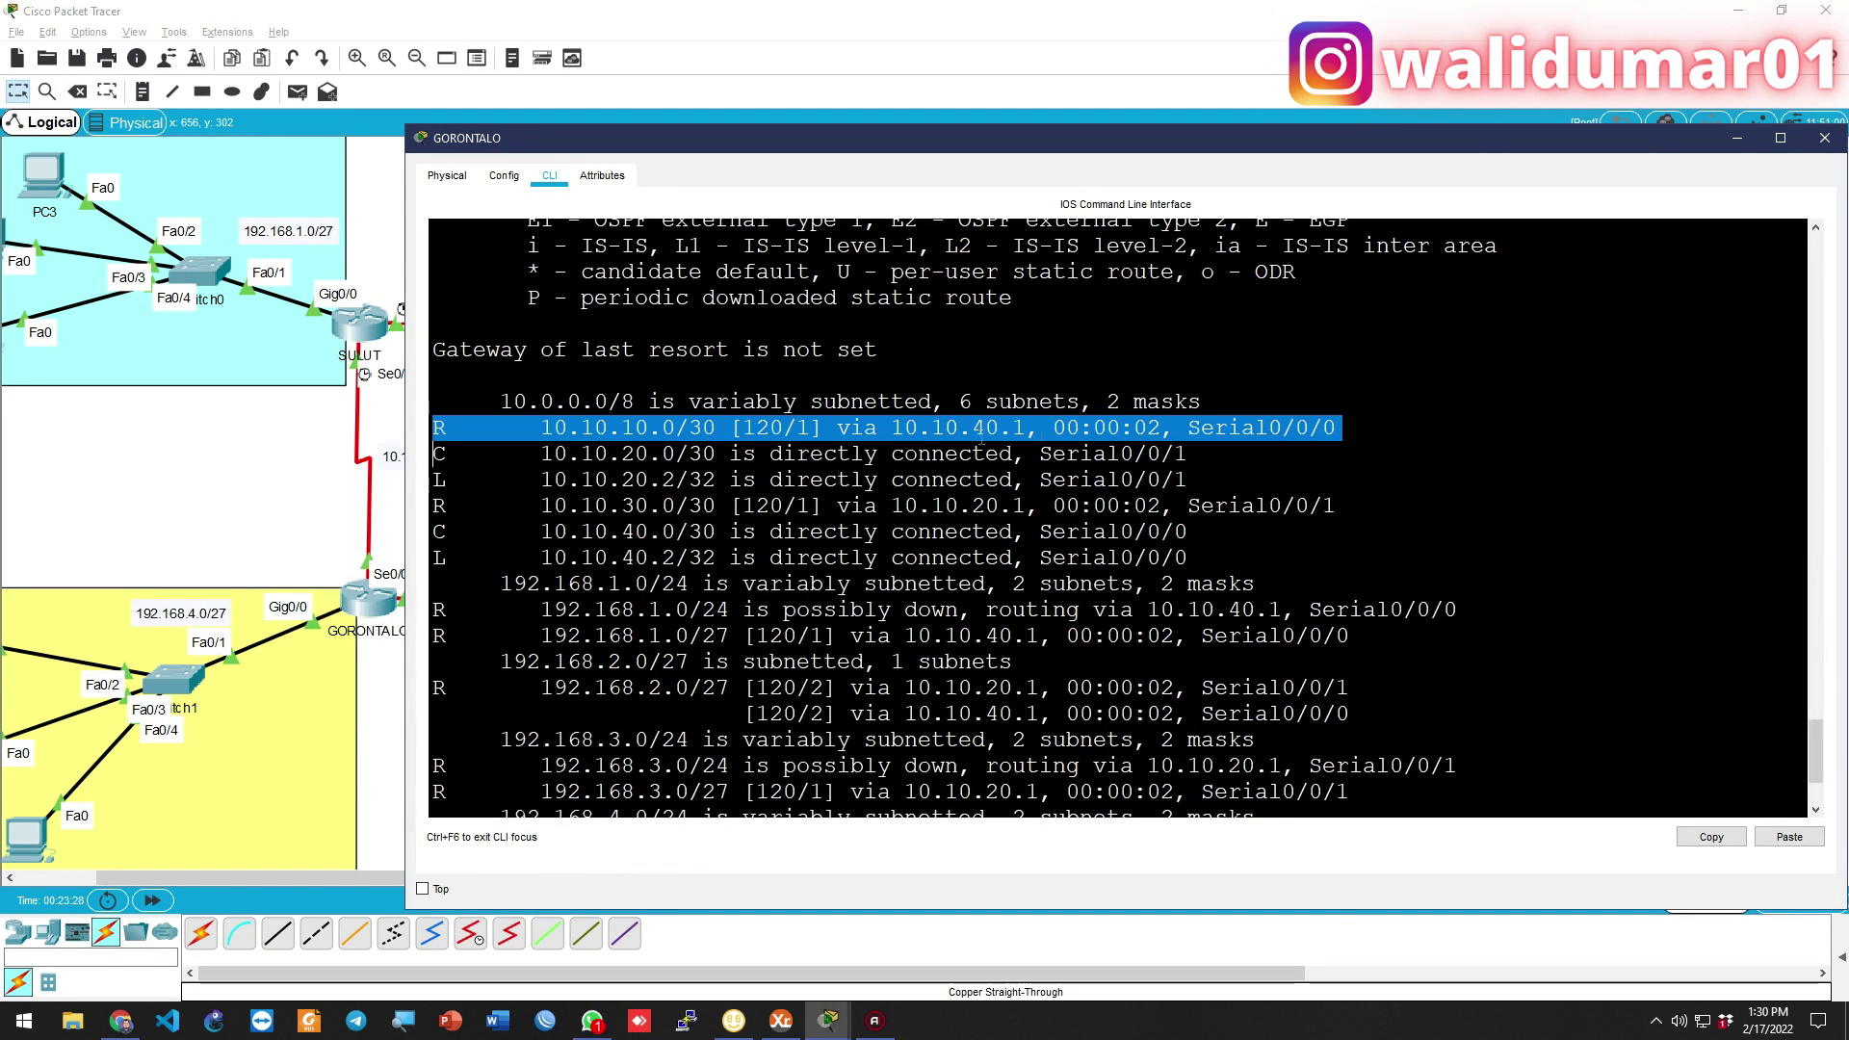
Examine the next hop of GORONTALO's RIP route to 10.10.30.0/30 against the topology and the 10.10.10.0/30 route
scroll(606, 487, "down", 1)
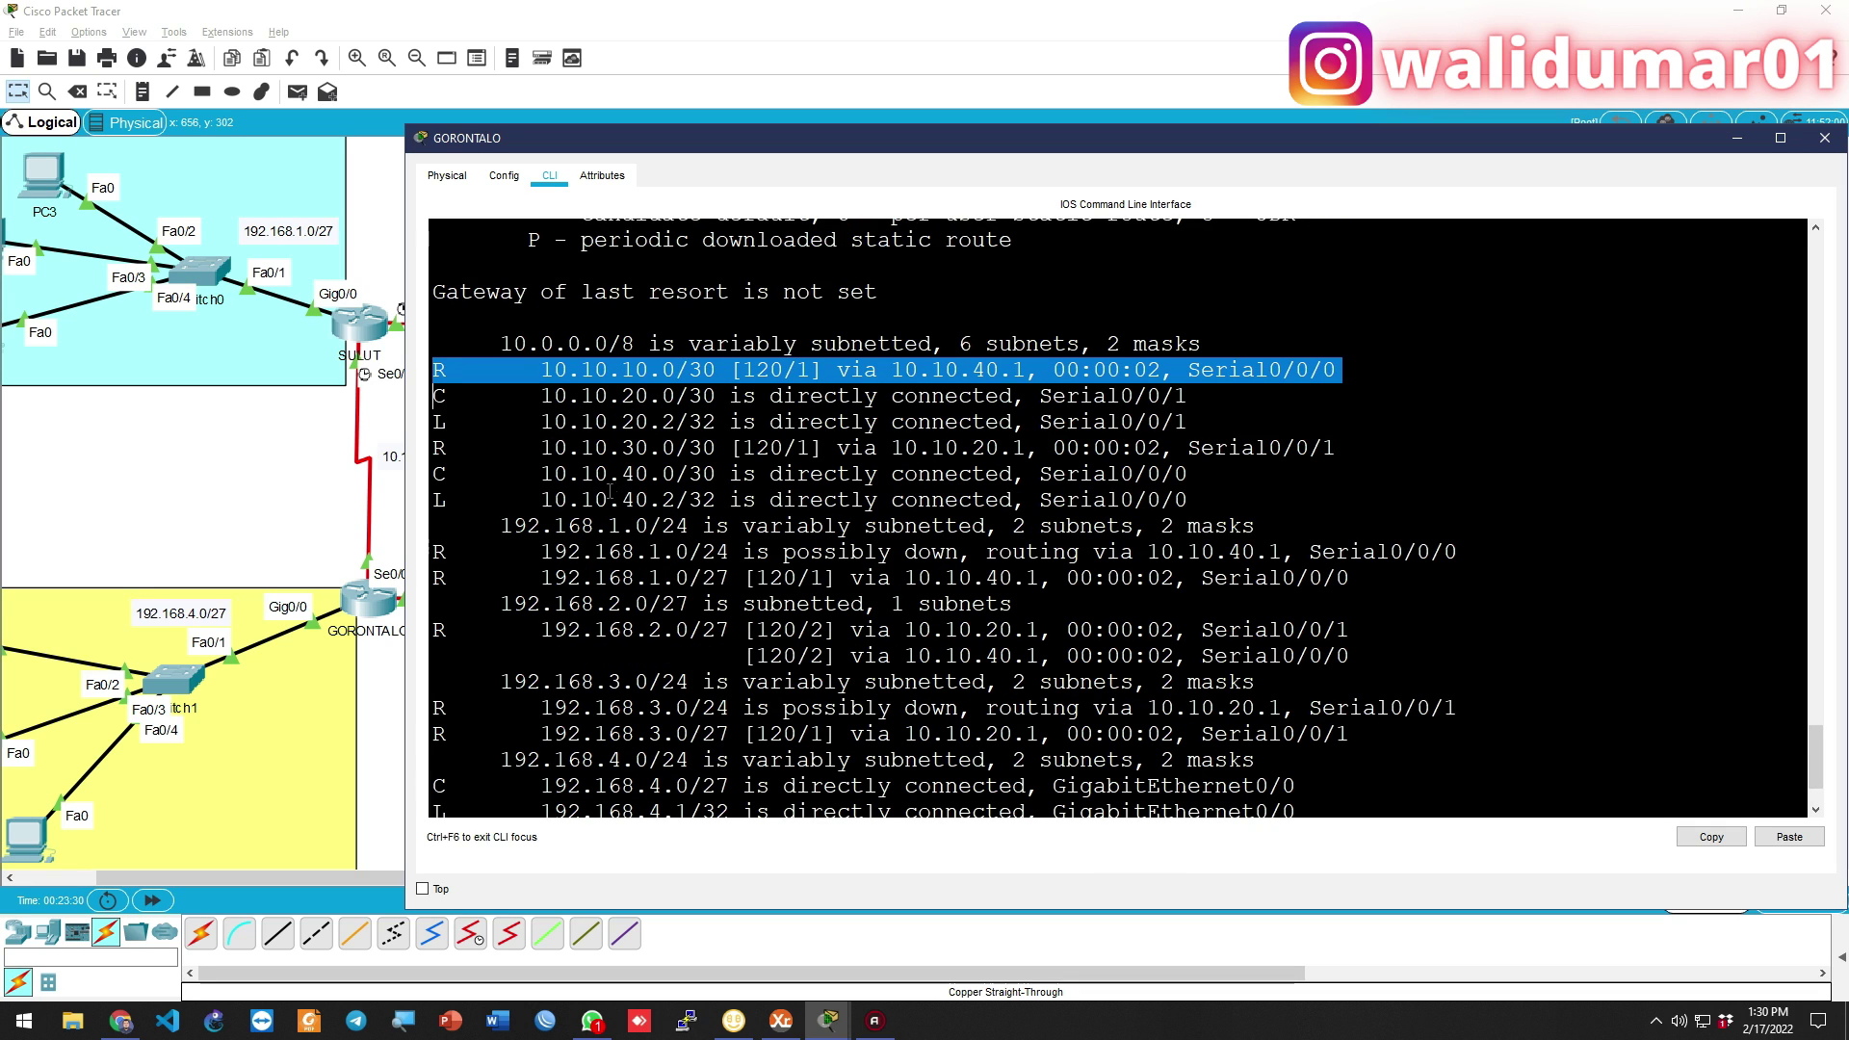
triple_click(607, 448)
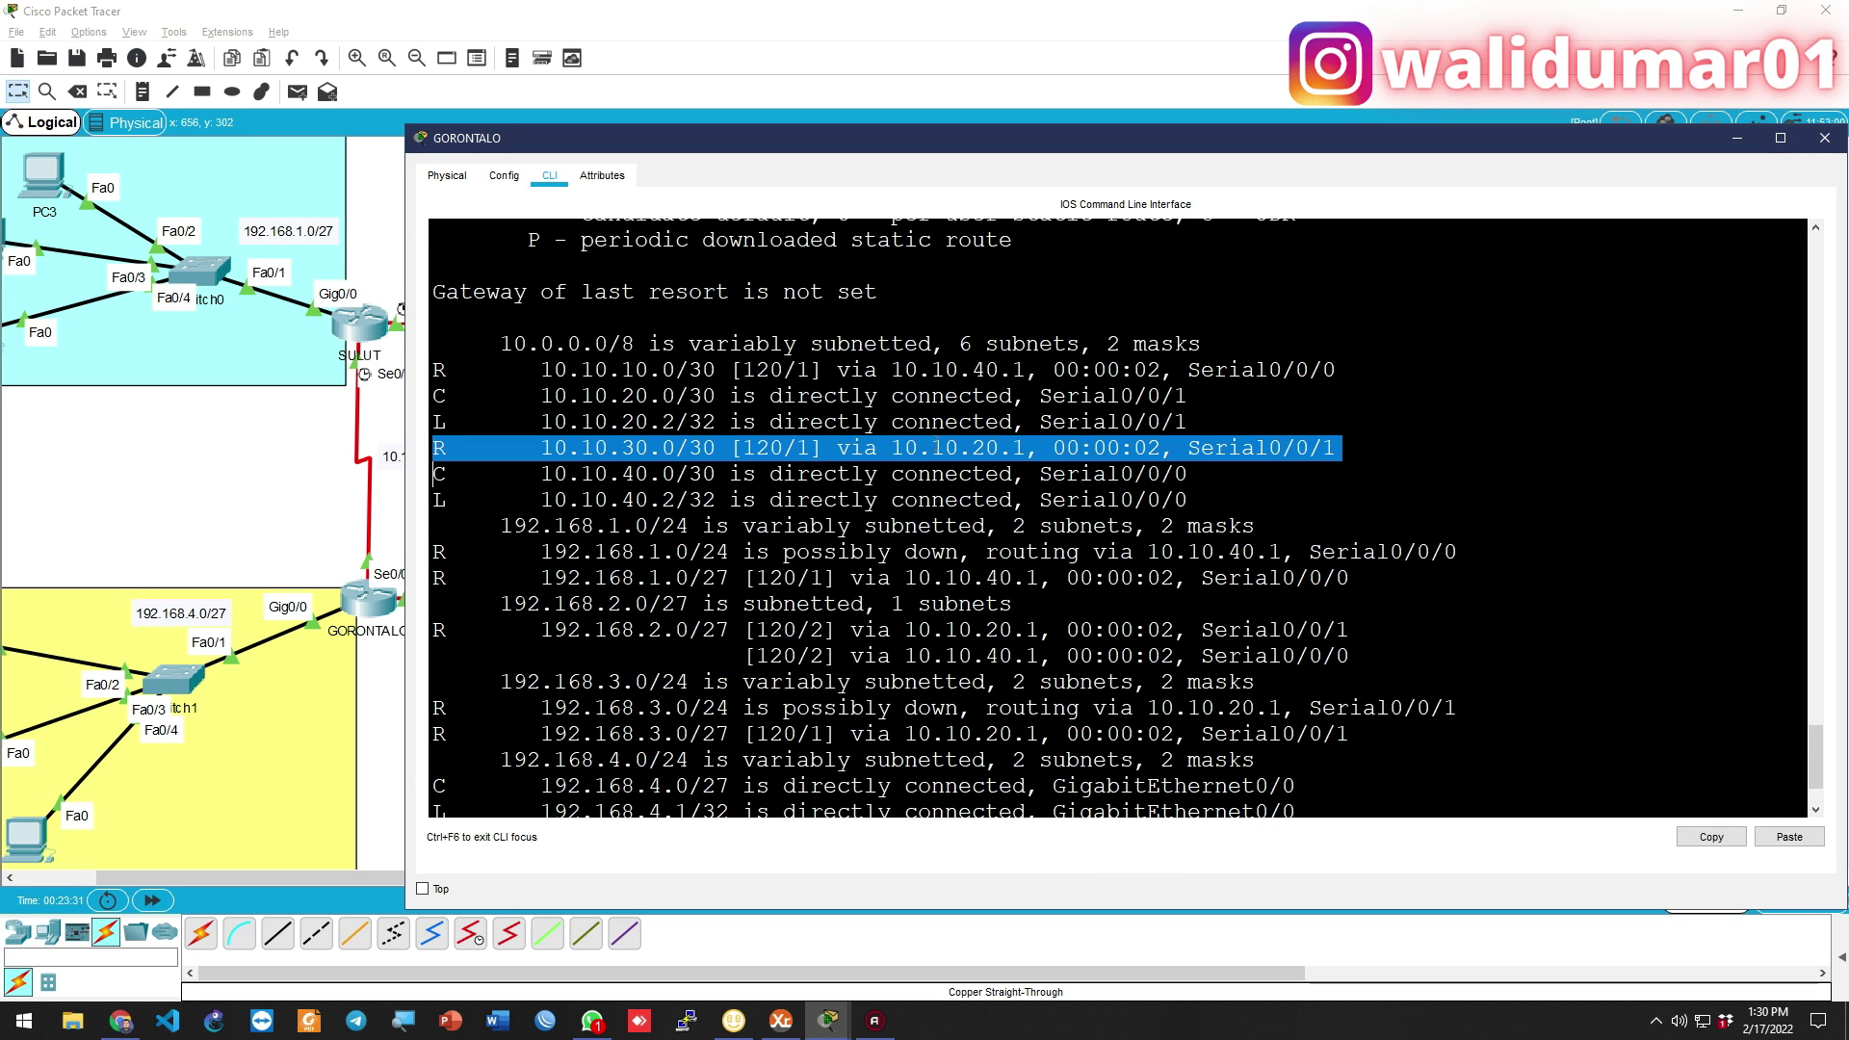
double_click(938, 447)
key("alt+Tab")
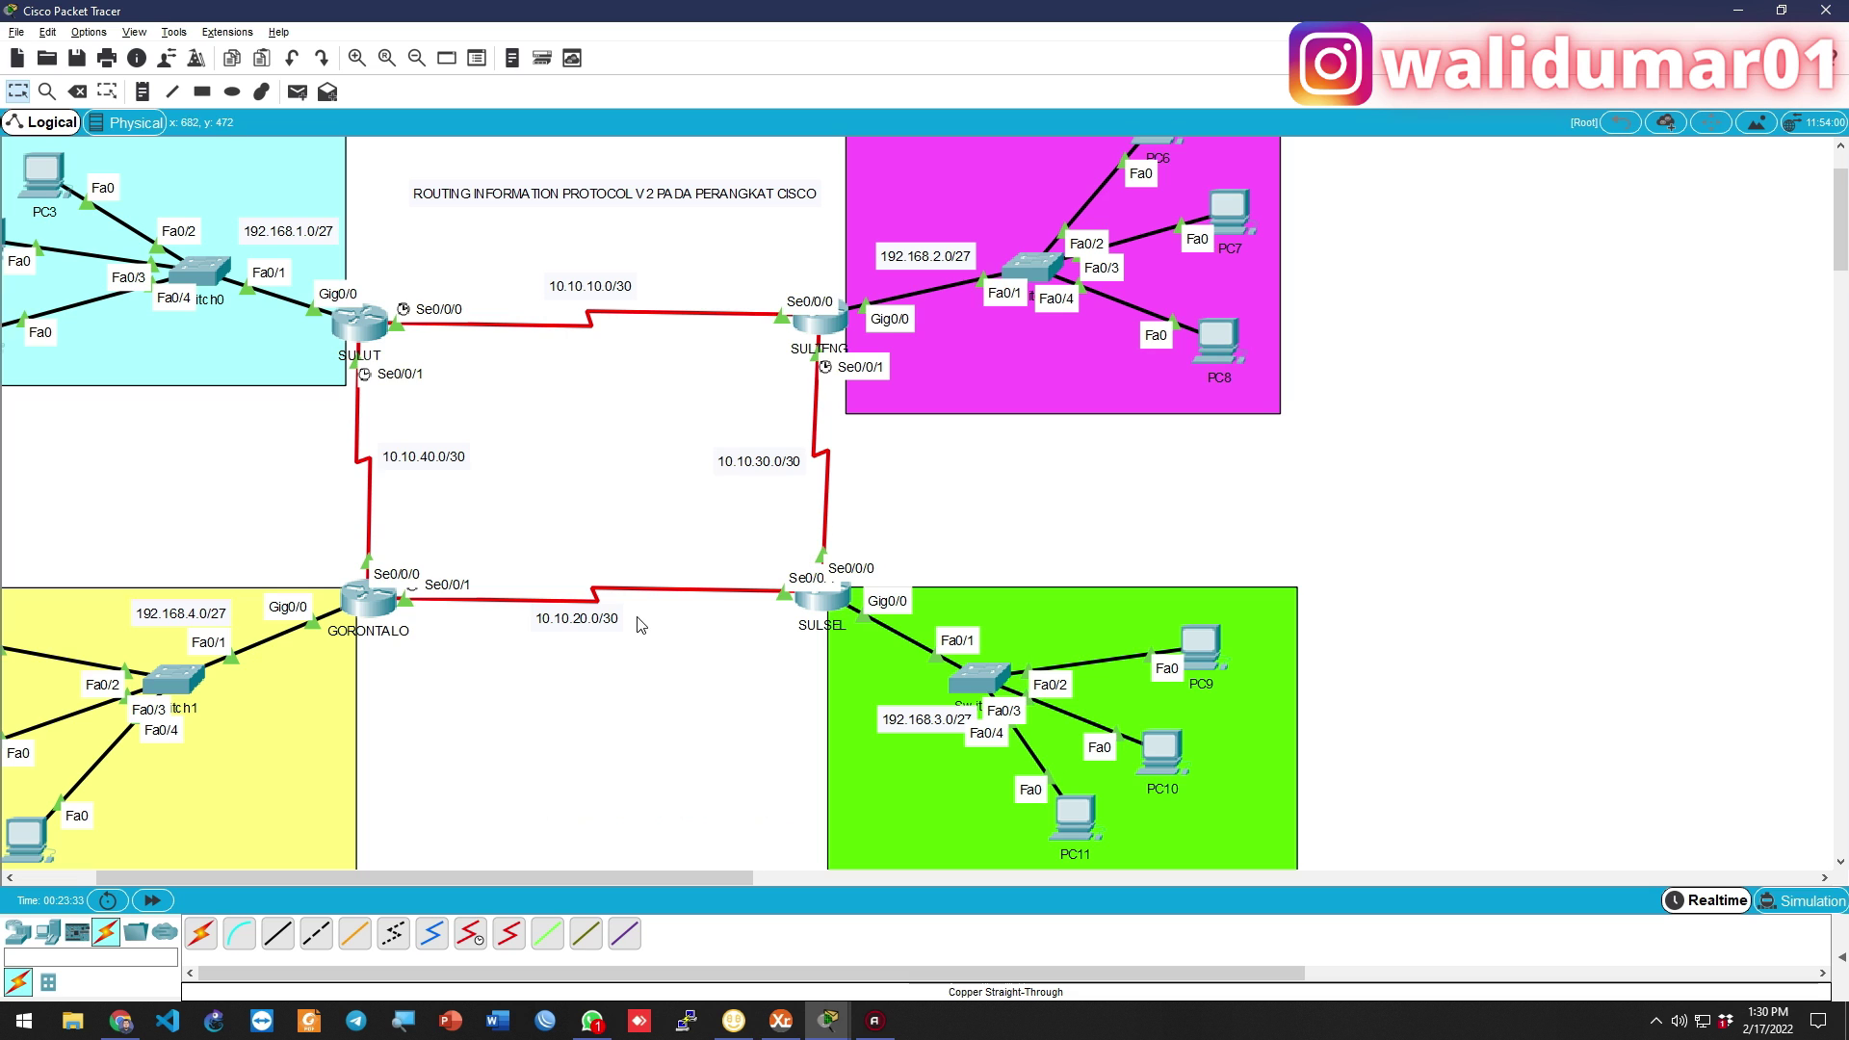
key("alt+Tab")
key("alt+Tab")
key("alt+Tab")
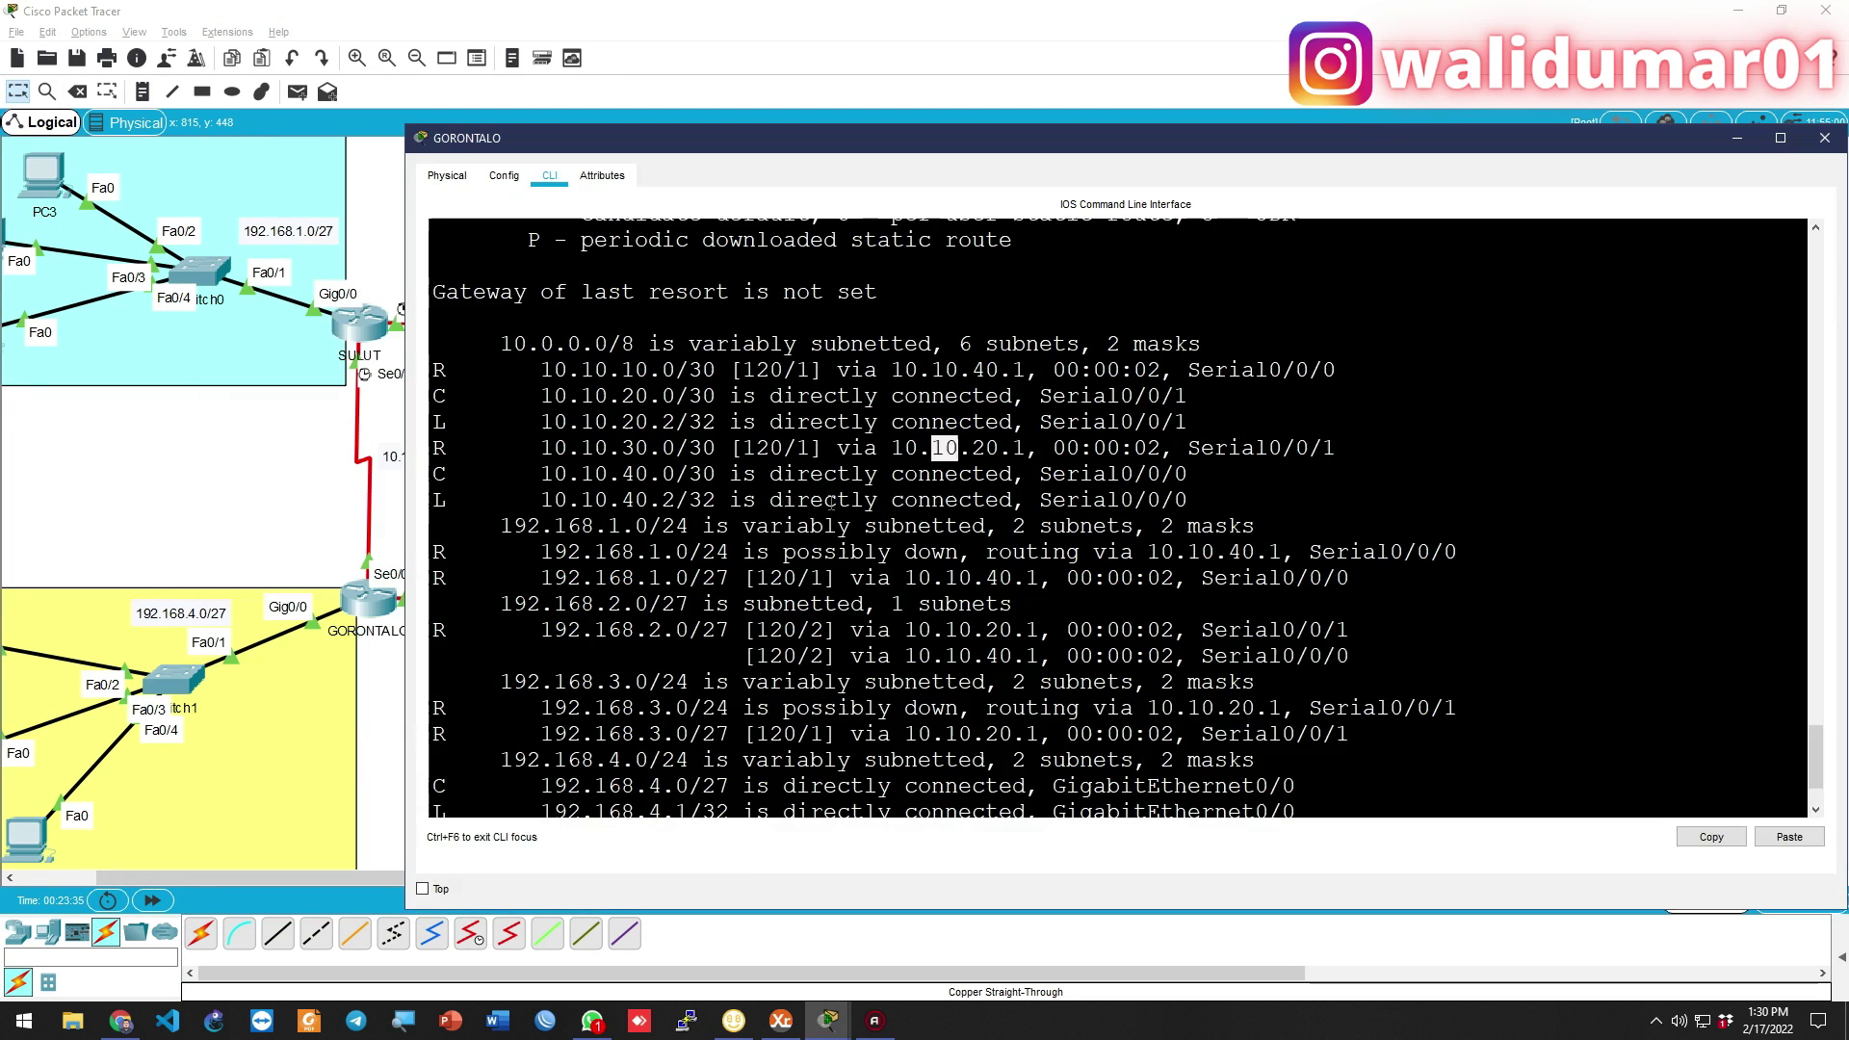
triple_click(889, 448)
left_click(889, 448)
left_click_drag(890, 447, 1024, 447)
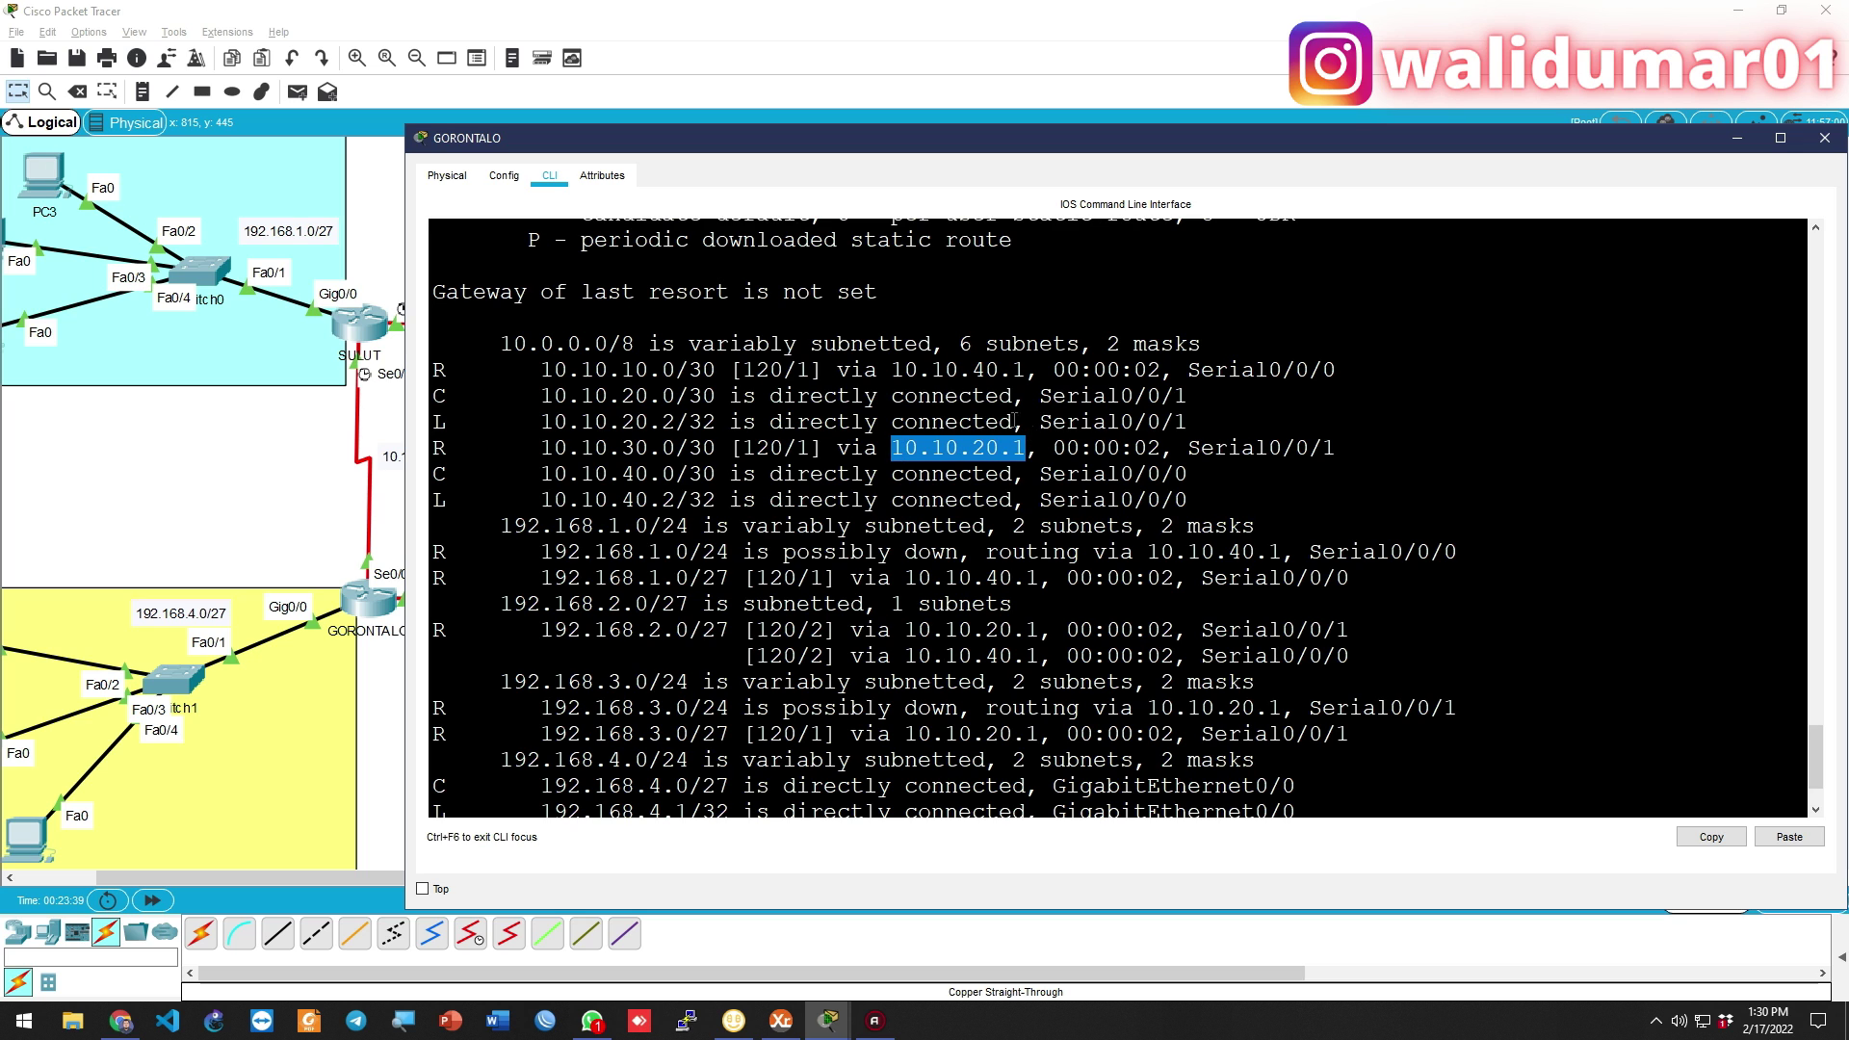
left_click_drag(891, 369, 1011, 369)
scroll(910, 527, "down", 2)
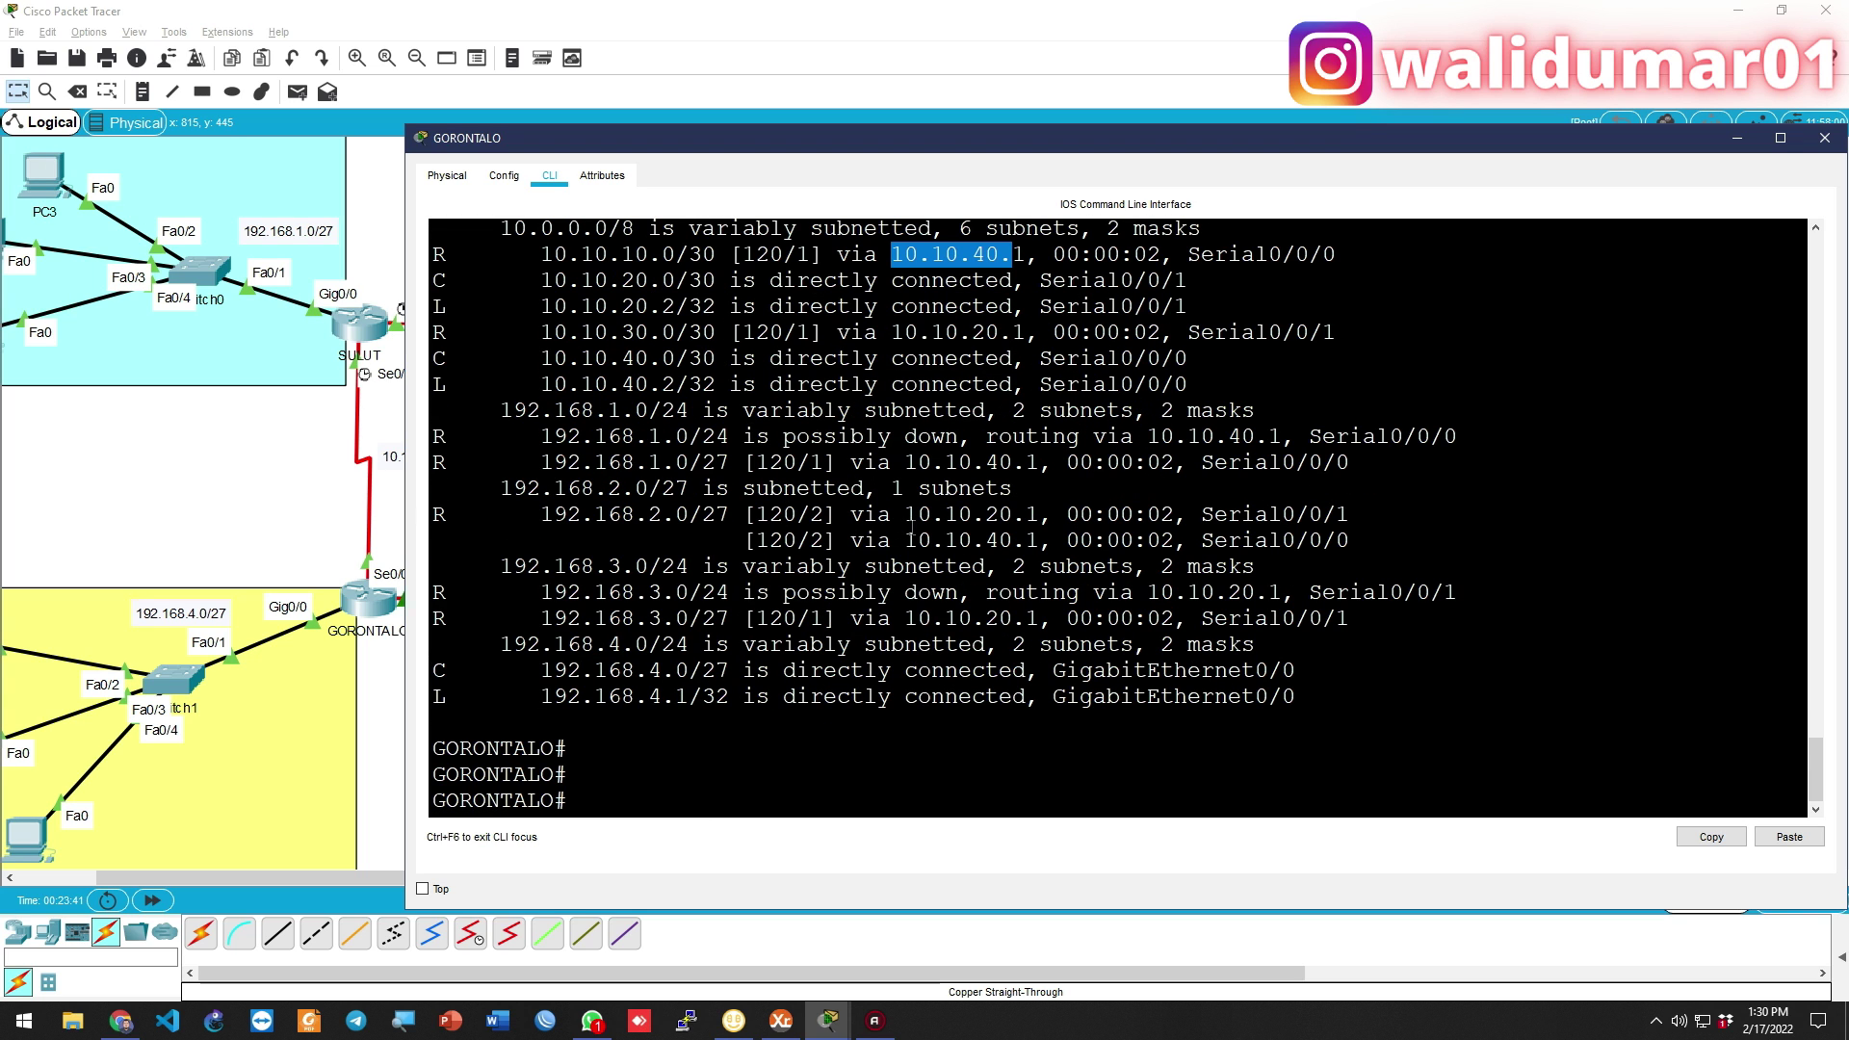
Switch to simulation mode with only ICMP events visible and the playback speed near its fastest setting
left_click(333, 529)
scroll(565, 649, "down", 2)
scroll(565, 649, "up", 3)
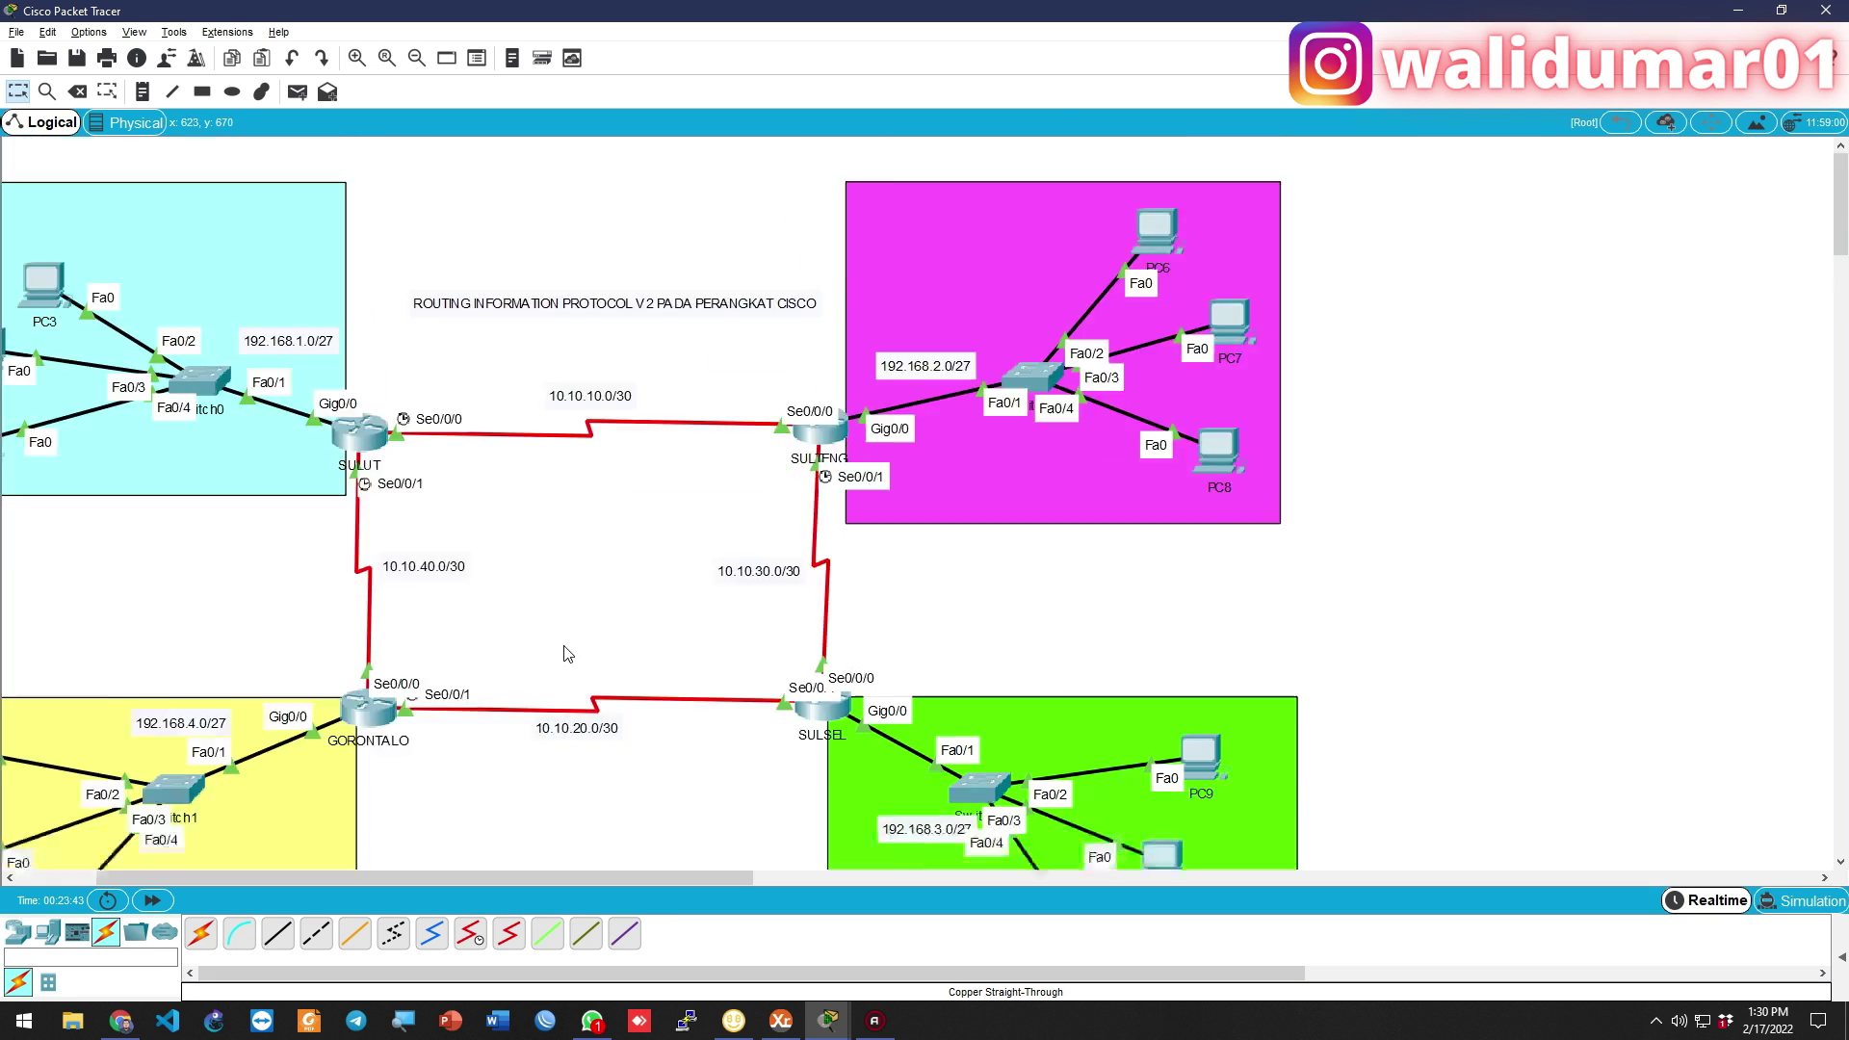
left_click(1799, 900)
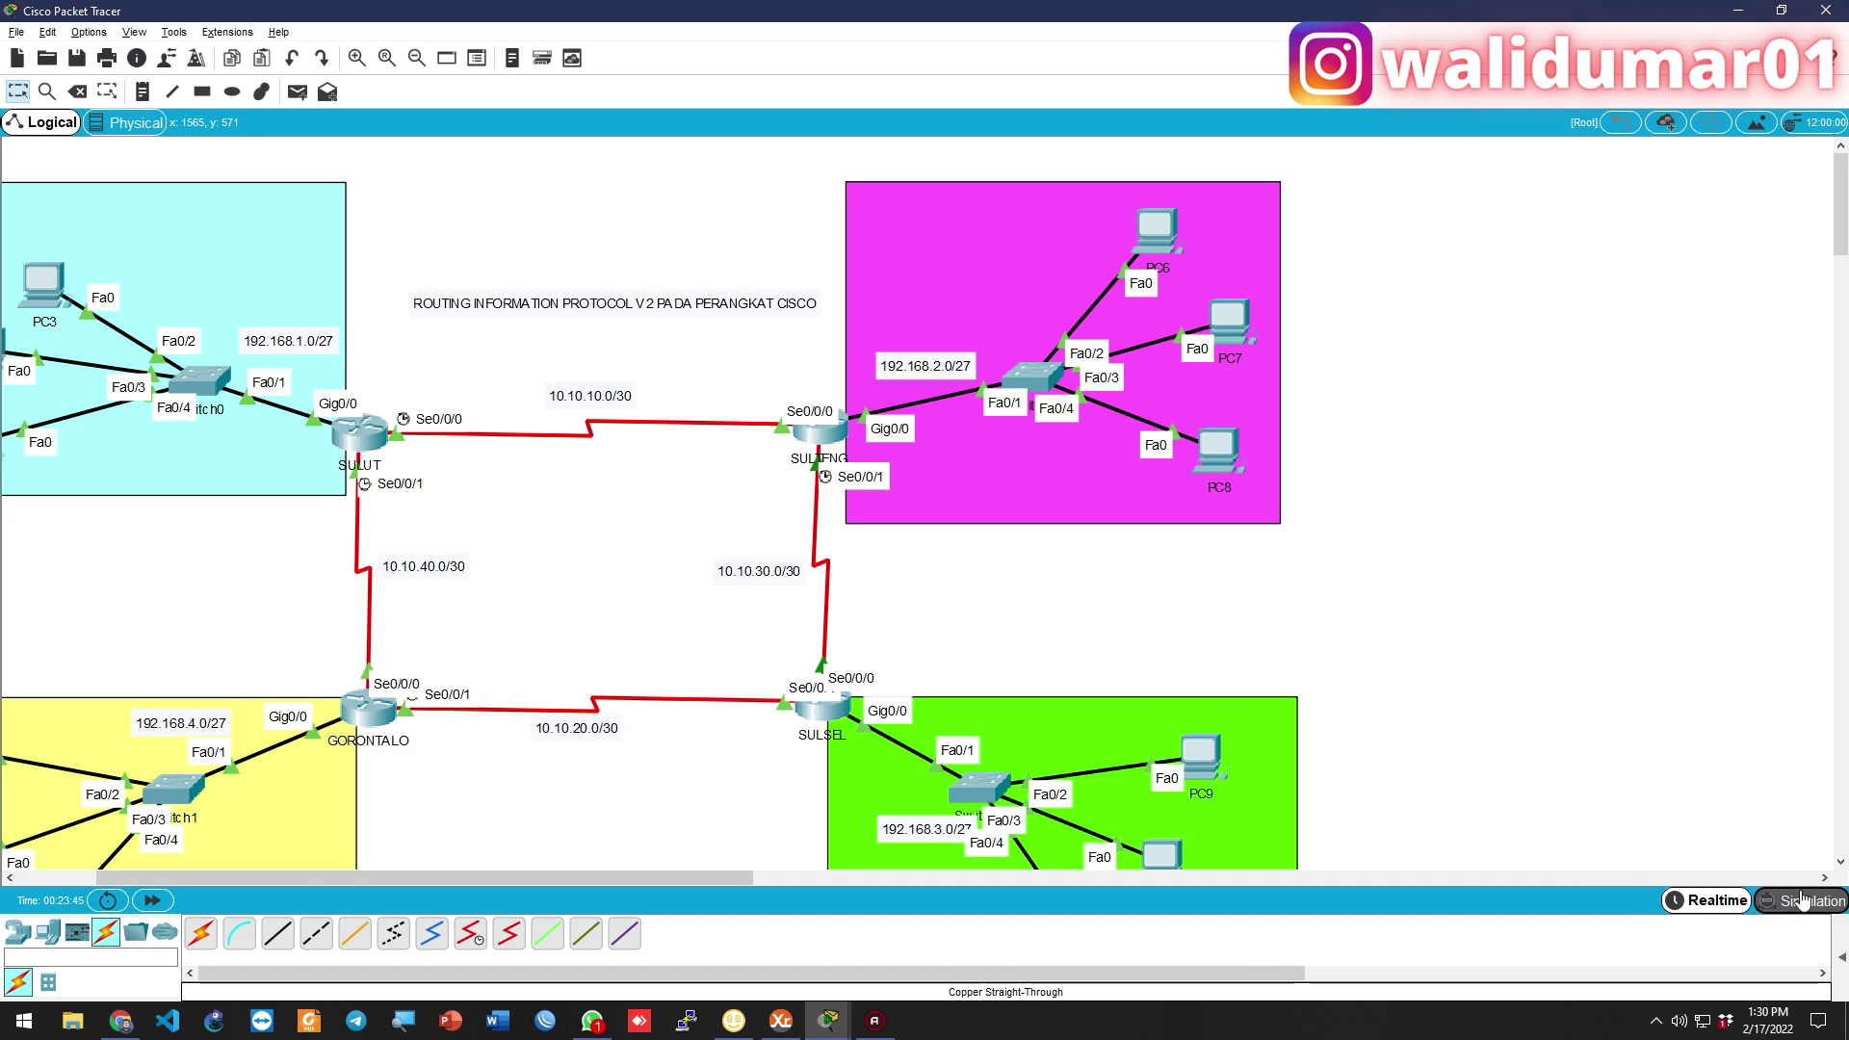
left_click(1762, 871)
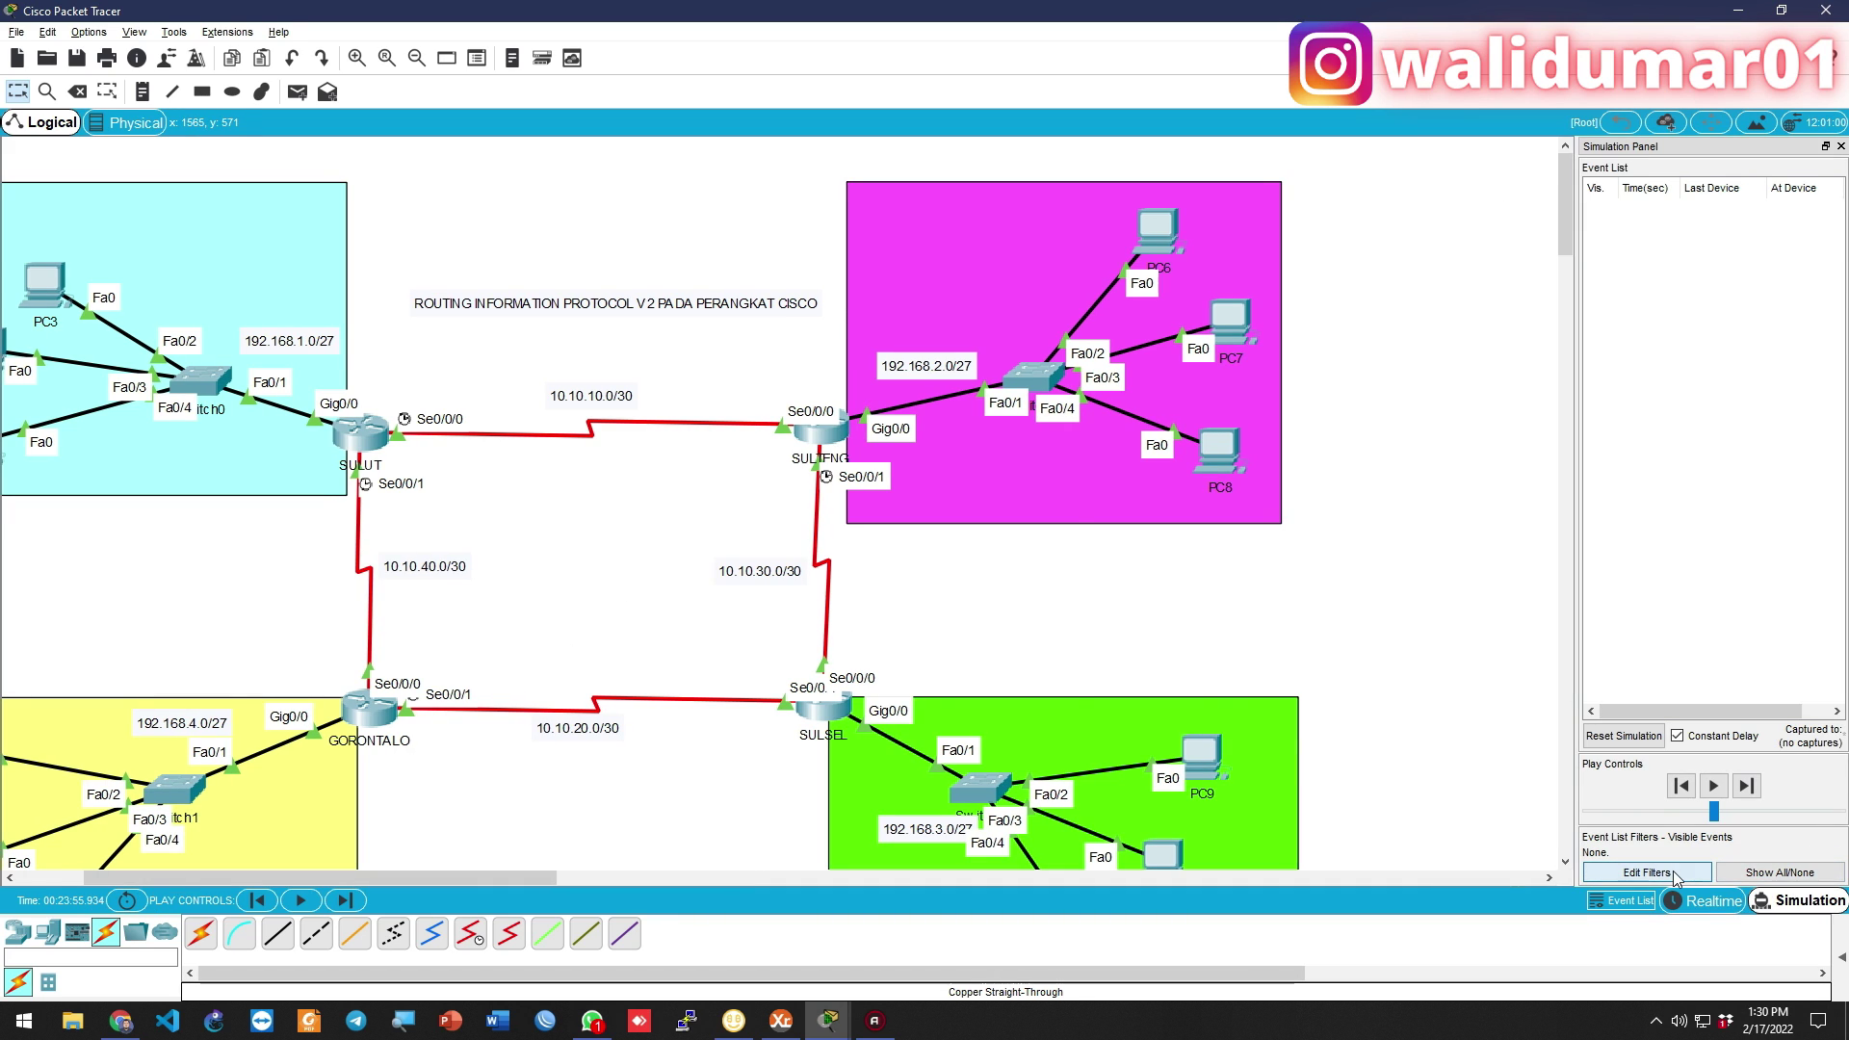
left_click(1685, 872)
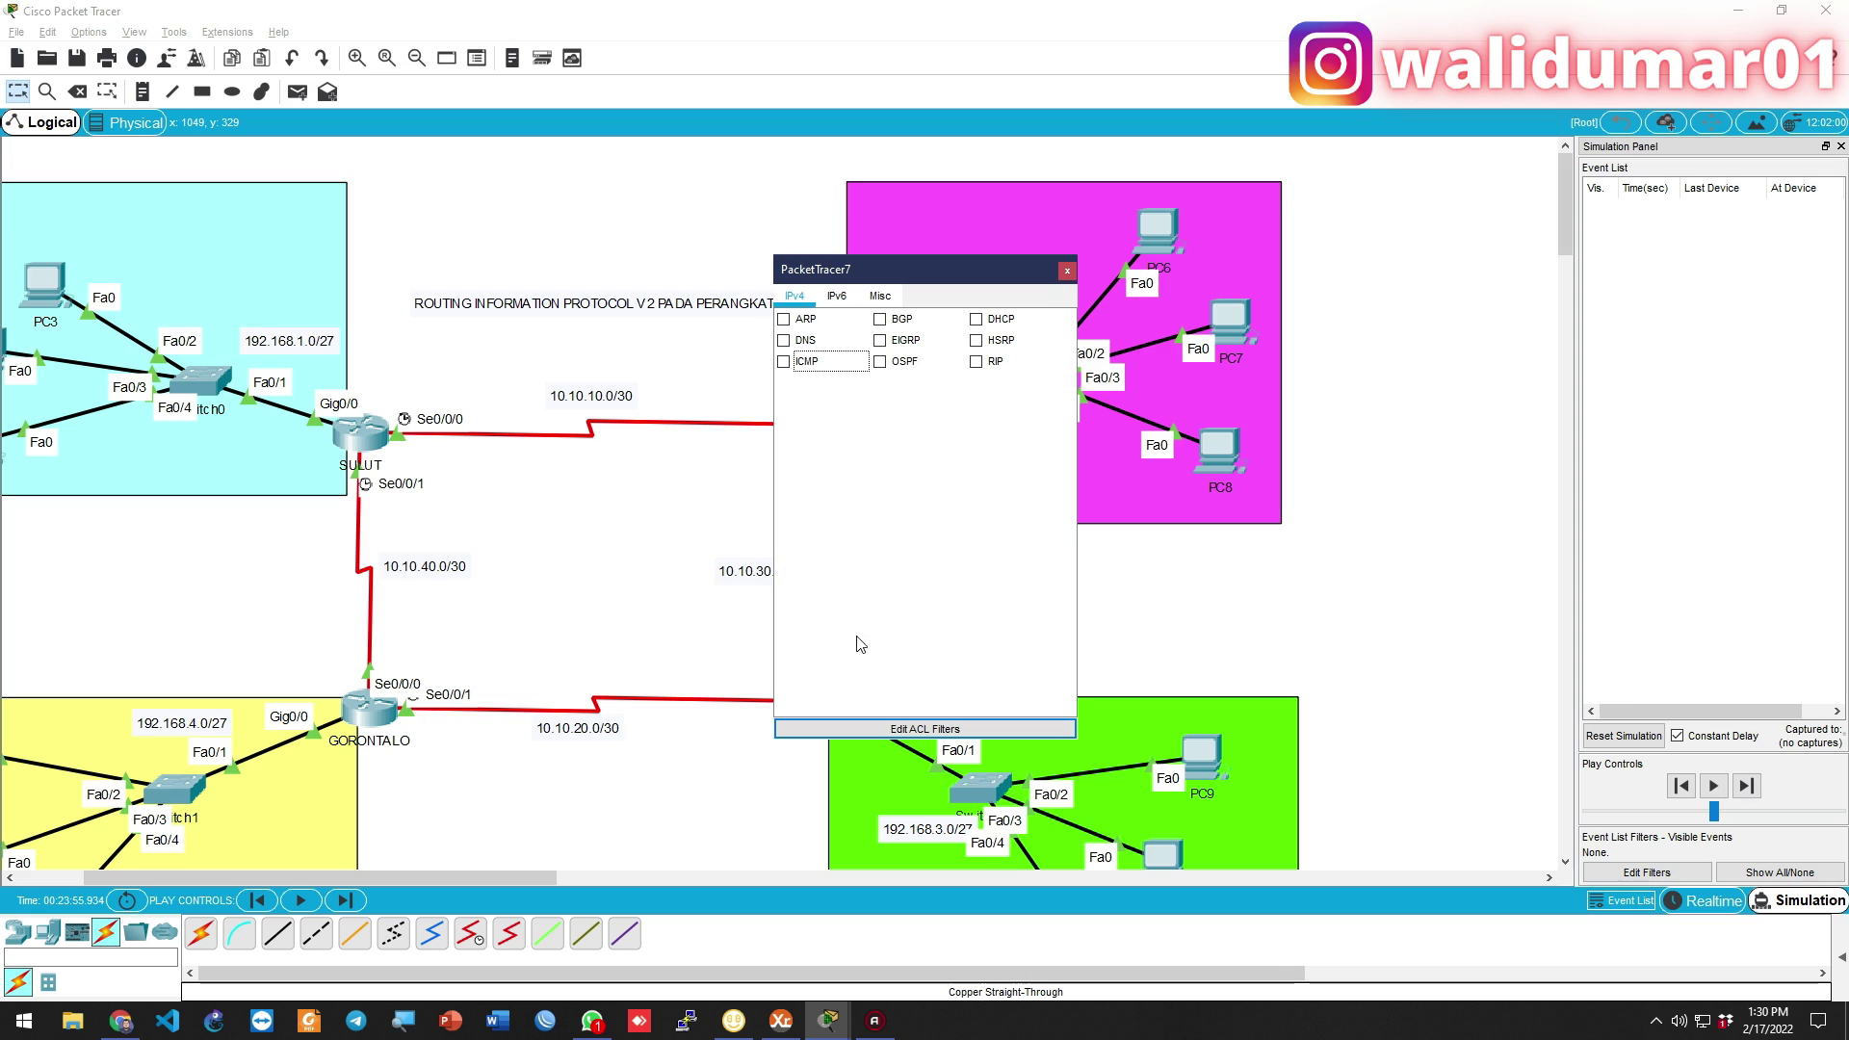
left_click(1064, 270)
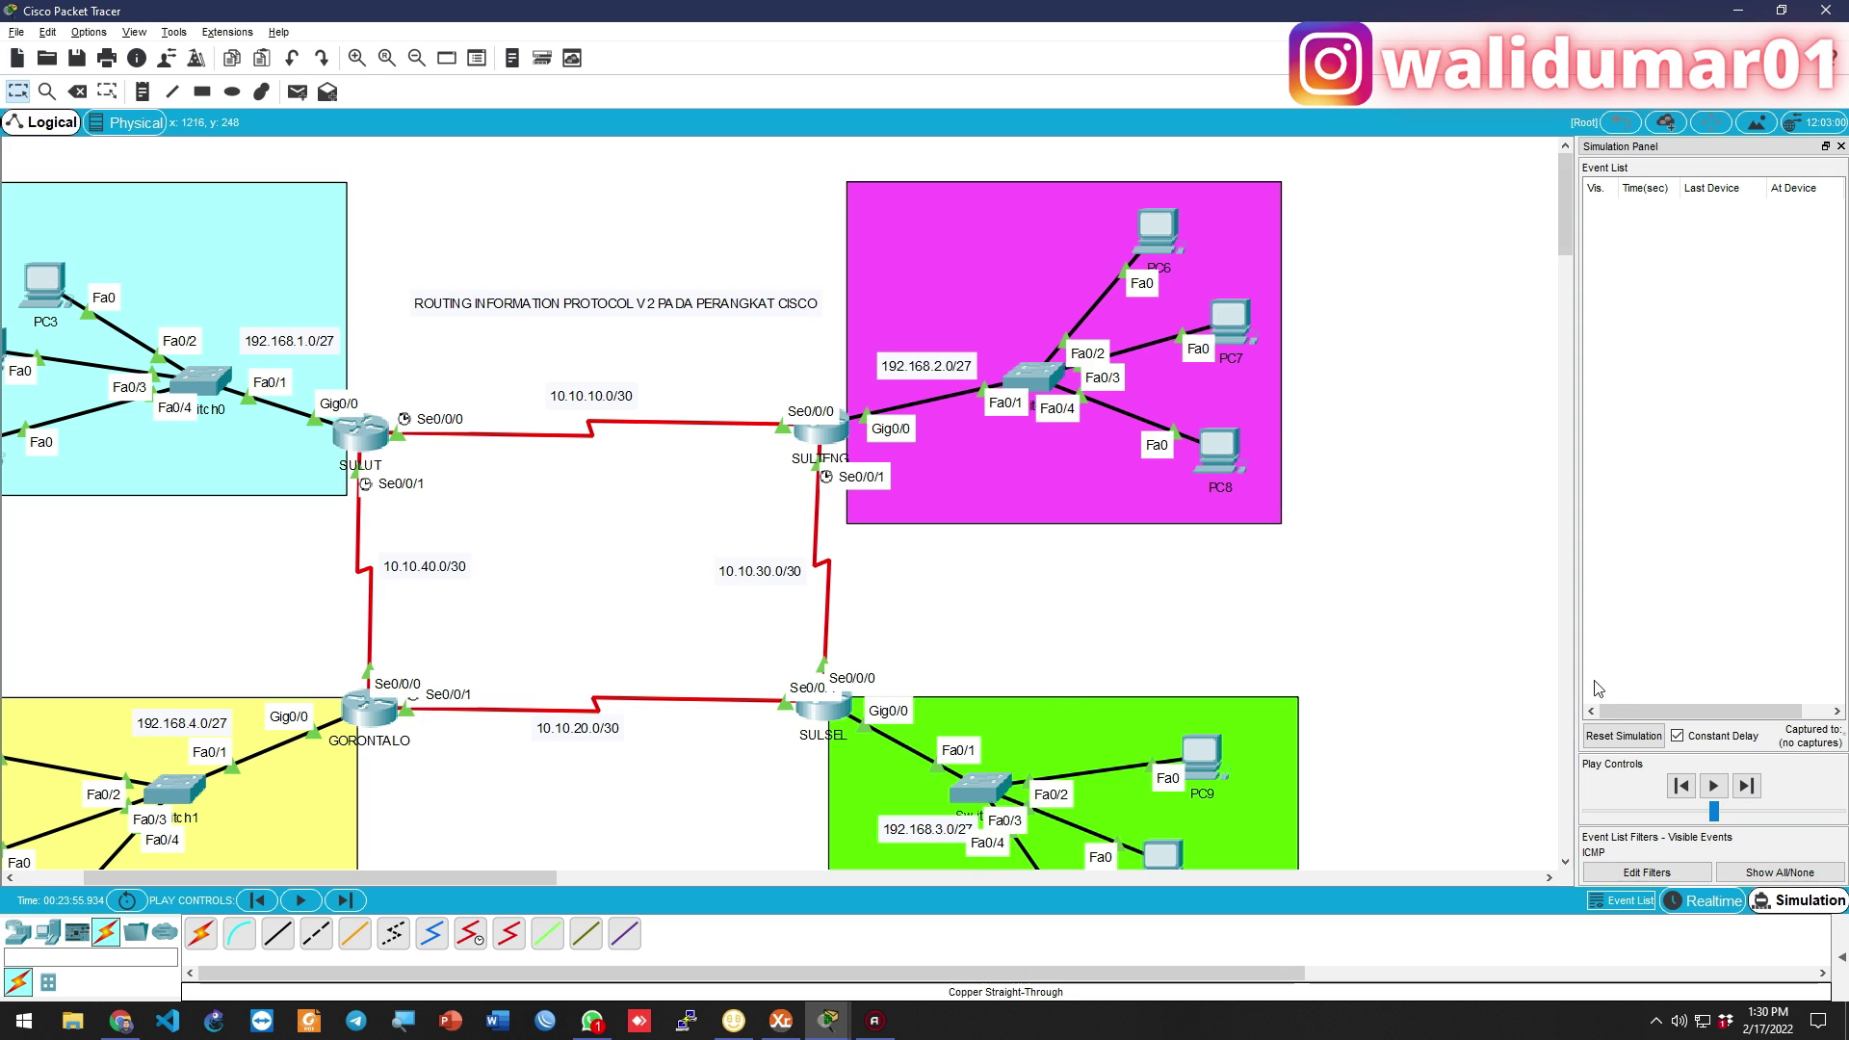
left_click_drag(1812, 815, 1817, 814)
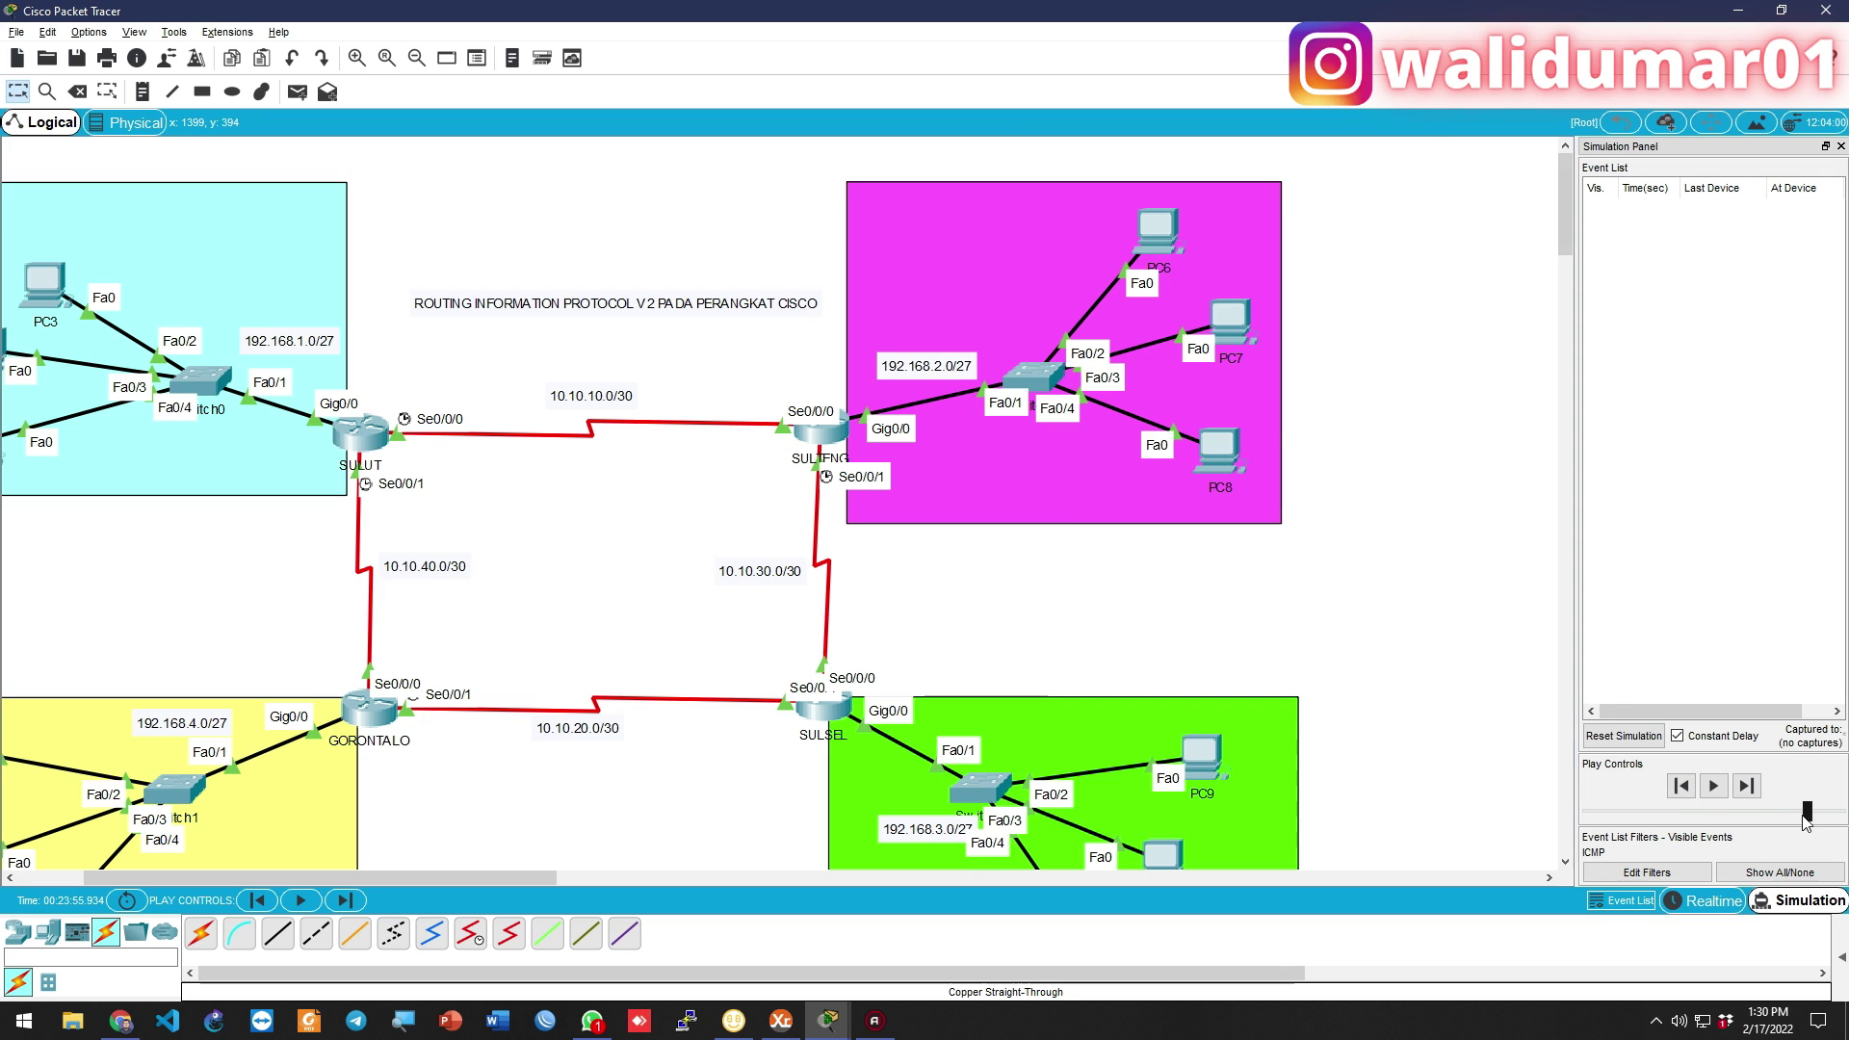
Try to send a simple PDU from PC3 to PC6
left_click(298, 92)
left_click(46, 283)
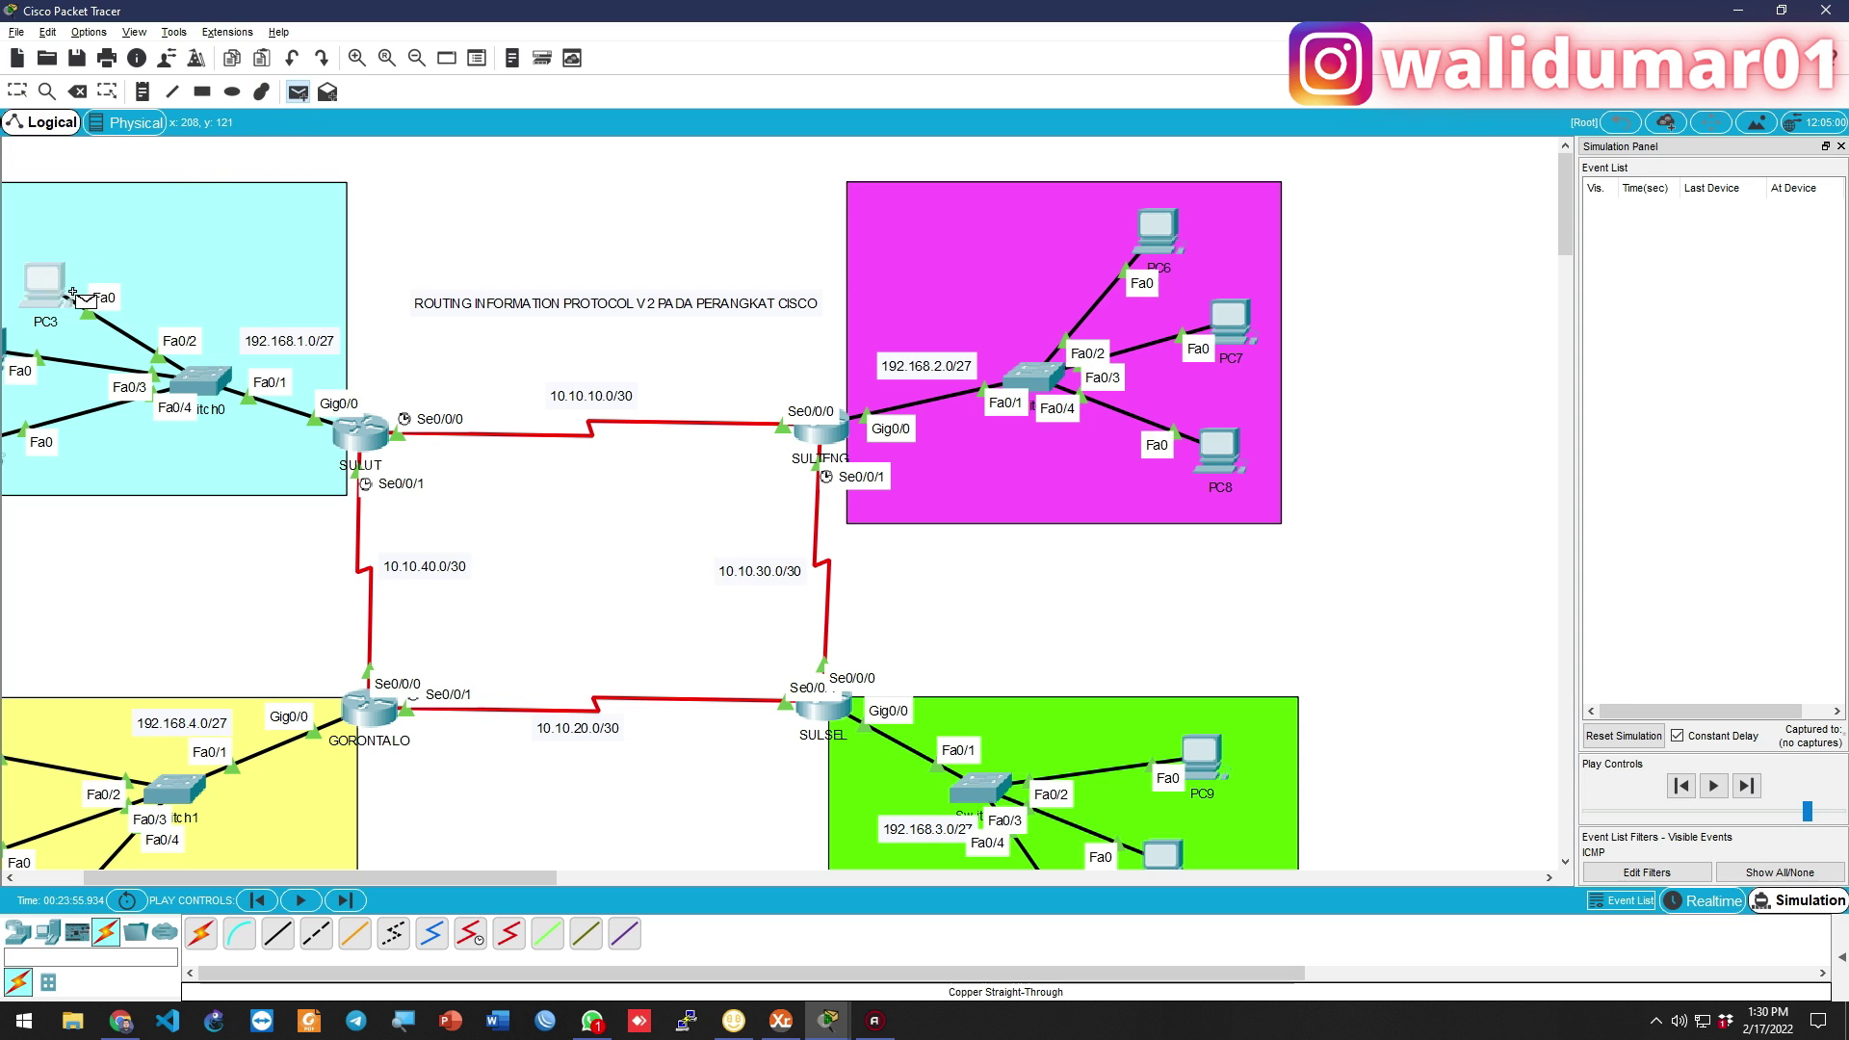
left_click(1158, 228)
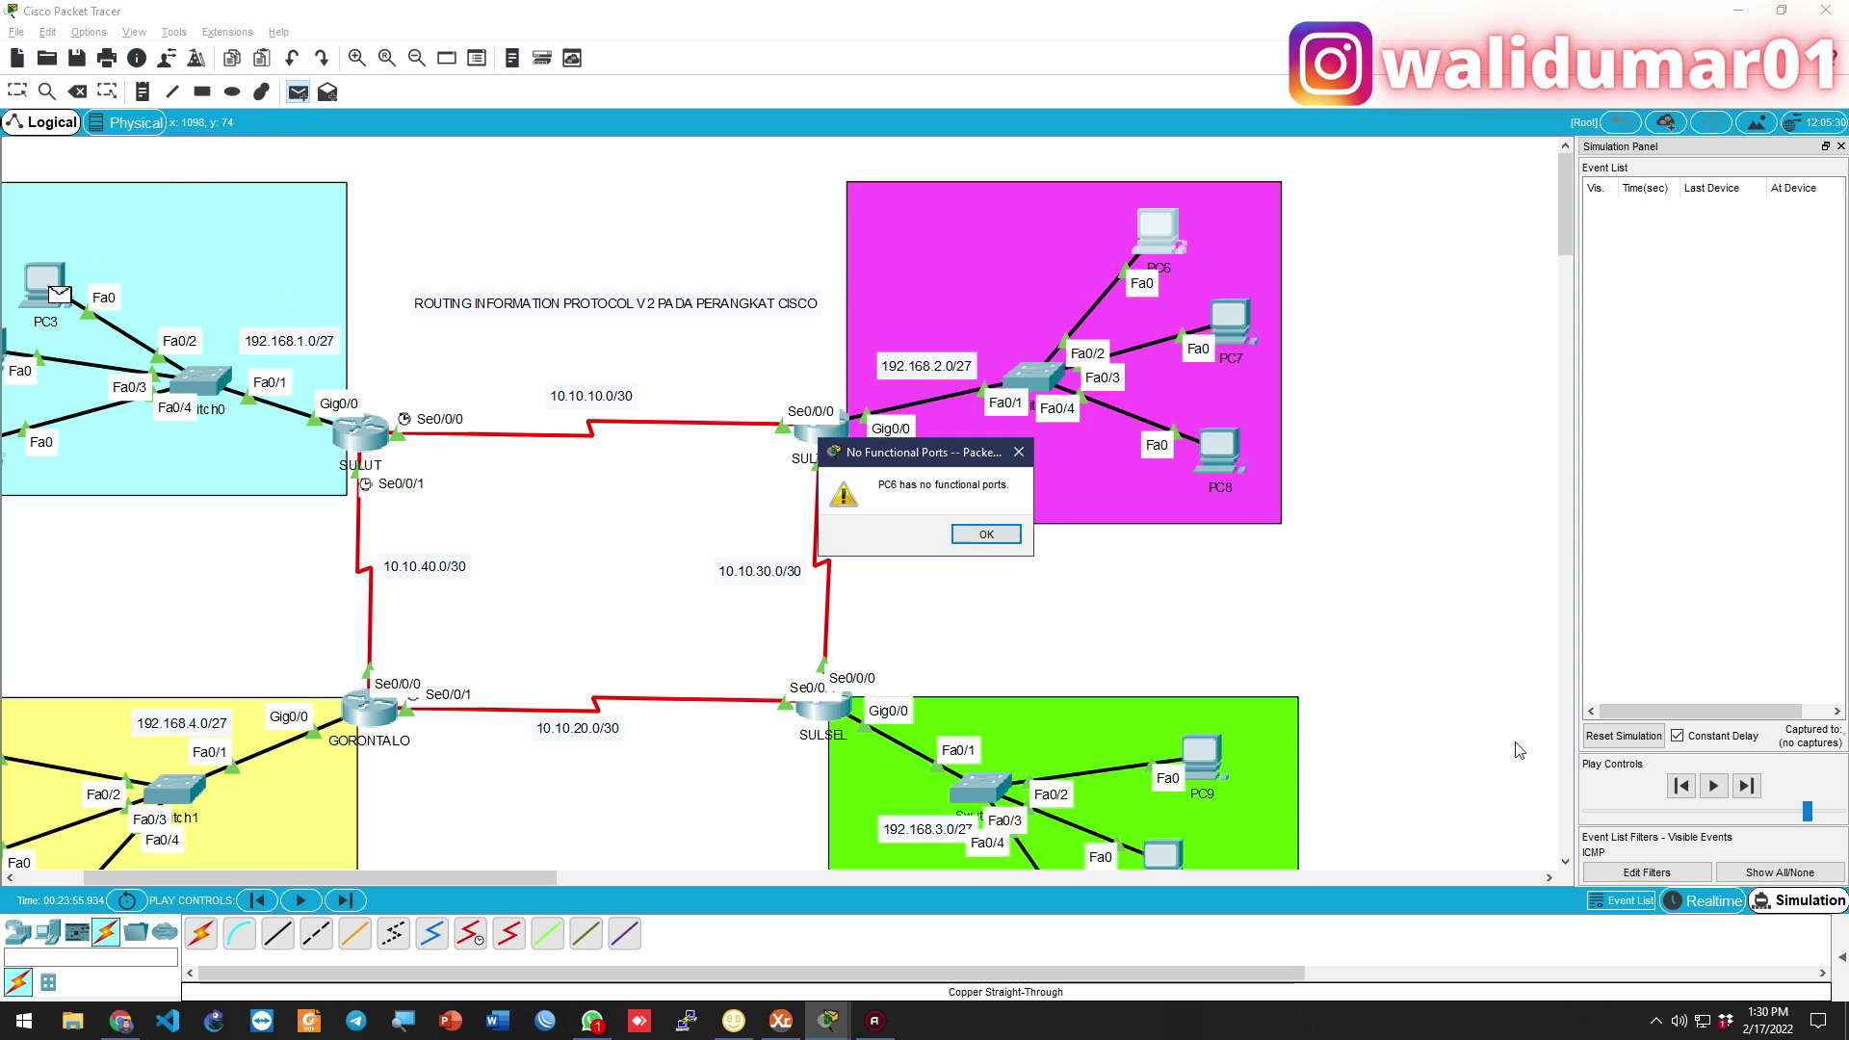
left_click(1002, 536)
left_click(26, 92)
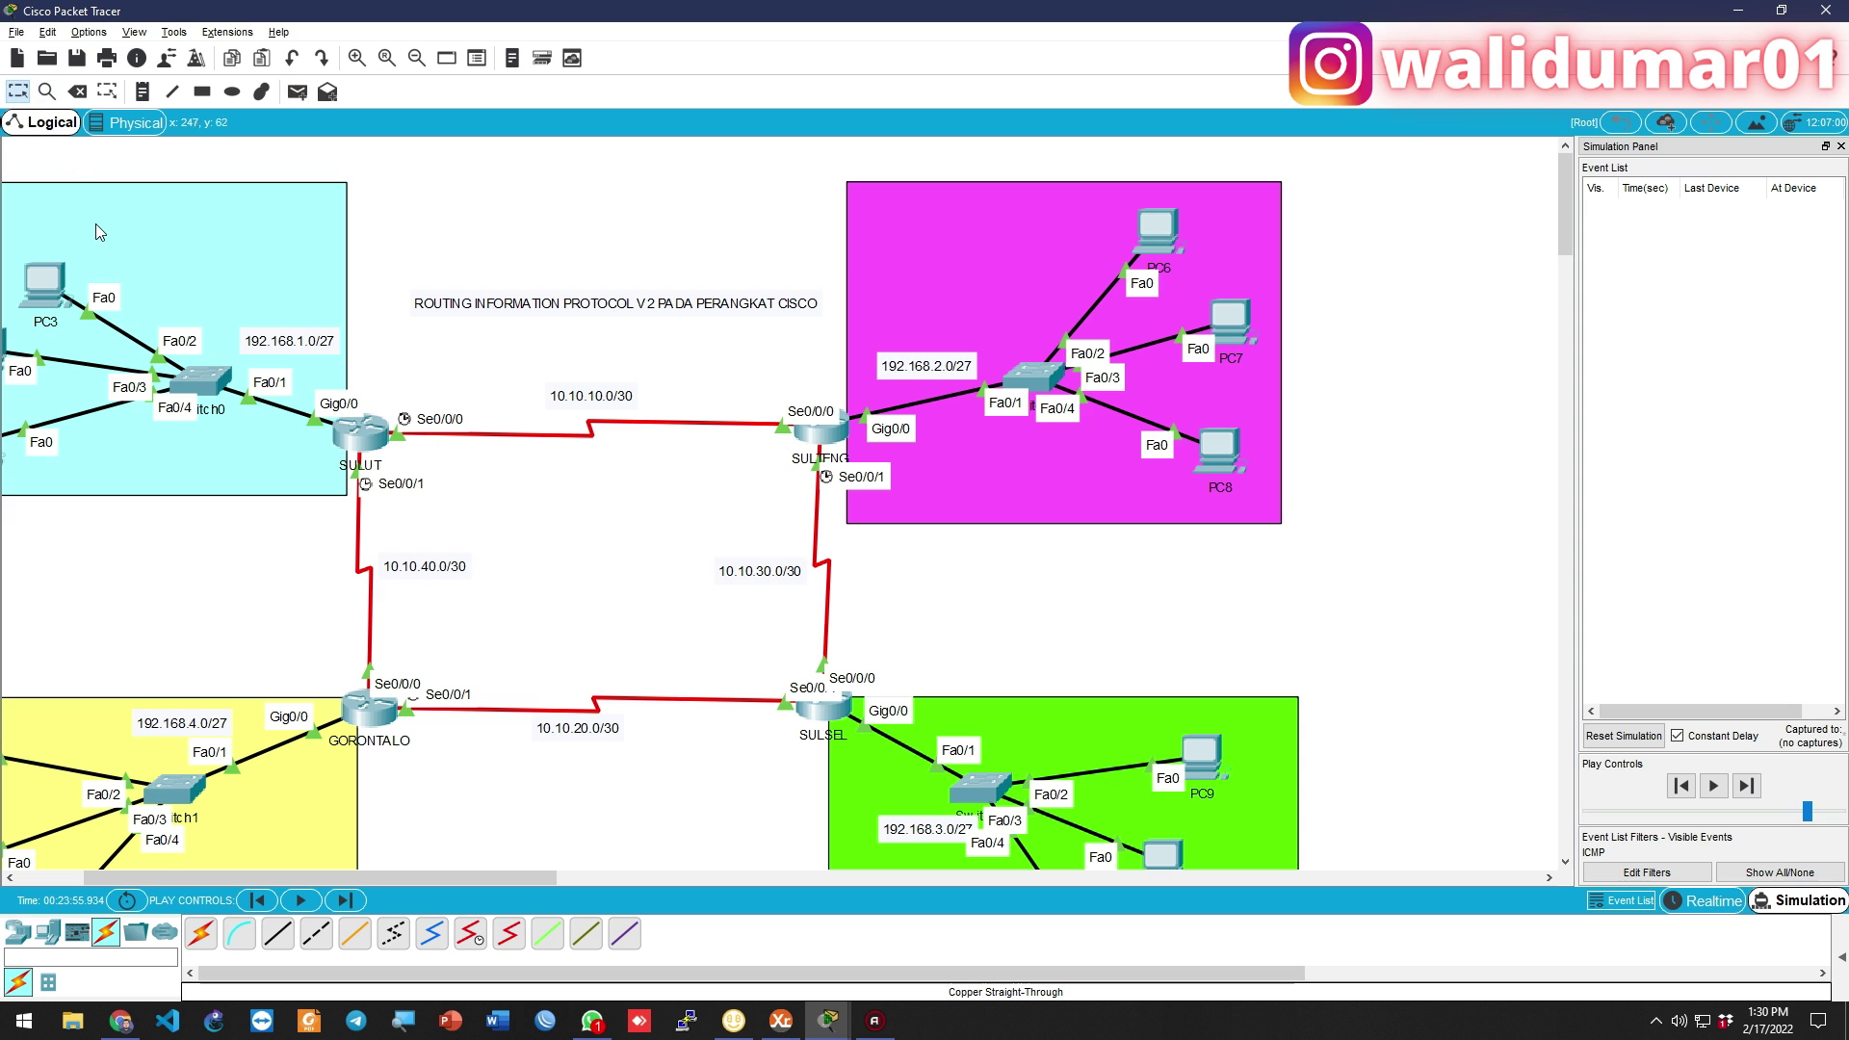
Set PC3's IPv4 configuration to DHCP and return to realtime mode so the request is processed
left_click(33, 284)
left_click_drag(465, 874, 372, 872)
key("alt+Tab")
left_click(676, 189)
left_click(621, 323)
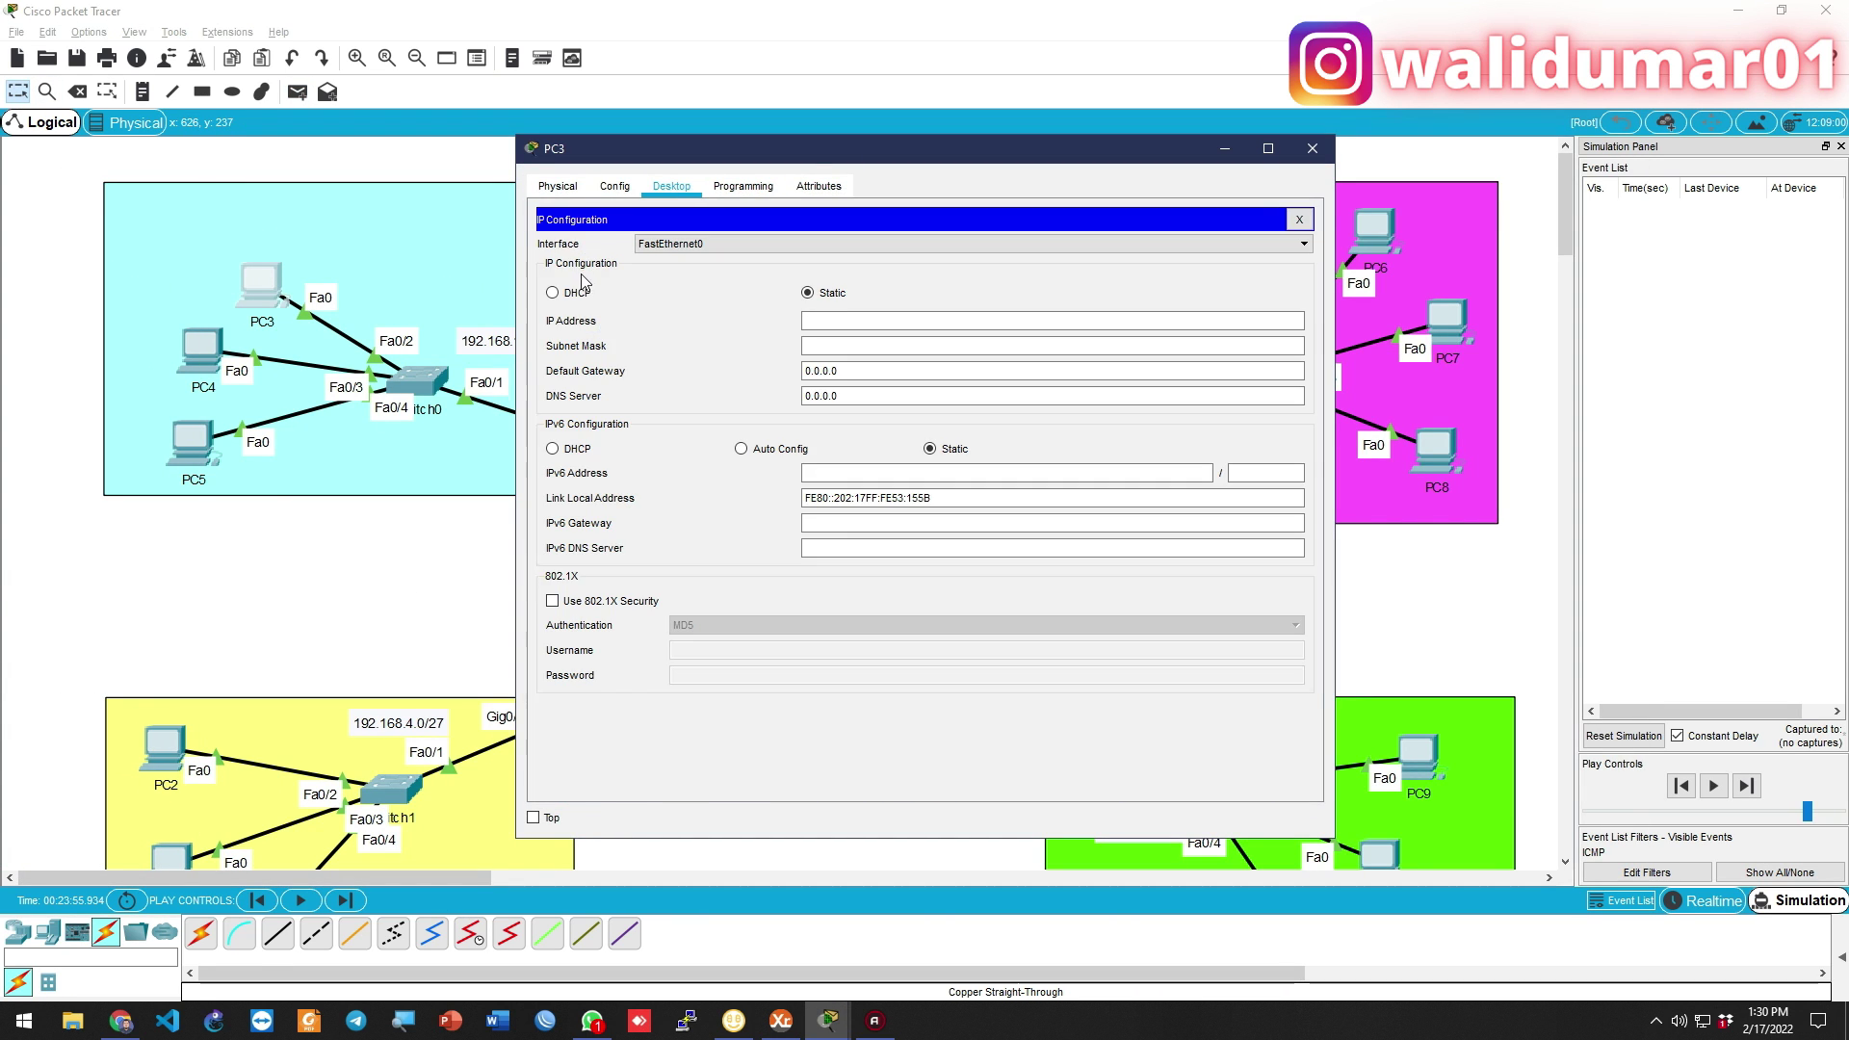
left_click(554, 293)
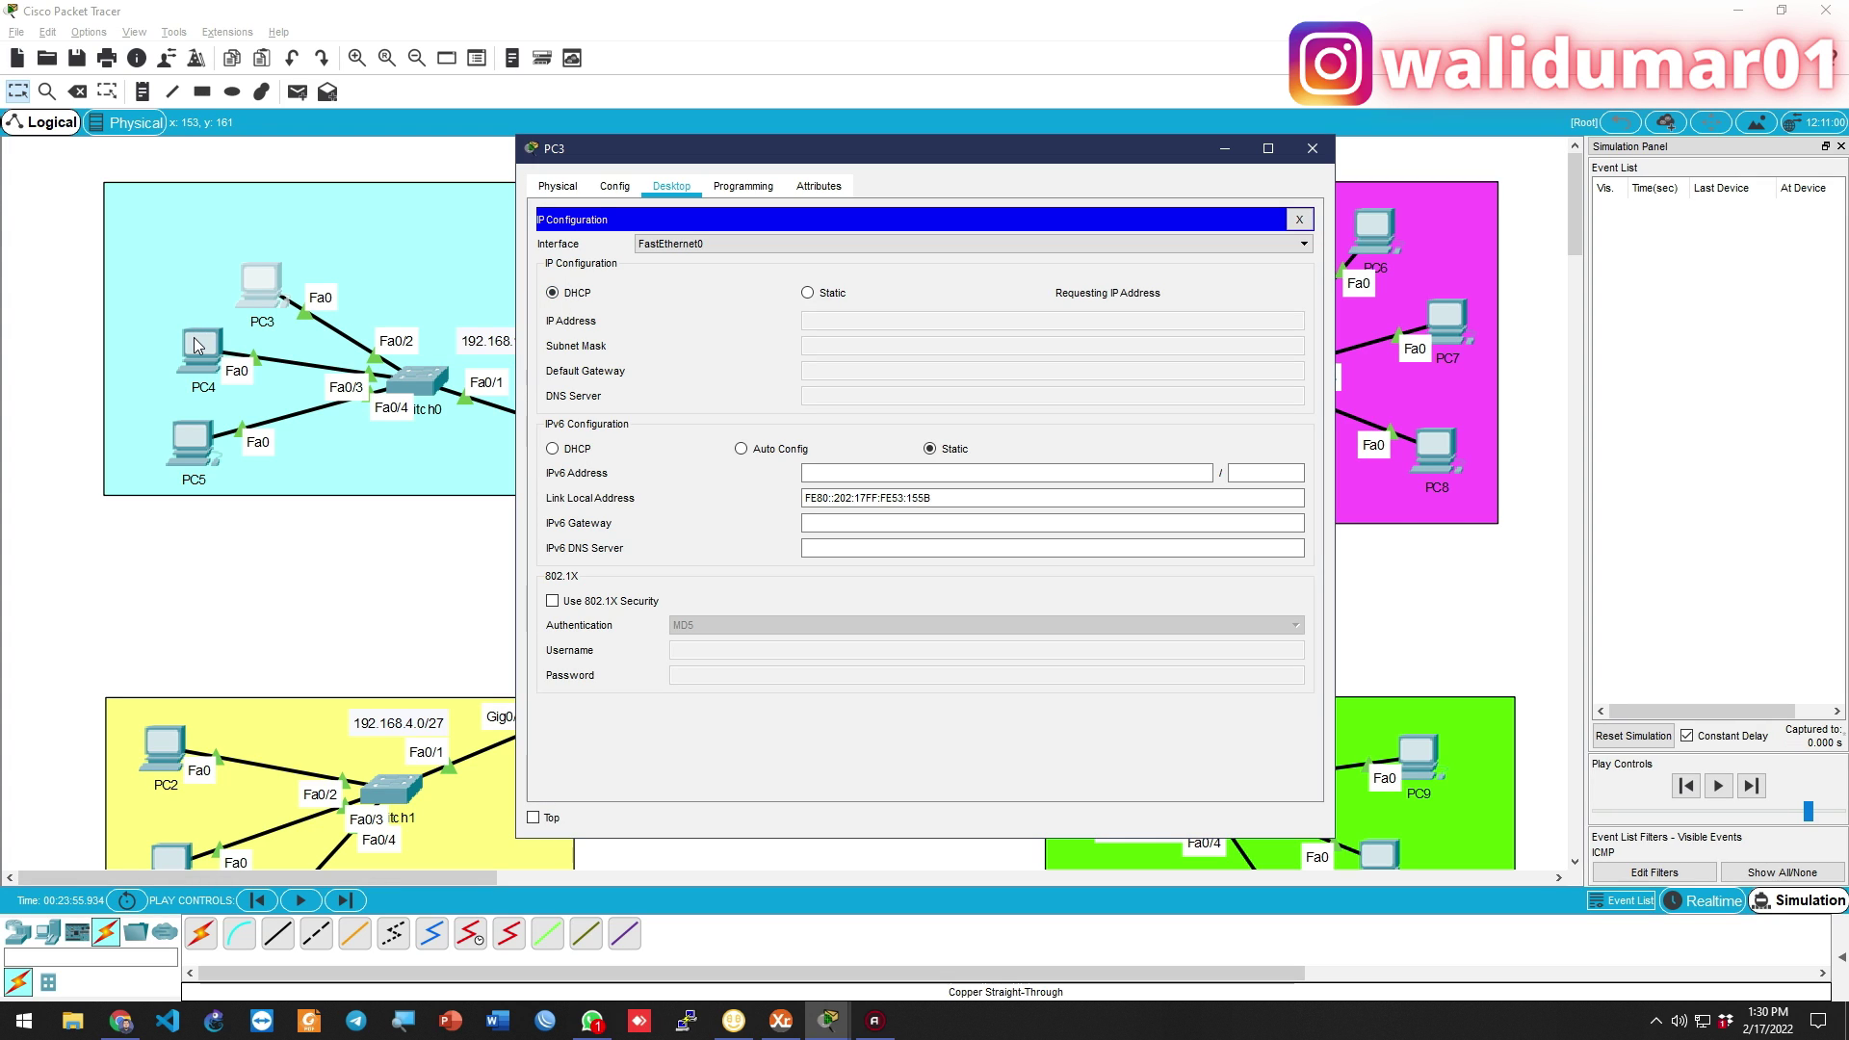
left_click(1711, 905)
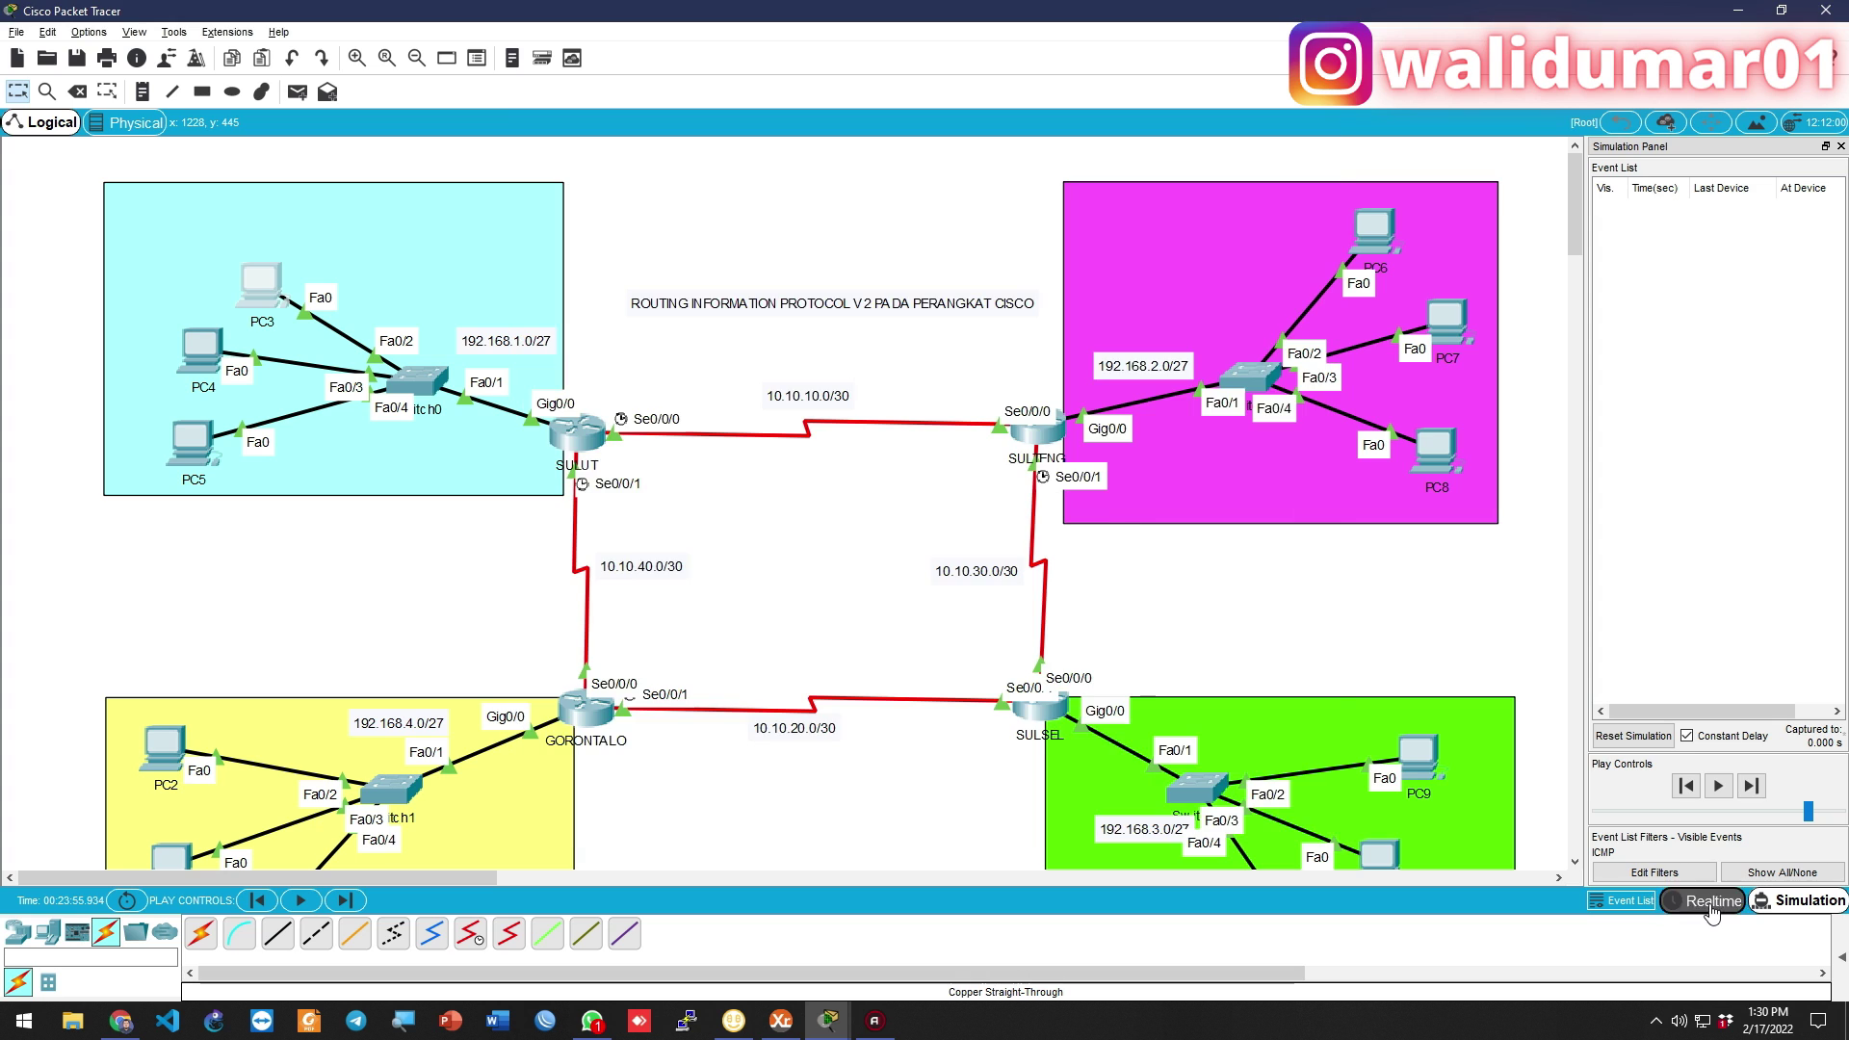
left_click(262, 285)
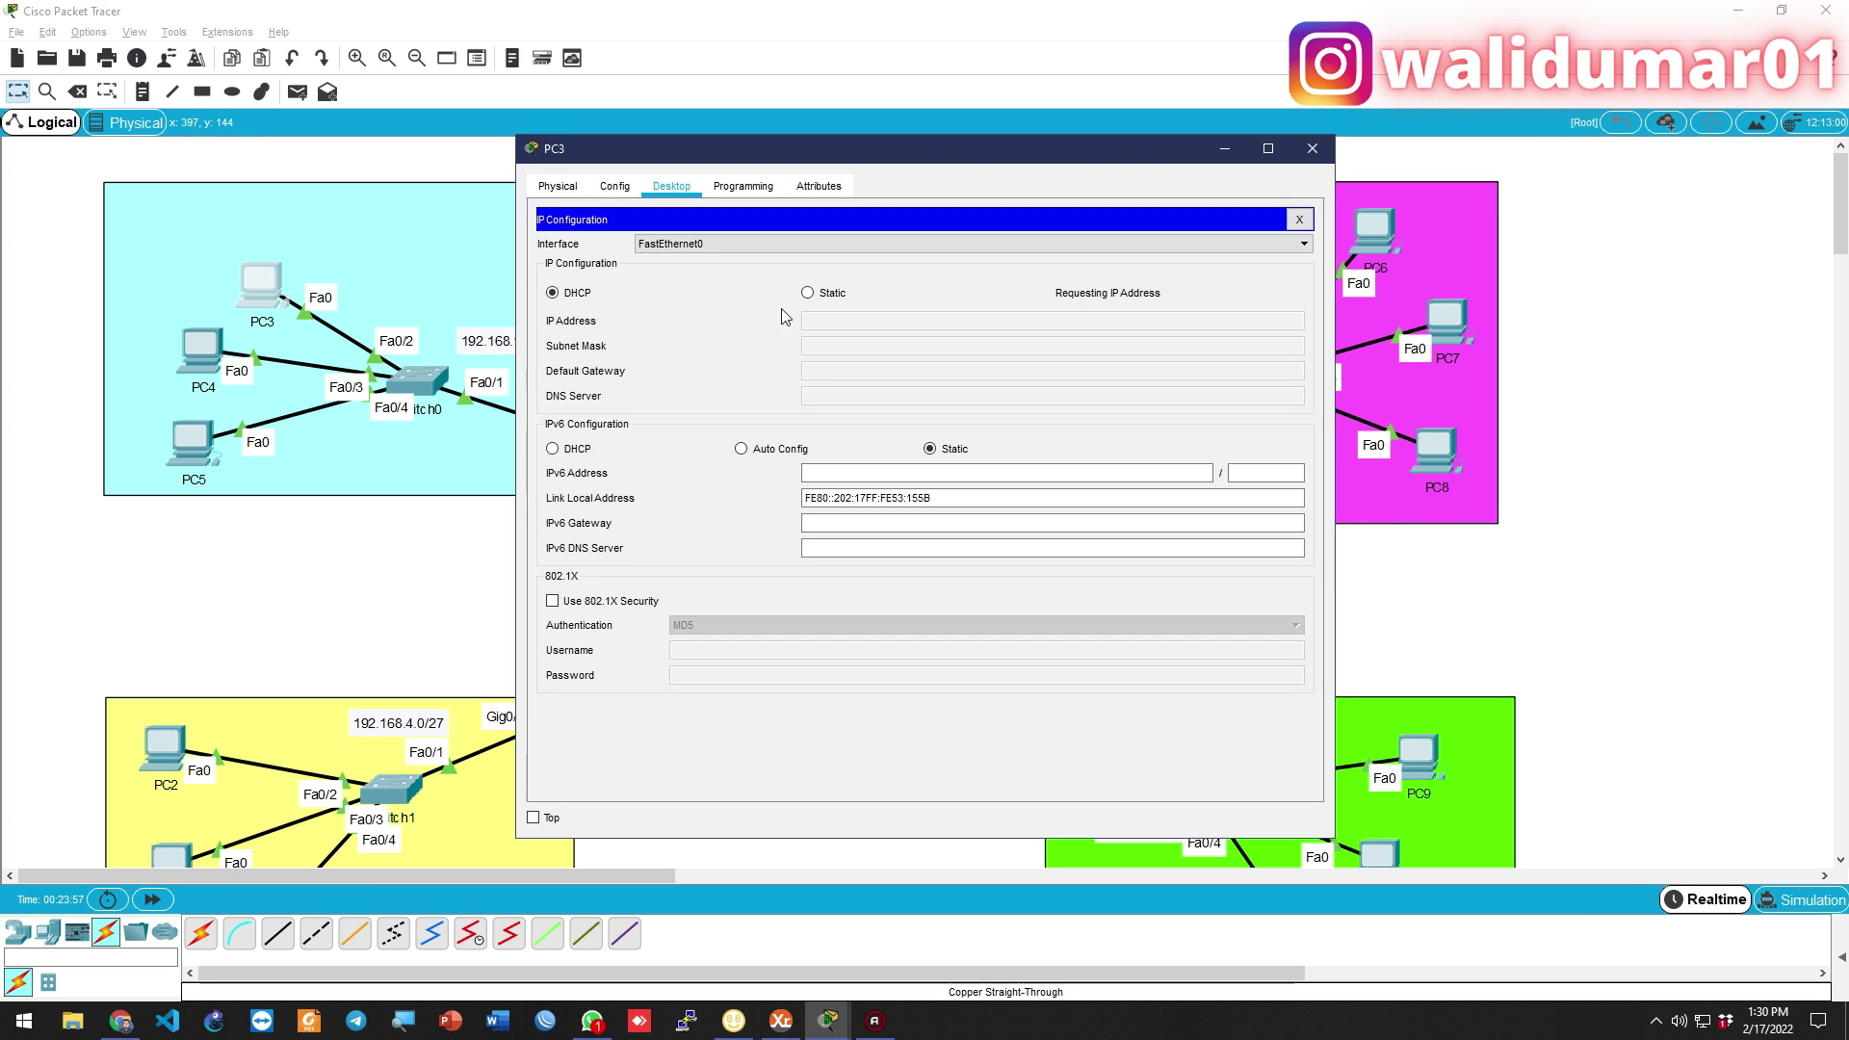
Set the IPv4 configuration of PC4 and PC5 in the 192.168.1.0/27 network to DHCP
left_click(202, 351)
left_click(671, 186)
left_click(595, 273)
left_click(551, 292)
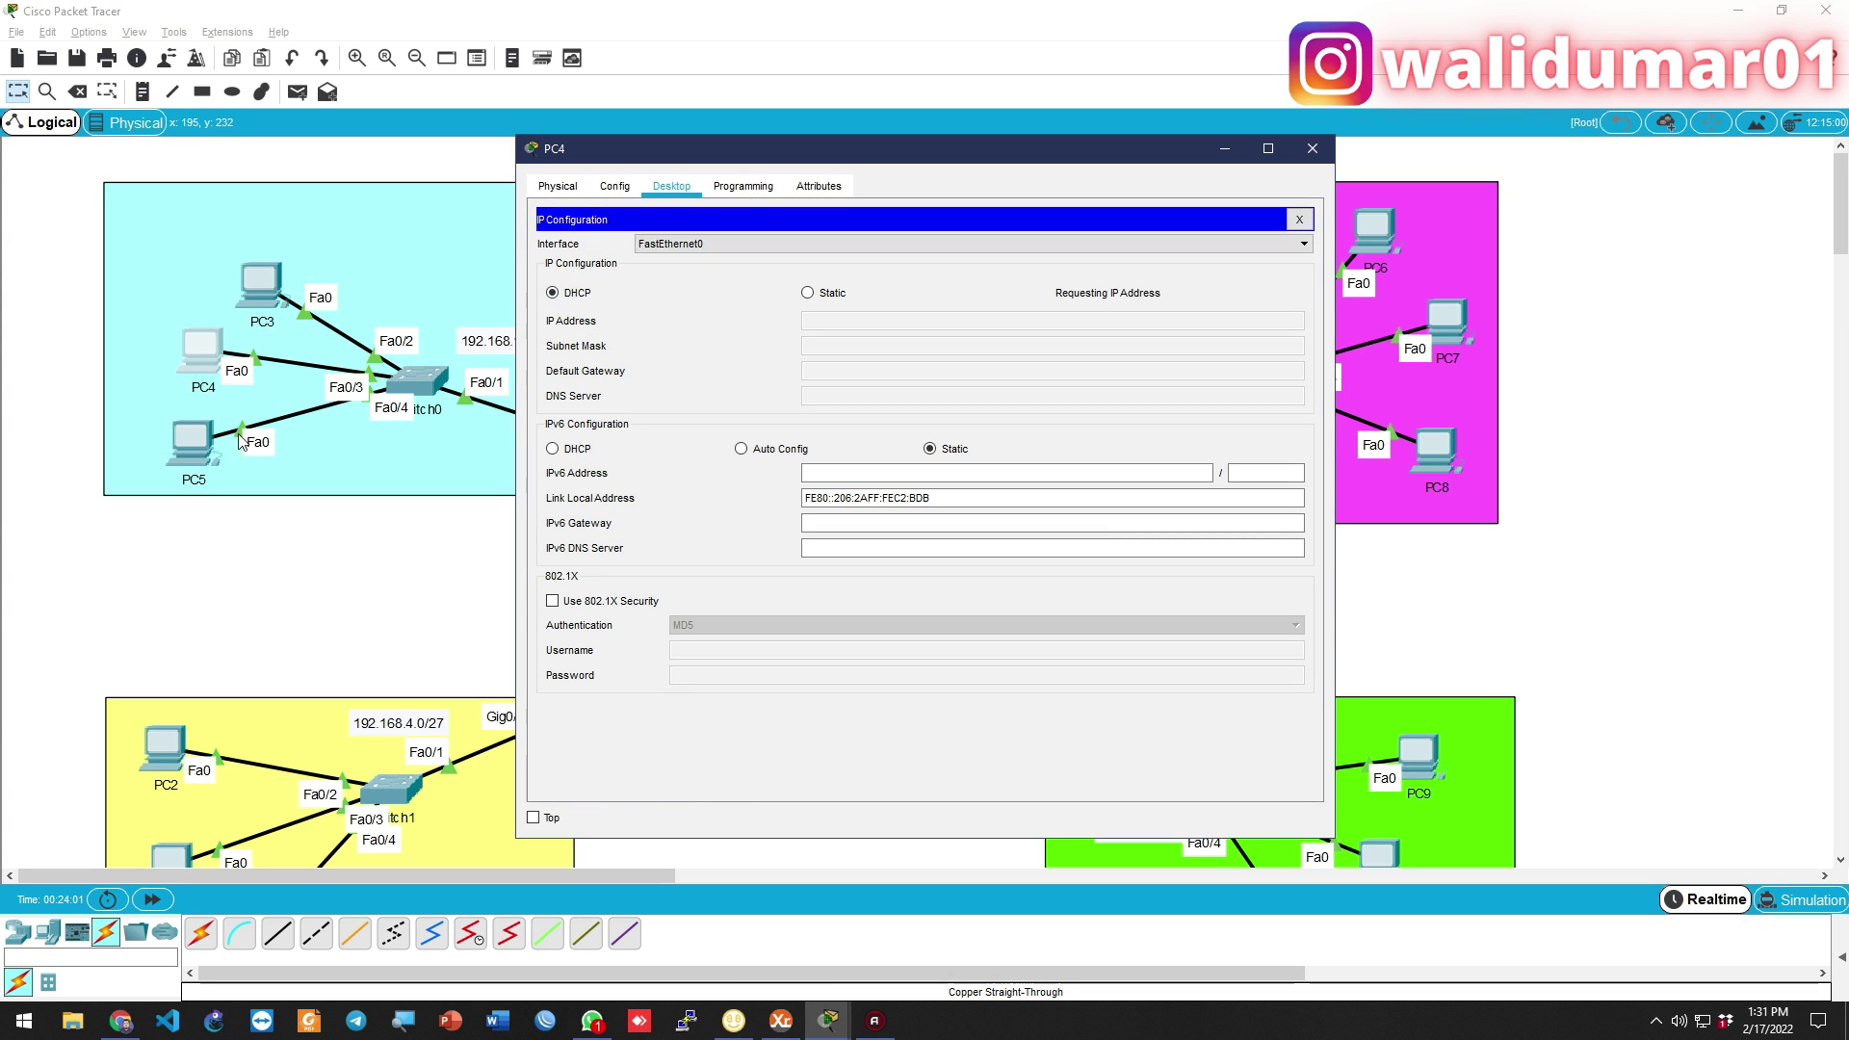
left_click(196, 445)
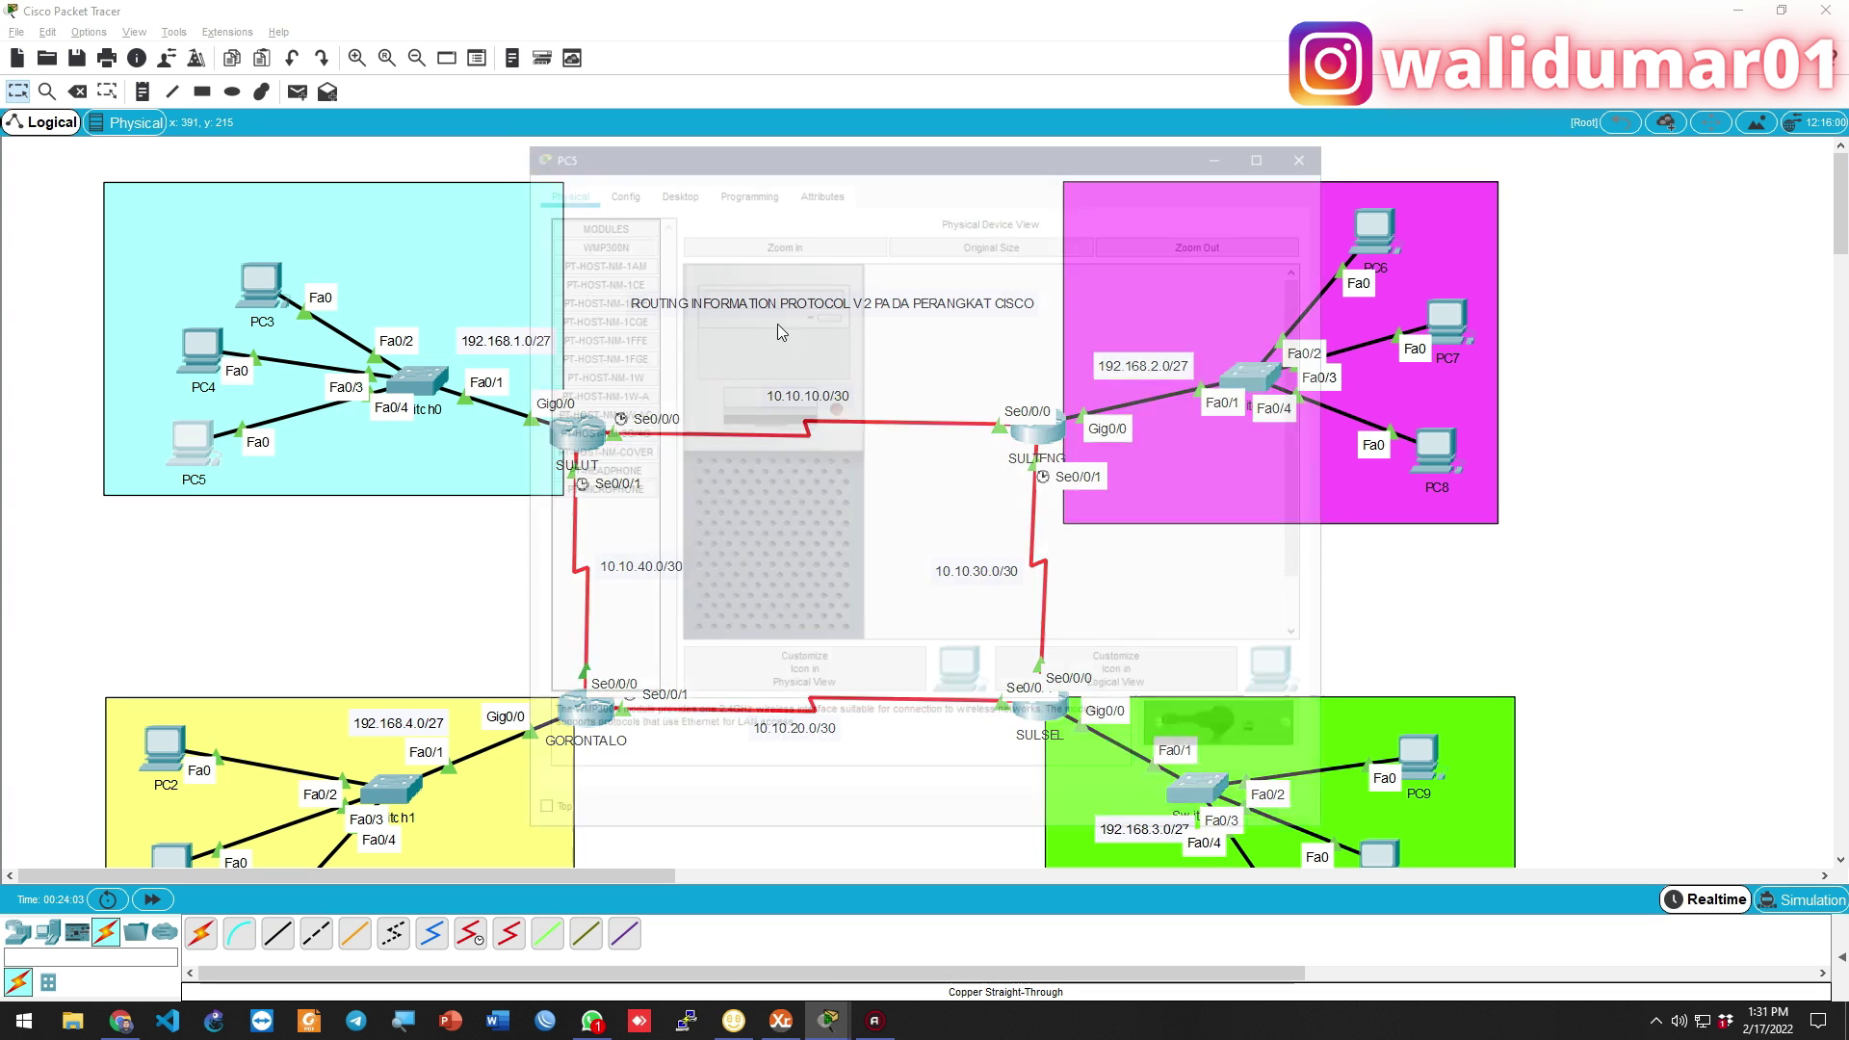
left_click(671, 186)
left_click(595, 265)
left_click(552, 293)
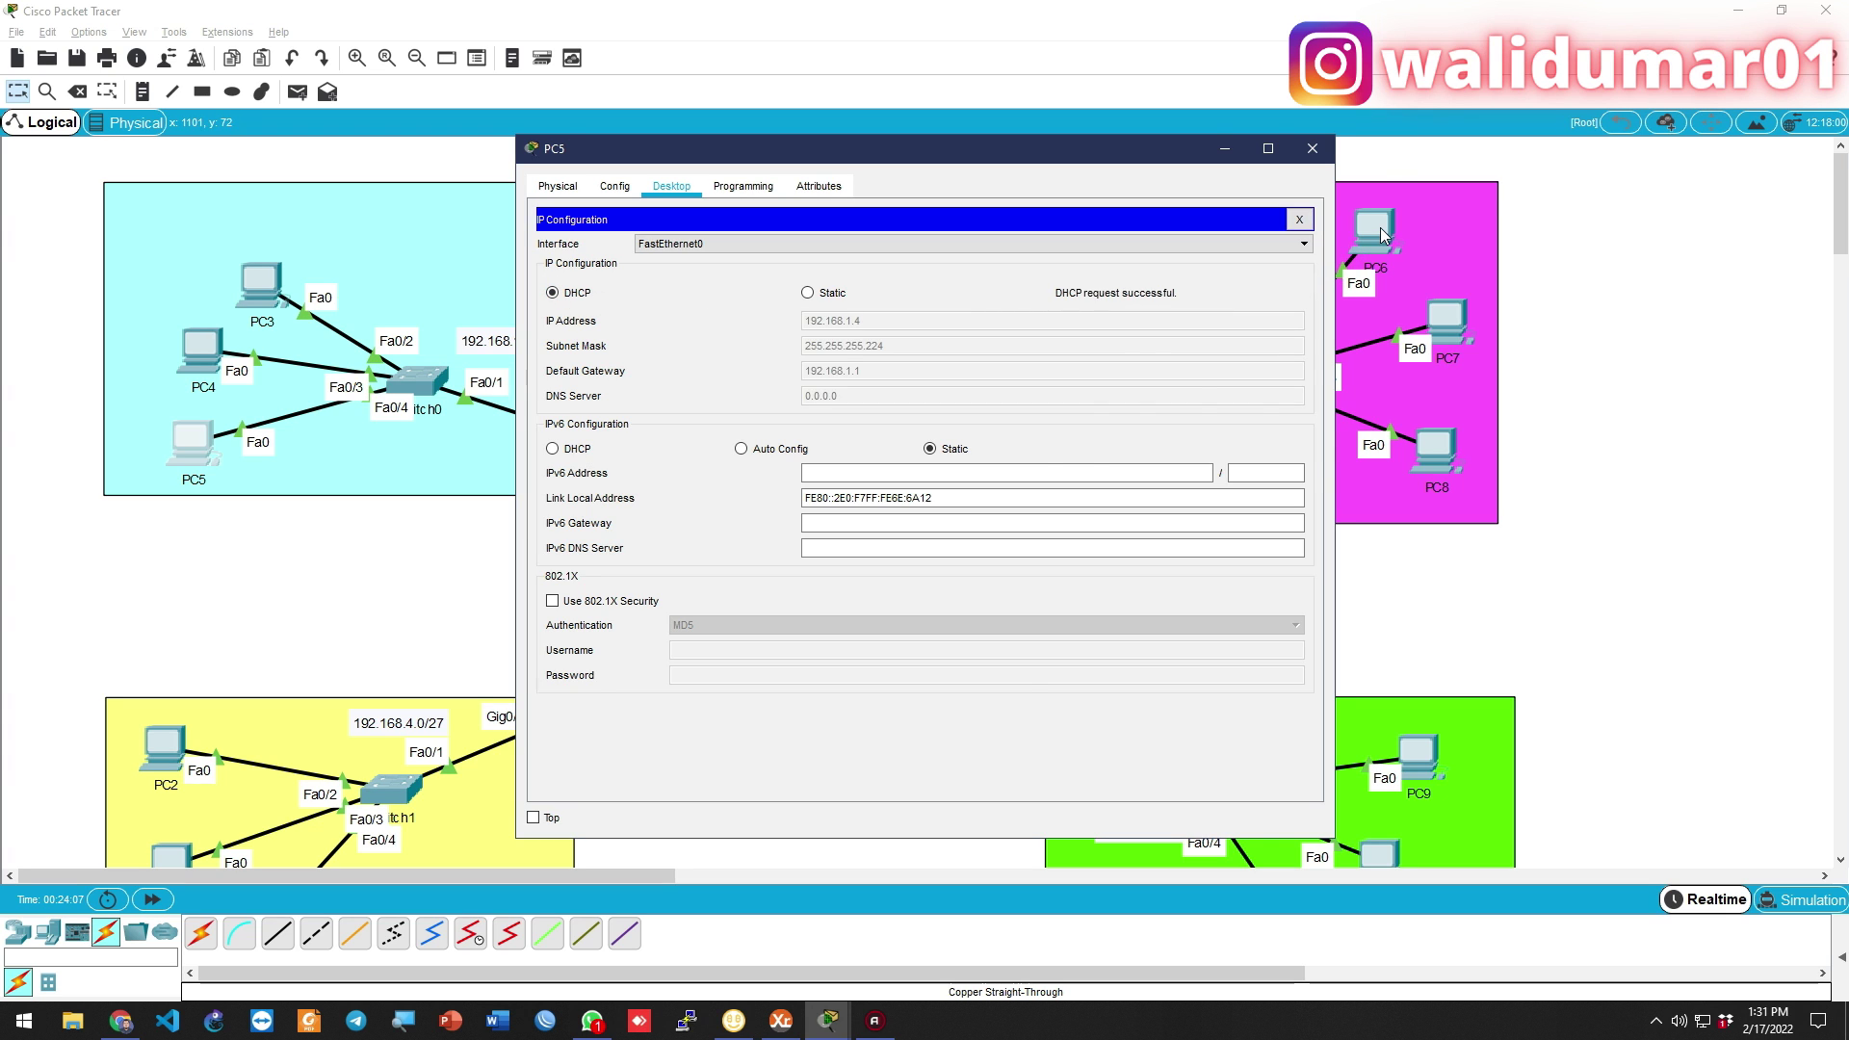
Set the IPv4 configuration of PC6 and PC7 in the 192.168.2.0/27 network to DHCP
left_click(1382, 236)
left_click(671, 185)
left_click(607, 274)
left_click(551, 292)
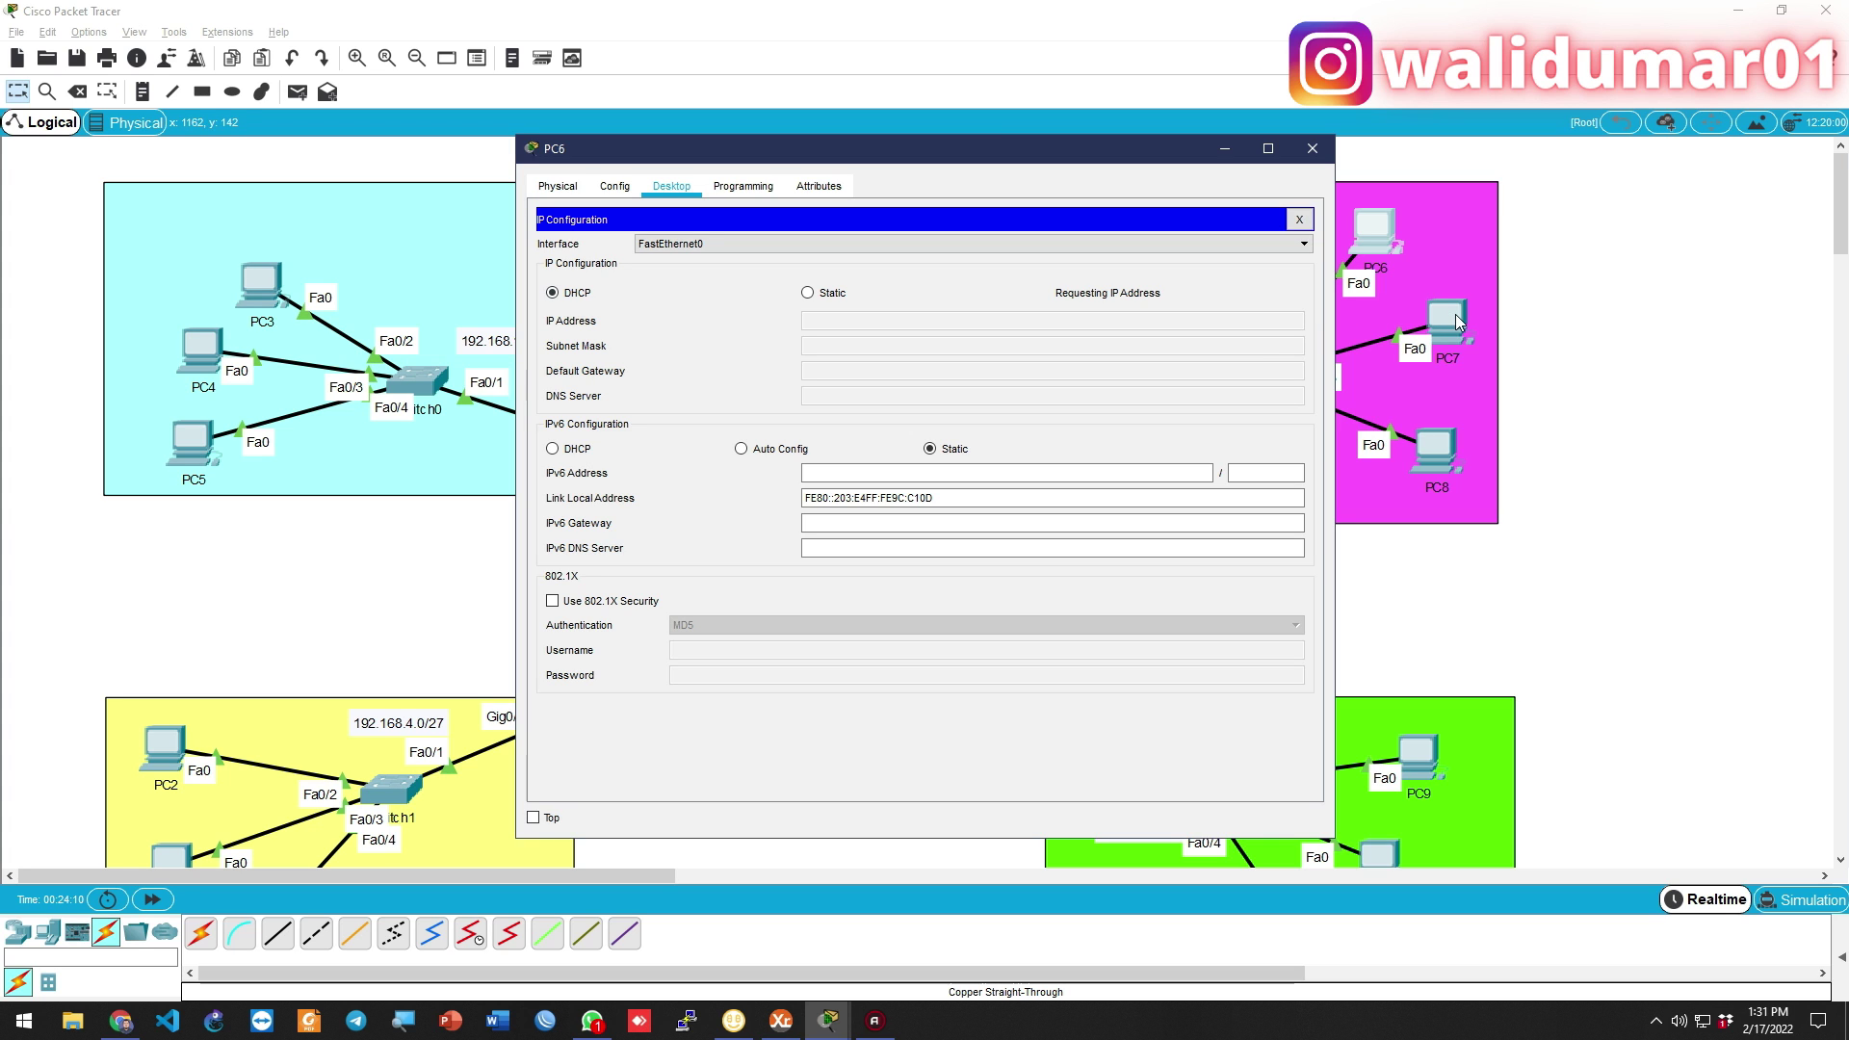
left_click(1449, 323)
left_click(671, 185)
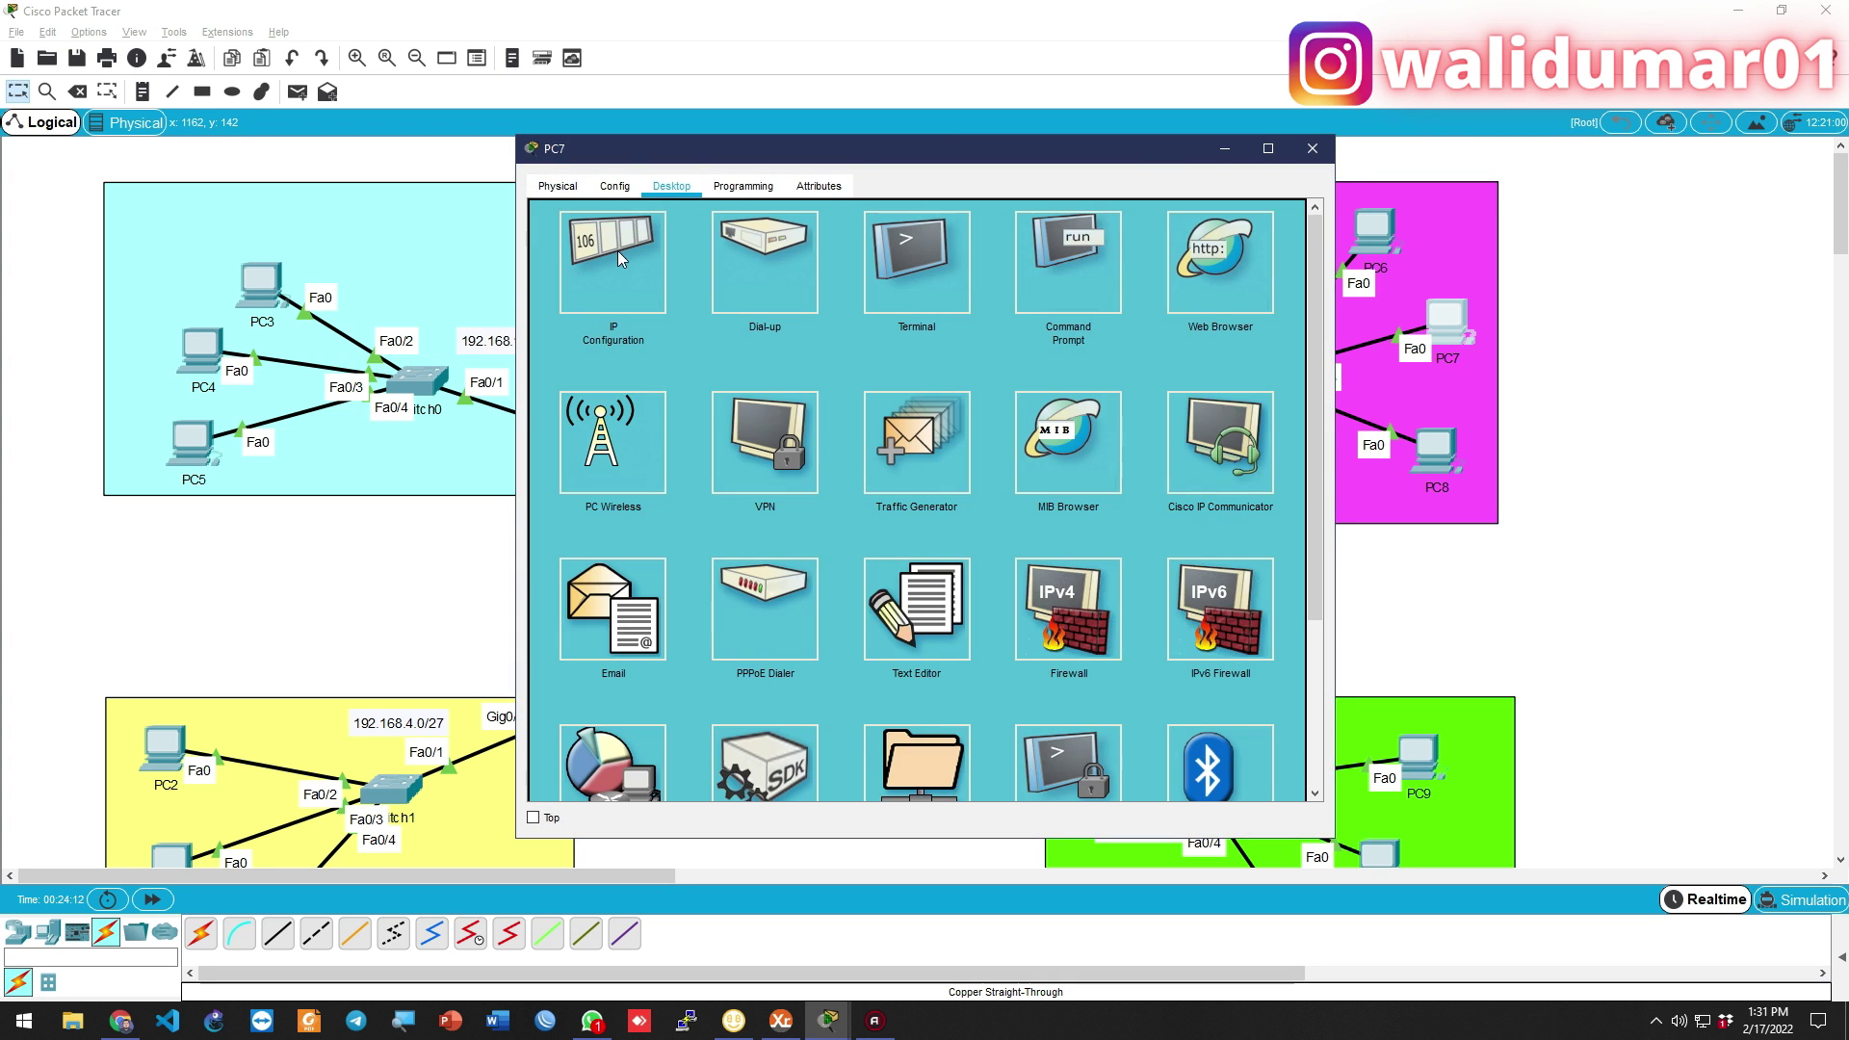
left_click(617, 253)
left_click(574, 292)
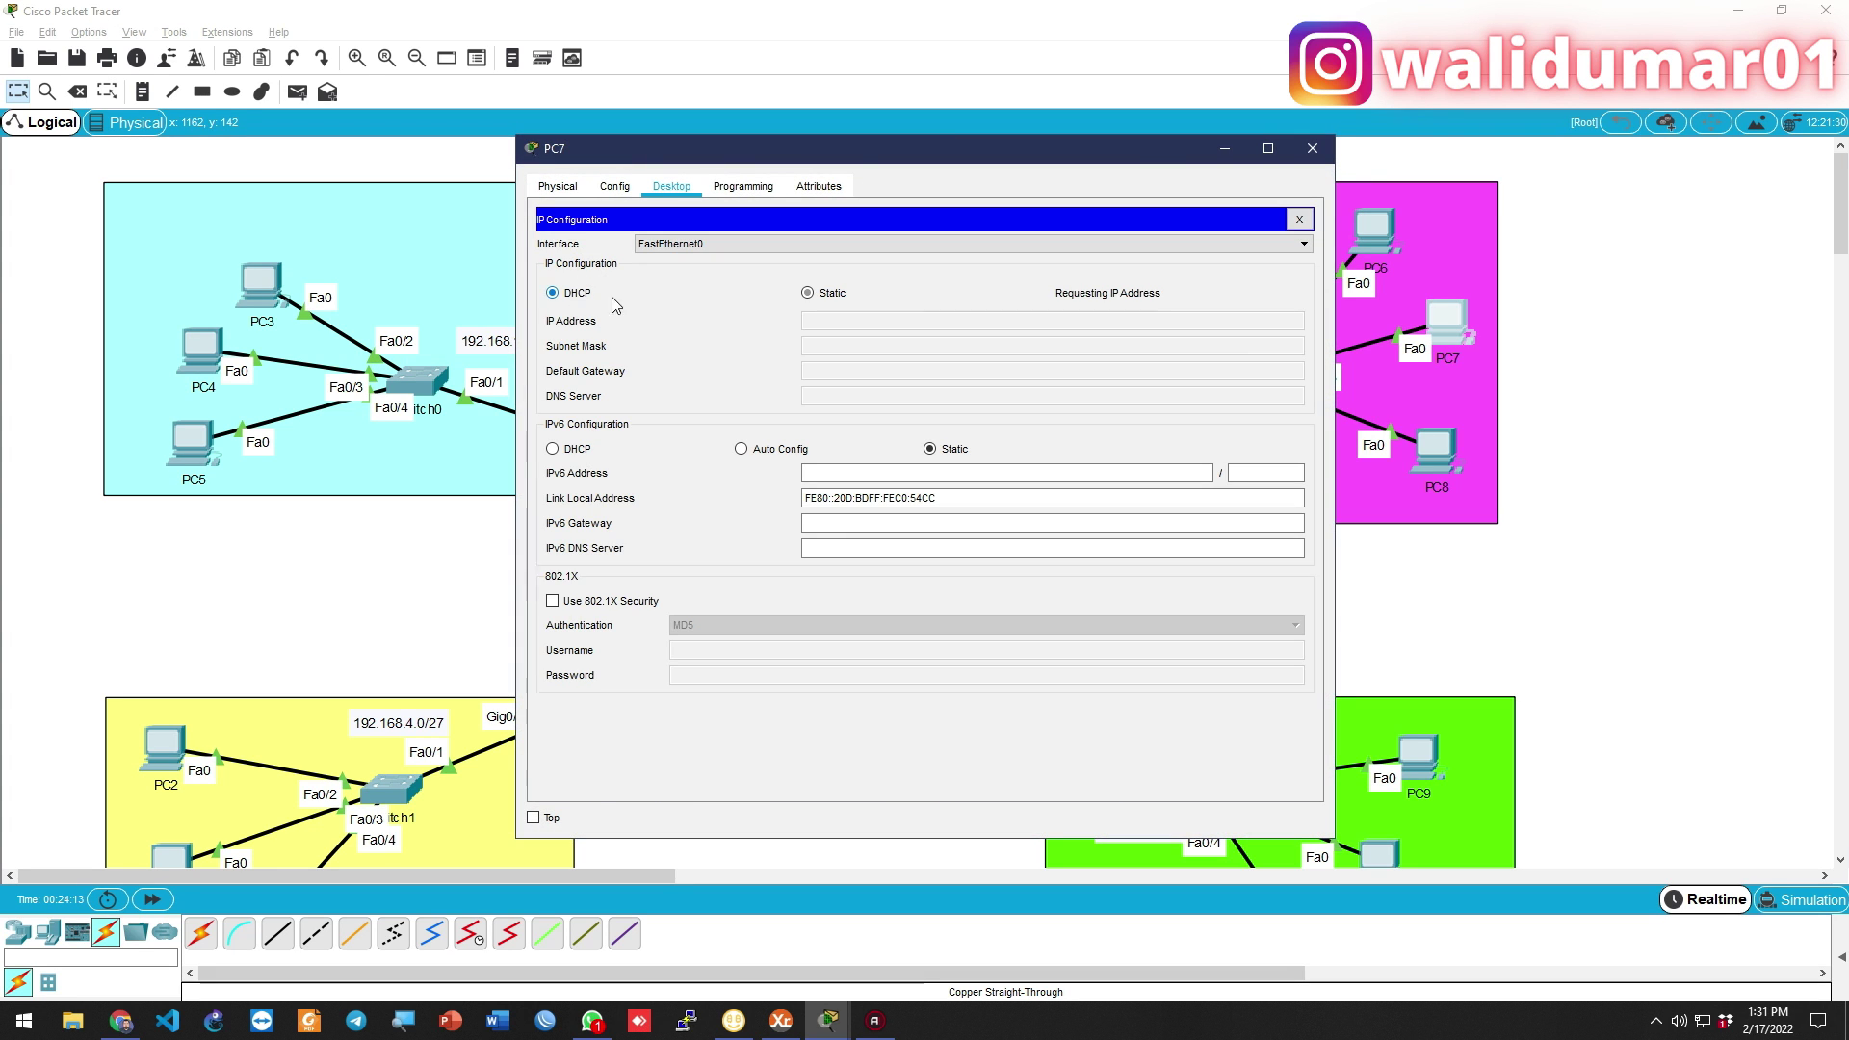
Set PC8's IPv4 configuration to DHCP and close its window
left_click(1430, 449)
left_click(667, 187)
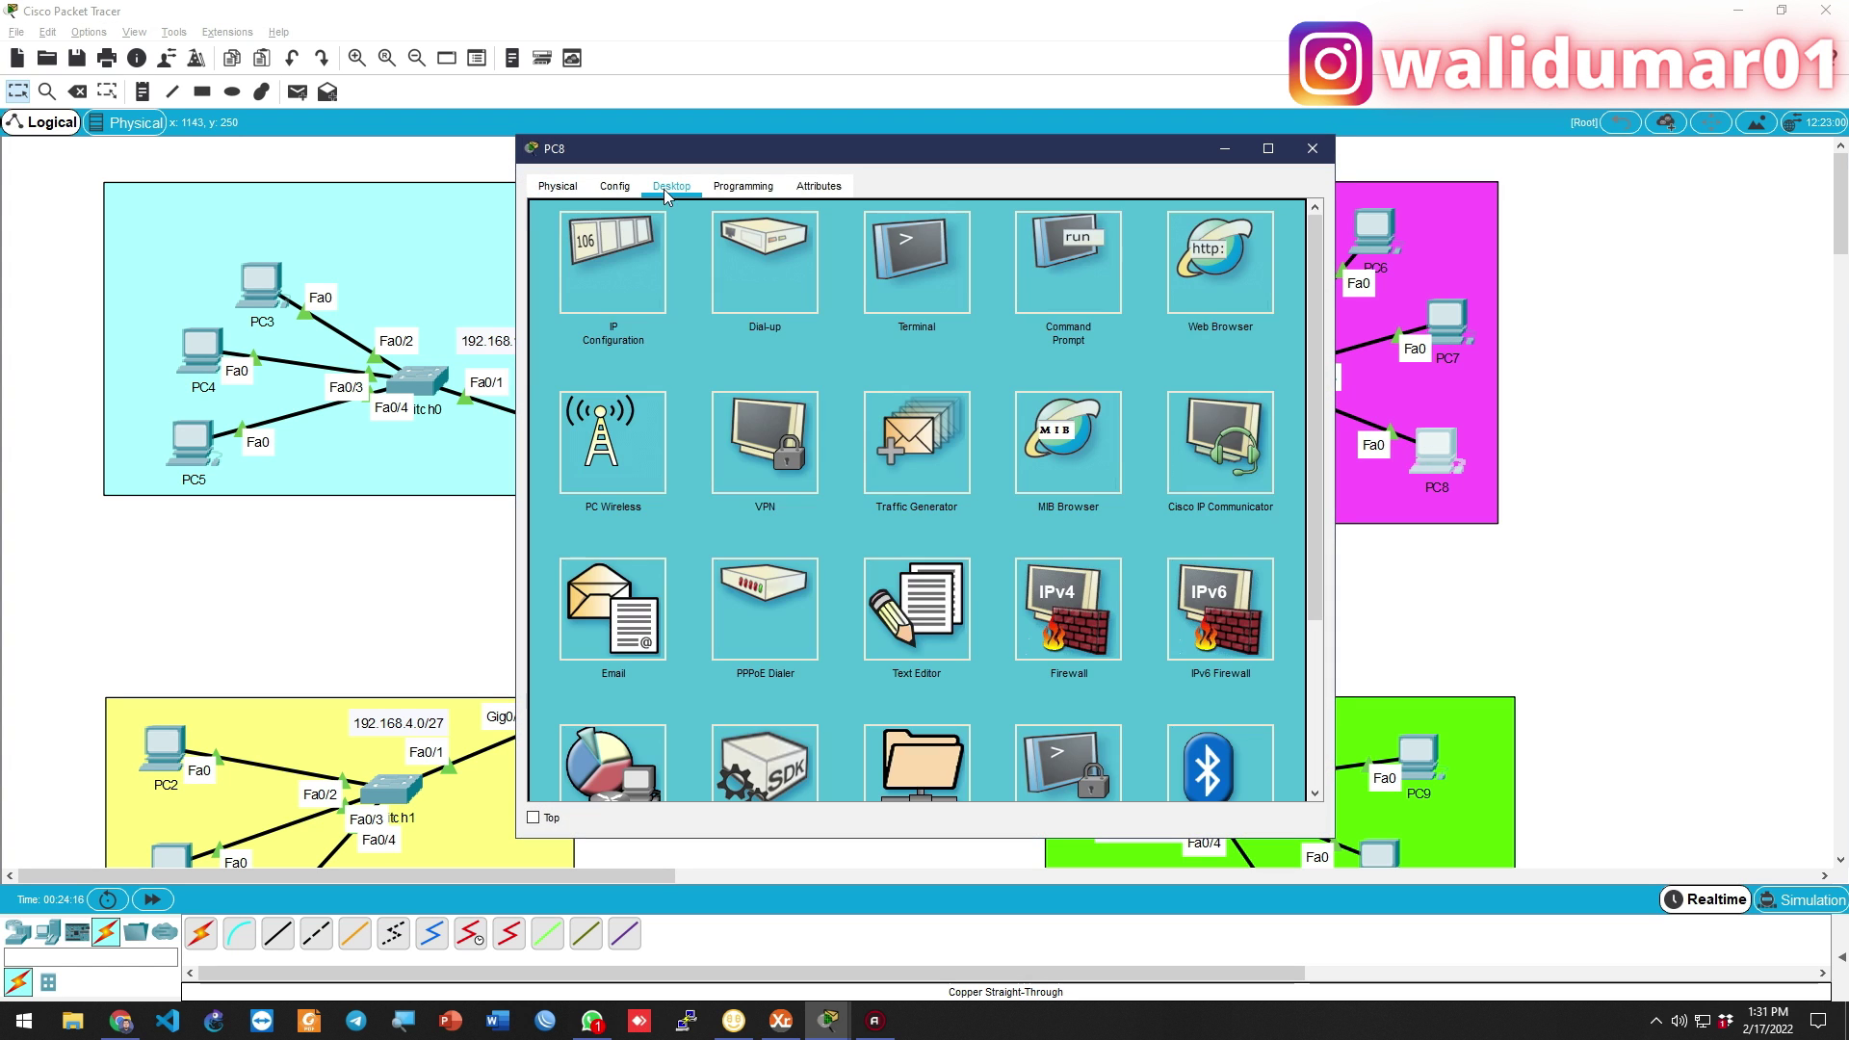
left_click(612, 260)
left_click(551, 293)
scroll(1570, 687, "down", 3)
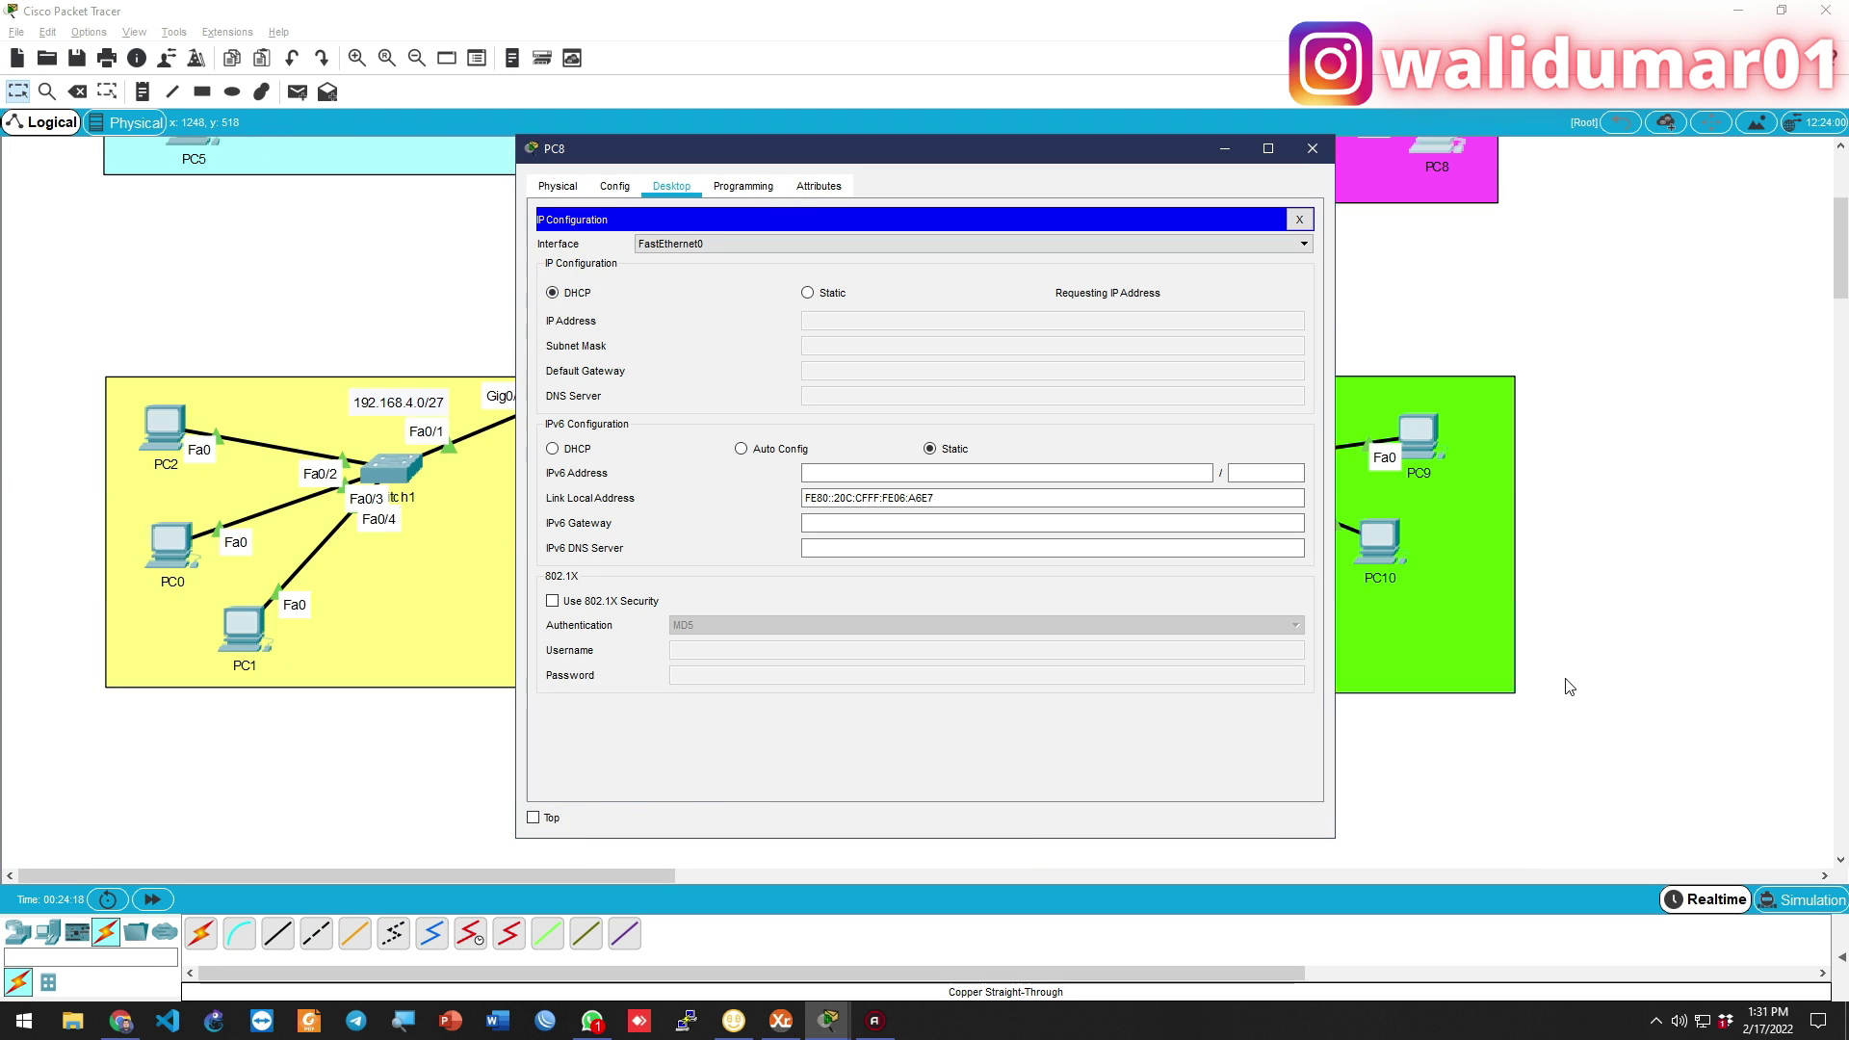
left_click(1311, 148)
Set the IPv4 configuration of PC9 and PC10 in the 192.168.3.0/27 network to DHCP
left_click(1437, 443)
left_click(1438, 442)
left_click(671, 186)
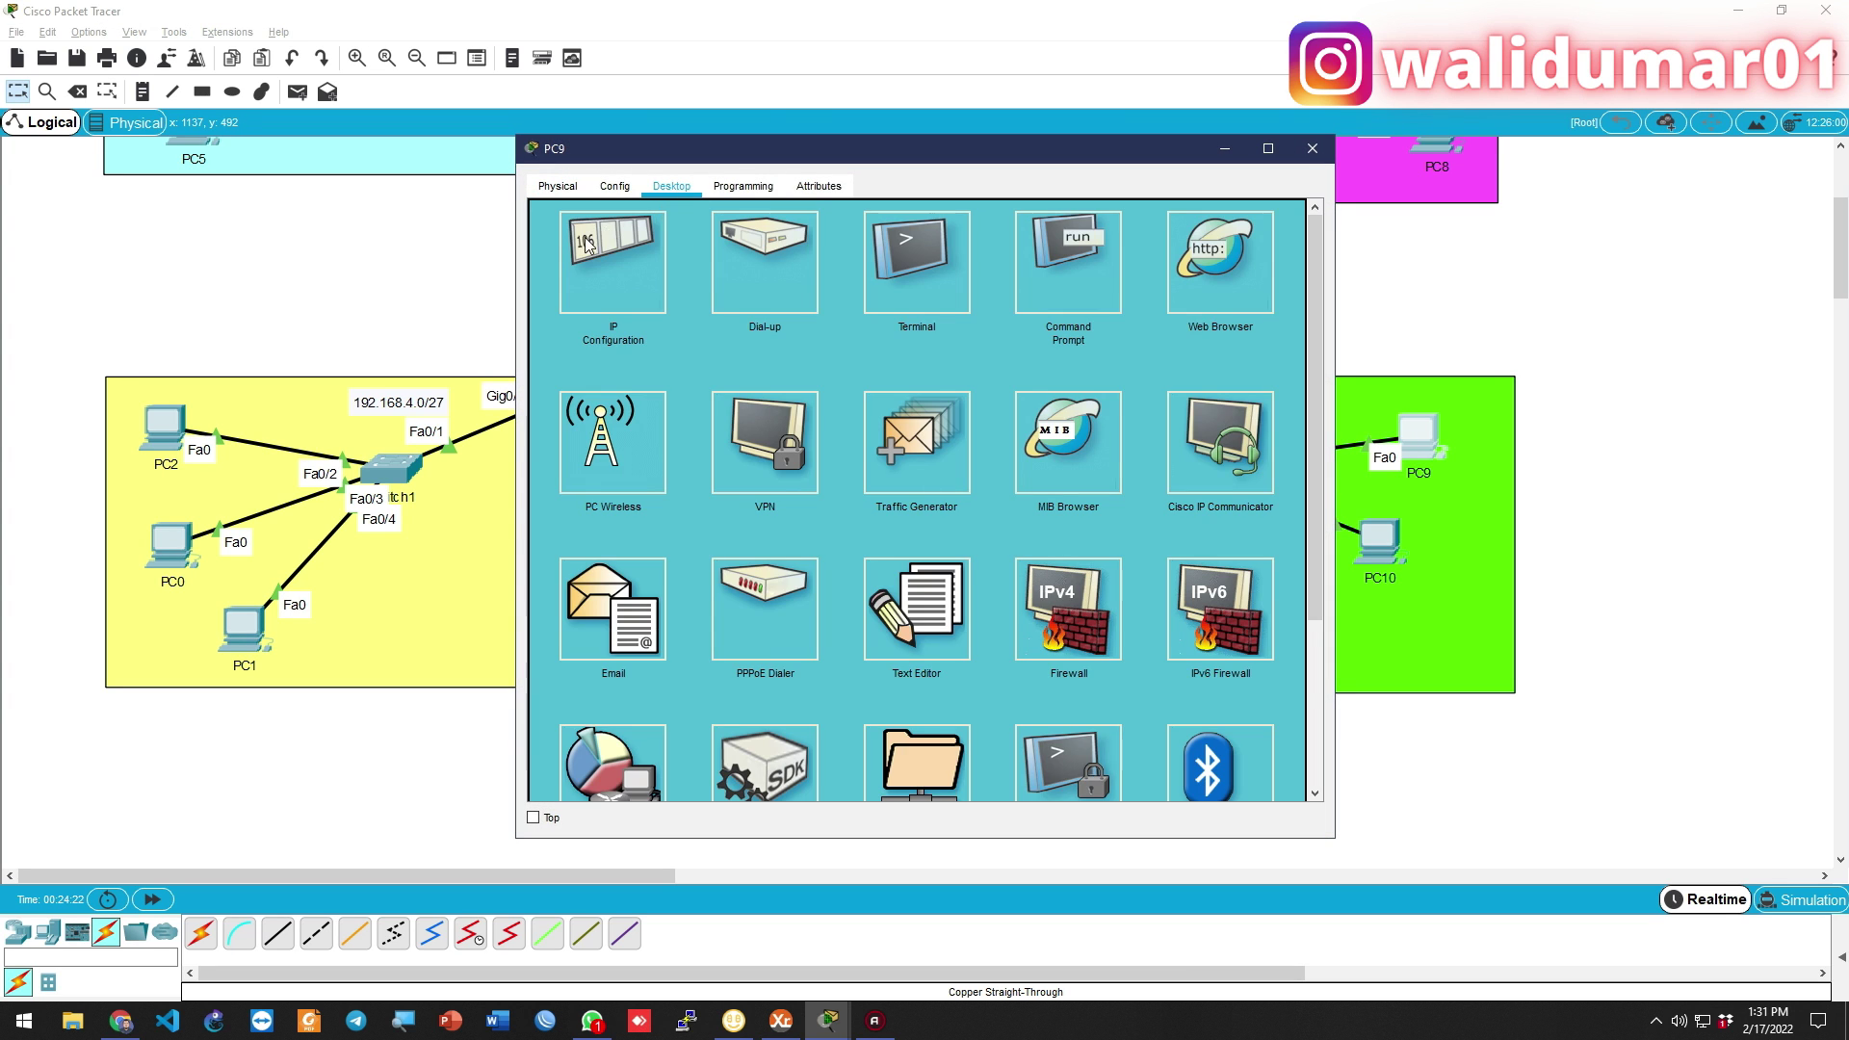
left_click(578, 268)
left_click(553, 293)
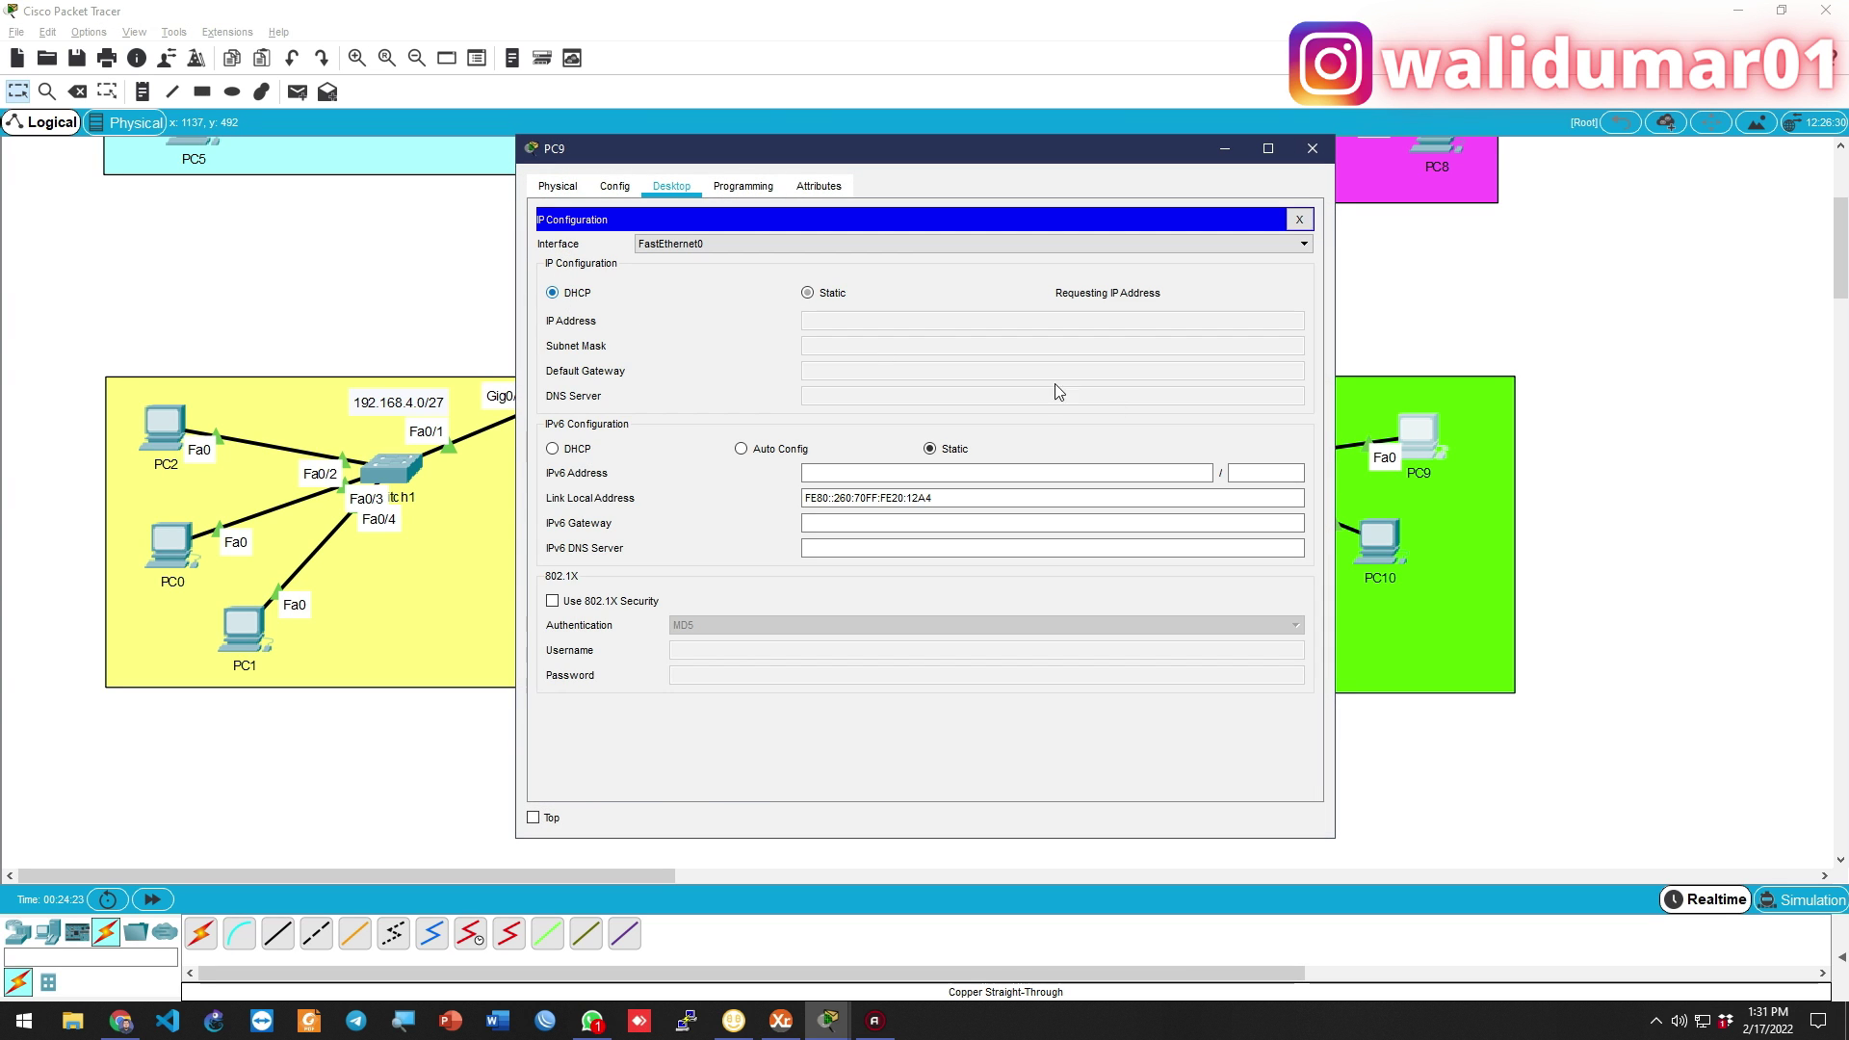
left_click(1380, 541)
left_click(684, 191)
left_click(603, 255)
left_click(552, 293)
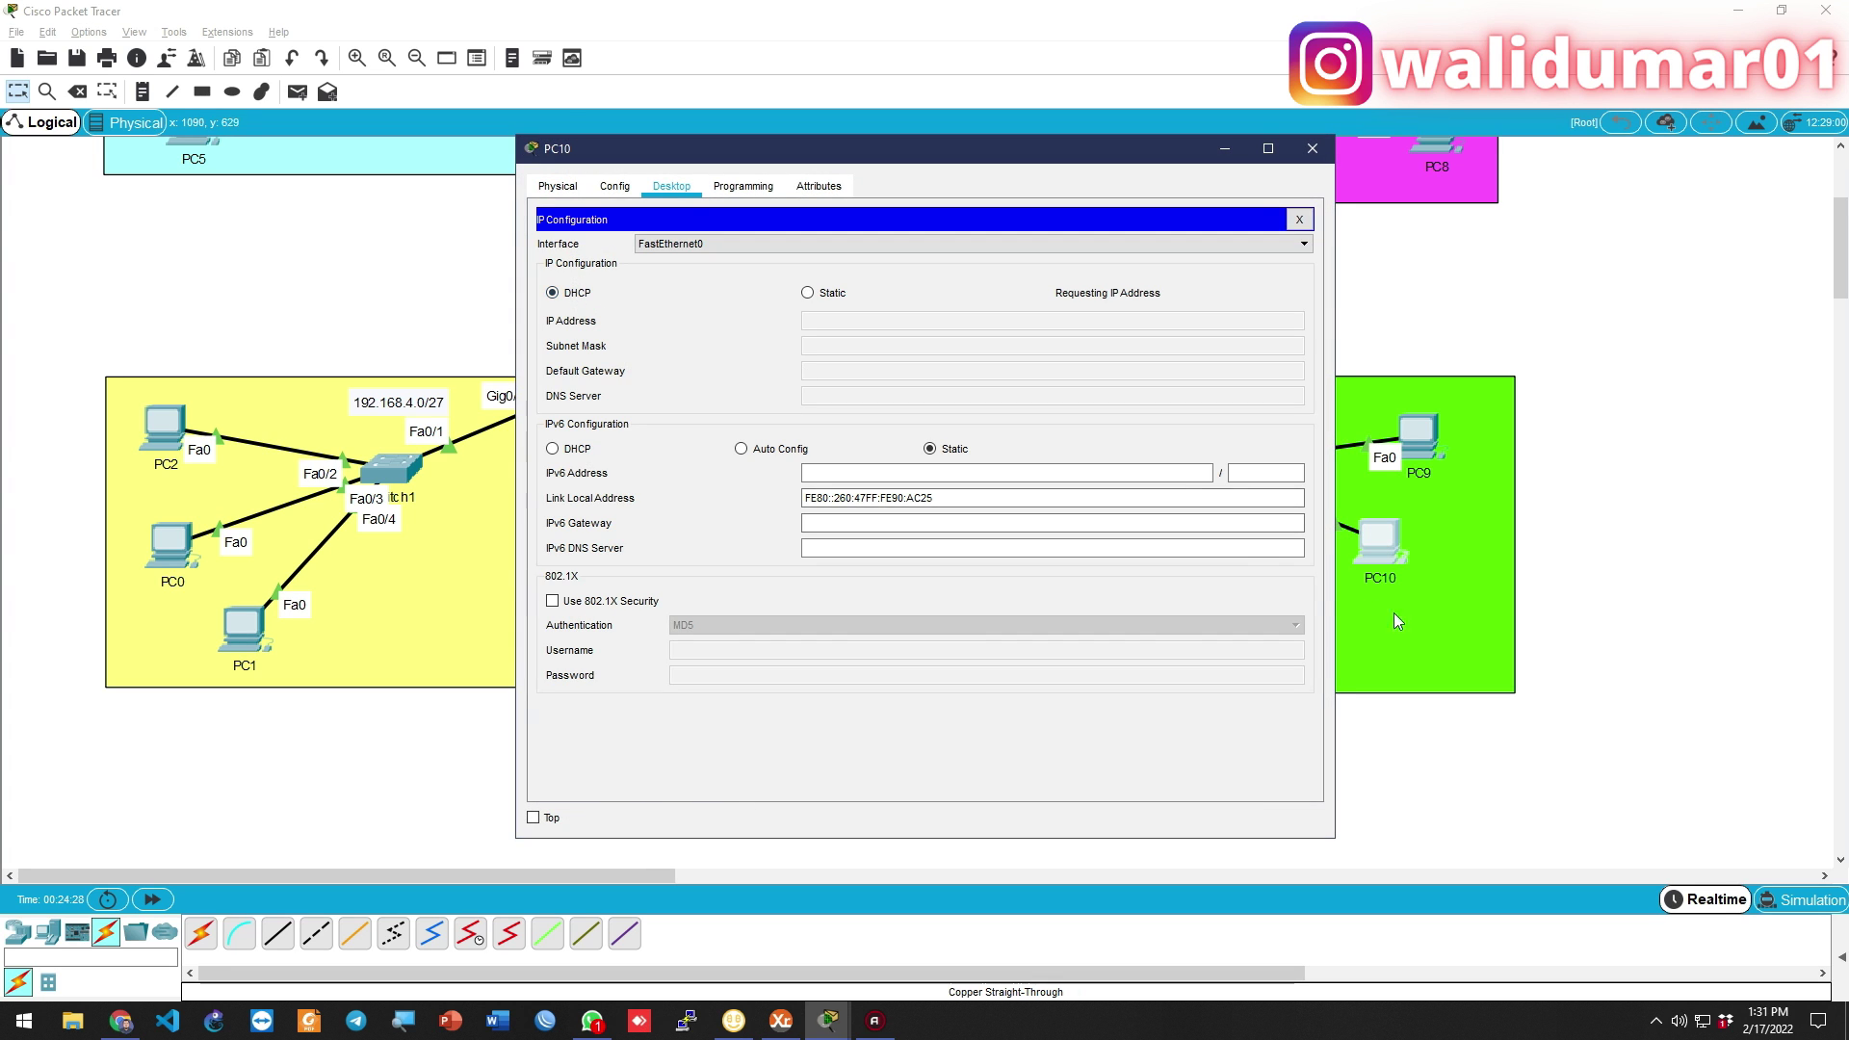
left_click(1311, 148)
Set the IPv4 configuration of PC11 in the 192.168.3.0/27 network to DHCP
left_click(1291, 606)
left_click(671, 186)
left_click(605, 255)
left_click(554, 292)
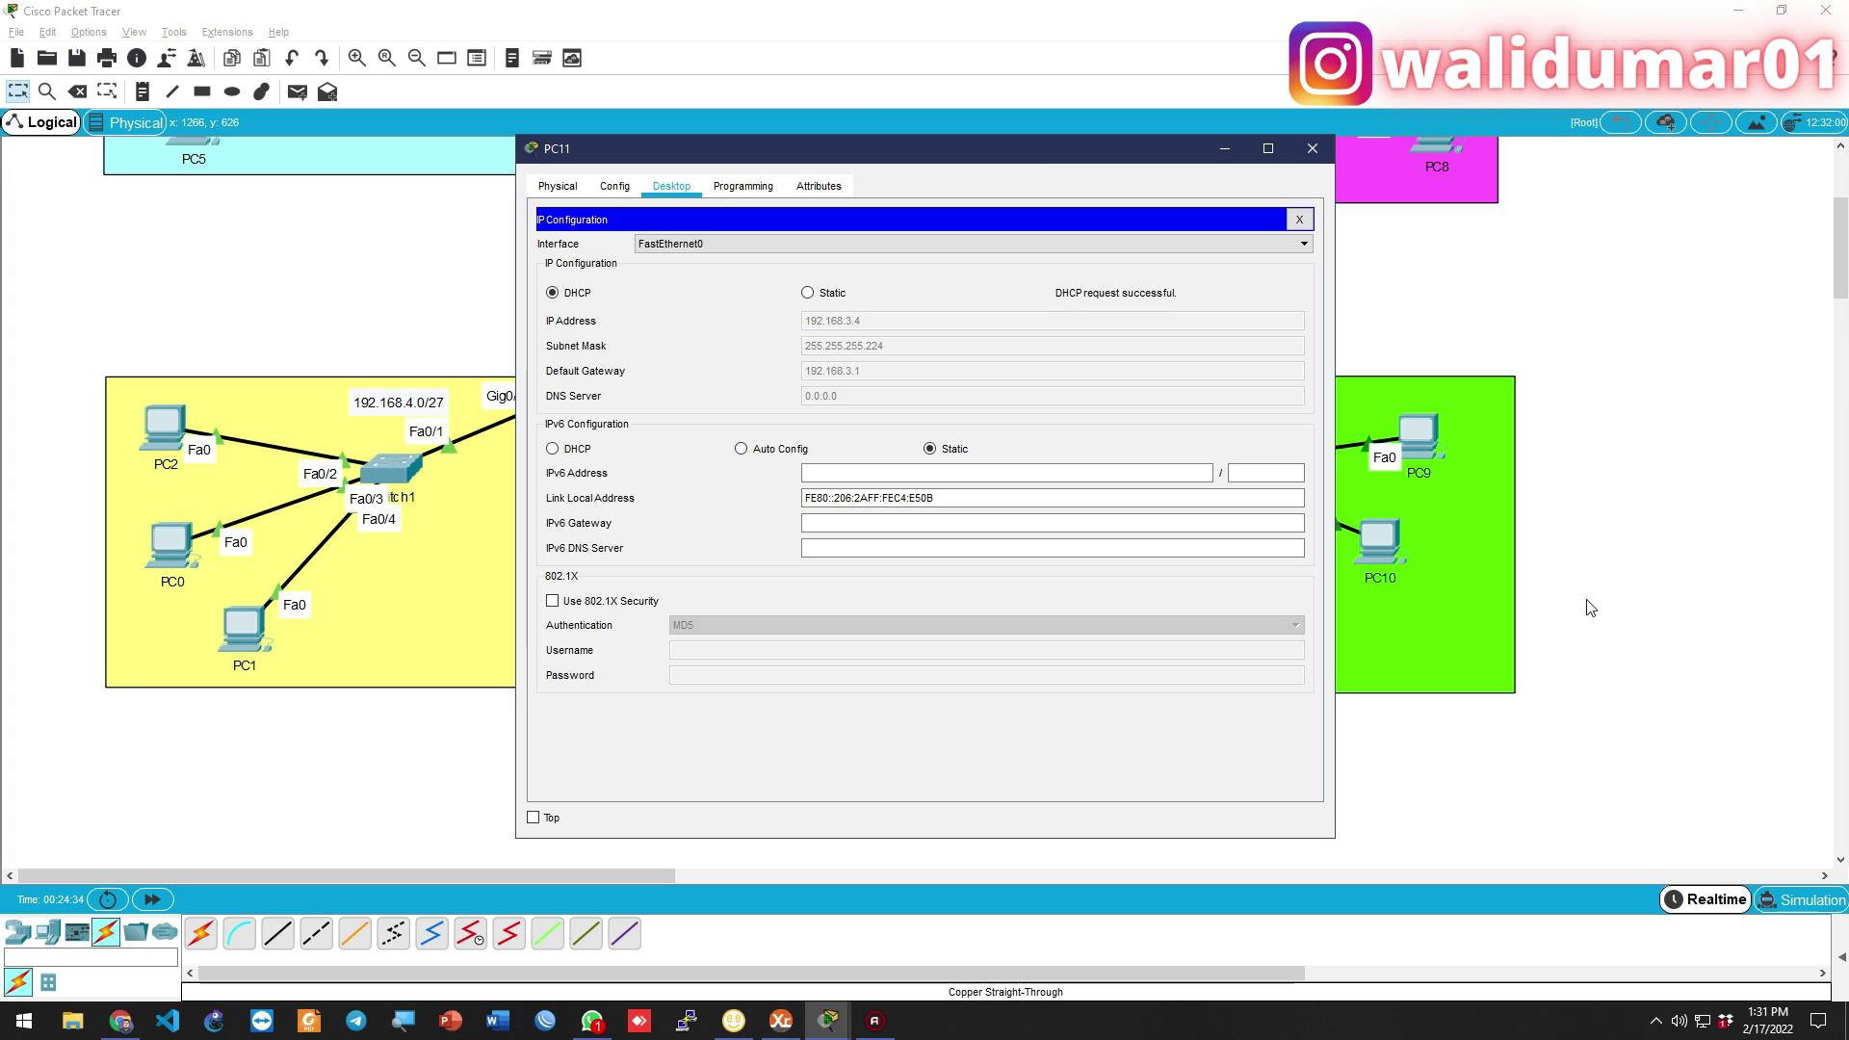
left_click(1590, 608)
Set the IPv4 configuration of PC2 and PC0 in the 192.168.4.0/27 network to DHCP
left_click(164, 426)
left_click(671, 186)
left_click(605, 255)
left_click(555, 293)
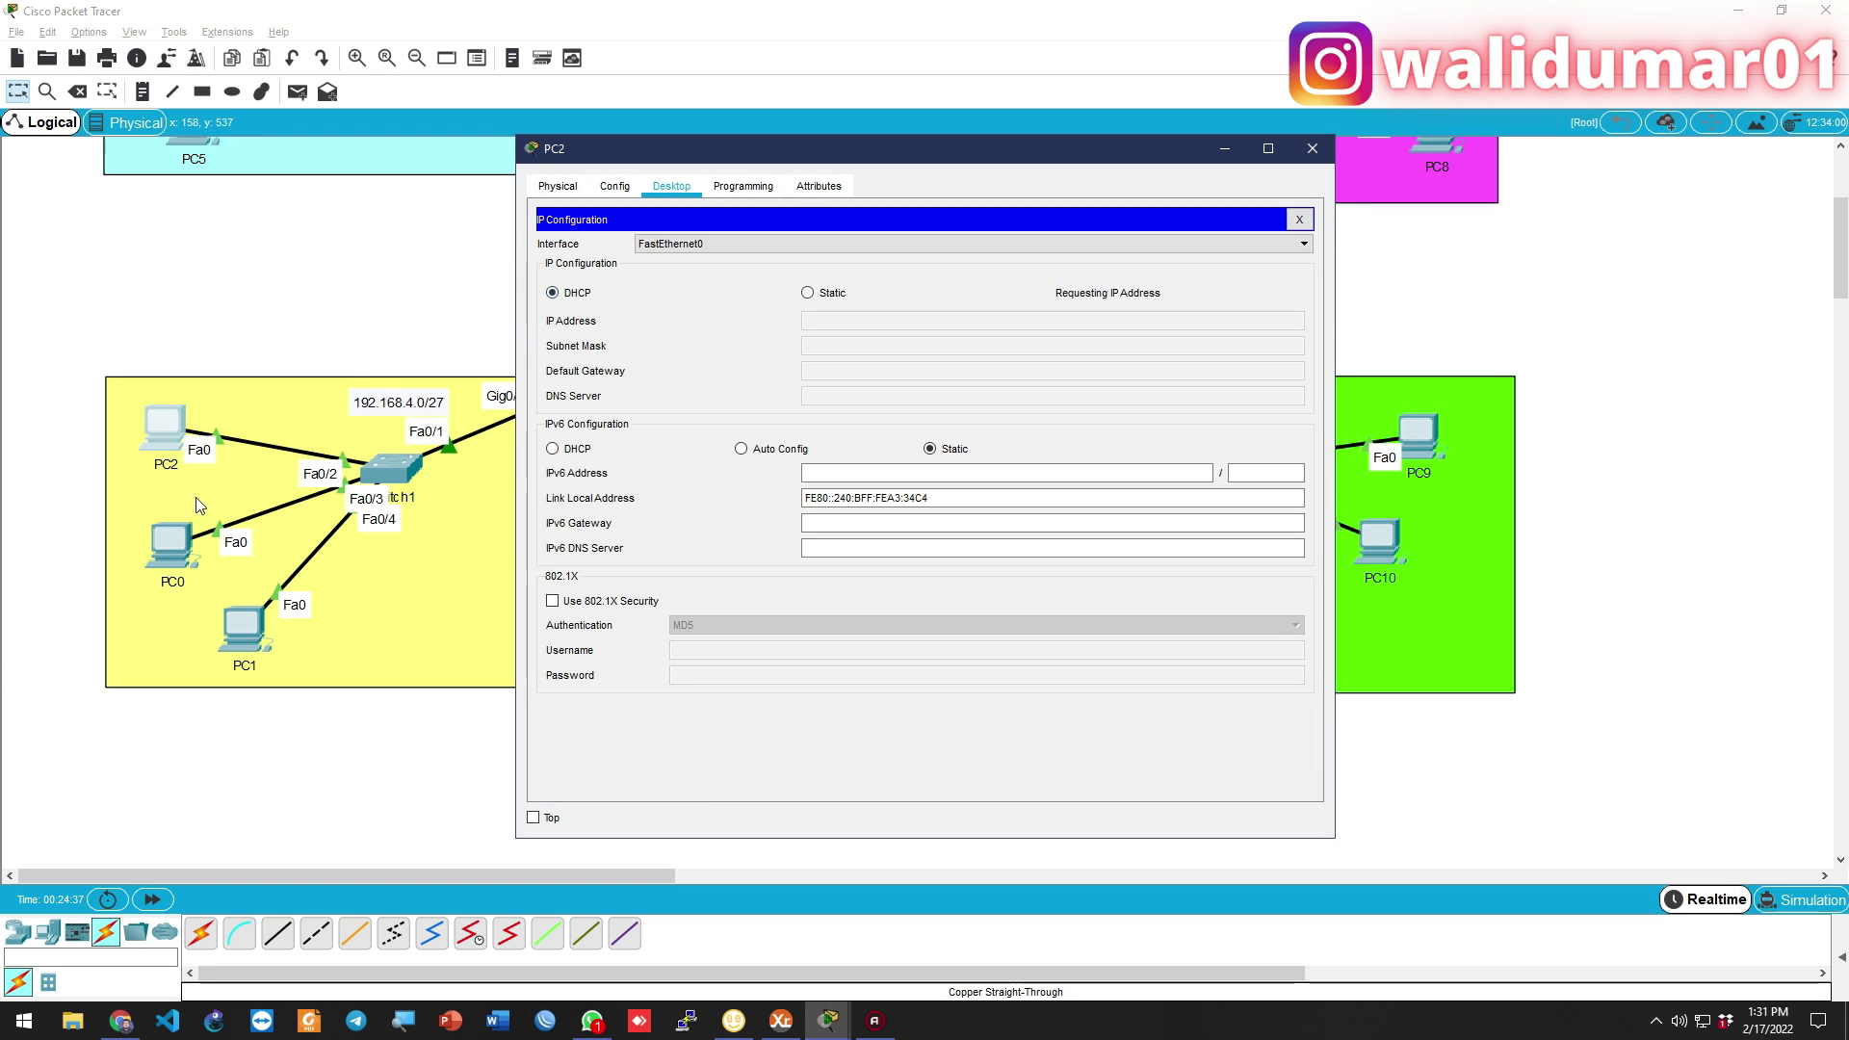
left_click(180, 549)
left_click(664, 192)
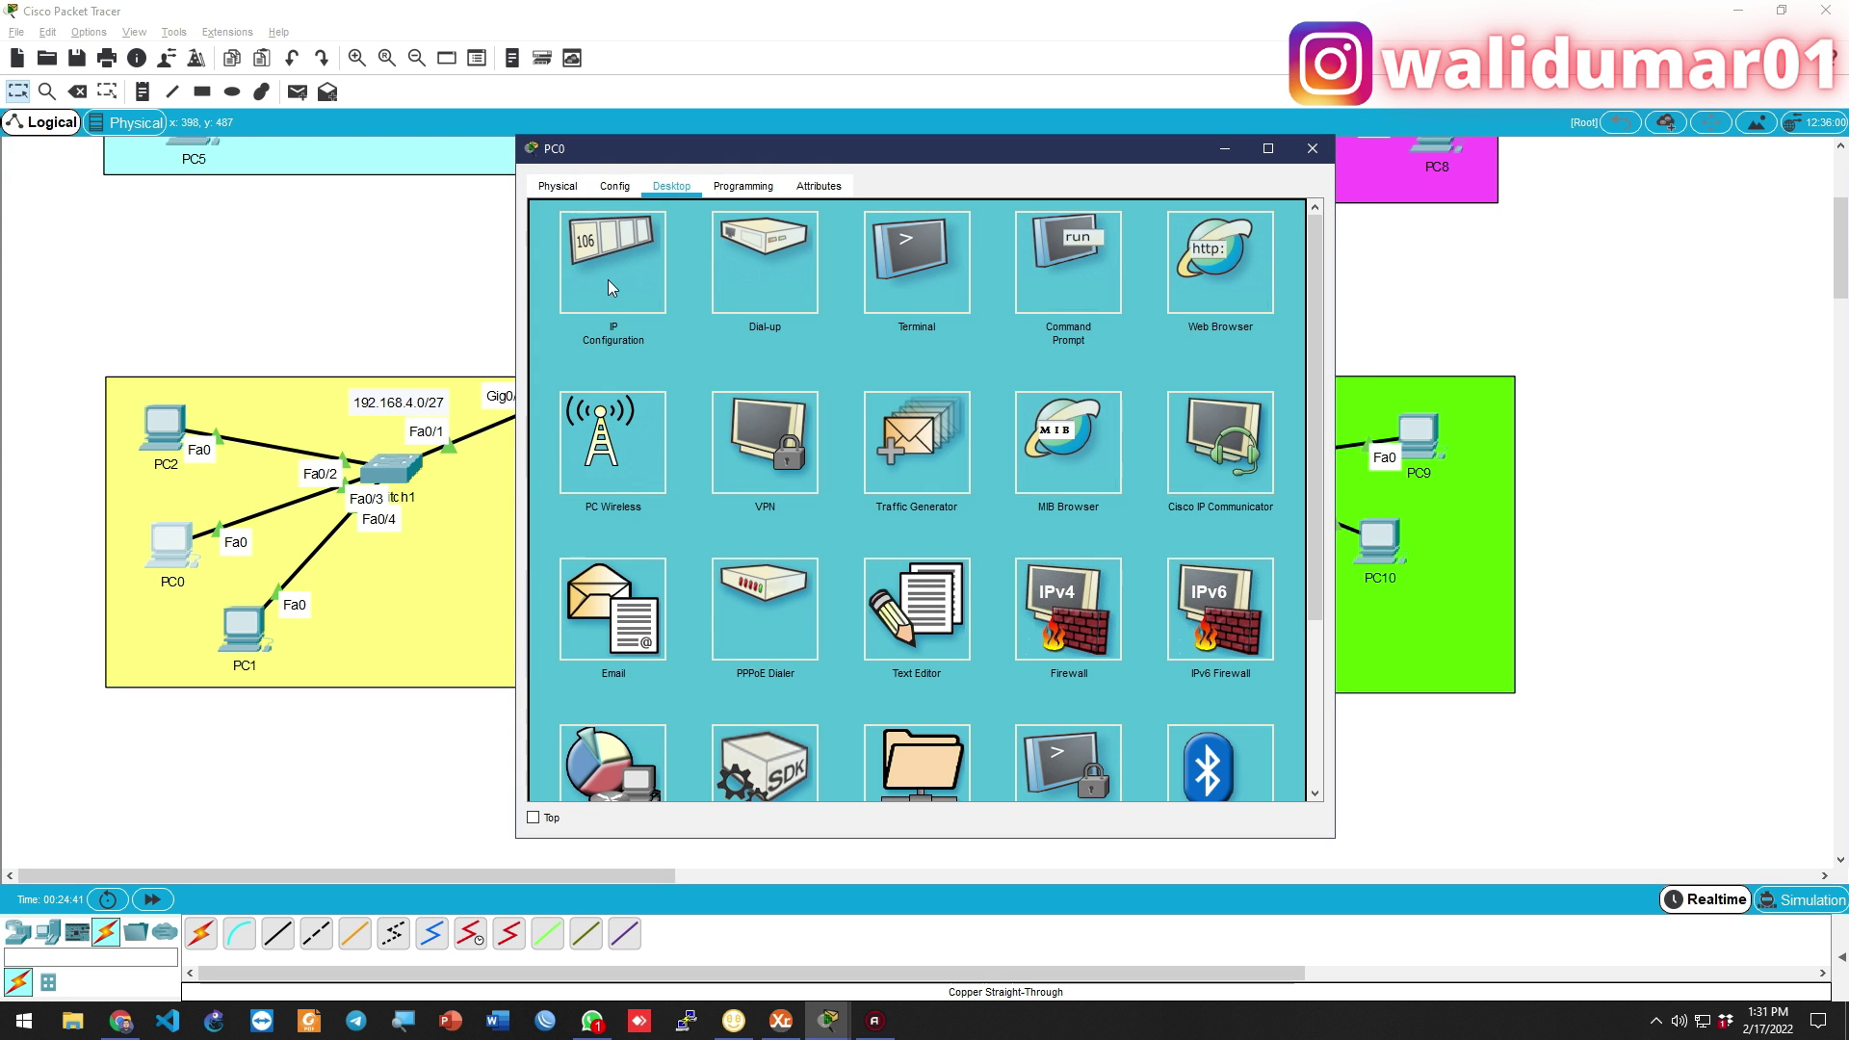
left_click(619, 265)
left_click(551, 293)
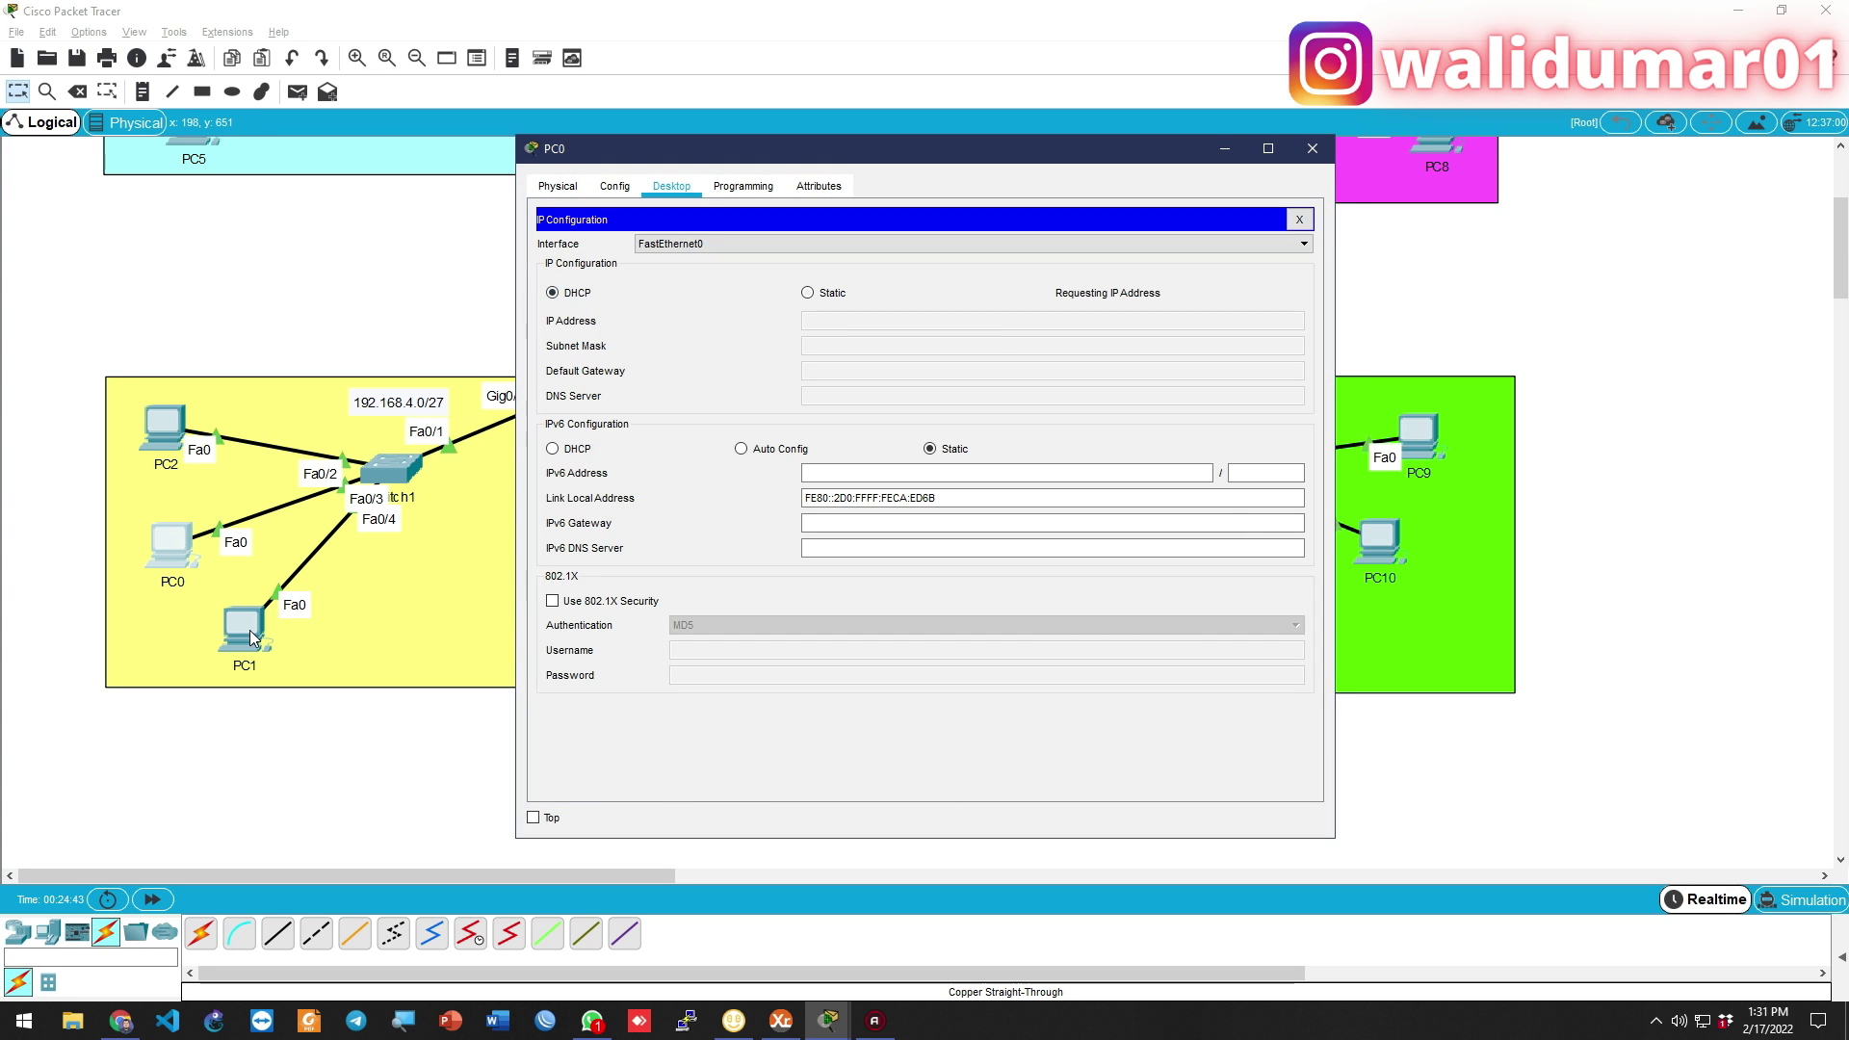
Set PC1's IPv4 configuration to DHCP and return to the topology
left_click(251, 629)
left_click(671, 186)
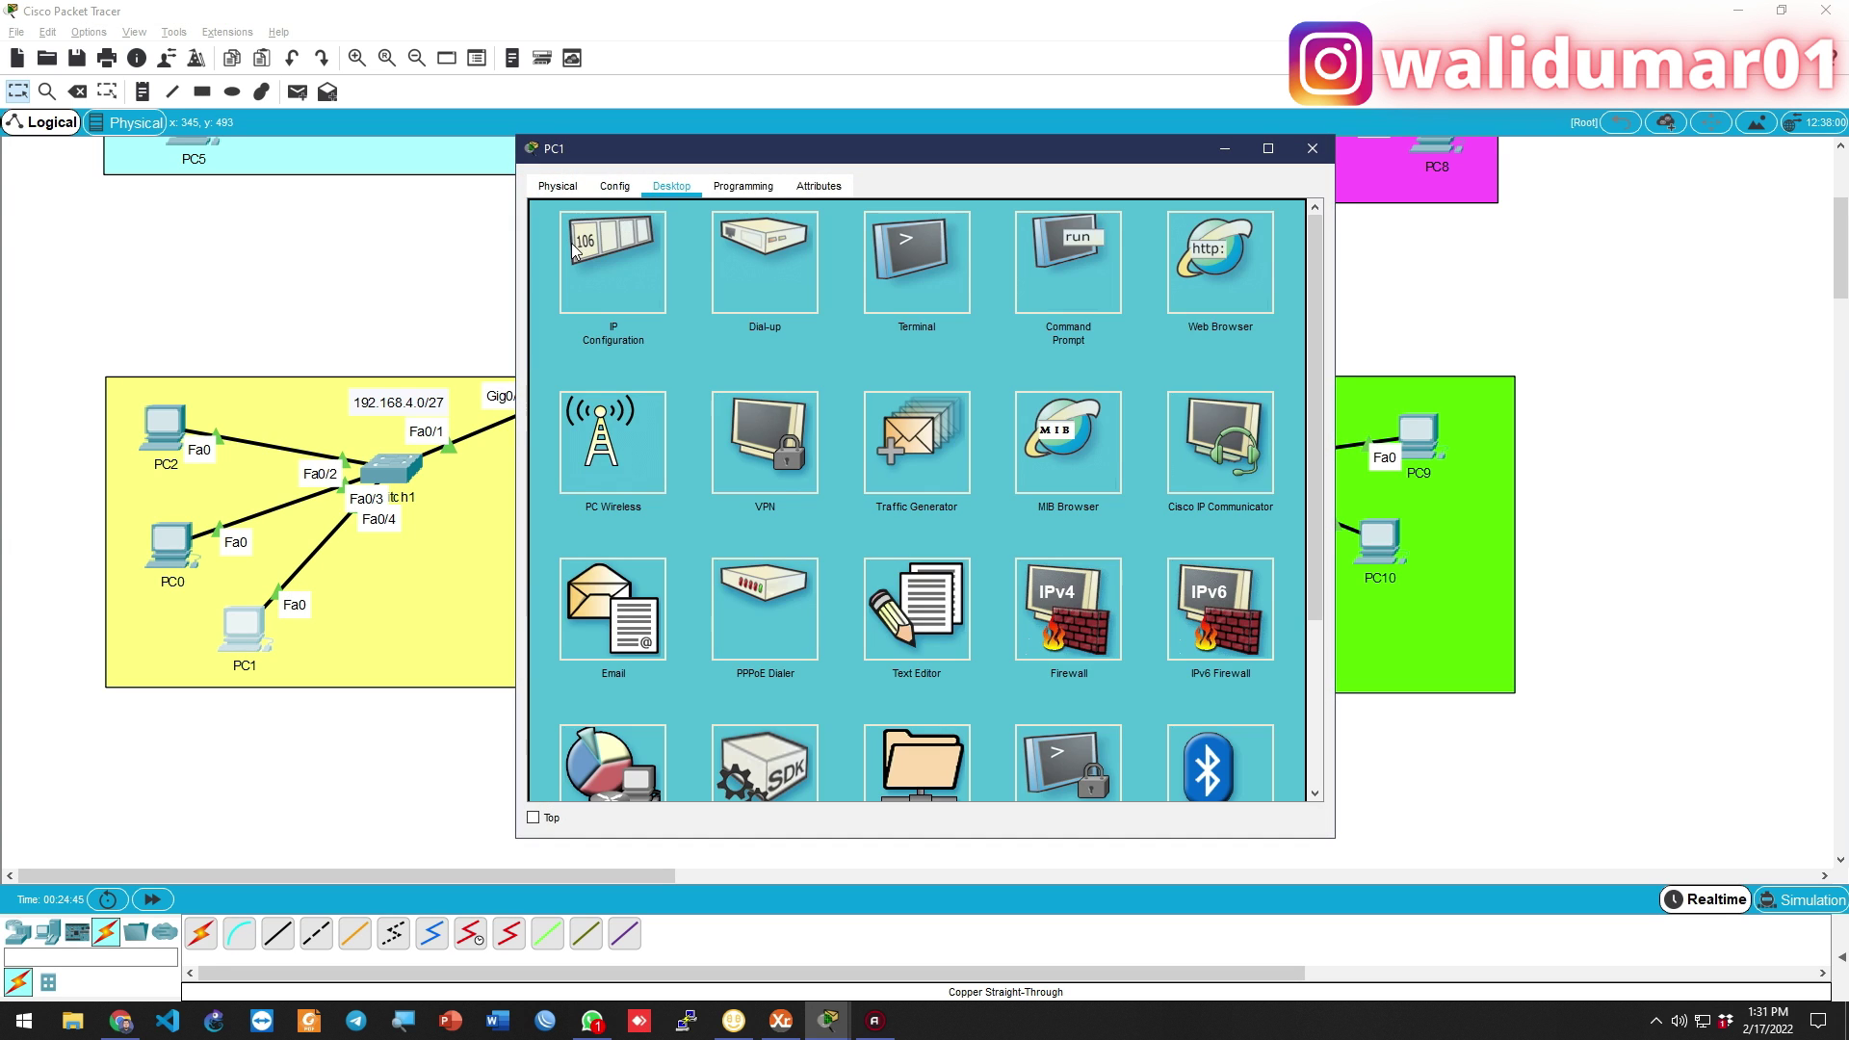
left_click(575, 248)
left_click(554, 293)
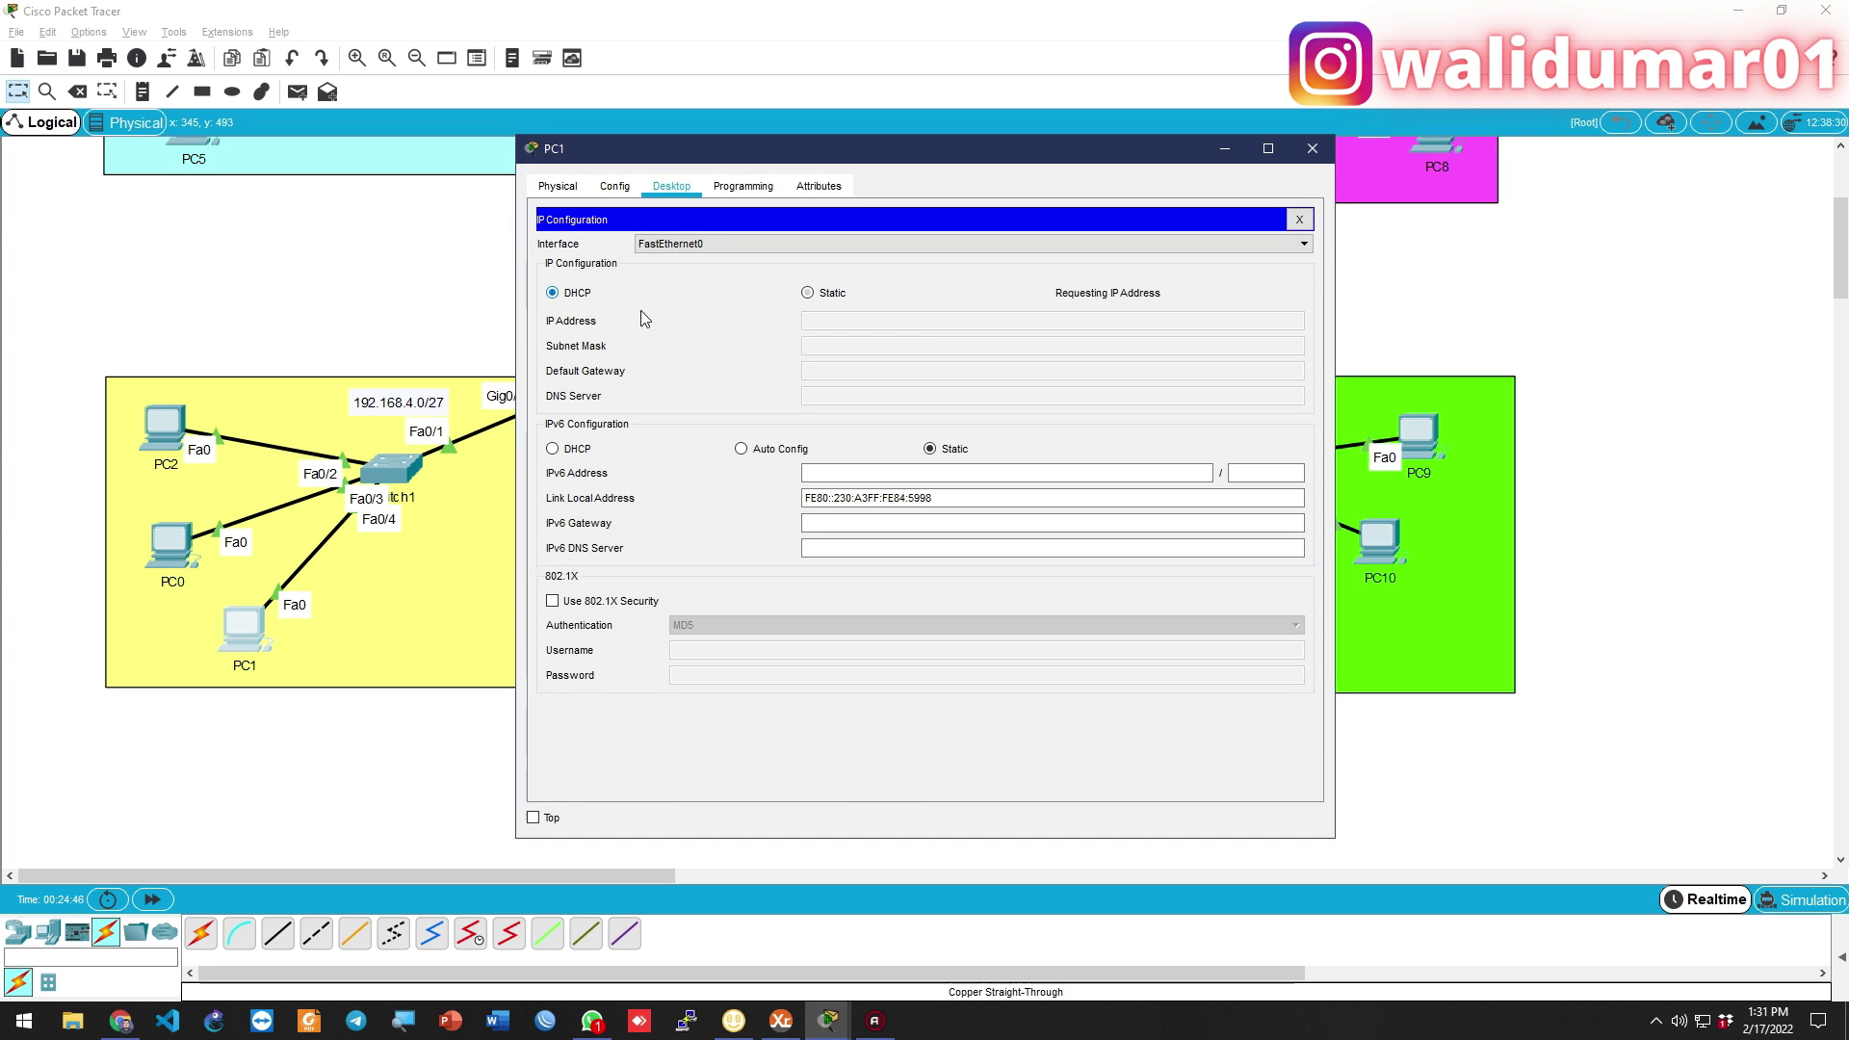
left_click(1477, 314)
Switch back to simulation mode and add a simple PDU from PC3 to PC6
scroll(1601, 421, "up", 3)
scroll(1013, 502, "down", 3)
scroll(1013, 502, "up", 3)
left_click(1772, 899)
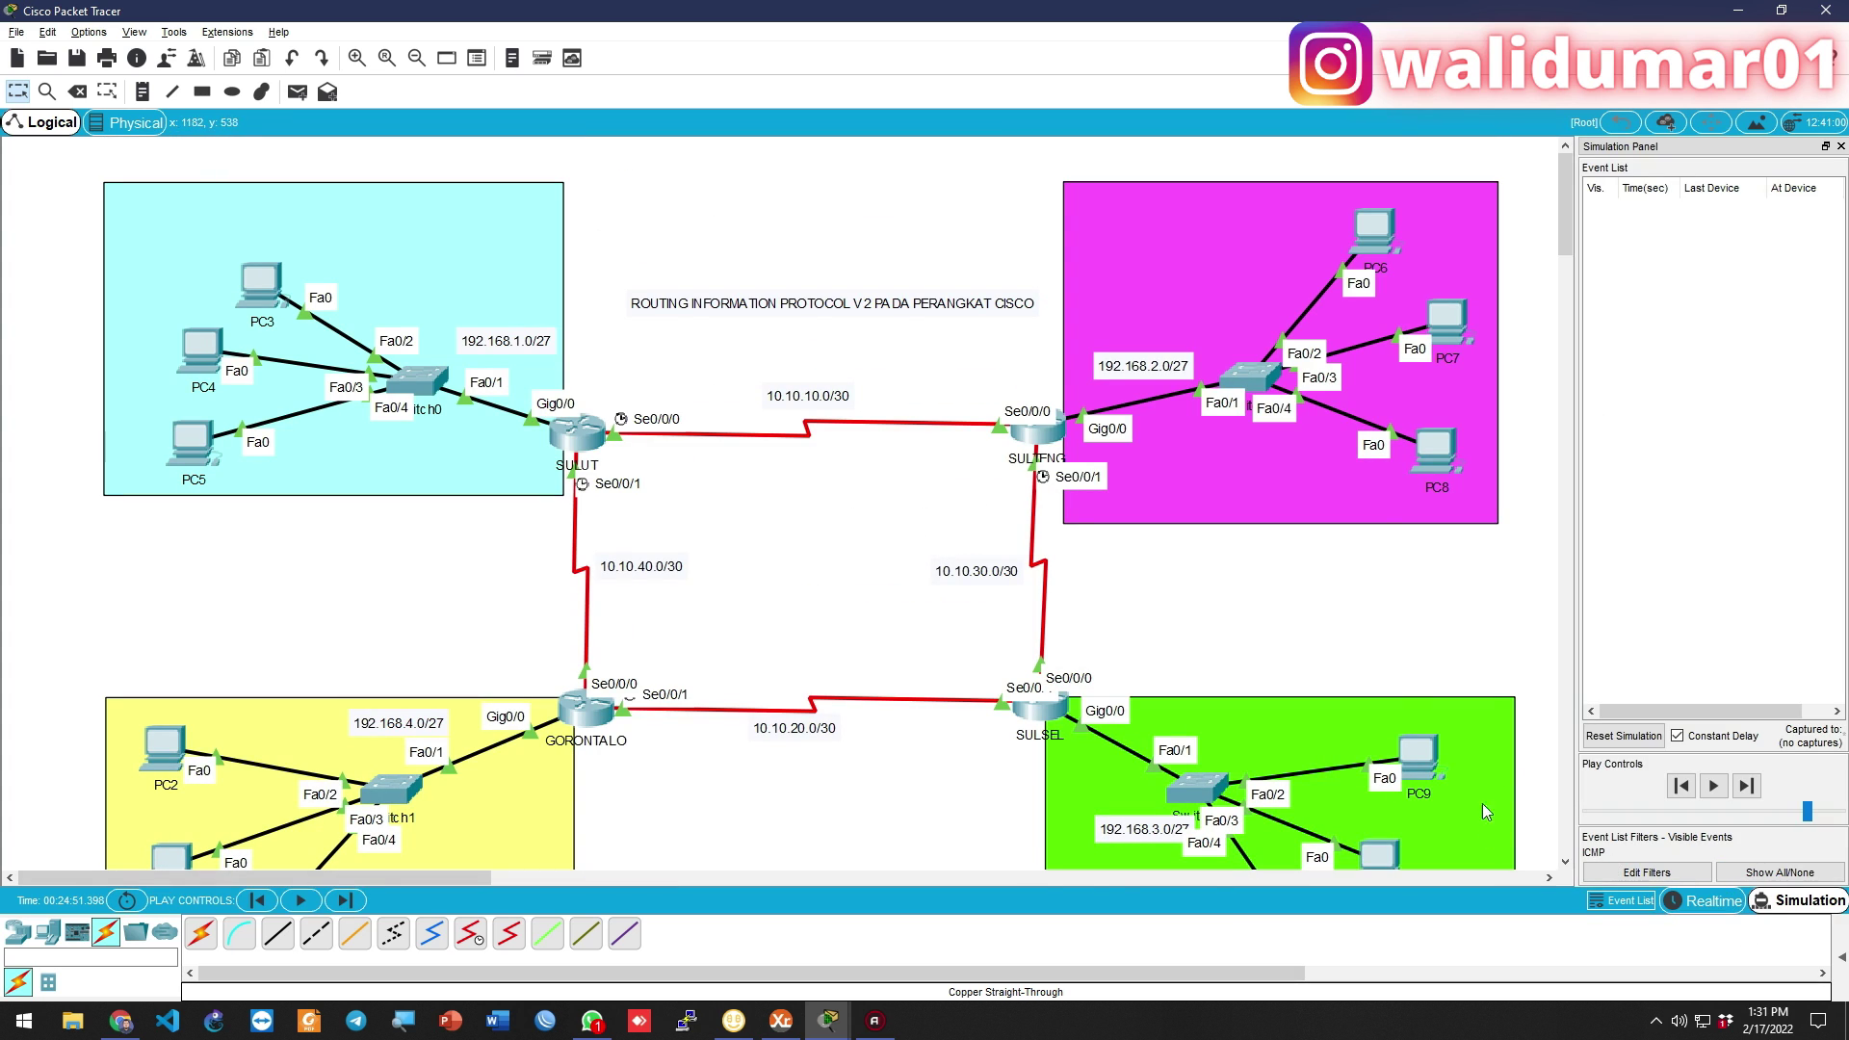
key("p")
left_click(260, 284)
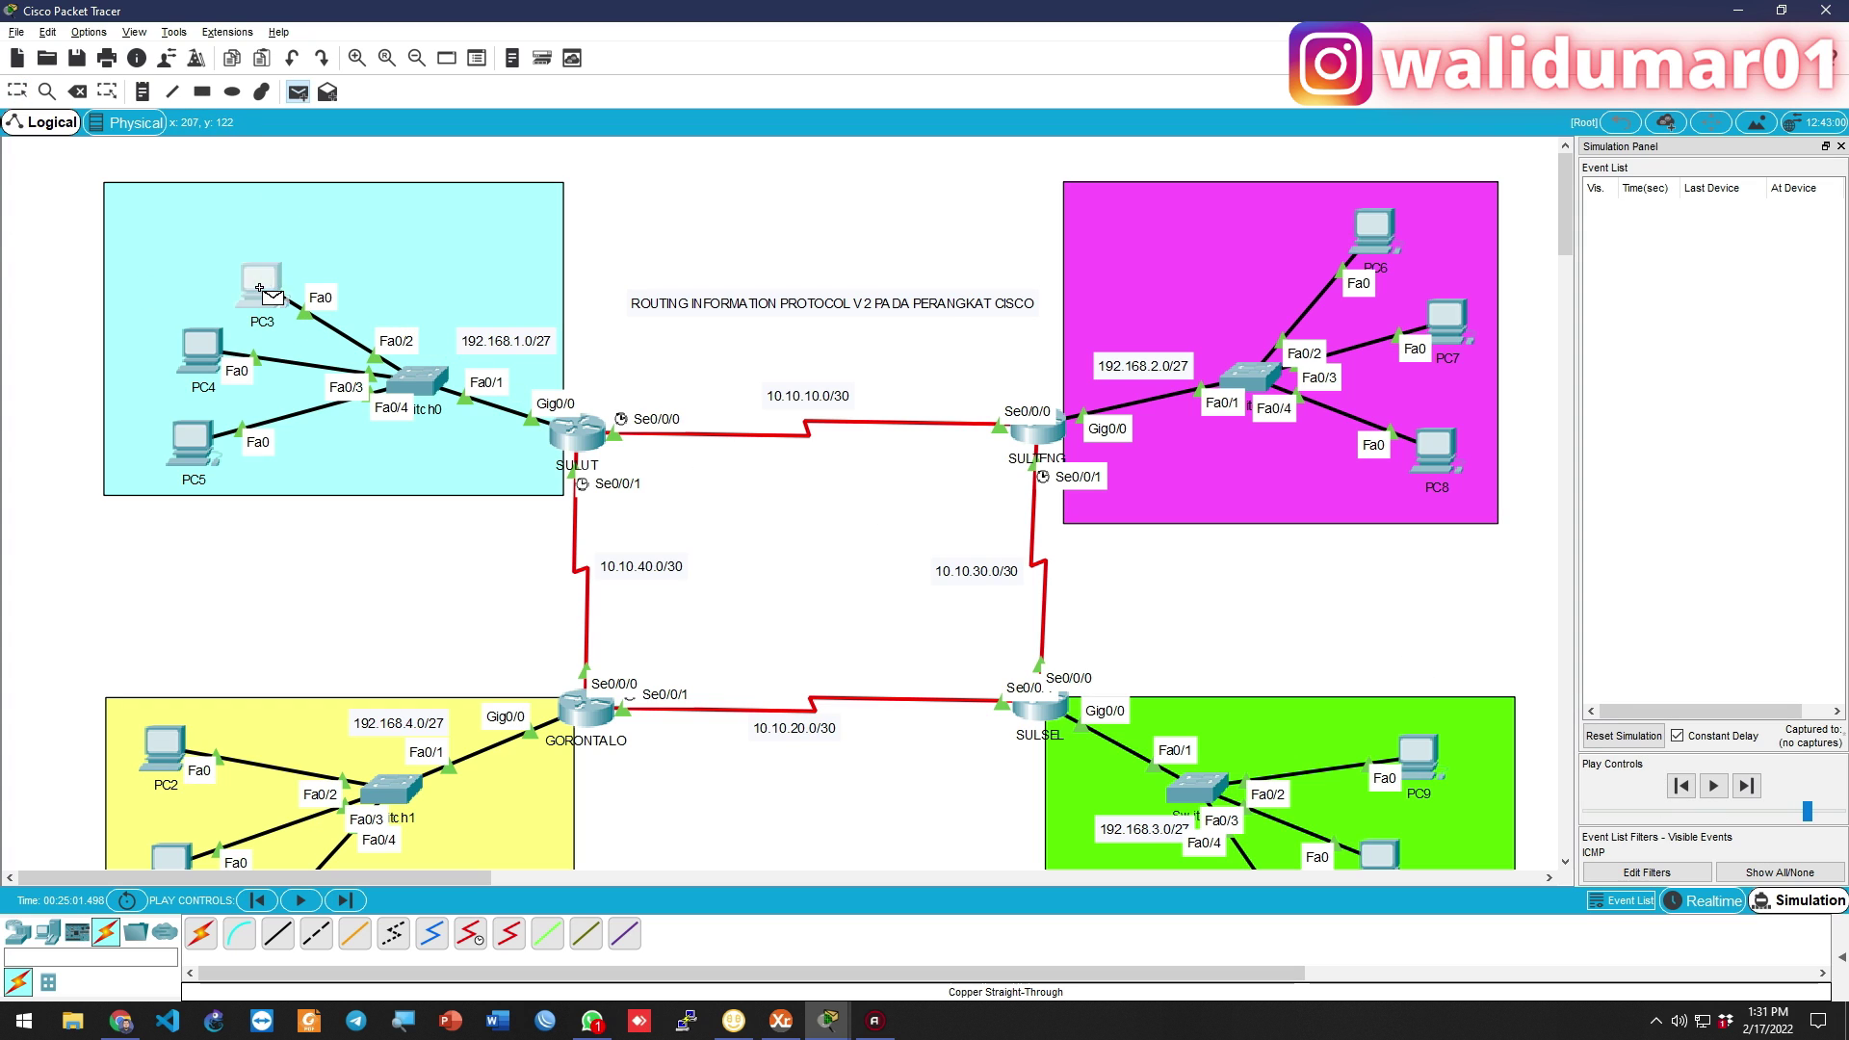
left_click(1374, 231)
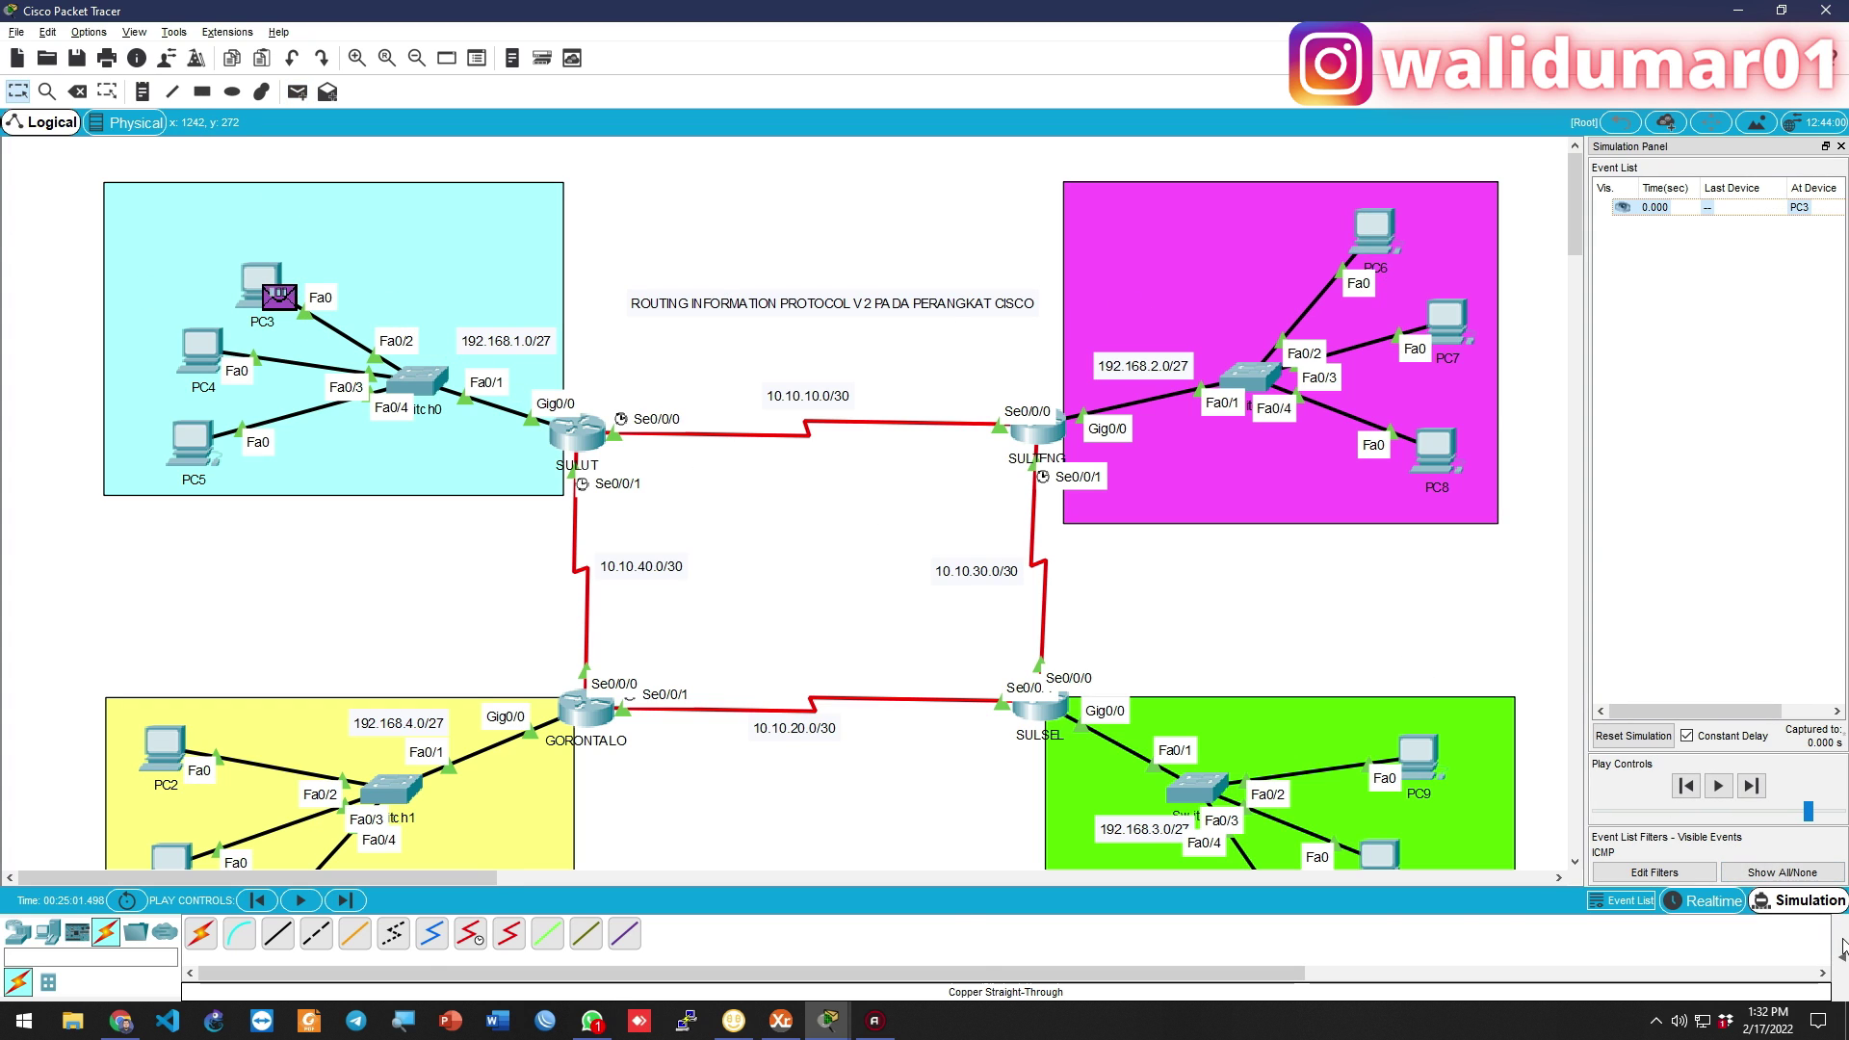
Show the PDU list and add a second simple PDU from PC2 to PC9
left_click(1841, 956)
scroll(838, 722, "down", 3)
key("p")
left_click(164, 528)
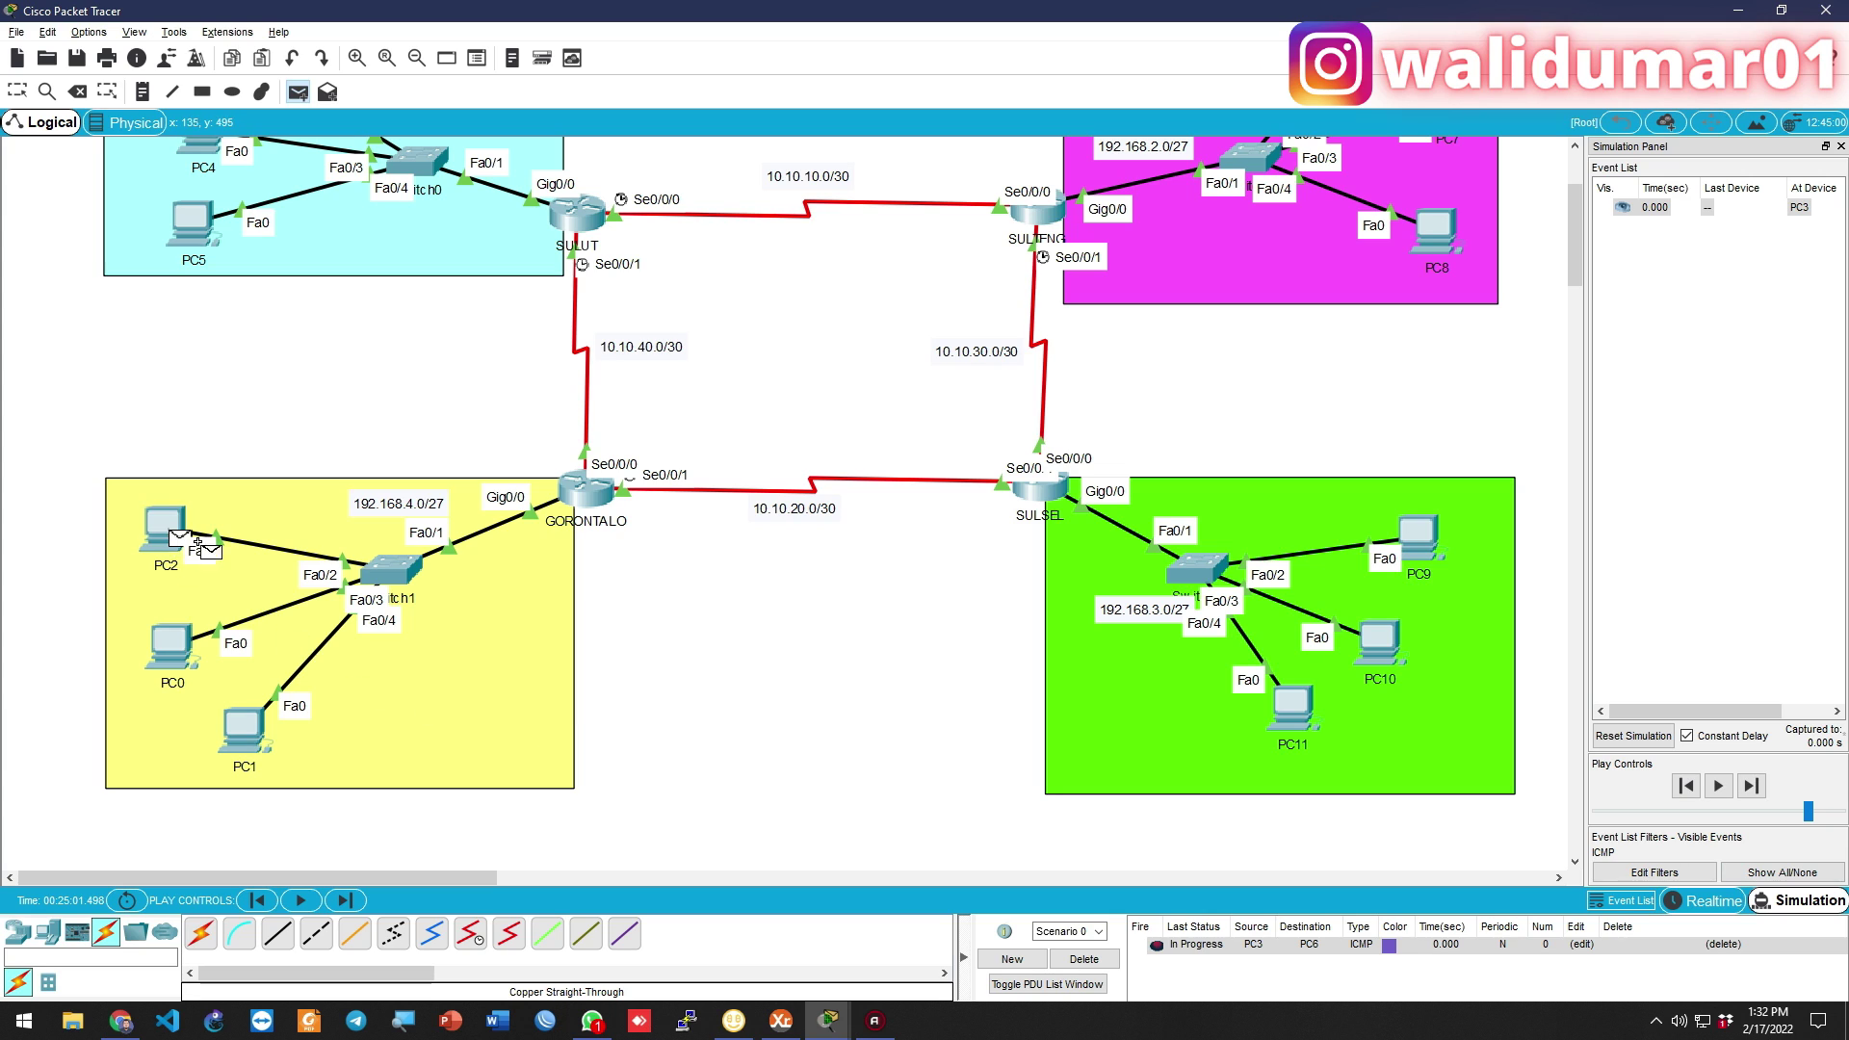
left_click(1417, 533)
scroll(905, 568, "up", 2)
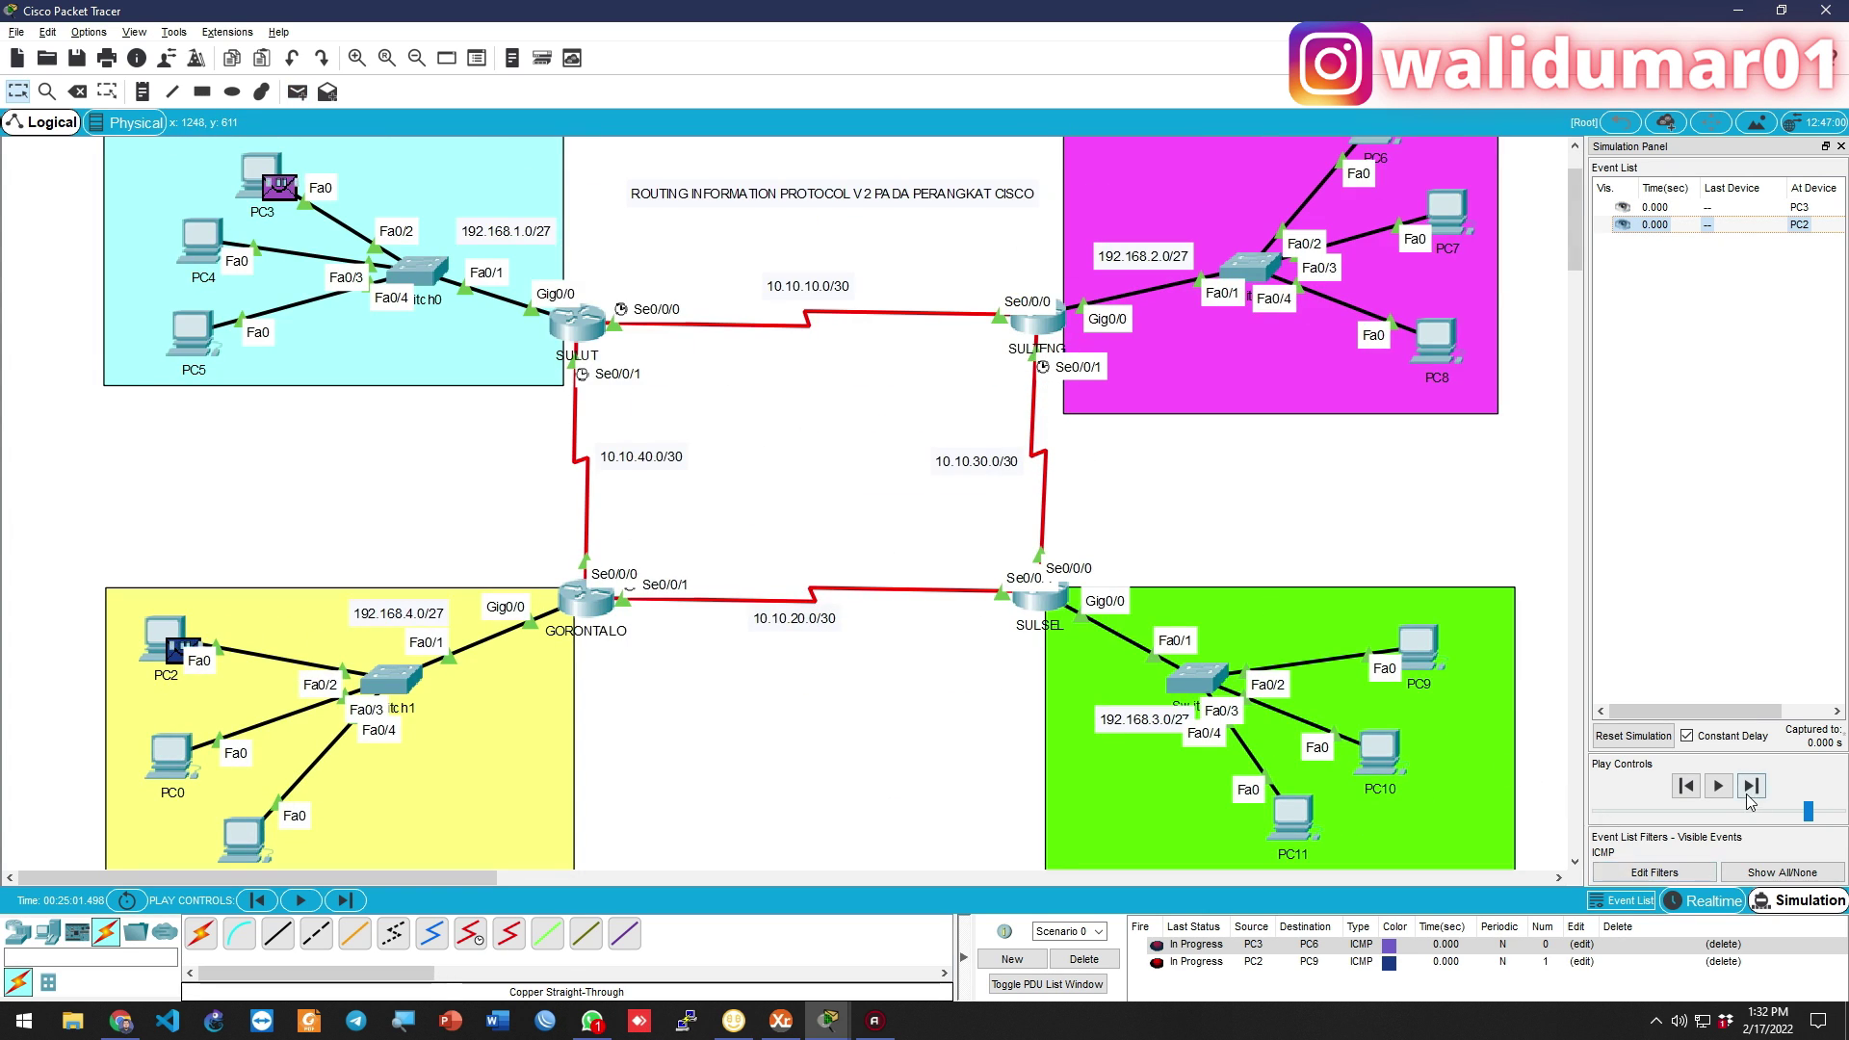
Play the simulation of the PC3-to-PC6 and PC2-to-PC9 messages and clear the scenario's PDU list
left_click(1718, 785)
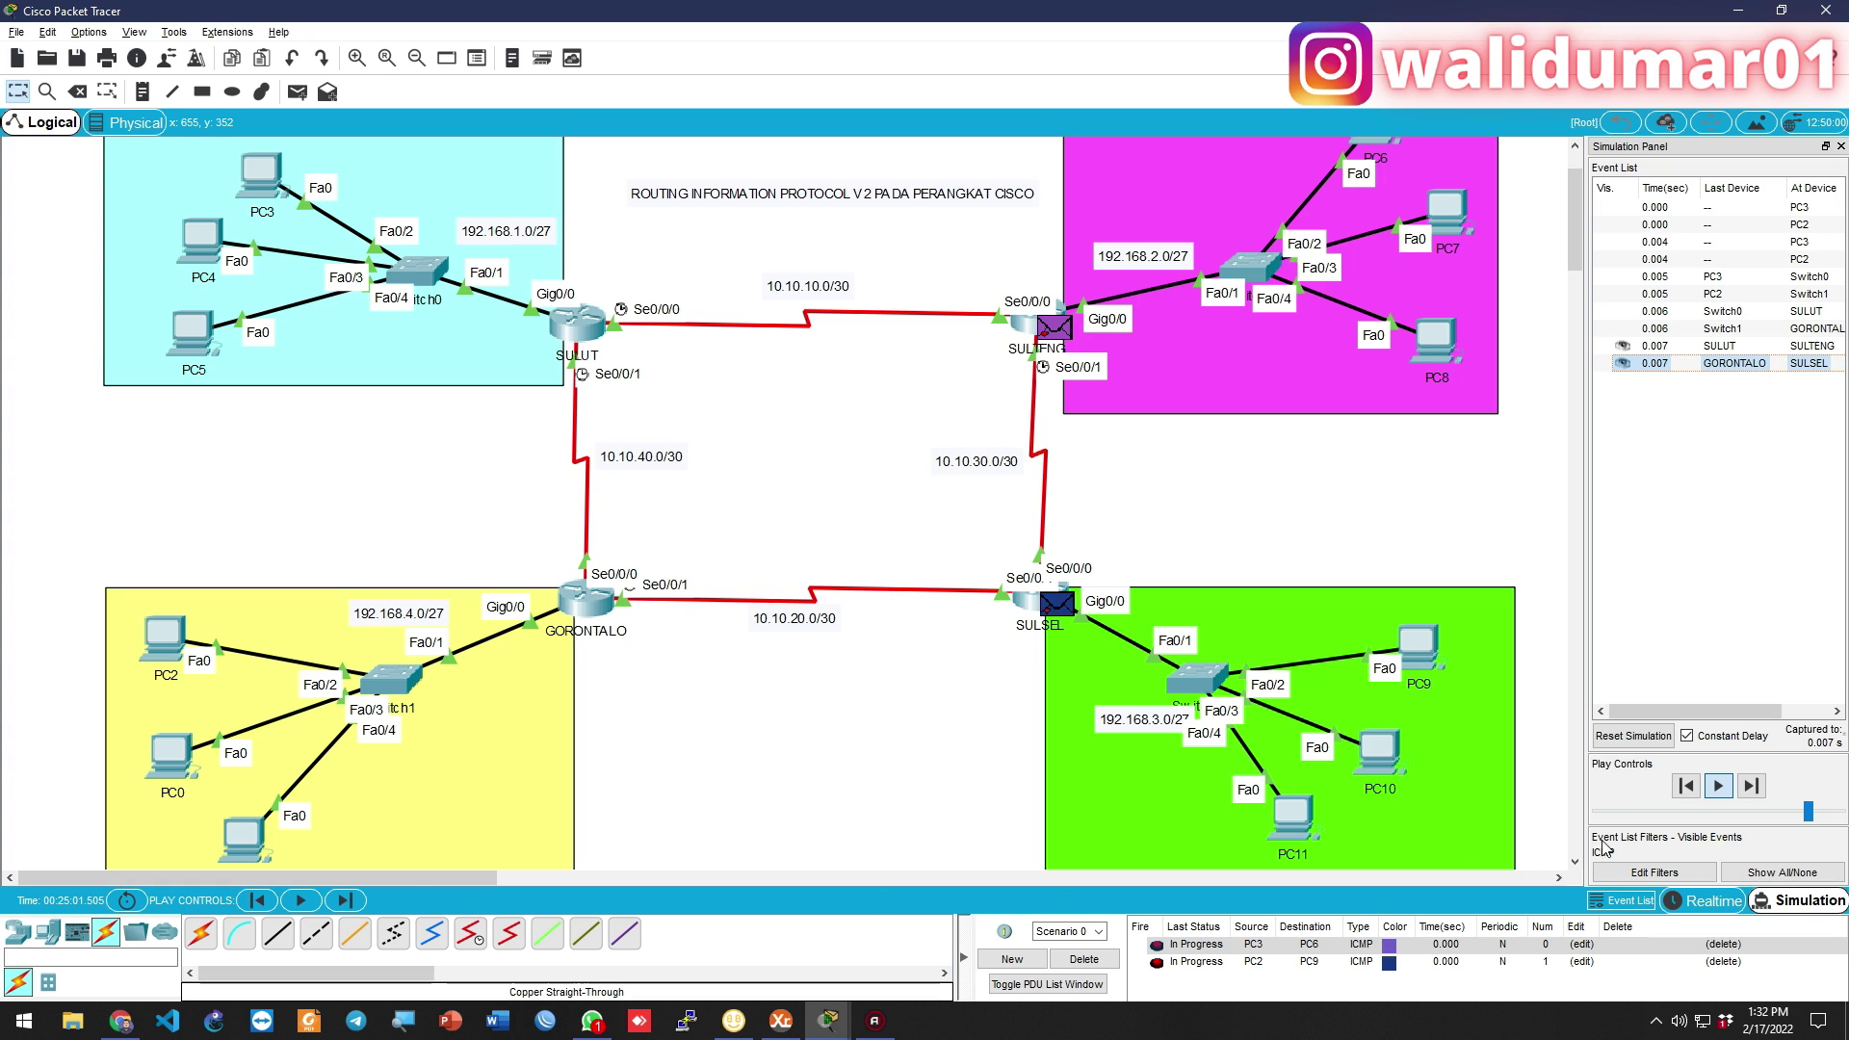
left_click(1733, 903)
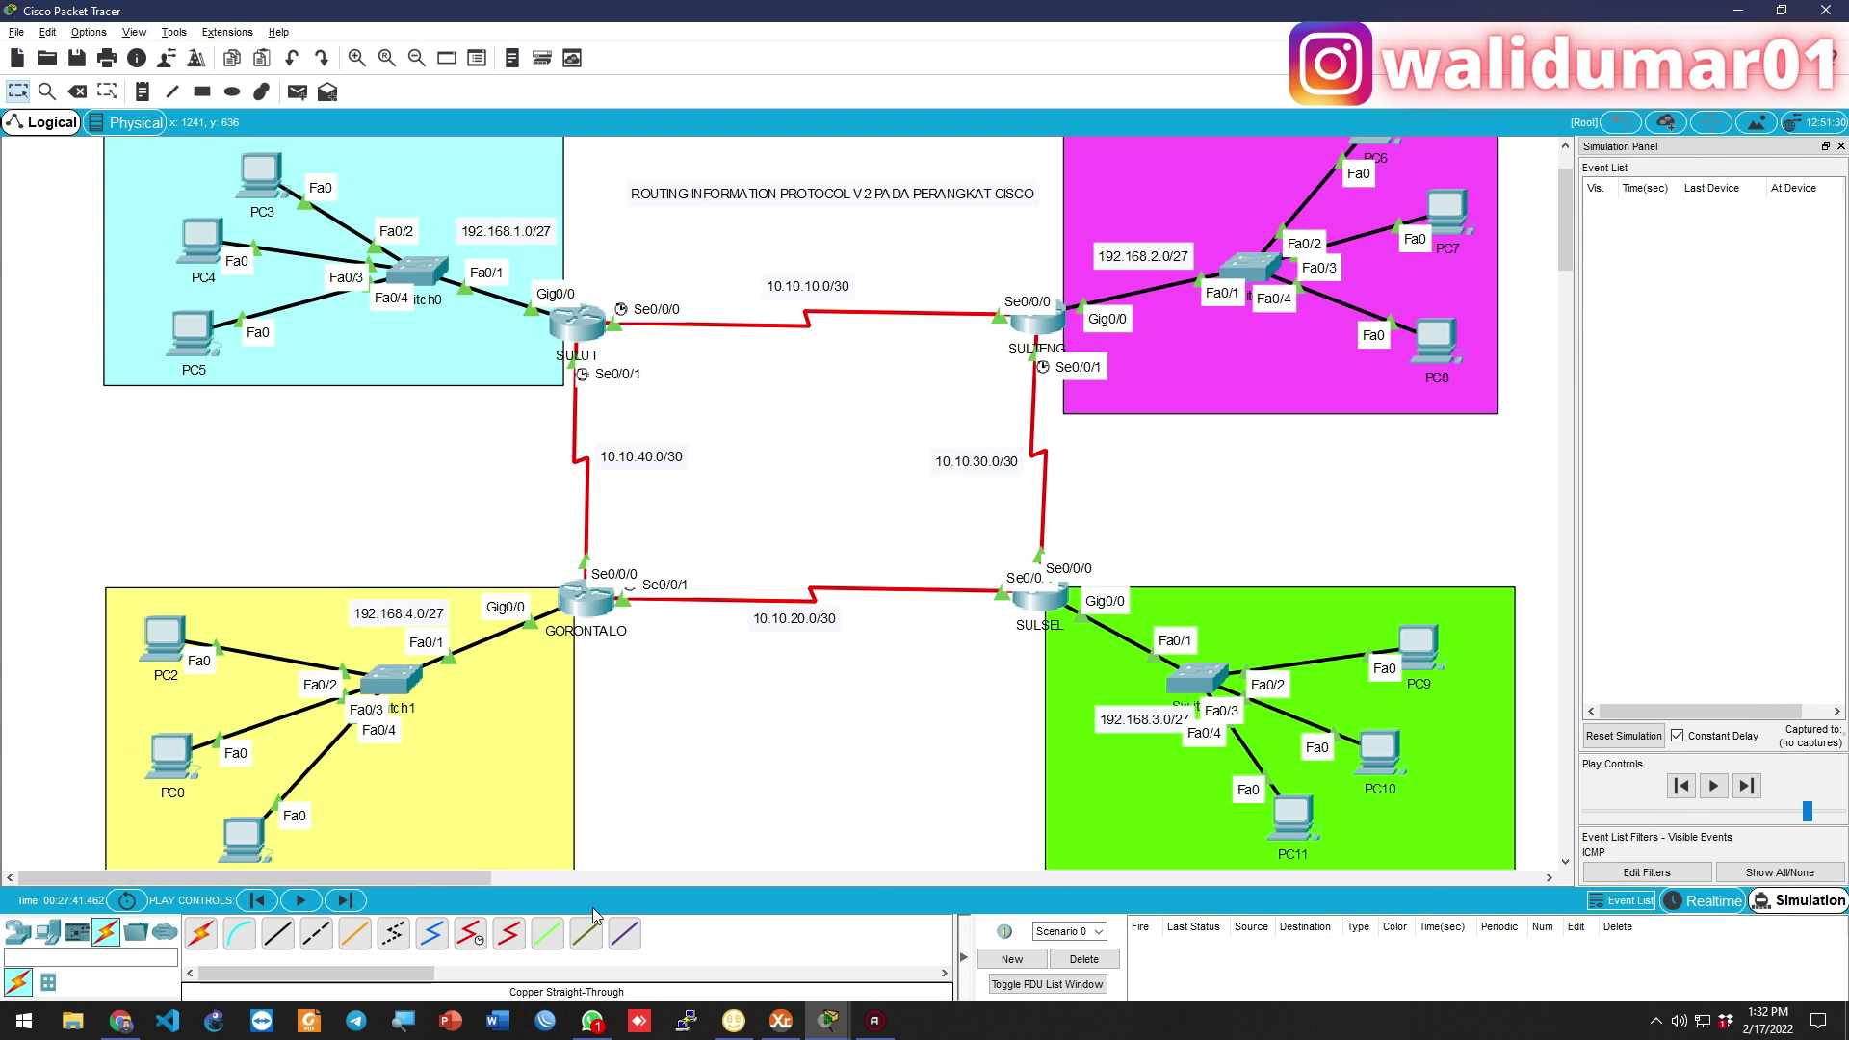
Add simple PDUs from PC3 to PC7 and from PC2 to PC9
key("p")
left_click(262, 176)
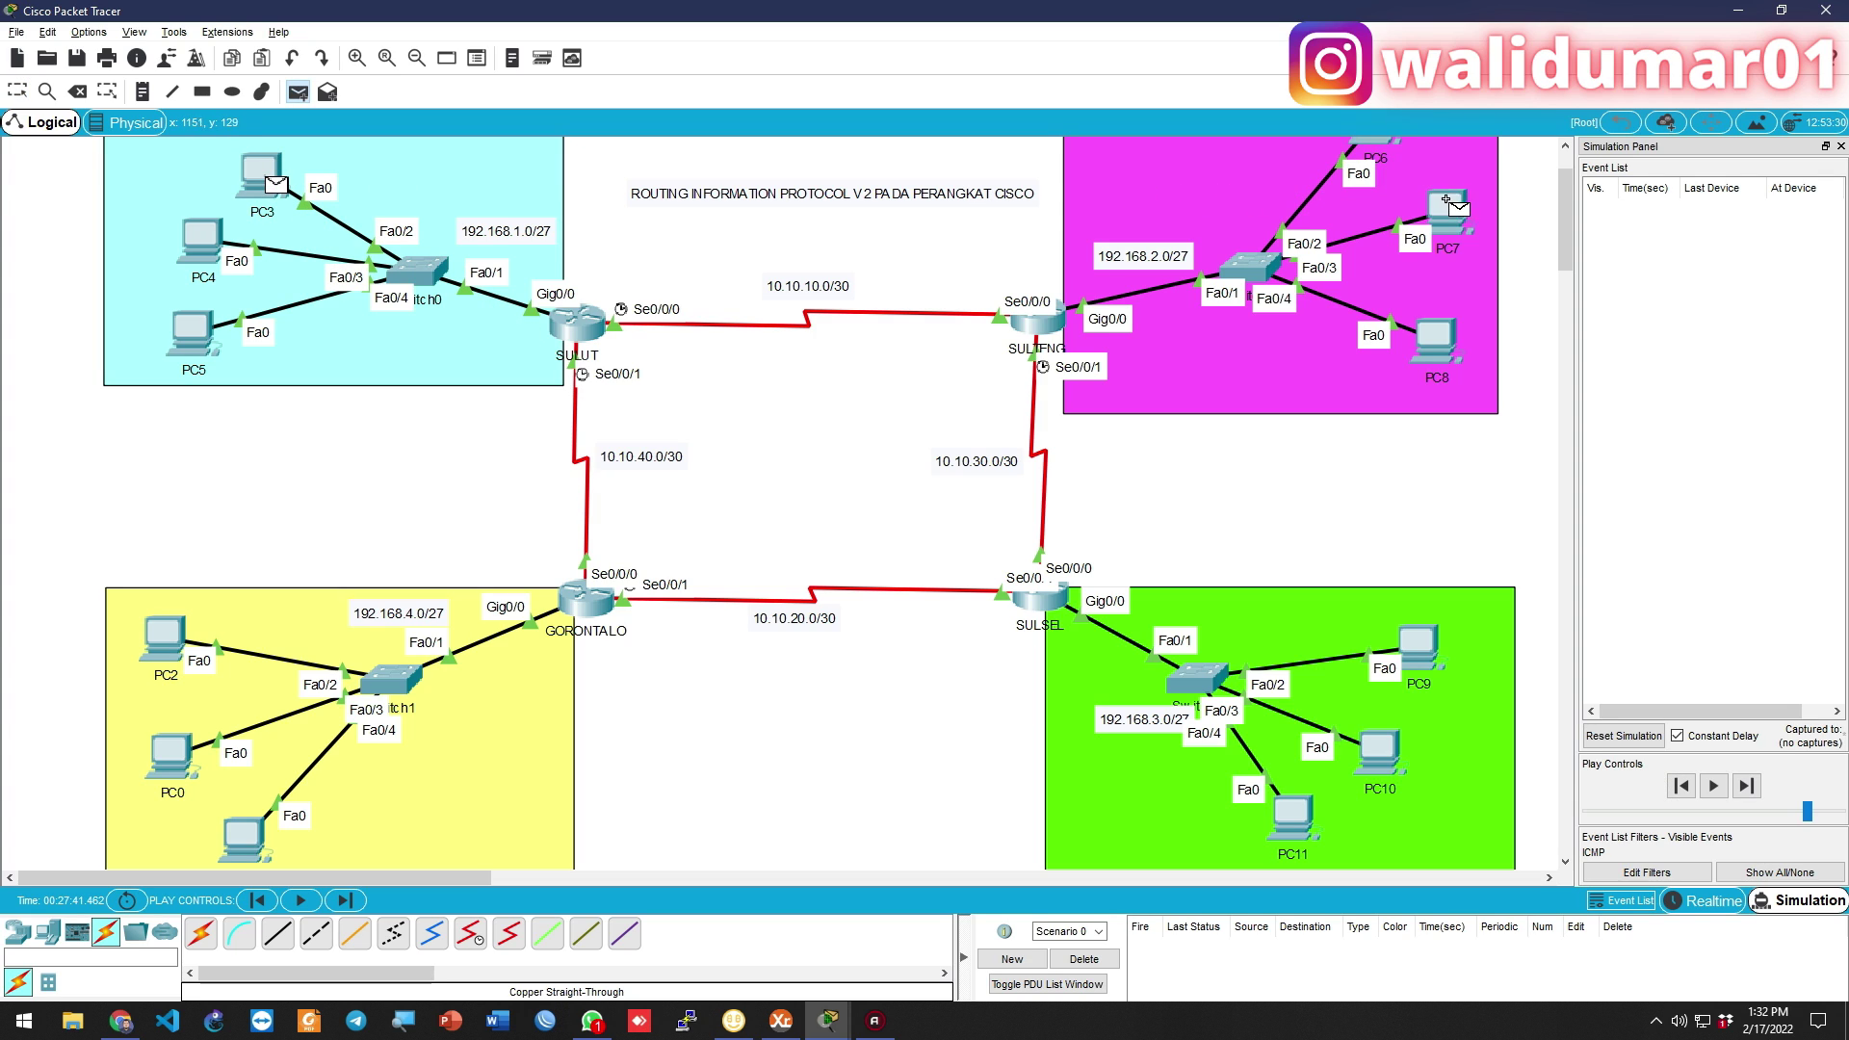
left_click(1446, 200)
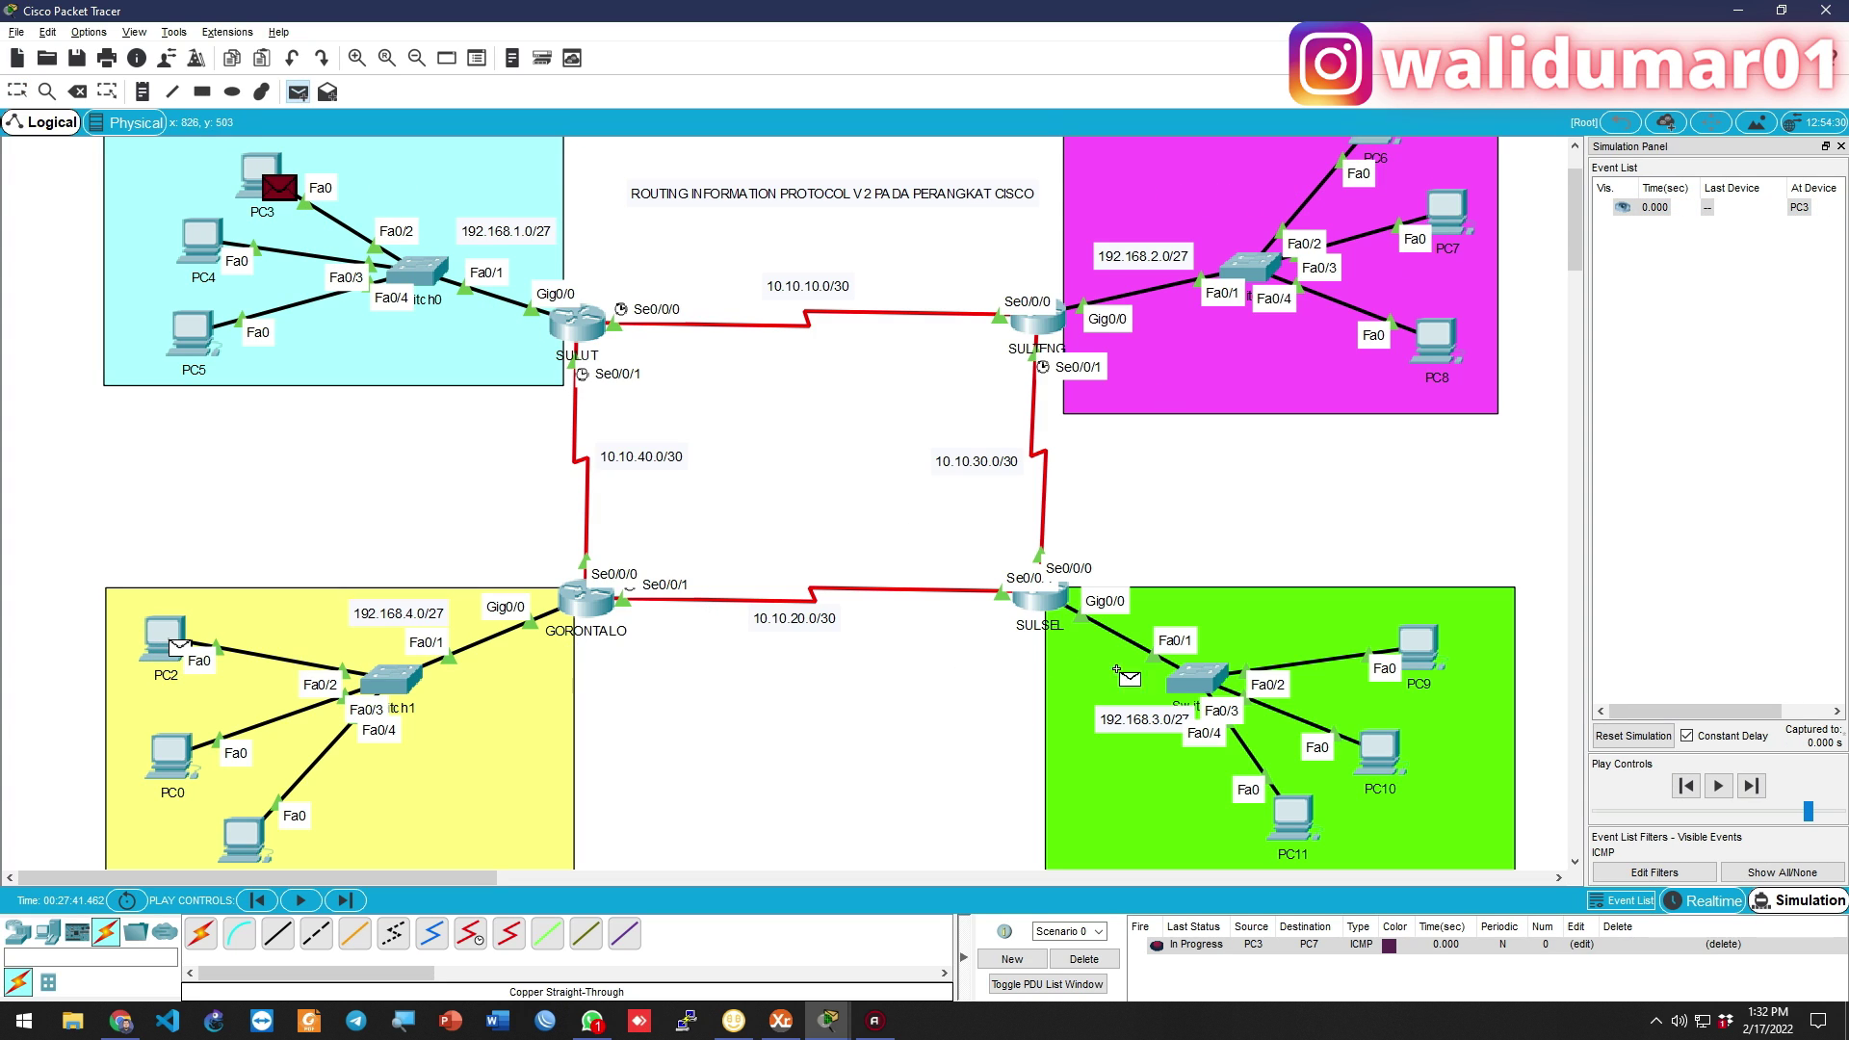
left_click(1417, 644)
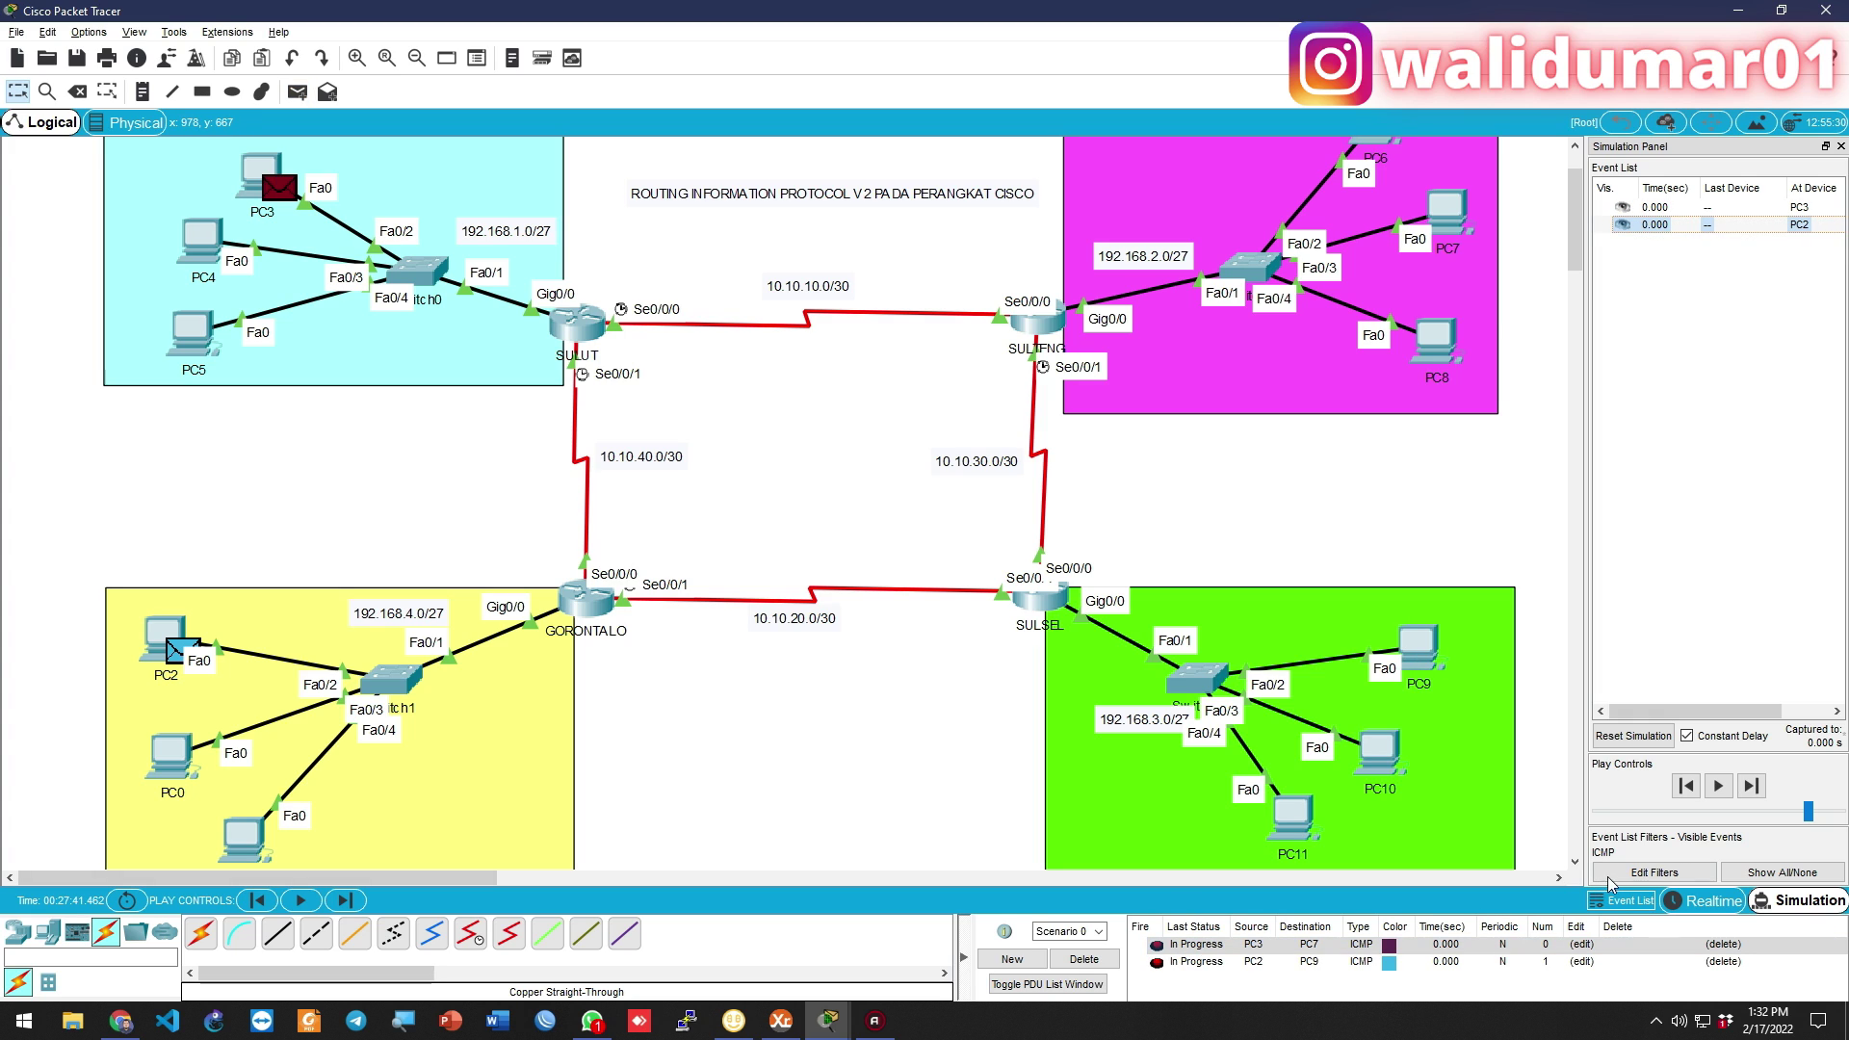
Play the PC3-to-PC7 and PC2-to-PC9 messages, clear the full event list to replay them, and delete the scenario
left_click(1719, 788)
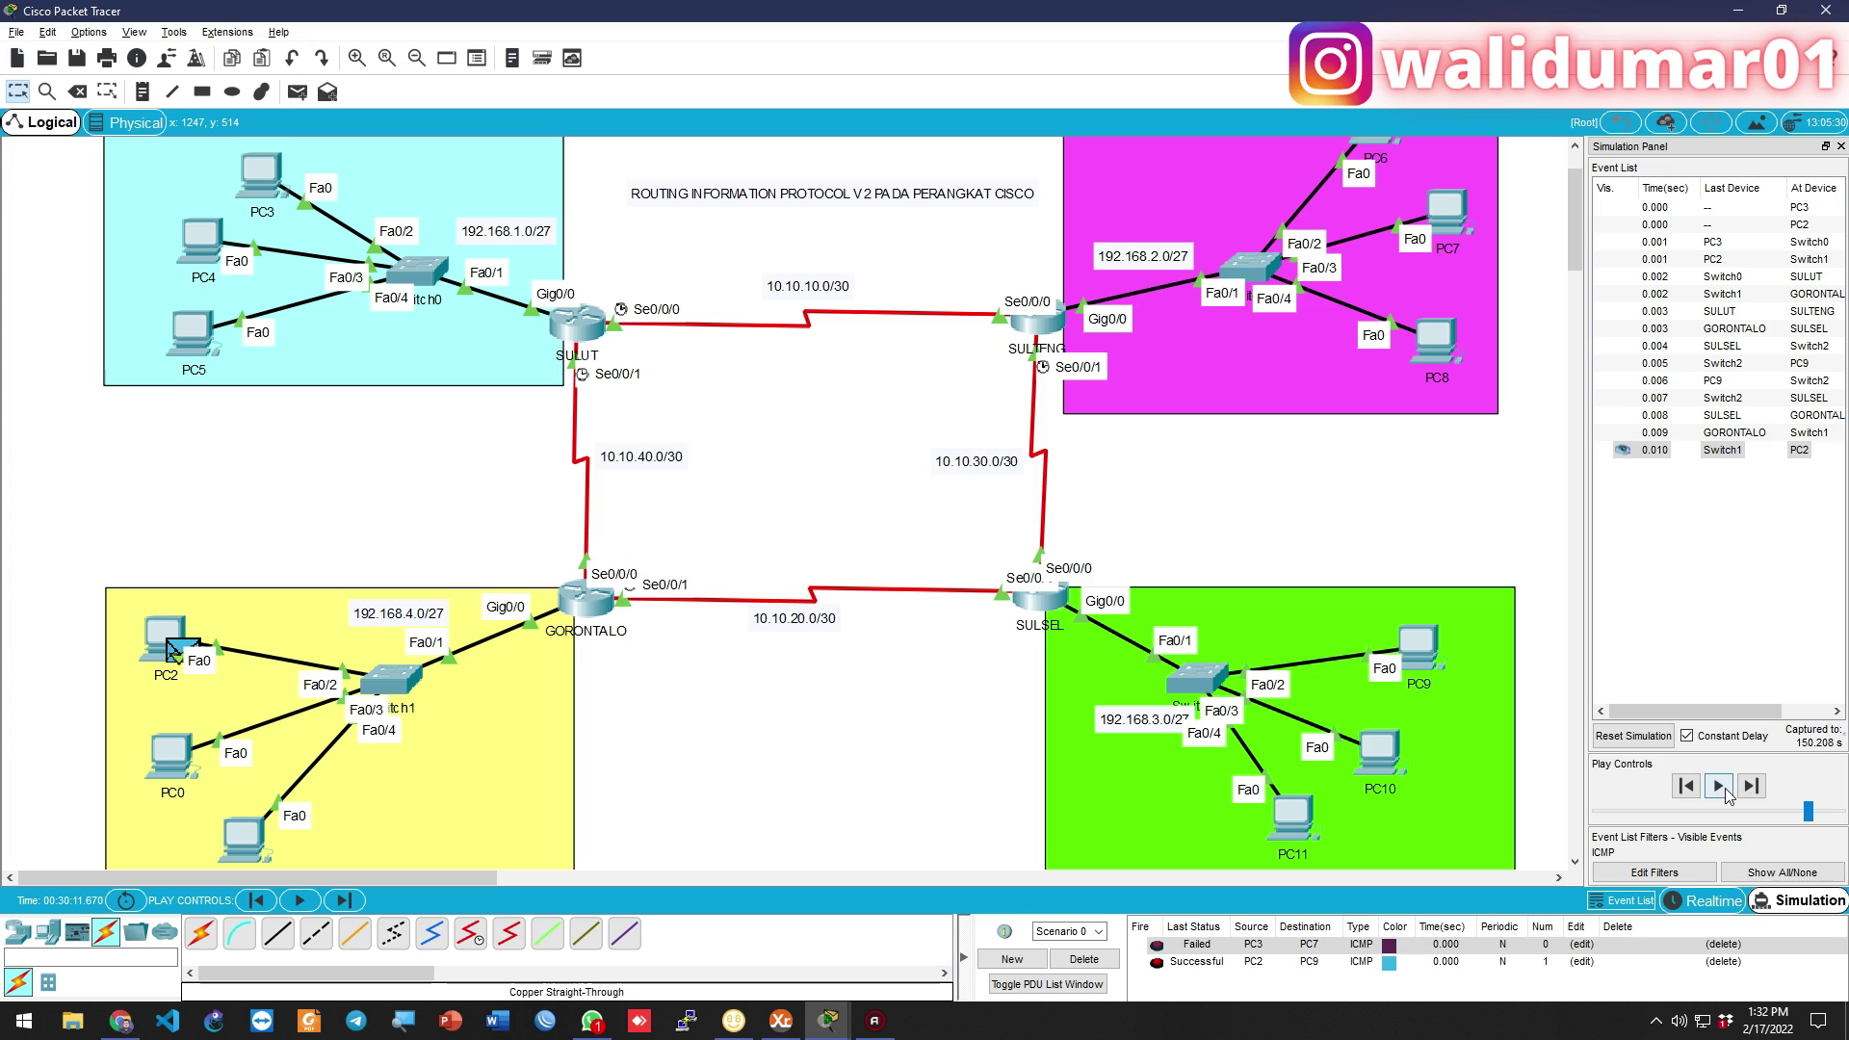
left_click(1719, 787)
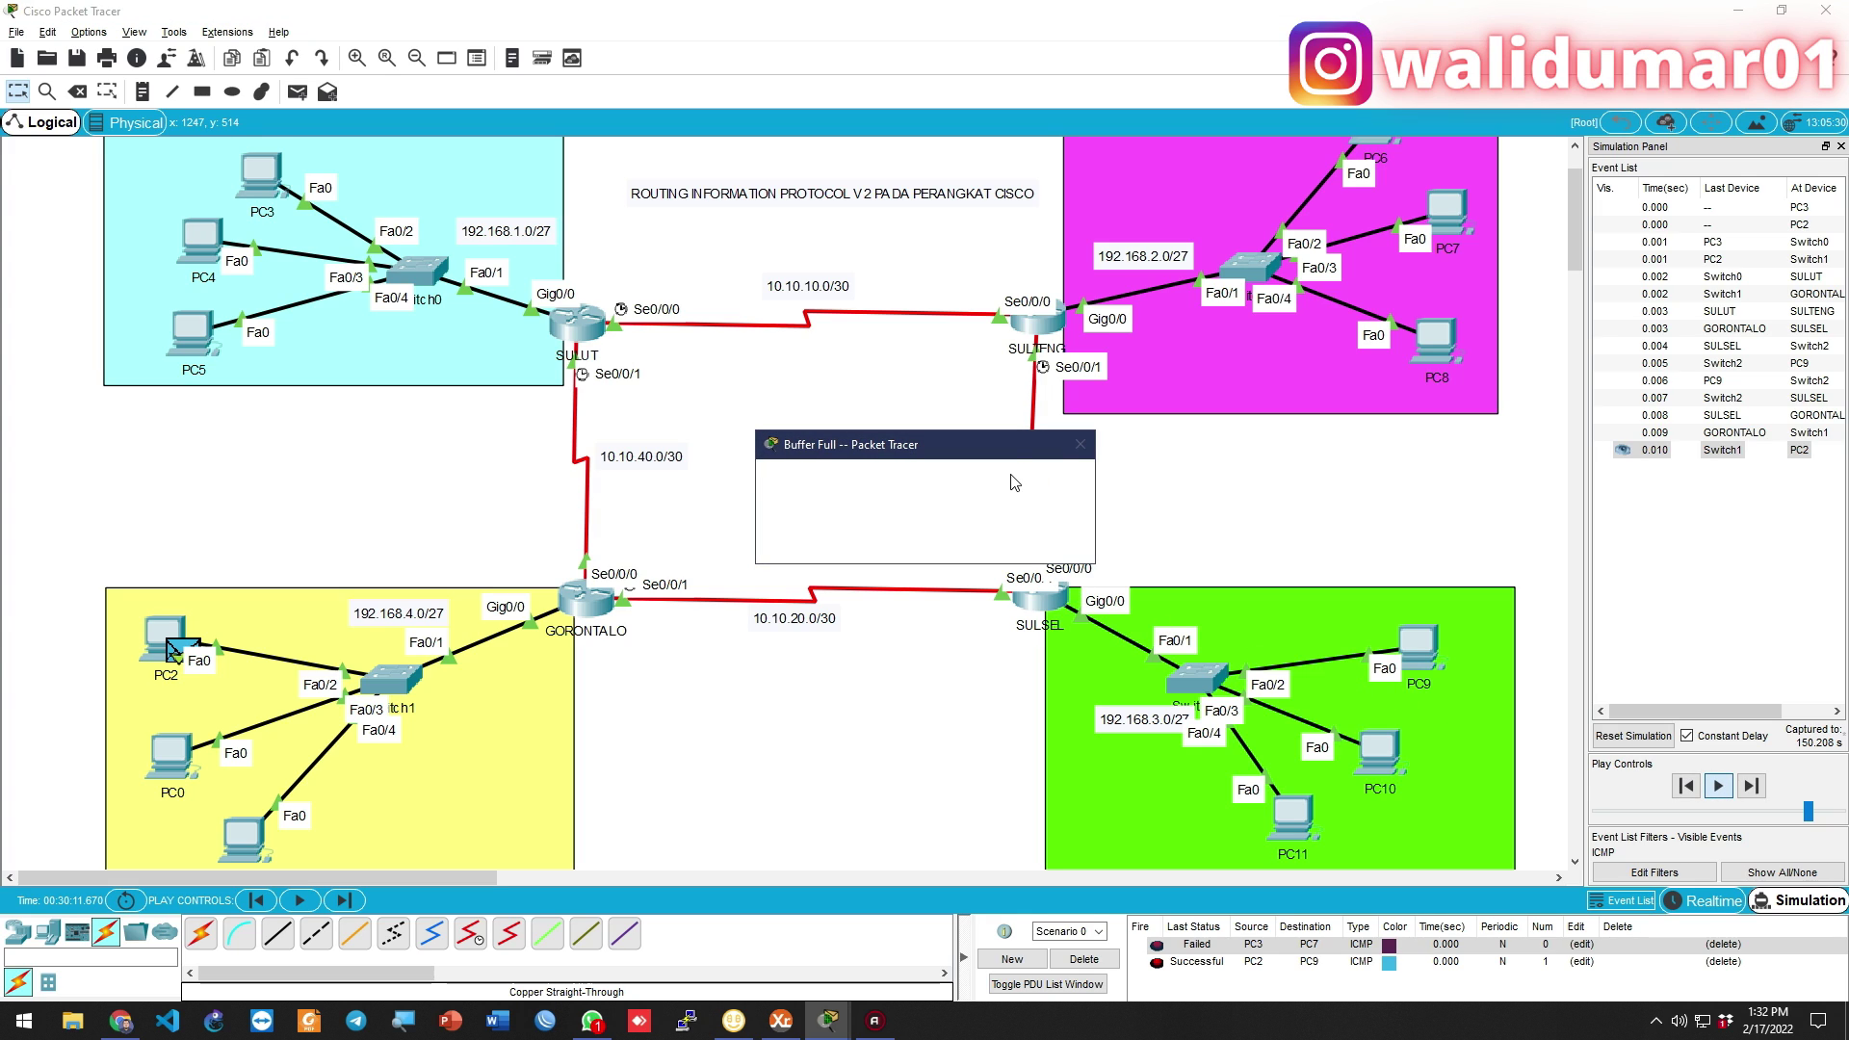
left_click(927, 544)
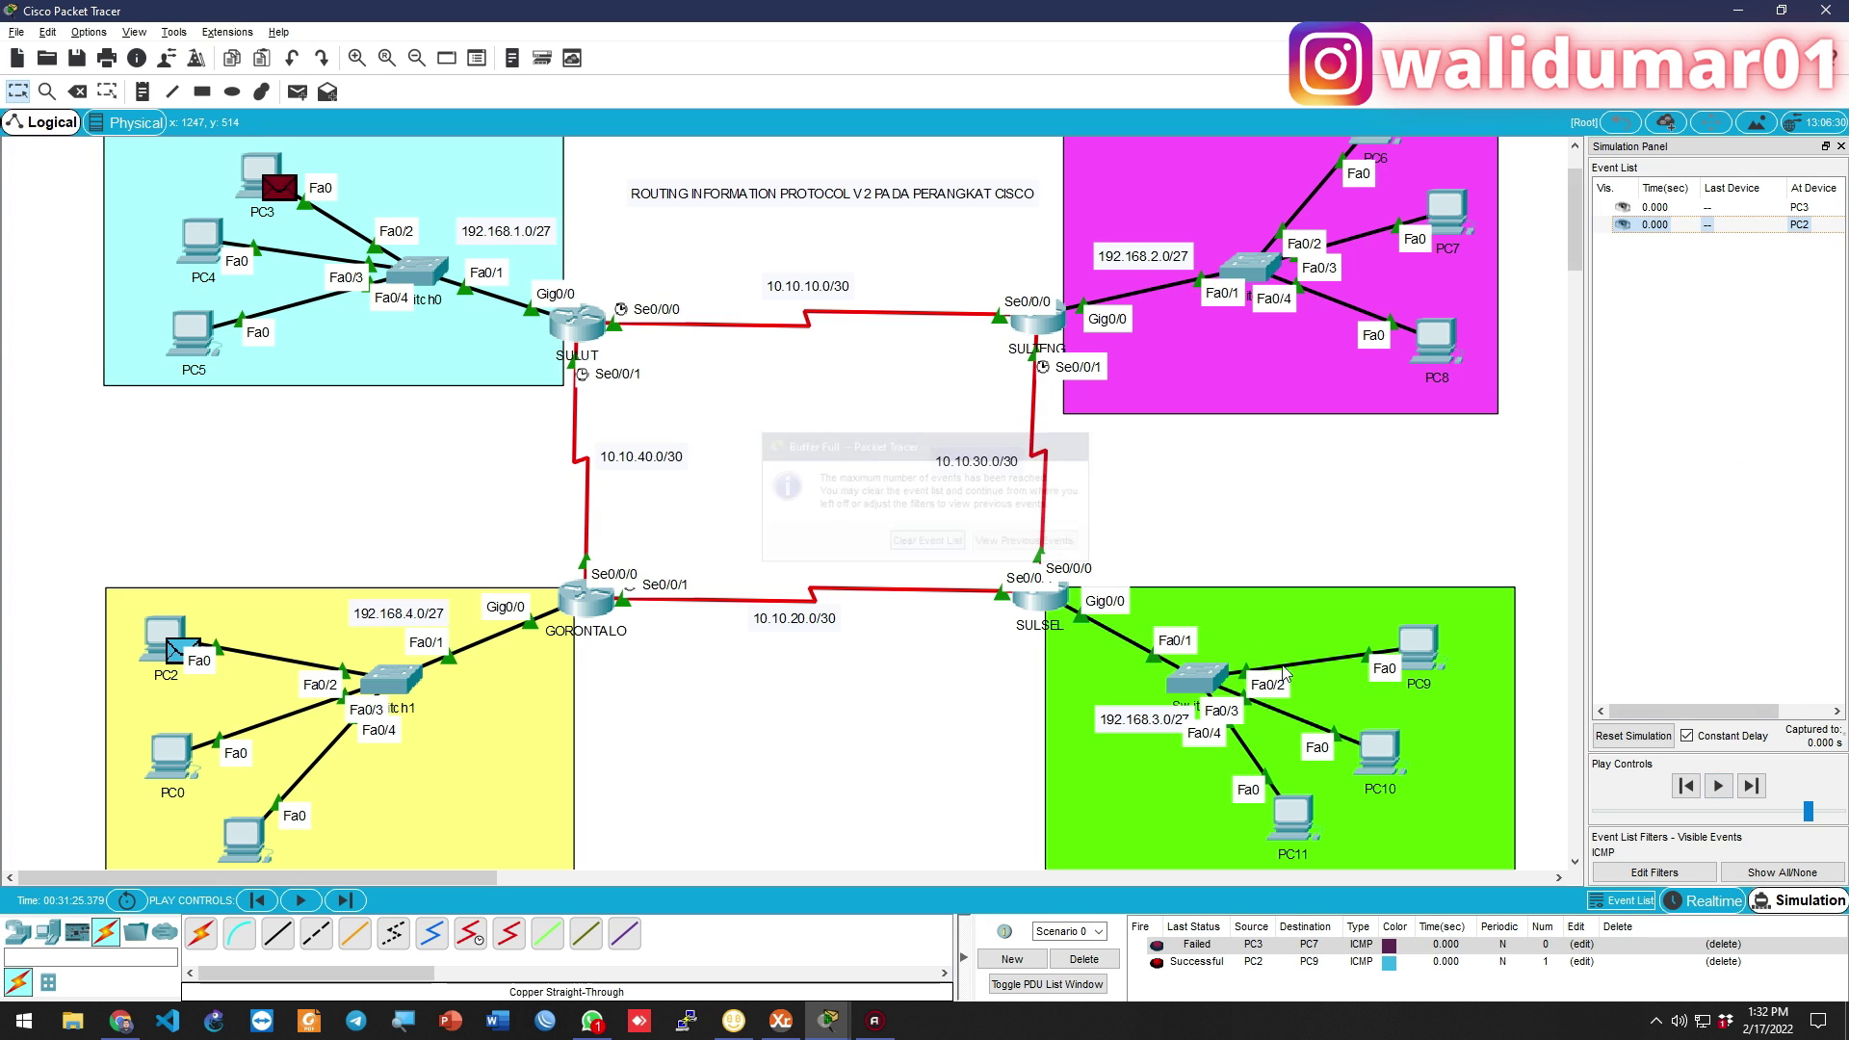
left_click(1718, 786)
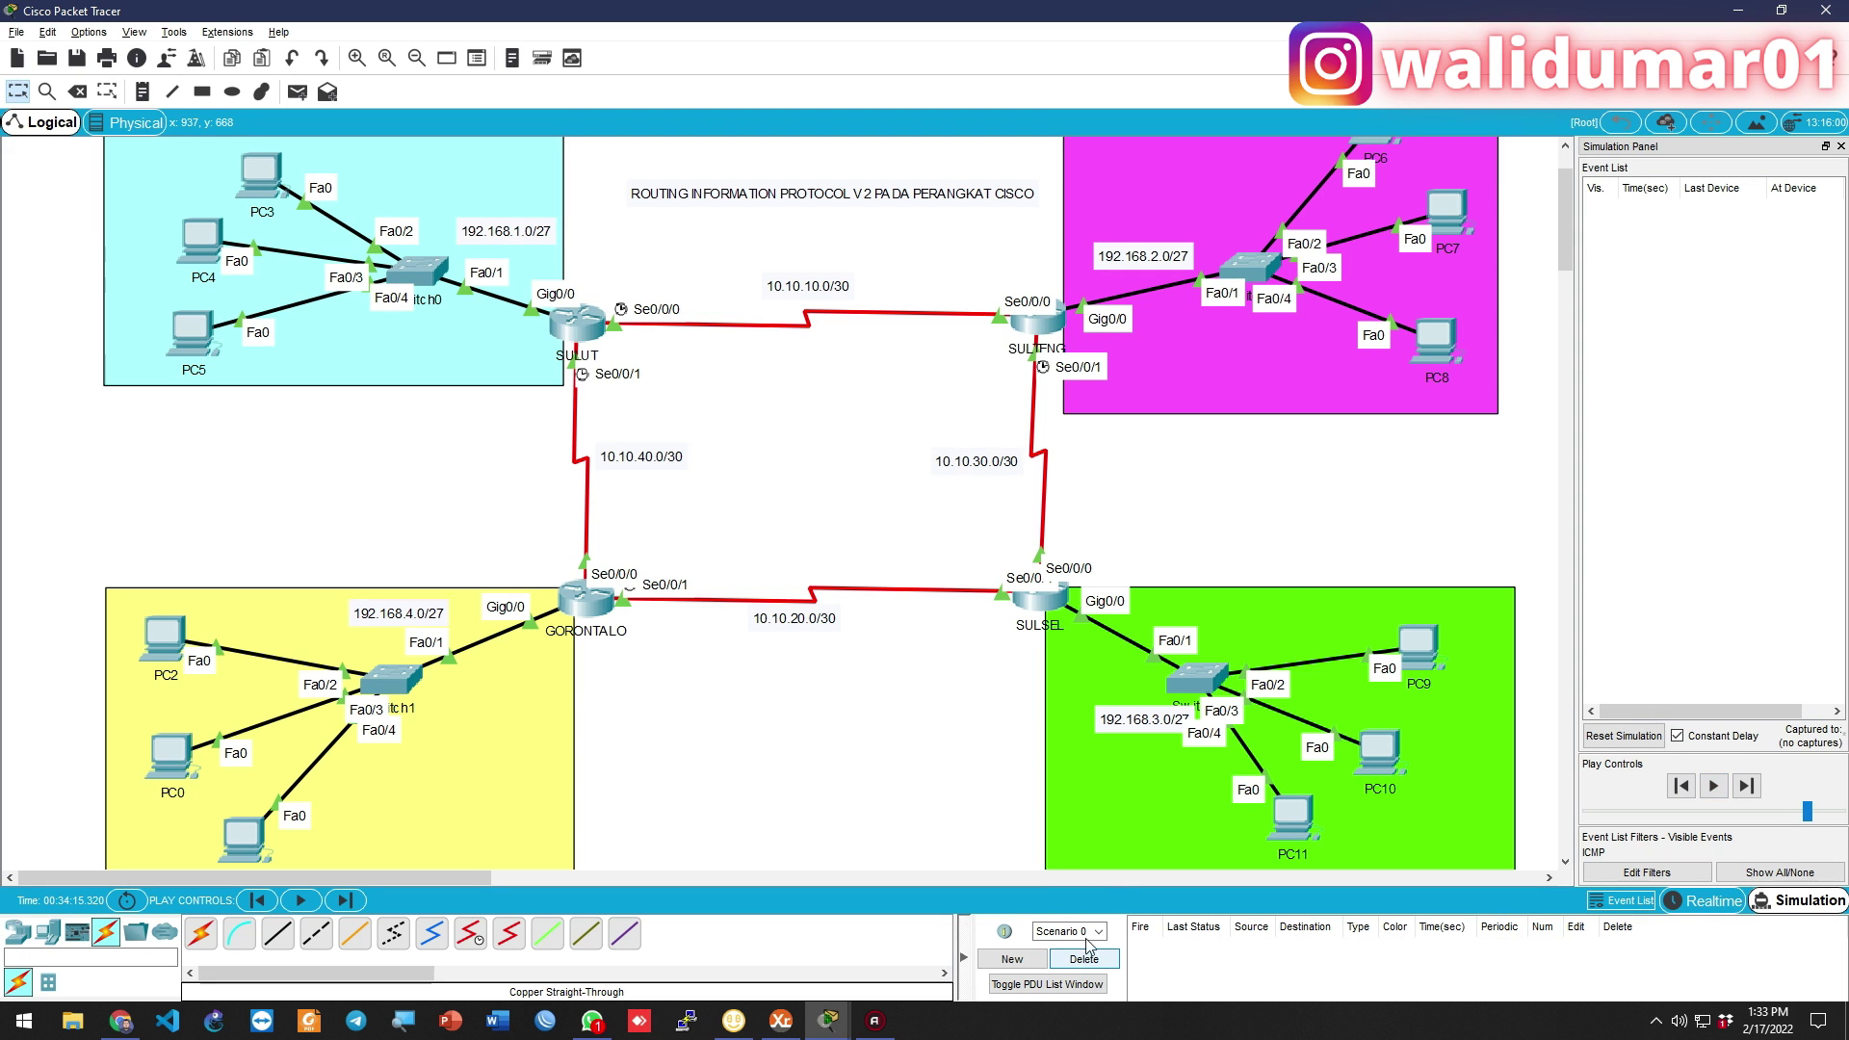
Add simple PDUs from PC7 to PC9 and from PC4 to PC2
key("p")
left_click(1417, 643)
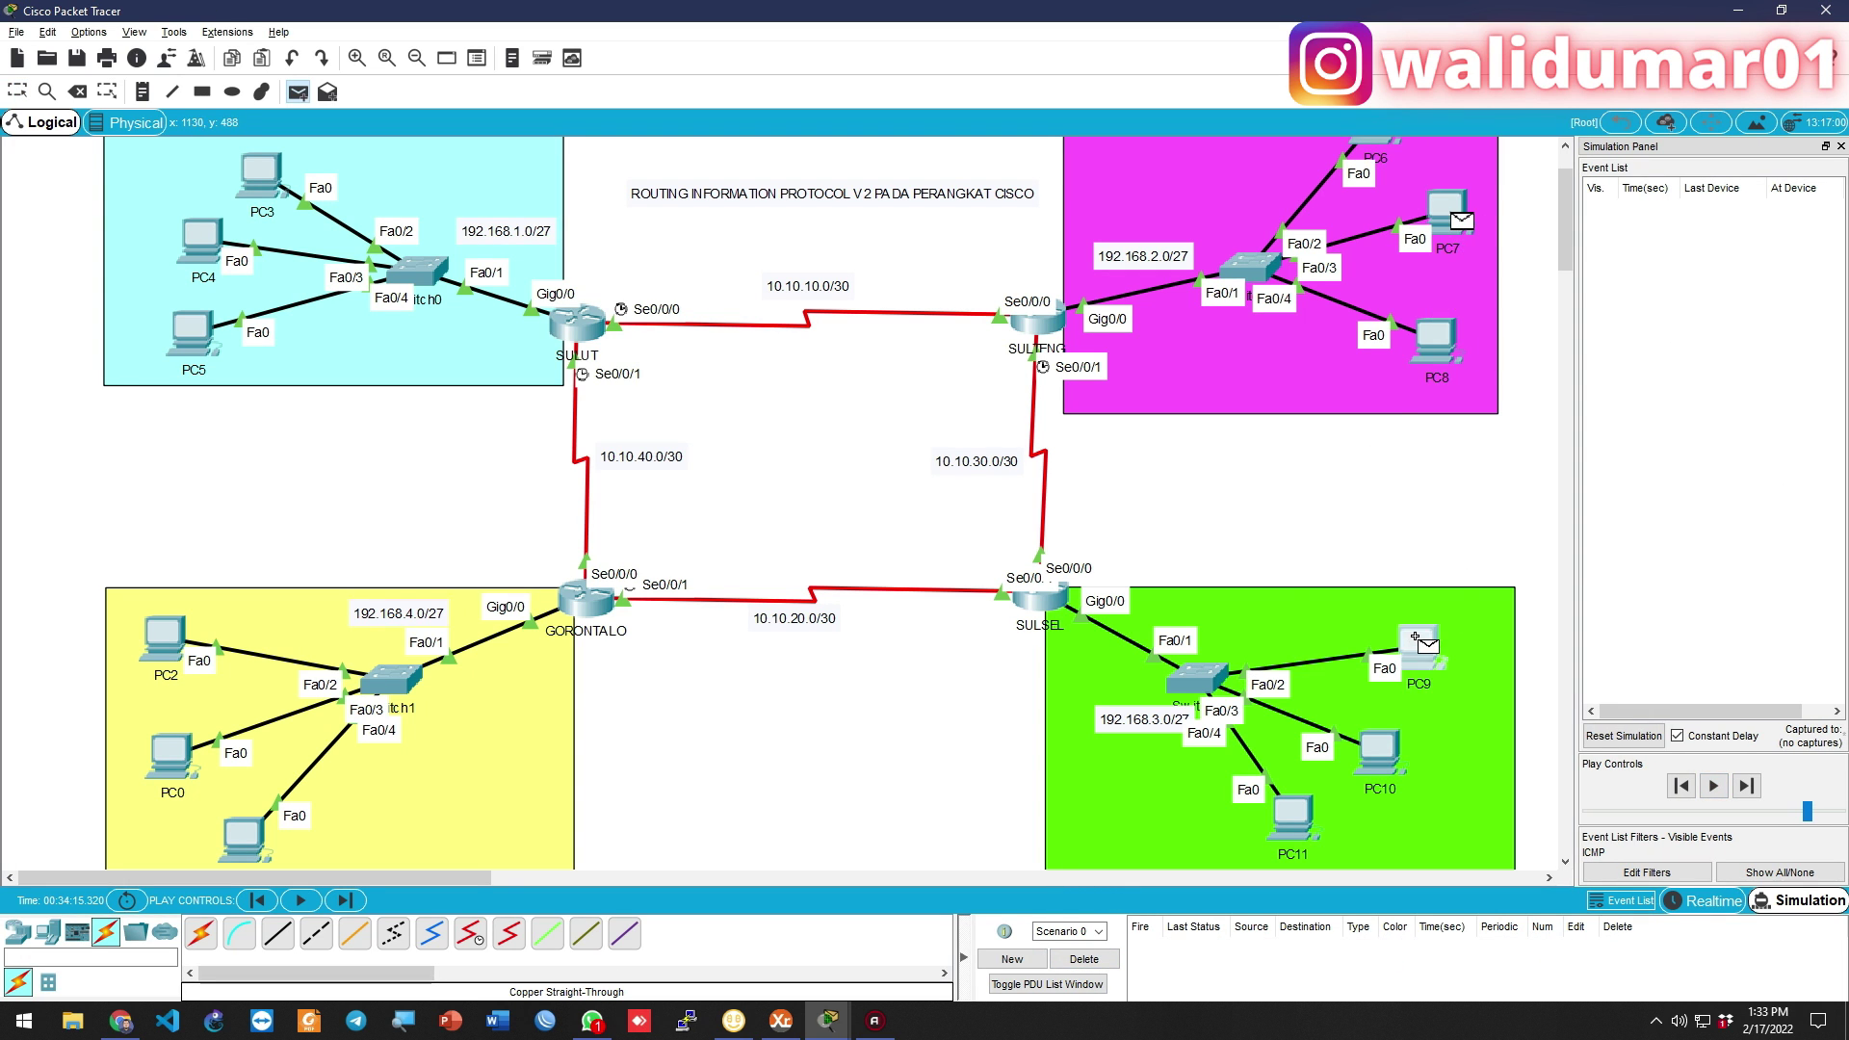
left_click(200, 238)
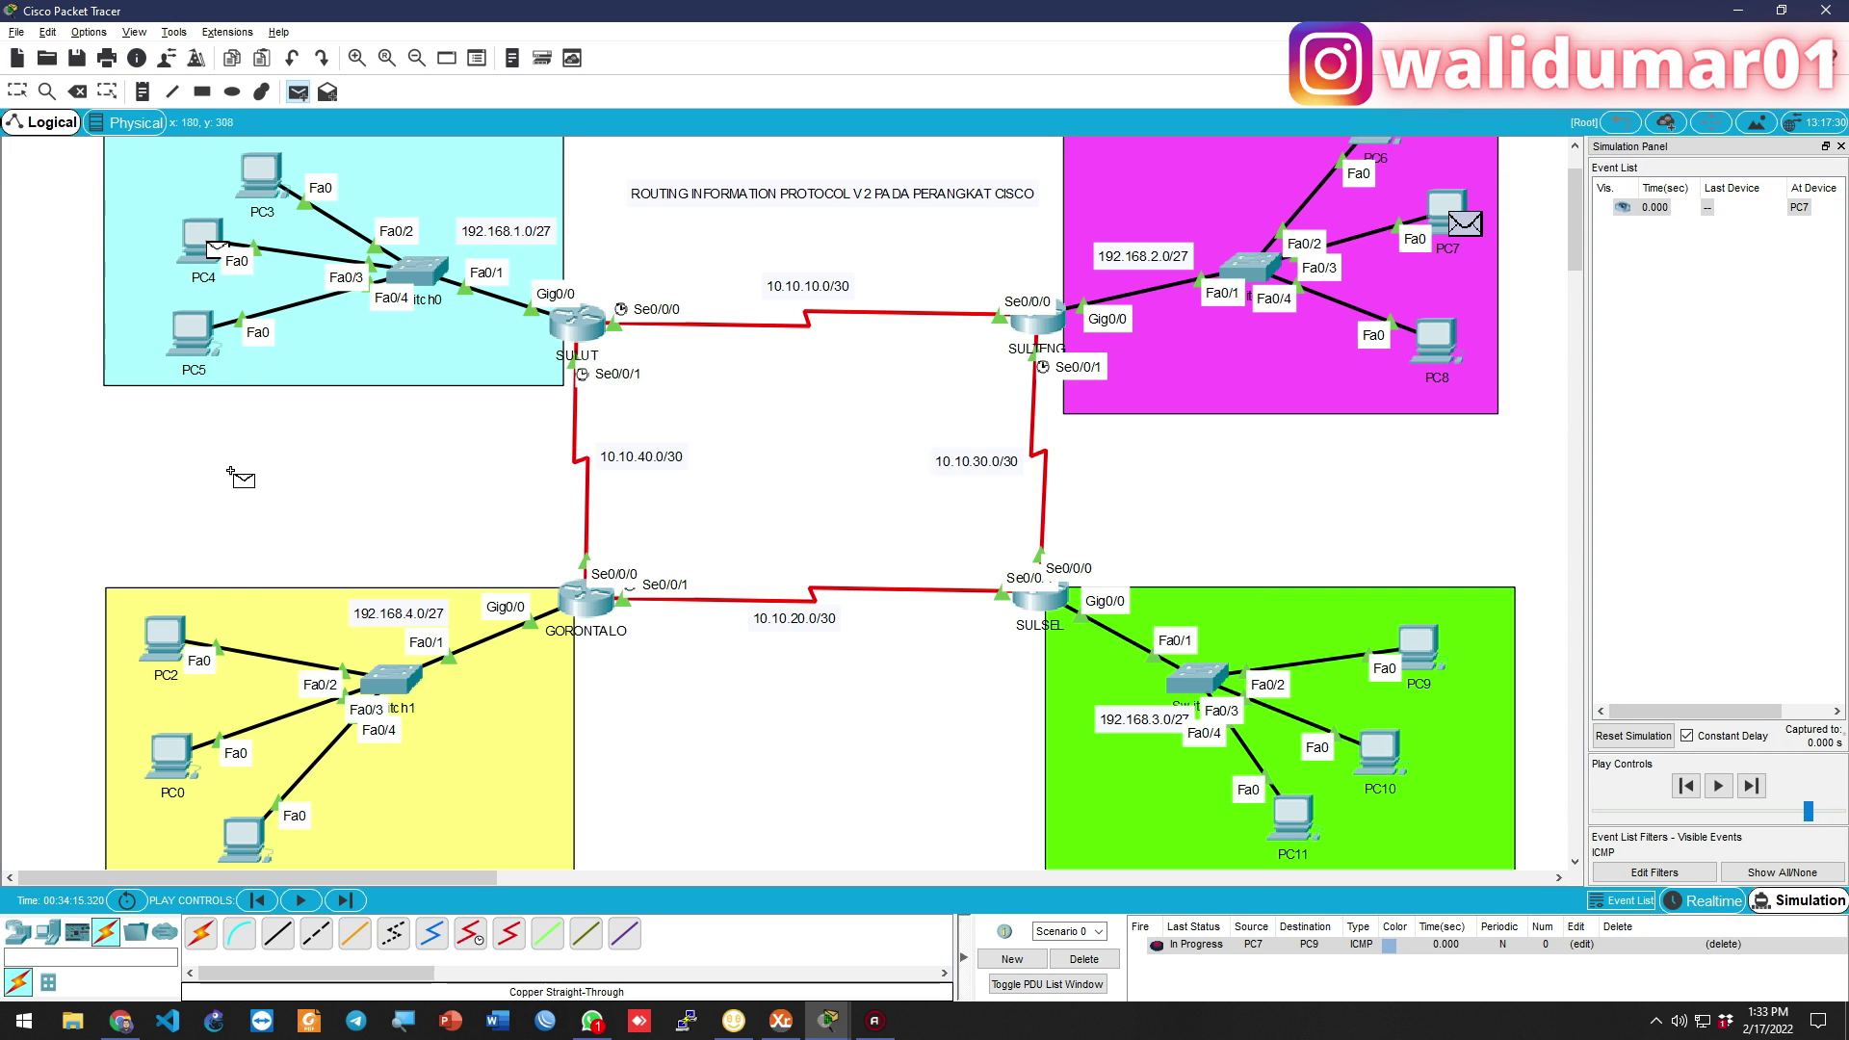
left_click(164, 638)
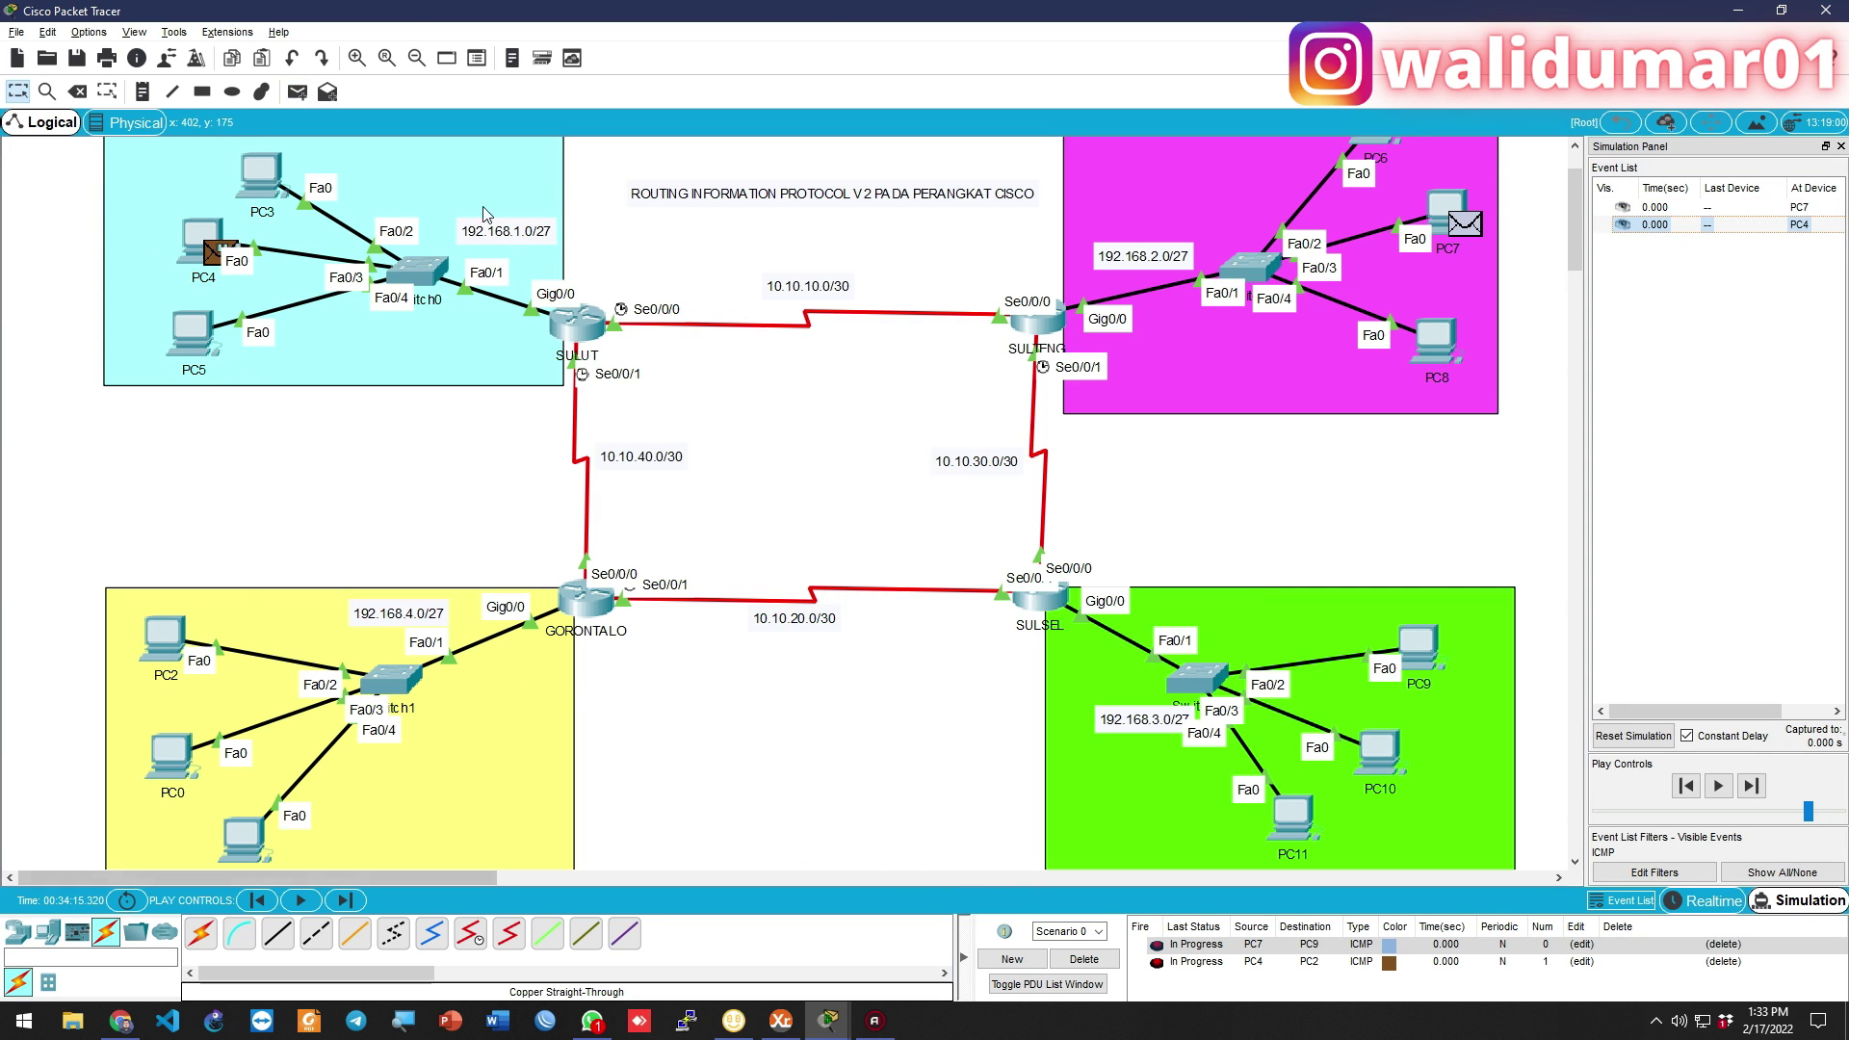
Play the simulation of the PC7-to-PC9 and PC4-to-PC2 messages and dismiss the full-buffer notice by viewing previous events
left_click(301, 900)
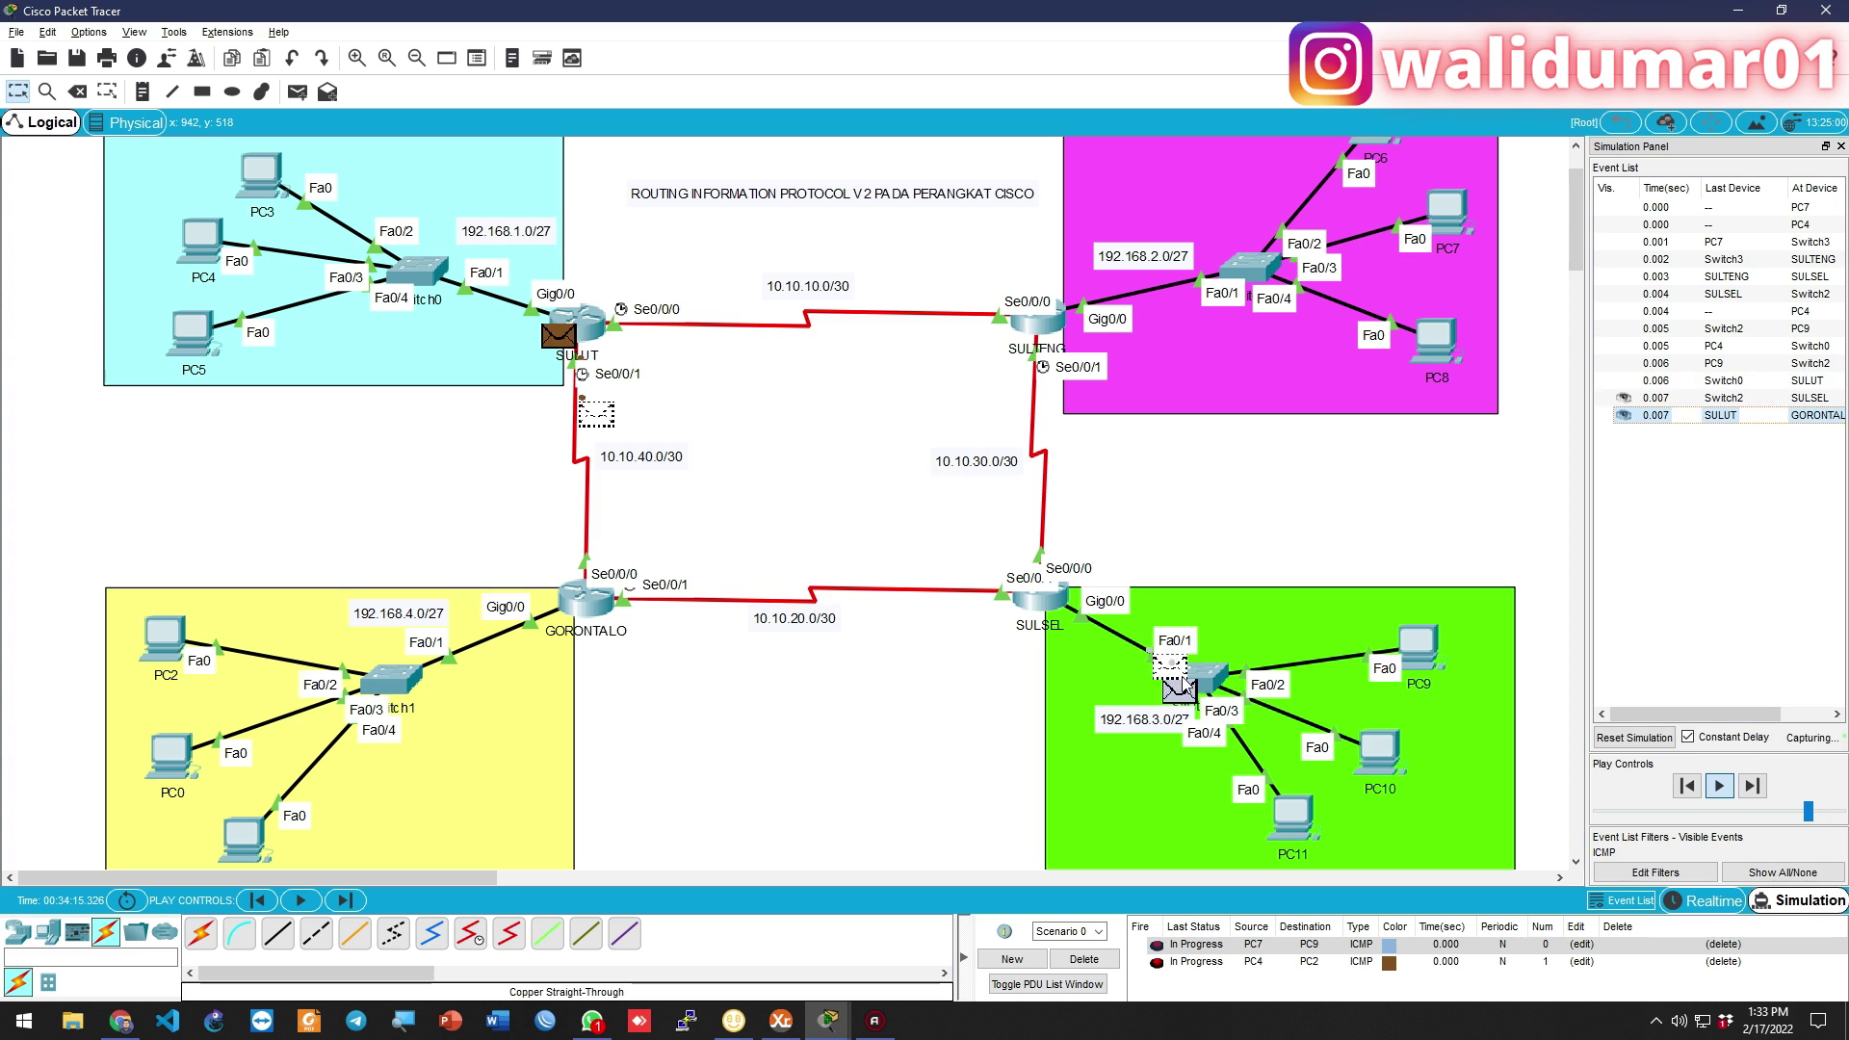
mouse_move(1181, 676)
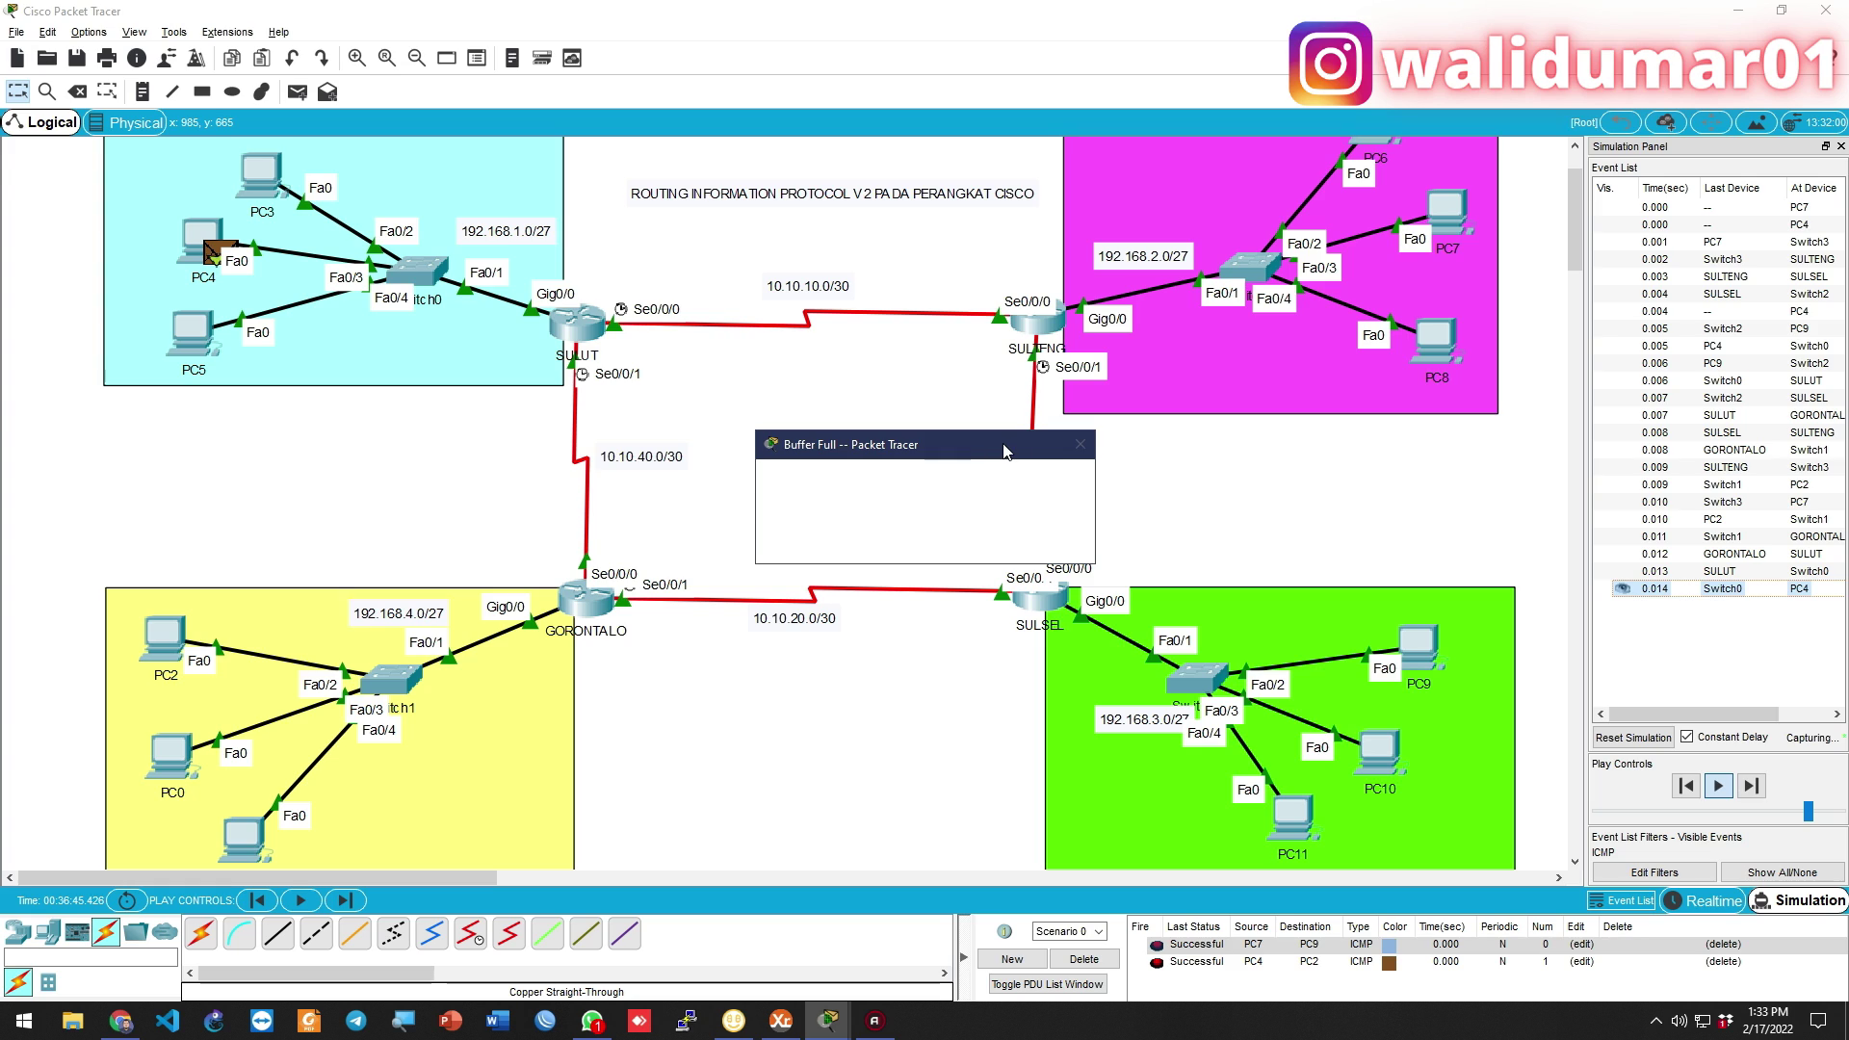
left_click(1024, 541)
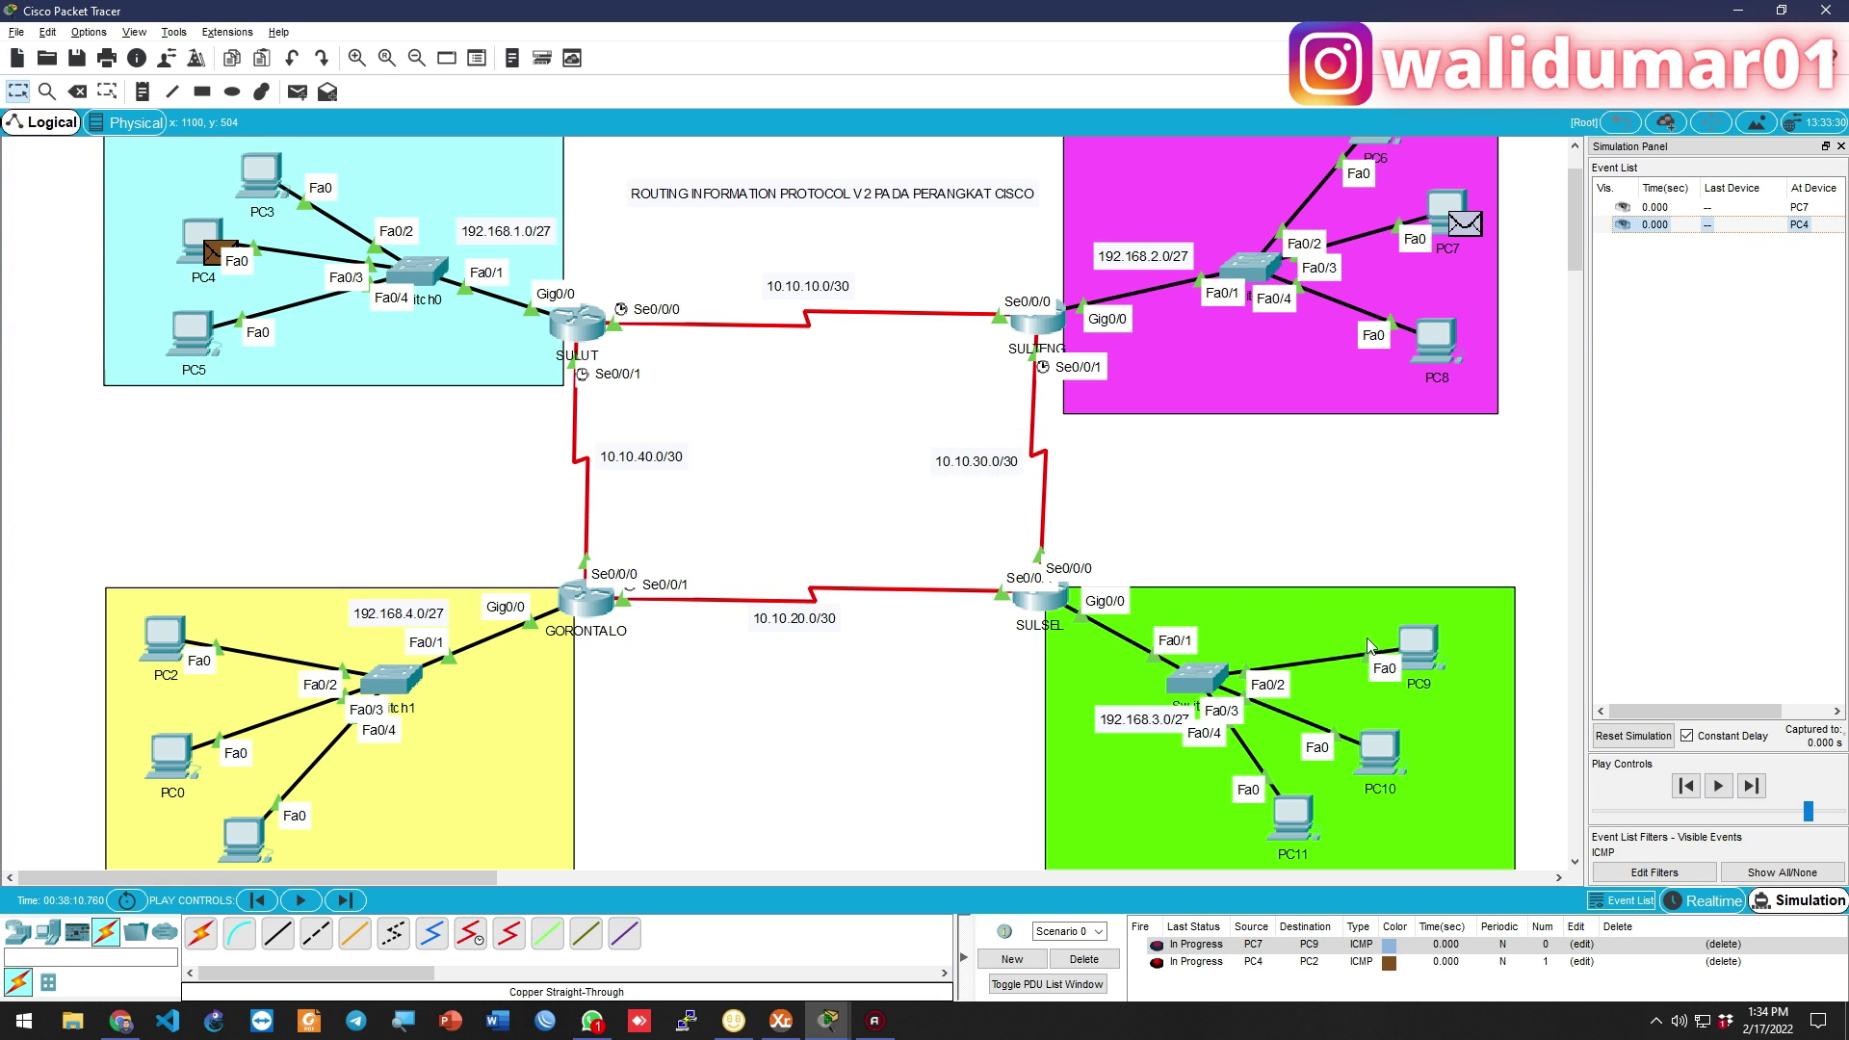
Delete the current scenario and add simple PDUs from PC9 to PC3 and from PC7 to PC2
left_click(1084, 959)
left_click(297, 92)
left_click(248, 185)
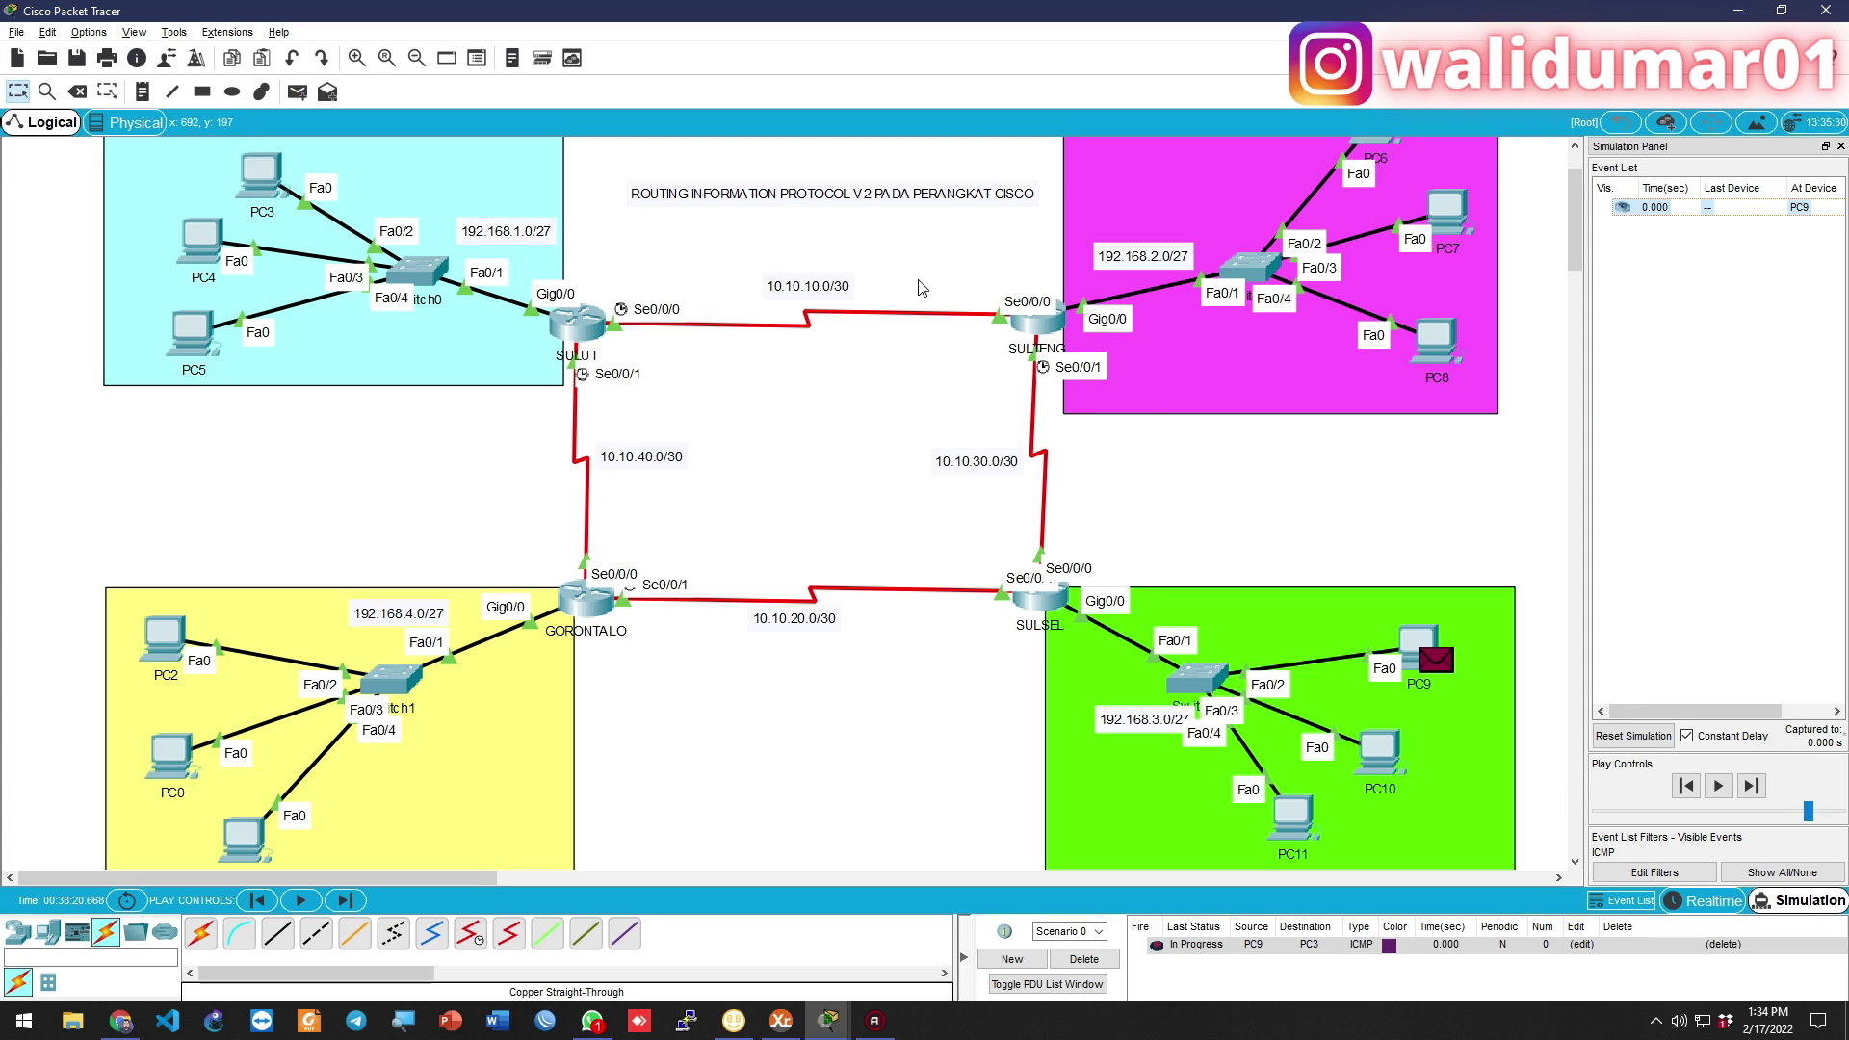
key("p")
left_click(1444, 207)
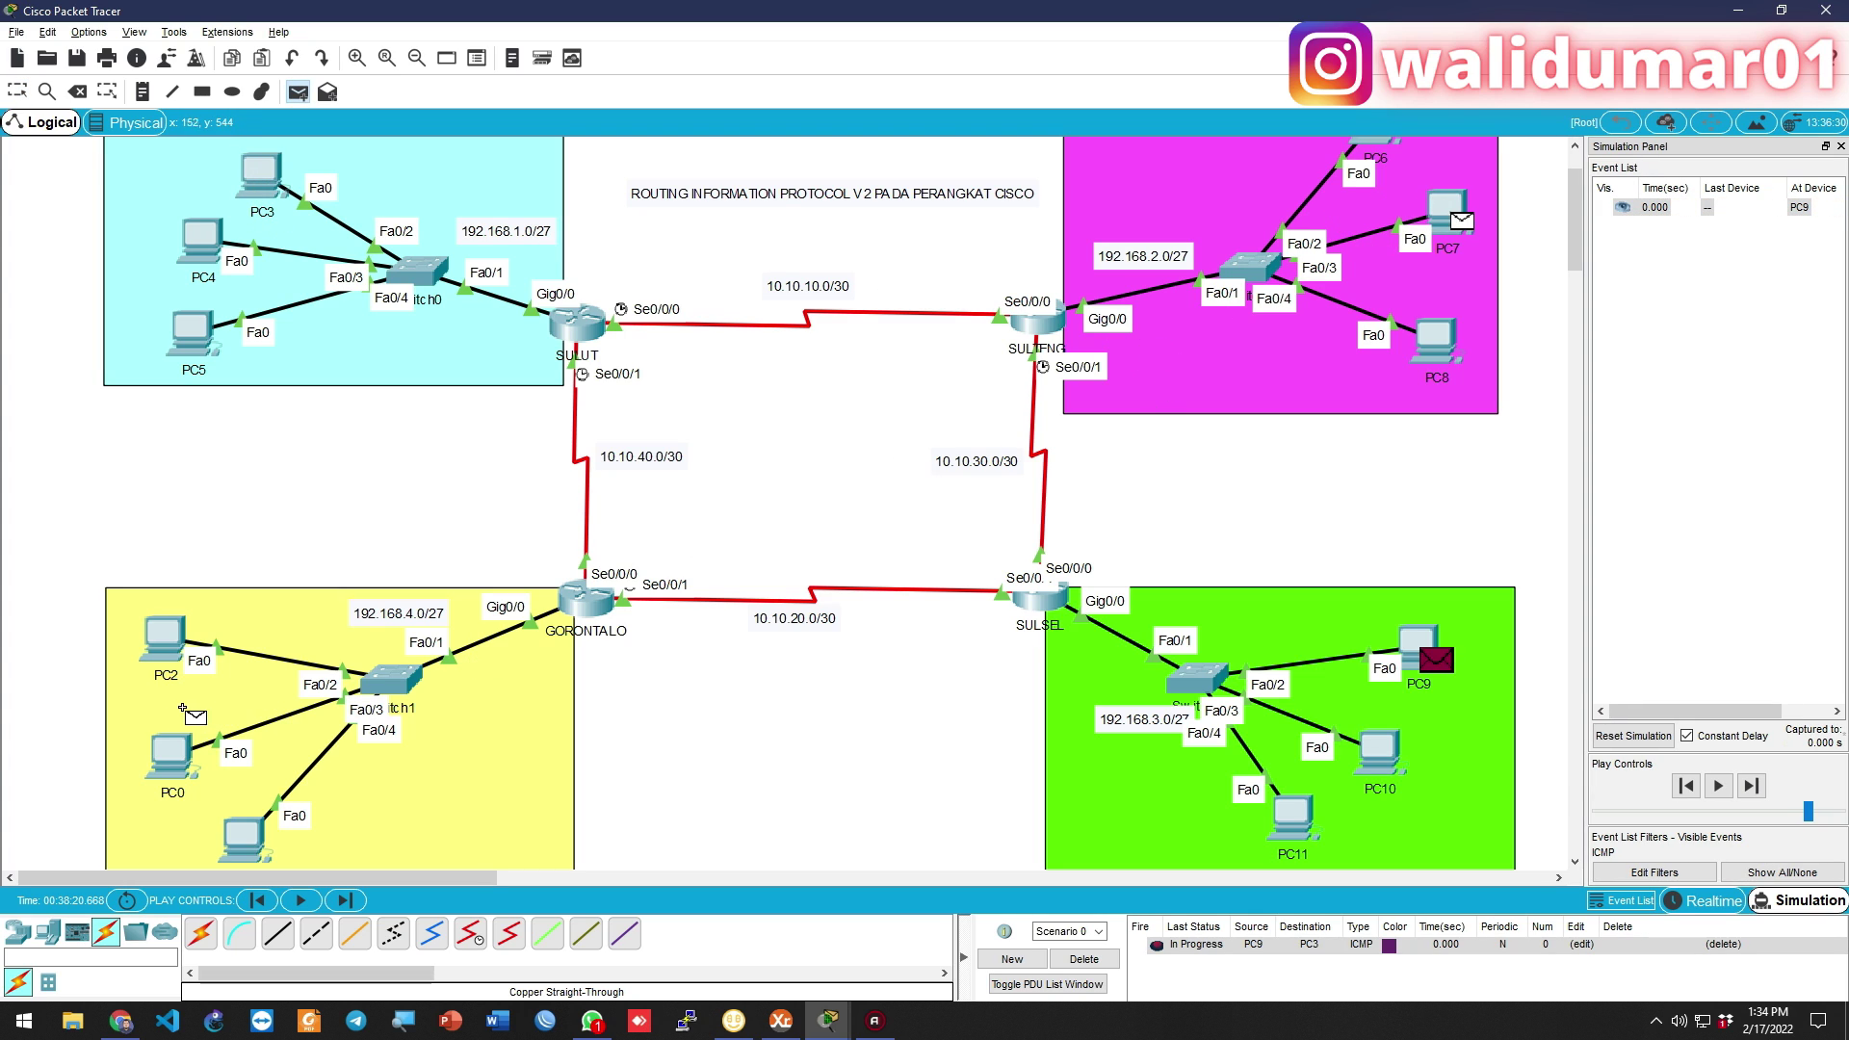
left_click(162, 636)
Play the simulation of the PC9-to-PC3 and PC7-to-PC2 messages across the four-router topology
scroll(863, 547, "down", 3)
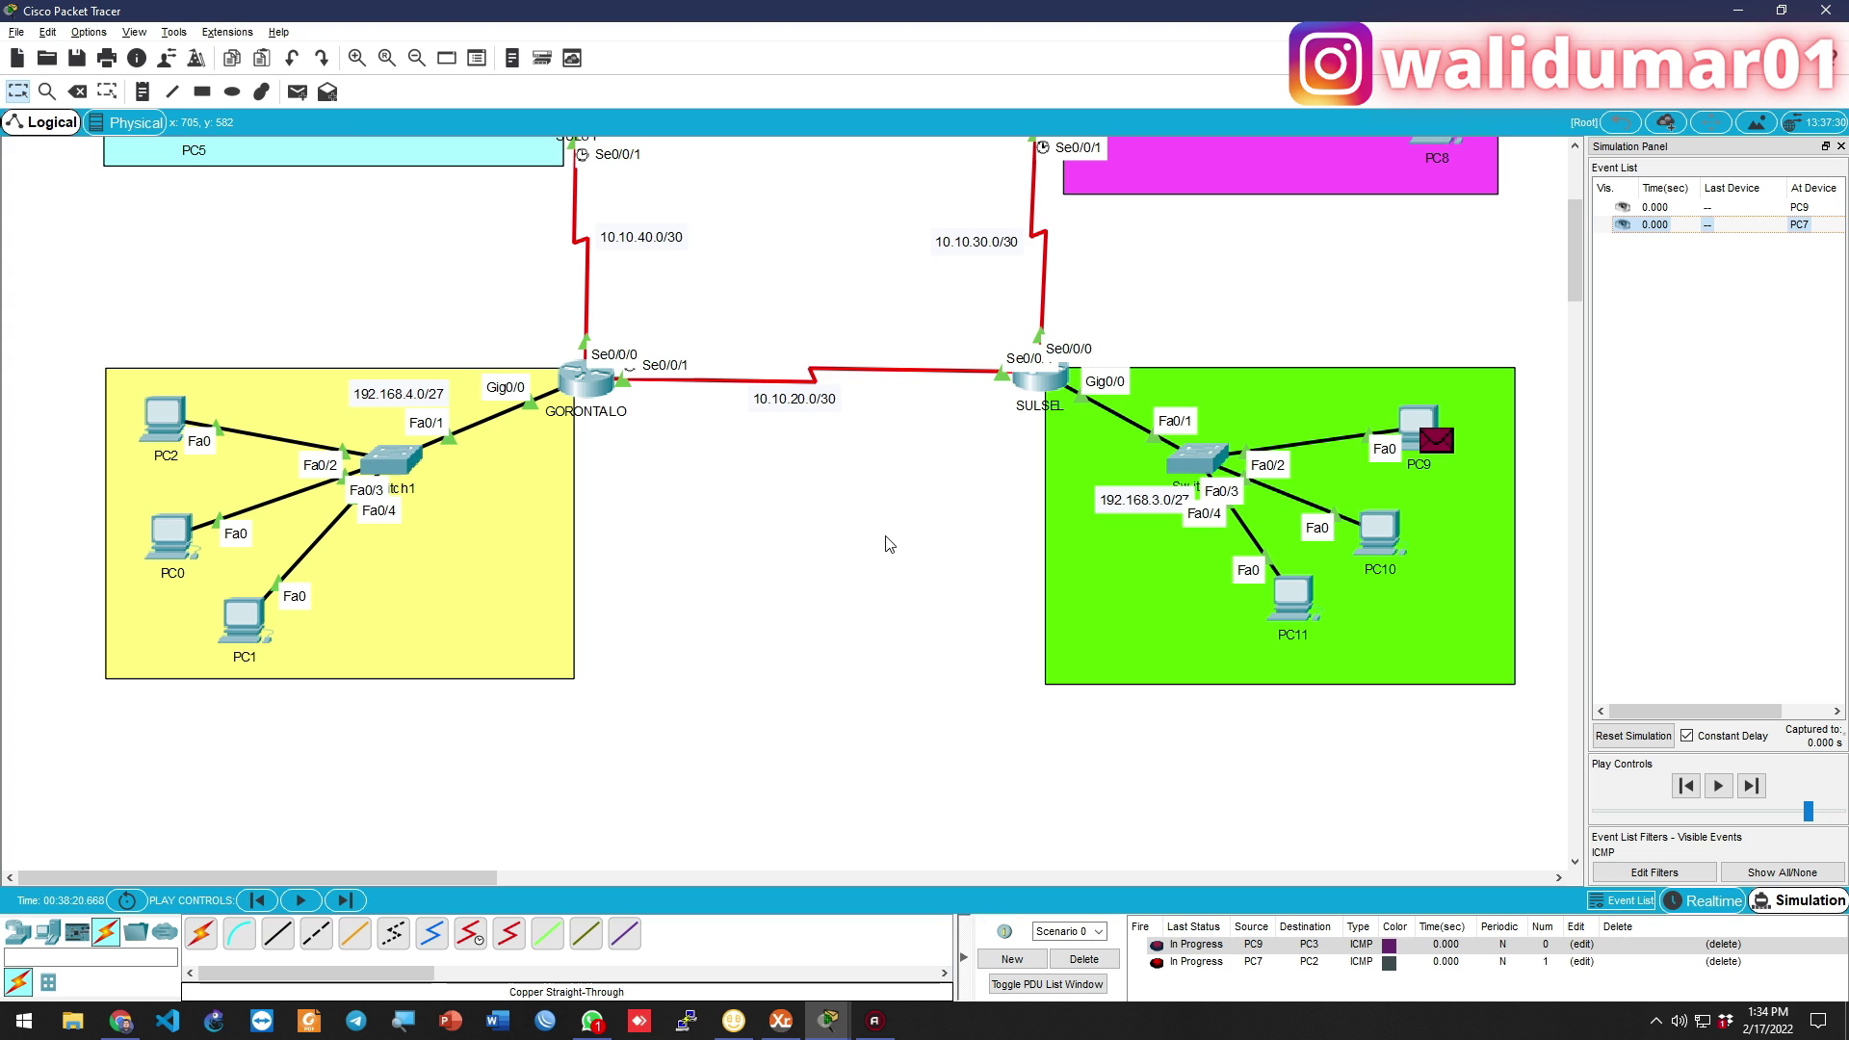
scroll(776, 467, "up", 4)
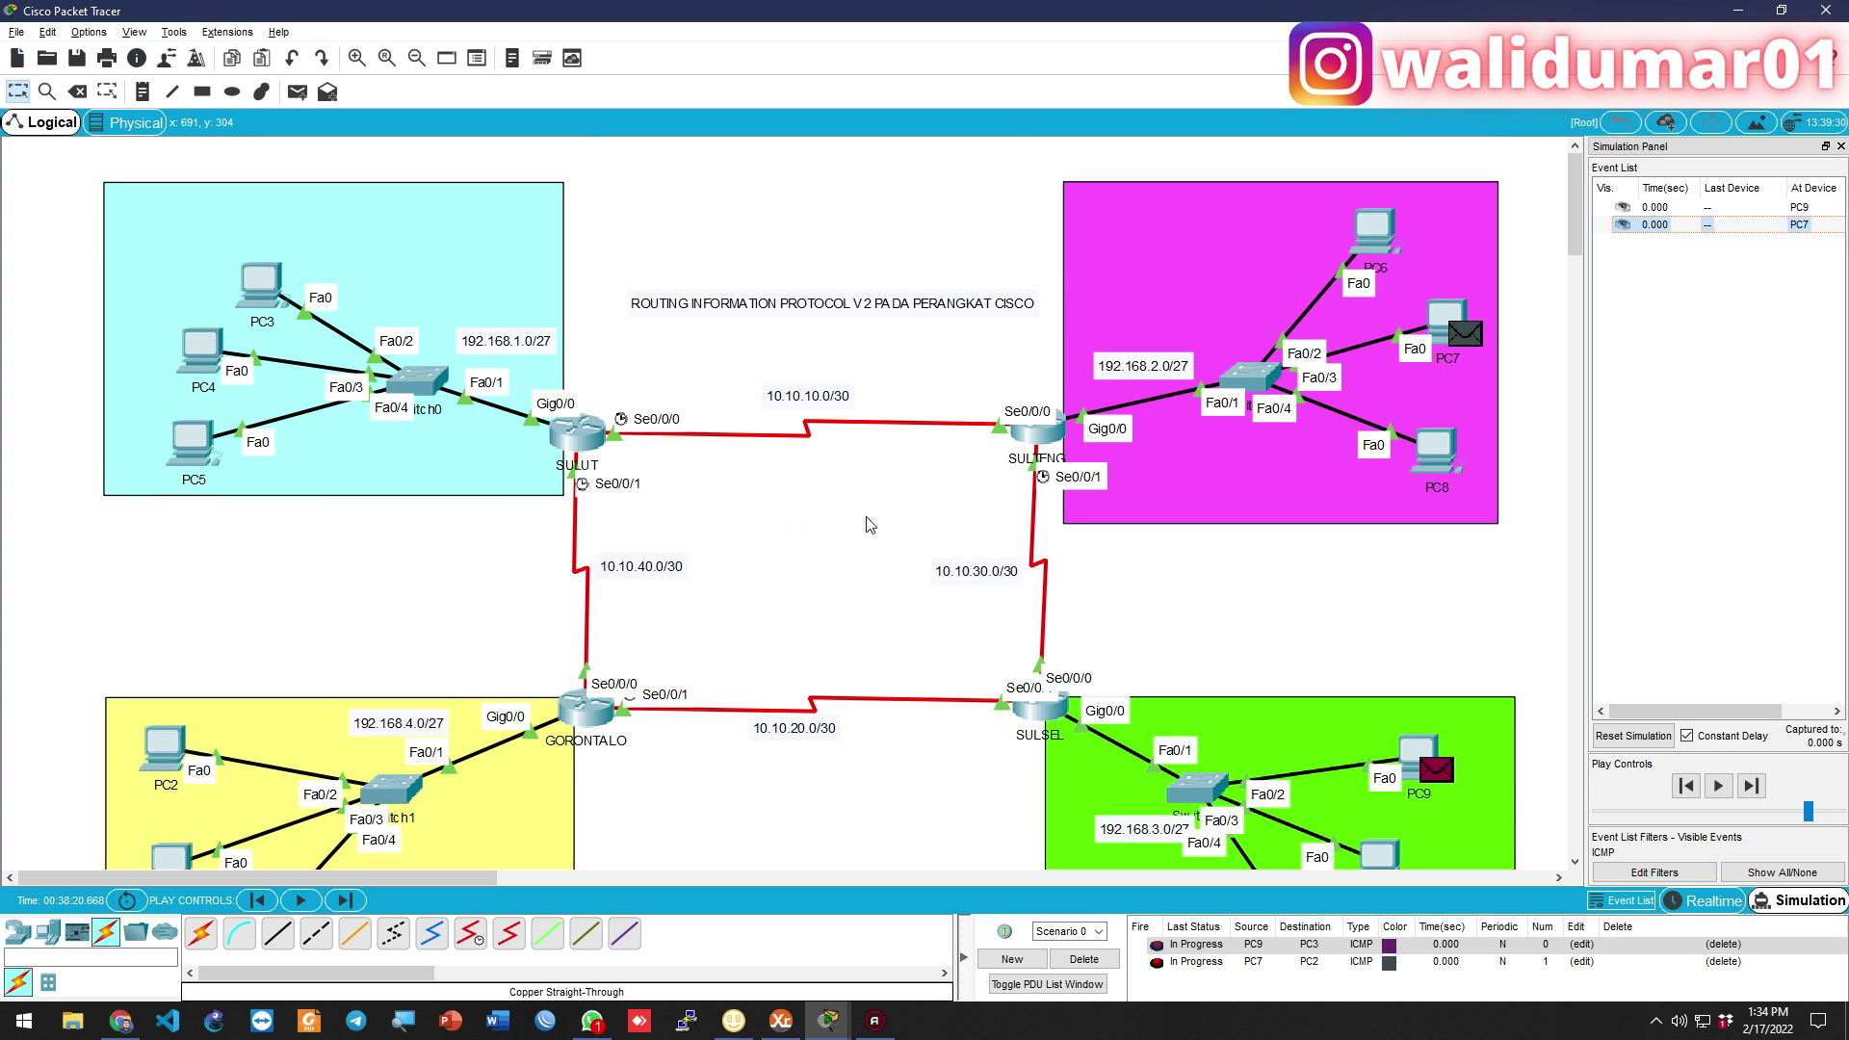
scroll(867, 524, "down", 4)
scroll(498, 818, "up", 3)
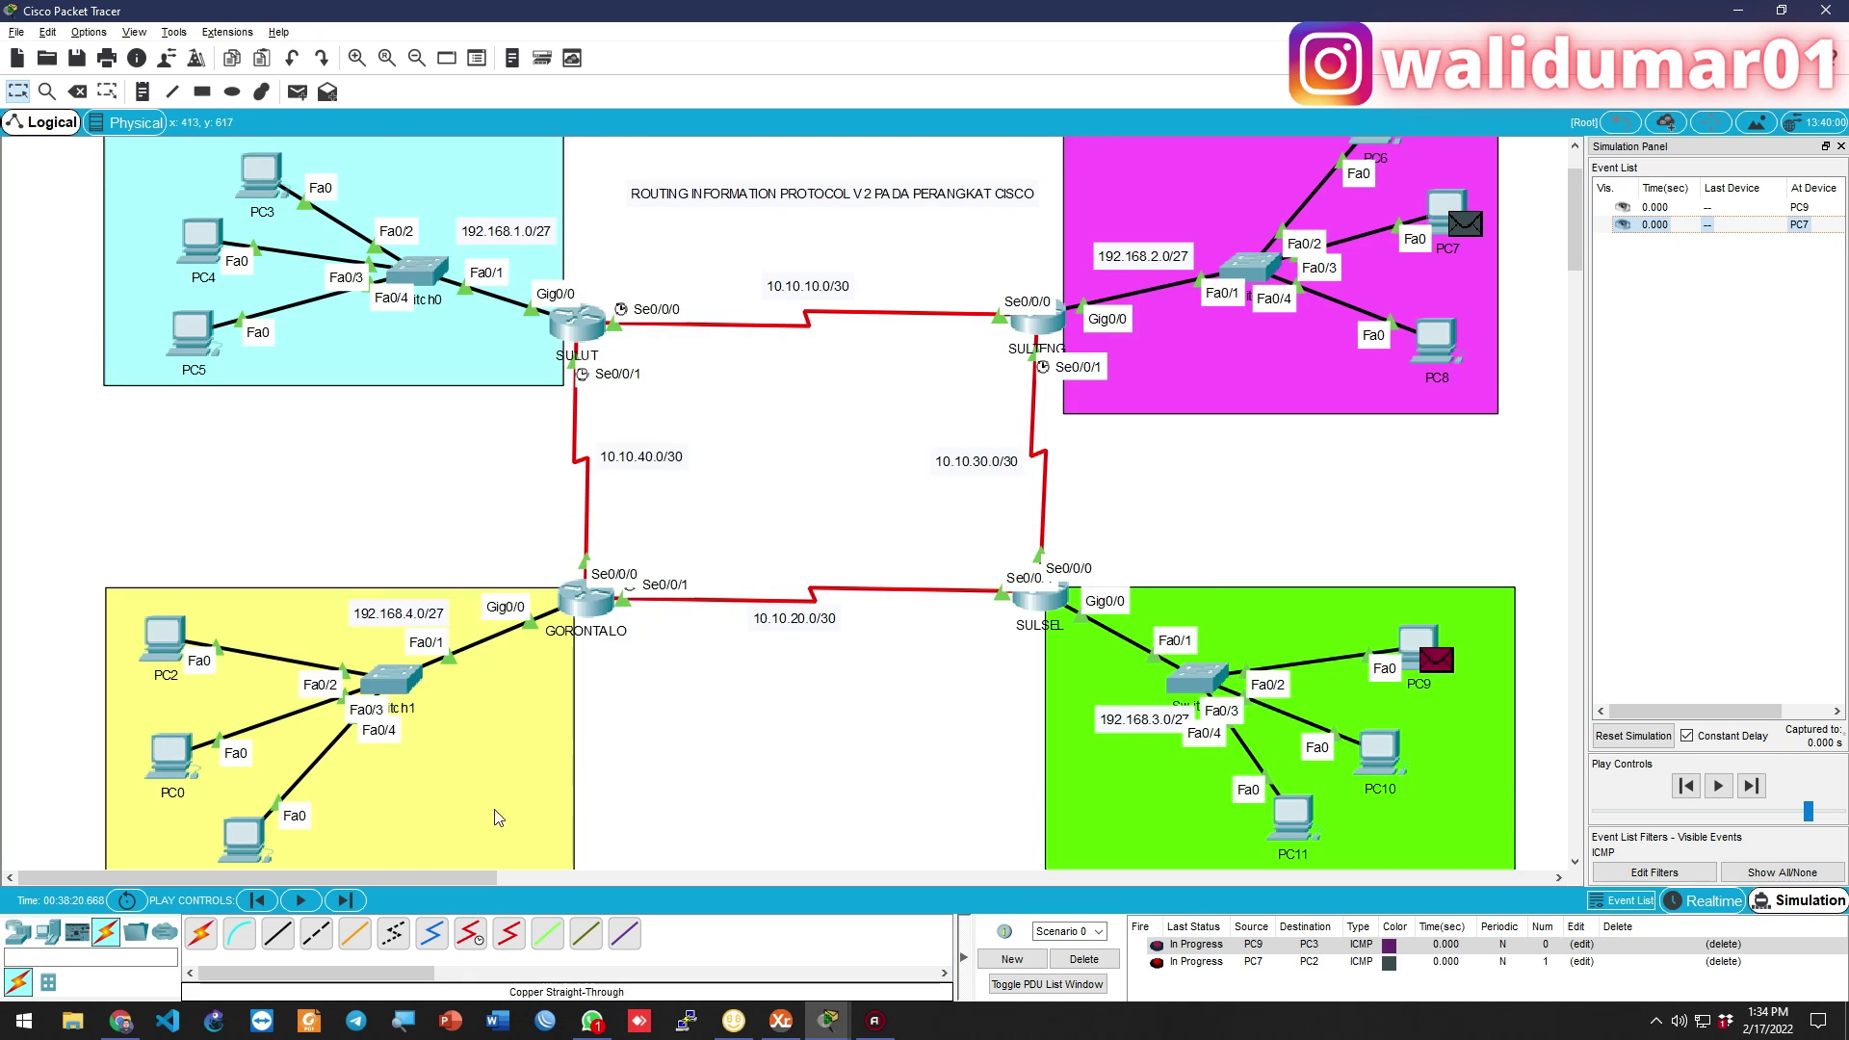
left_click(300, 900)
scroll(741, 739, "down", 1)
scroll(741, 738, "up", 1)
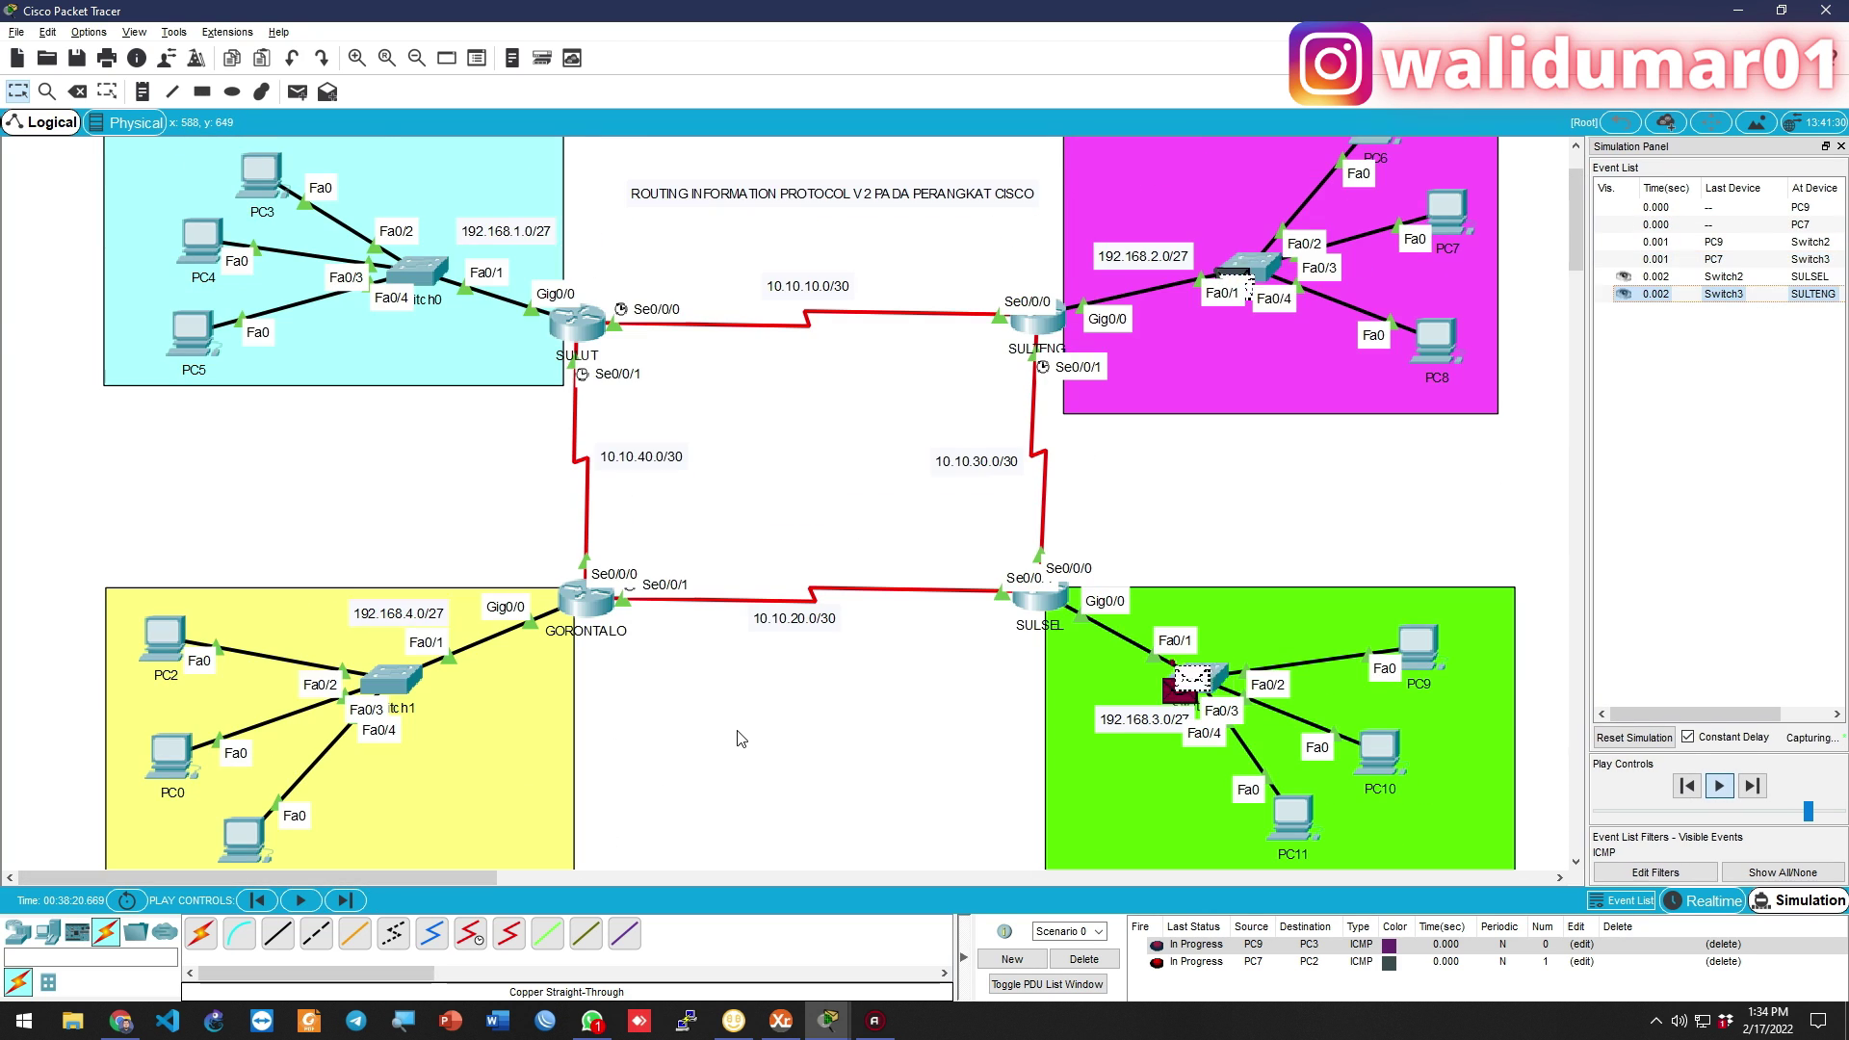